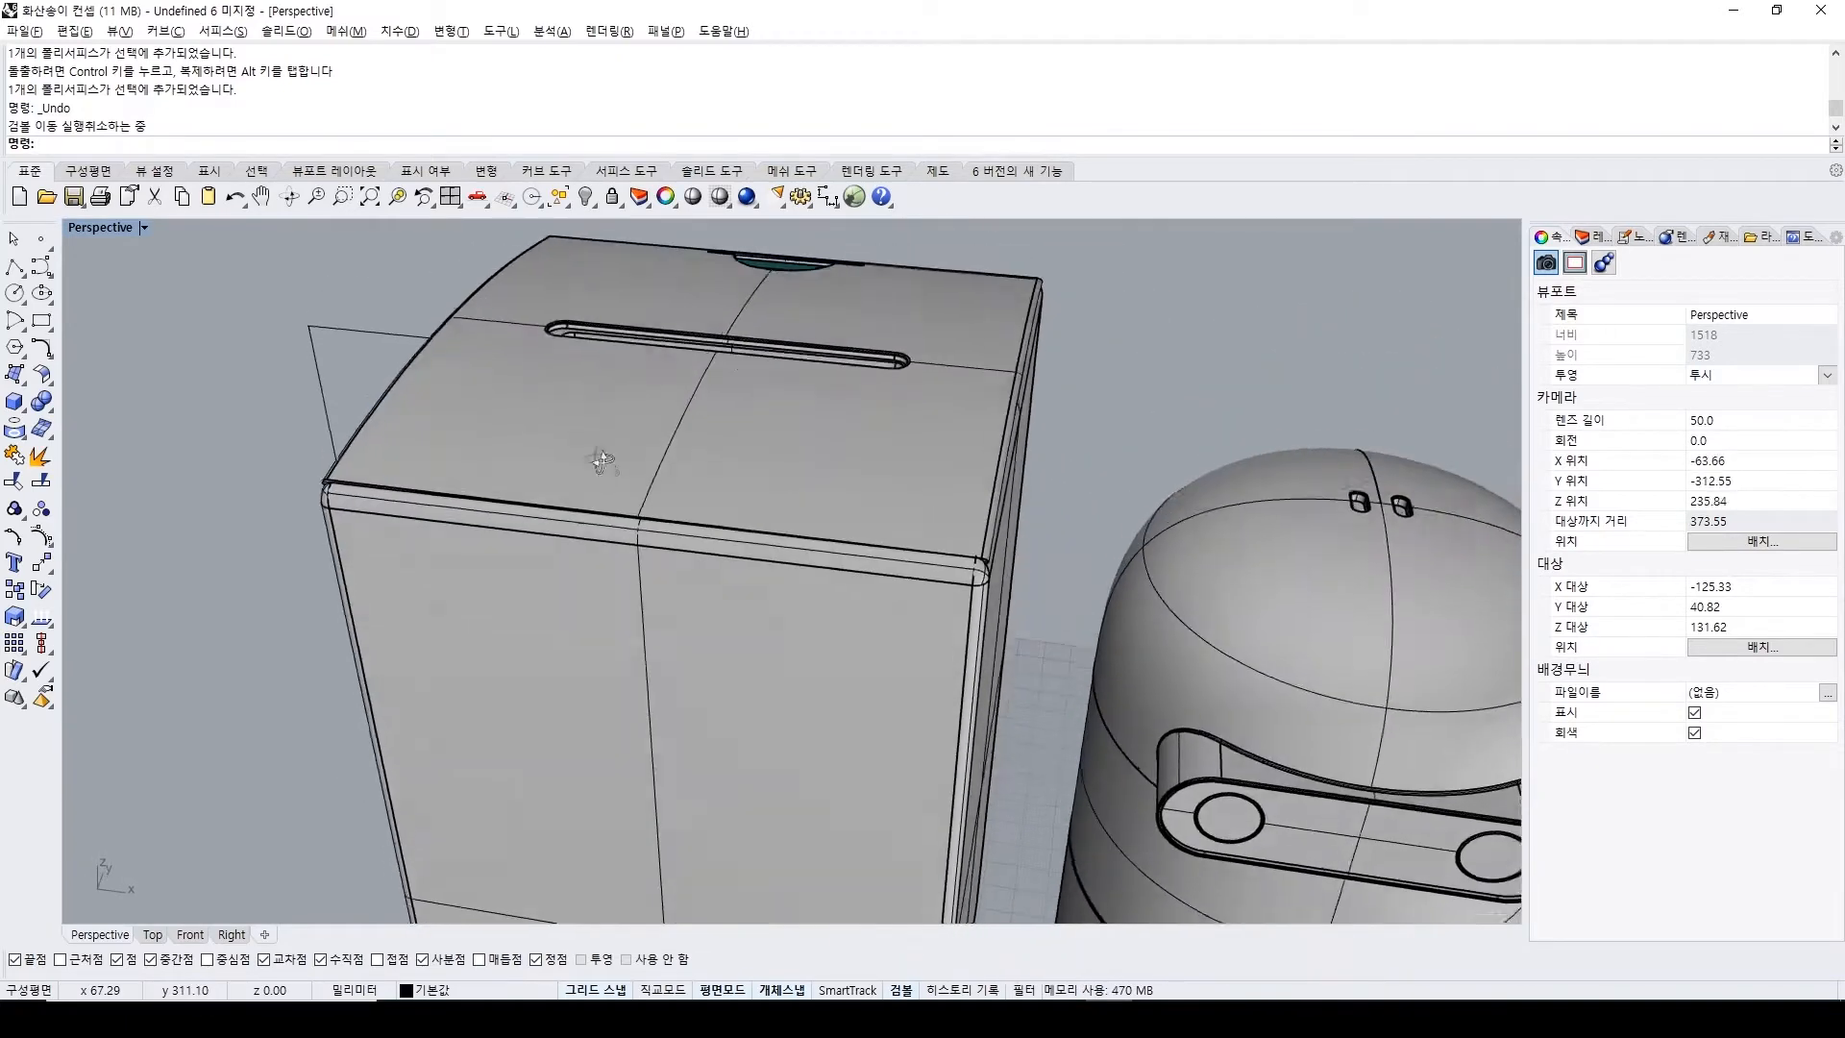
# Try moving parts of the packaging box aside with the gumball and undo both moves.
pyautogui.click(751, 401)
pyautogui.moveTo(788, 369); pyautogui.dragTo(403, 332)
pyautogui.click(870, 425)
pyautogui.moveTo(799, 372); pyautogui.dragTo(497, 341)
pyautogui.click(1105, 384)
pyautogui.moveTo(1105, 383); pyautogui.dragTo(908, 414, button='right')
pyautogui.hotkey('ctrl', 'z')
pyautogui.hotkey('ctrl', 'z')
pyautogui.click(1149, 488)
# Examine the packaging box and its side edges from several angles in the Perspective view.
pyautogui.moveTo(596, 509); pyautogui.dragTo(729, 354, button='right')
pyautogui.scroll(-8, 942, 396)
pyautogui.moveTo(1000, 892); pyautogui.dragTo(570, 509, button='right')
pyautogui.moveTo(832, 822); pyautogui.dragTo(805, 488, button='right')
pyautogui.scroll(6, 838, 588)
pyautogui.moveTo(838, 588); pyautogui.dragTo(930, 520, button='right')
pyautogui.scroll(7, 634, 469)
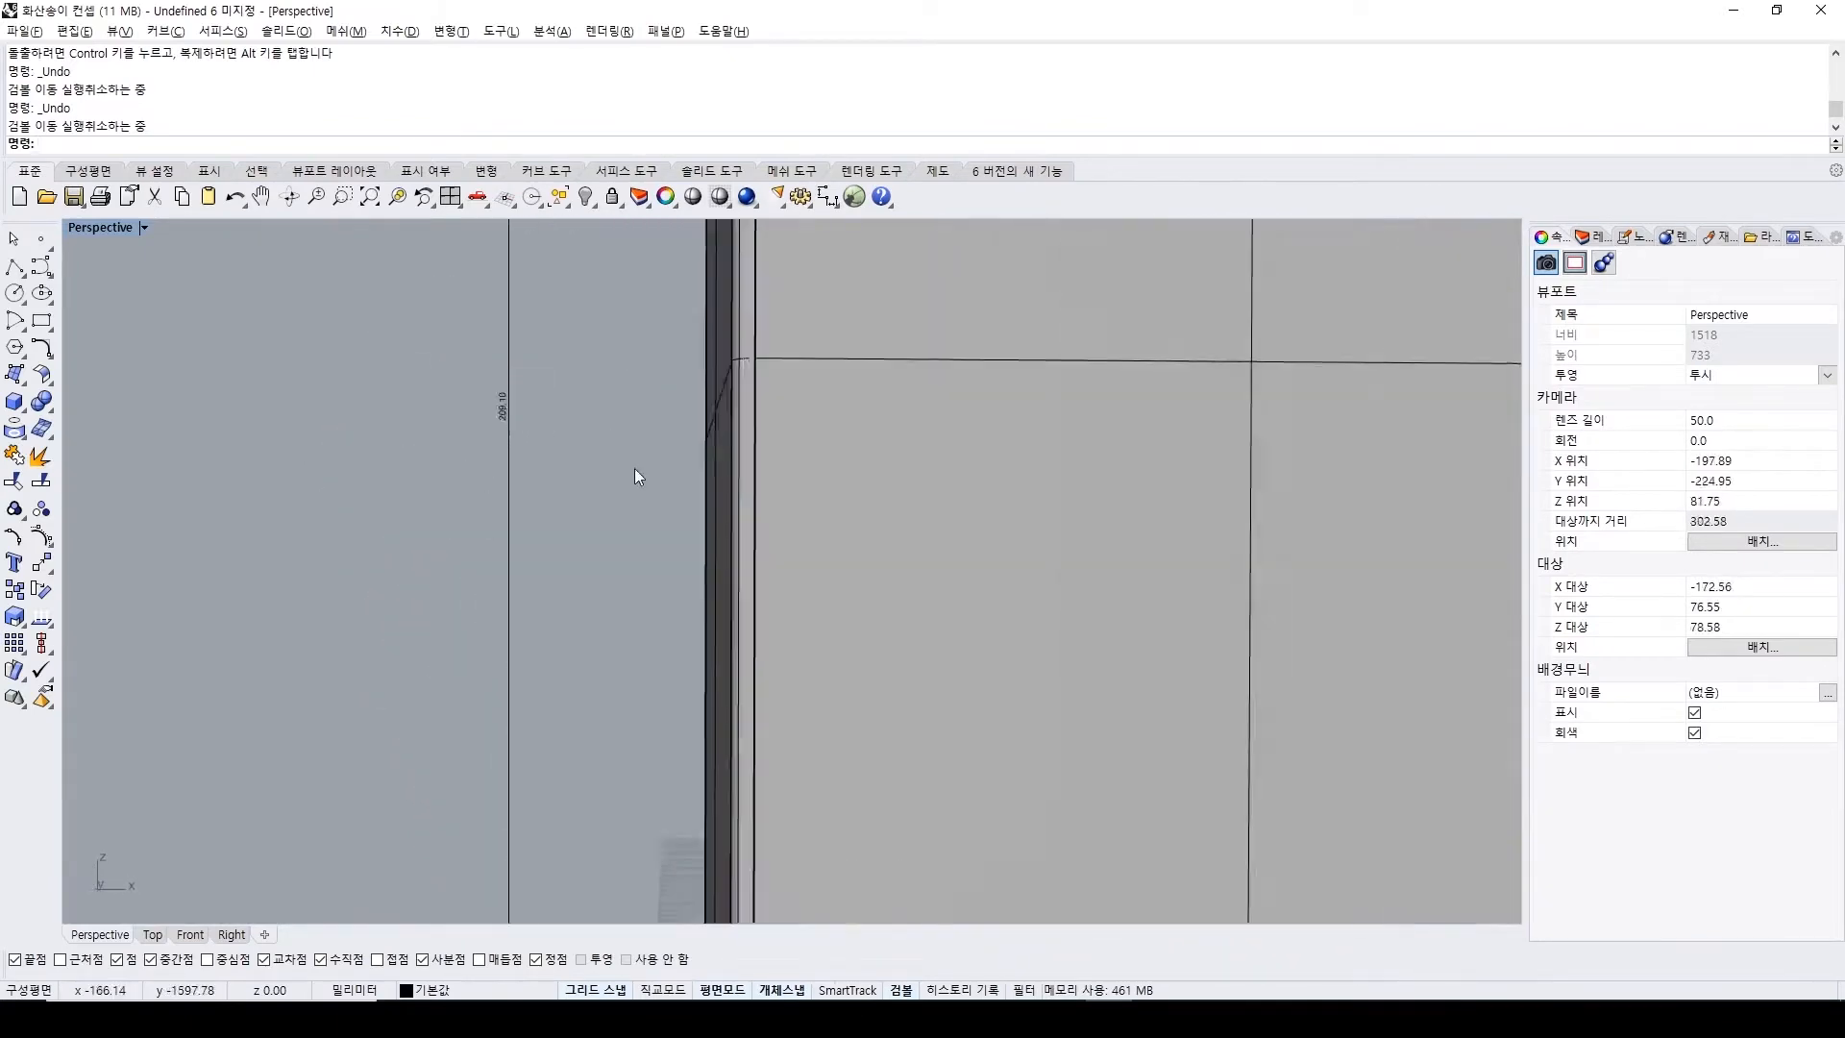
pyautogui.scroll(-7, 505, 442)
# Switch to the Front view and examine the packaging box's height dimension.
pyautogui.click(195, 936)
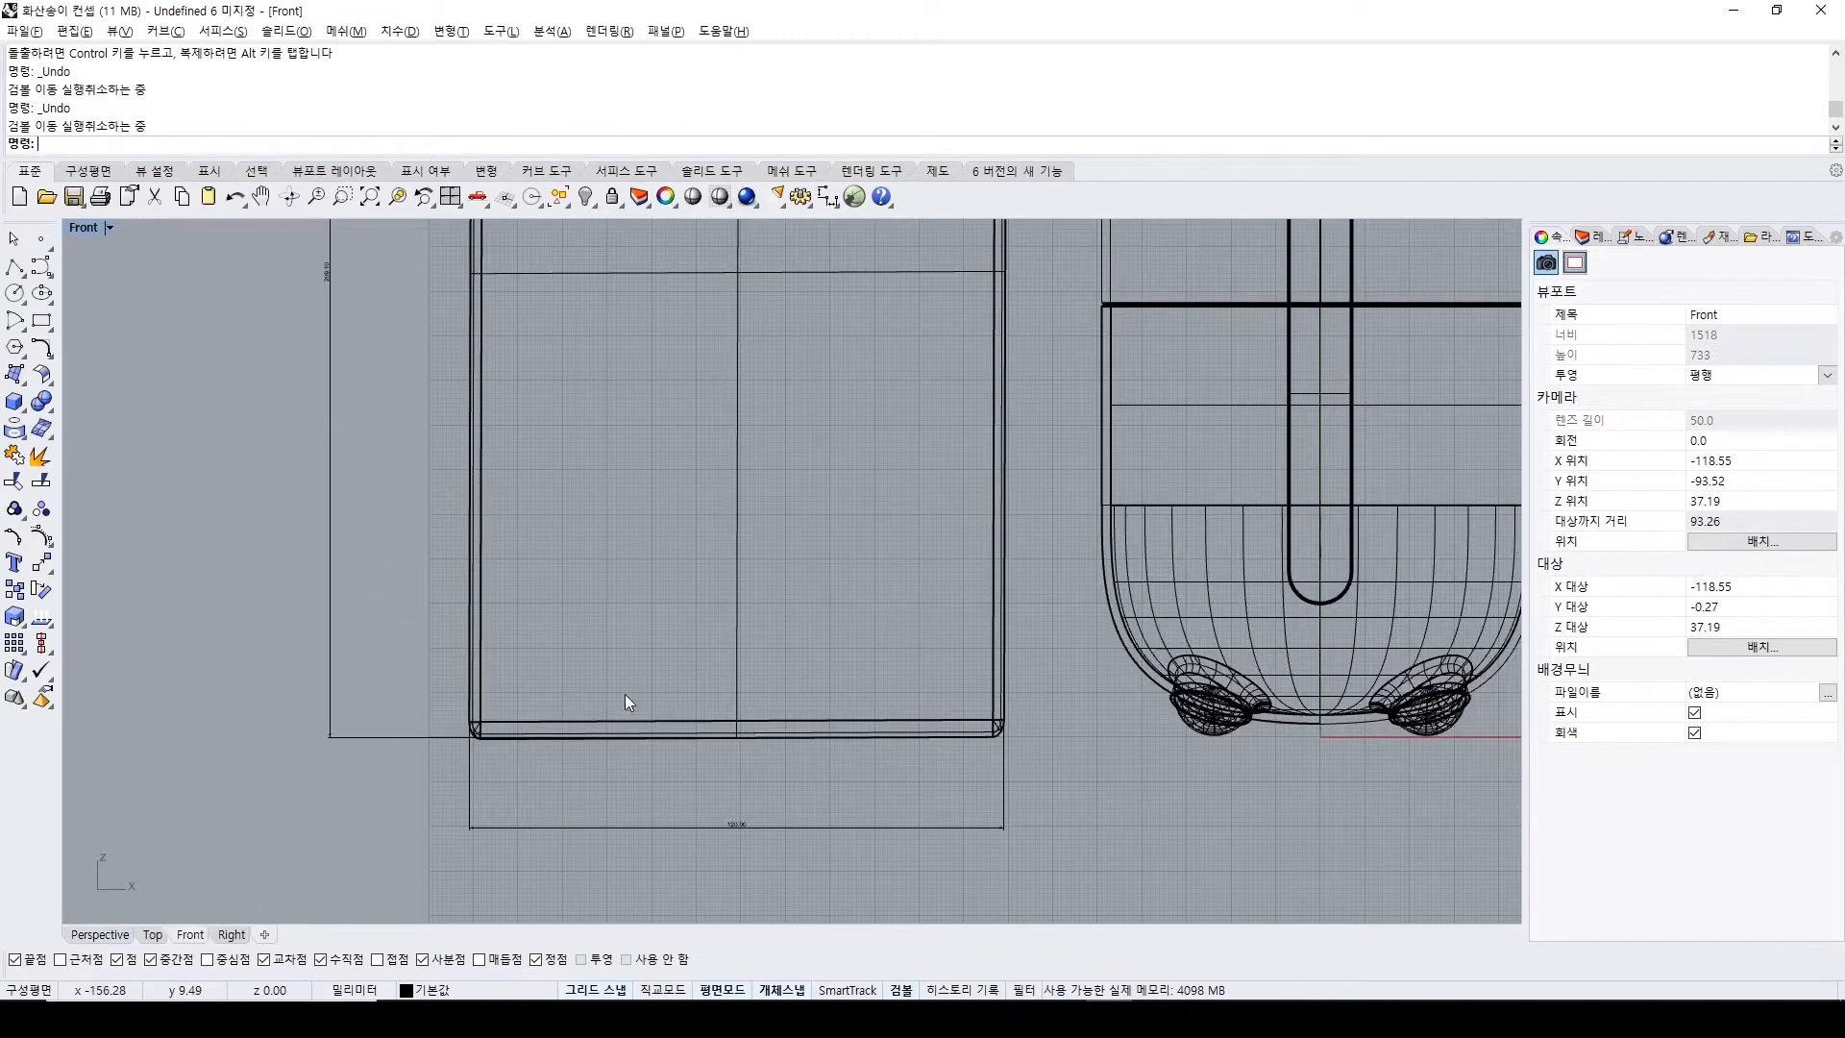
pyautogui.scroll(3, 735, 826)
pyautogui.scroll(-3, 725, 823)
pyautogui.scroll(5, 542, 477)
pyautogui.scroll(5, 451, 477)
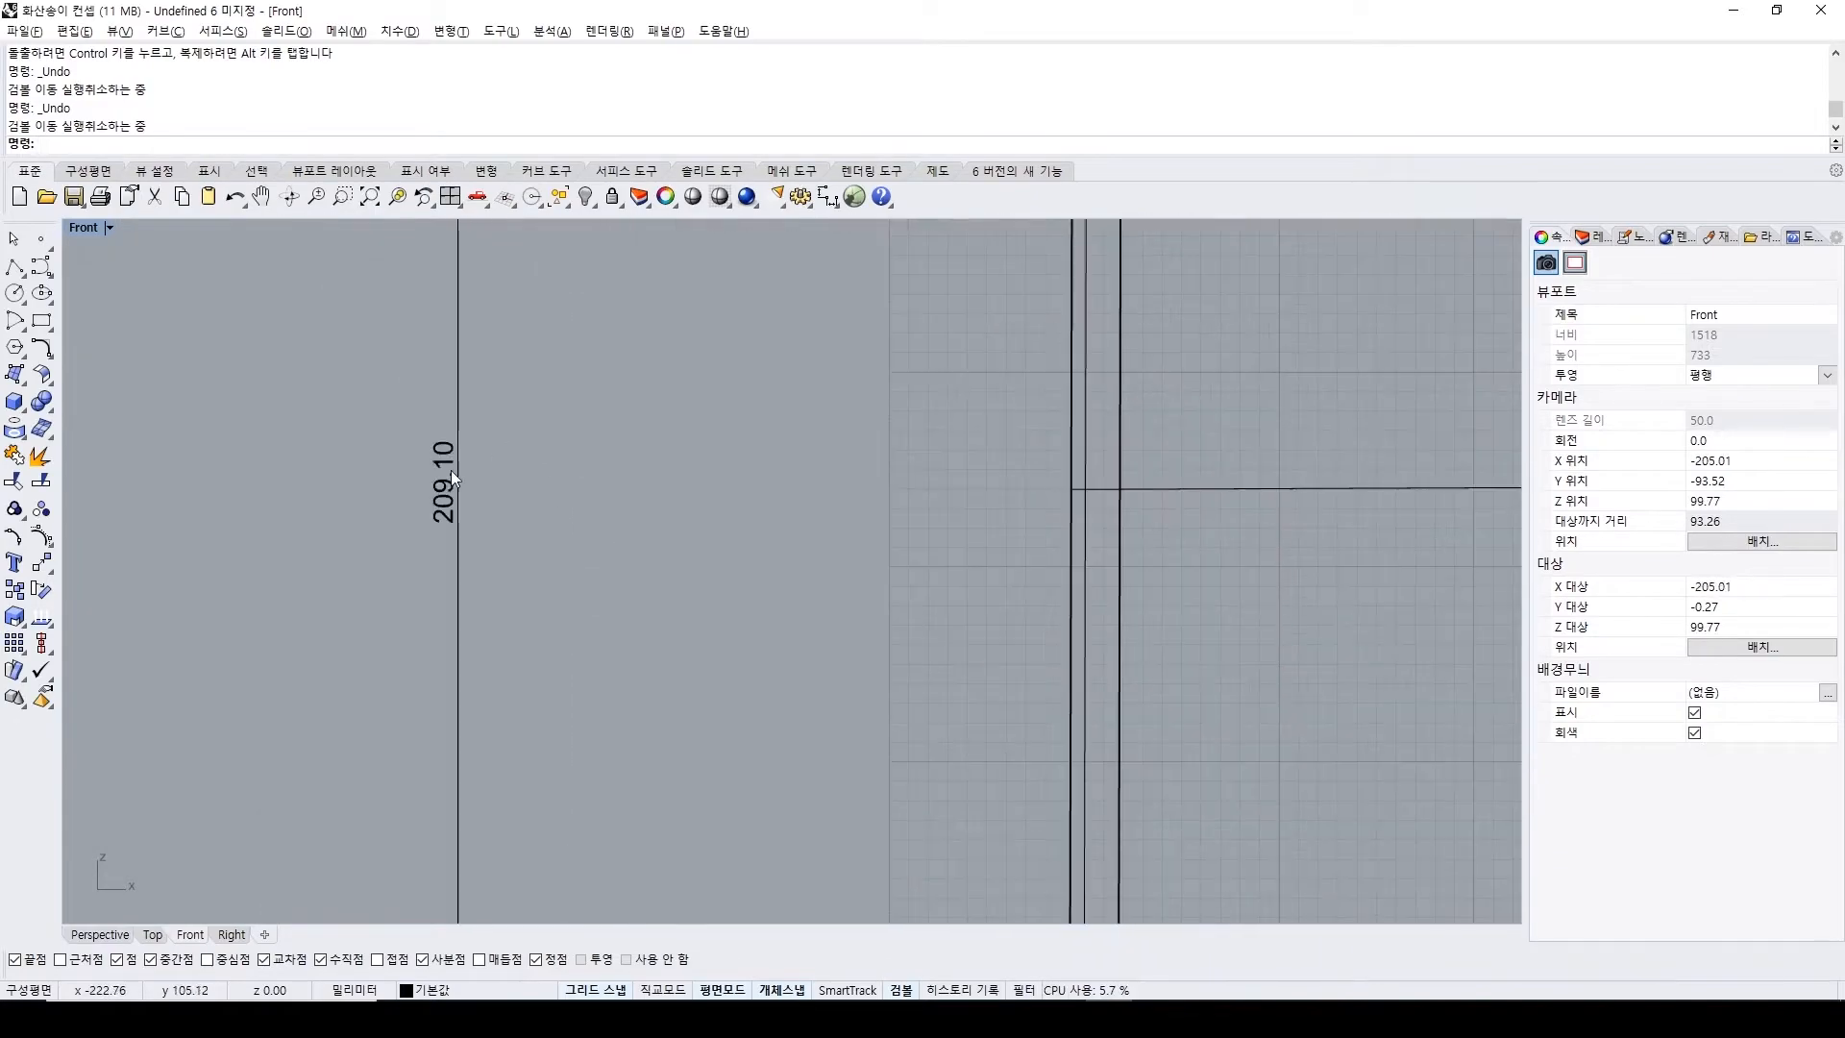
pyautogui.scroll(-5, 455, 486)
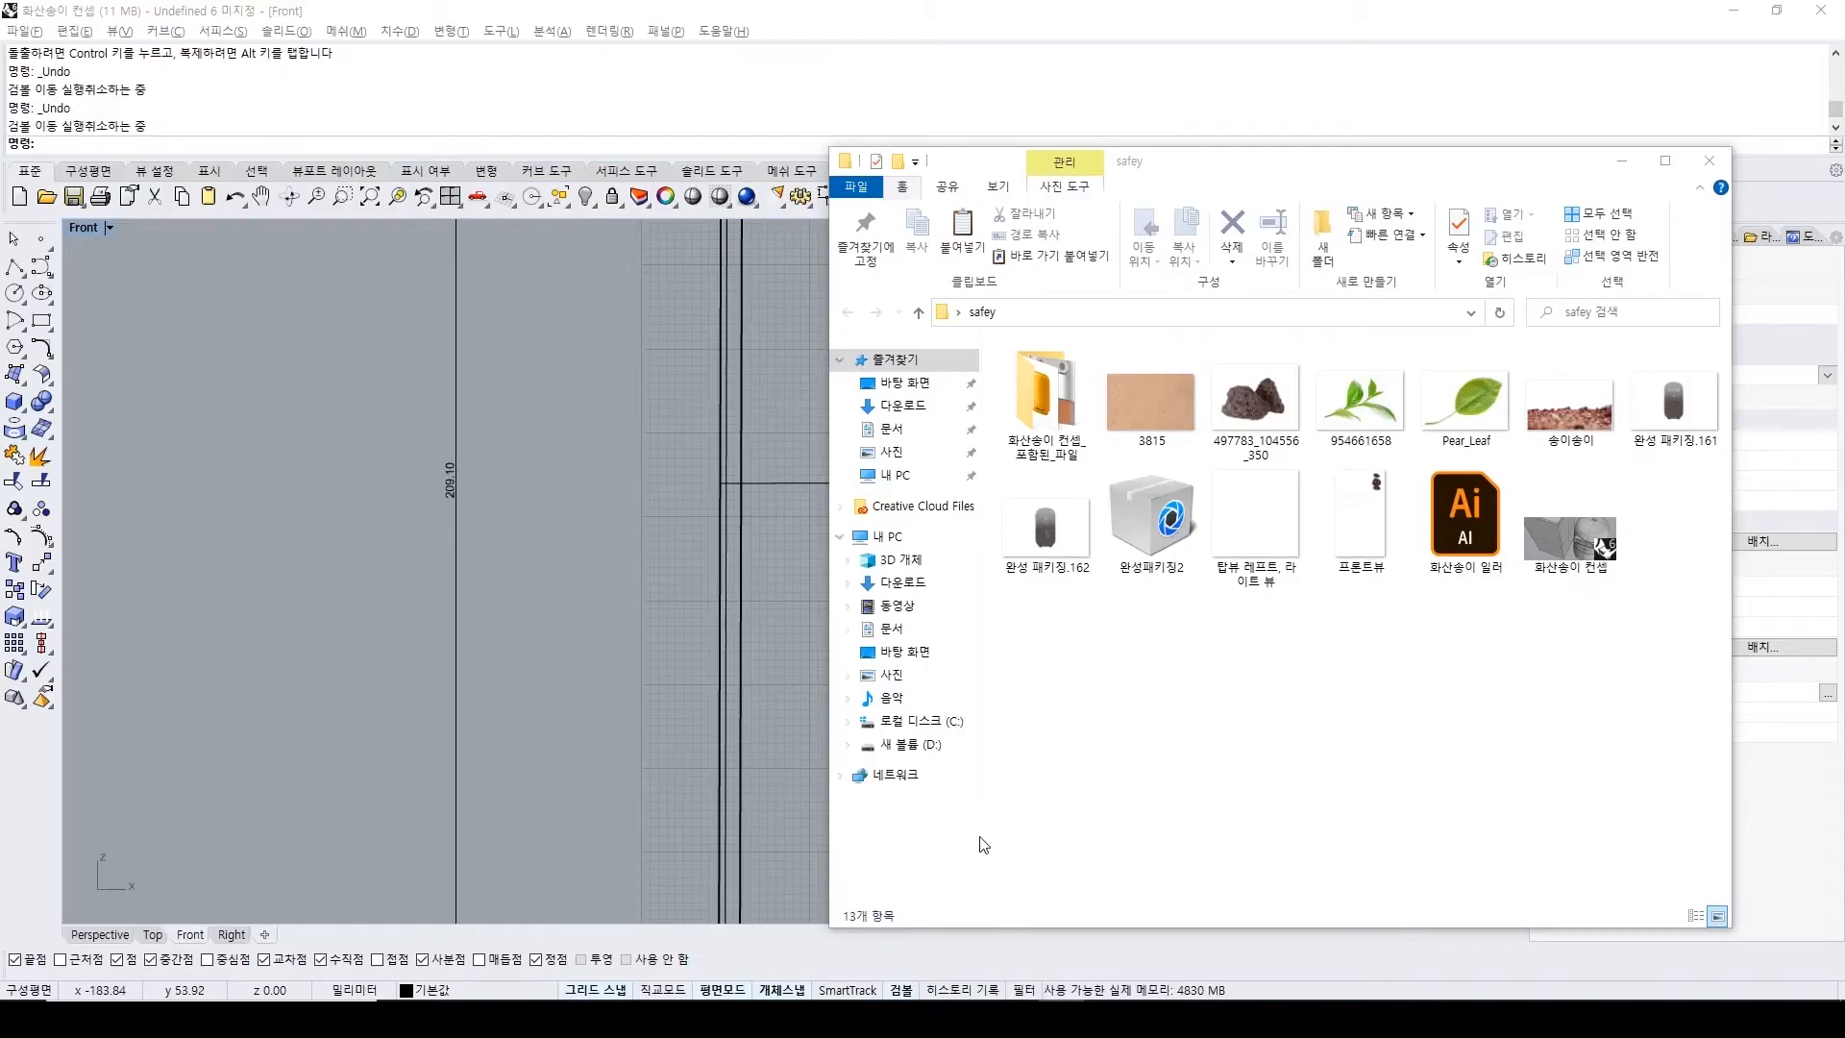
# In the safey folder, locate the 탑뷰 레프트, 라이트 뷰 and 프론트뷰 files.
pyautogui.click(1171, 702)
pyautogui.doubleClick(1259, 543)
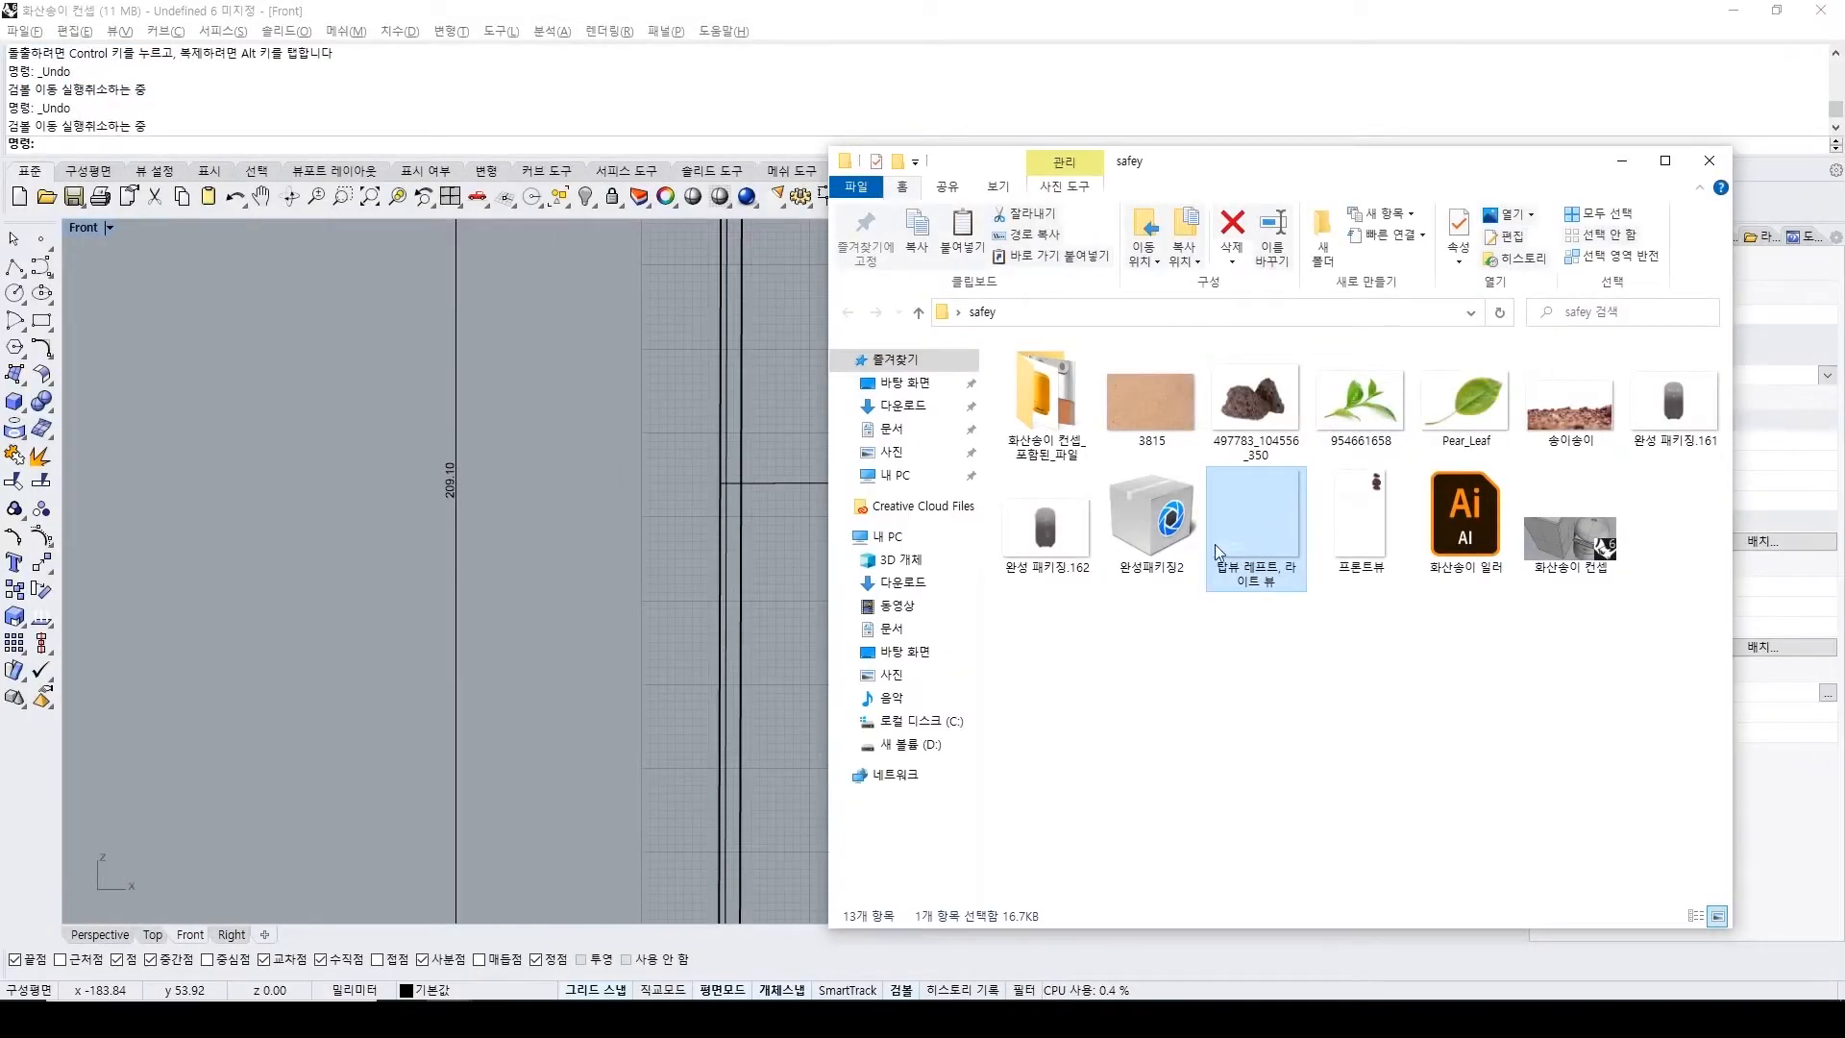
pyautogui.click(1343, 552)
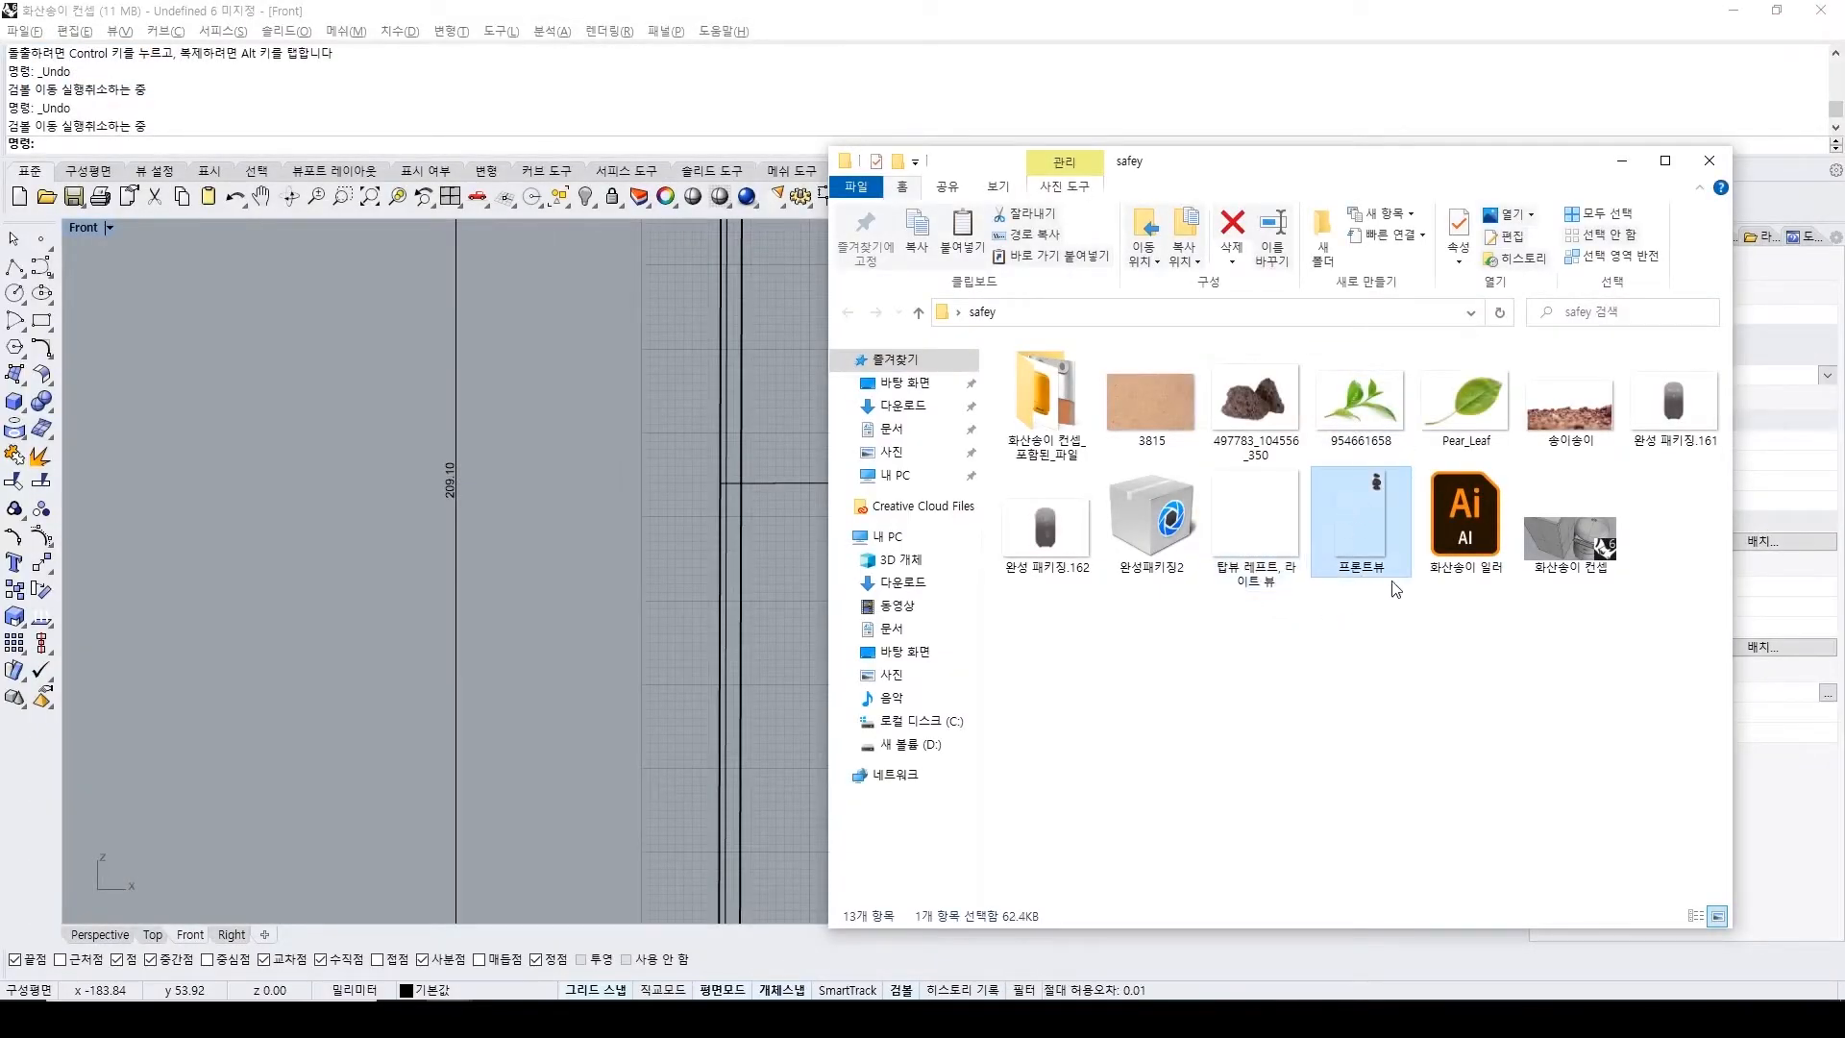
pyautogui.click(1339, 686)
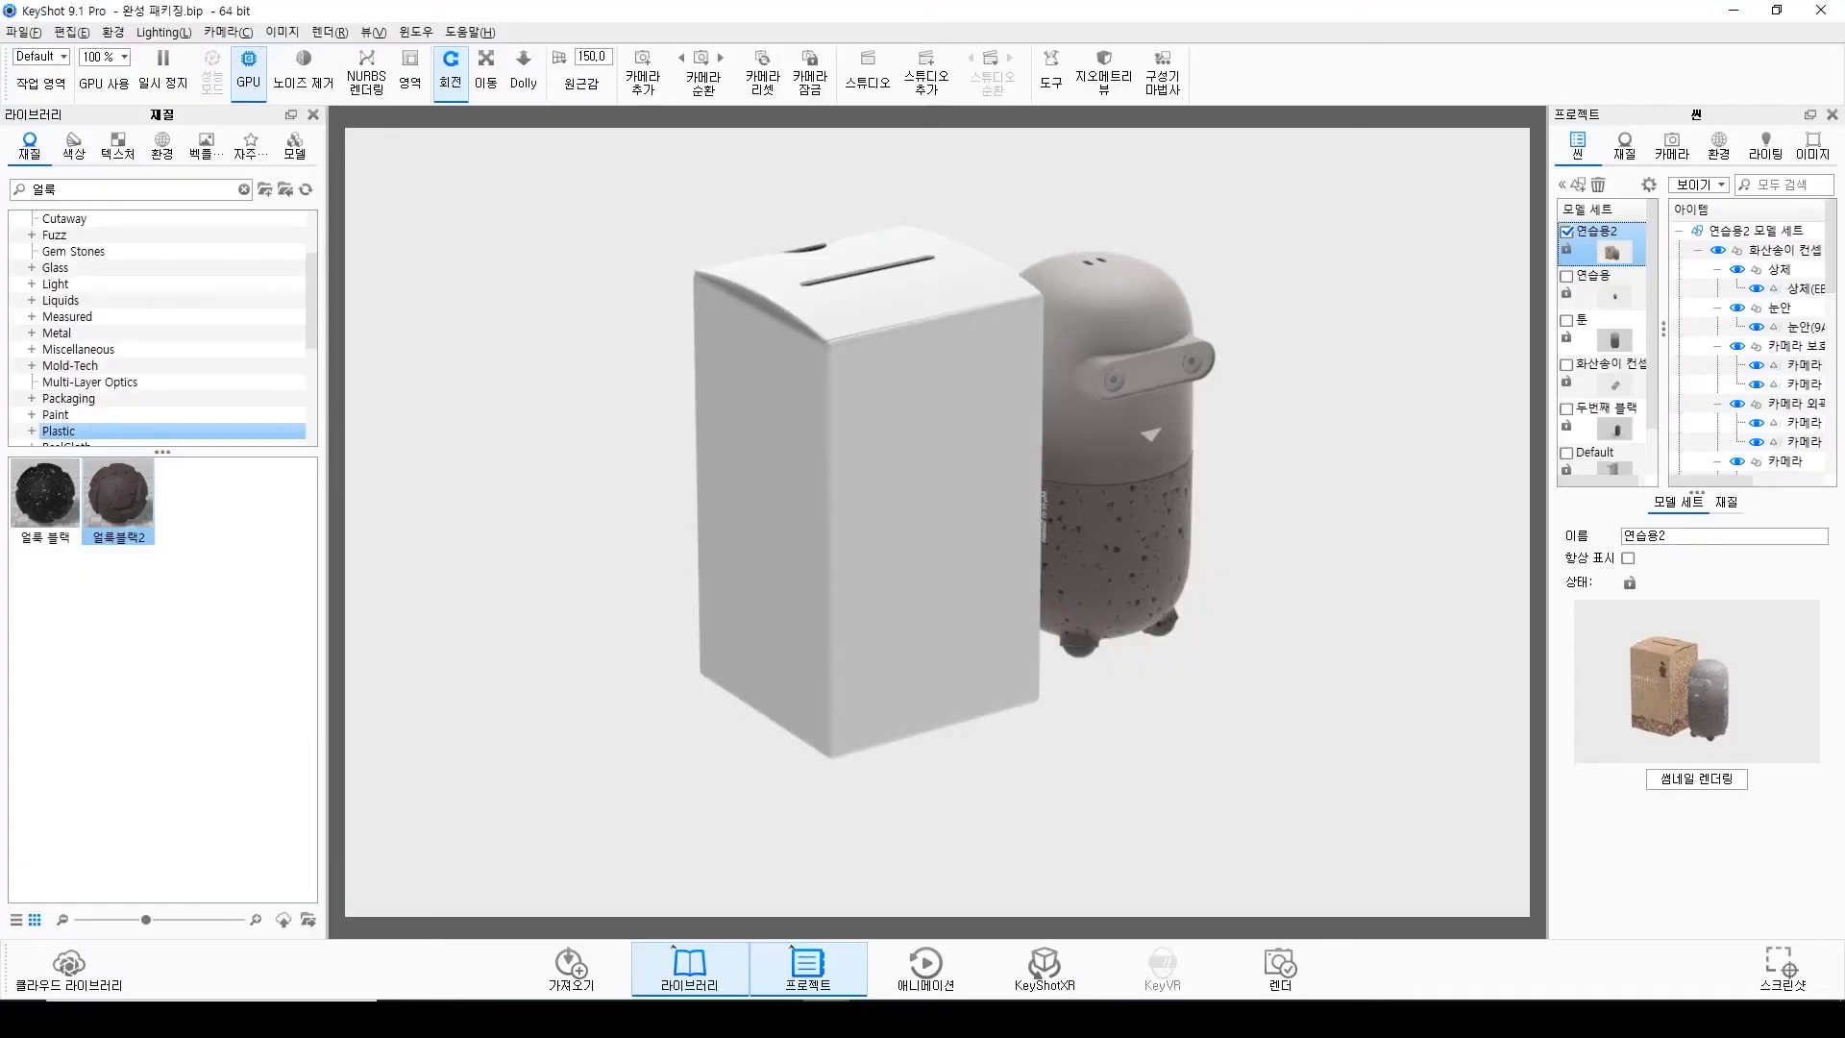
# Switch to KeyShot to examine the finished packaging scene and show the scene tree of 보고할것.bip.
pyautogui.click(1567, 276)
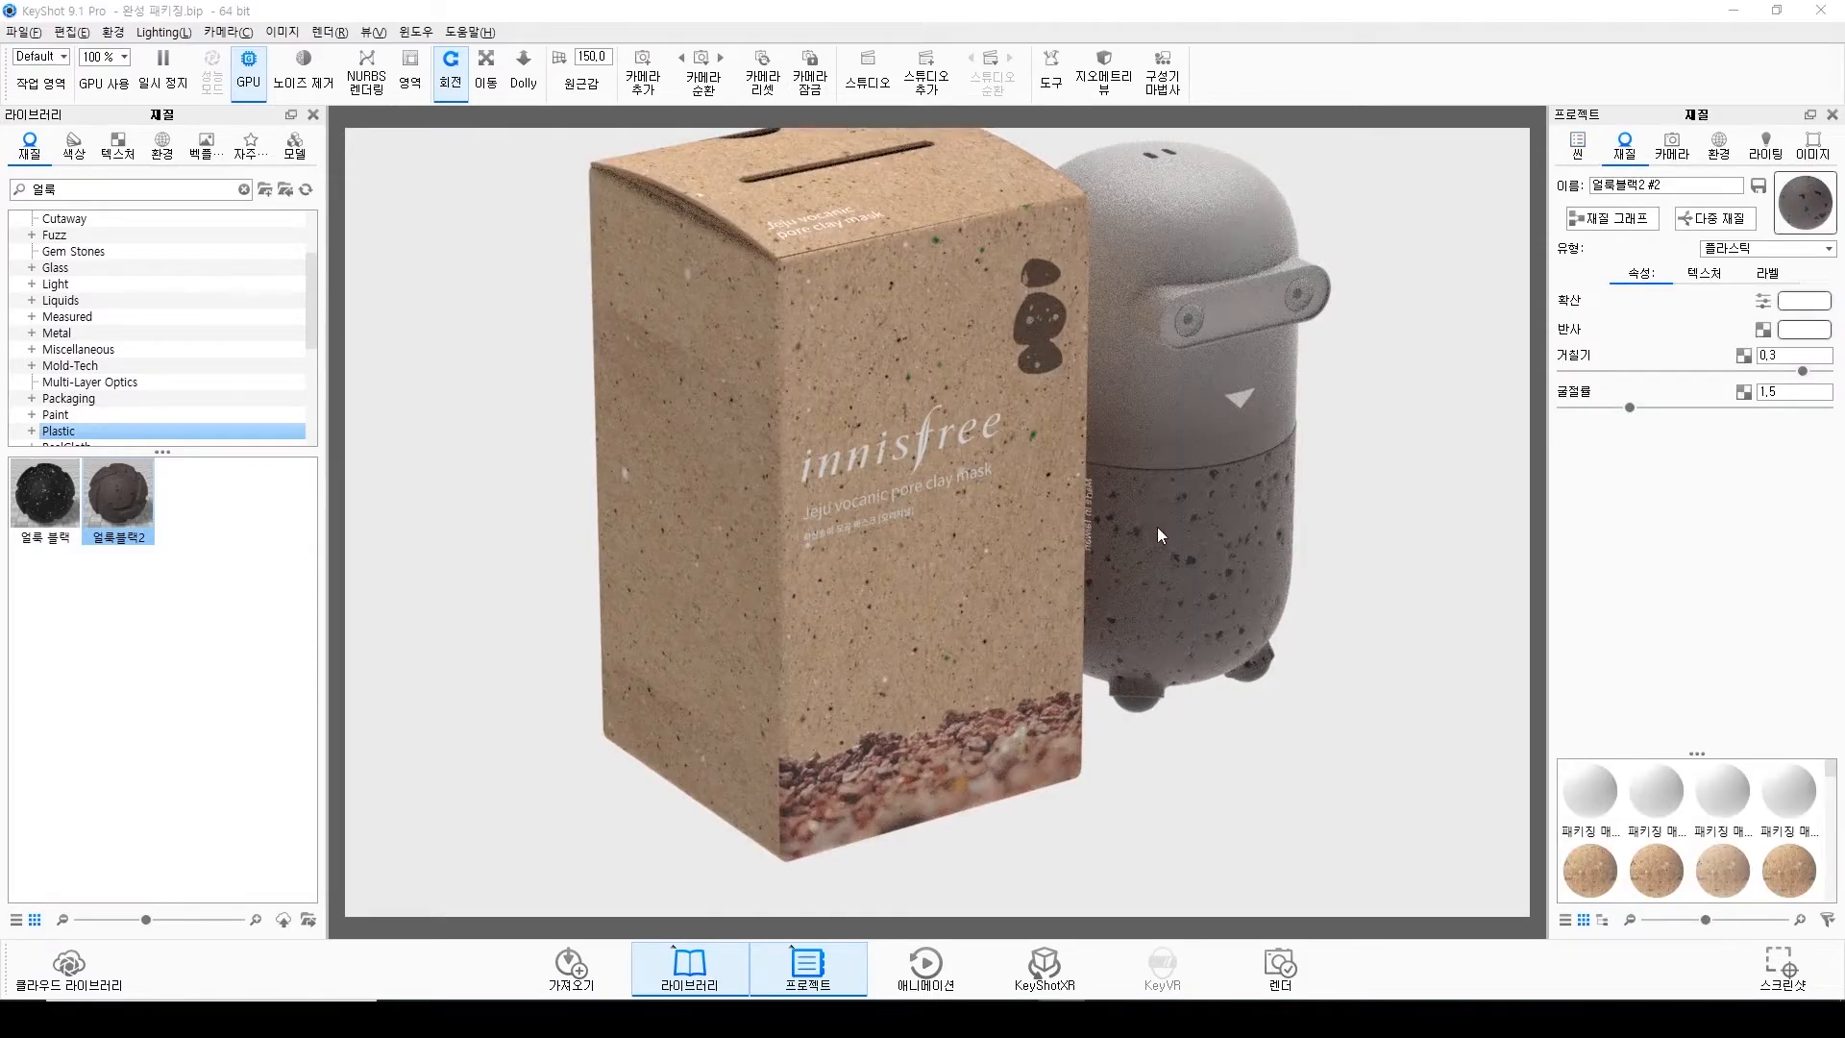
pyautogui.moveTo(821, 571); pyautogui.dragTo(1010, 527)
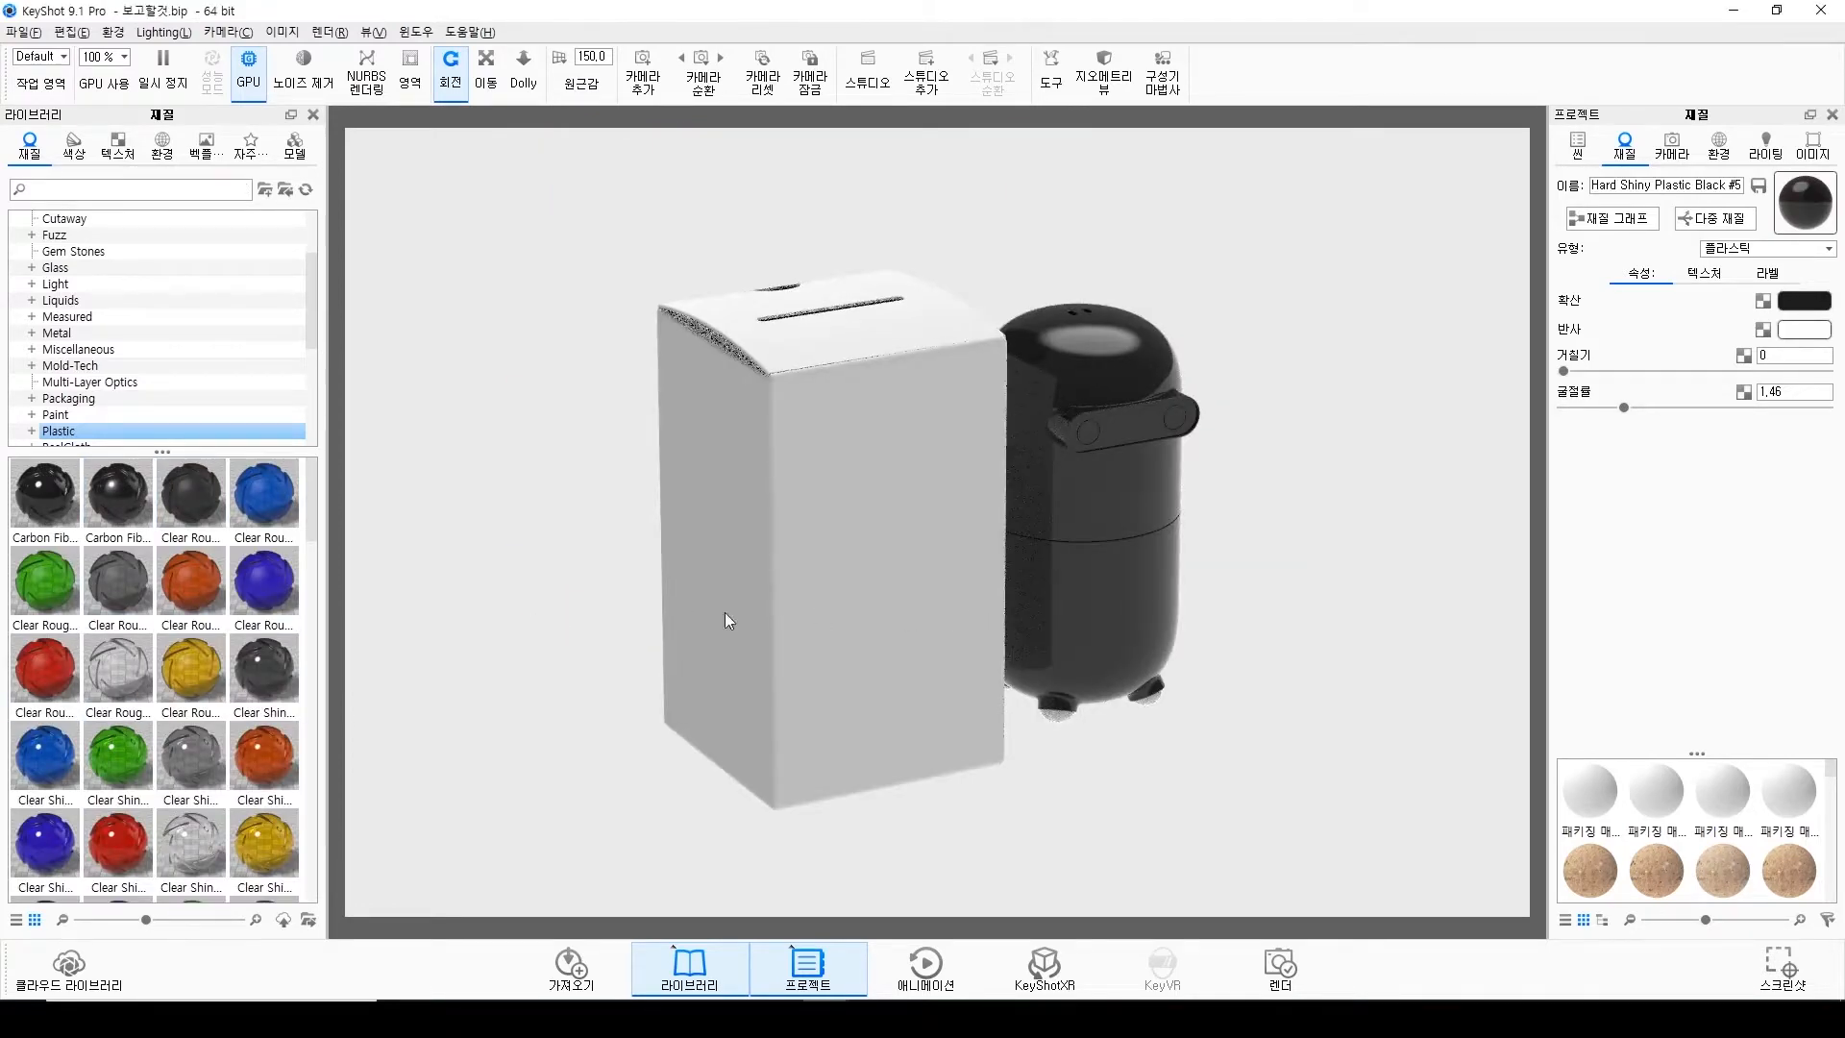
pyautogui.click(1577, 146)
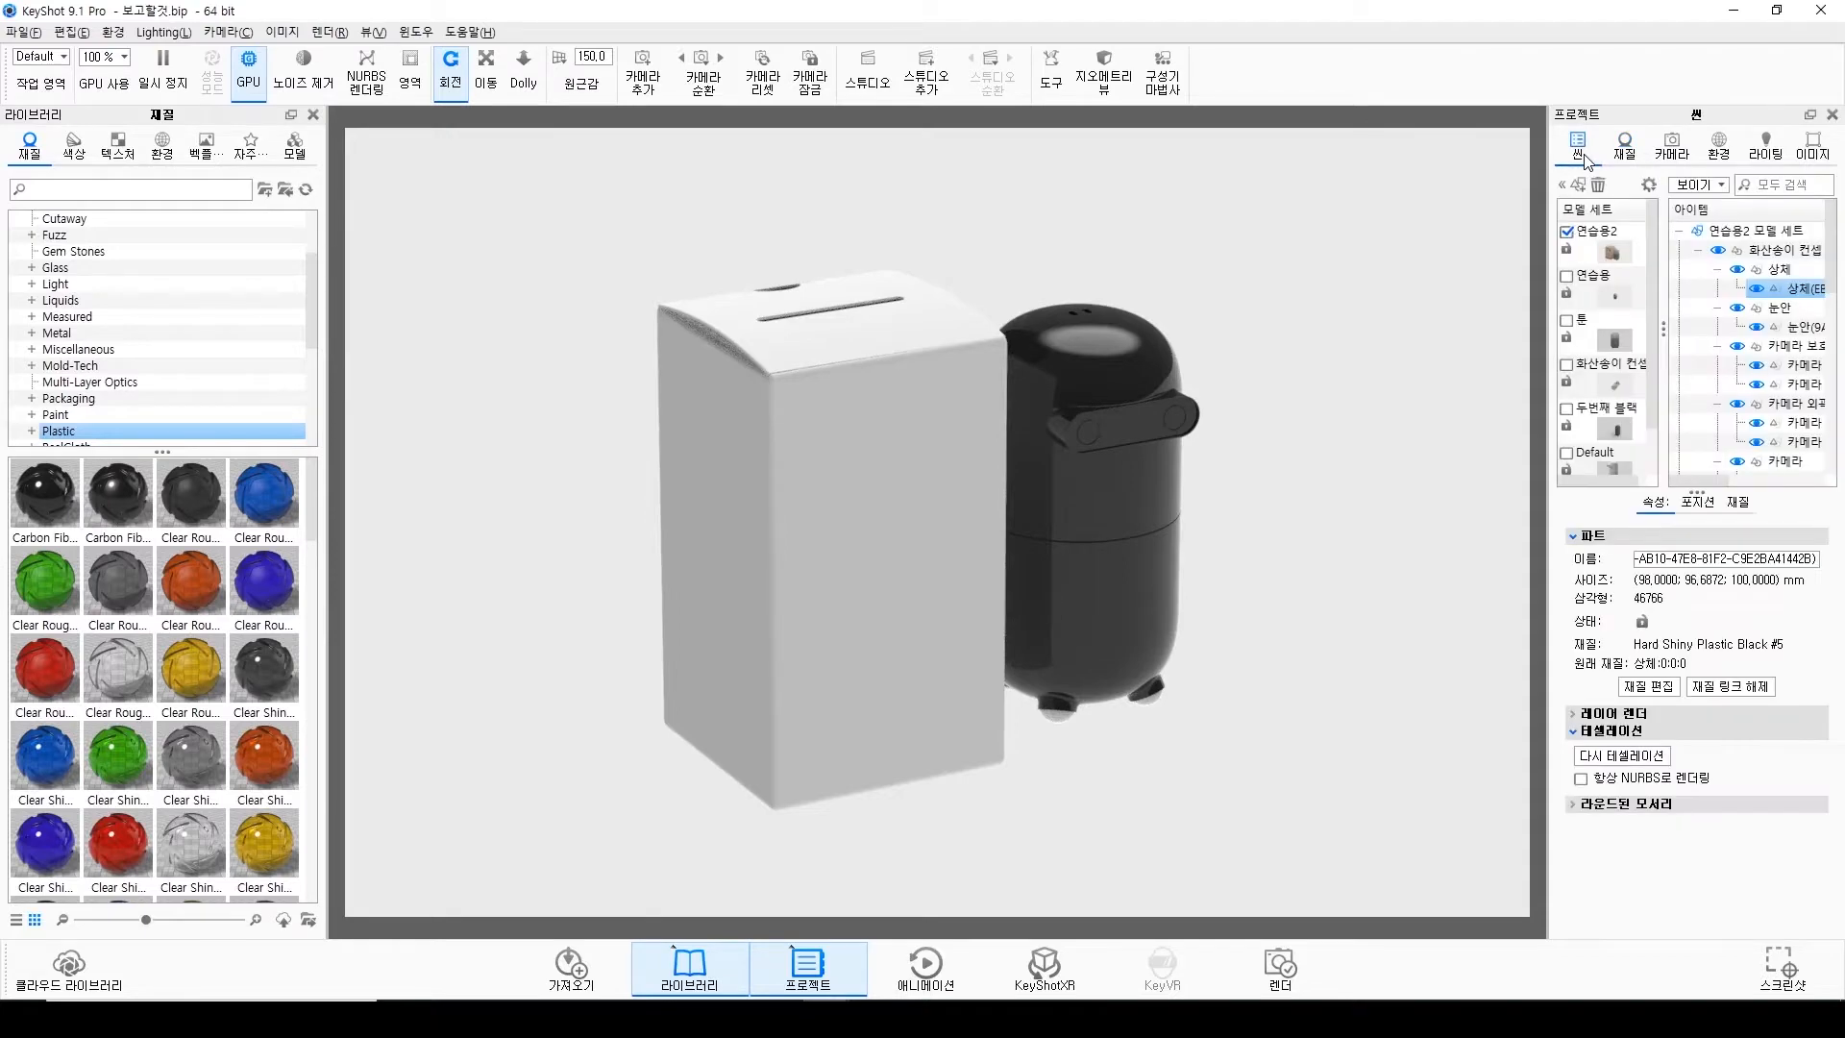
pyautogui.click(980, 409)
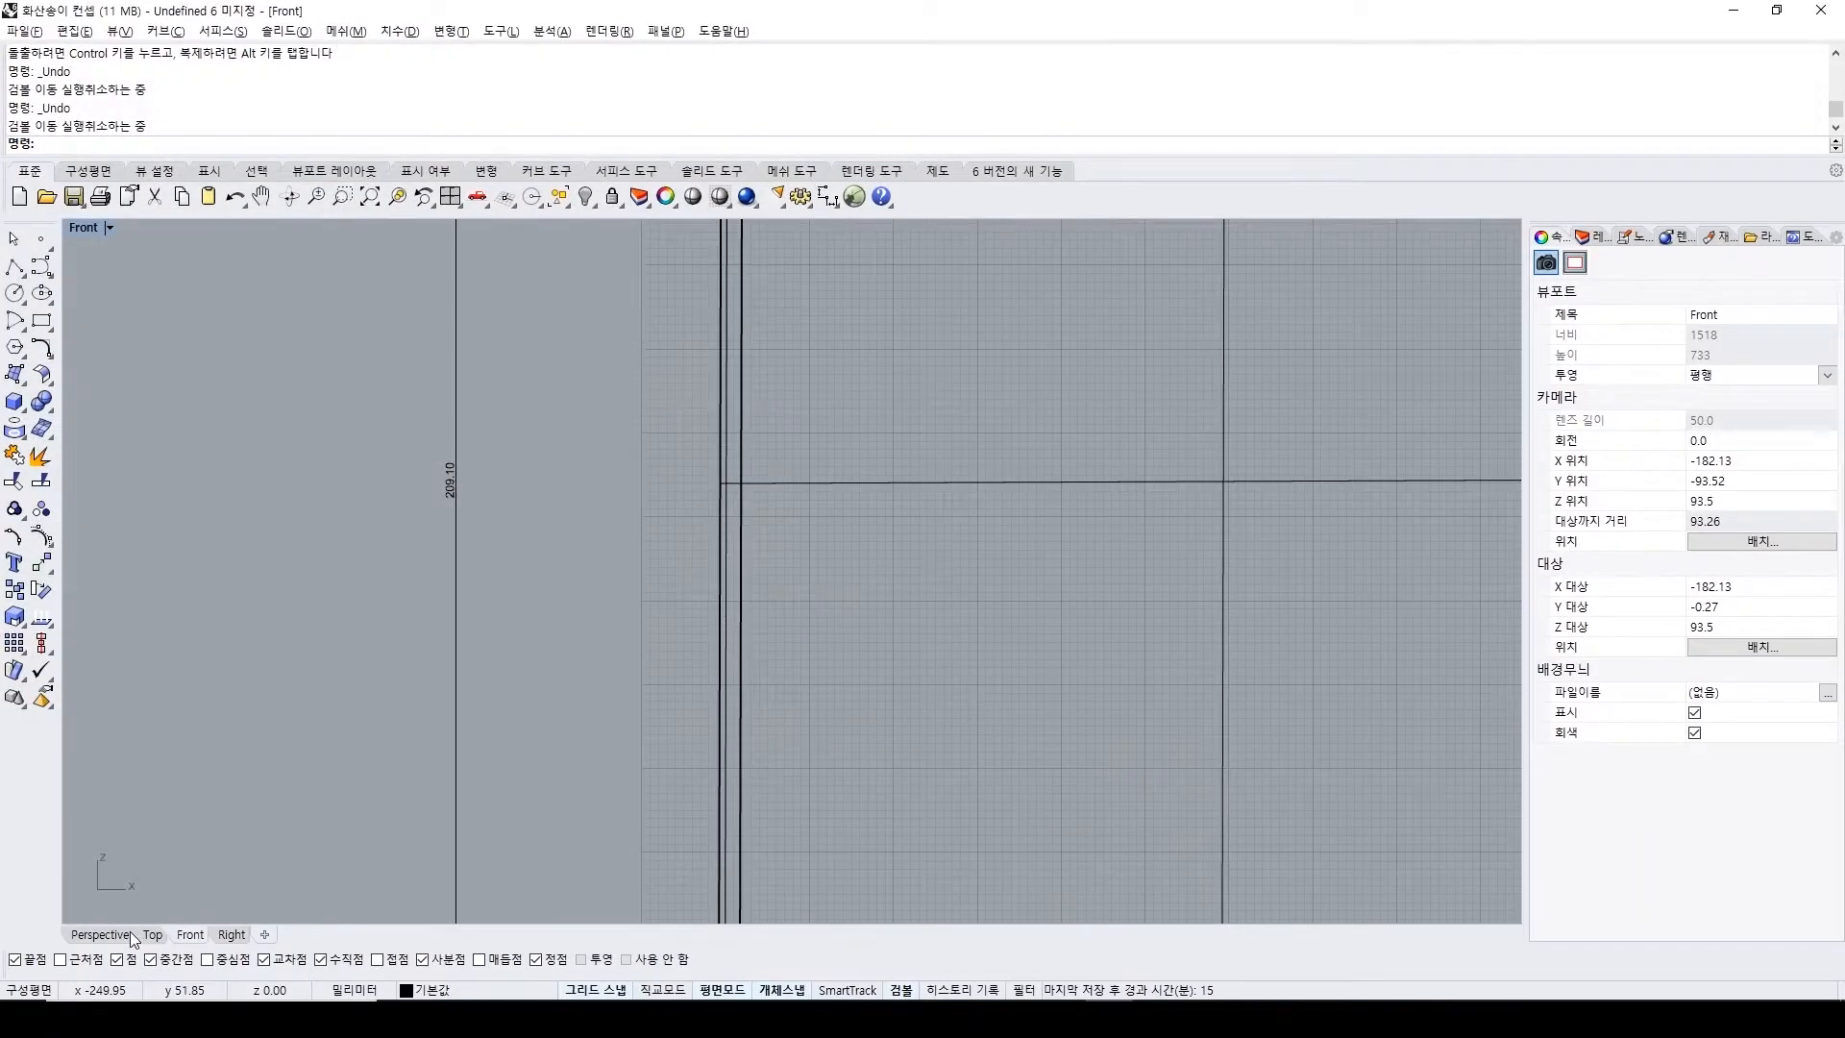
# Return to Rhino's Perspective view and examine the long slot in the packaging box's lid.
pyautogui.click(100, 934)
pyautogui.scroll(-5, 543, 666)
pyautogui.scroll(3, 494, 555)
pyautogui.scroll(10, 603, 597)
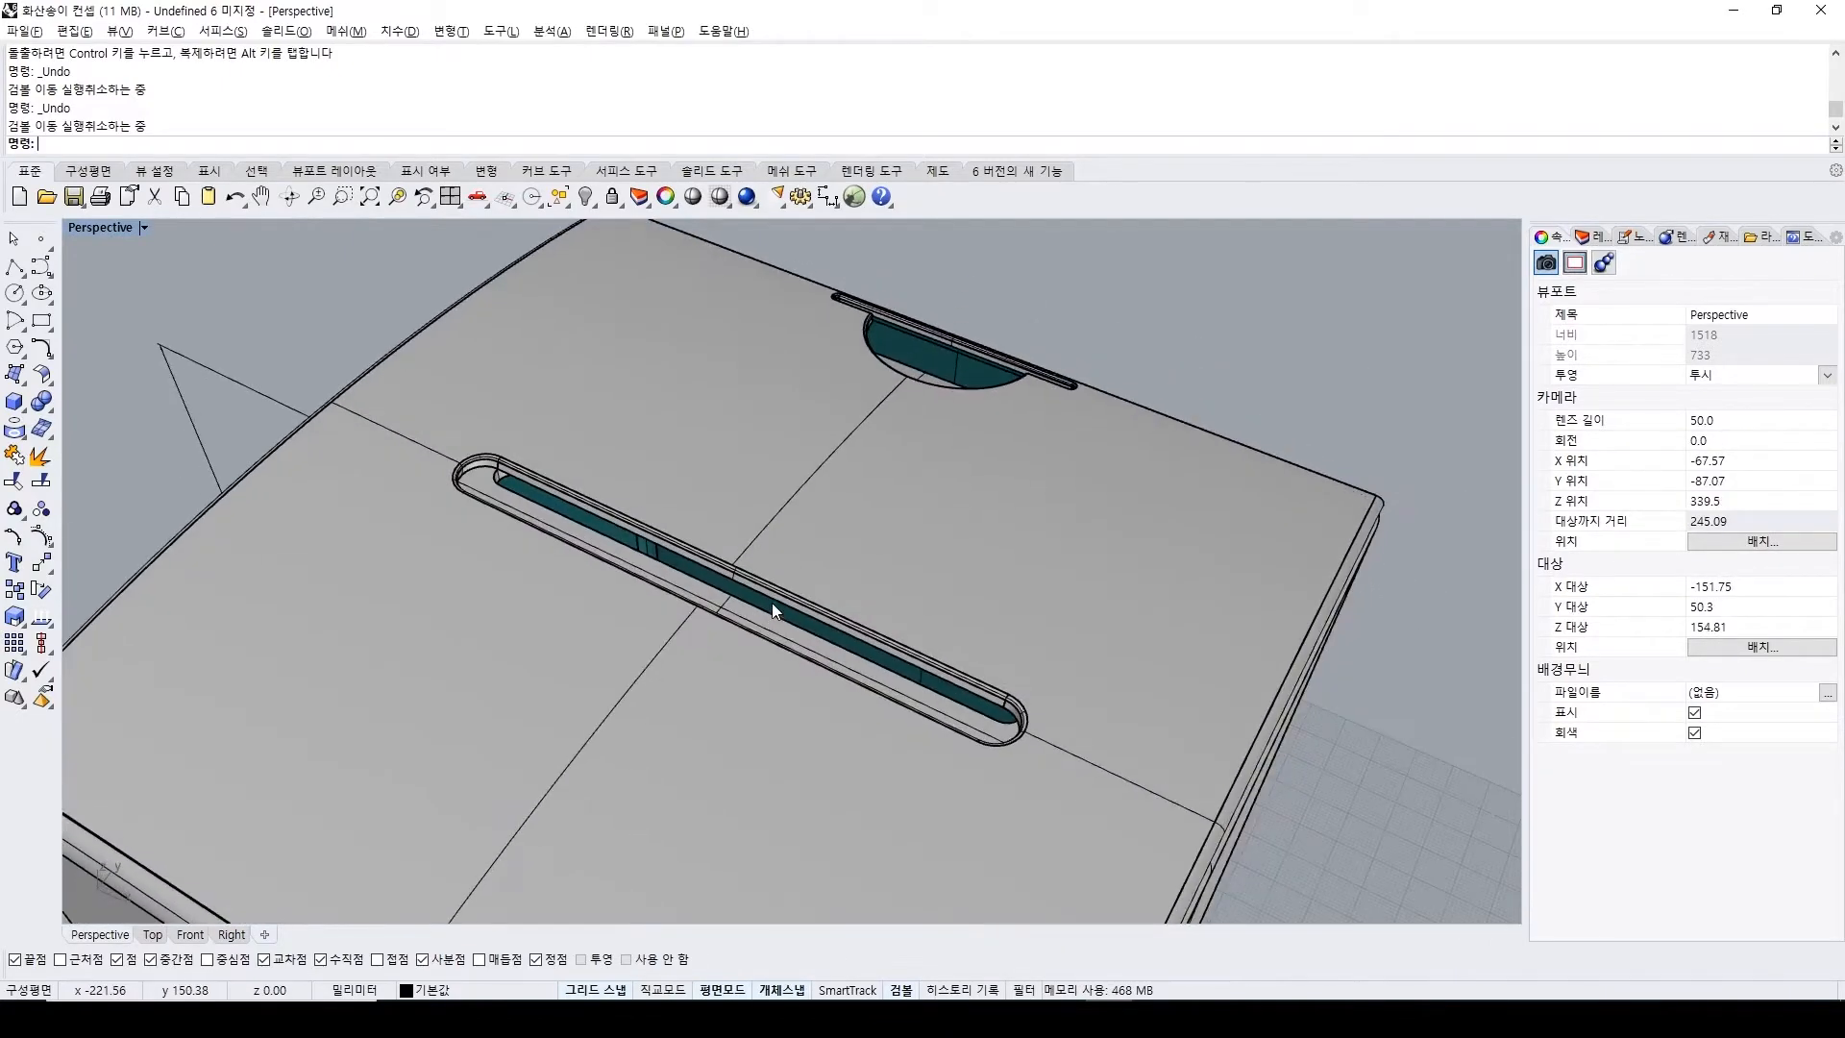
pyautogui.scroll(2, 774, 599)
pyautogui.scroll(-8, 780, 595)
# Try moving a surface of the box lid away with the gumball and undo the move.
pyautogui.click(728, 505)
pyautogui.moveTo(699, 521); pyautogui.dragTo(471, 663)
pyautogui.click(988, 500)
pyautogui.moveTo(990, 502); pyautogui.dragTo(921, 488, button='right')
pyautogui.hotkey('ctrl', 'z')
# Examine the semicircular cutout, the narrow rear slot and the curved upper edges of the packaging box.
pyautogui.scroll(-6, 920, 489)
pyautogui.scroll(8, 982, 551)
pyautogui.moveTo(982, 551); pyautogui.dragTo(844, 624, button='right')
pyautogui.scroll(-5, 896, 548)
pyautogui.scroll(10, 792, 452)
pyautogui.rightClick(796, 612)
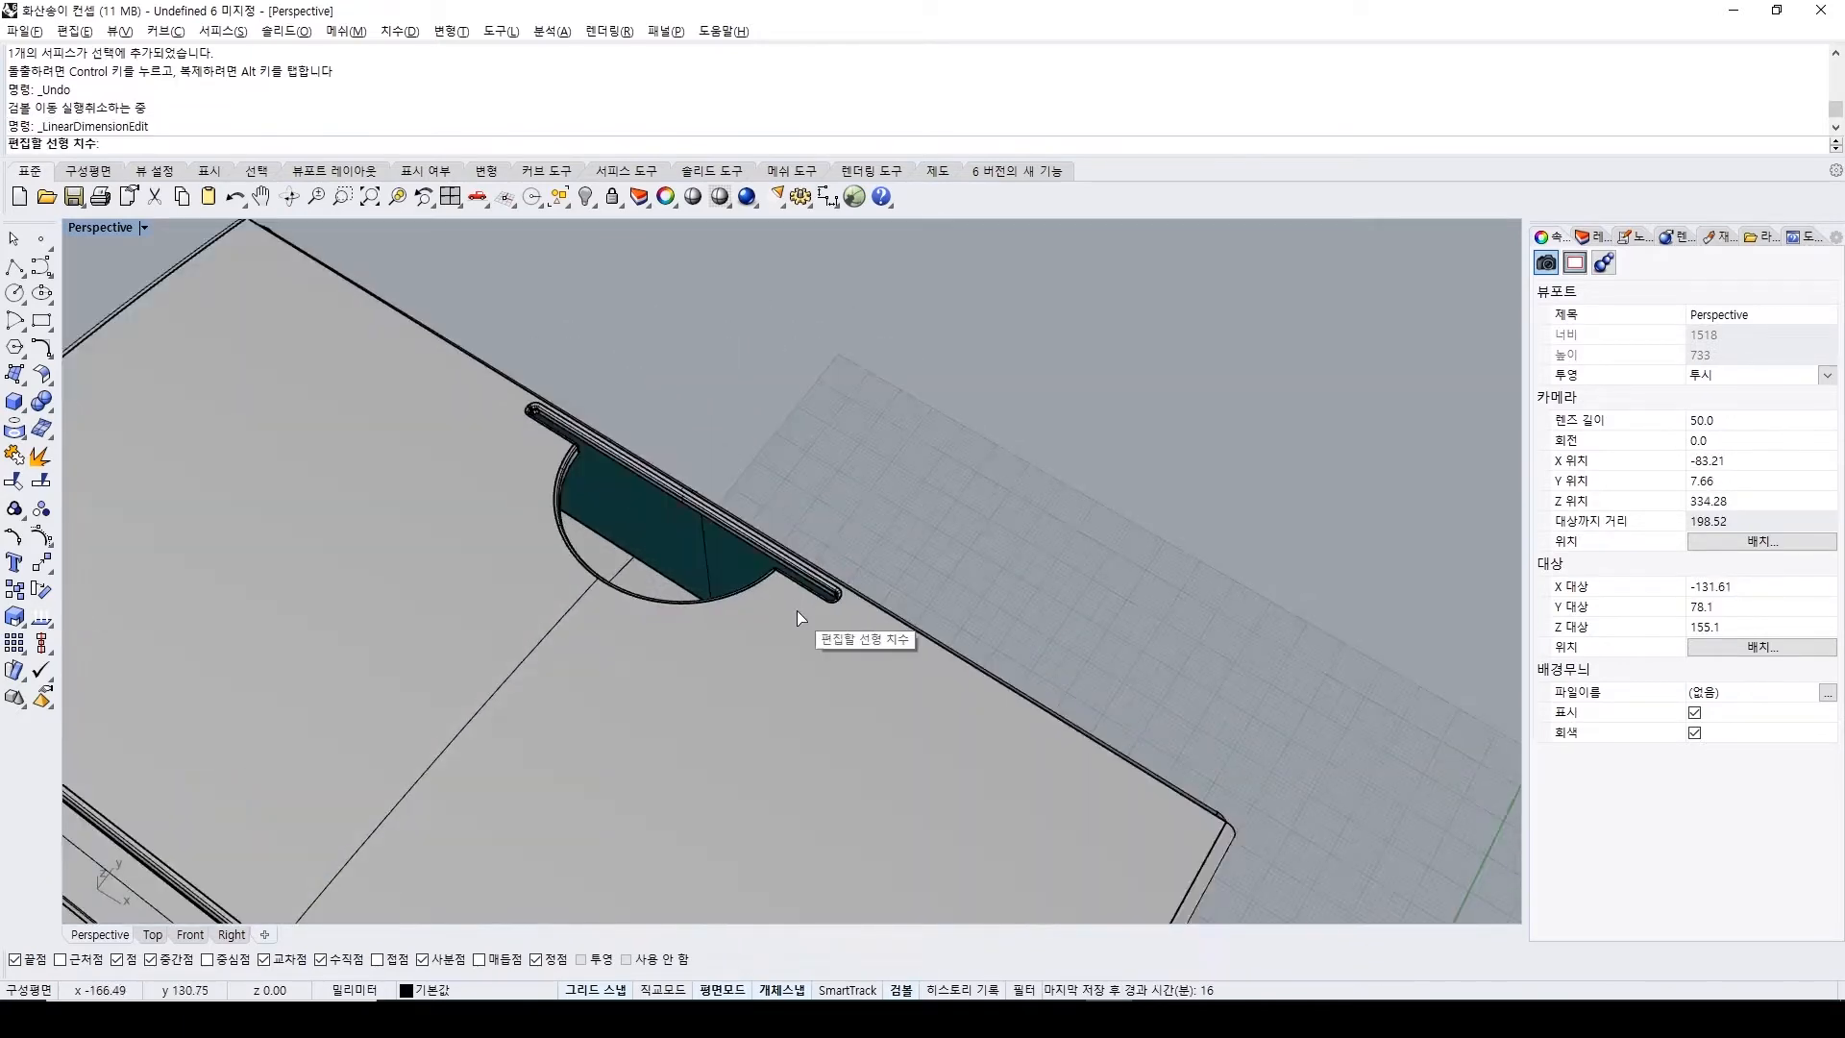
pyautogui.scroll(8, 801, 597)
pyautogui.press('Escape')
pyautogui.scroll(-12, 814, 604)
pyautogui.scroll(5, 852, 422)
pyautogui.moveTo(826, 626); pyautogui.dragTo(778, 502, button='right')
pyautogui.scroll(5, 897, 445)
pyautogui.scroll(-8, 877, 536)
pyautogui.moveTo(829, 646); pyautogui.dragTo(837, 534, button='right')
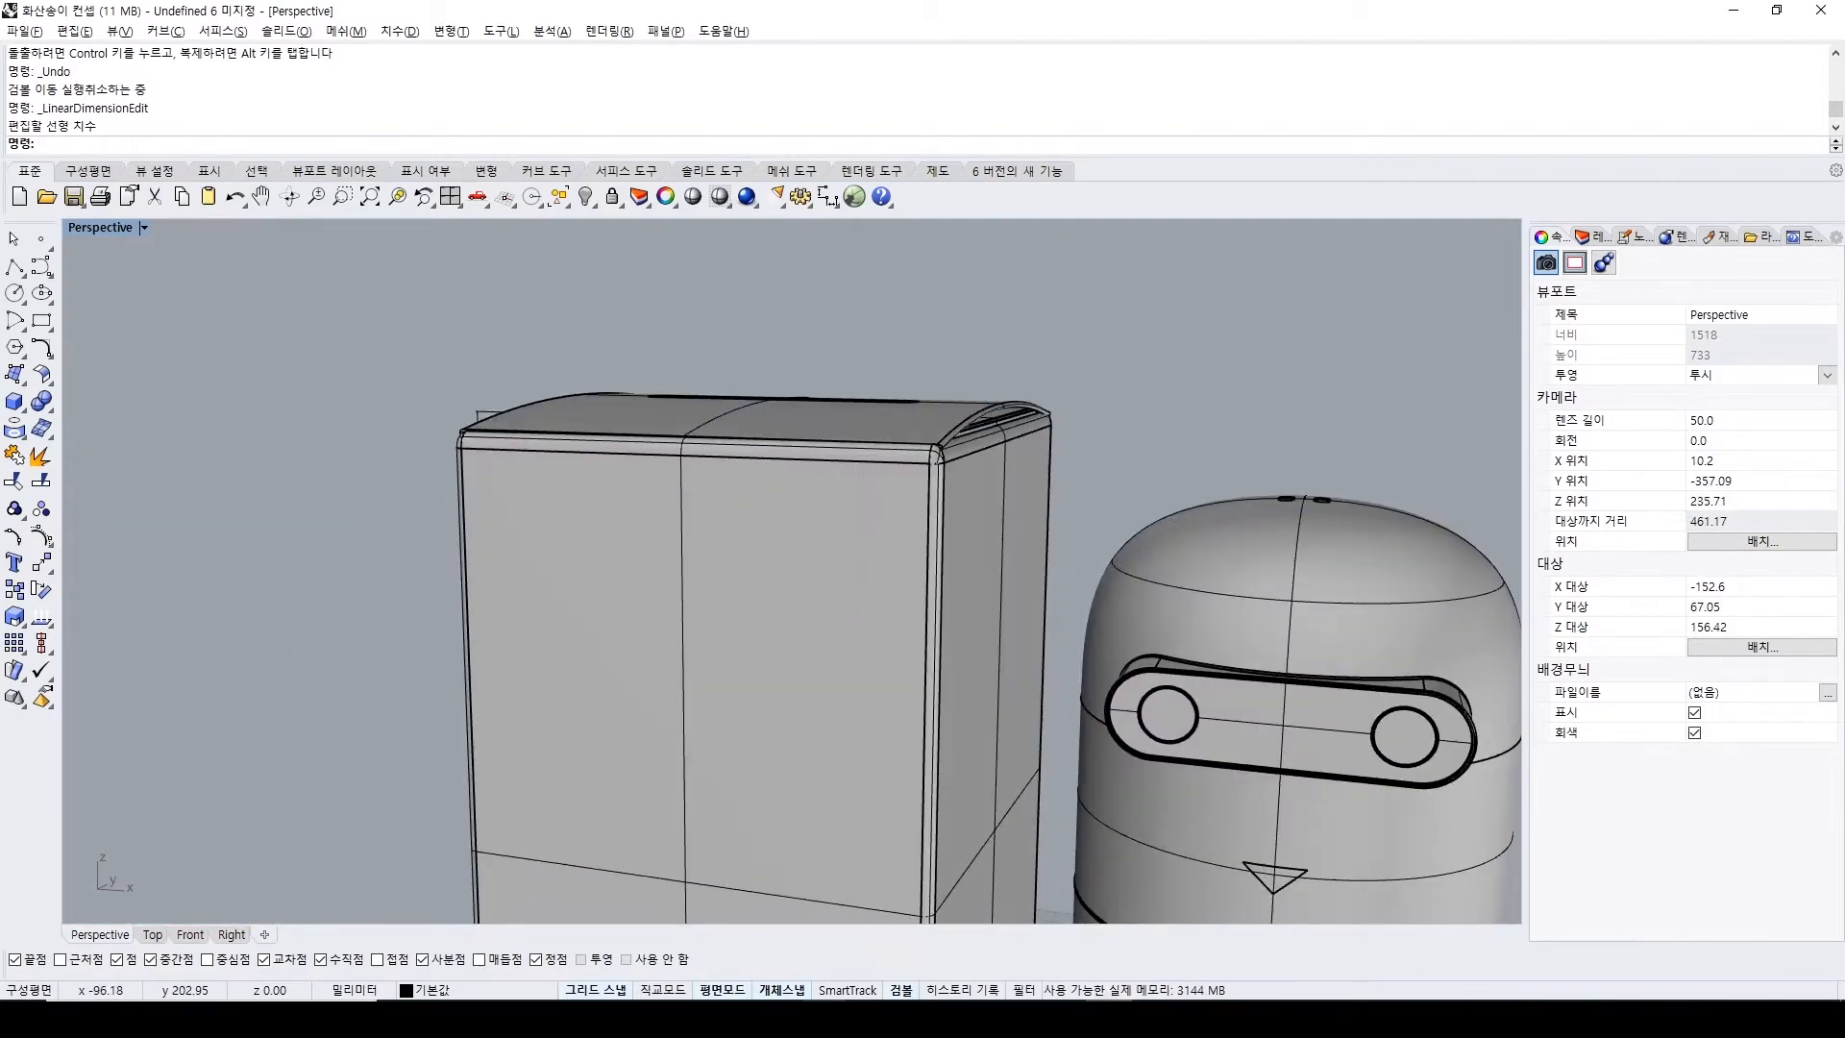
# Switch to KeyShot and examine the plain box and the black robot-shaped product up close.
pyautogui.moveTo(826, 1018)
pyautogui.click(913, 961)
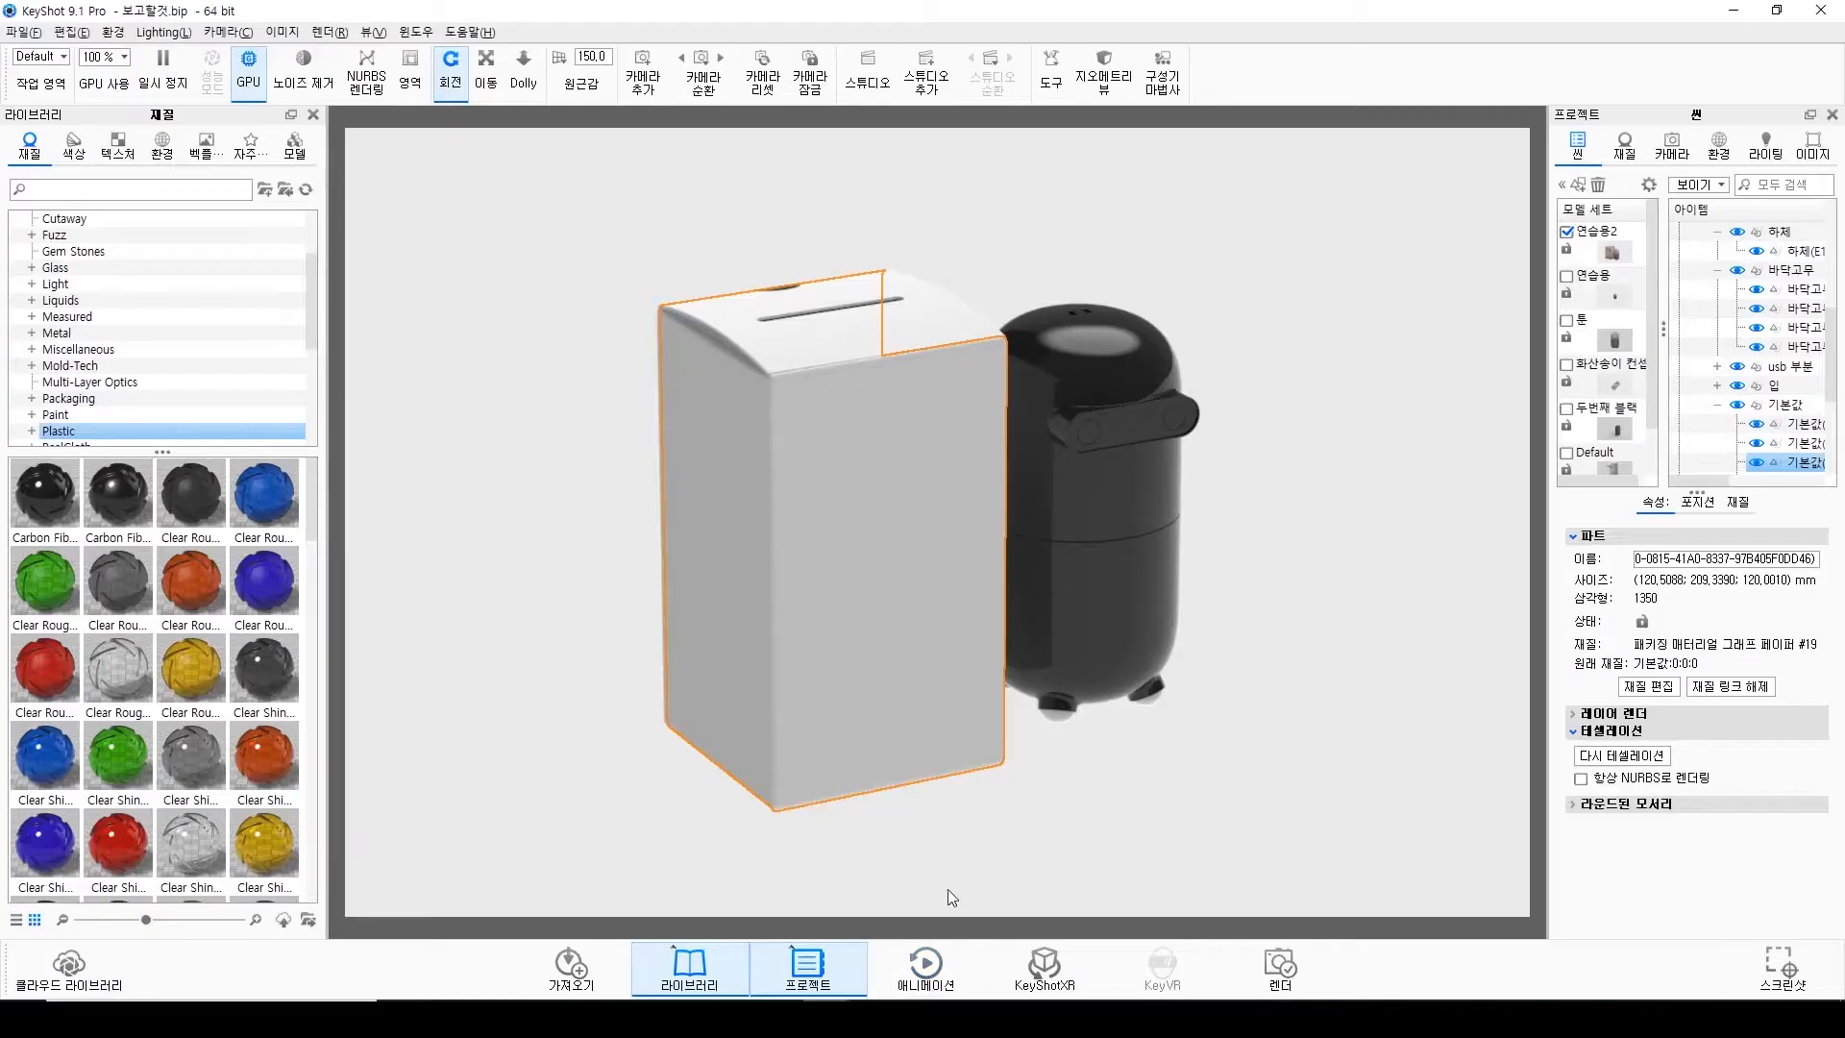
pyautogui.click(1215, 320)
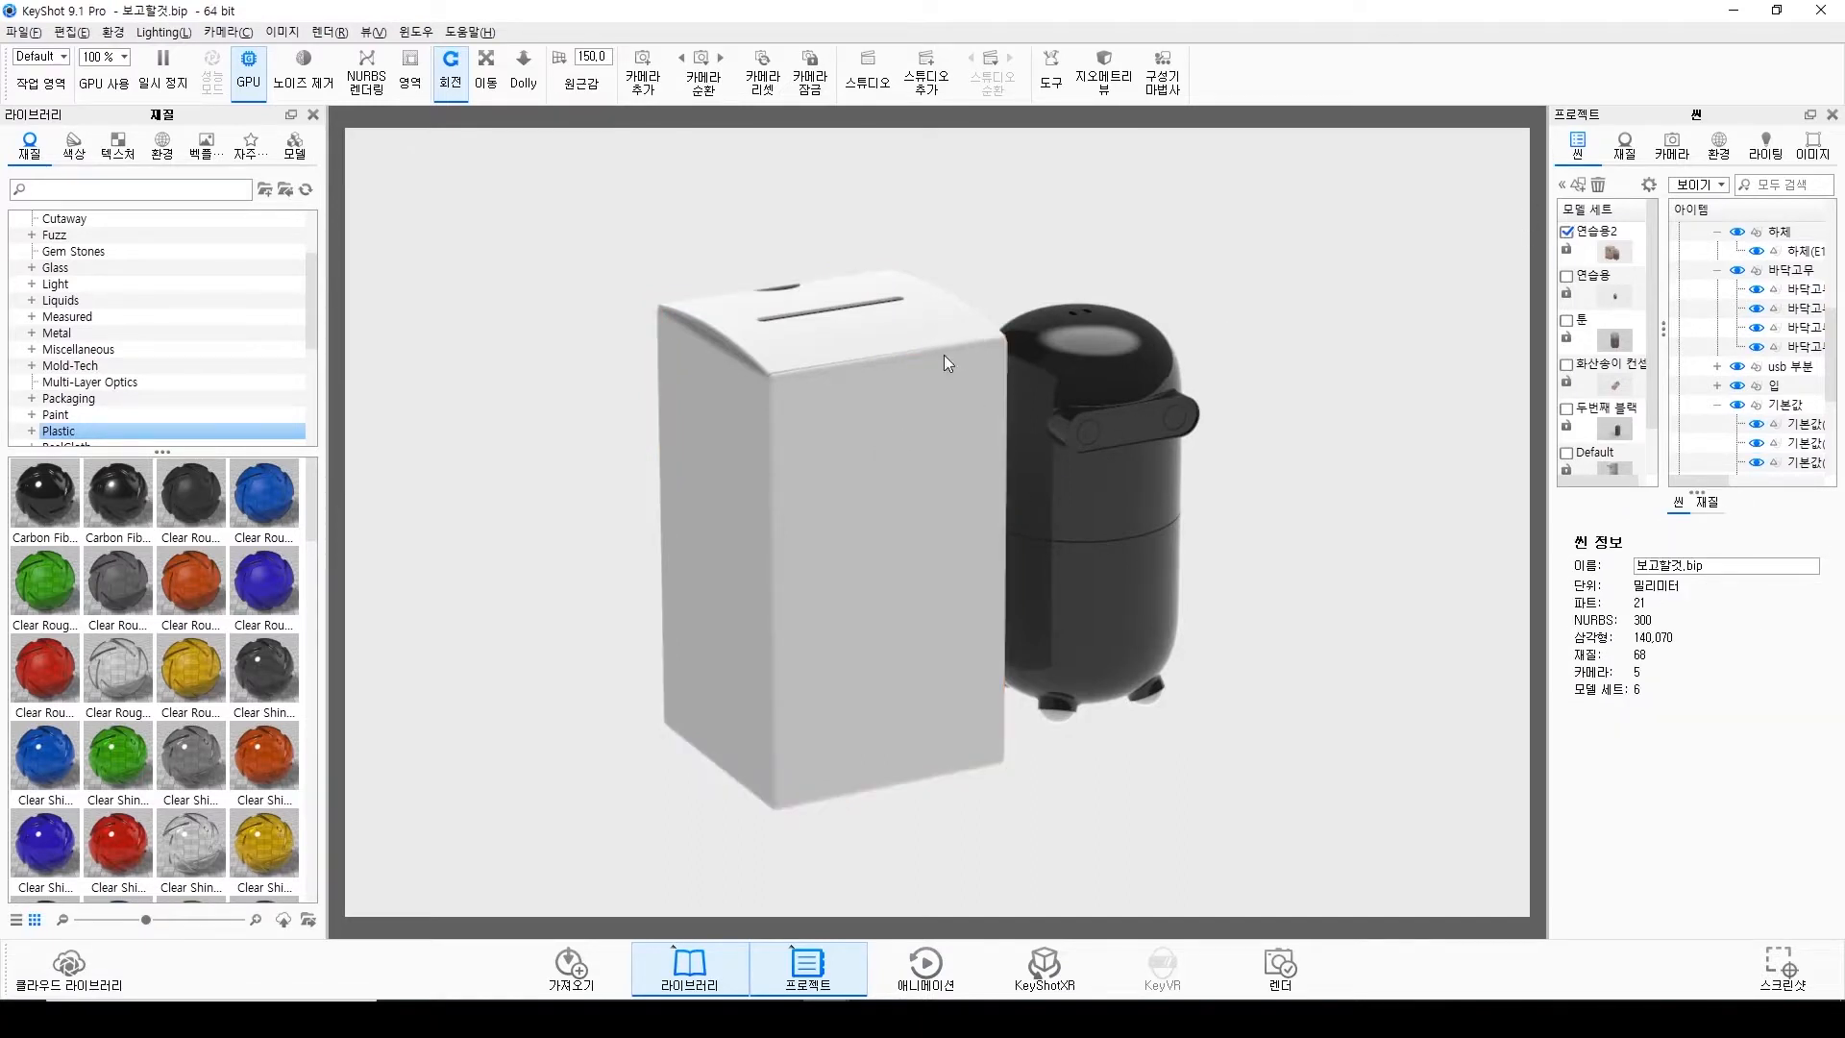
pyautogui.moveTo(676, 473); pyautogui.dragTo(907, 419)
pyautogui.moveTo(946, 515); pyautogui.dragTo(966, 578, button='middle')
pyautogui.moveTo(1174, 463); pyautogui.dragTo(1067, 490)
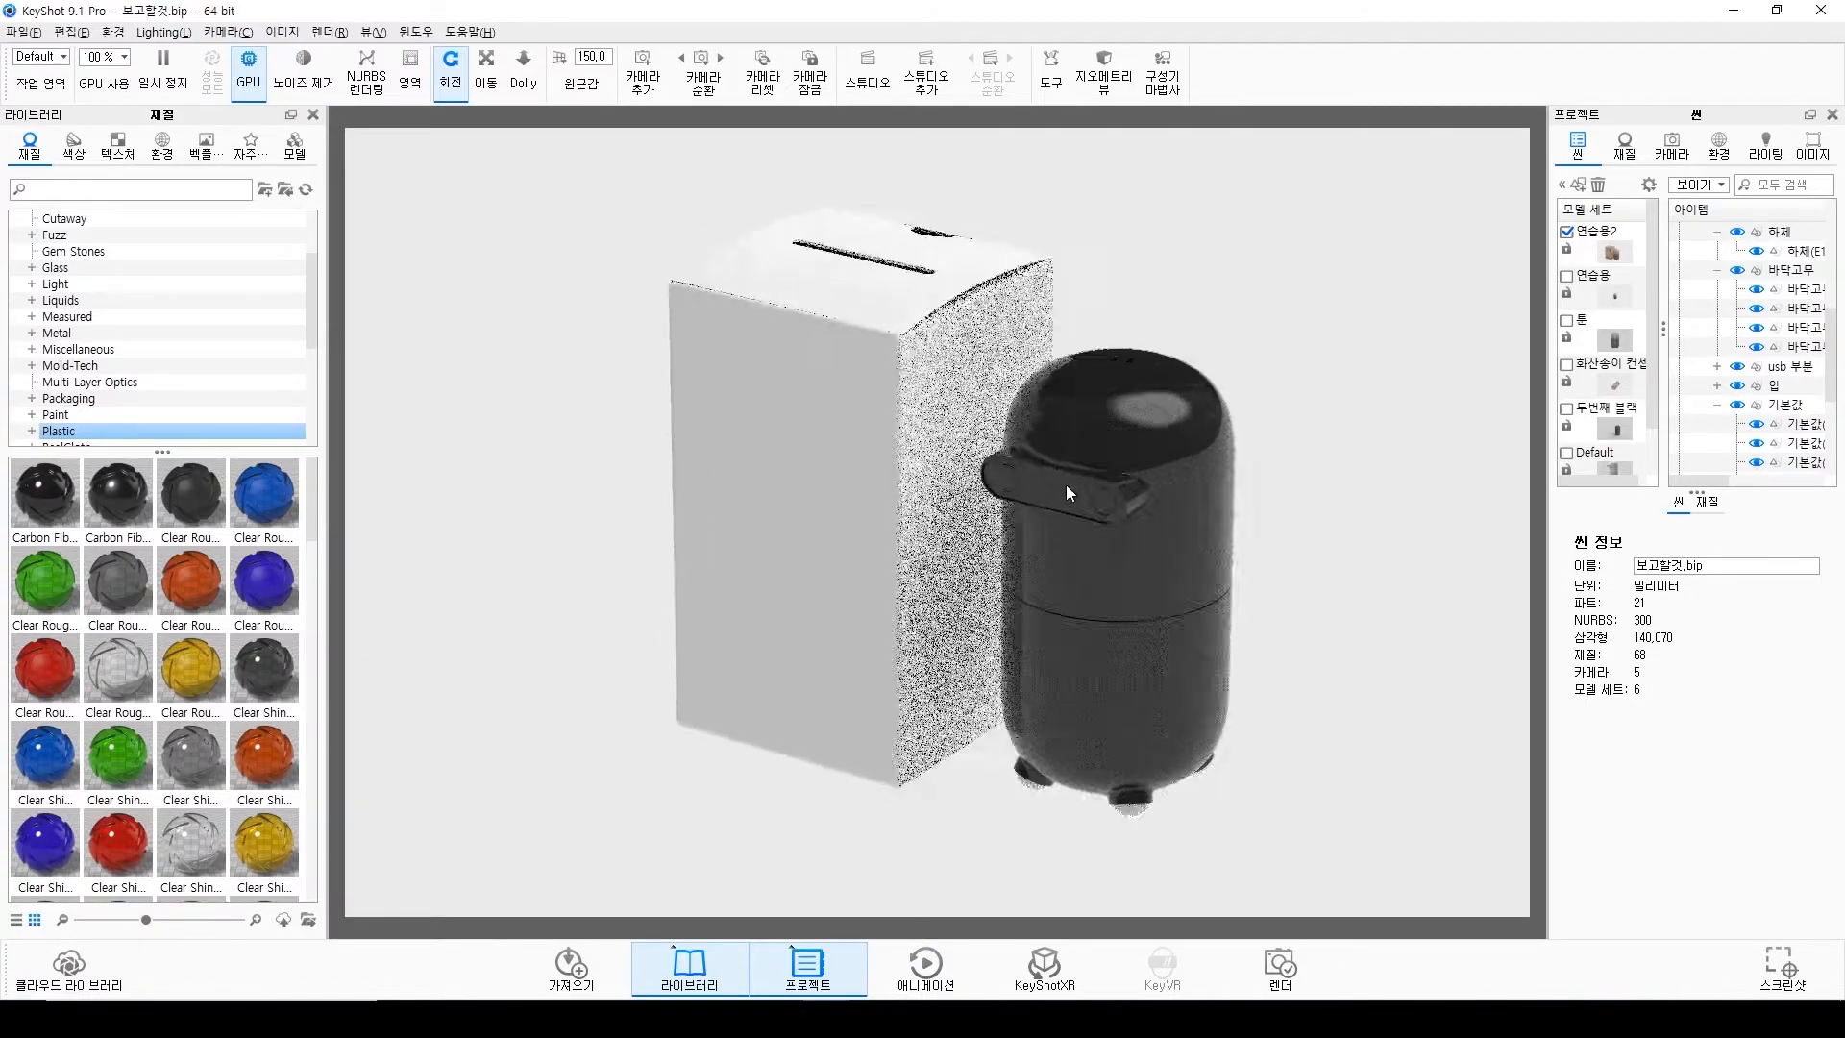
pyautogui.scroll(4, 1066, 490)
pyautogui.moveTo(1393, 392); pyautogui.dragTo(1119, 454, button='middle')
pyautogui.scroll(3, 1124, 454)
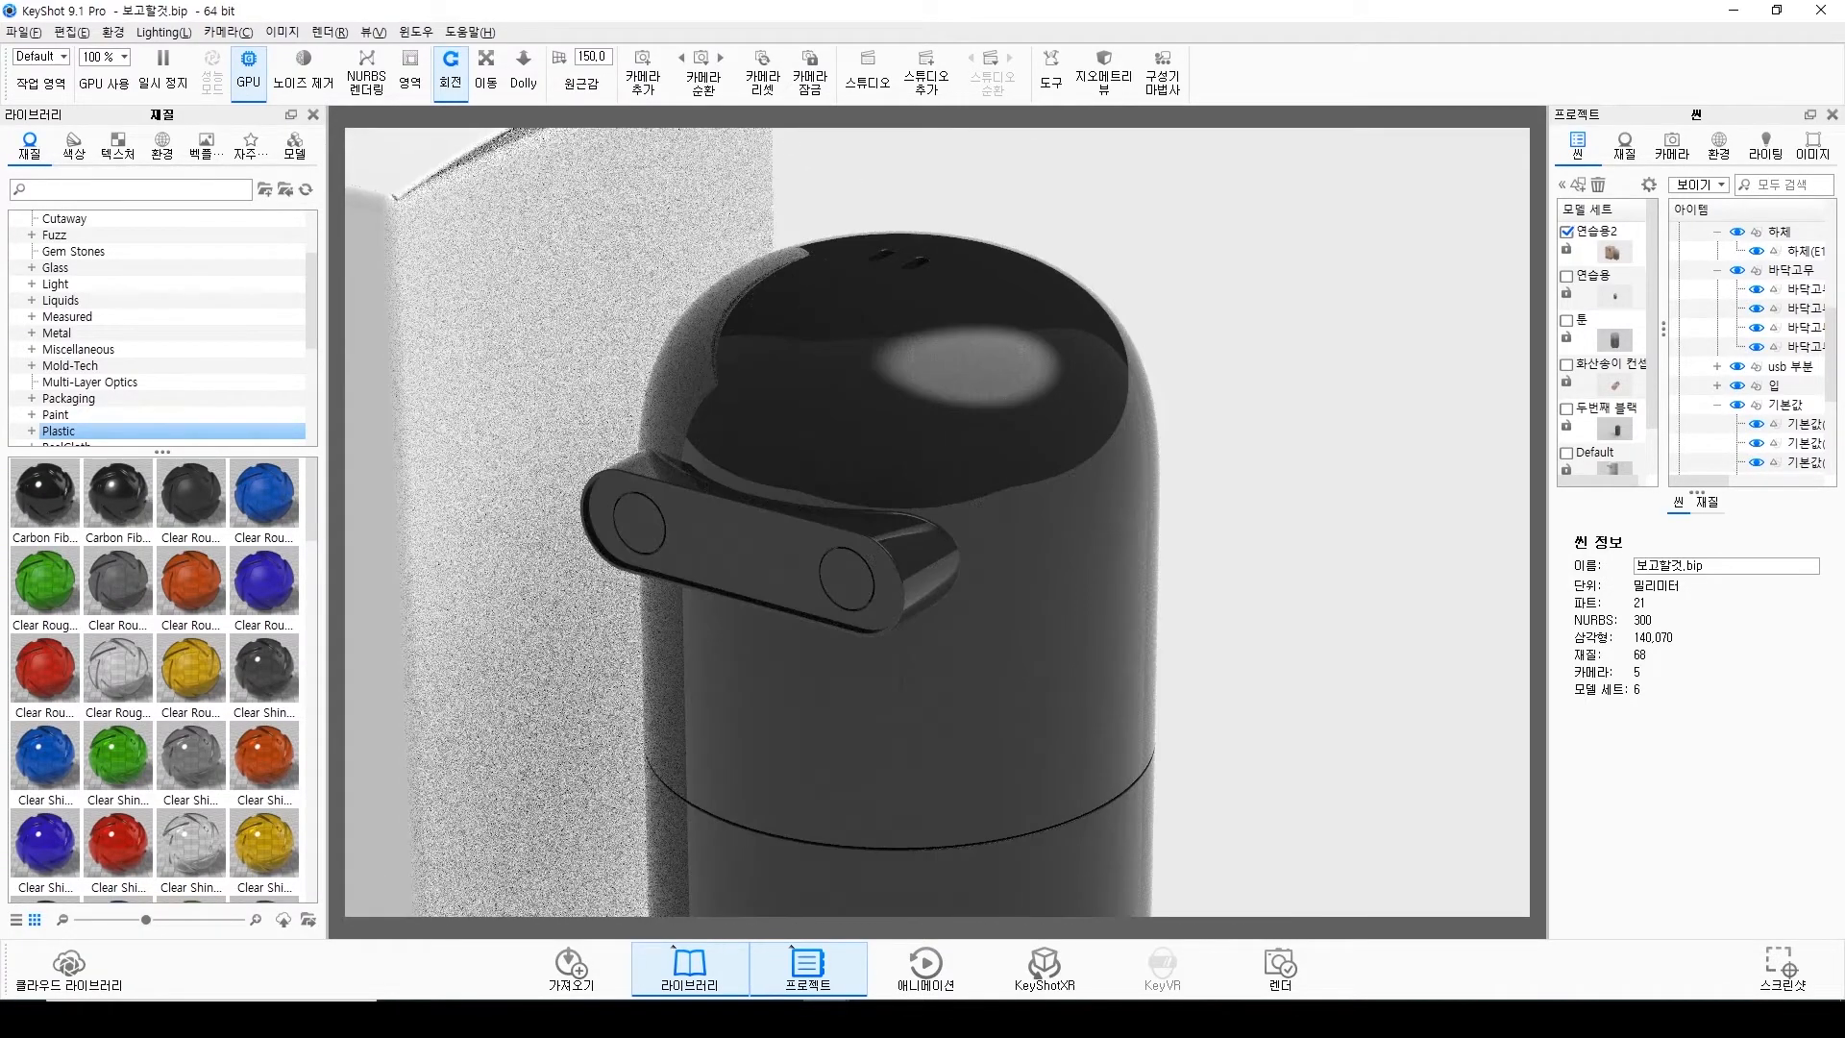
# Apply Hard Shiny Plastic White to the product's upper body and Hard Shiny Plastic Grey to its lower body.
pyautogui.doubleClick(670, 381)
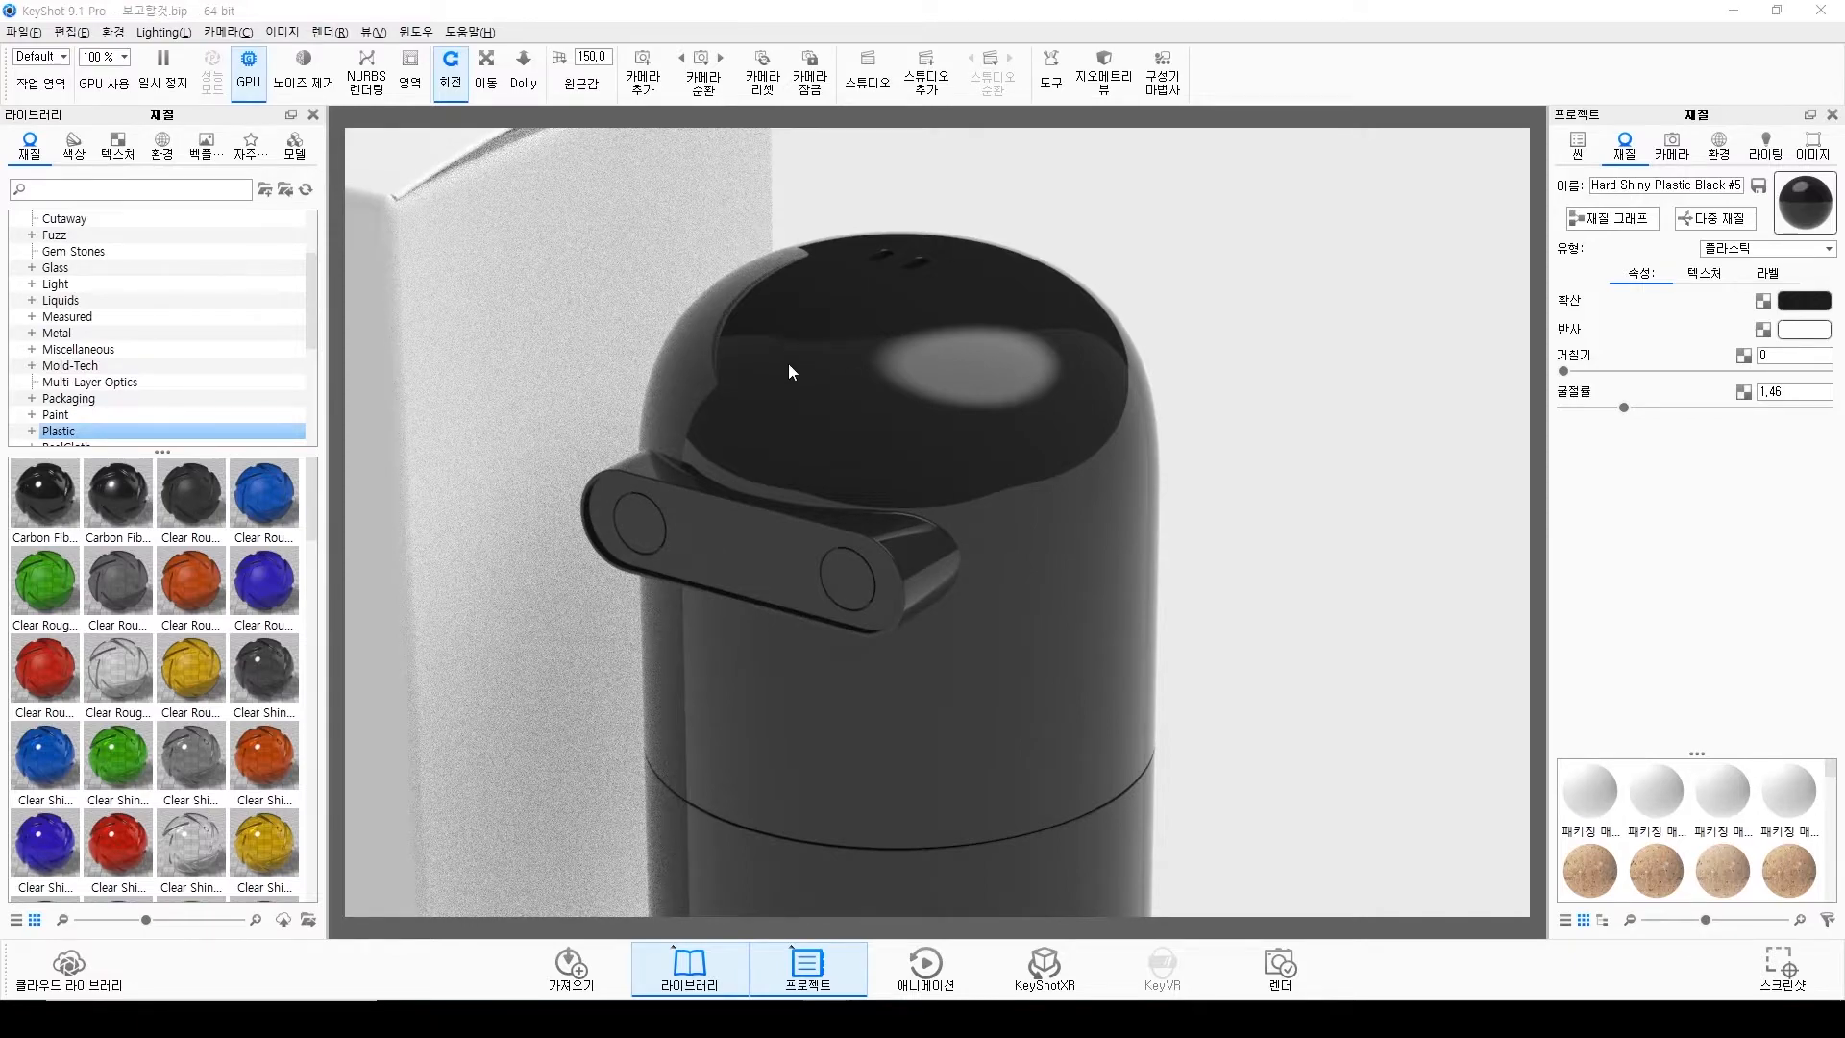
pyautogui.scroll(-4, 211, 673)
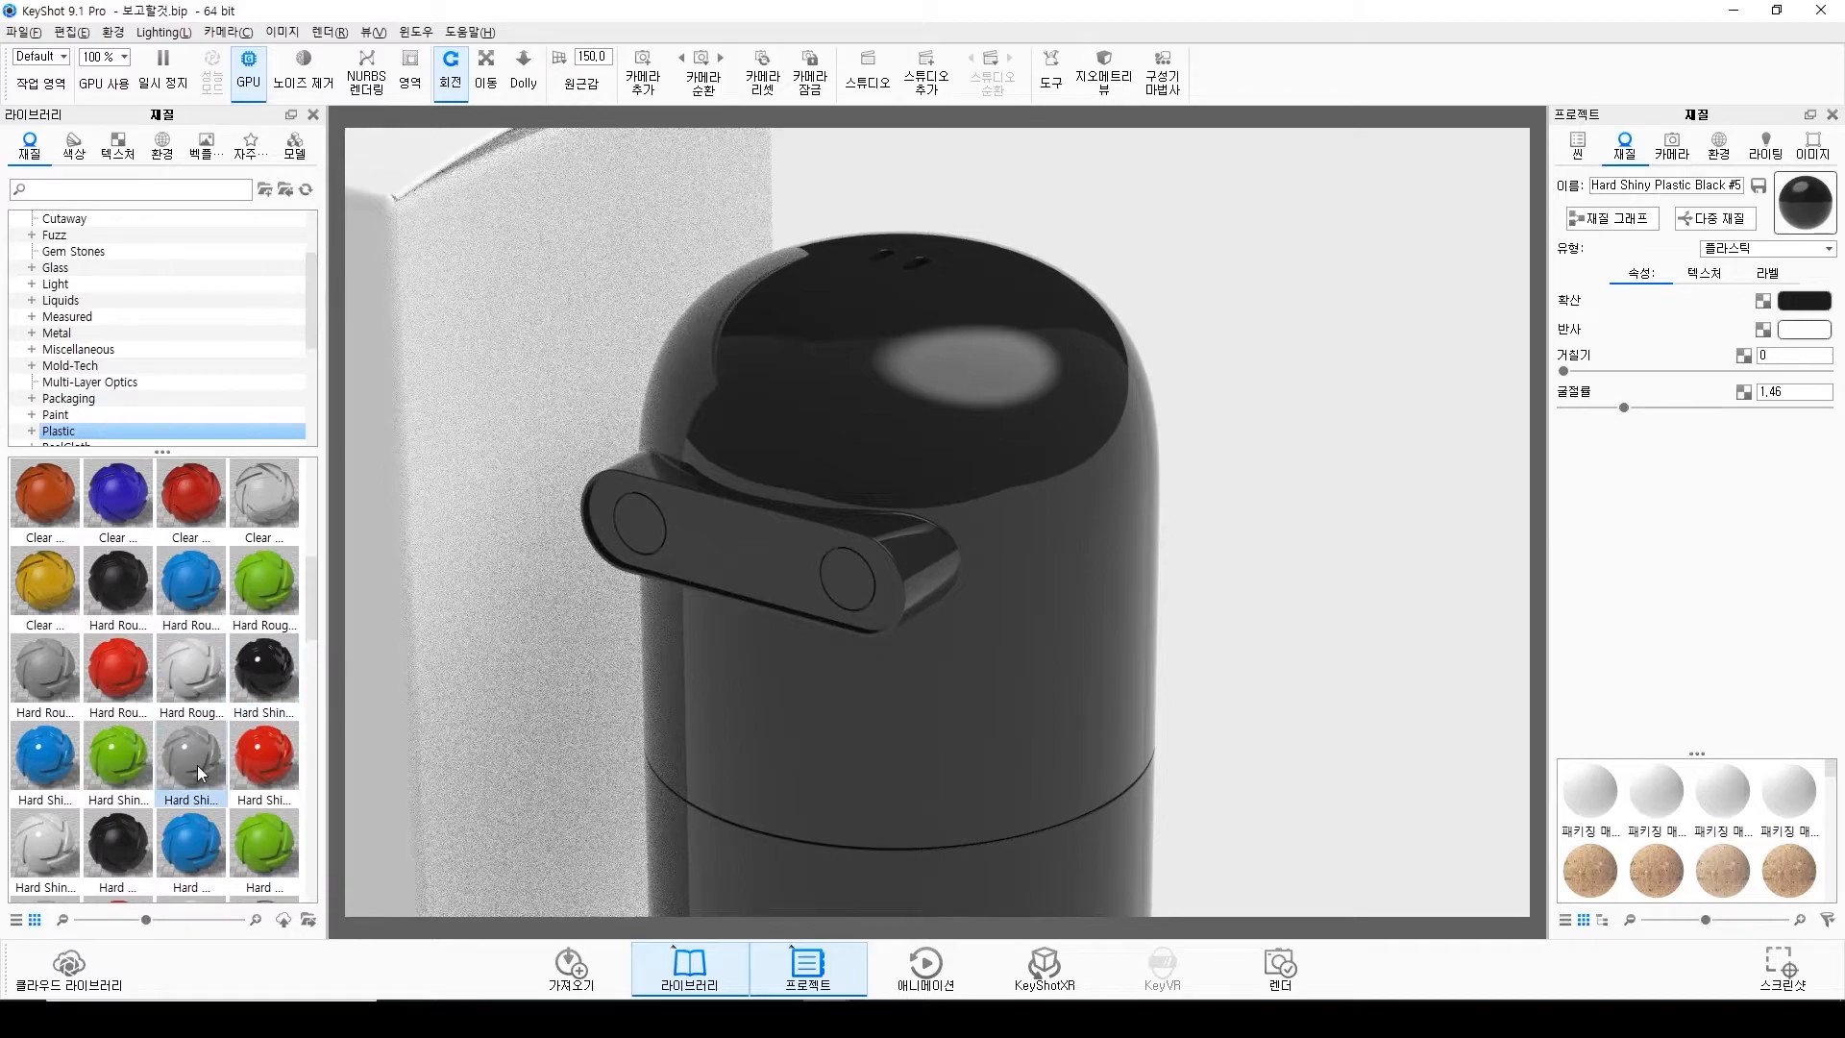
pyautogui.moveTo(45, 847); pyautogui.dragTo(995, 422)
pyautogui.scroll(-5, 971, 471)
pyautogui.moveTo(204, 748); pyautogui.dragTo(977, 746)
# Check the white and grey materials on the product from the front, back and close up.
pyautogui.moveTo(904, 680); pyautogui.dragTo(922, 615, button='middle')
pyautogui.moveTo(920, 616); pyautogui.dragTo(885, 602)
pyautogui.moveTo(259, 756); pyautogui.dragTo(706, 901)
pyautogui.moveTo(1134, 711); pyautogui.dragTo(565, 712)
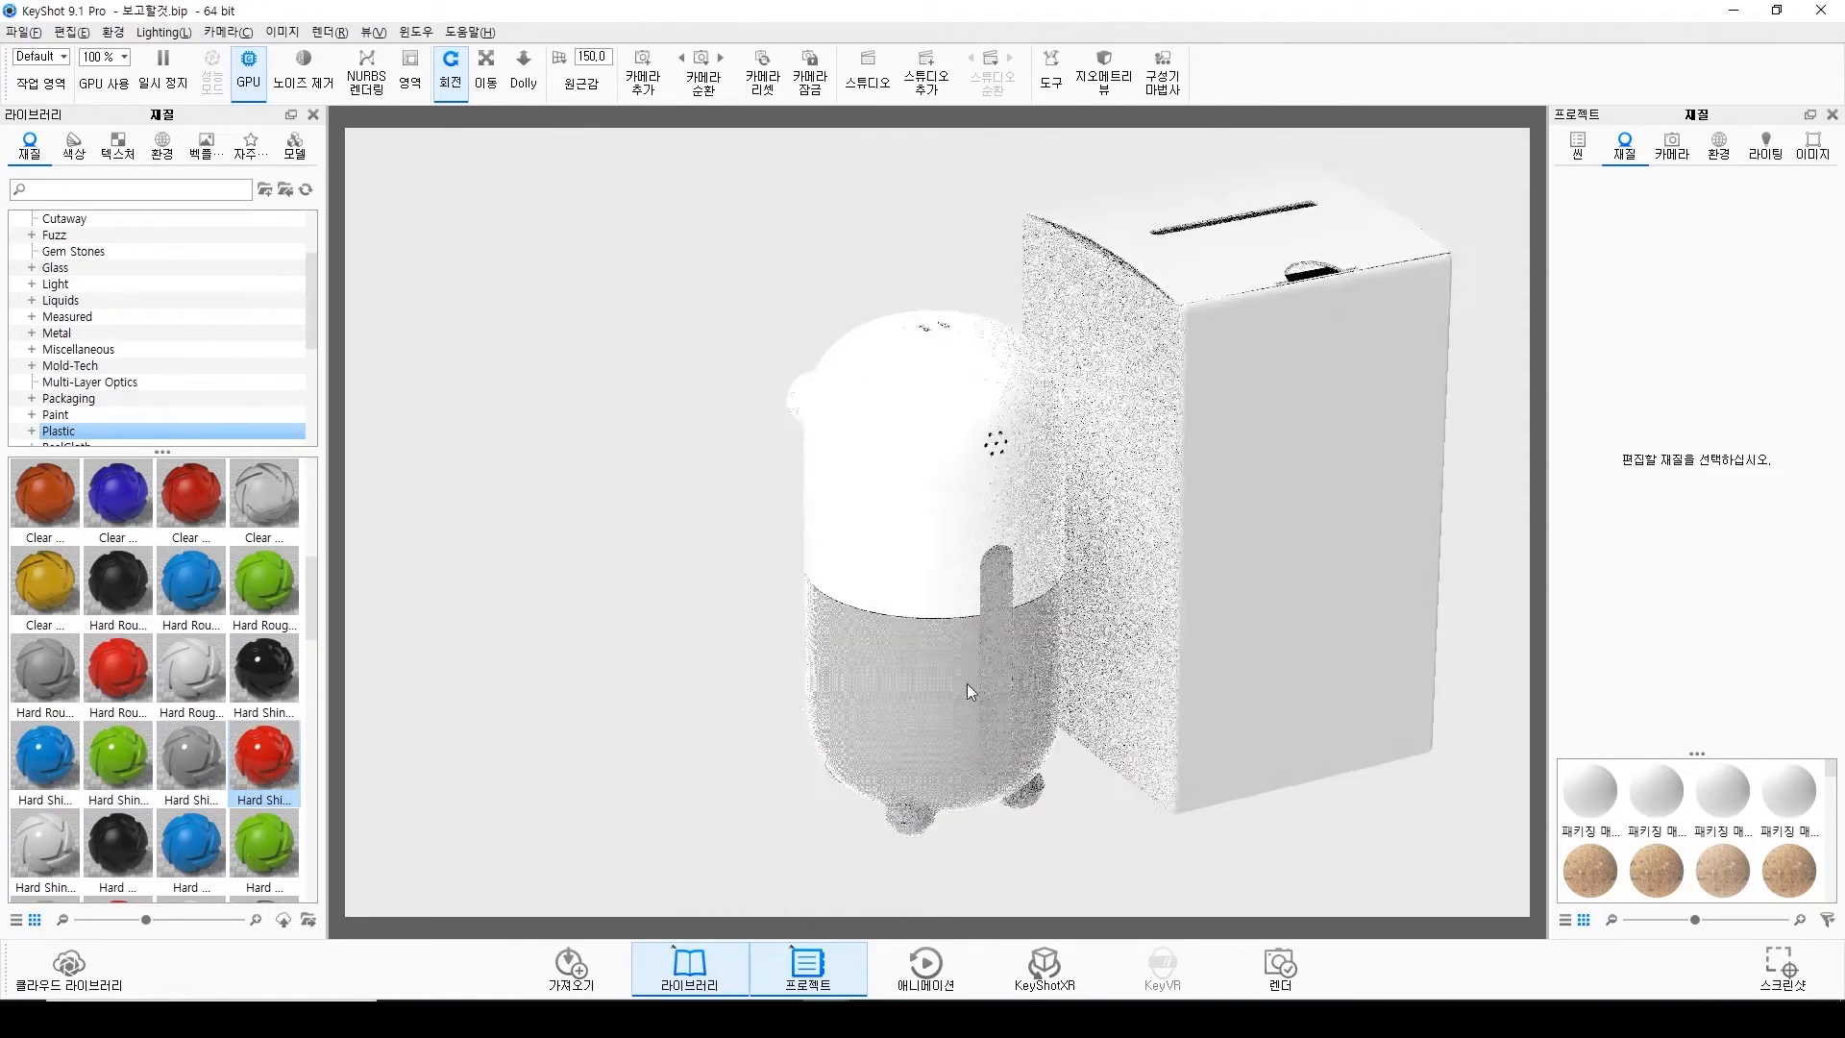
pyautogui.moveTo(967, 684); pyautogui.dragTo(1054, 606)
pyautogui.scroll(5, 1009, 515)
pyautogui.moveTo(970, 500); pyautogui.dragTo(869, 574, button='middle')
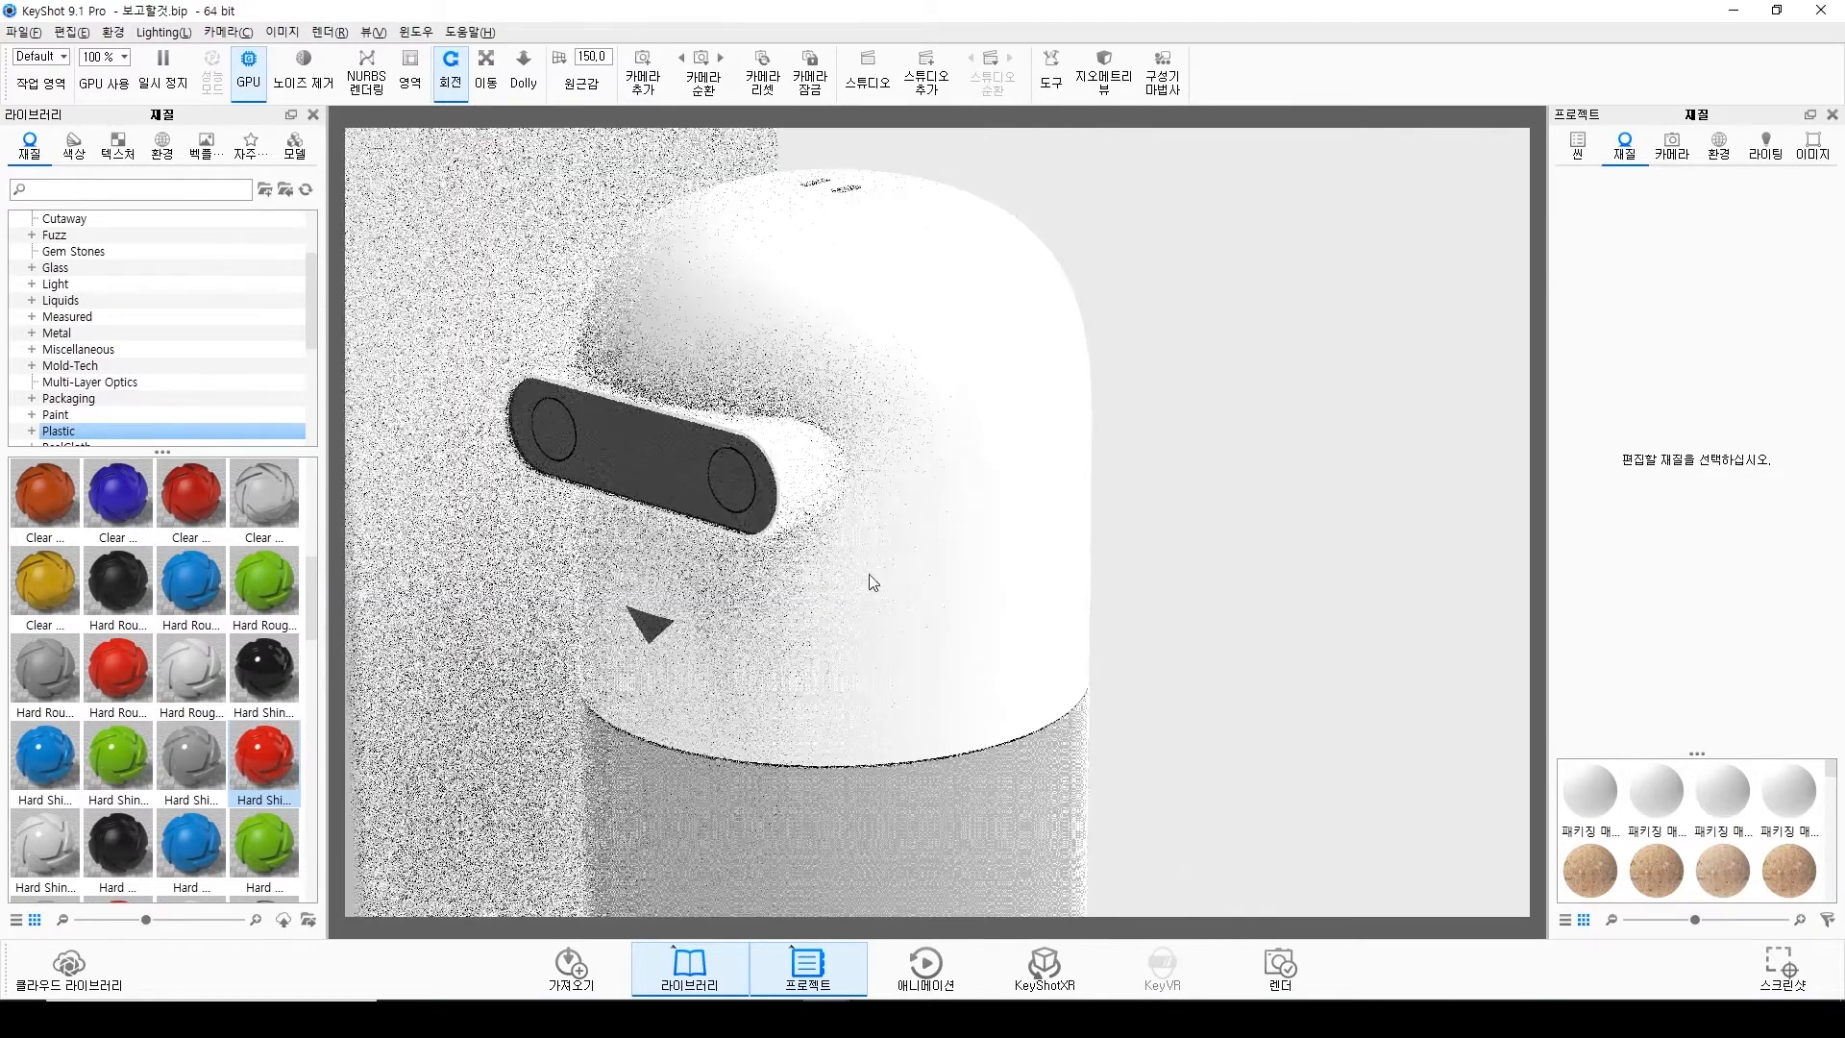
pyautogui.moveTo(872, 583); pyautogui.dragTo(370, 619)
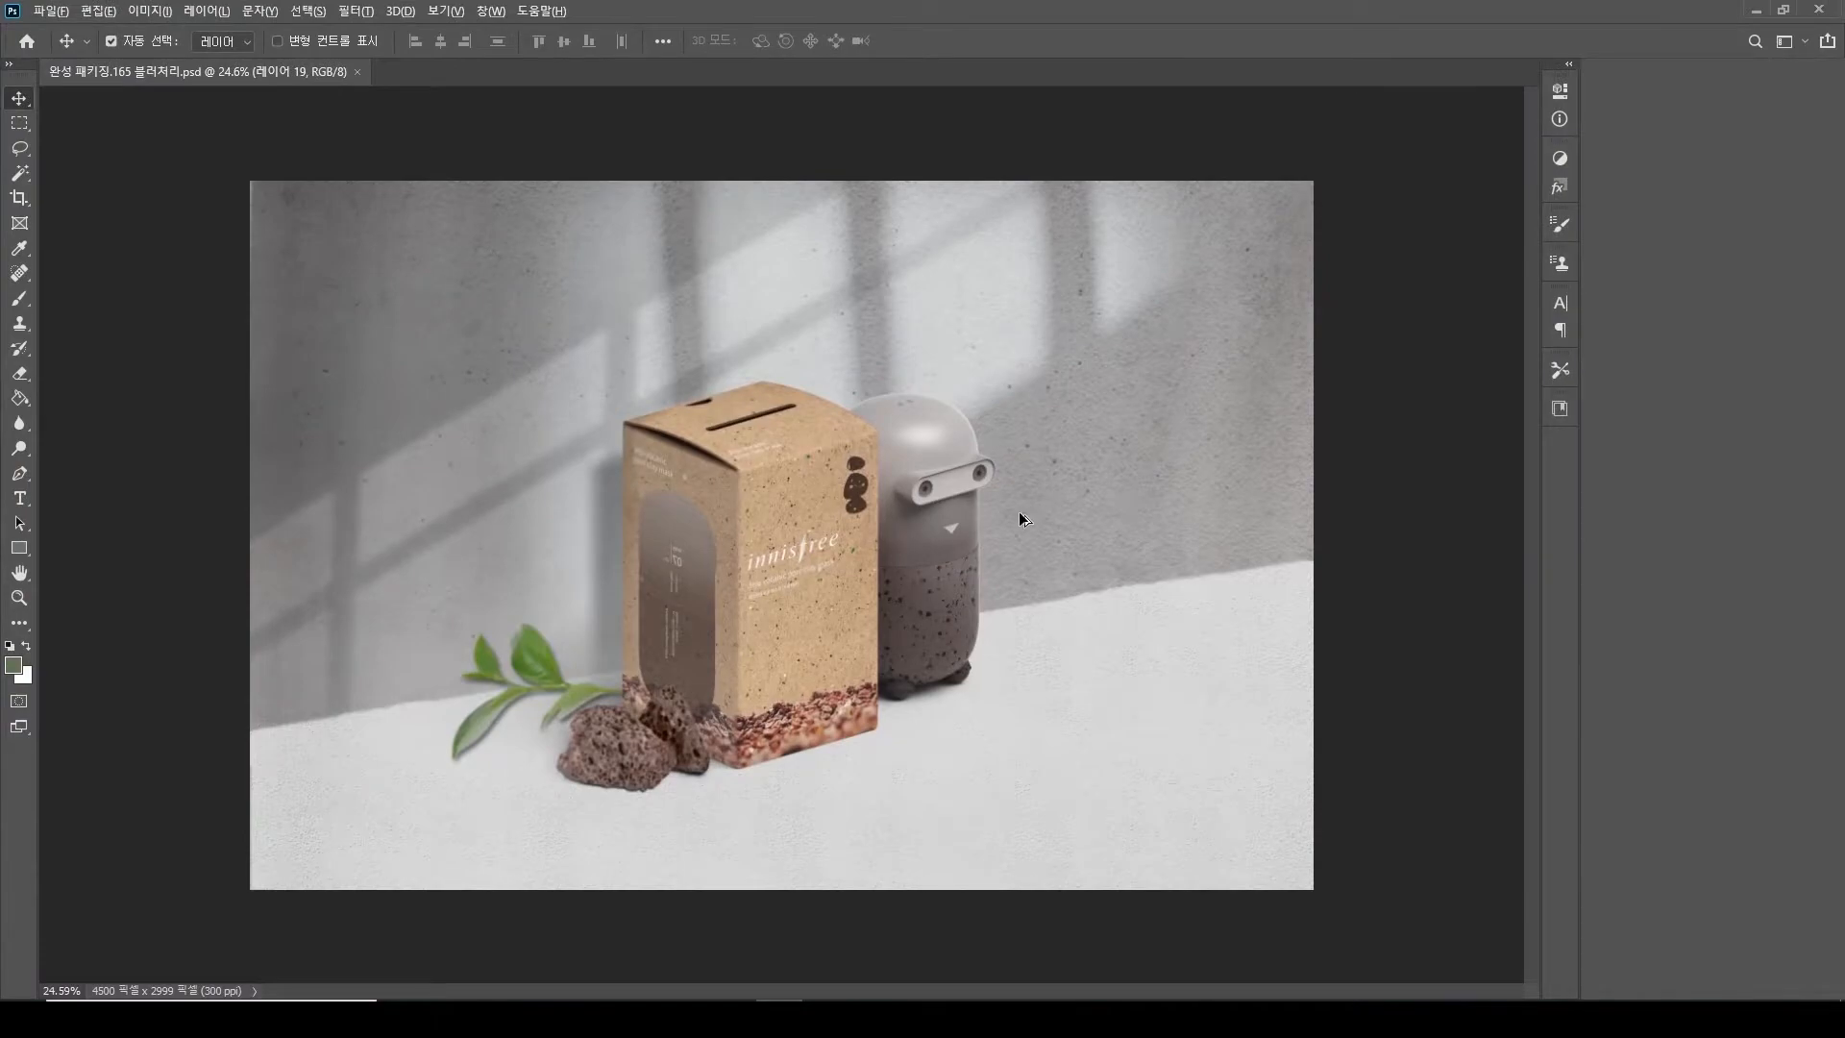
# Switch to Photoshop and examine the product's gradient upper body and speckled lower body in the finished composite.
pyautogui.keyDown('alt'); pyautogui.scroll(3, 1018, 511); pyautogui.keyUp('alt')
pyautogui.keyDown('alt'); pyautogui.scroll(-4, 873, 523); pyautogui.keyUp('alt')
pyautogui.keyDown('alt'); pyautogui.scroll(3, 873, 523); pyautogui.keyUp('alt')
pyautogui.keyDown('alt'); pyautogui.scroll(6, 1215, 575); pyautogui.keyUp('alt')
pyautogui.keyDown('alt'); pyautogui.scroll(-5, 1121, 544); pyautogui.keyUp('alt')
pyautogui.keyDown('alt'); pyautogui.scroll(5, 1042, 552); pyautogui.keyUp('alt')
pyautogui.keyDown('alt'); pyautogui.scroll(-3, 961, 538); pyautogui.keyUp('alt')
pyautogui.keyDown('alt'); pyautogui.scroll(2, 896, 526); pyautogui.keyUp('alt')
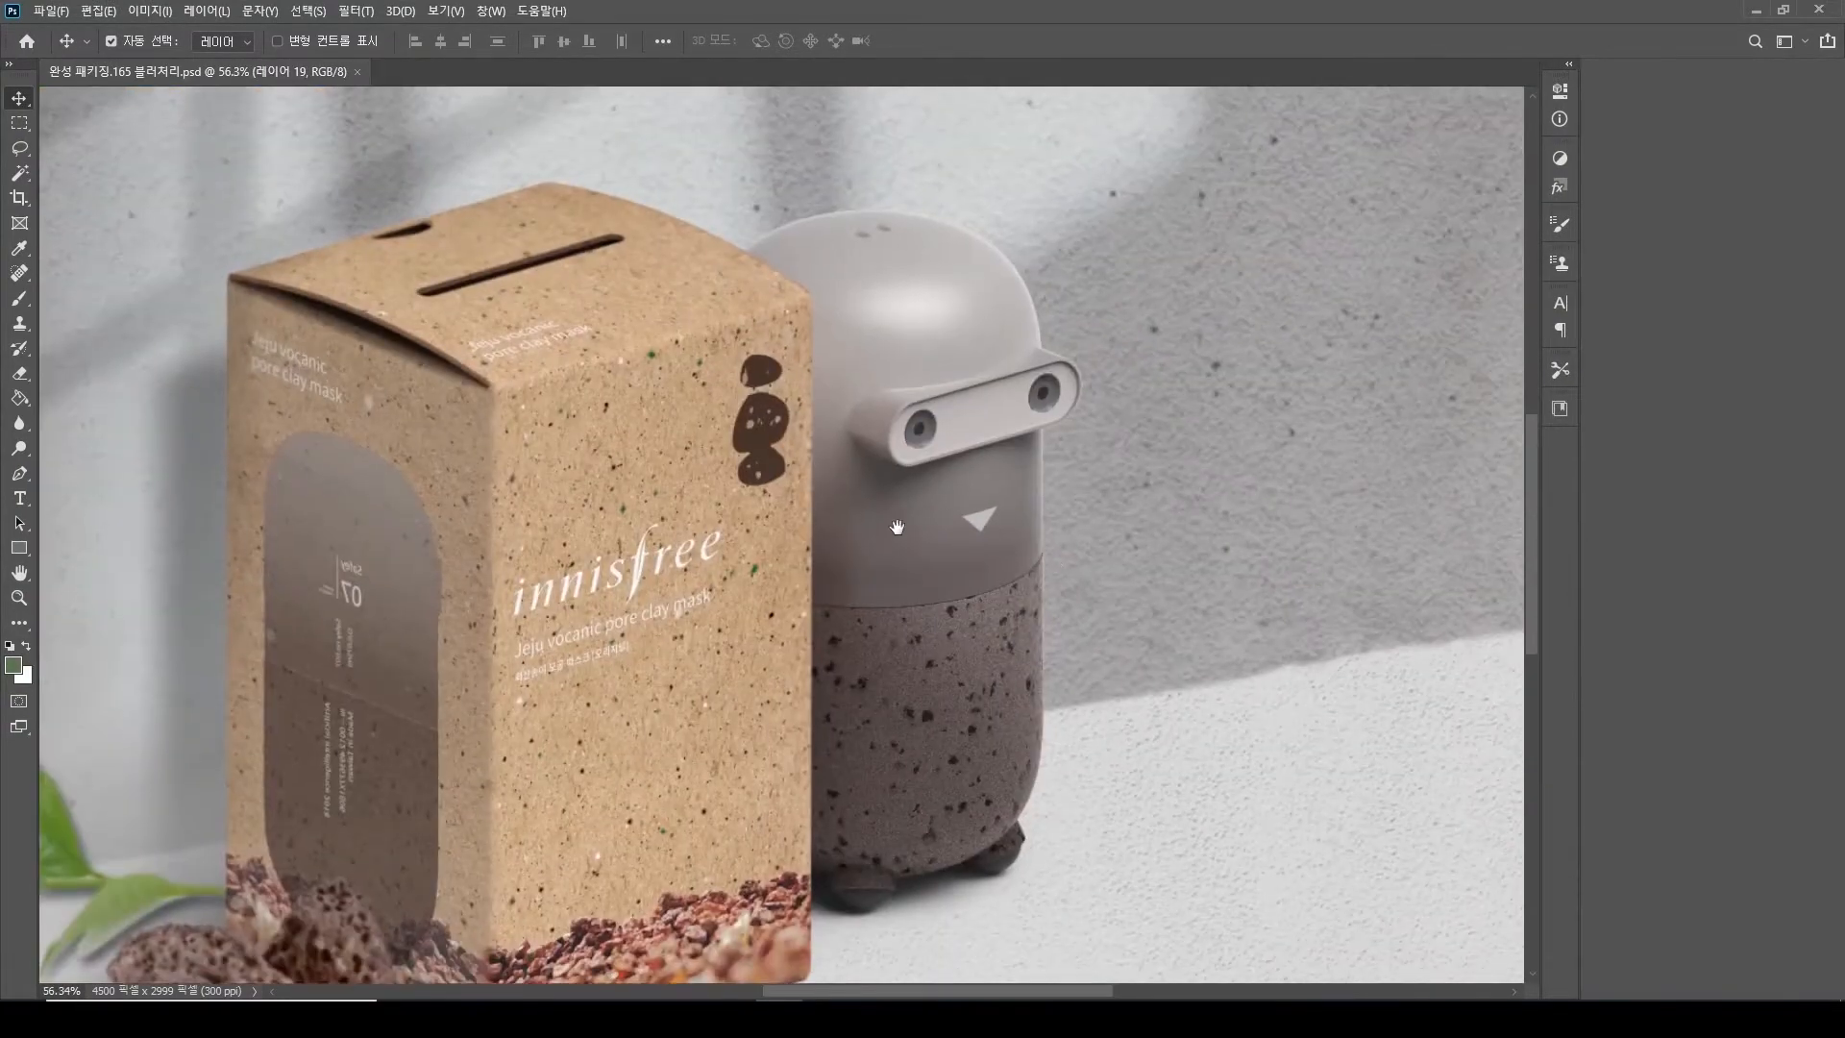
pyautogui.keyDown('alt'); pyautogui.scroll(4, 914, 533); pyautogui.keyUp('alt')
pyautogui.keyDown('alt'); pyautogui.scroll(-1, 918, 533); pyautogui.keyUp('alt')
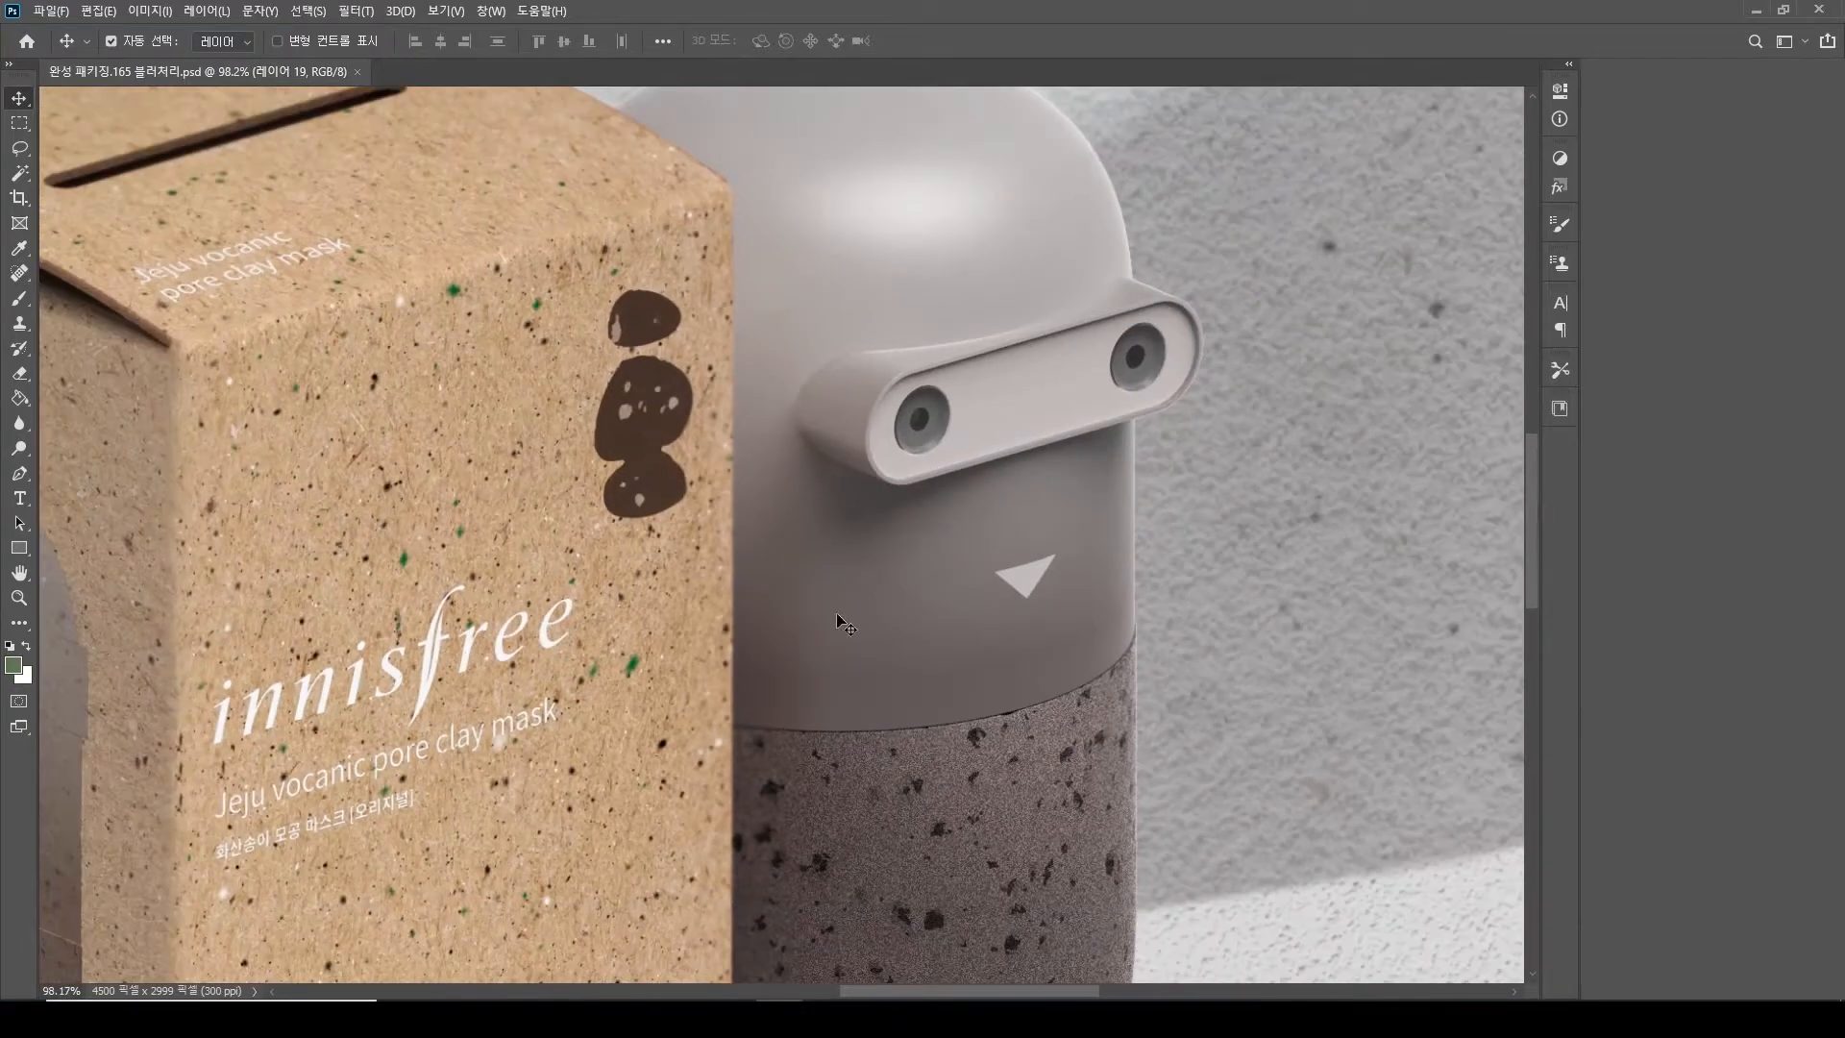
pyautogui.keyDown('alt'); pyautogui.scroll(-3, 855, 603); pyautogui.keyUp('alt')
pyautogui.keyDown('alt'); pyautogui.scroll(4, 845, 673); pyautogui.keyUp('alt')
pyautogui.keyDown('alt'); pyautogui.scroll(-3, 861, 708); pyautogui.keyUp('alt')
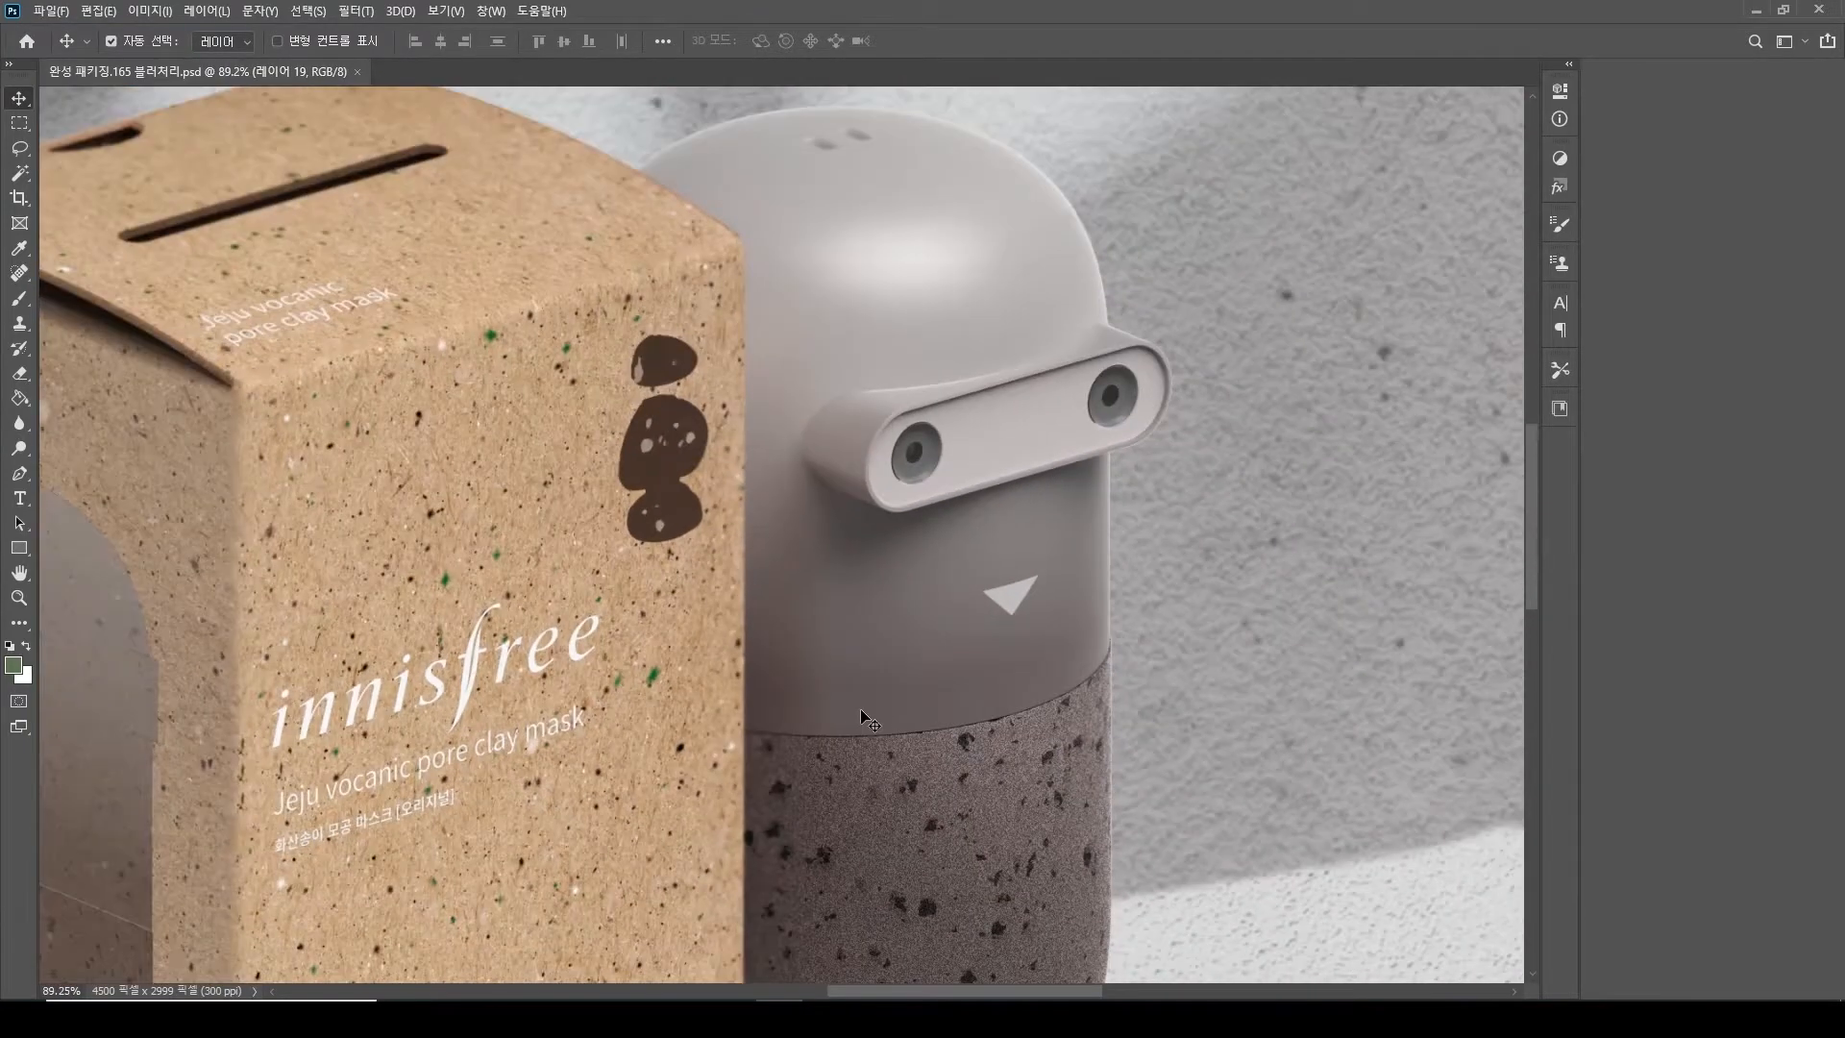
pyautogui.keyDown('alt'); pyautogui.scroll(1, 874, 632); pyautogui.keyUp('alt')
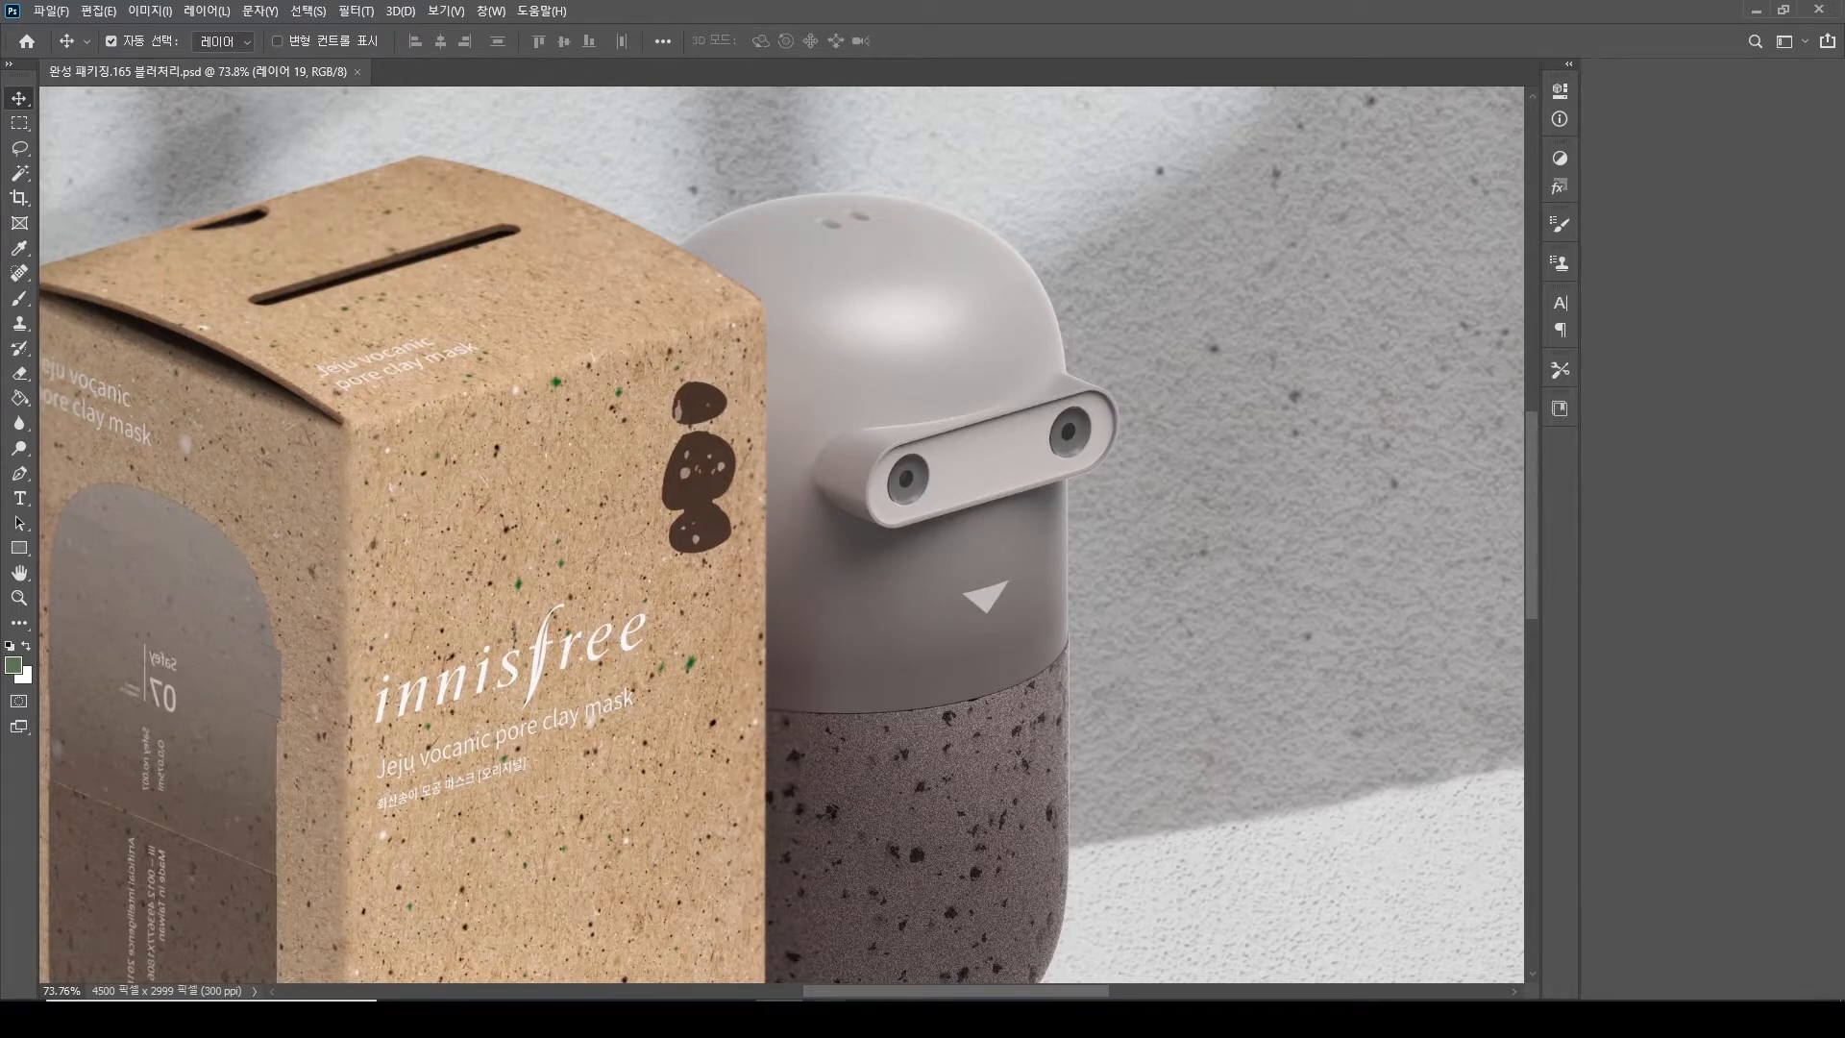
# Back in KeyShot, edit the white upper body's roughness and set the grey lower body's roughness to 0.2.
pyautogui.click(889, 963)
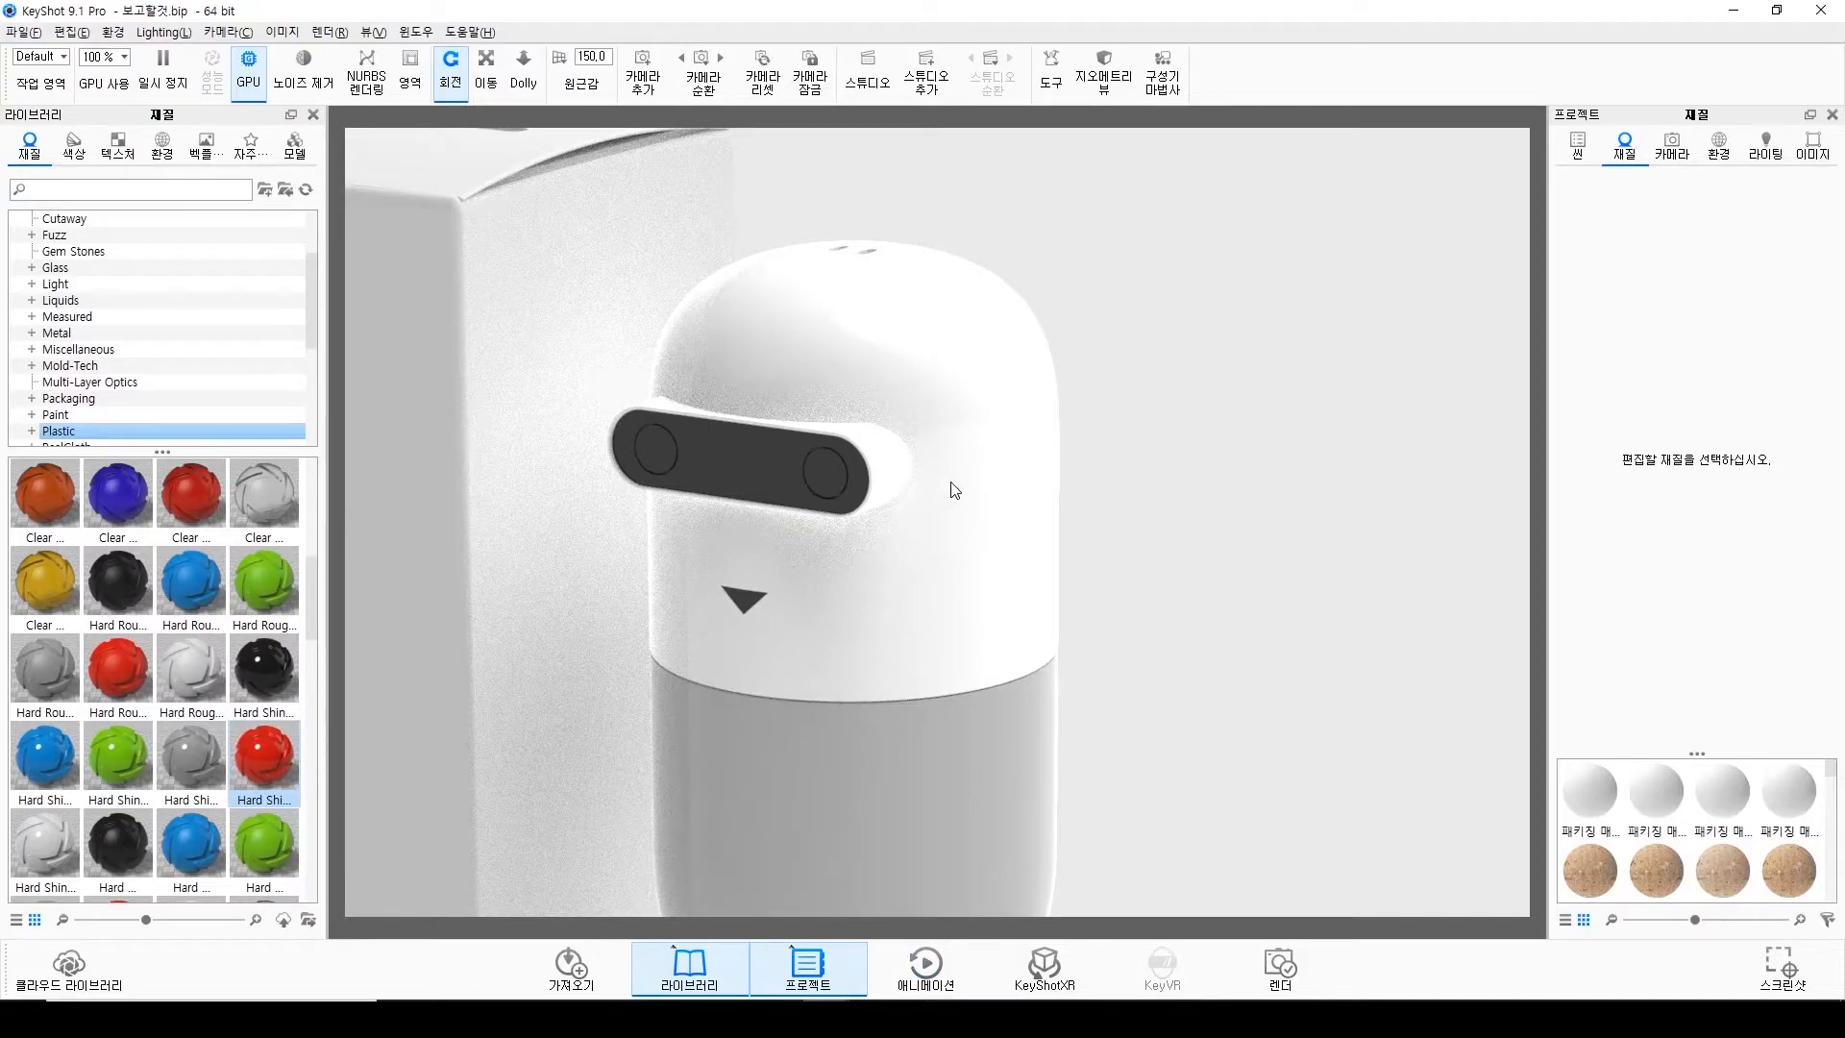
pyautogui.moveTo(924, 531); pyautogui.dragTo(1143, 492)
pyautogui.doubleClick(950, 352)
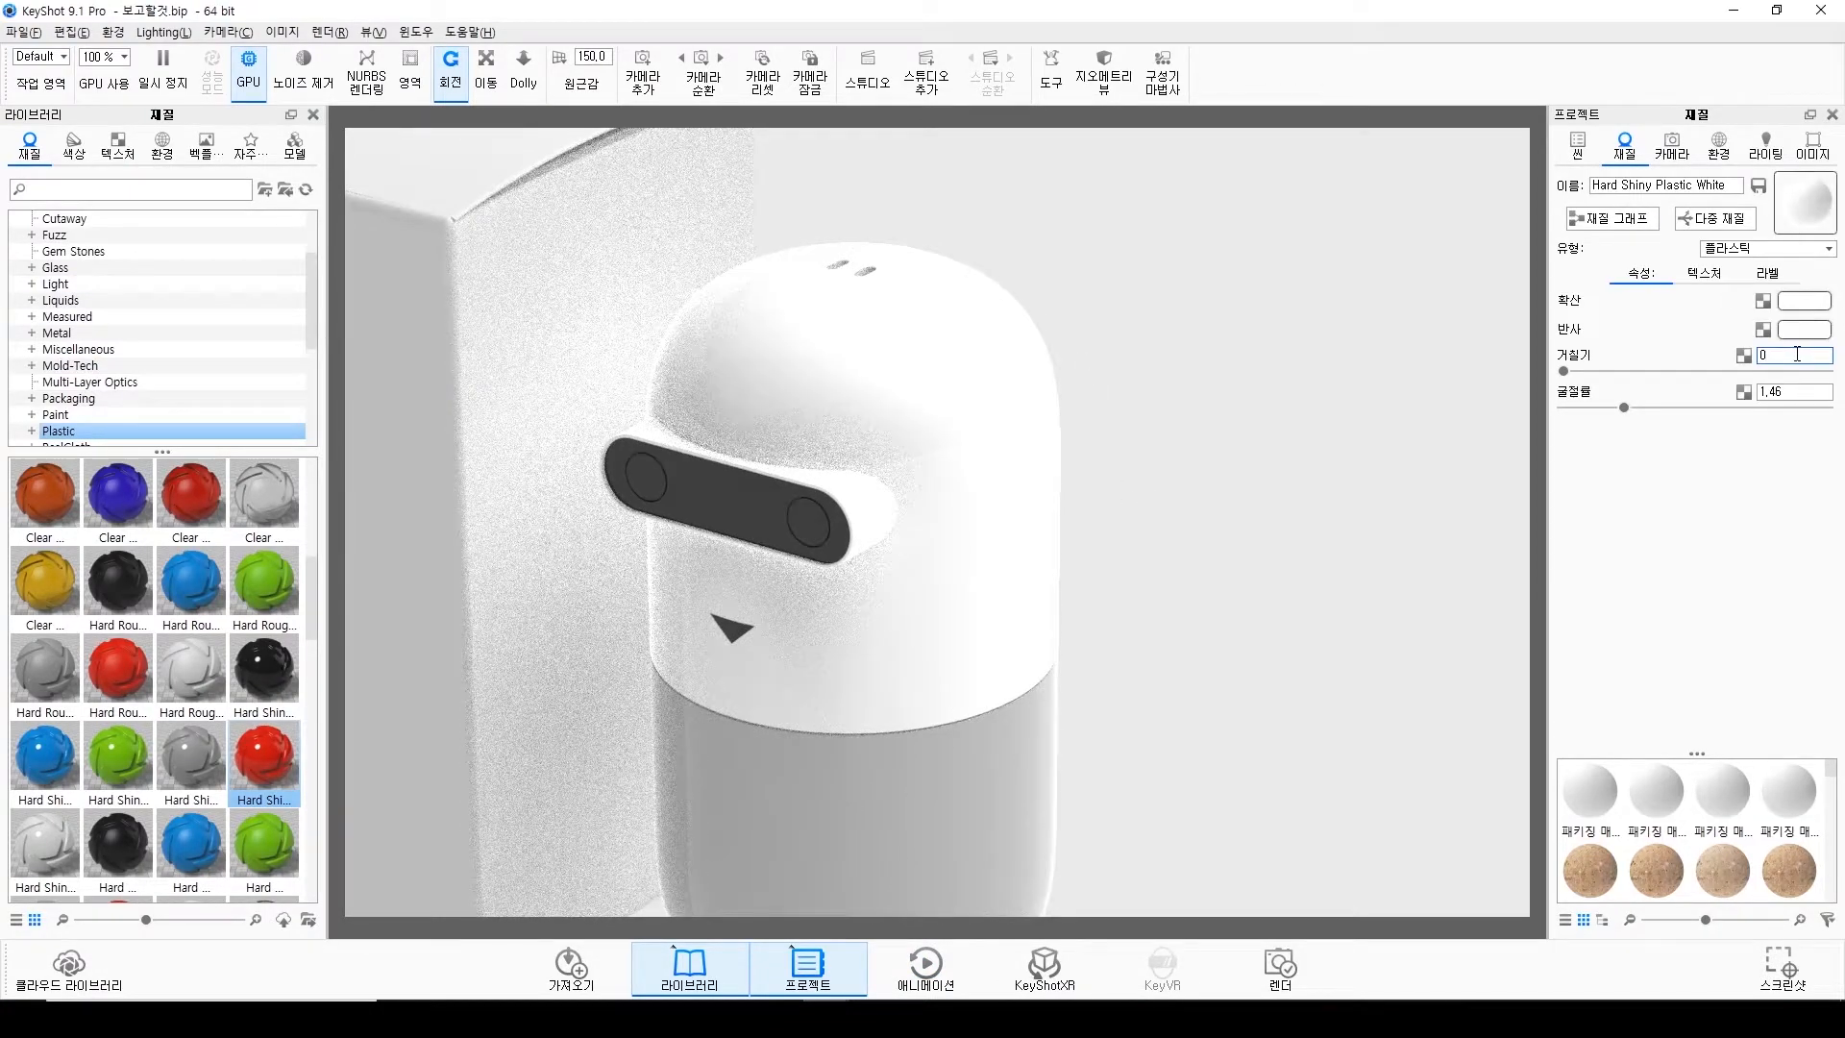
pyautogui.doubleClick(971, 810)
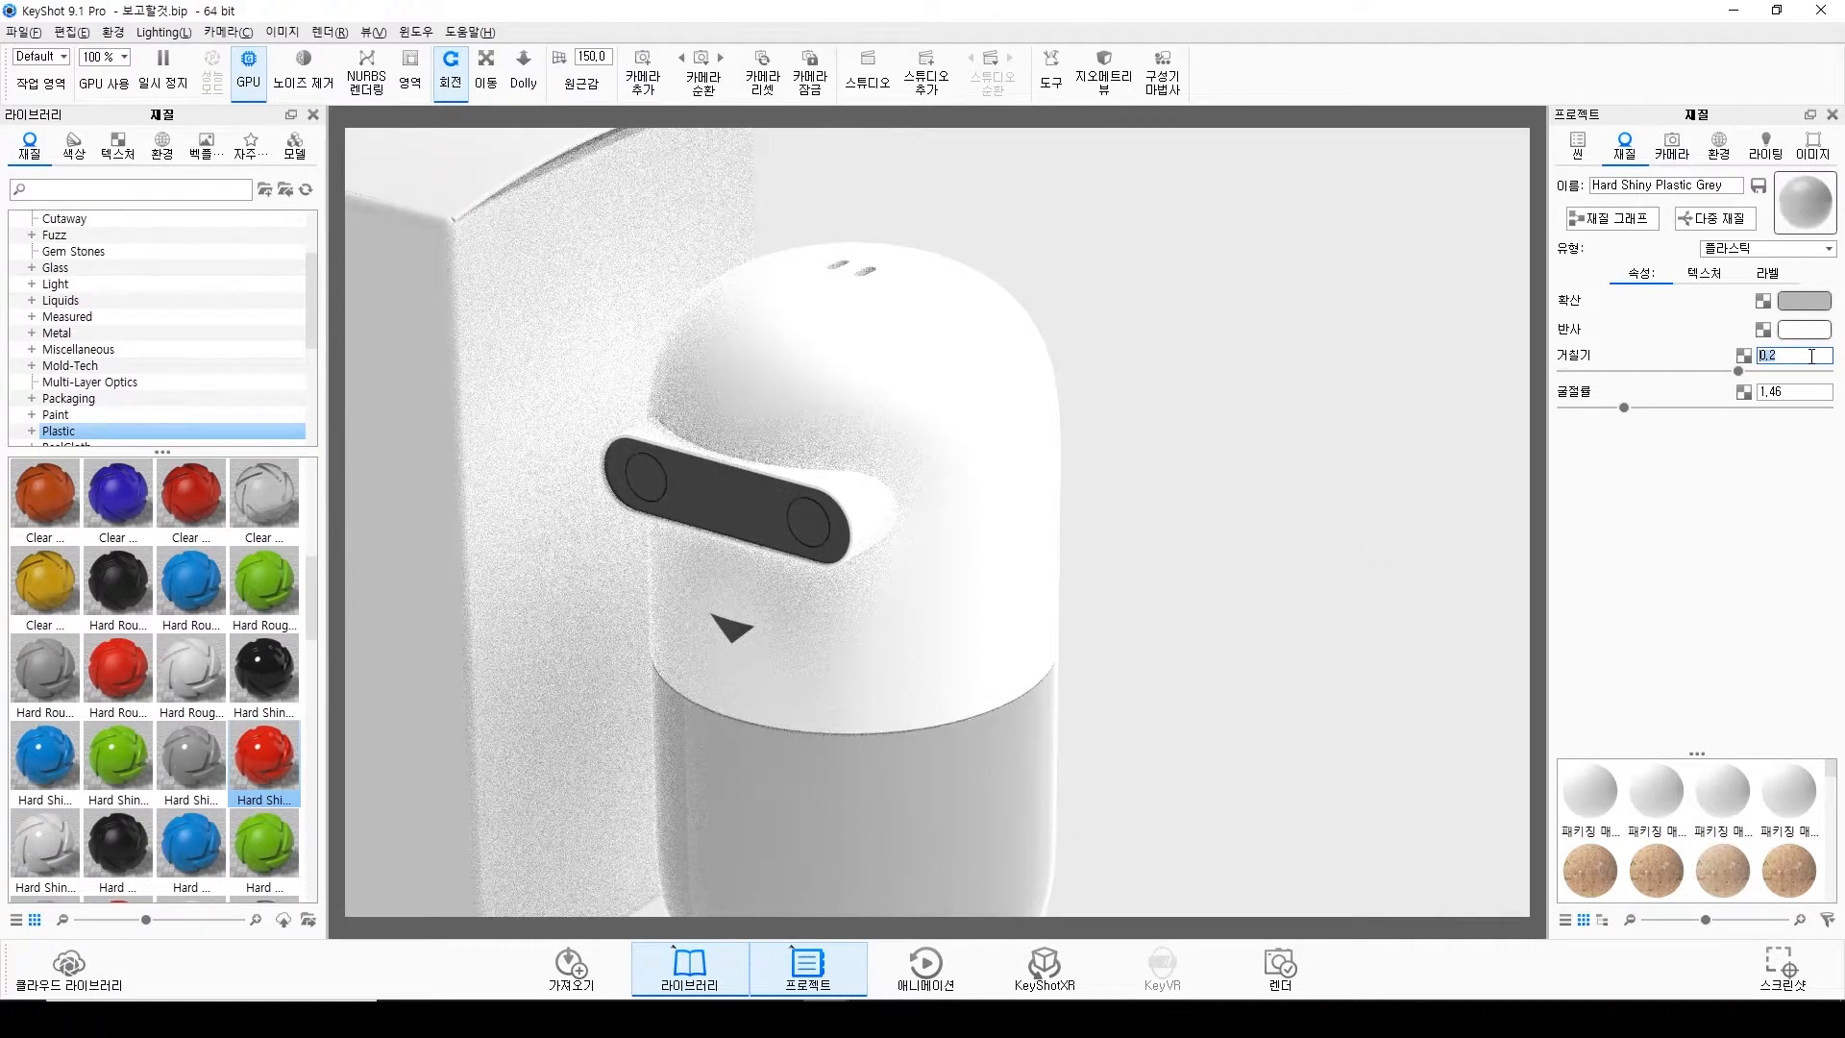
# Add a color gradient (색상 그라데이션) texture to the diffuse channel of the upper body's Hard Shiny Plastic White.
pyautogui.doubleClick(959, 395)
pyautogui.click(1708, 279)
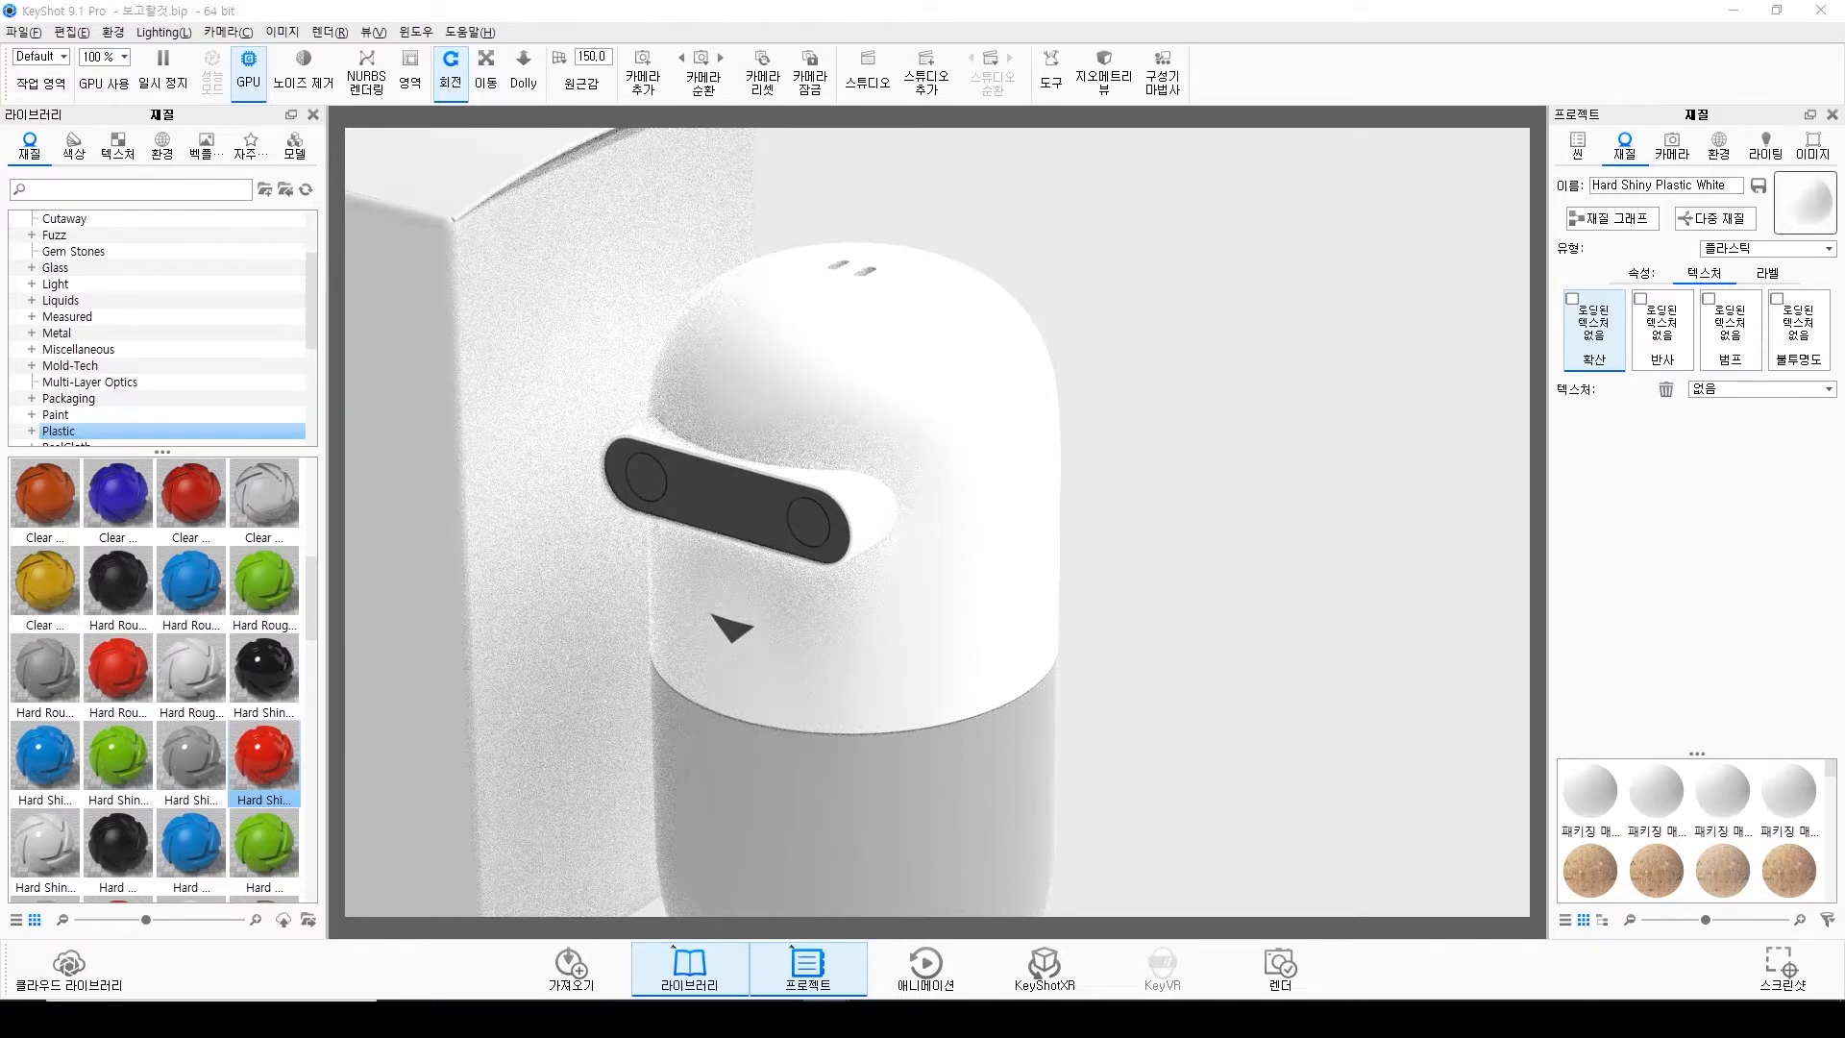
pyautogui.click(1592, 1019)
pyautogui.rightClick(1649, 941)
pyautogui.click(1665, 839)
pyautogui.click(1696, 394)
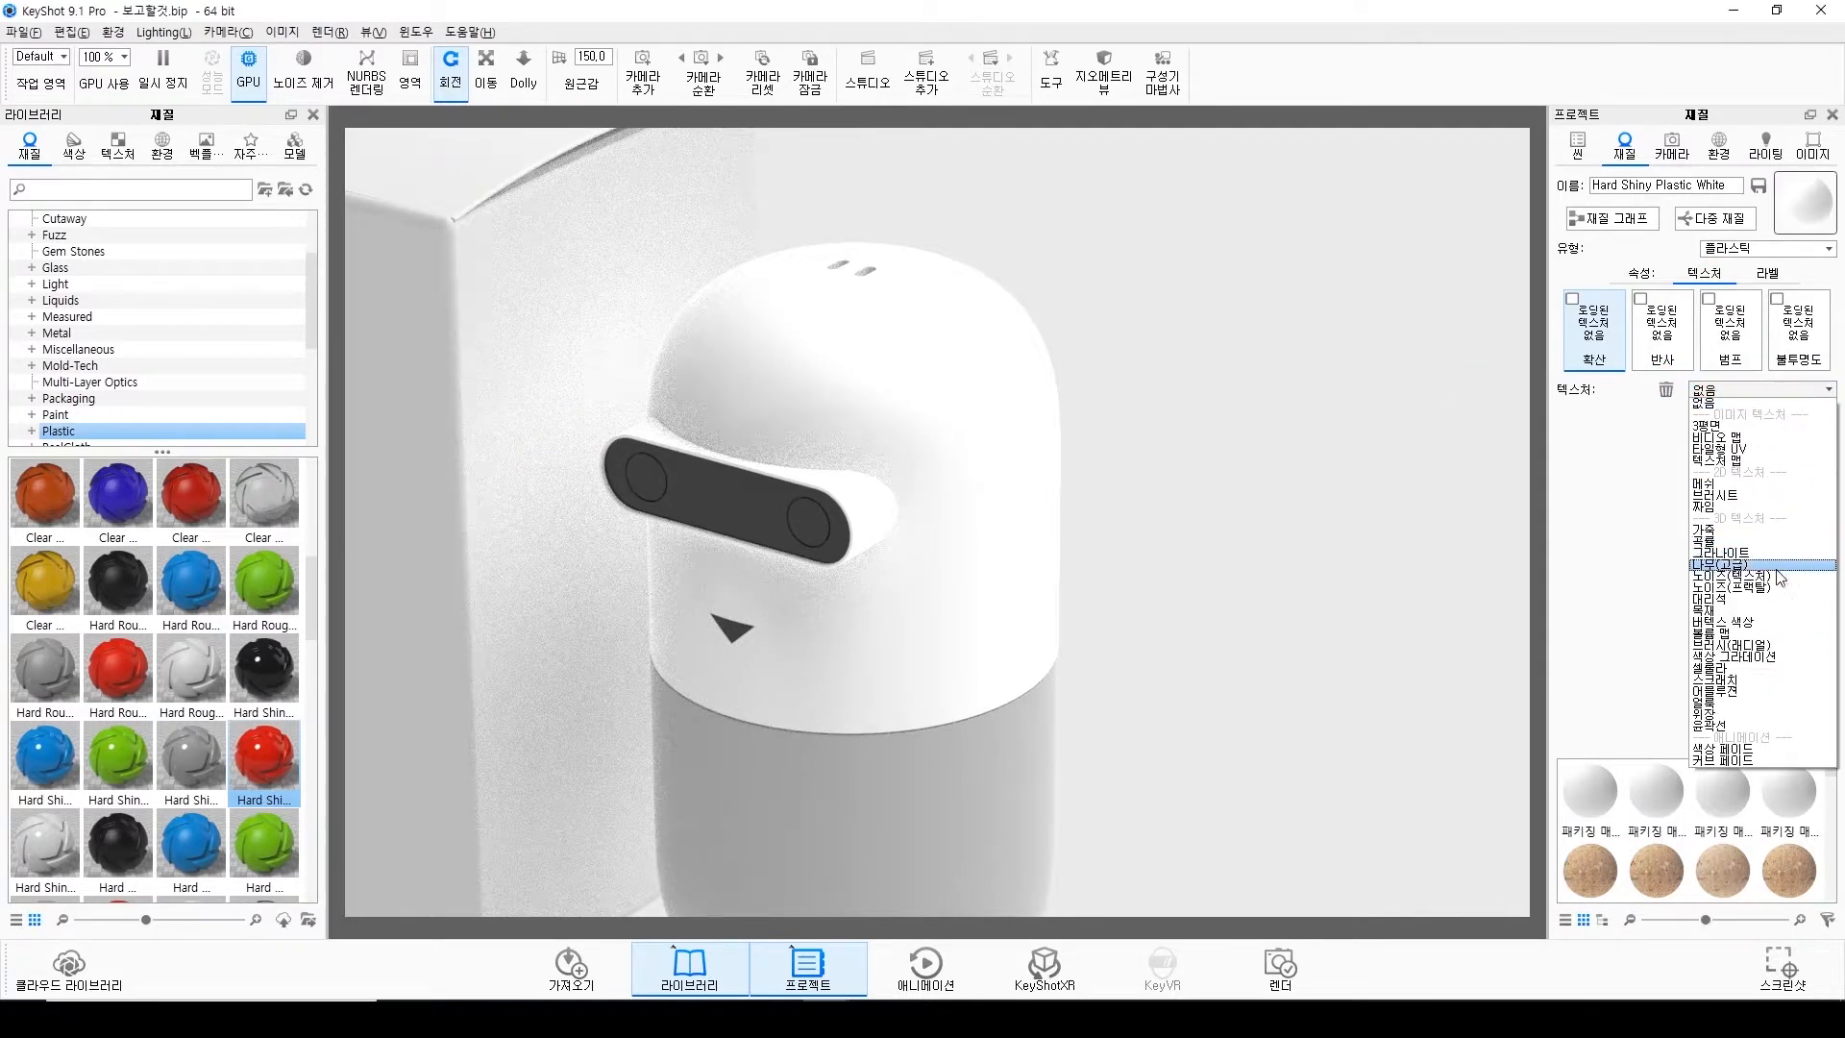
pyautogui.click(1749, 657)
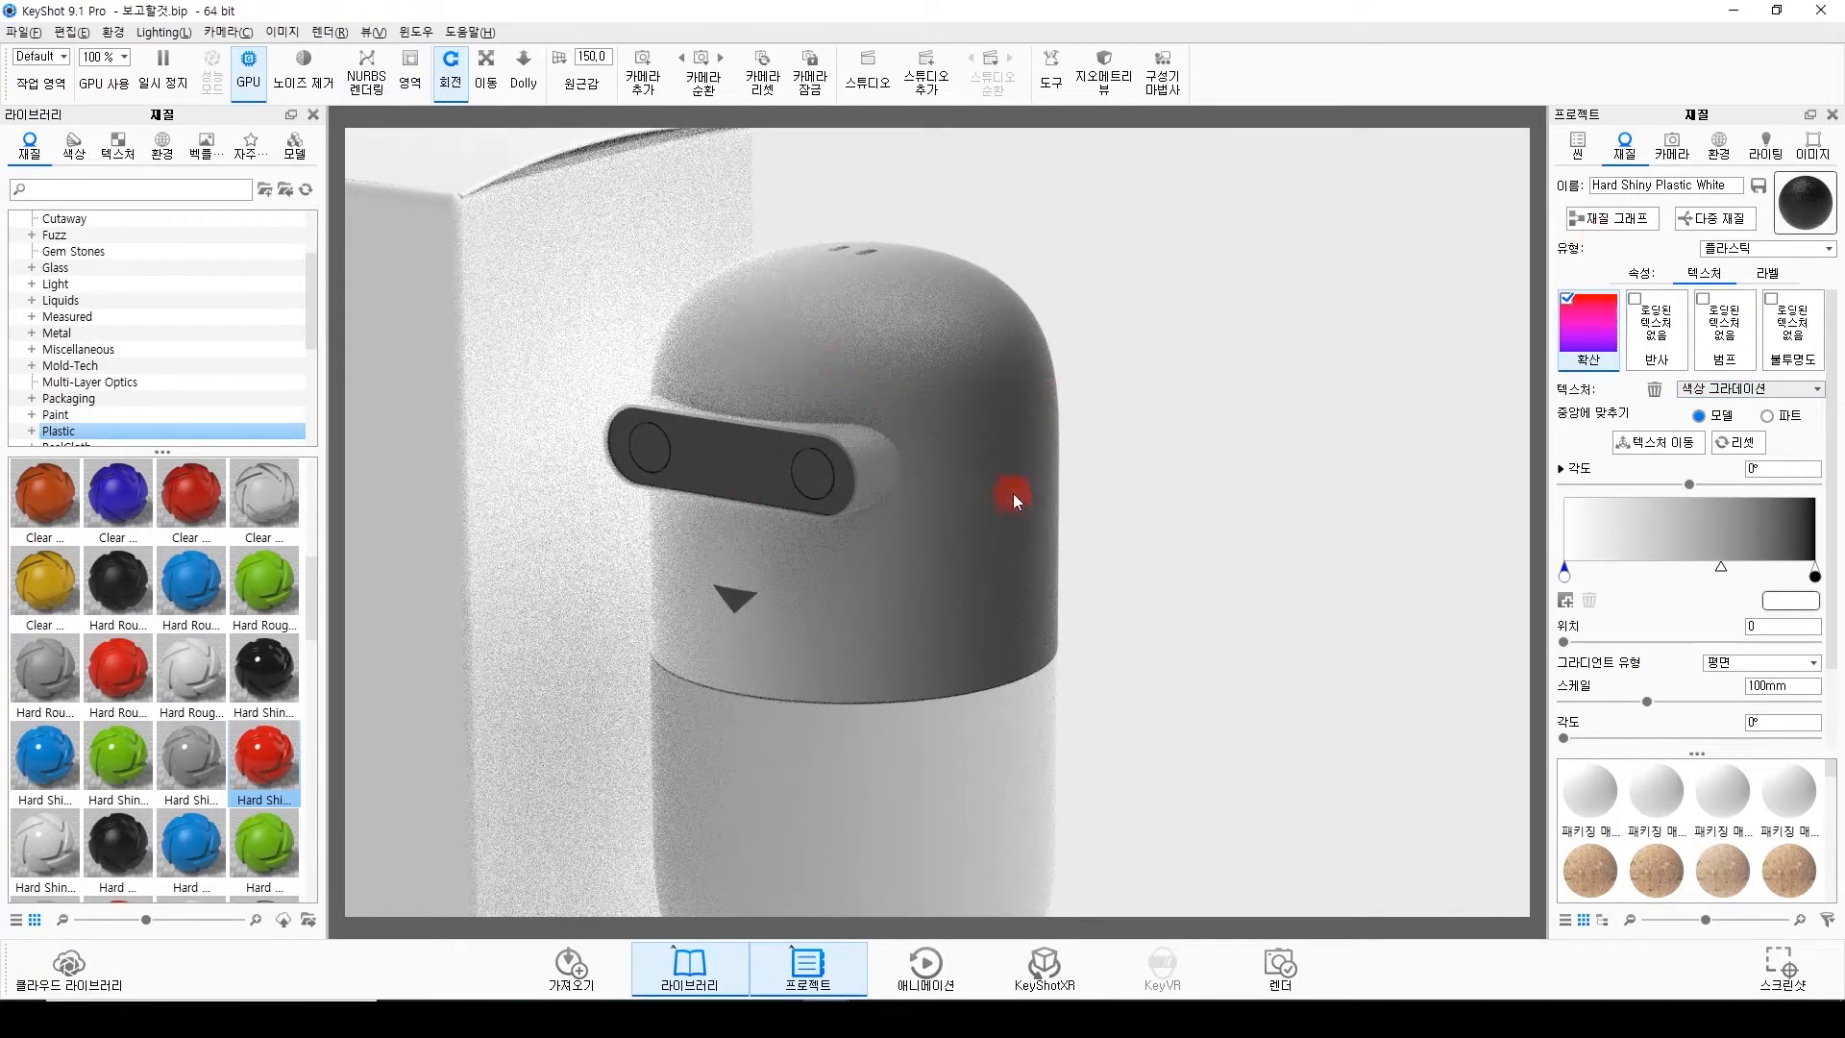
# Open the material graph of the upper body's Hard Shiny Plastic White and enable the color preview (색상 미리보기) of its gradient node.
pyautogui.click(1612, 221)
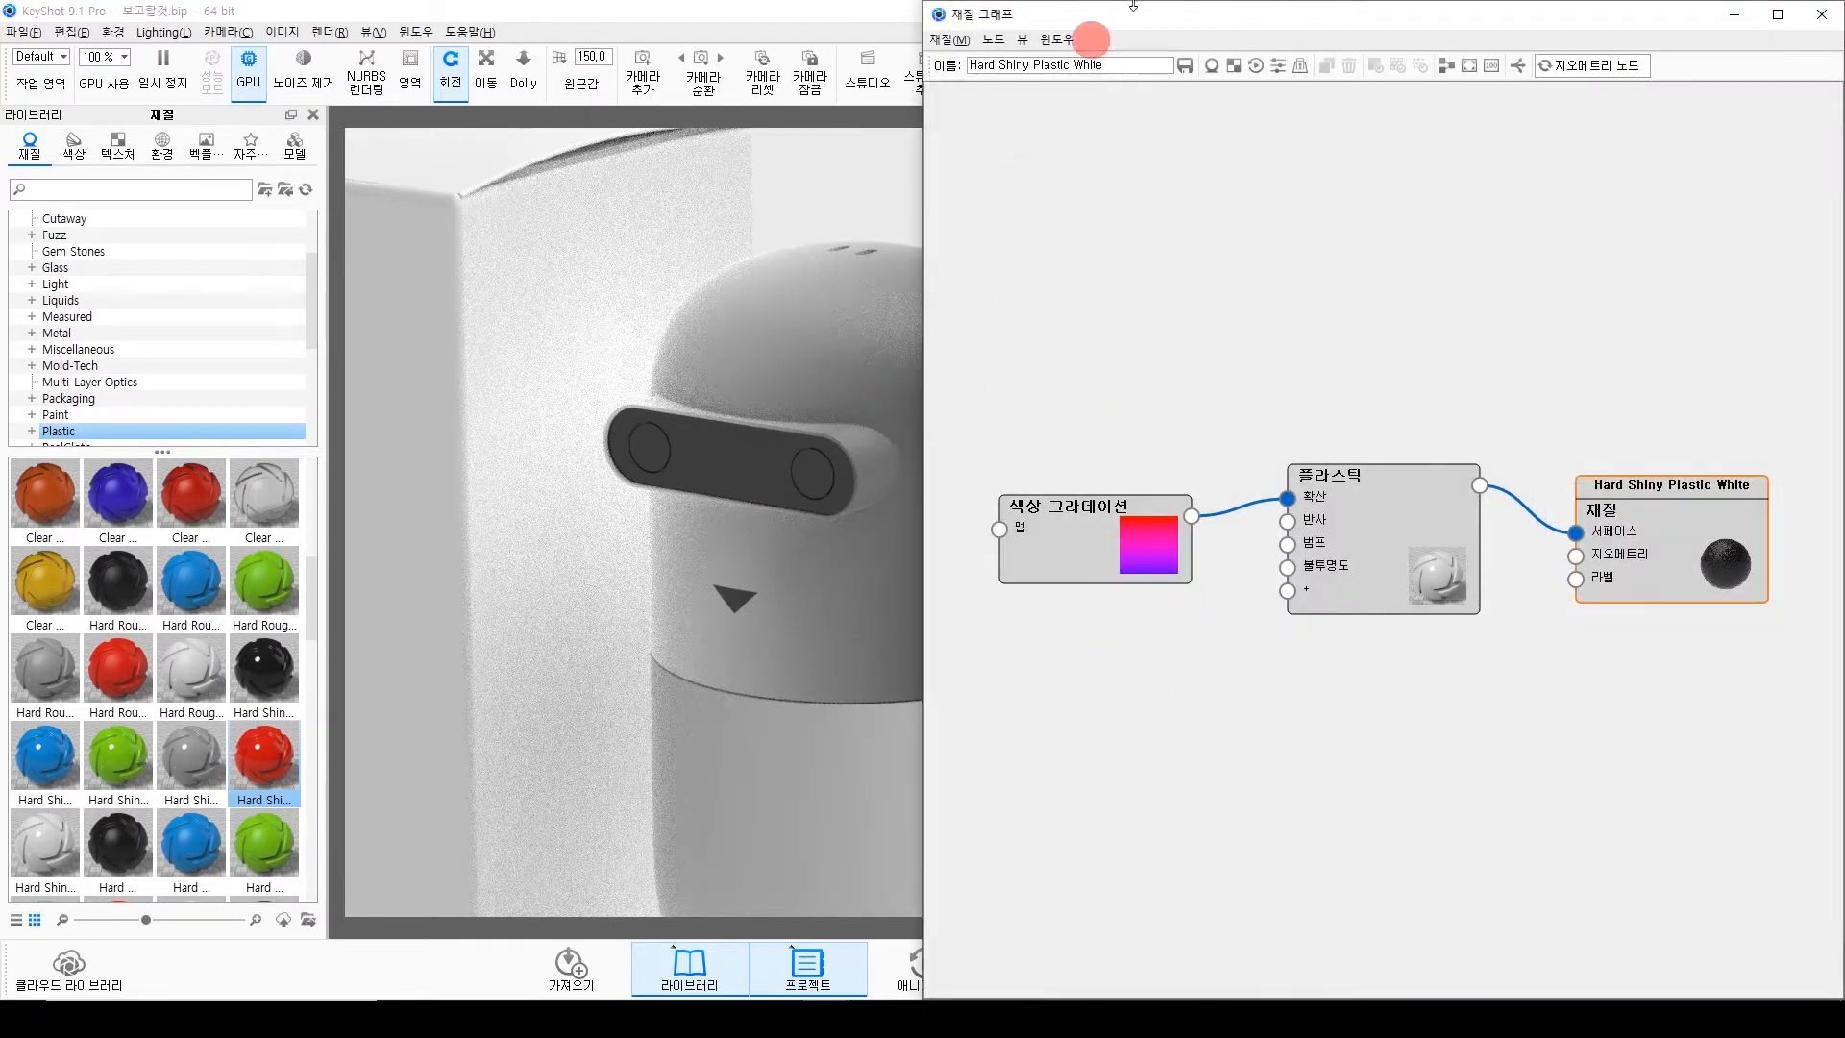
pyautogui.moveTo(1127, 29); pyautogui.dragTo(1844, 154)
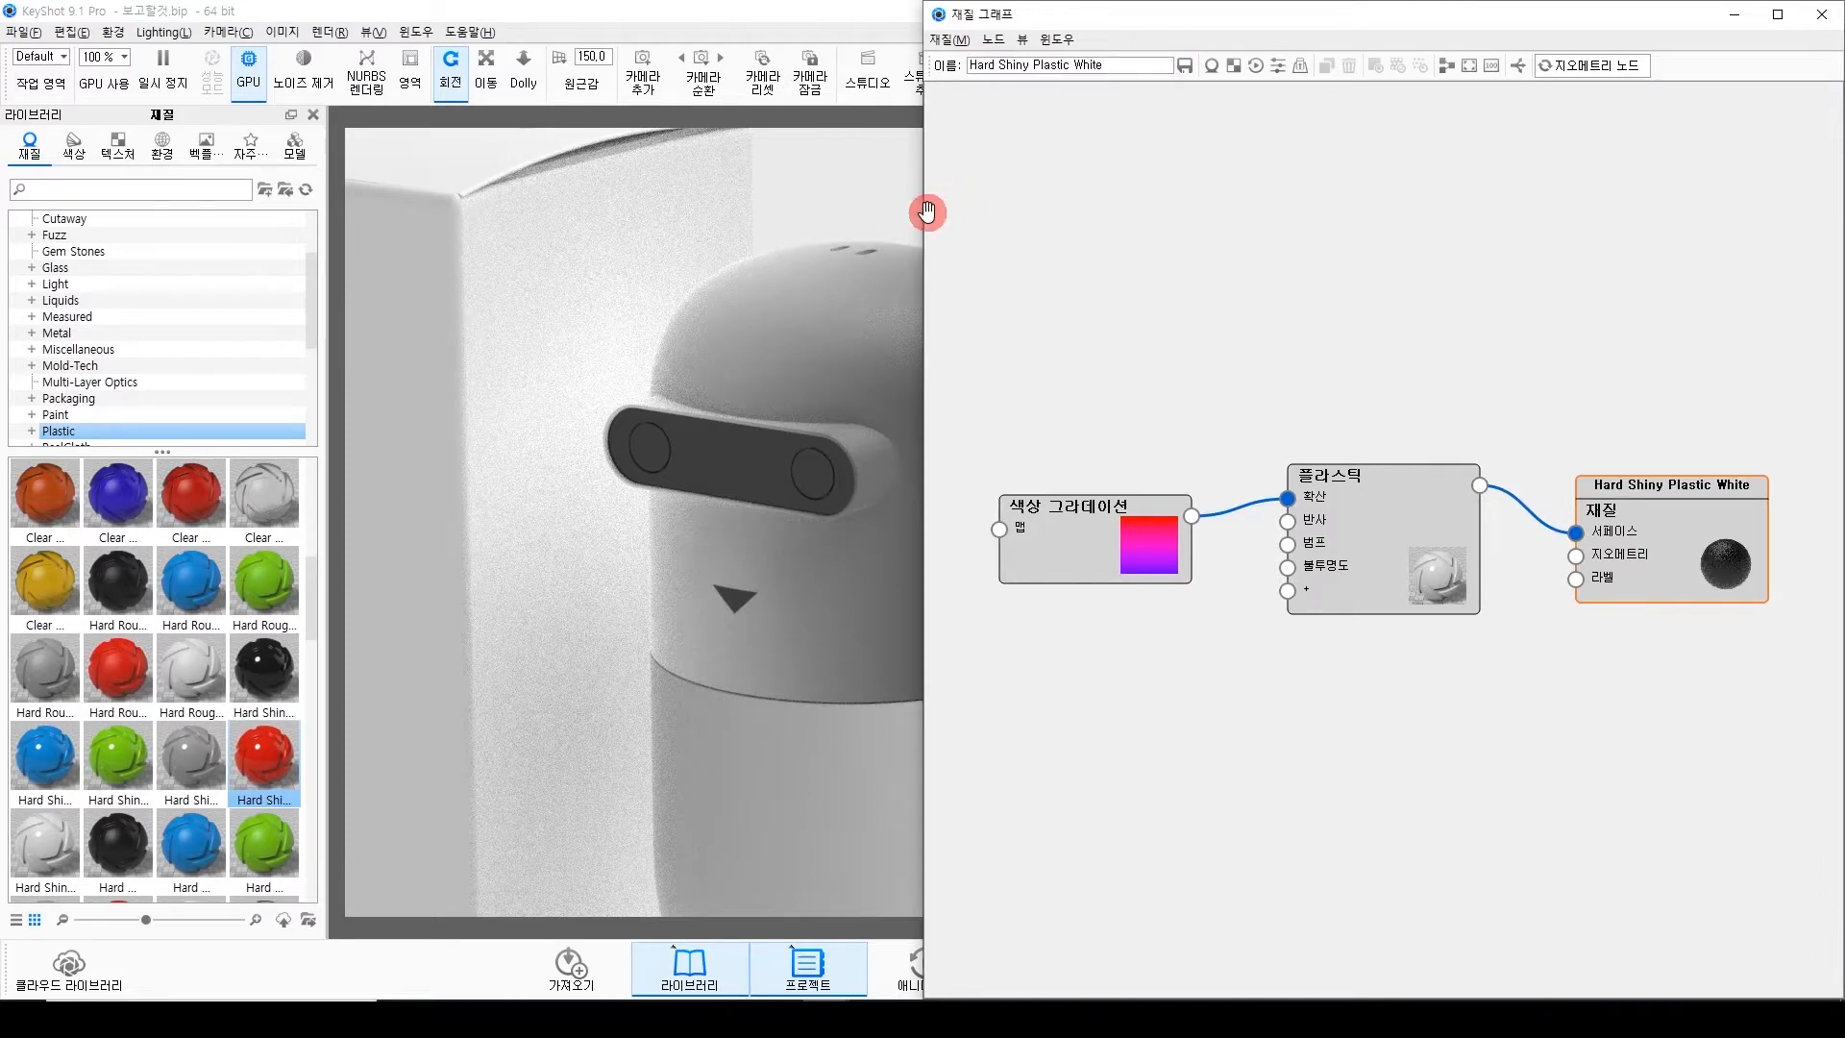
pyautogui.moveTo(919, 221); pyautogui.dragTo(1305, 224)
pyautogui.moveTo(1292, 509); pyautogui.dragTo(1338, 487)
pyautogui.rightClick(1316, 507)
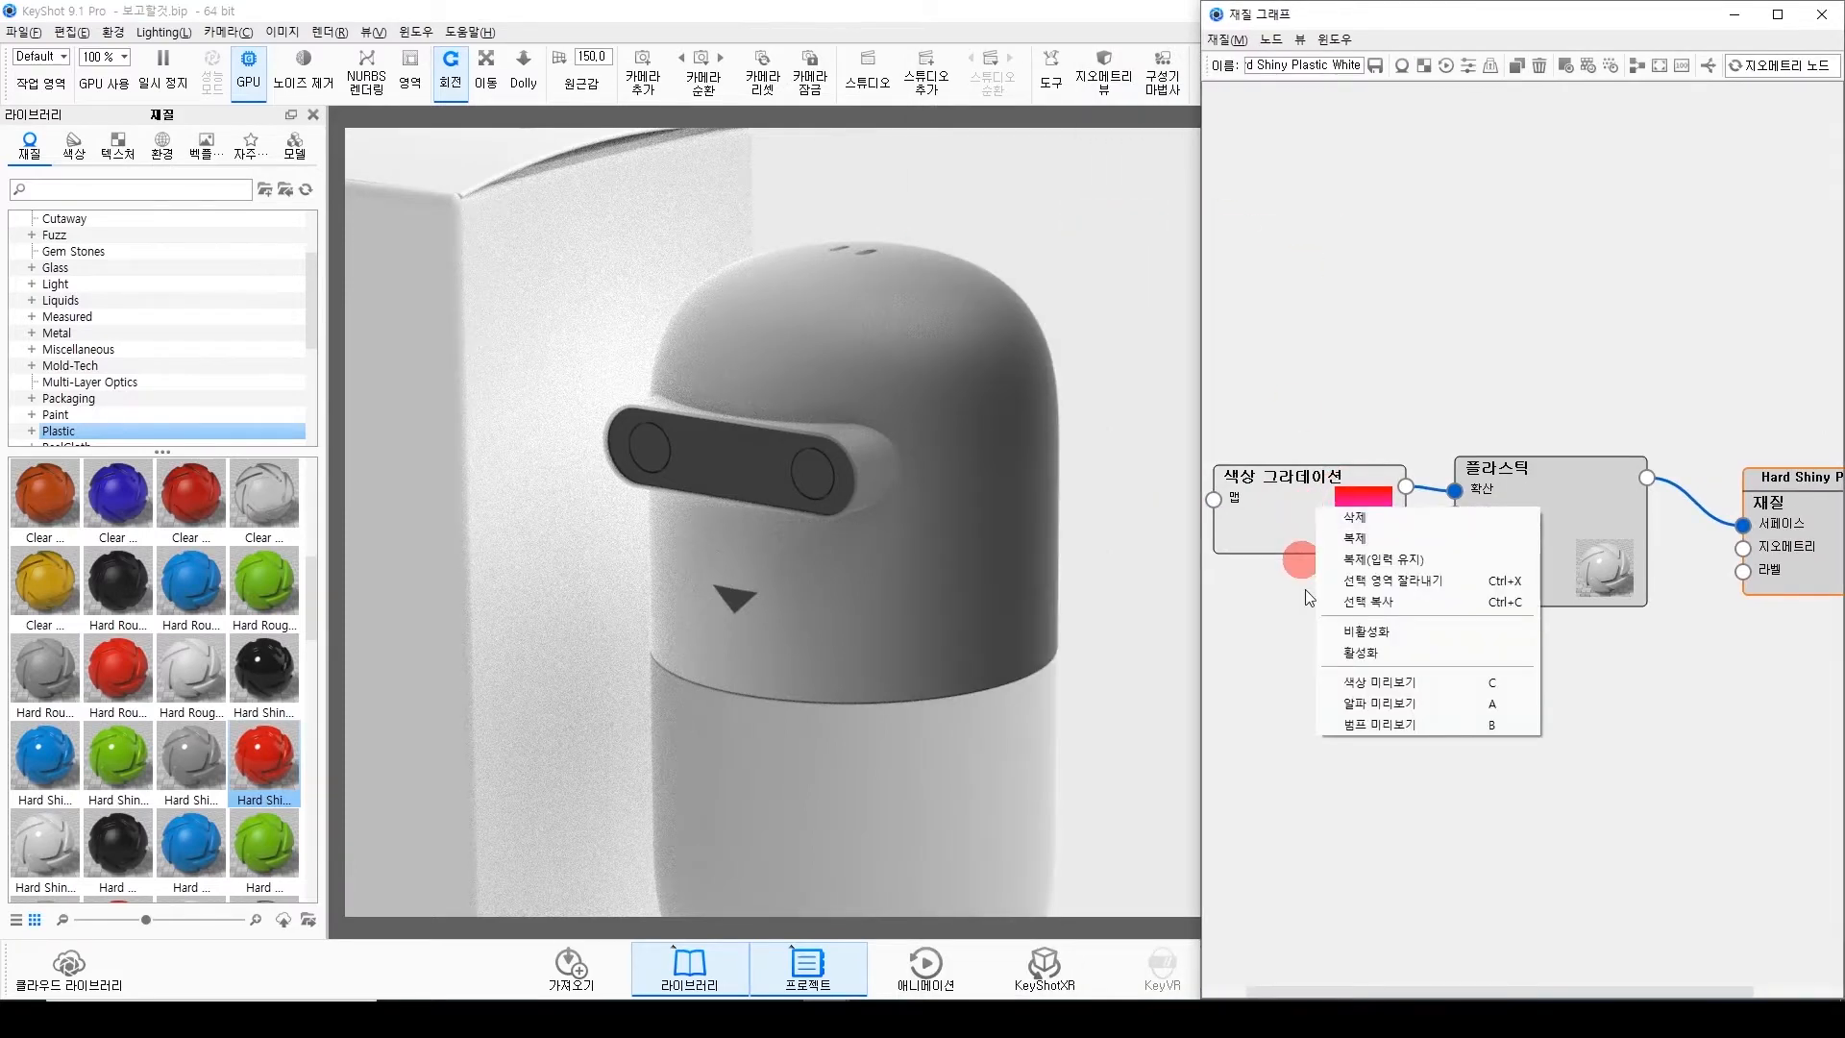
pyautogui.click(1379, 682)
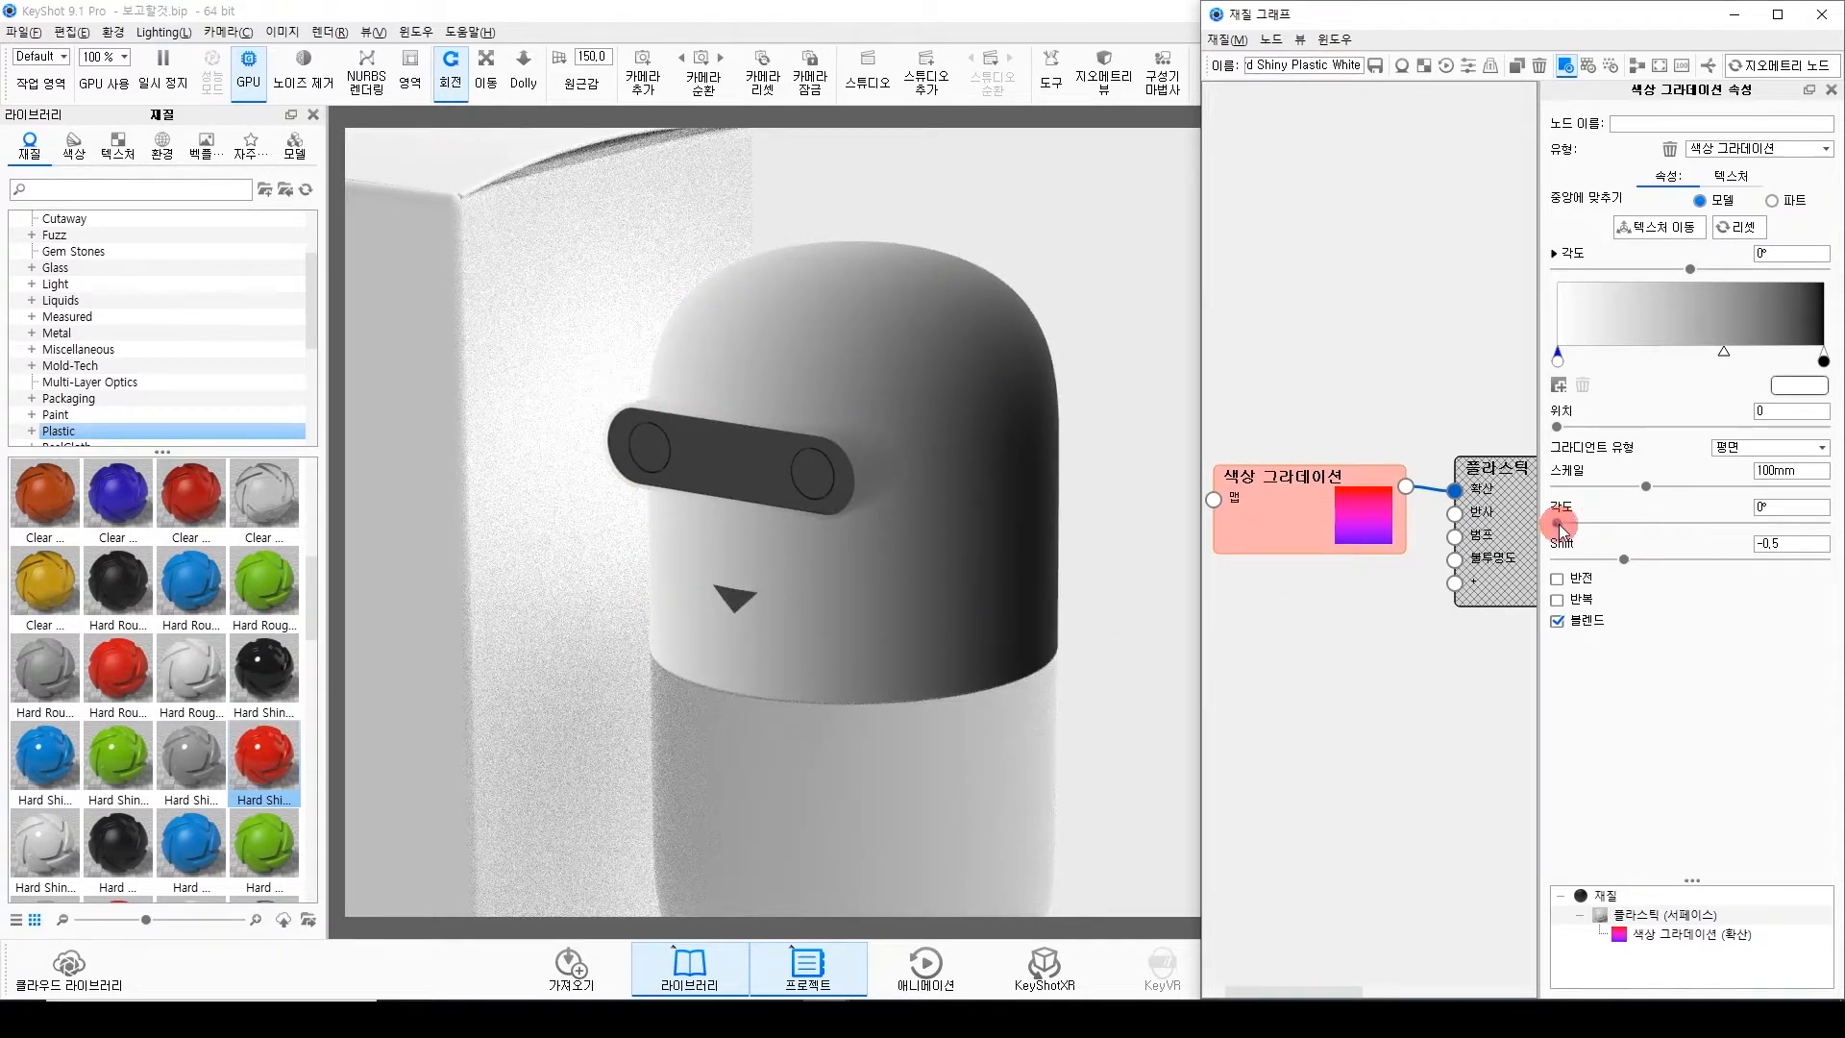
# Set the color gradient's angle to 90° and its Shift to 0.
pyautogui.moveTo(1557, 522); pyautogui.dragTo(1721, 528)
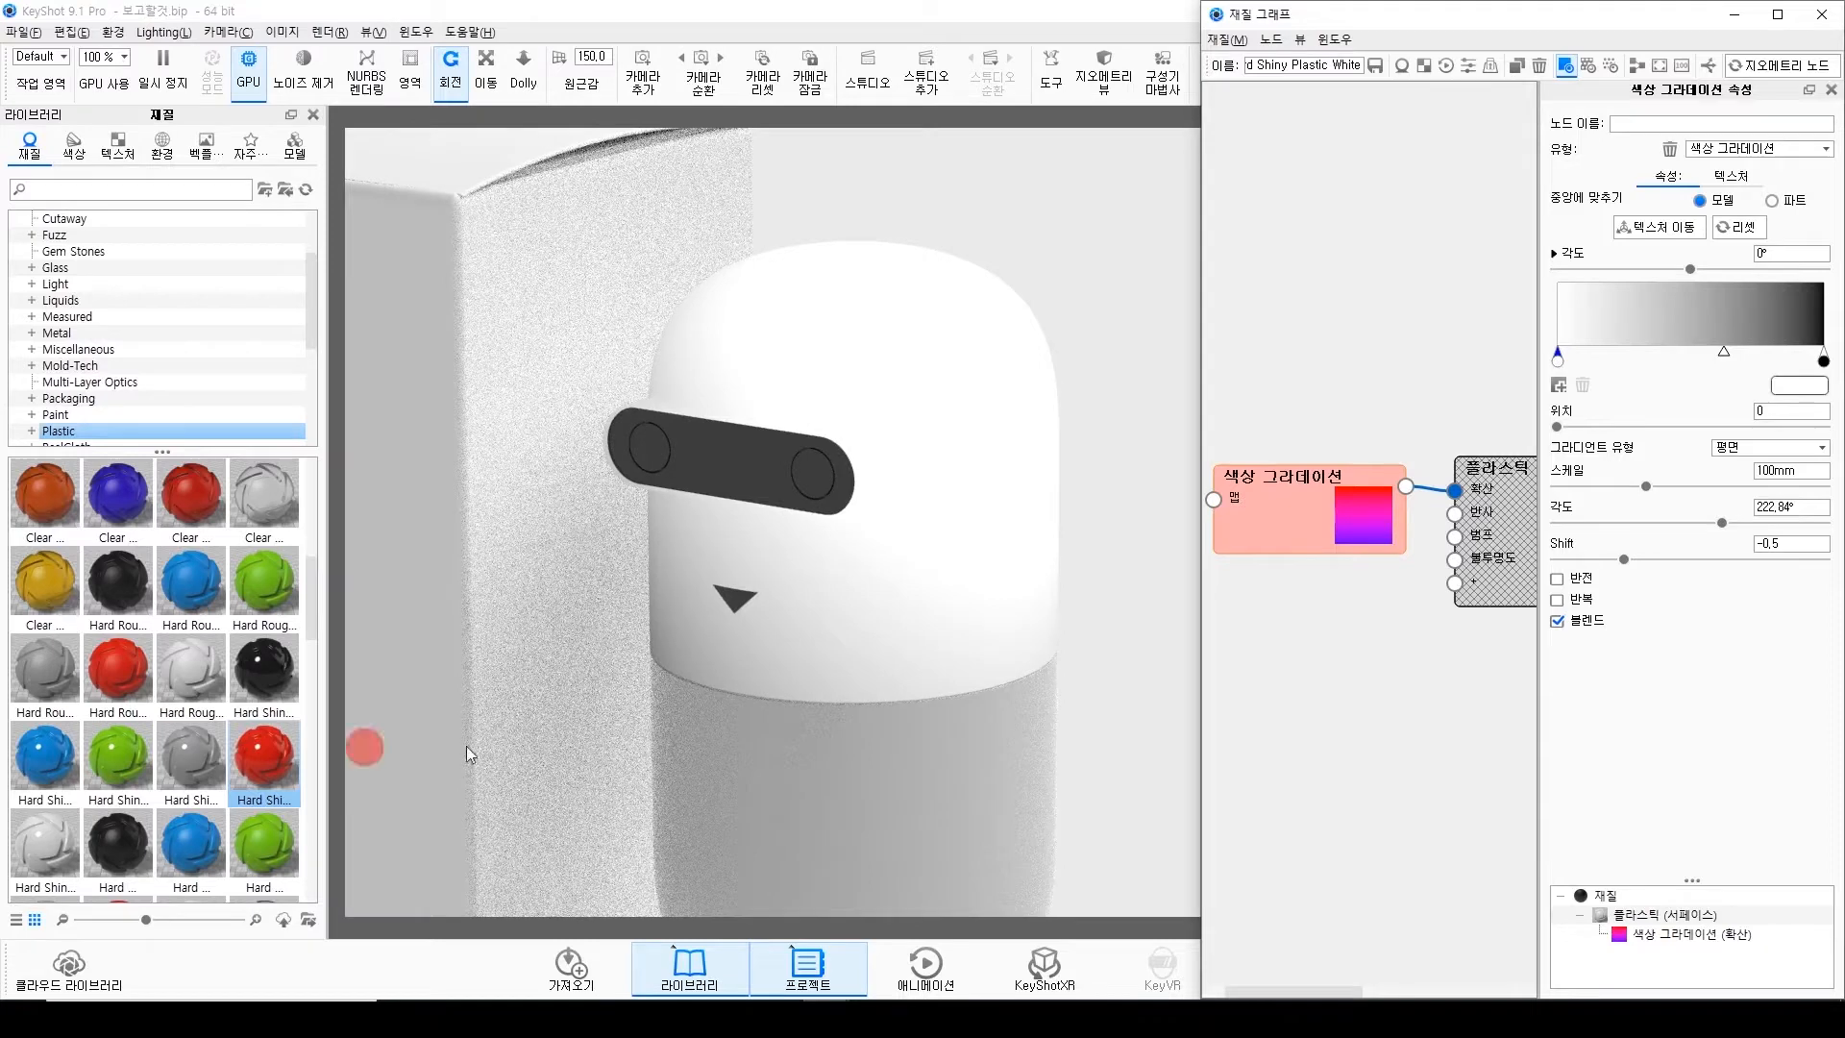
pyautogui.moveTo(1812, 509); pyautogui.dragTo(1681, 509)
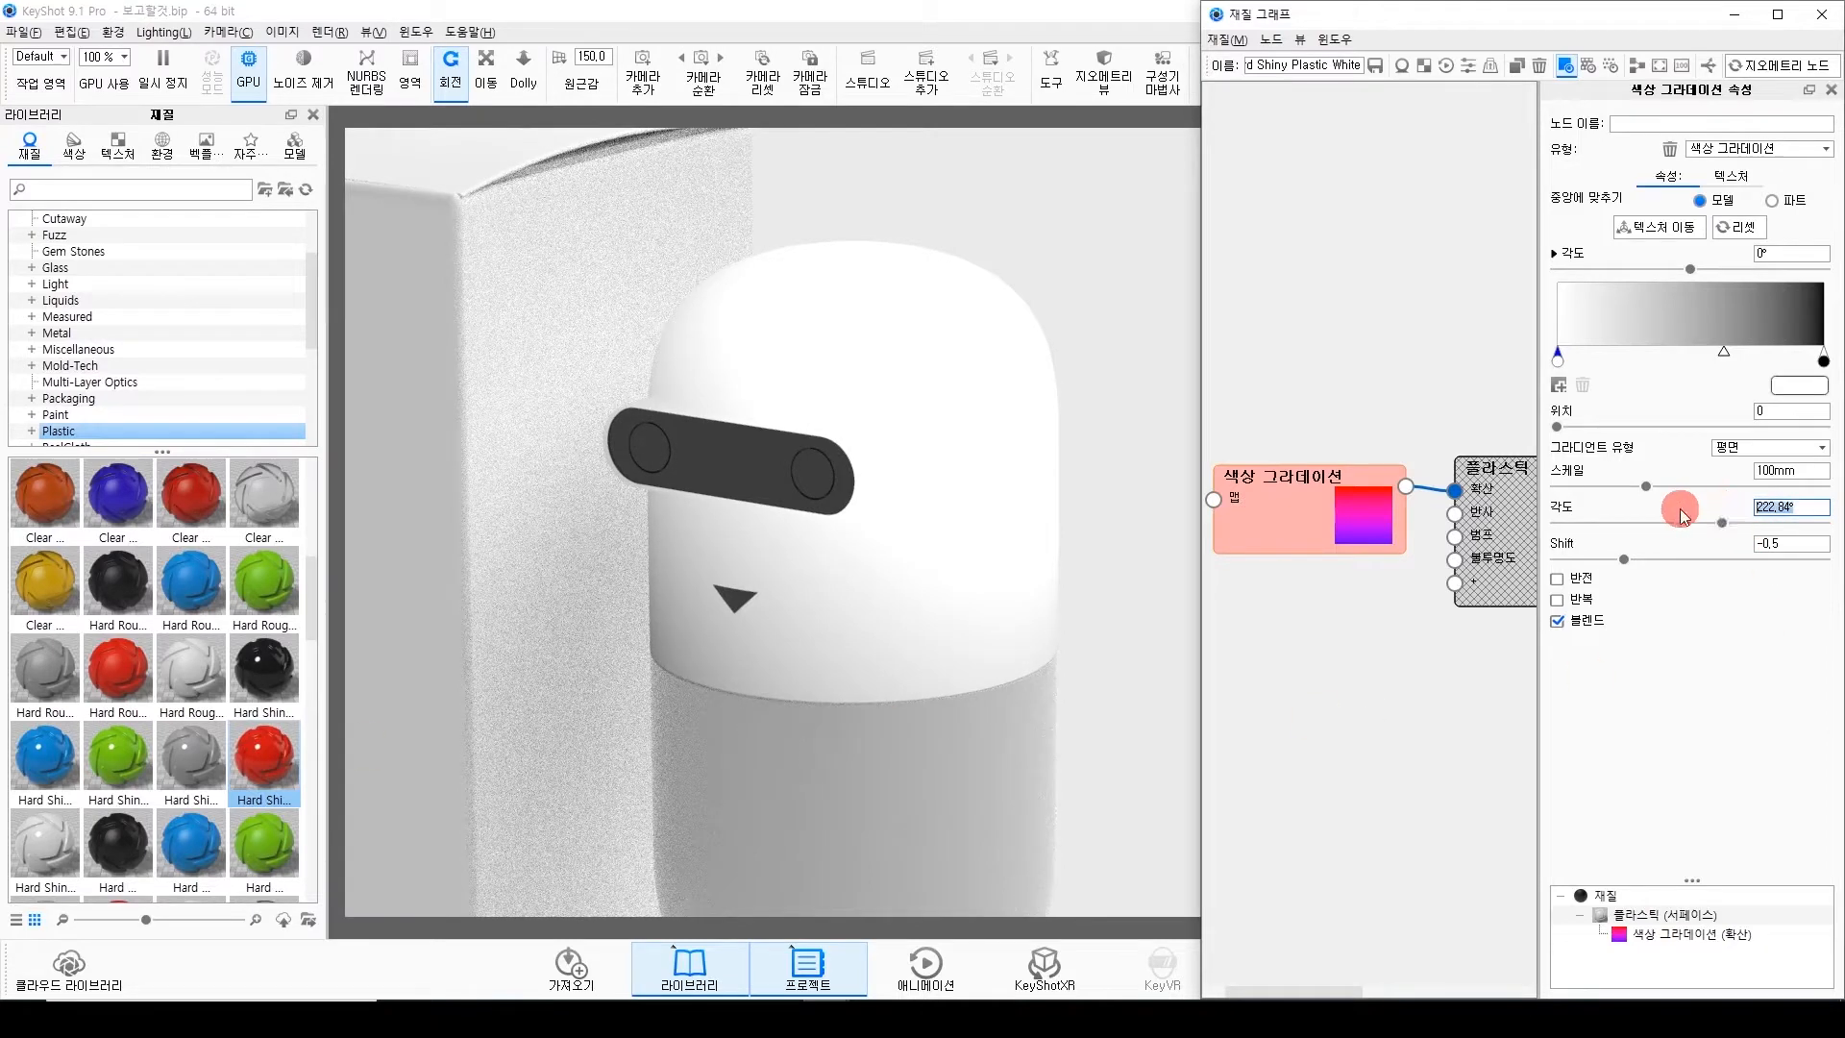
pyautogui.write('90')
pyautogui.press('Return')
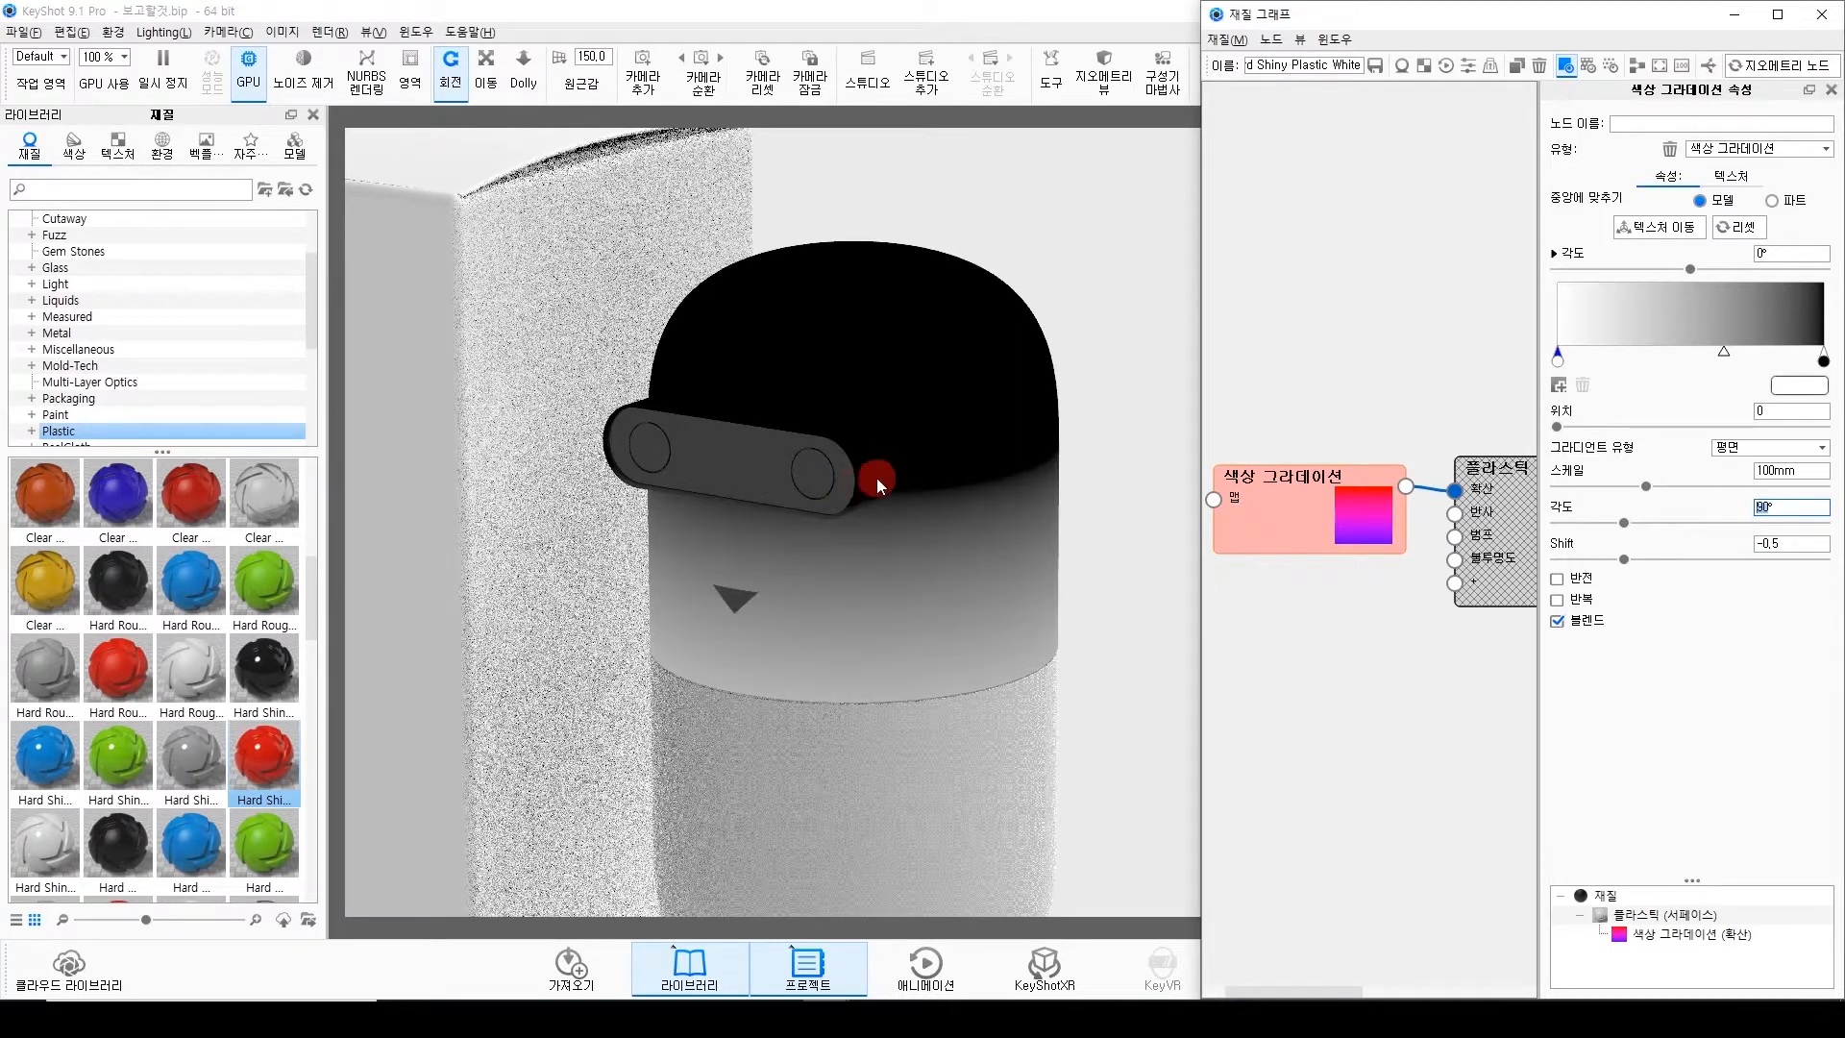
pyautogui.click(1789, 471)
pyautogui.moveTo(1791, 471); pyautogui.dragTo(1684, 473)
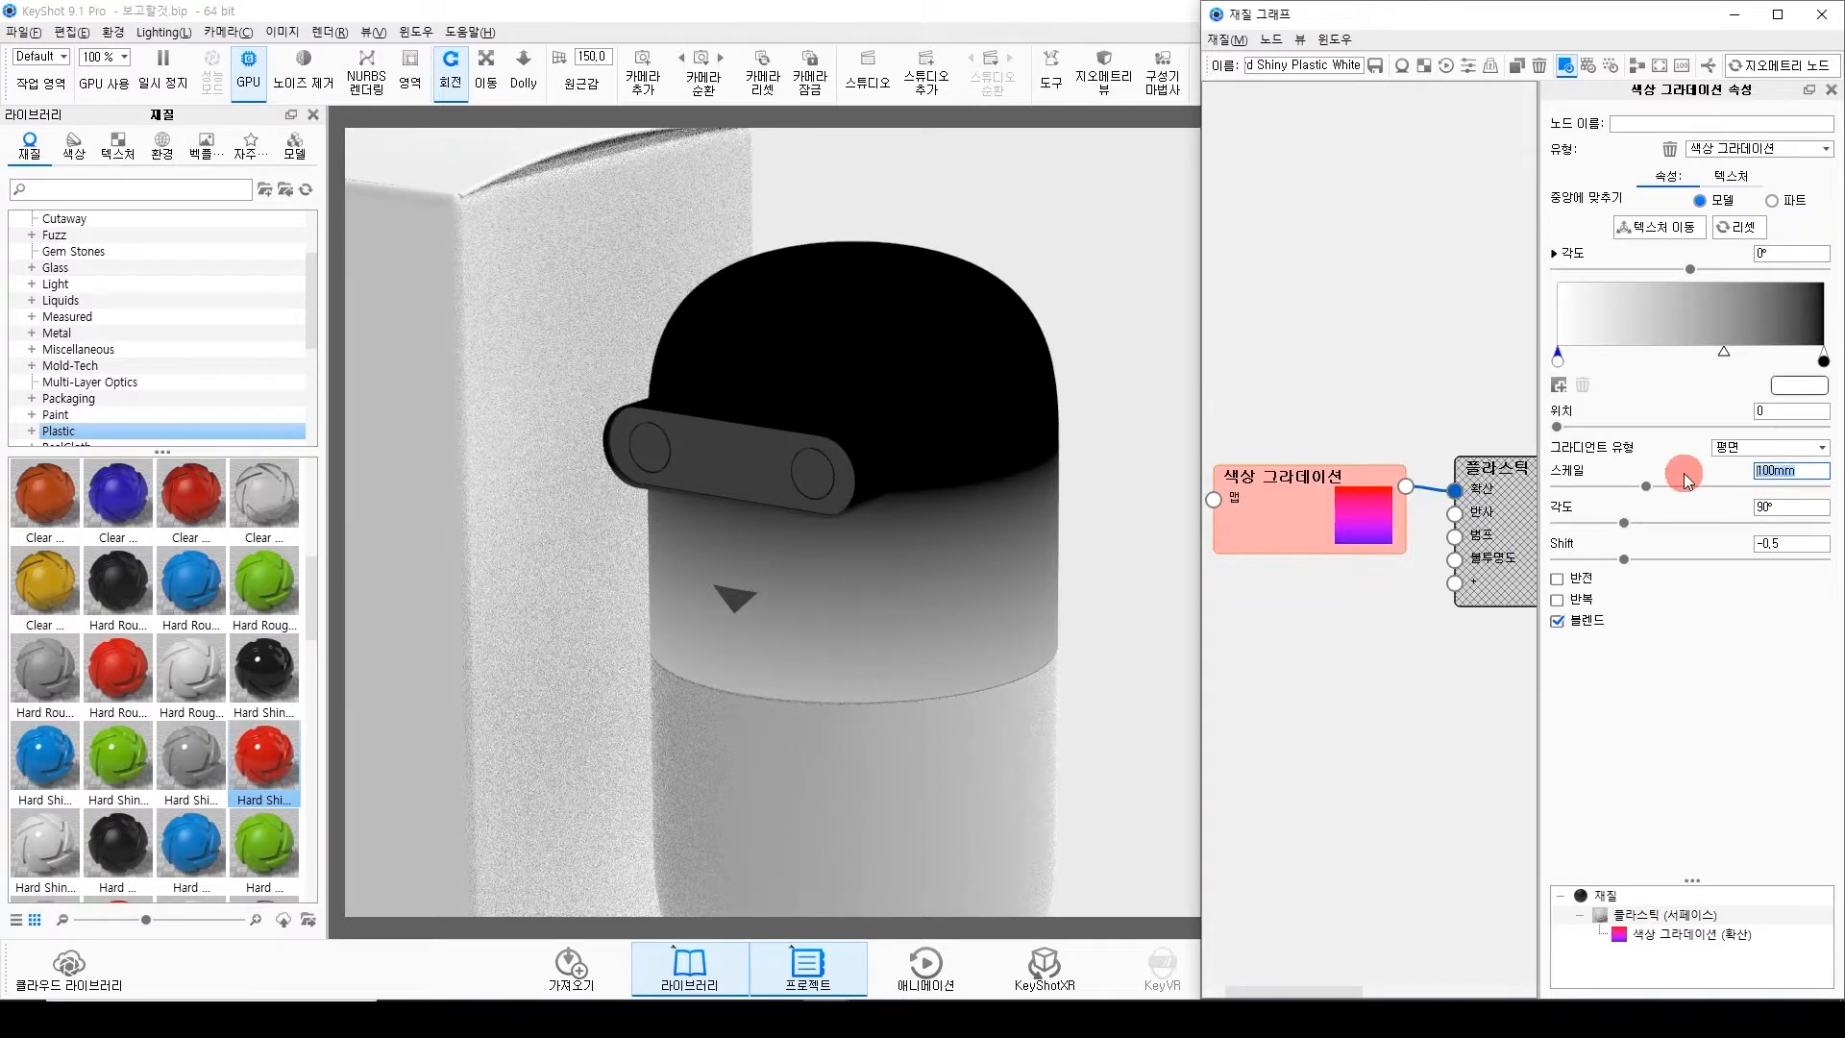
pyautogui.moveTo(1598, 560); pyautogui.dragTo(1643, 562)
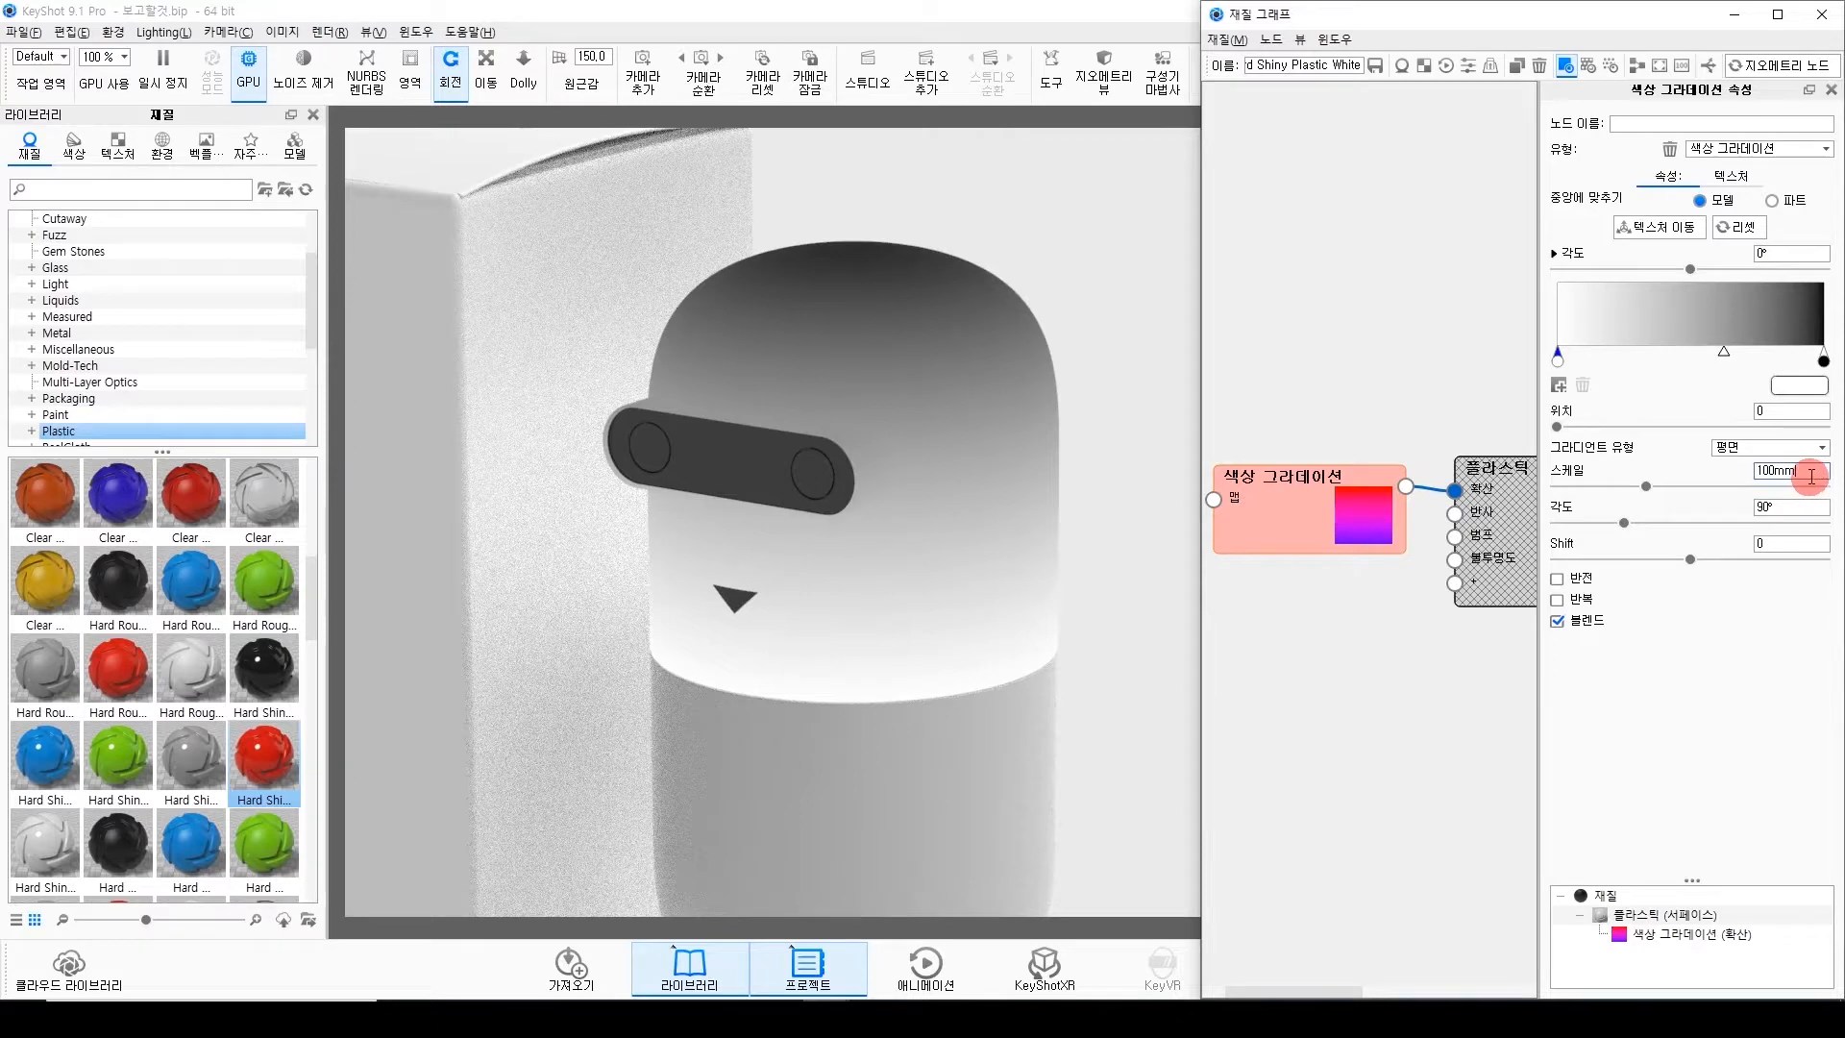
# Try a gradient scale of 500 mm and return it to 100 mm.
pyautogui.moveTo(1815, 475); pyautogui.dragTo(1726, 469)
pyautogui.write('5')
pyautogui.write('00')
pyautogui.press('Return')
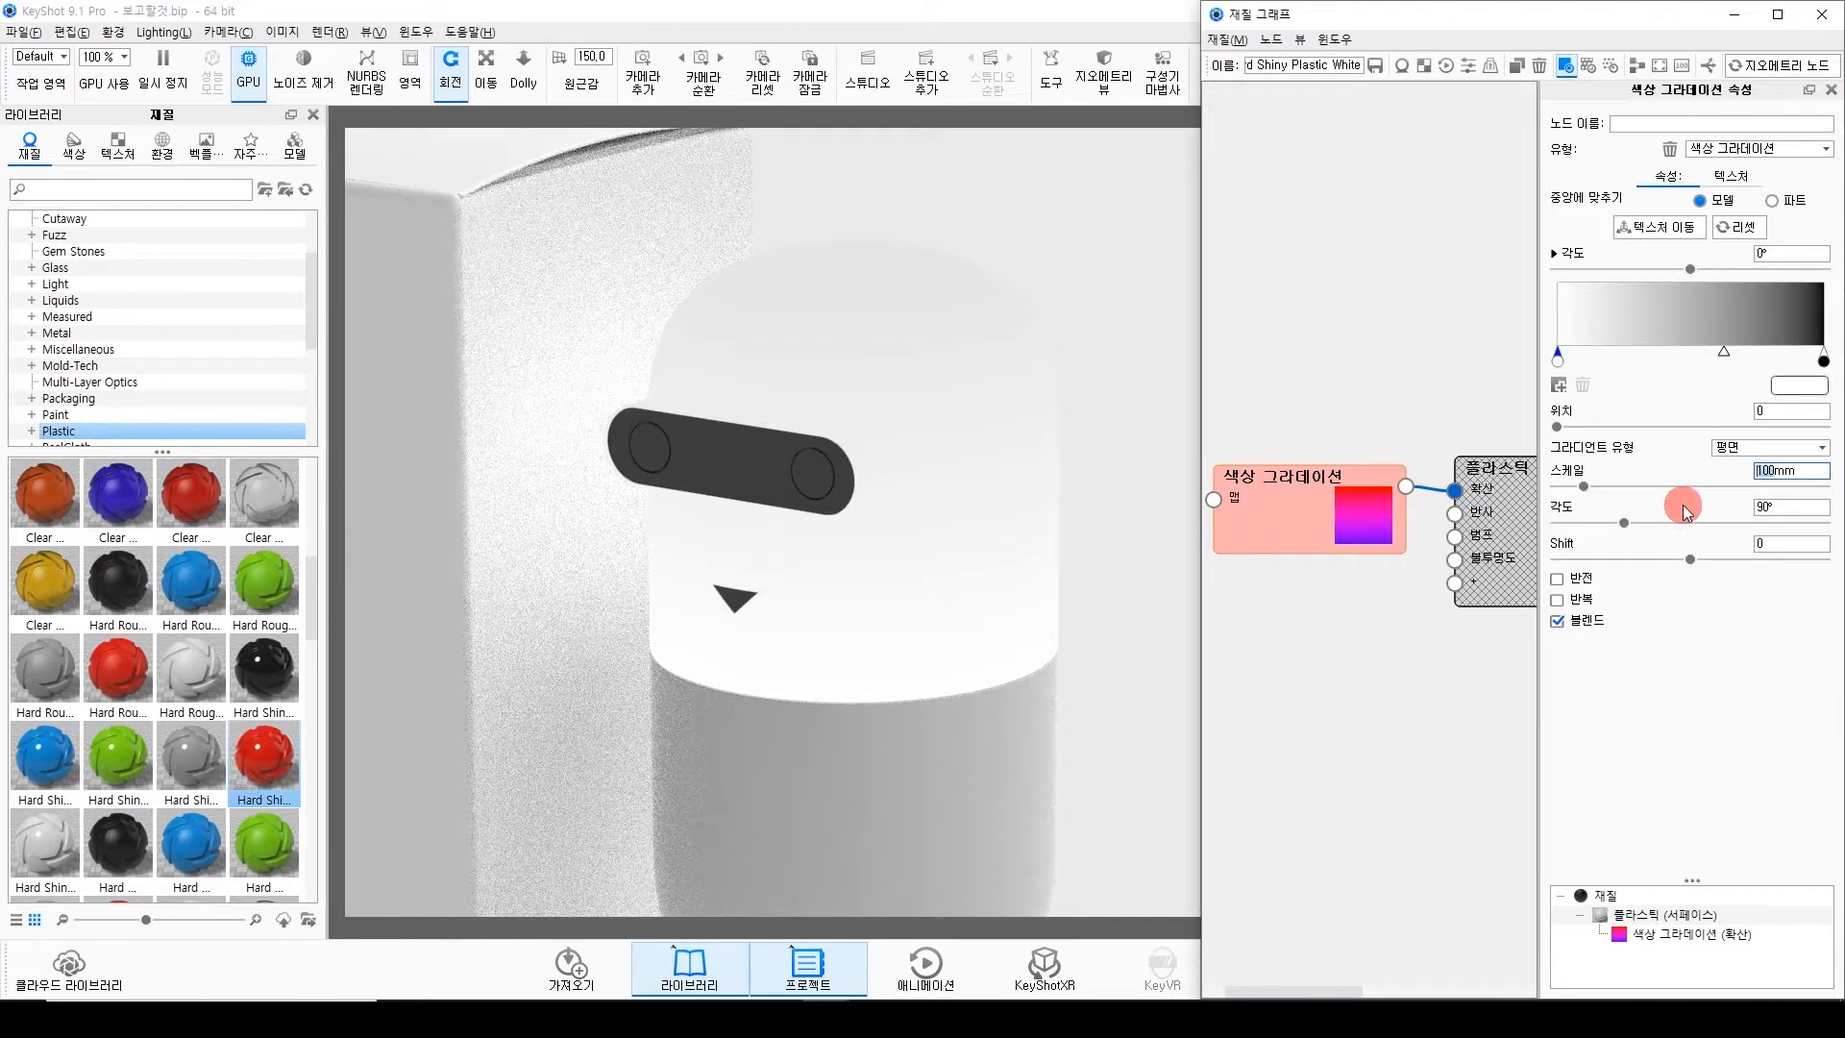
pyautogui.click(856, 355)
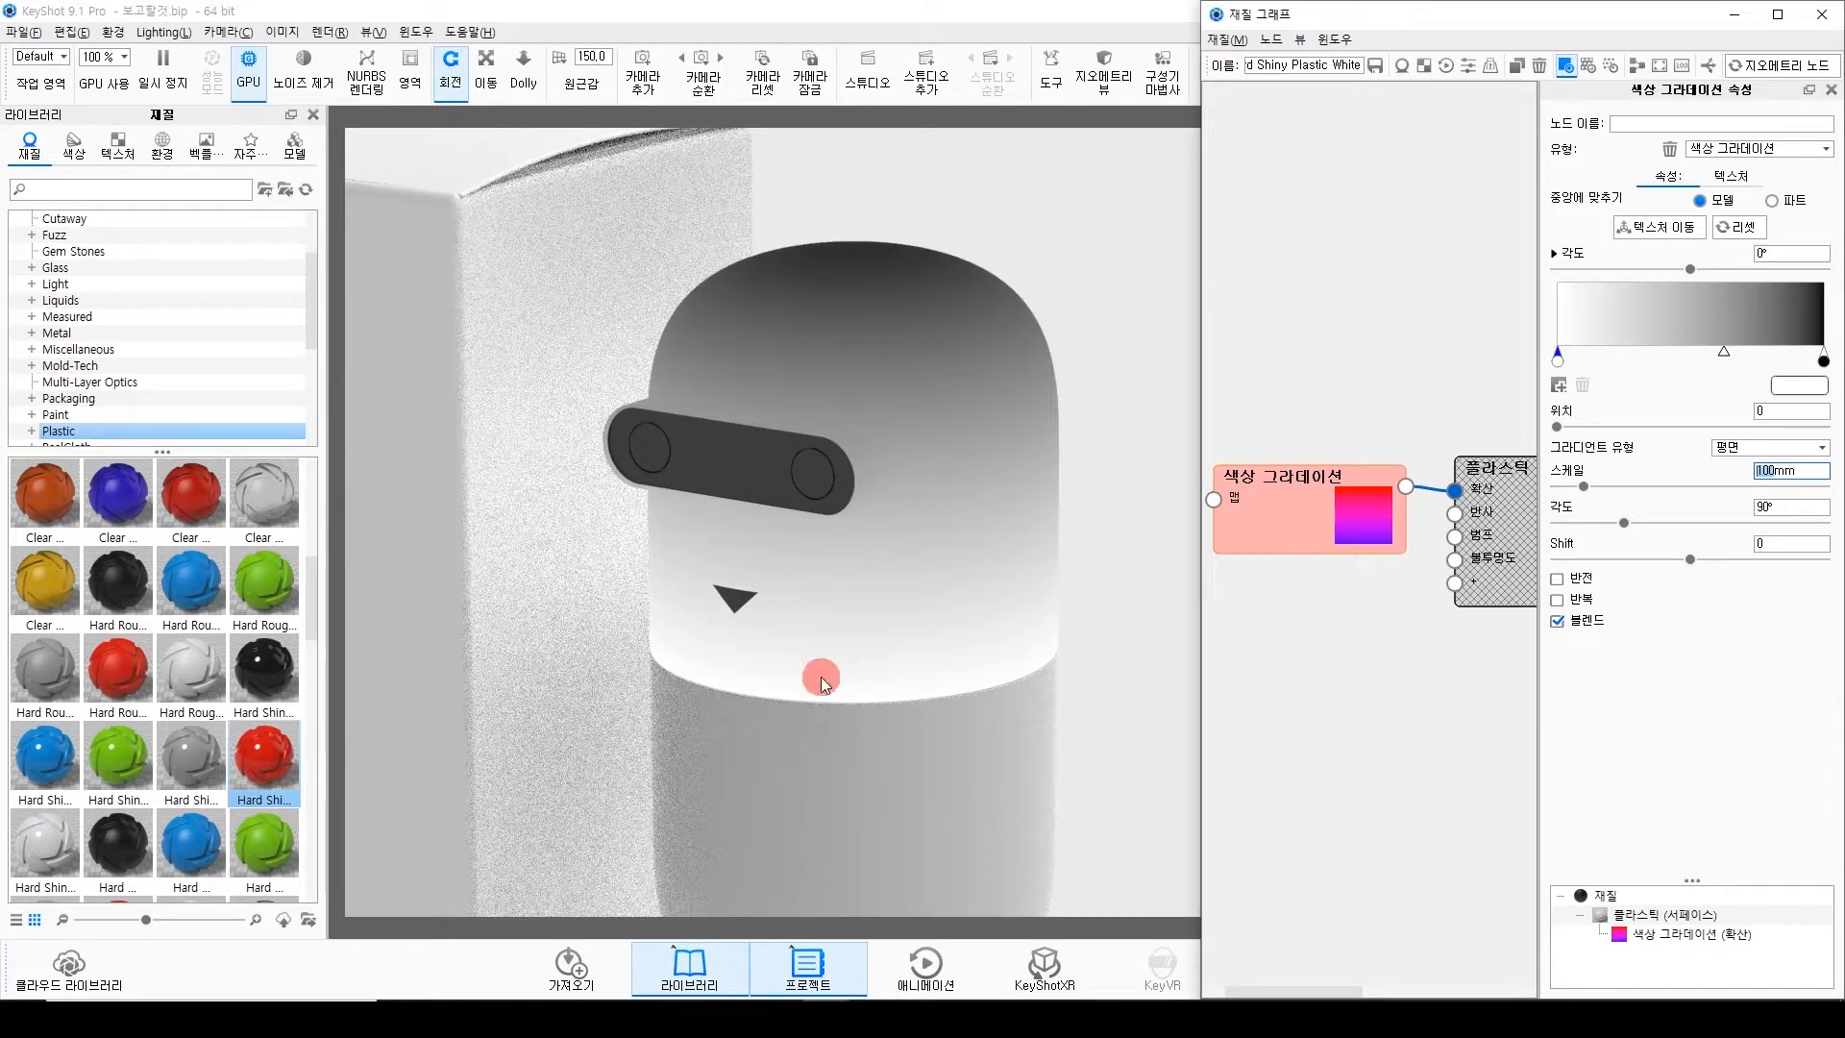
# Reverse the gradient by coloring its start stop black and its end stop white.
pyautogui.click(1824, 362)
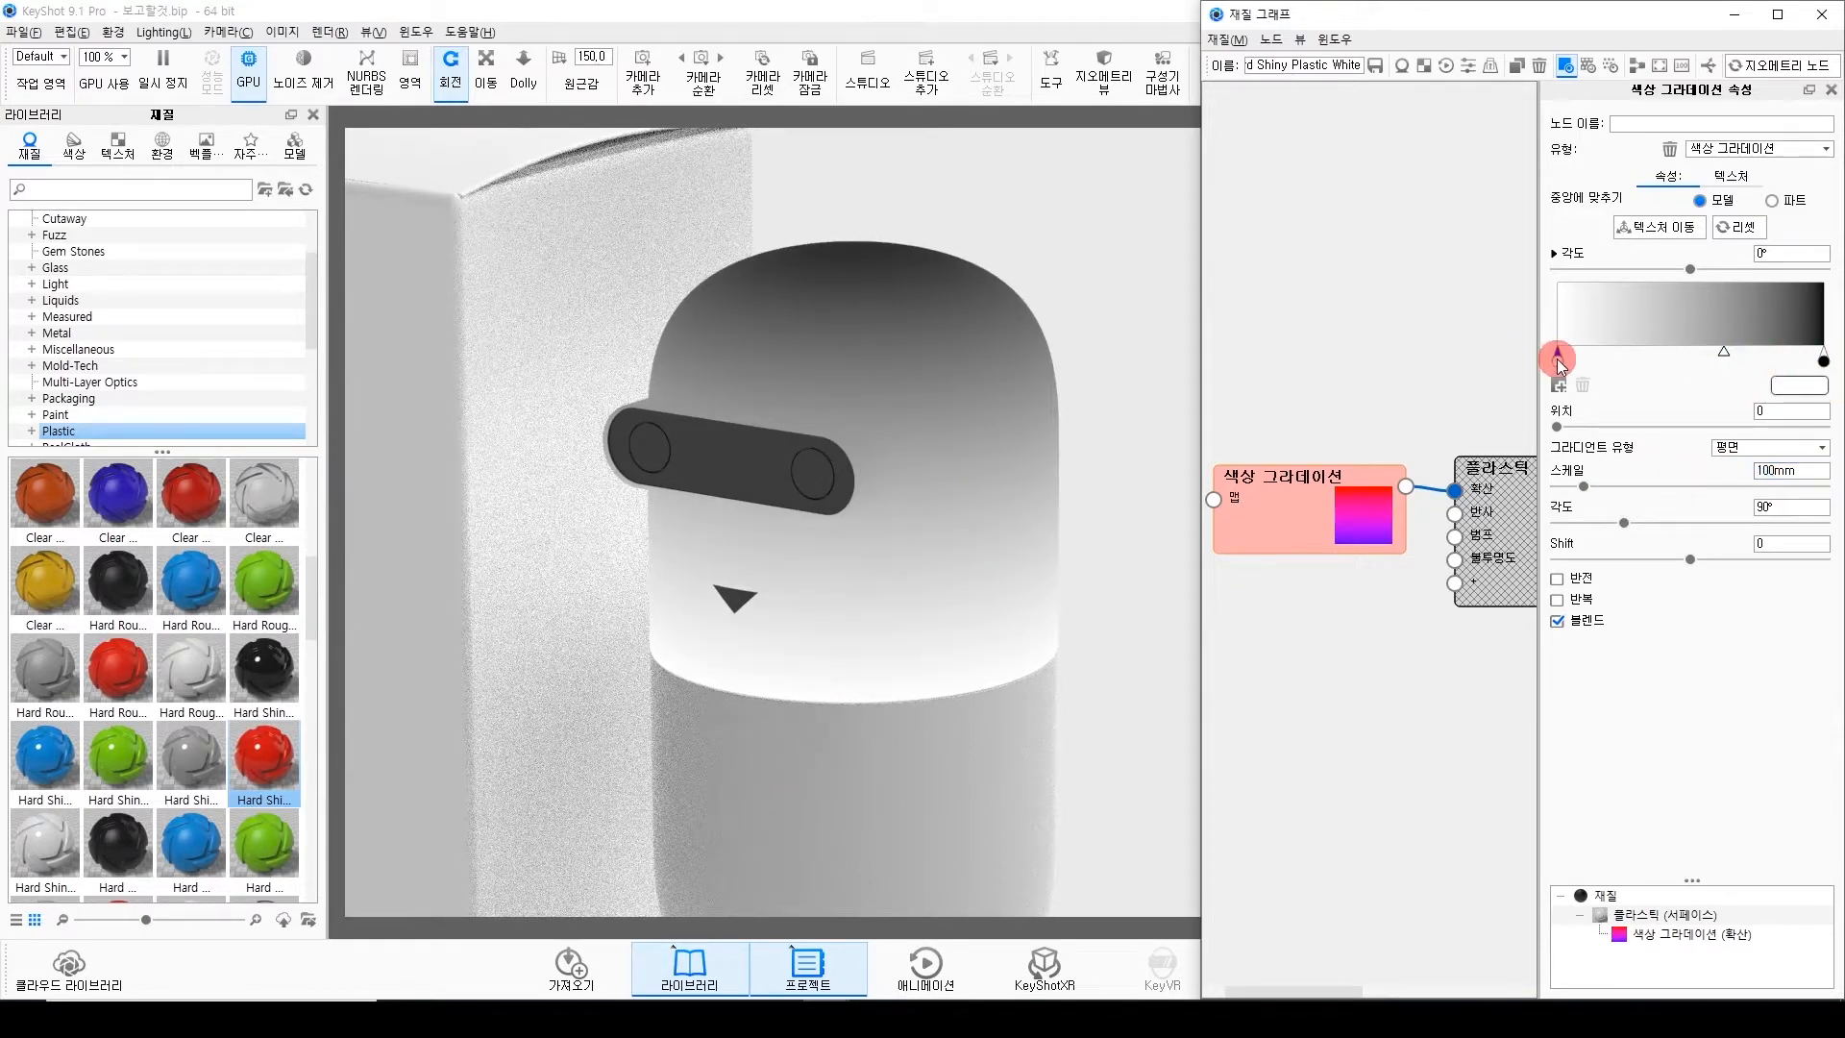
pyautogui.doubleClick(1559, 360)
pyautogui.click(1769, 732)
pyautogui.click(1767, 839)
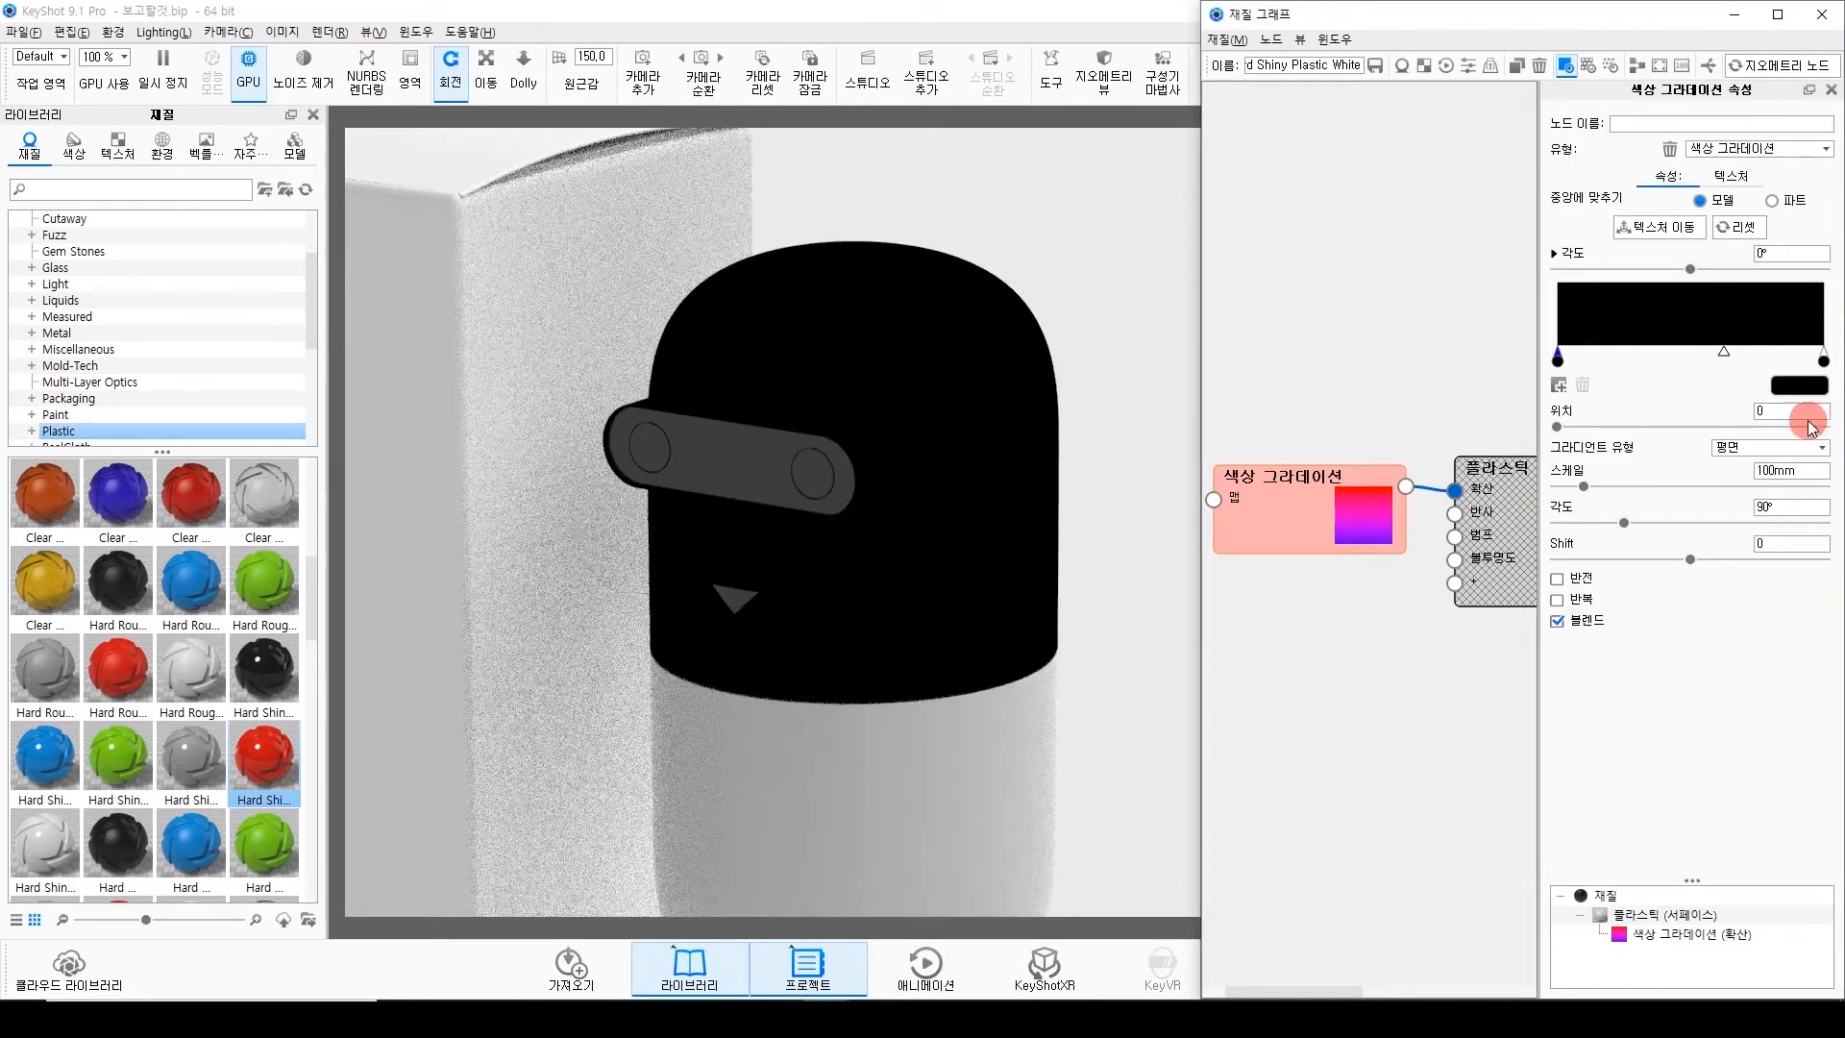
pyautogui.doubleClick(1822, 359)
pyautogui.moveTo(1702, 304); pyautogui.dragTo(1395, 7)
pyautogui.click(1764, 829)
pyautogui.click(1723, 413)
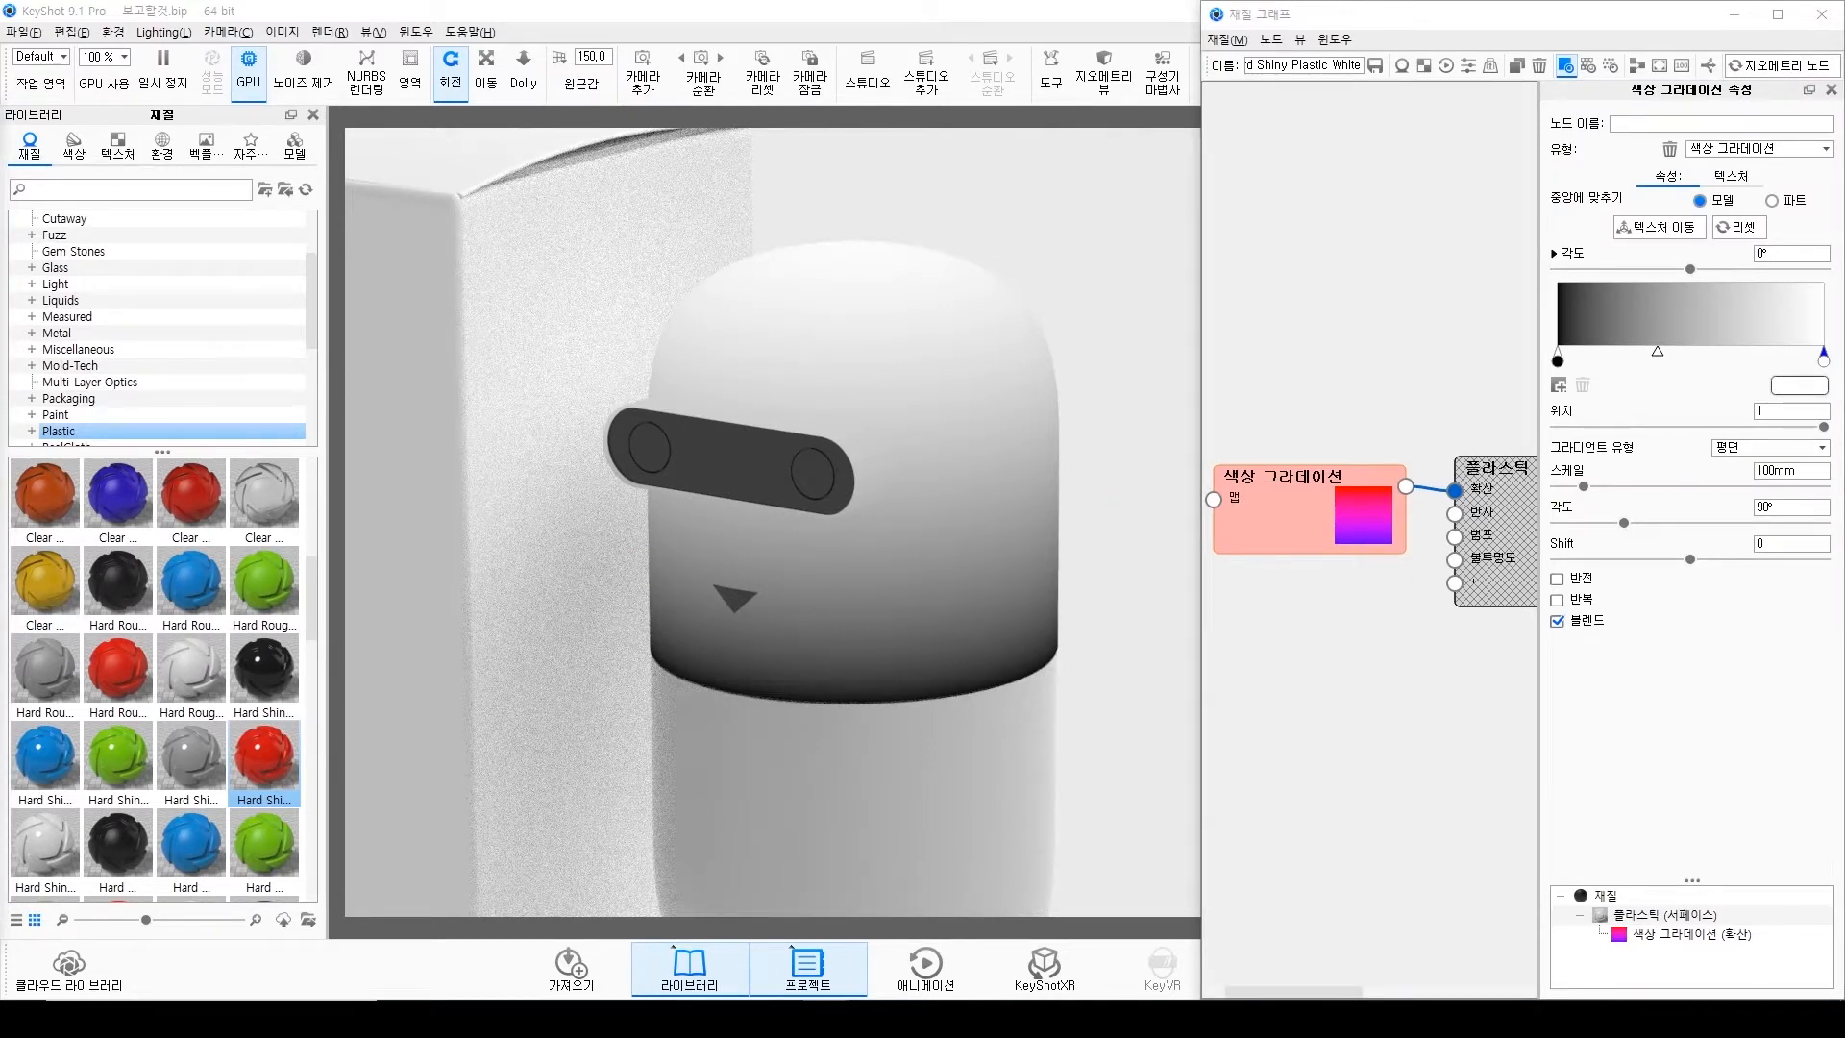
# Copy the hex color #645959 from the reference gradient and apply it to the start stop of the upper body's gradient.
pyautogui.moveTo(0, 144); pyautogui.dragTo(871, 110)
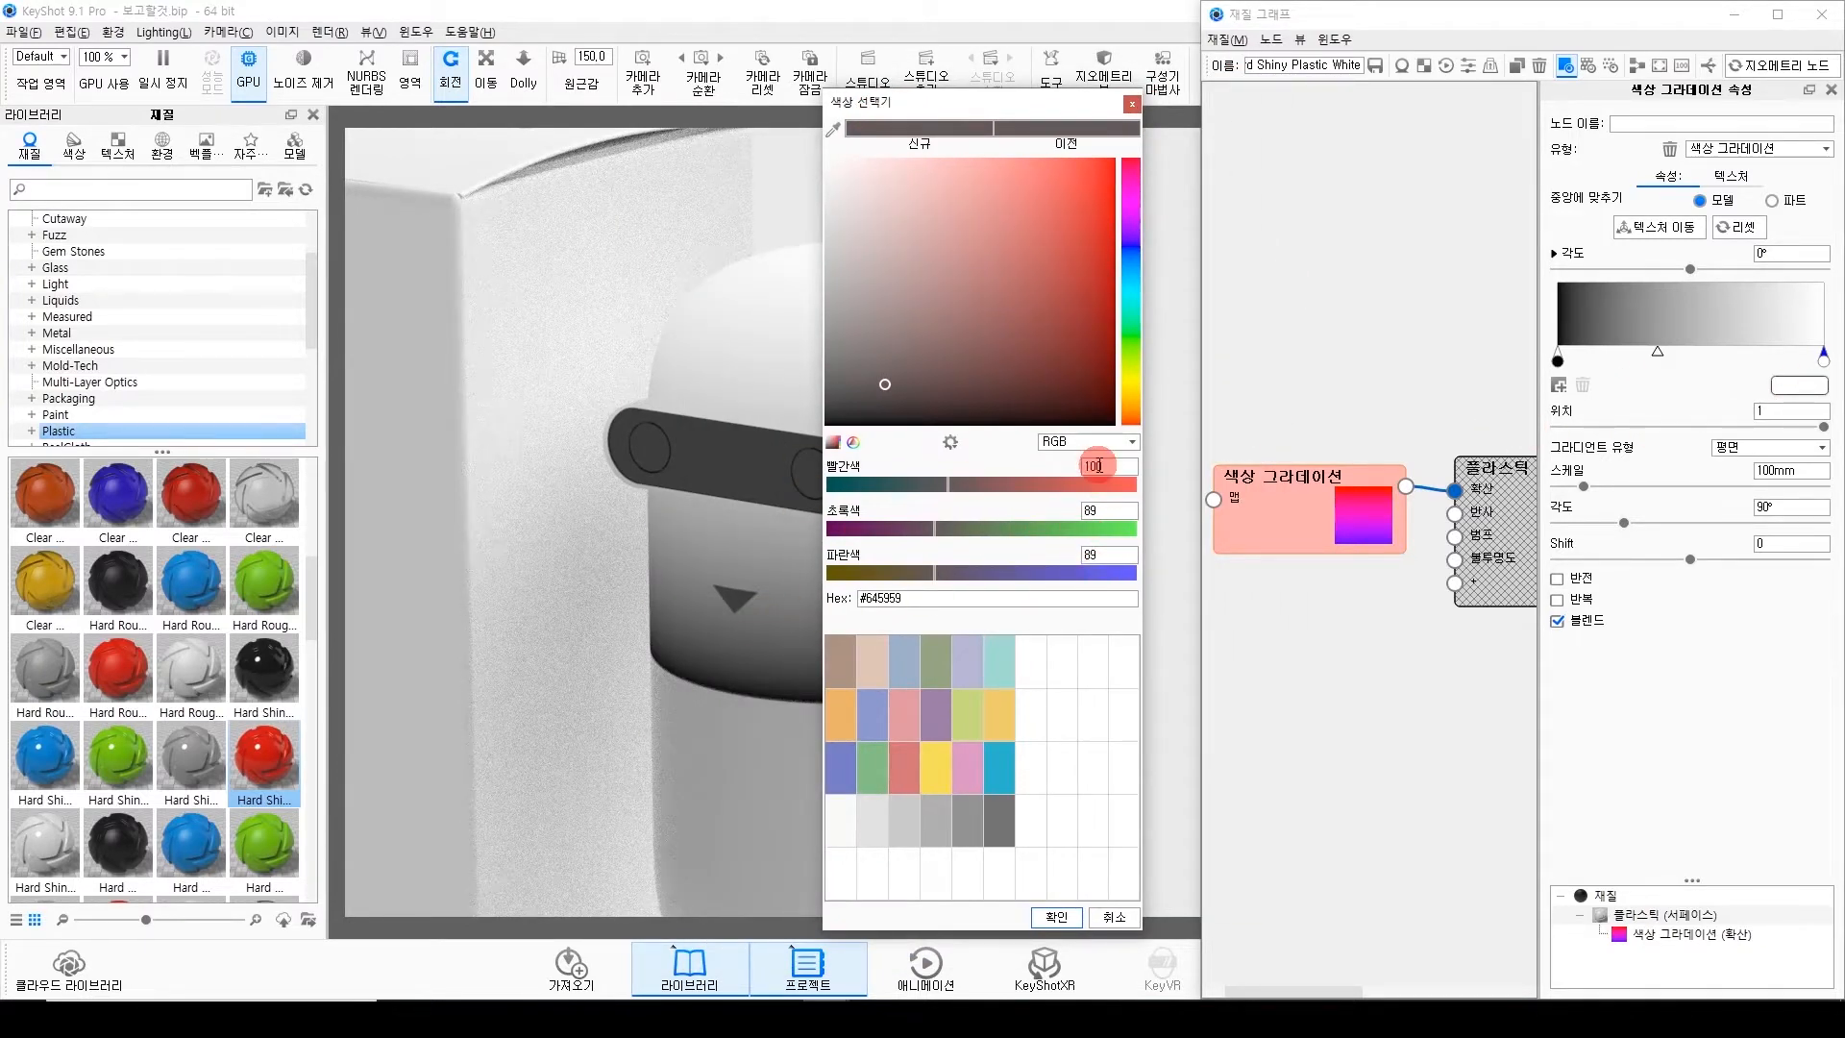
pyautogui.moveTo(1004, 596); pyautogui.dragTo(780, 594)
pyautogui.hotkey('ctrl', 'c')
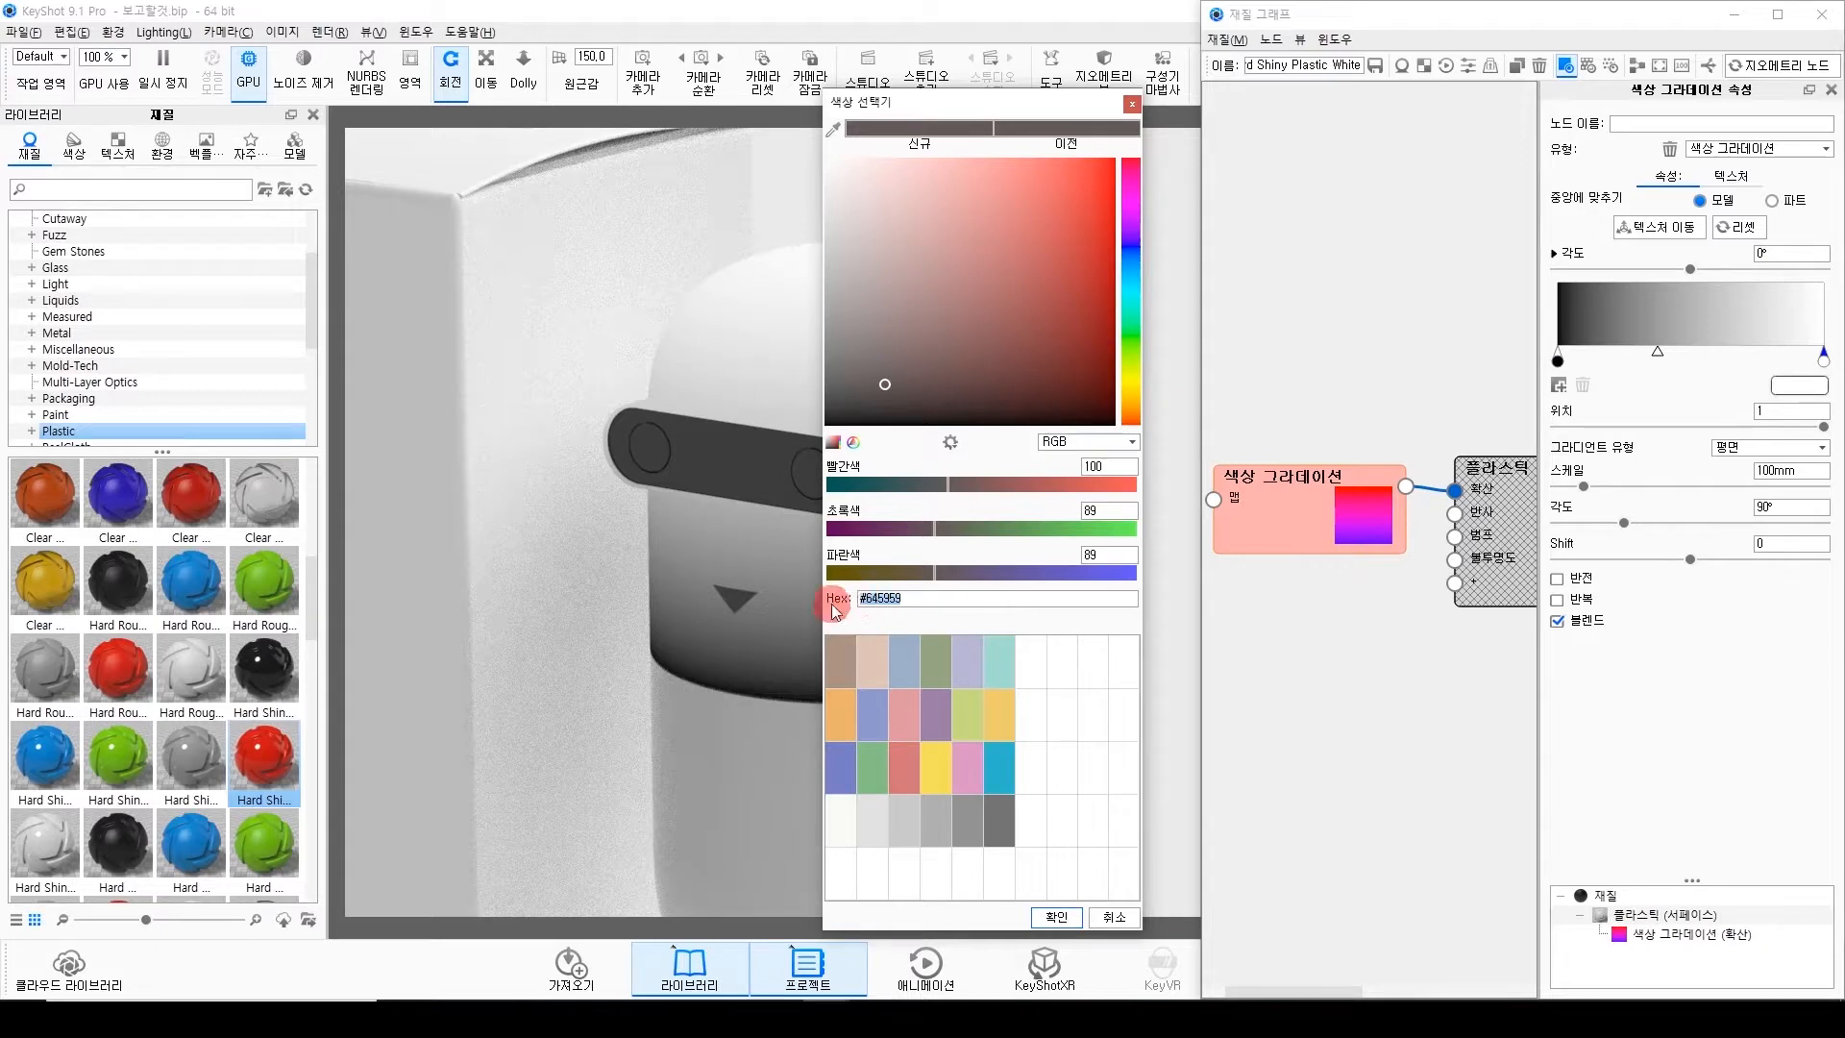
pyautogui.click(1114, 916)
pyautogui.doubleClick(1557, 362)
pyautogui.moveTo(1627, 504); pyautogui.dragTo(1511, 504)
pyautogui.hotkey('ctrl', 'v')
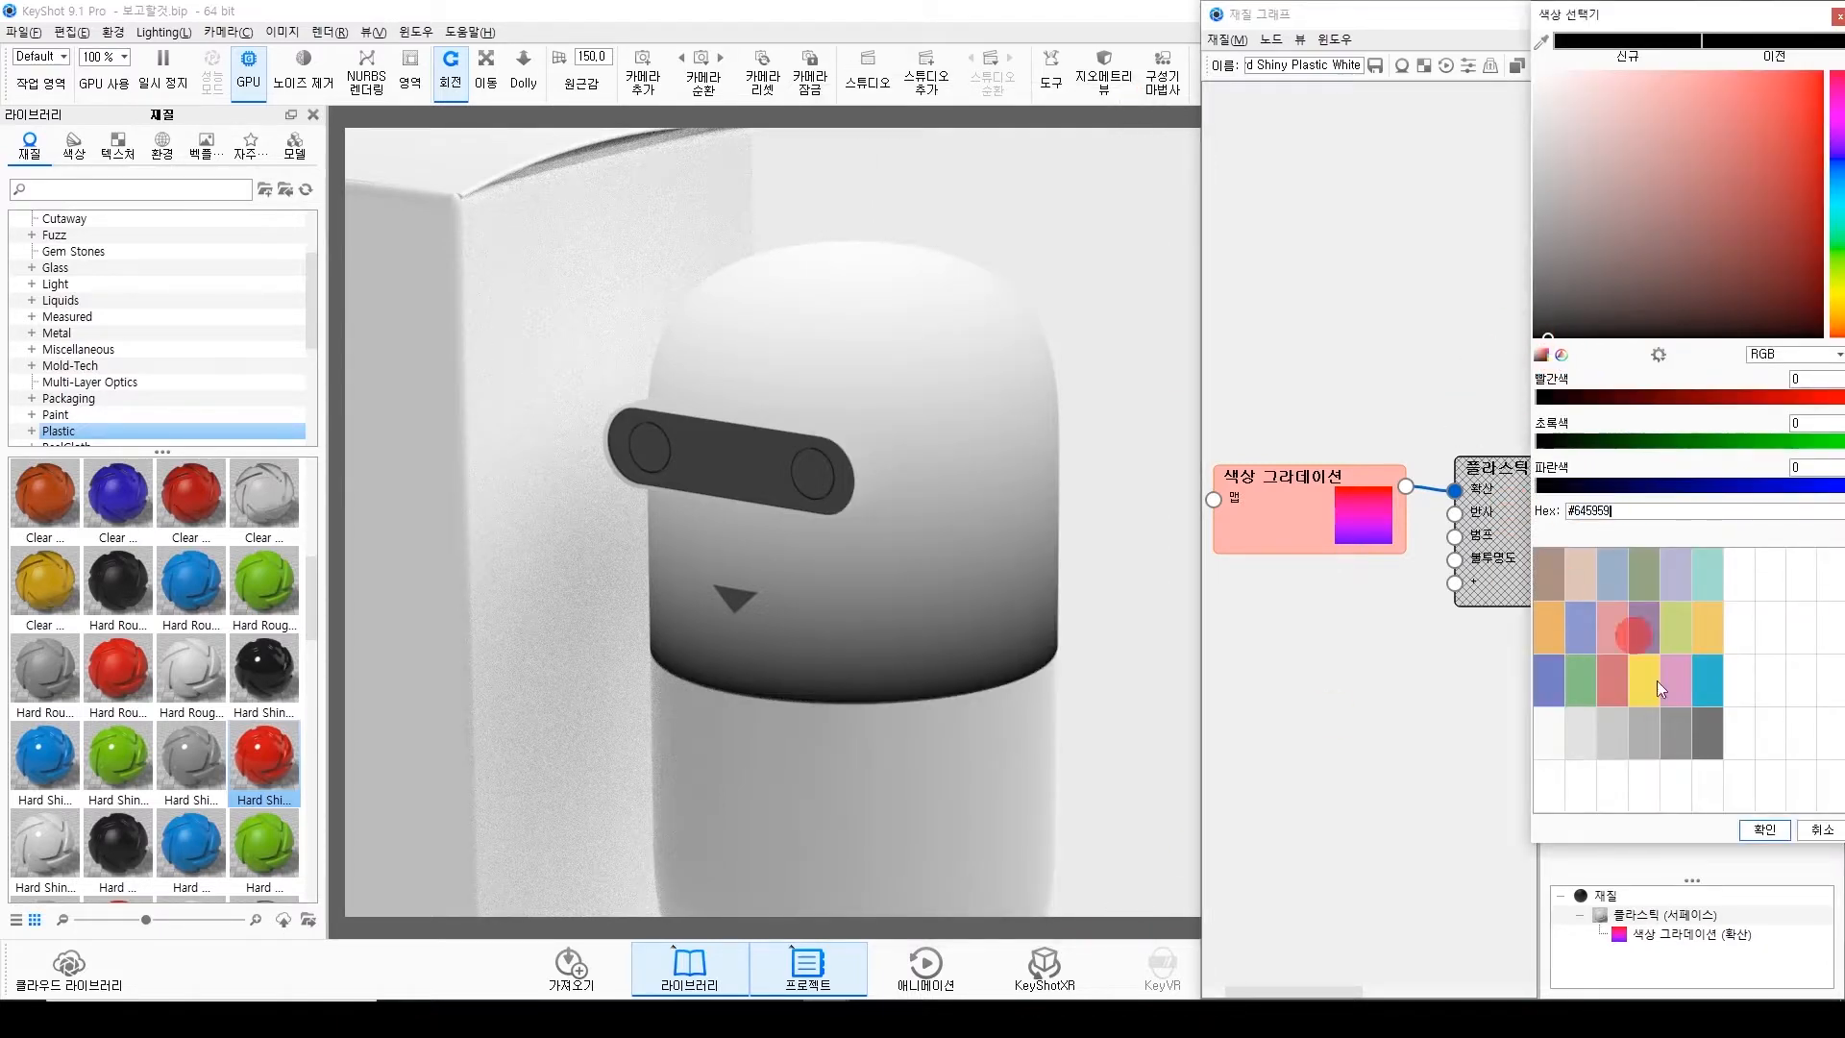
pyautogui.click(1766, 828)
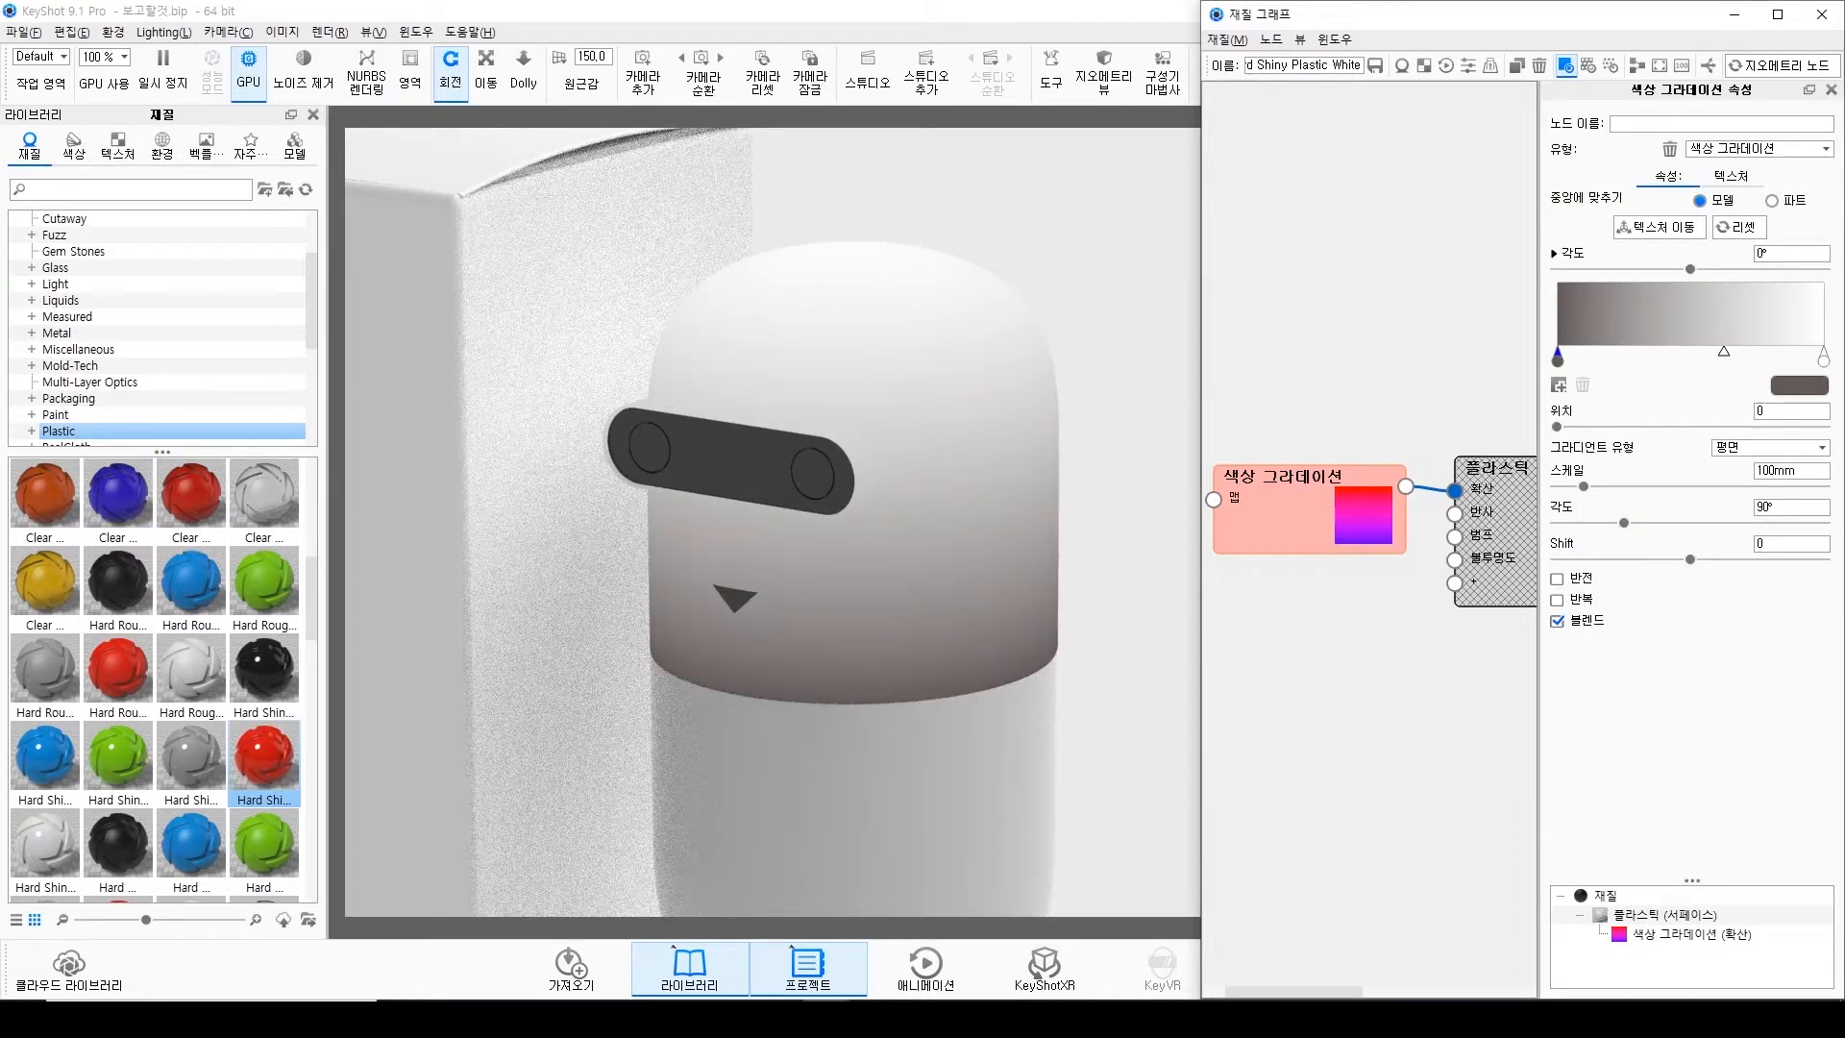
# Check the end color of the reference gradient and turn off the gradient node's color preview.
pyautogui.press('c')
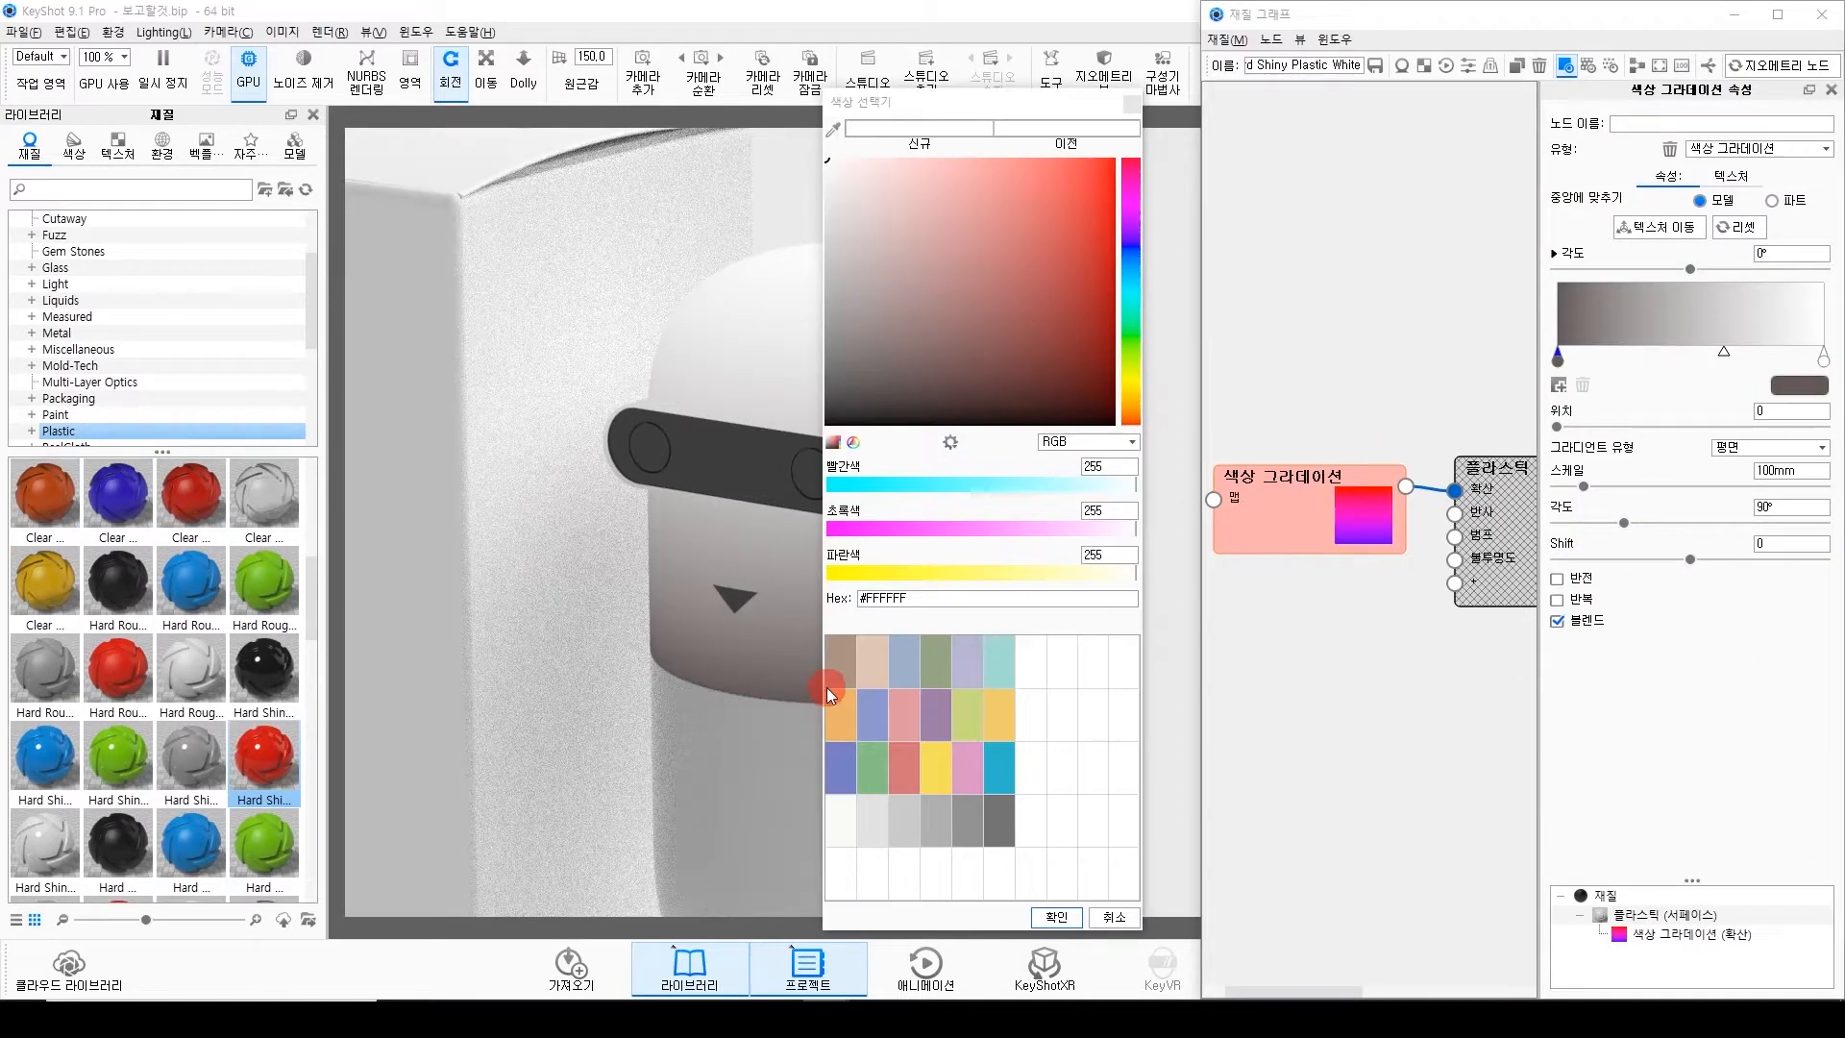
pyautogui.moveTo(943, 101); pyautogui.dragTo(0, 134)
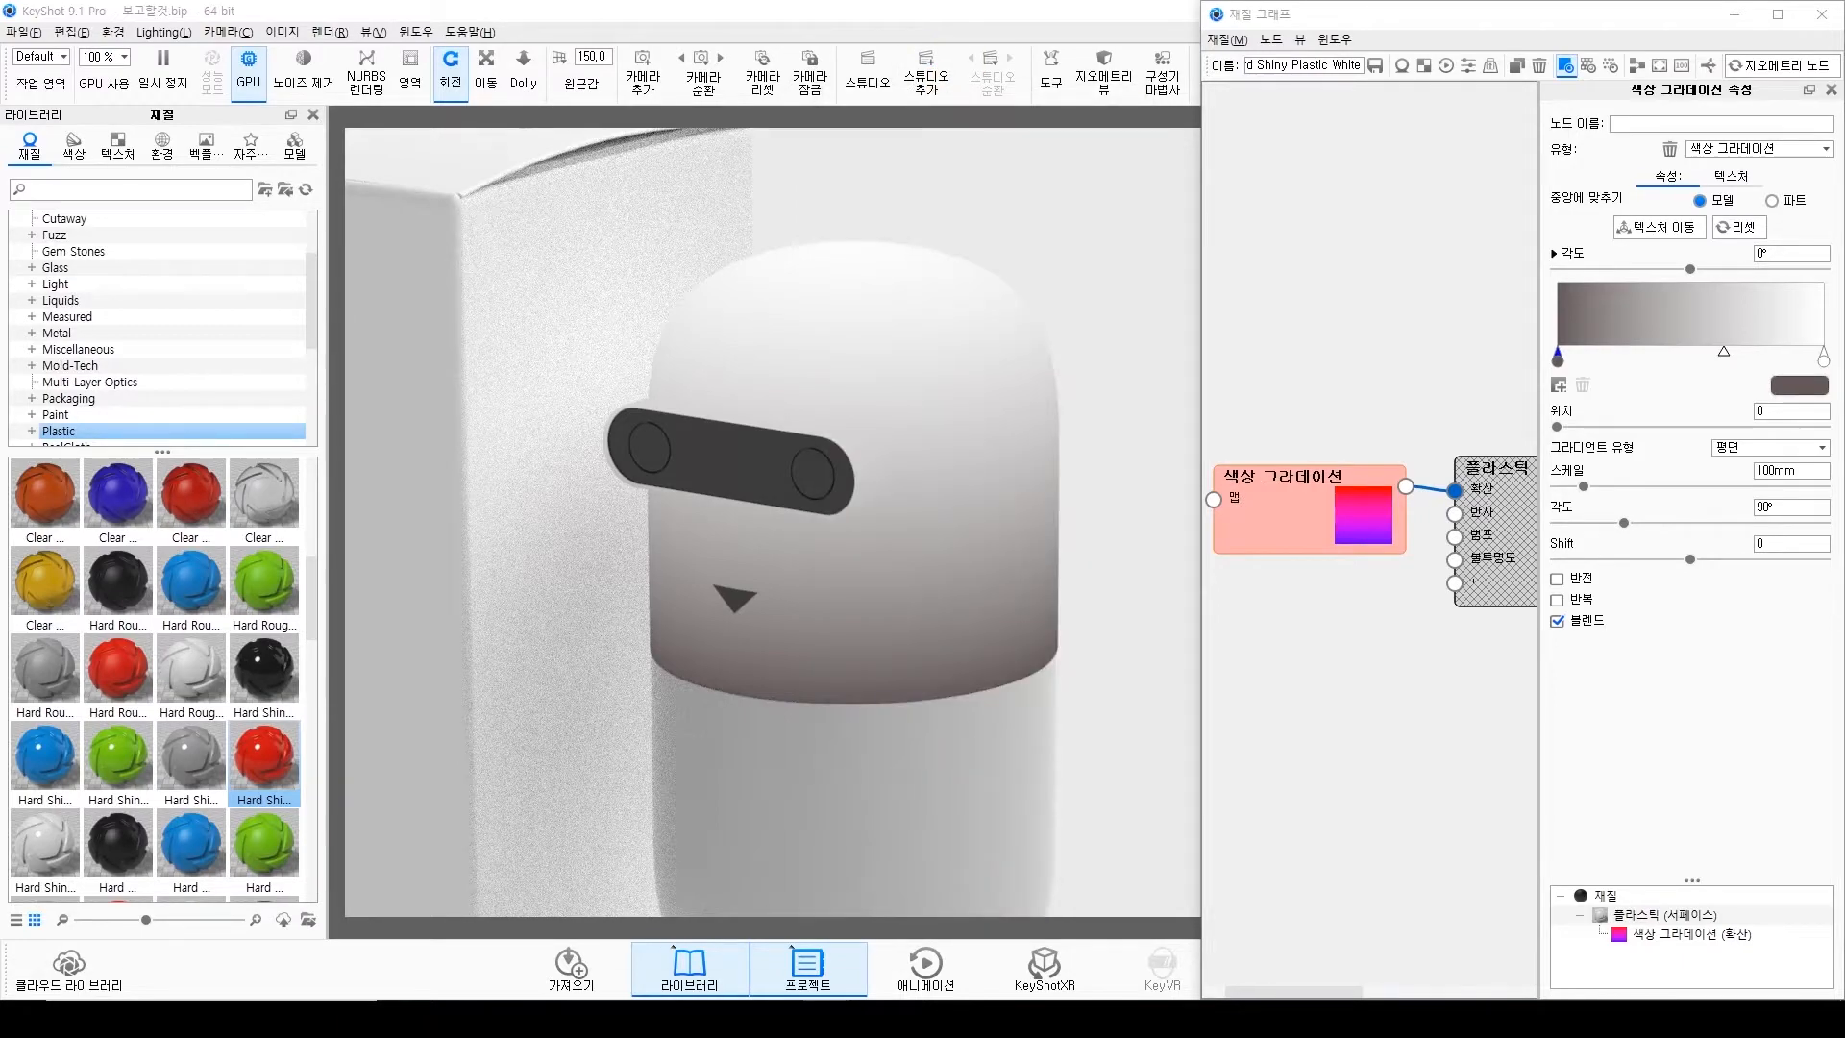
pyautogui.rightClick(1323, 527)
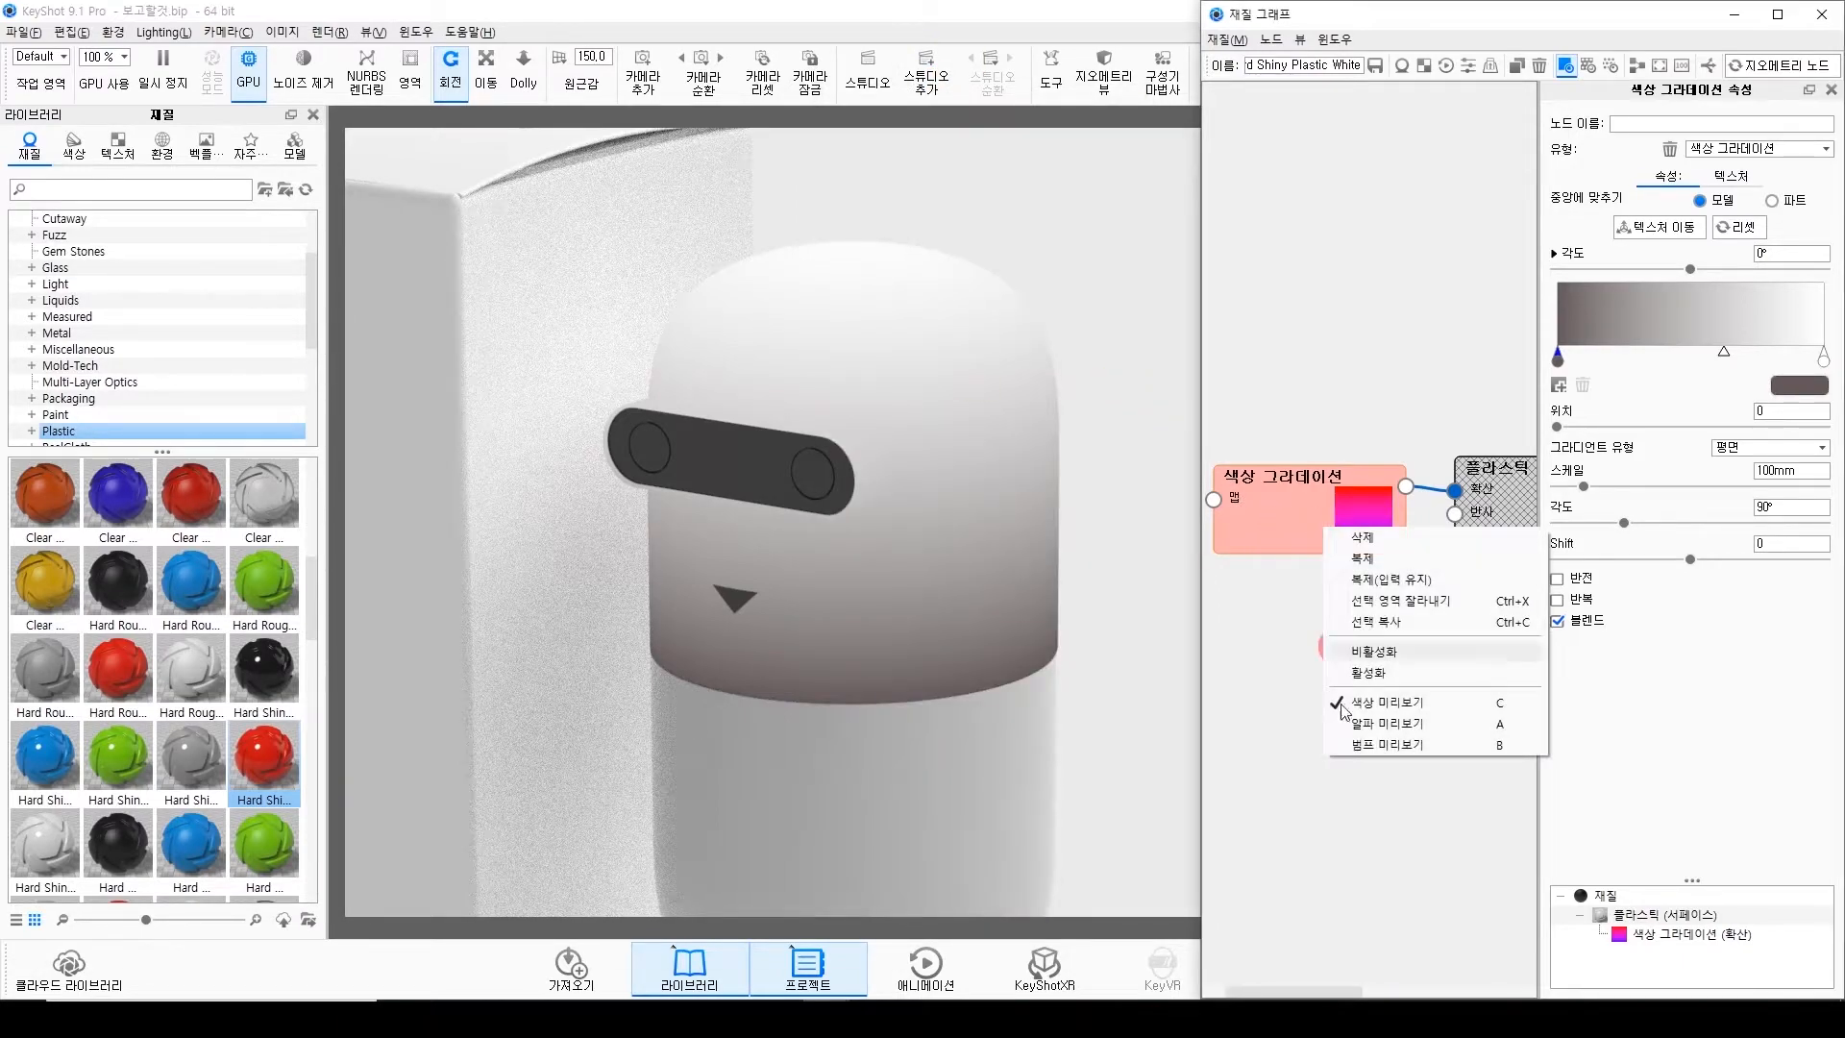
pyautogui.press('c')
pyautogui.click(1318, 790)
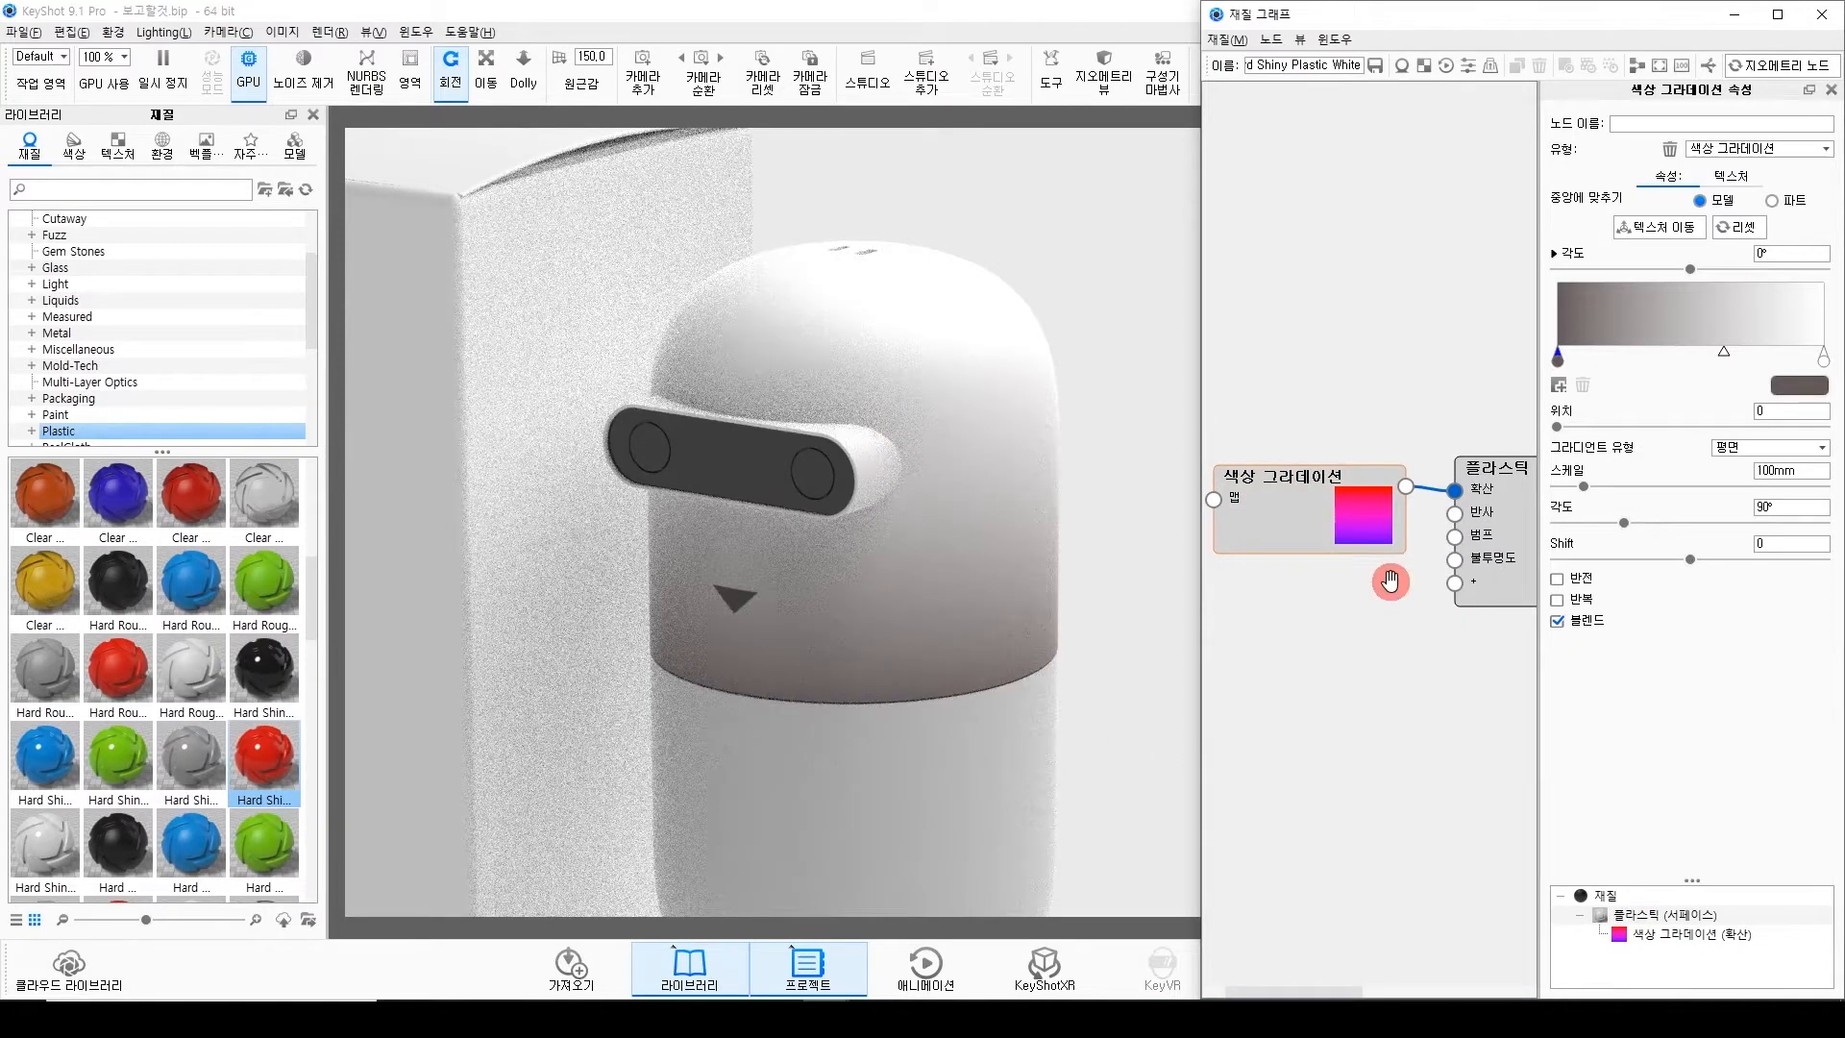
# Examine the node structure of the reference material Hard Rough Plastic White #11 and close the material graphs.
pyautogui.hotkey('alt', 'Tab')
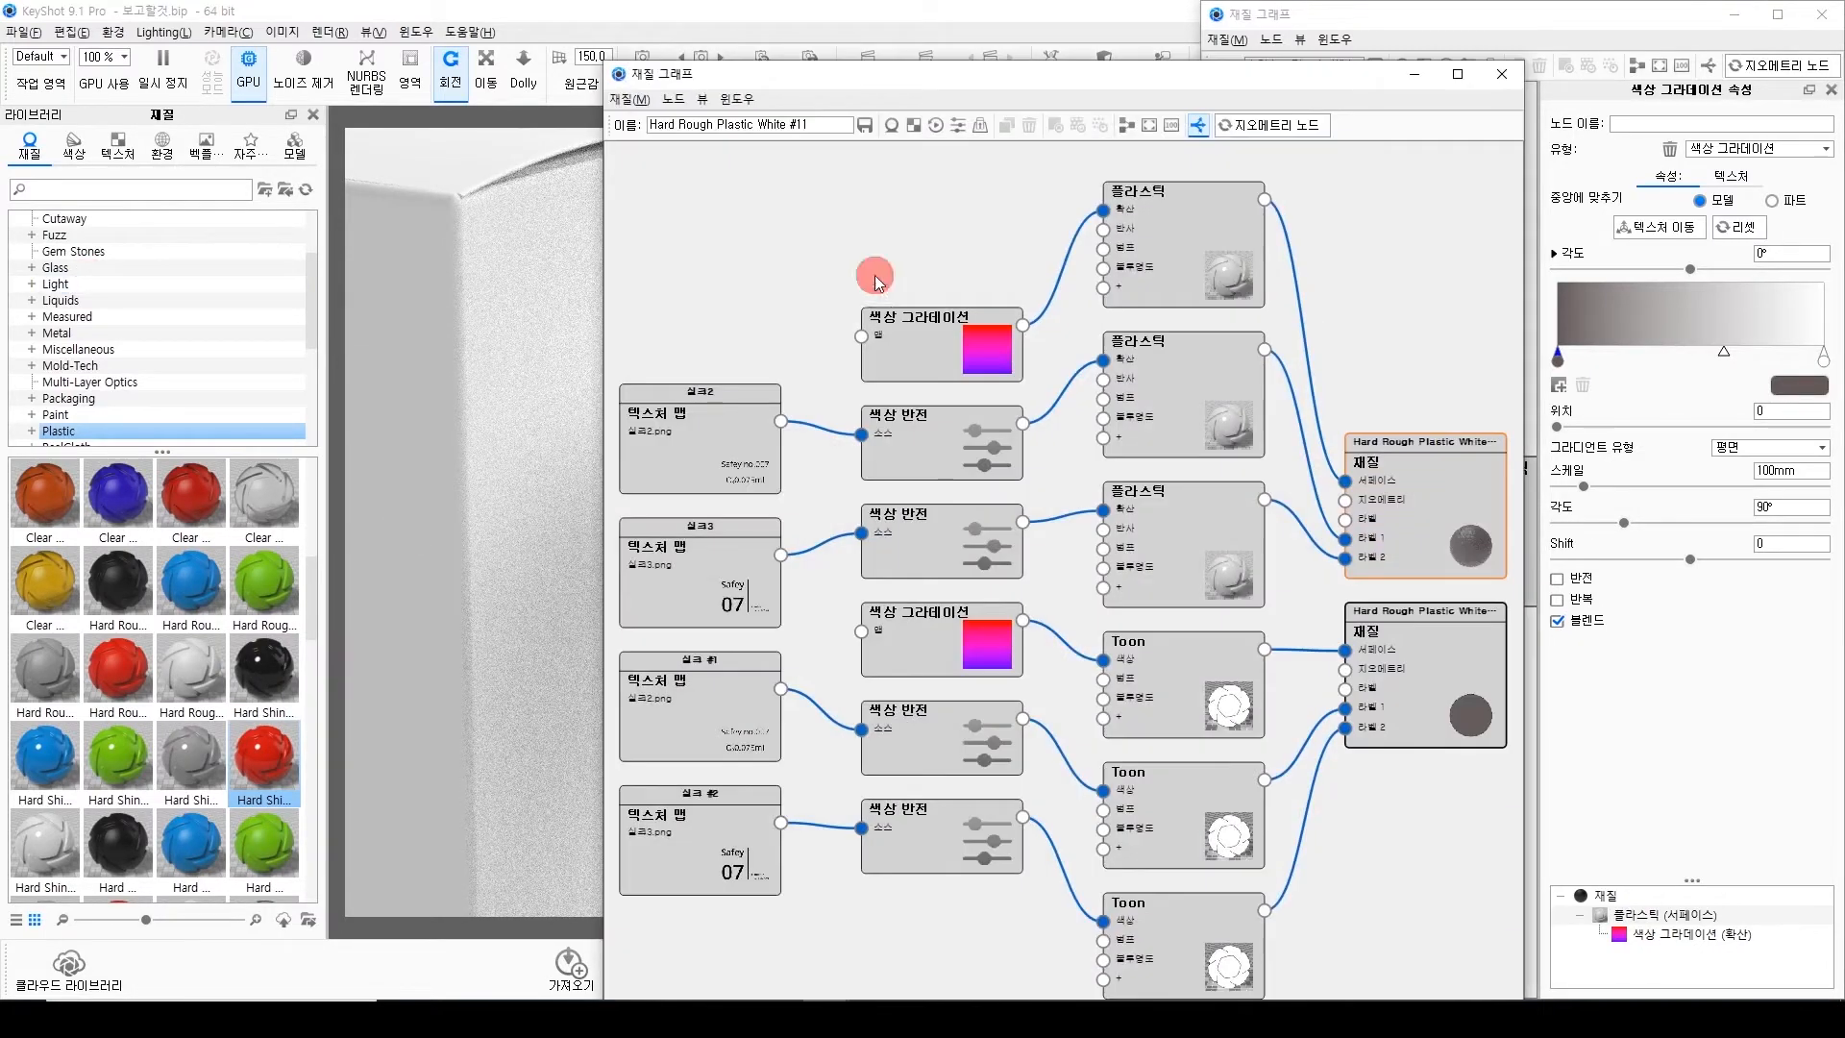
pyautogui.moveTo(918, 74); pyautogui.dragTo(882, 52)
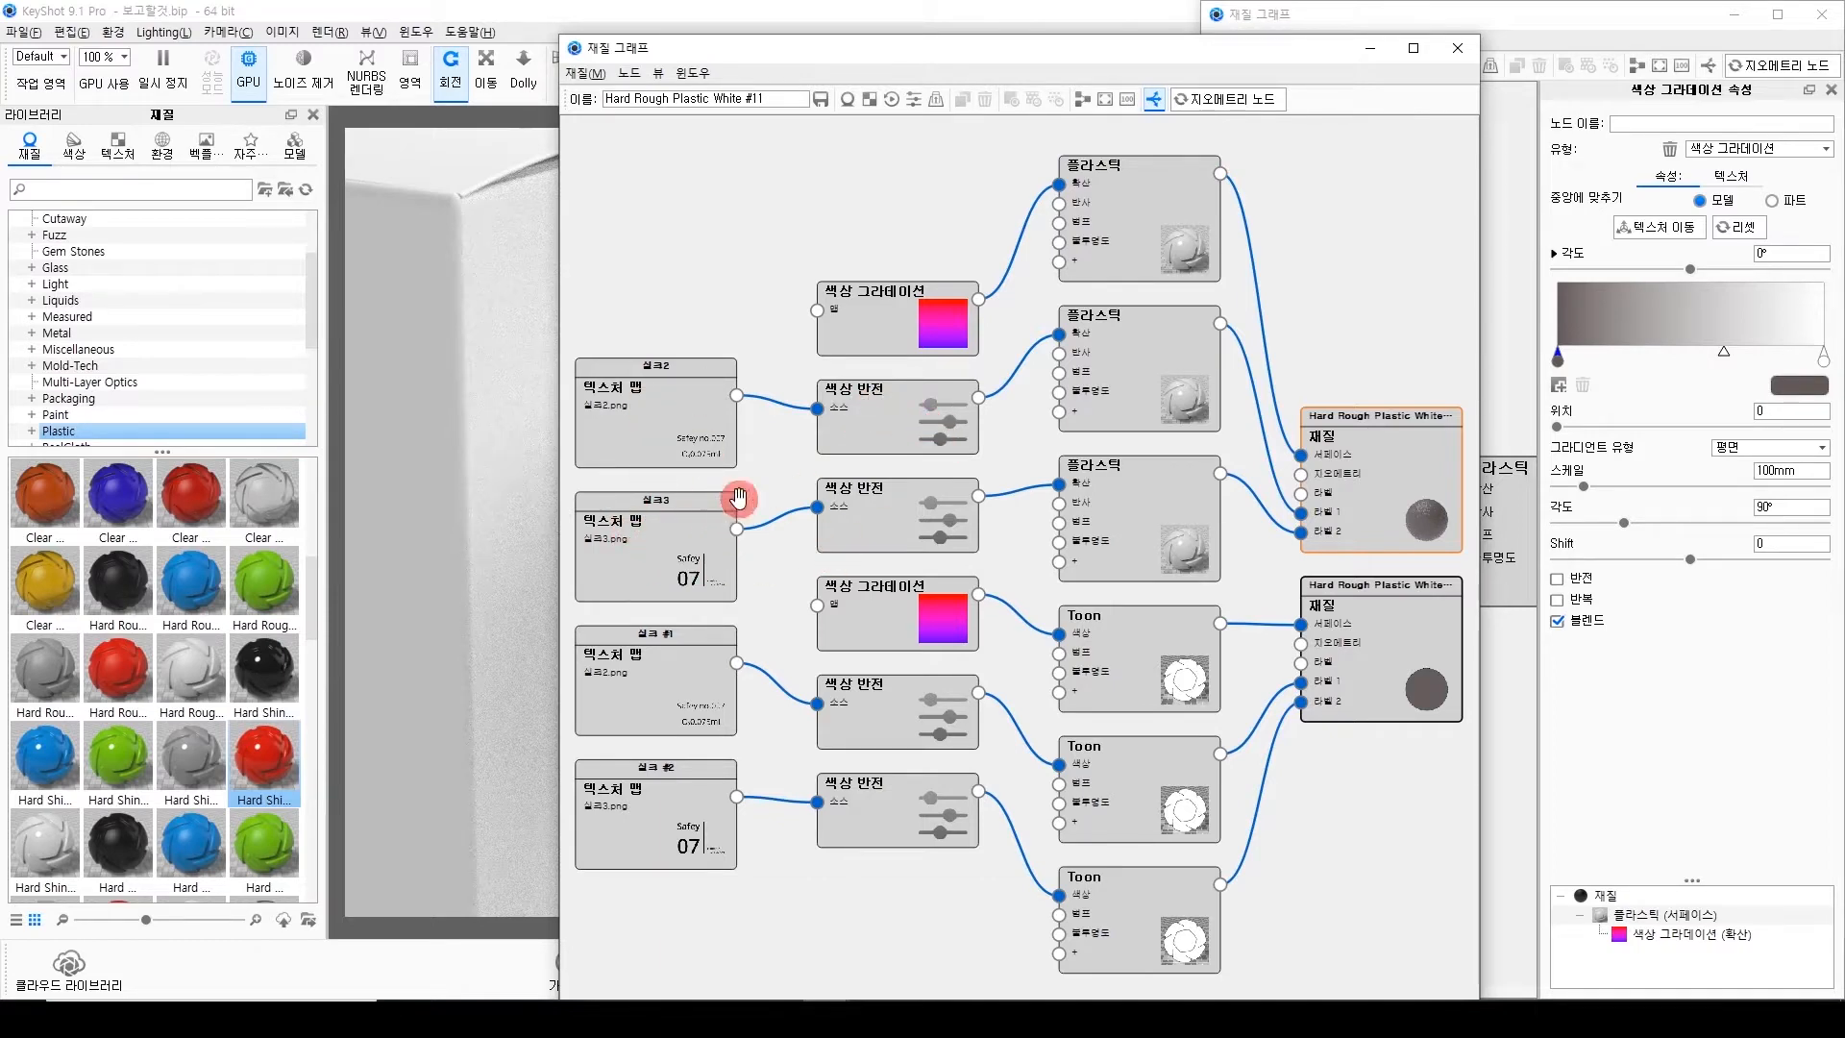
pyautogui.click(1474, 50)
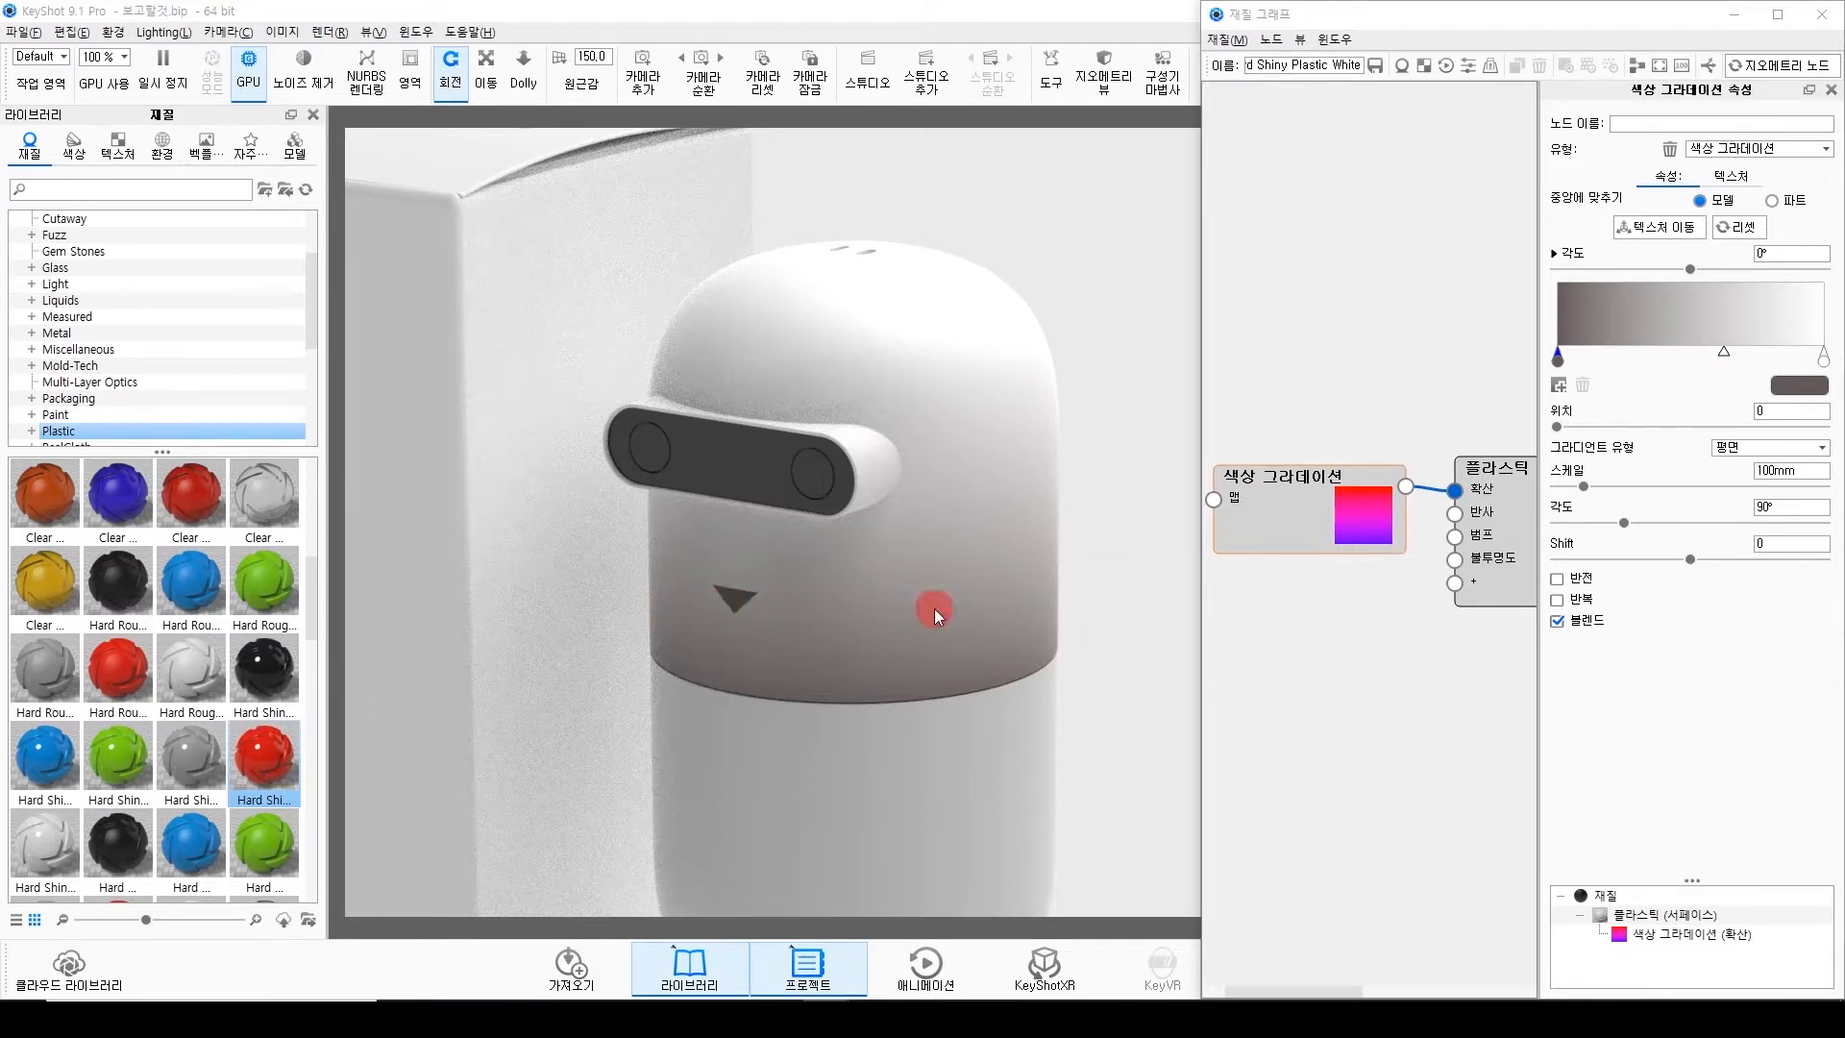
pyautogui.click(1819, 15)
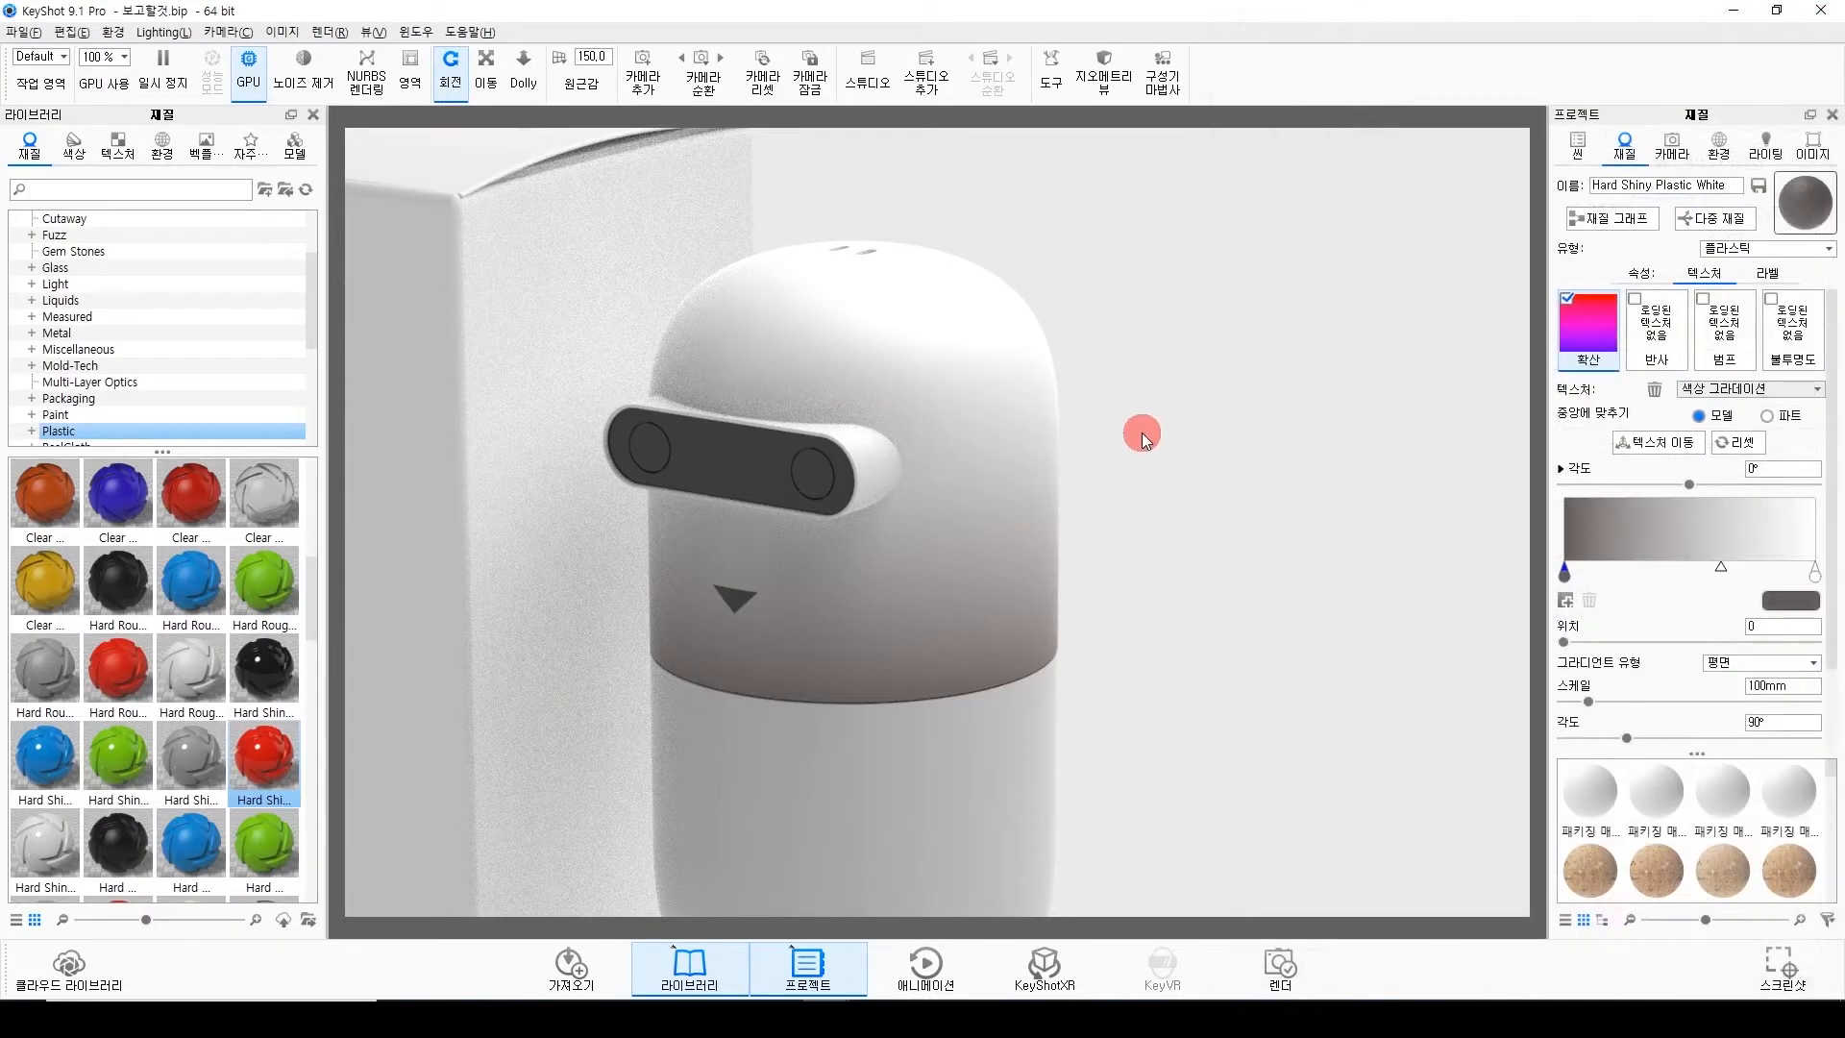
# Test a 500 mm scale on the upper body's gradient and reduce it to 229 mm.
pyautogui.scroll(-5, 1141, 428)
pyautogui.moveTo(1189, 615); pyautogui.dragTo(1286, 581)
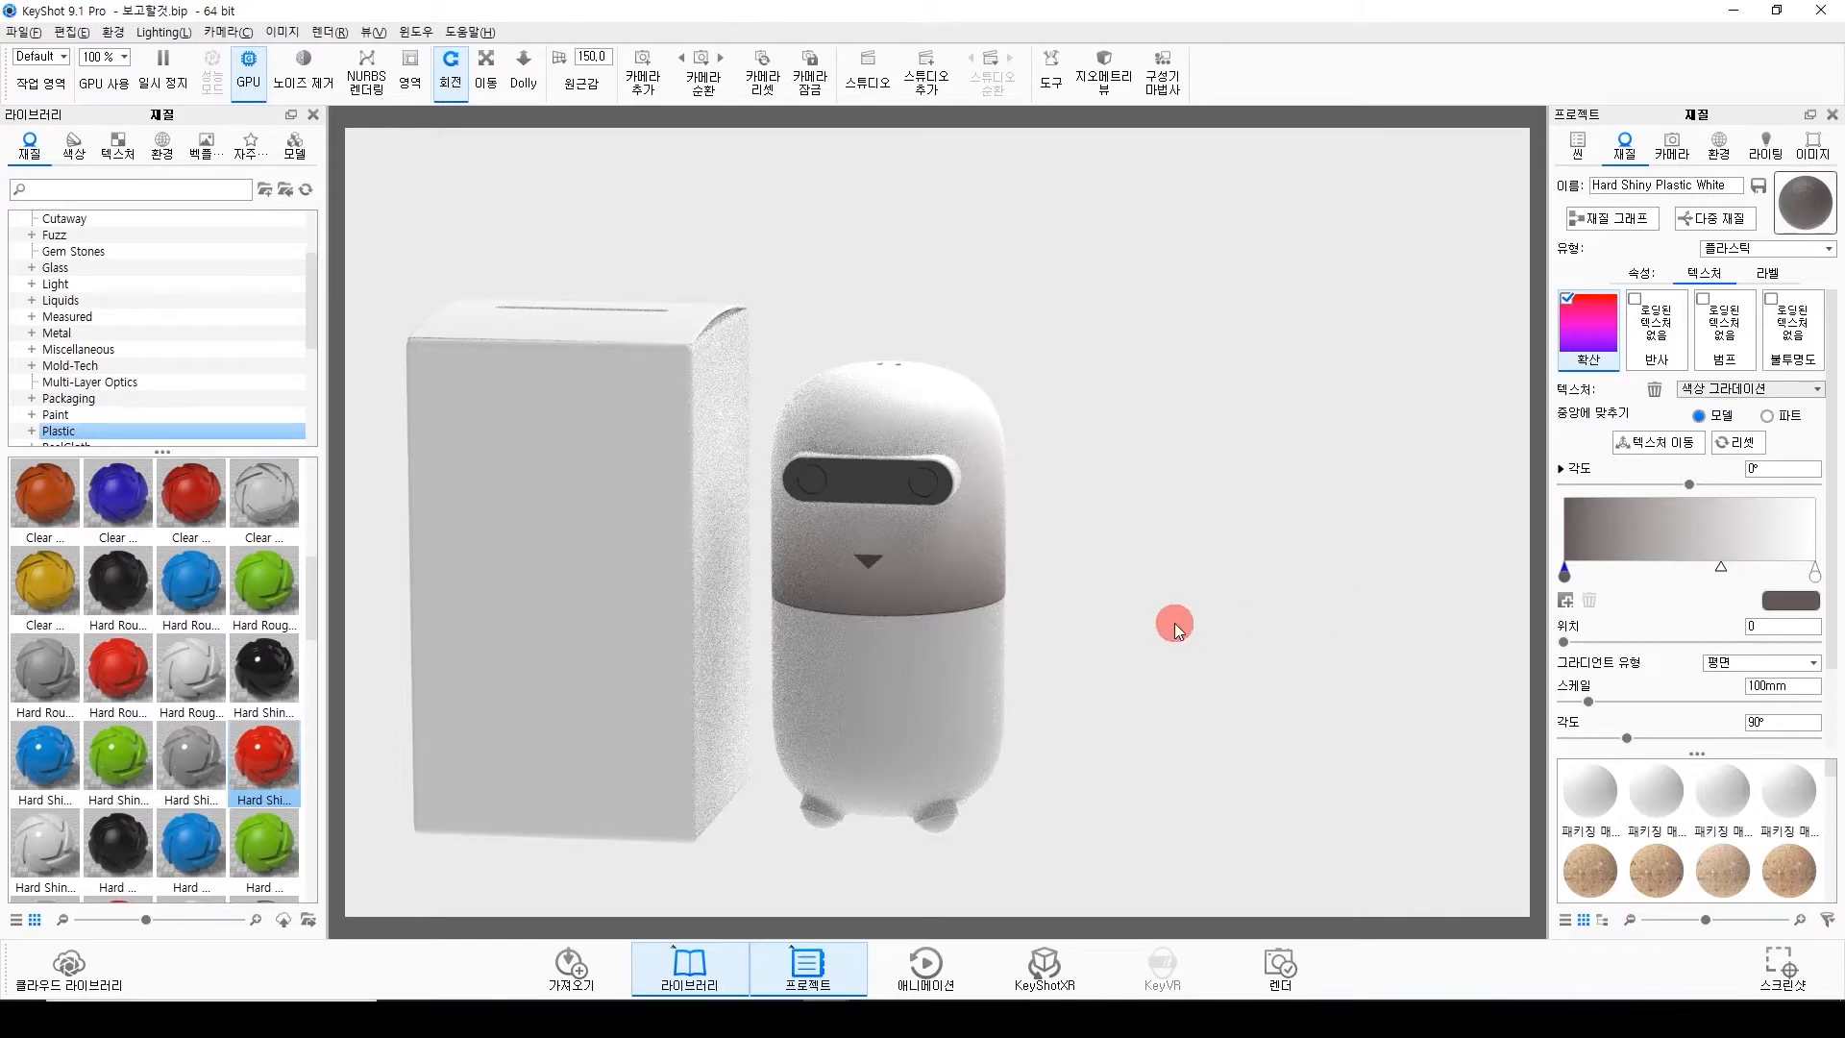
pyautogui.scroll(5, 1095, 613)
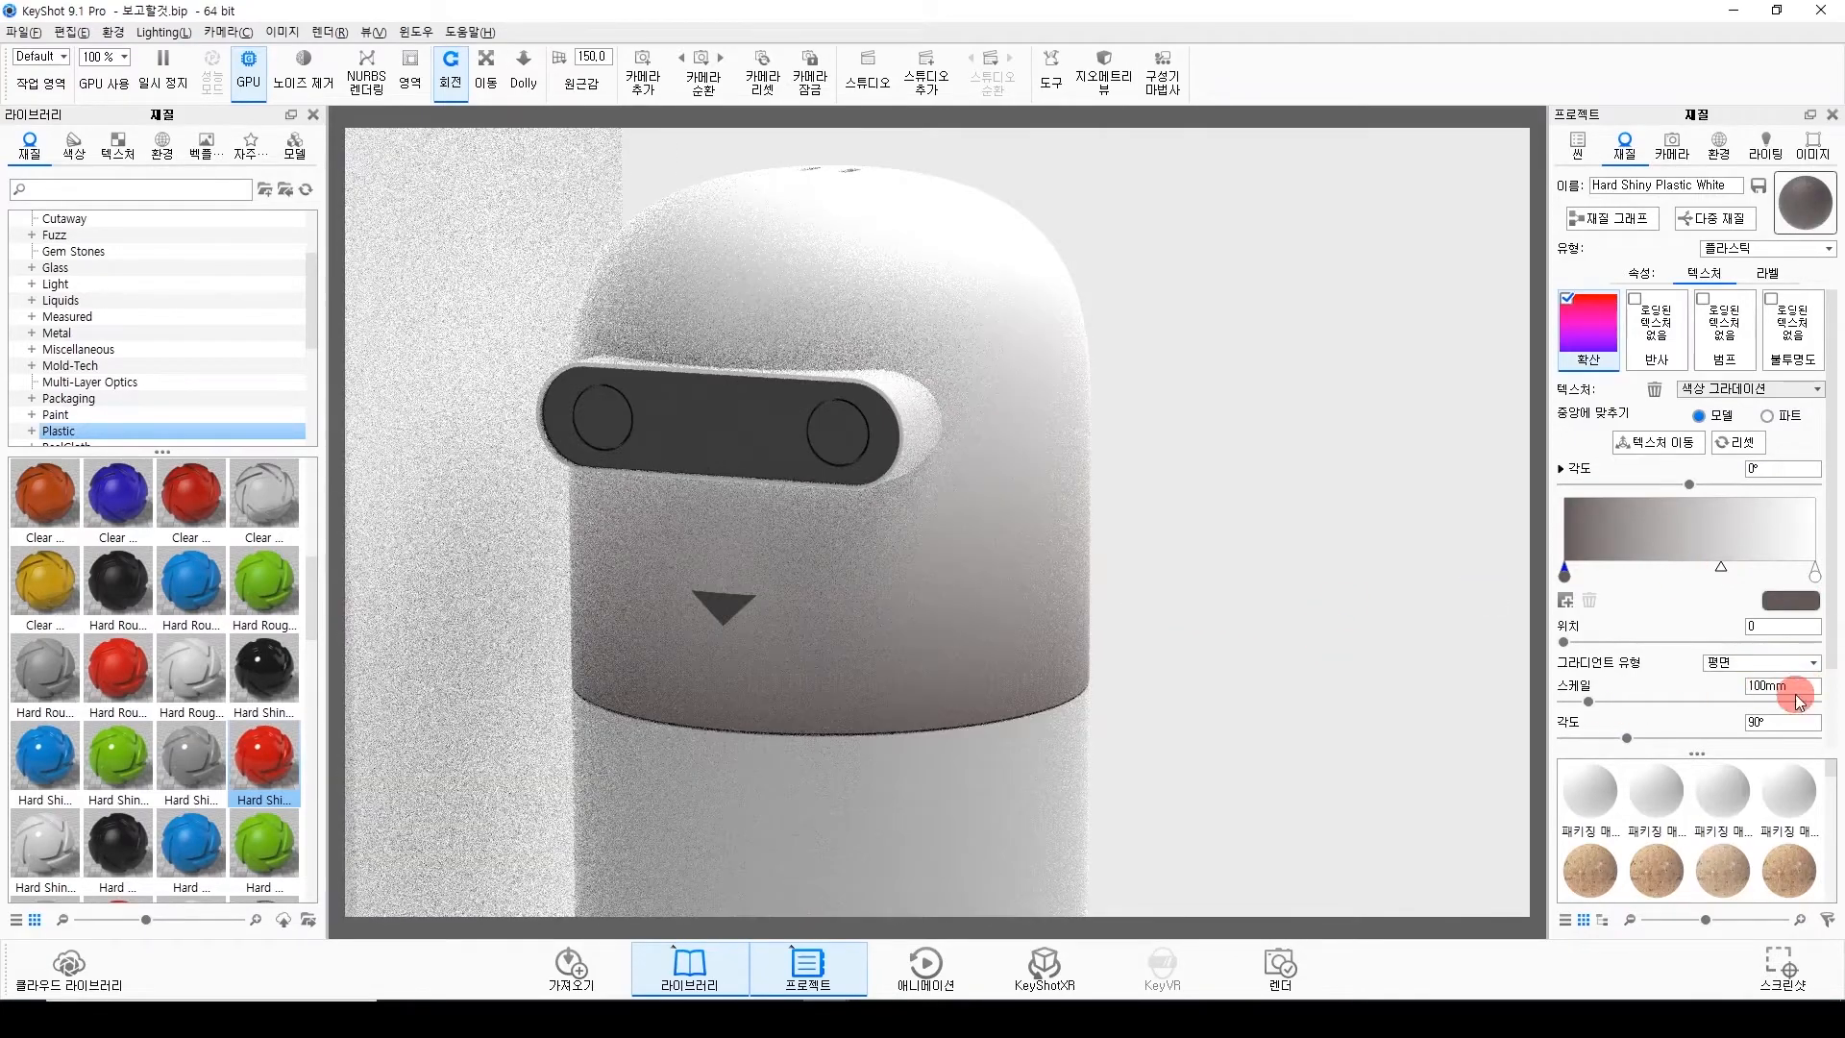
pyautogui.scroll(-5, 902, 577)
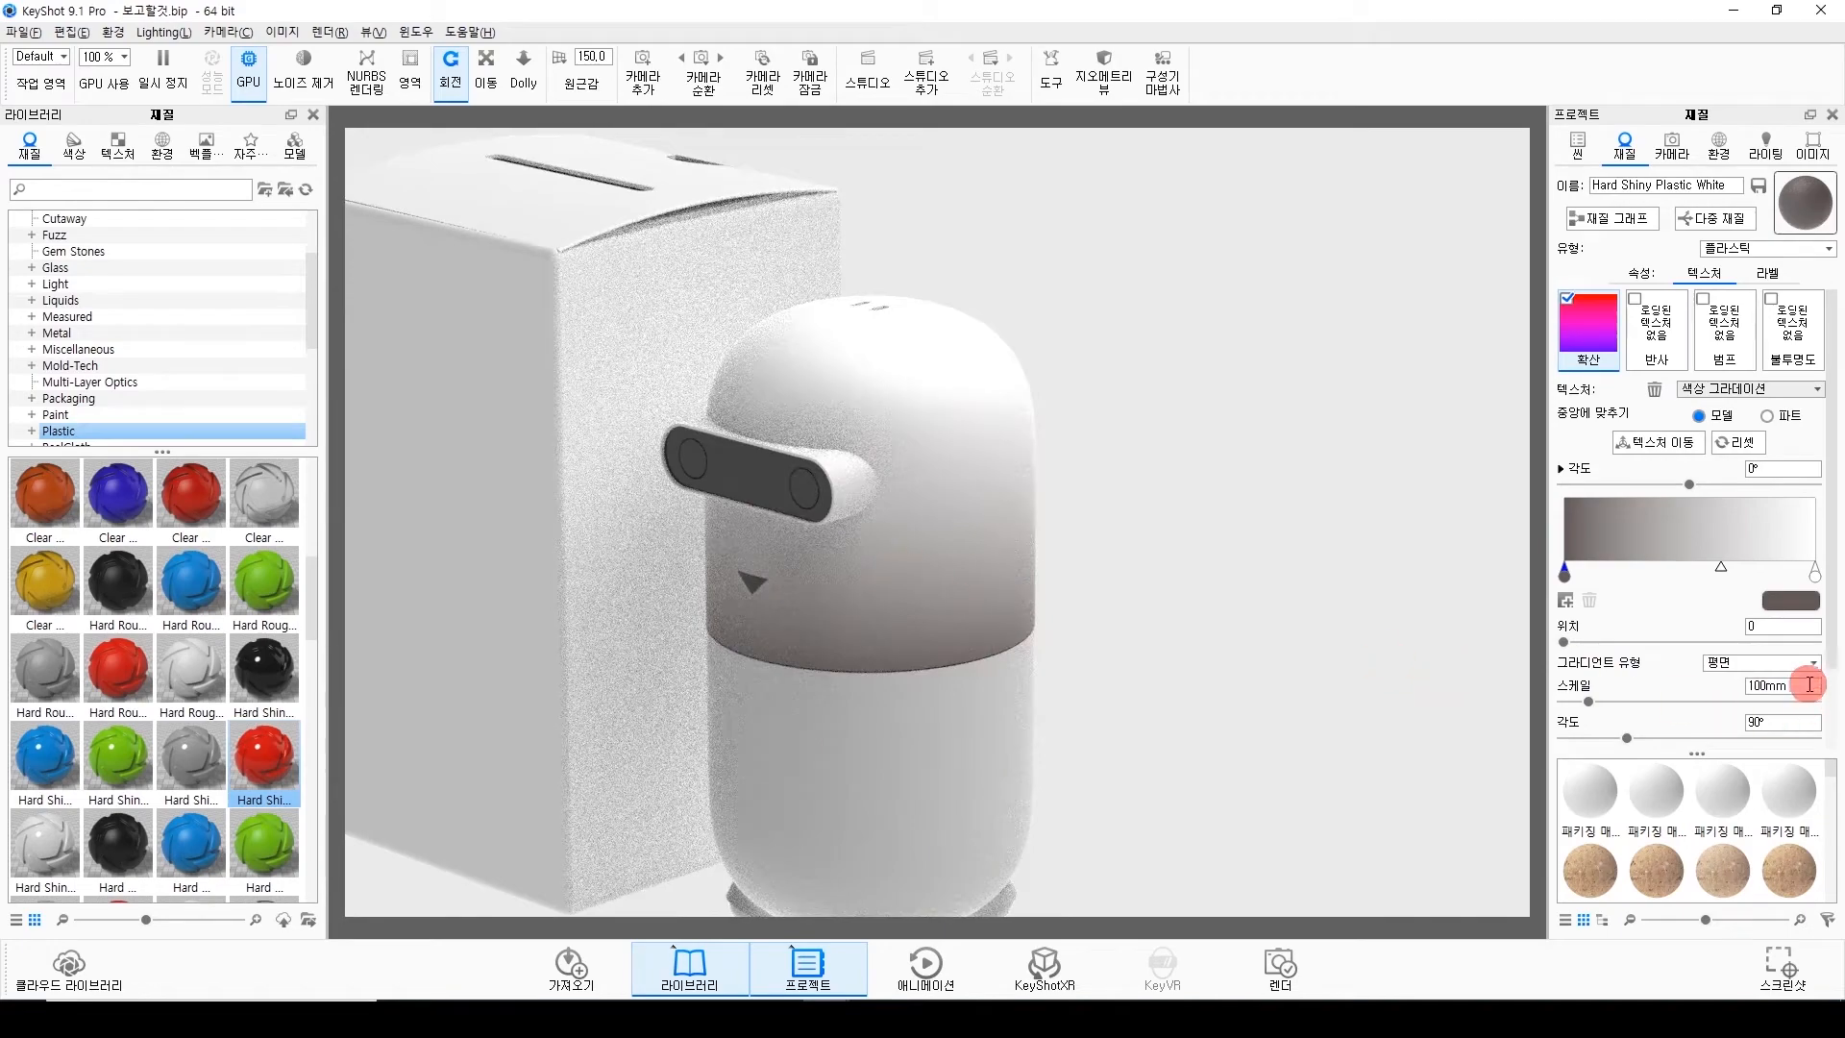
pyautogui.click(1780, 685)
pyautogui.write('500')
pyautogui.press('Return')
pyautogui.moveTo(1350, 626); pyautogui.dragTo(1243, 621)
pyautogui.moveTo(1688, 702); pyautogui.dragTo(1624, 712)
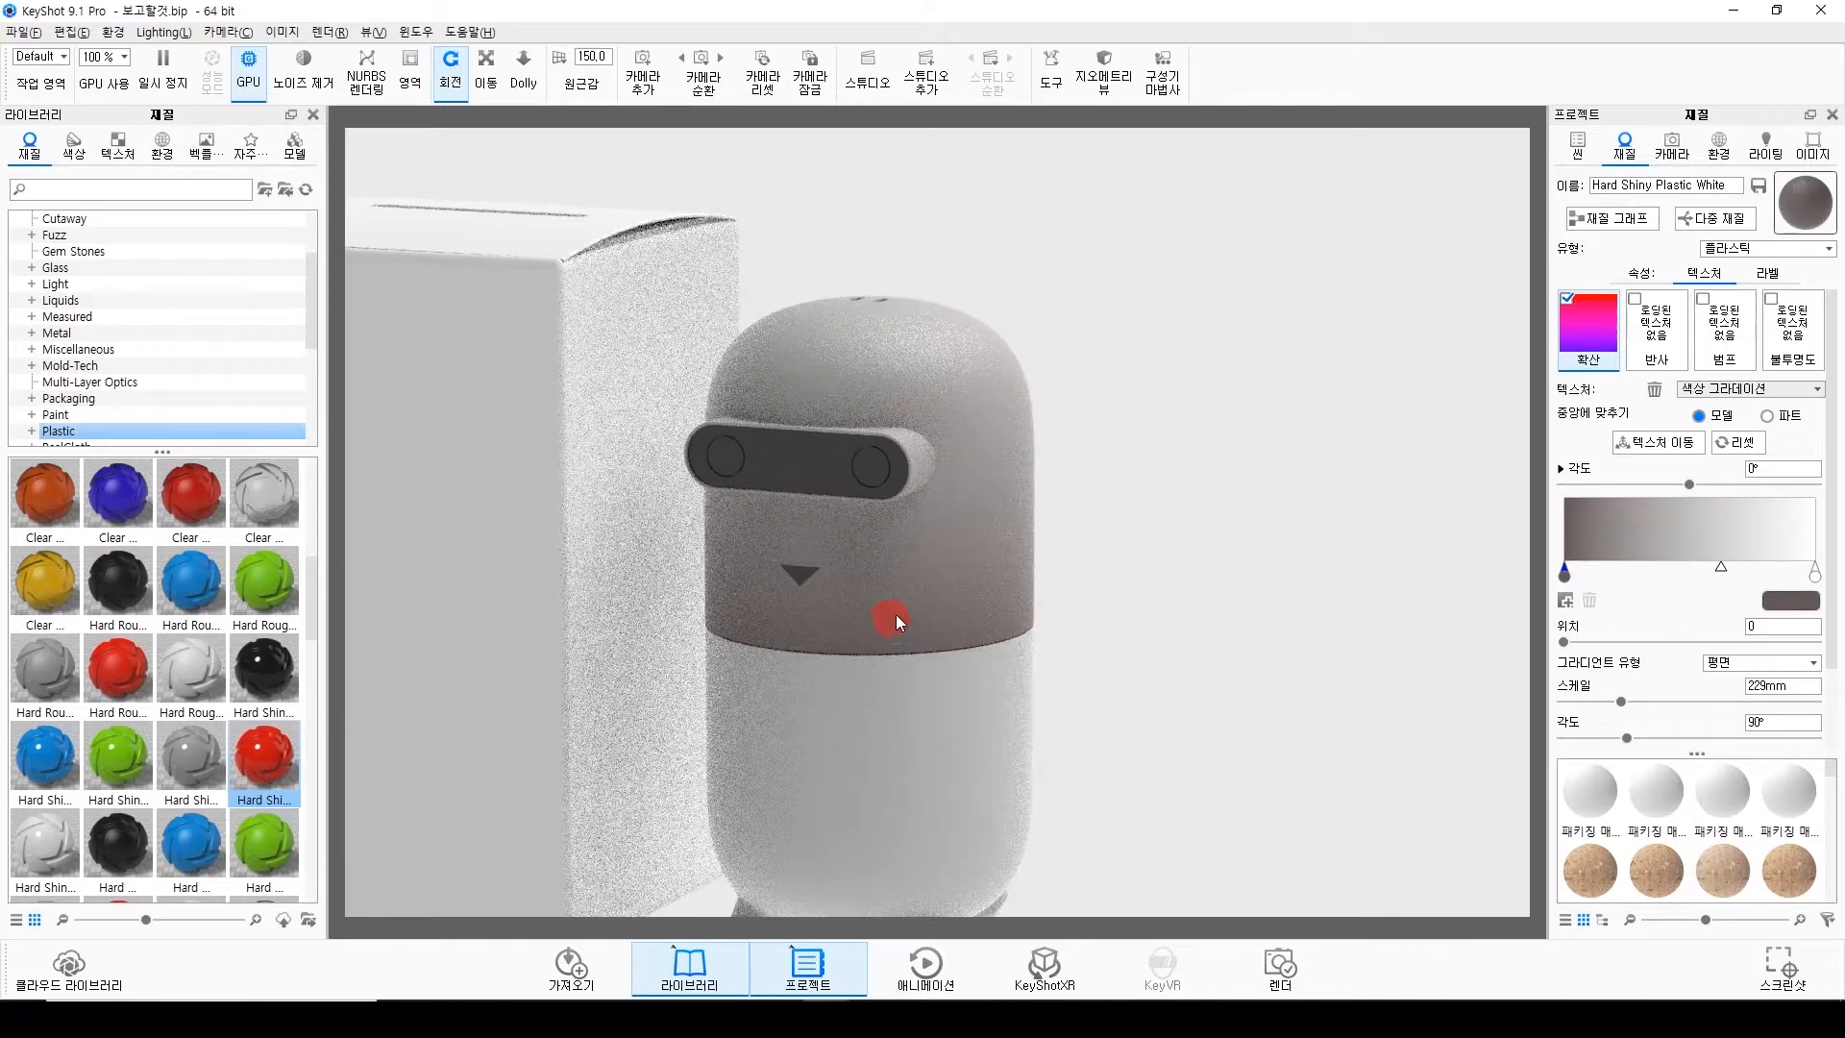
# Set the triangular mouth's Hard Shiny Plastic Black material to roughness 0.2 and a light grey diffuse color, #E2E2E2.
pyautogui.moveTo(913, 684); pyautogui.dragTo(863, 436)
pyautogui.scroll(5, 879, 396)
pyautogui.scroll(3, 851, 379)
pyautogui.moveTo(827, 365); pyautogui.dragTo(786, 388)
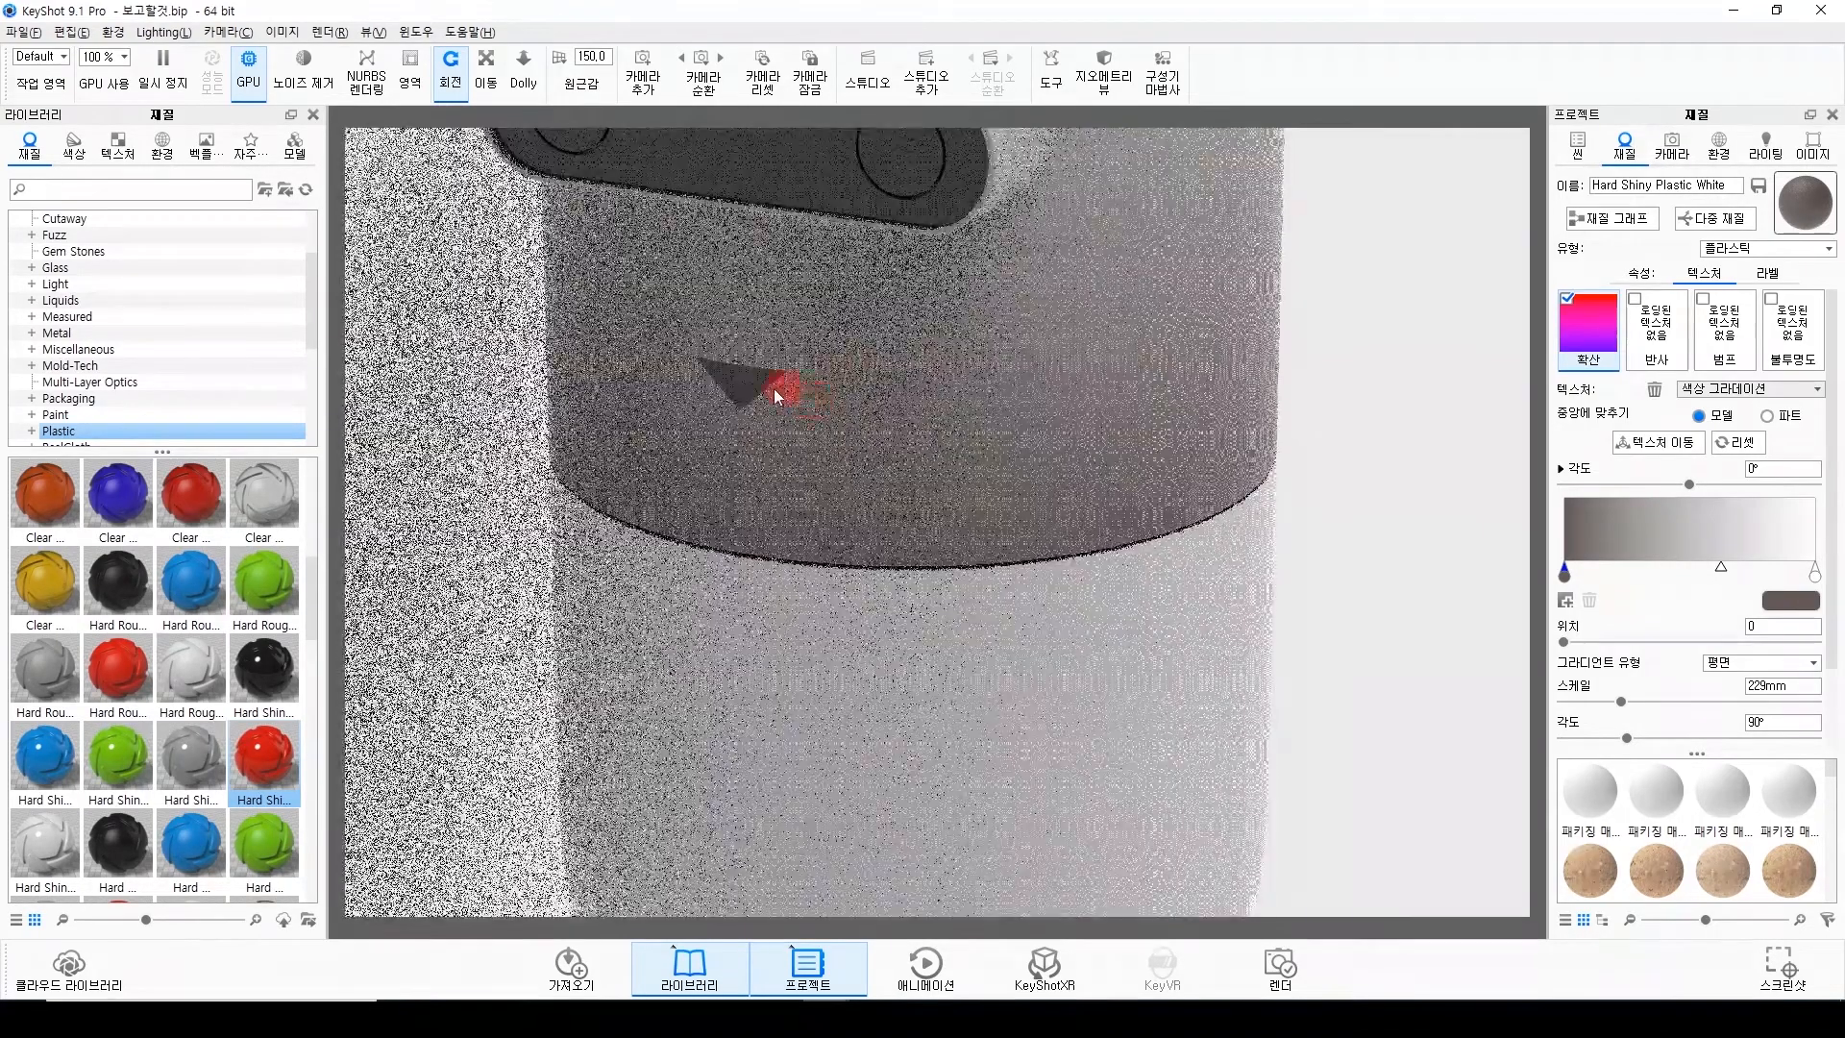
pyautogui.doubleClick(736, 385)
pyautogui.moveTo(1779, 357); pyautogui.dragTo(1661, 363)
pyautogui.write('0.2')
pyautogui.press('Return')
pyautogui.click(1802, 301)
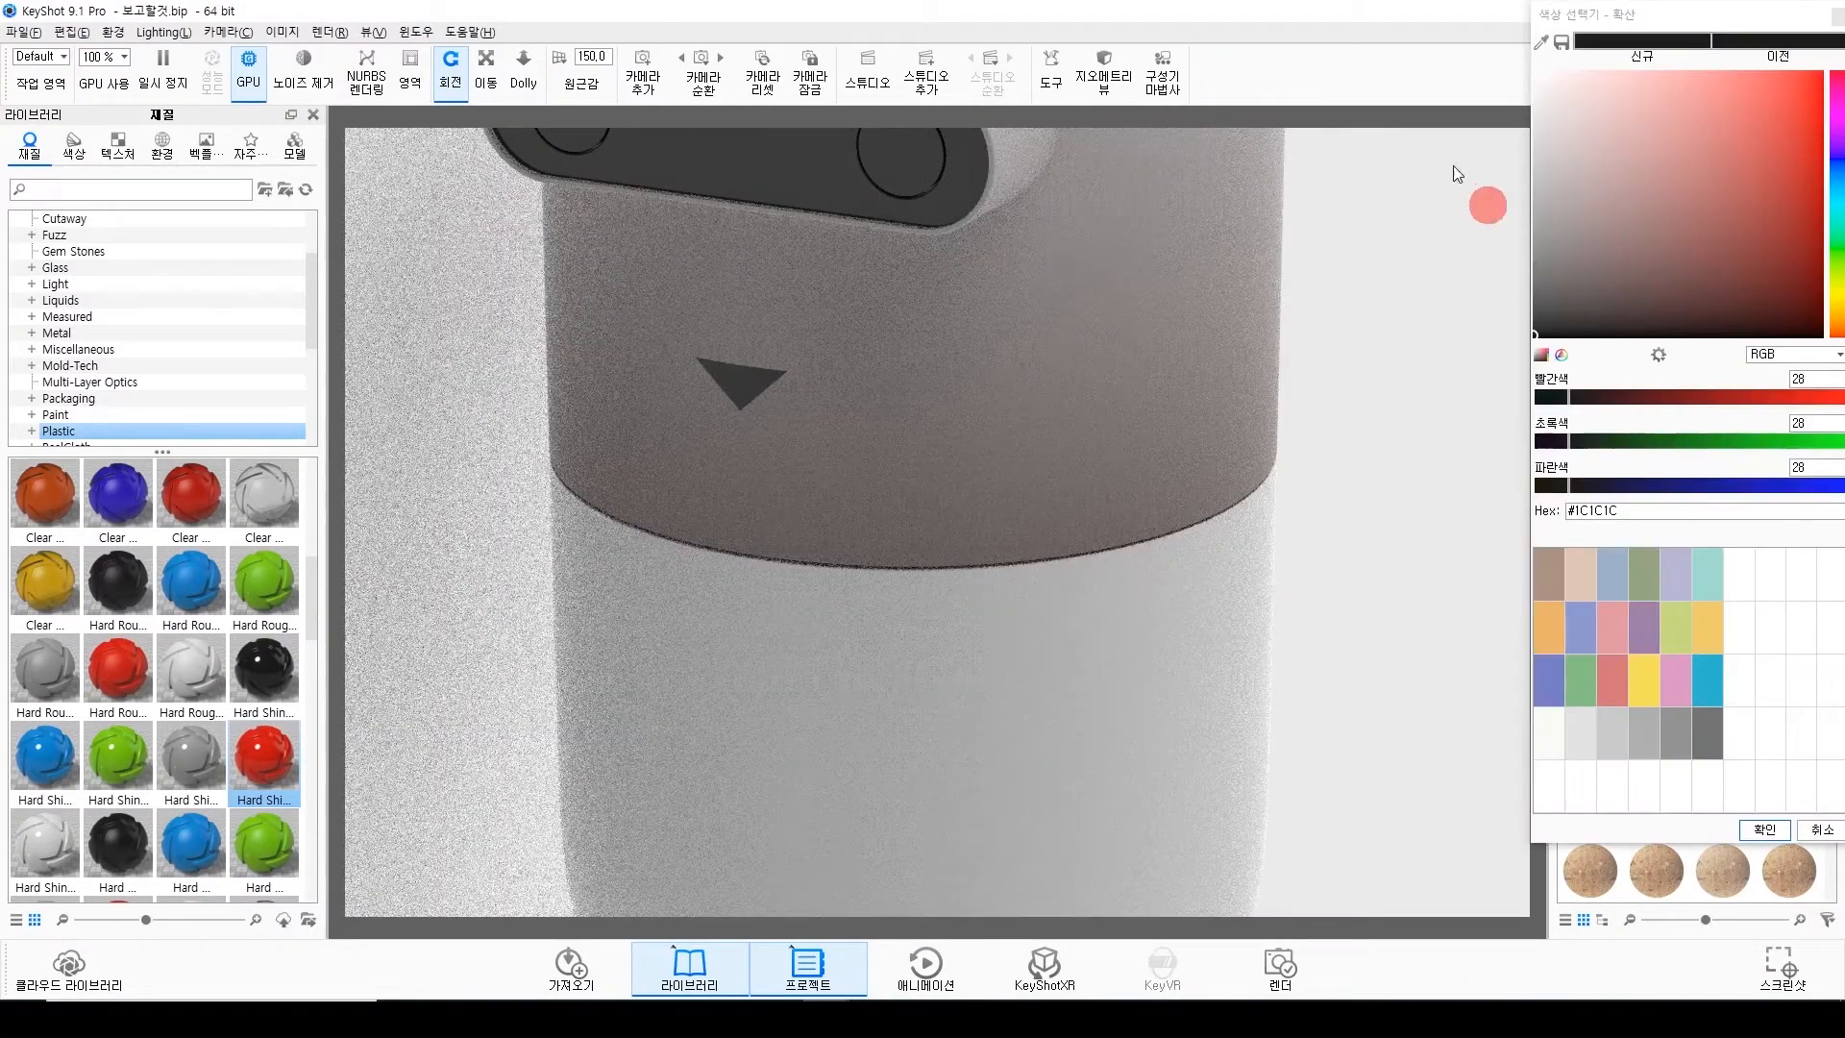
pyautogui.click(1582, 745)
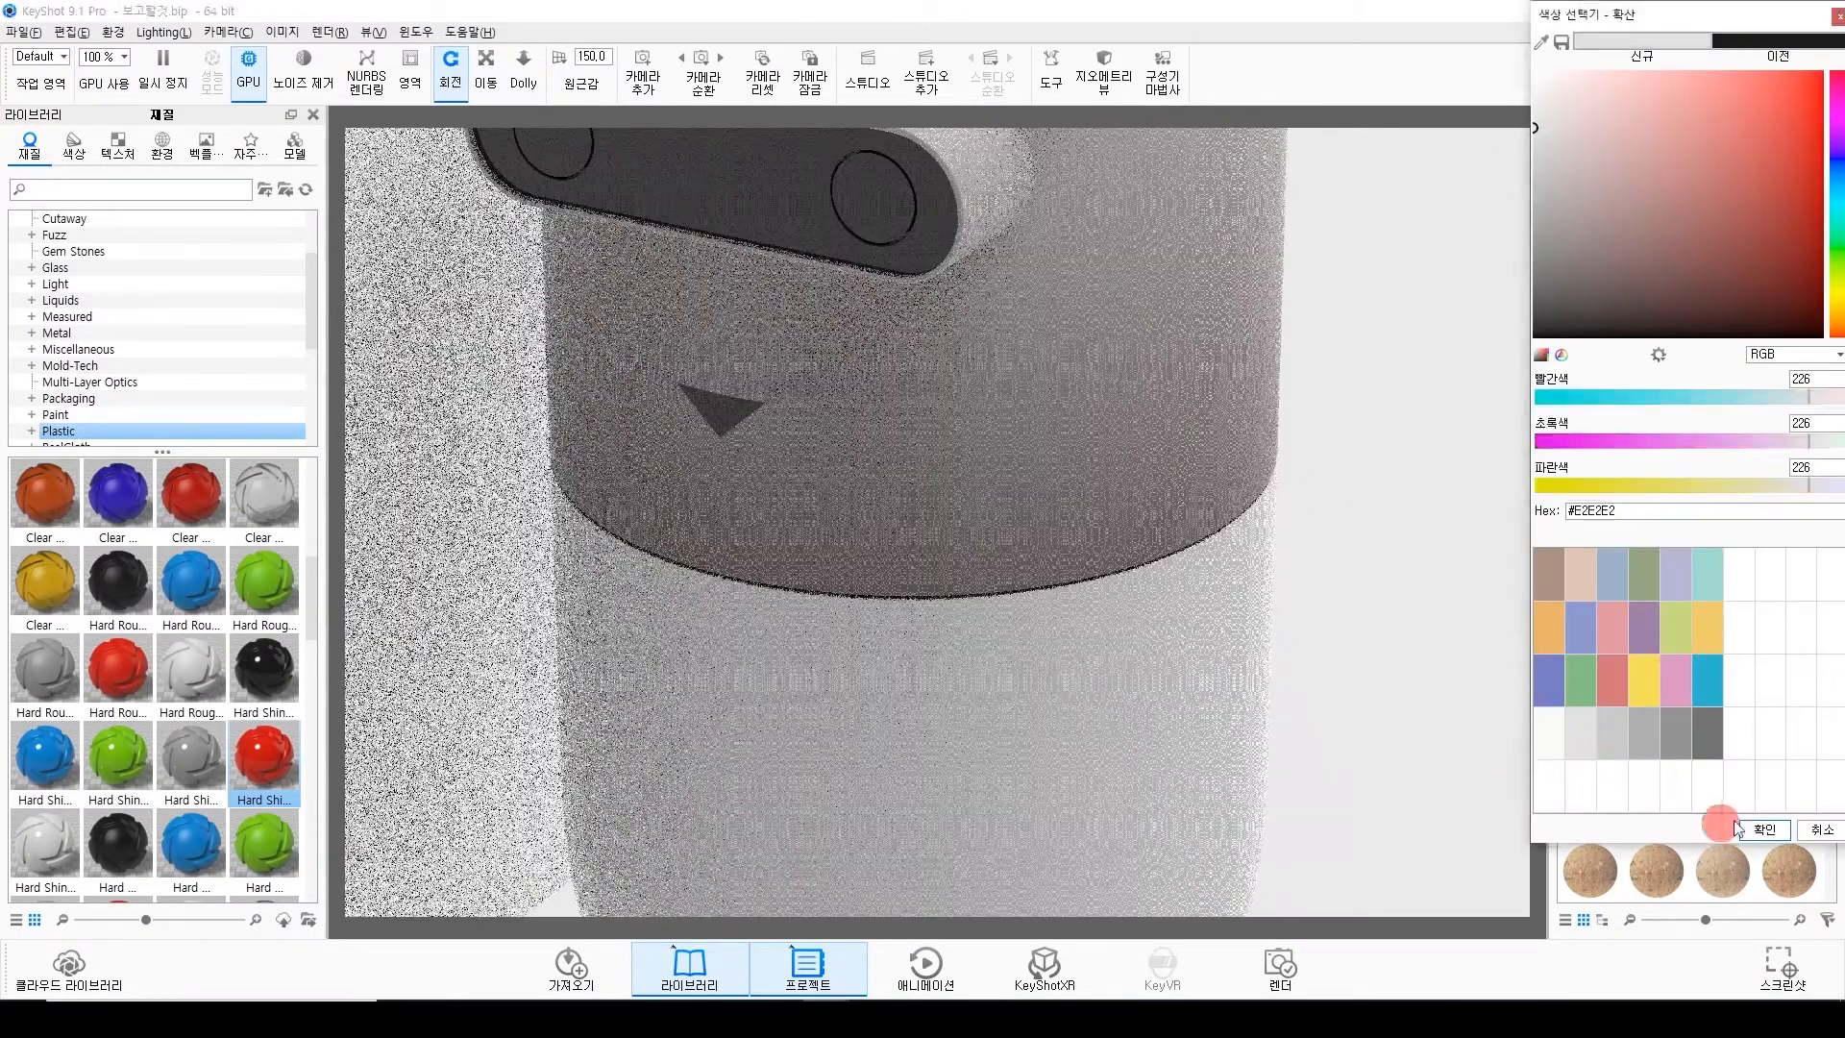
pyautogui.click(1764, 828)
# Set the roughness of the vertical strip's Hard Shiny Plastic Grey #2 material to 0.2.
pyautogui.moveTo(1063, 603); pyautogui.dragTo(1026, 524)
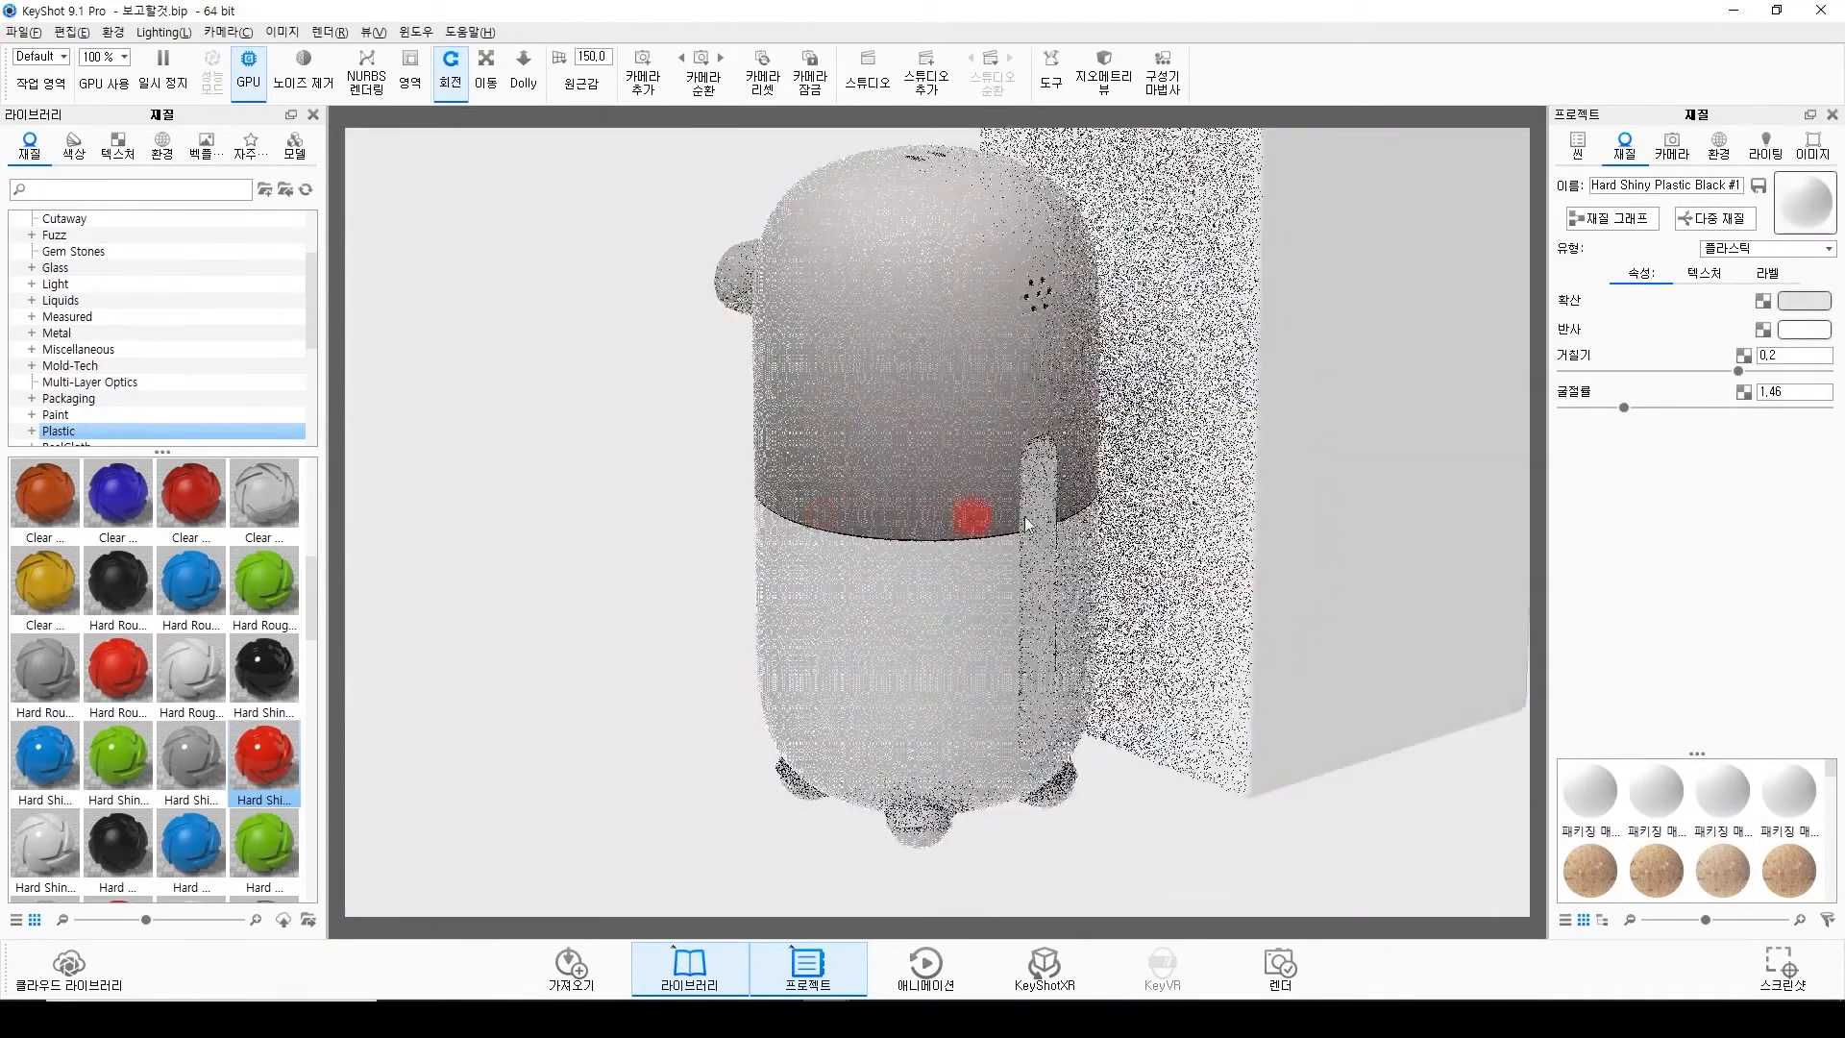
pyautogui.doubleClick(1049, 509)
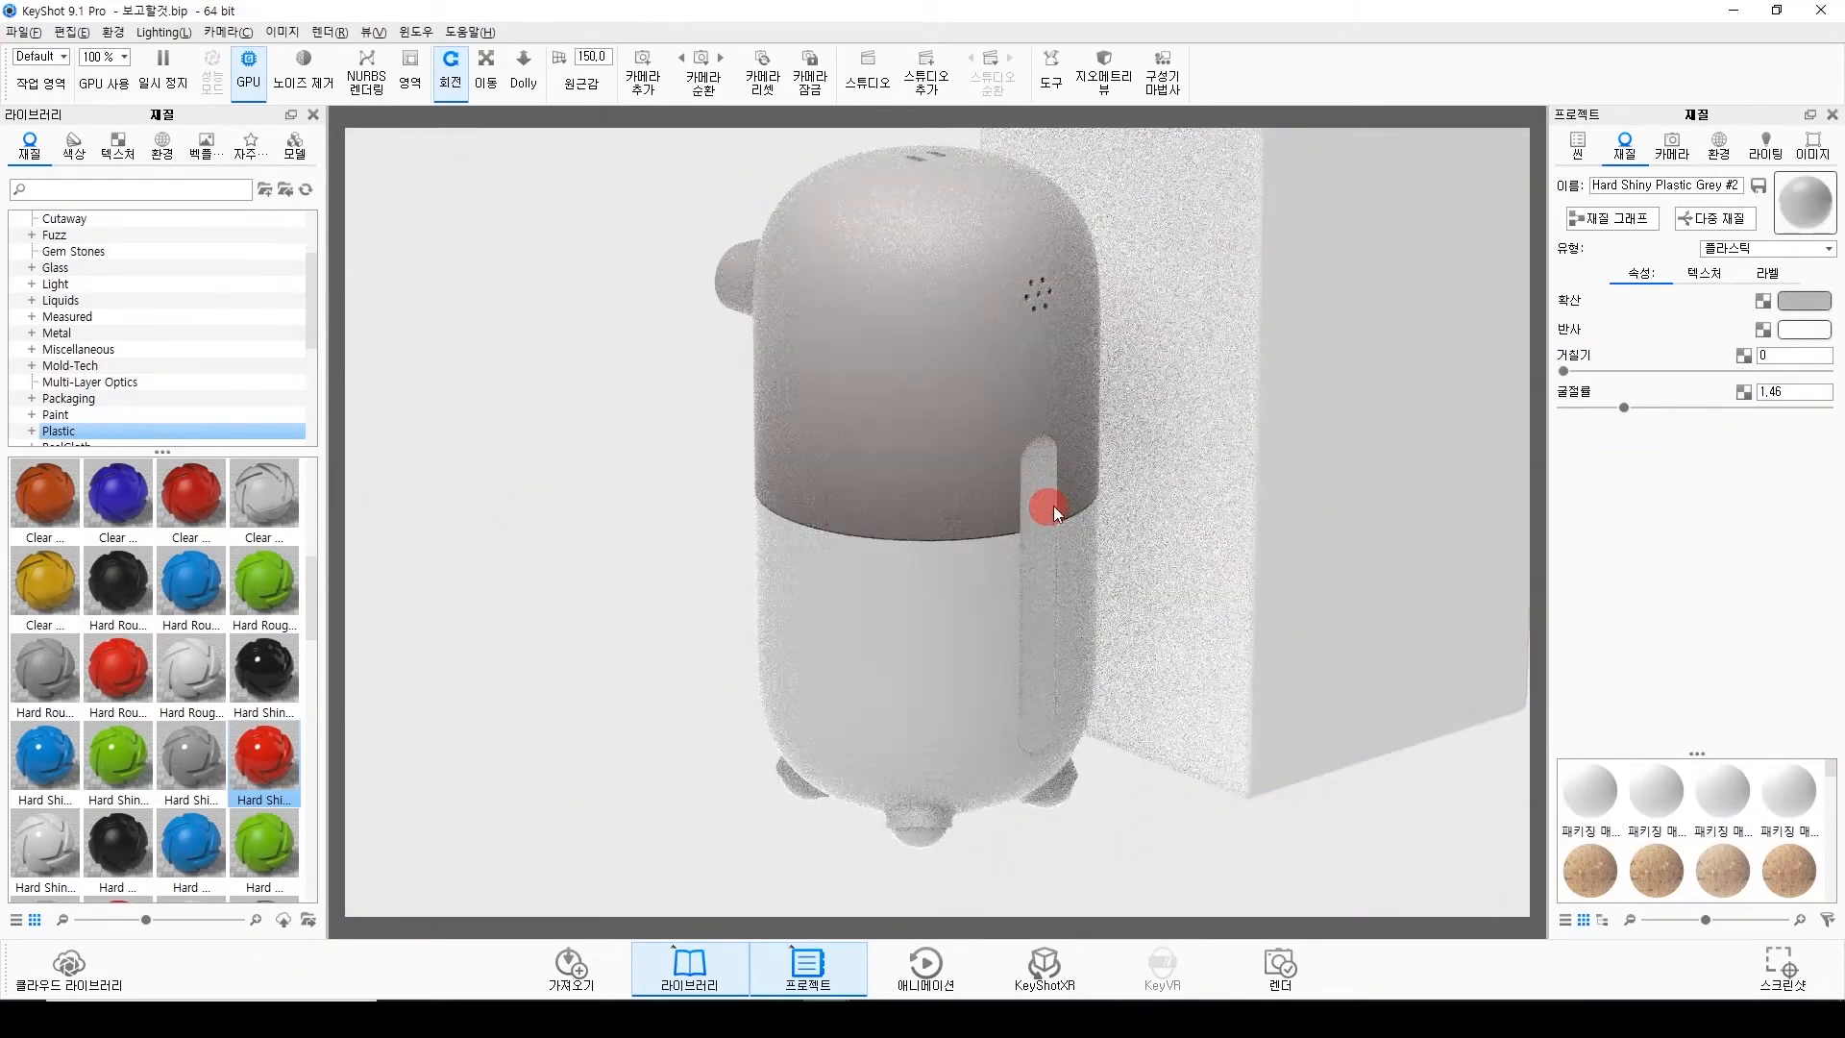
pyautogui.write('2')
pyautogui.press('Return')
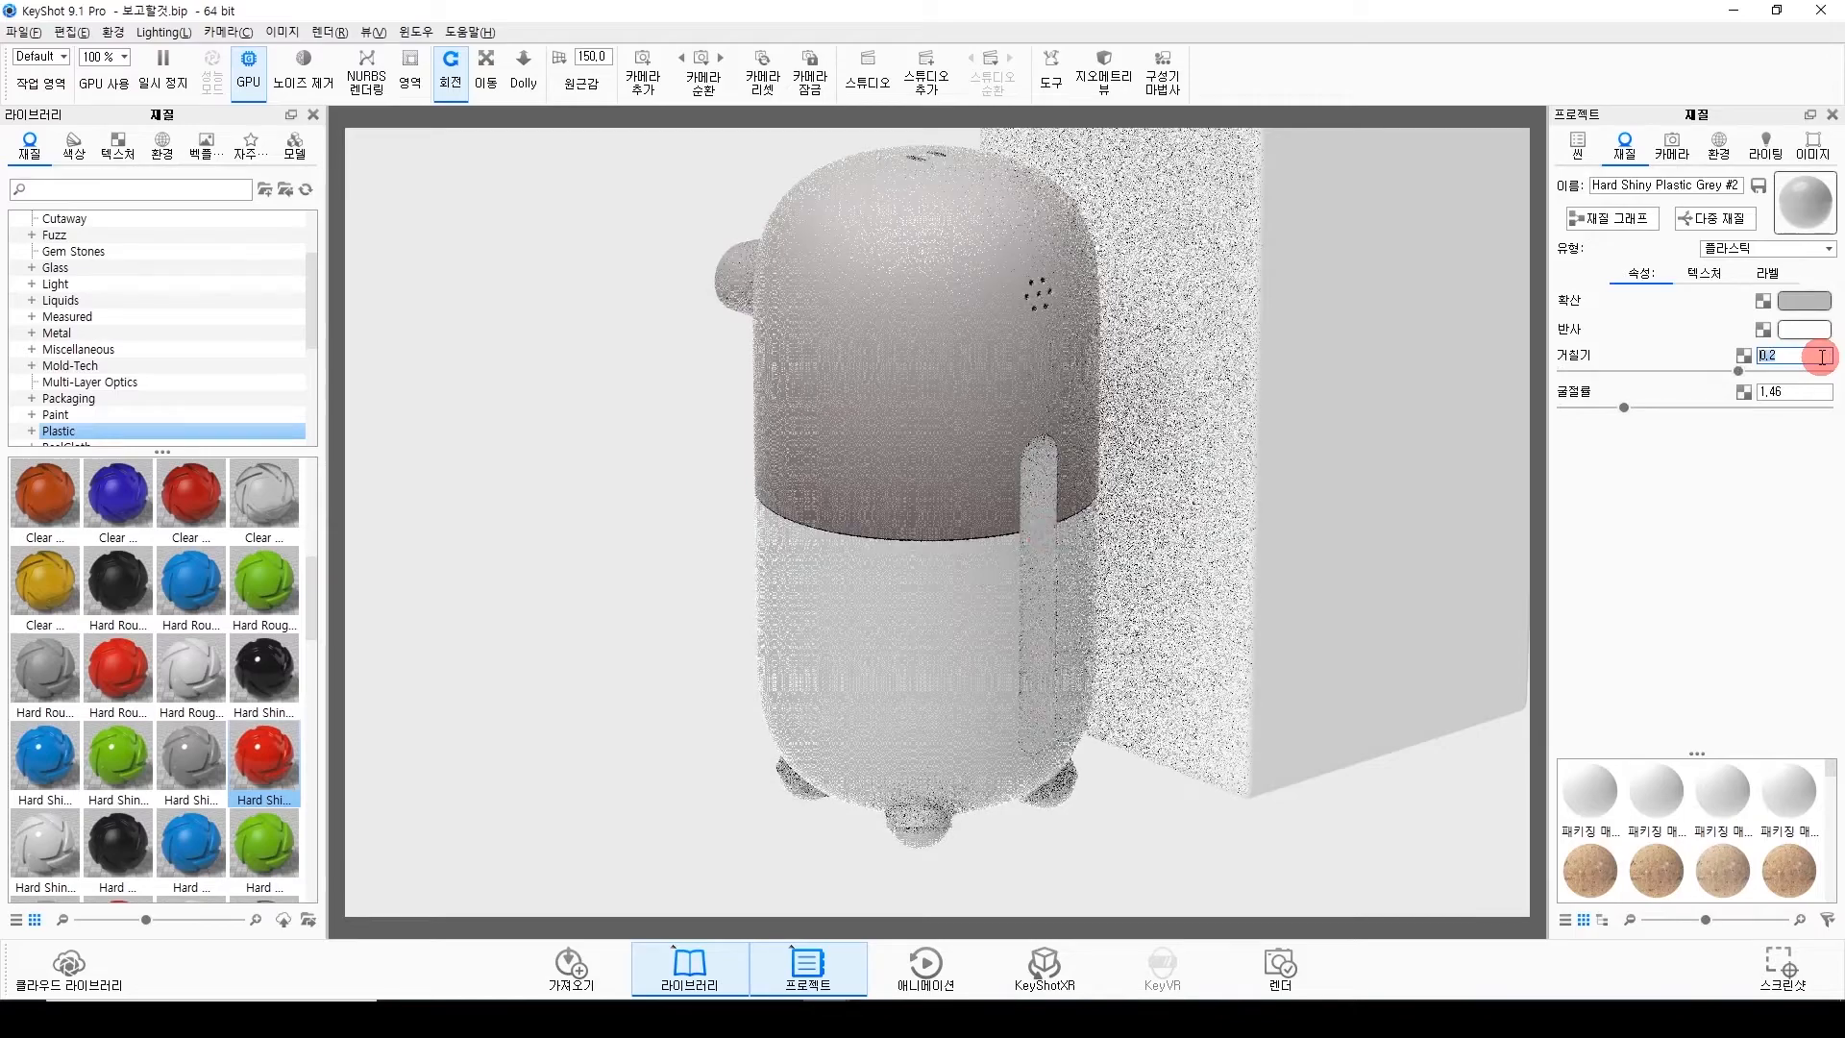
# Copy the hex code #645959 of the dark start color in the upper body's gradient.
pyautogui.moveTo(1374, 596); pyautogui.dragTo(621, 593)
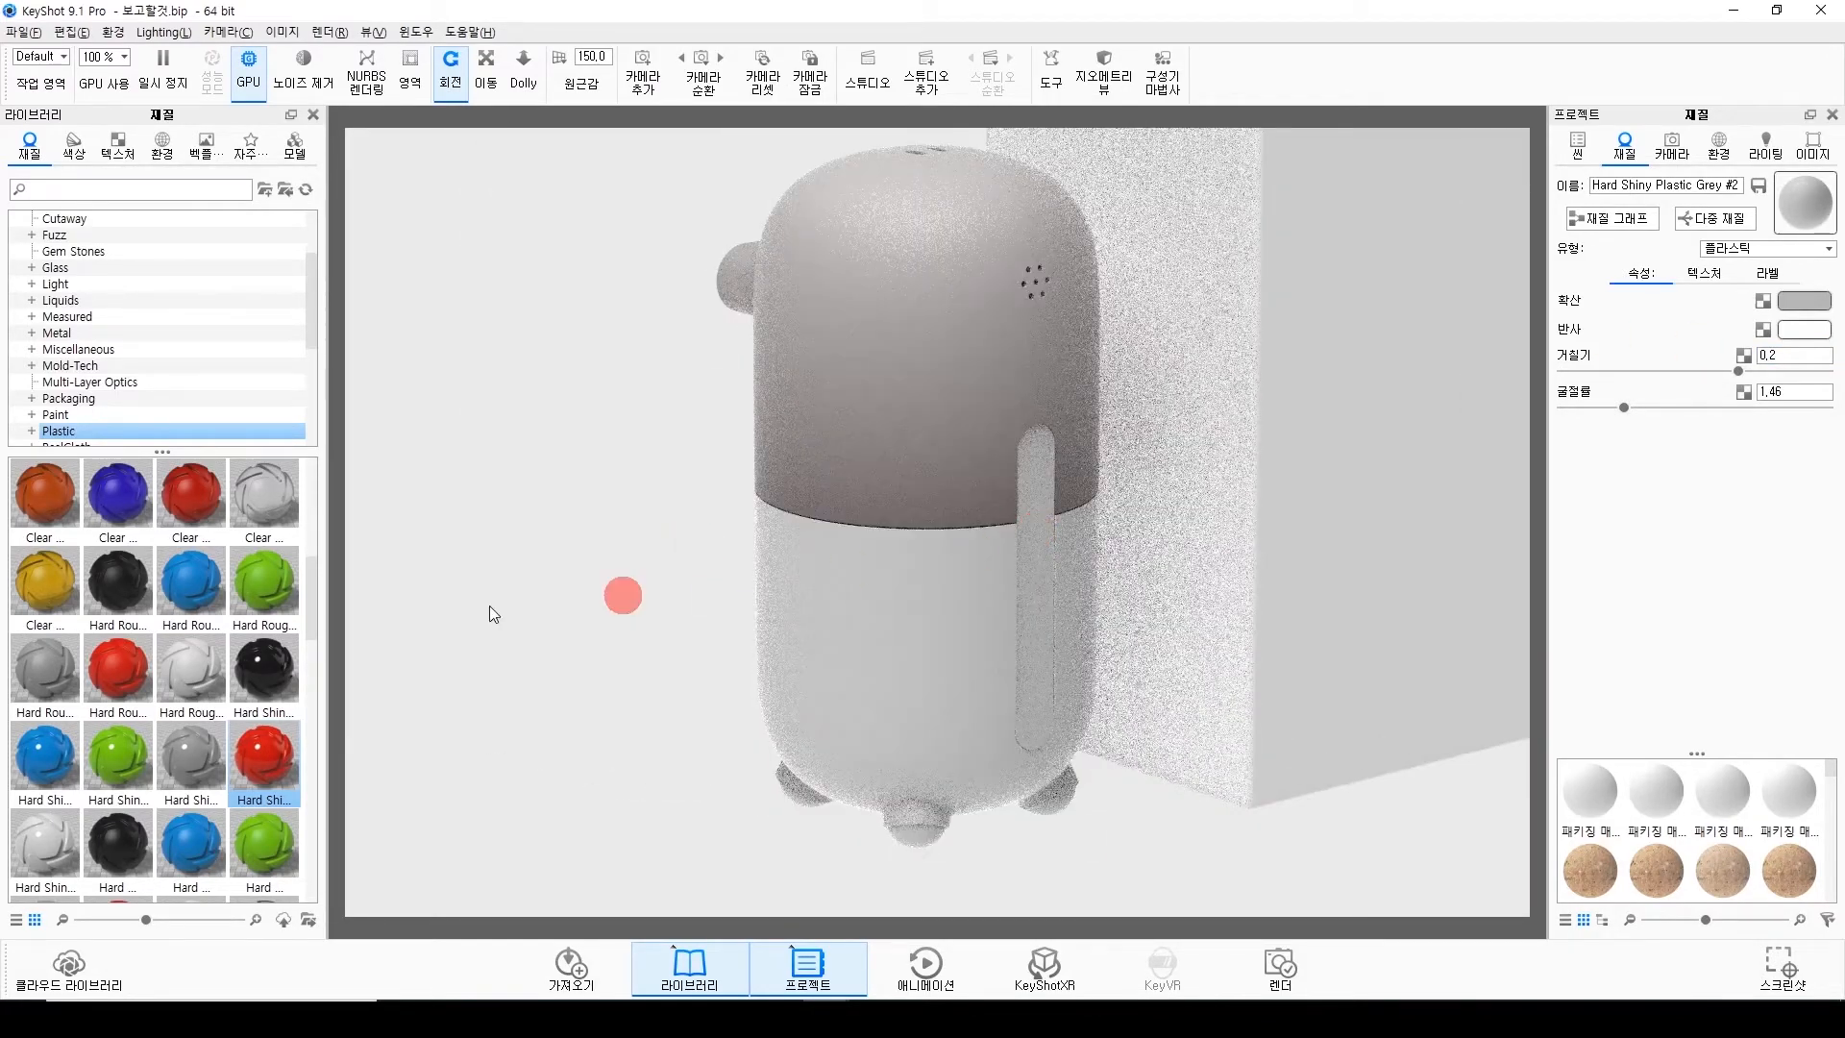
pyautogui.moveTo(437, 612); pyautogui.dragTo(921, 631)
pyautogui.scroll(5, 920, 632)
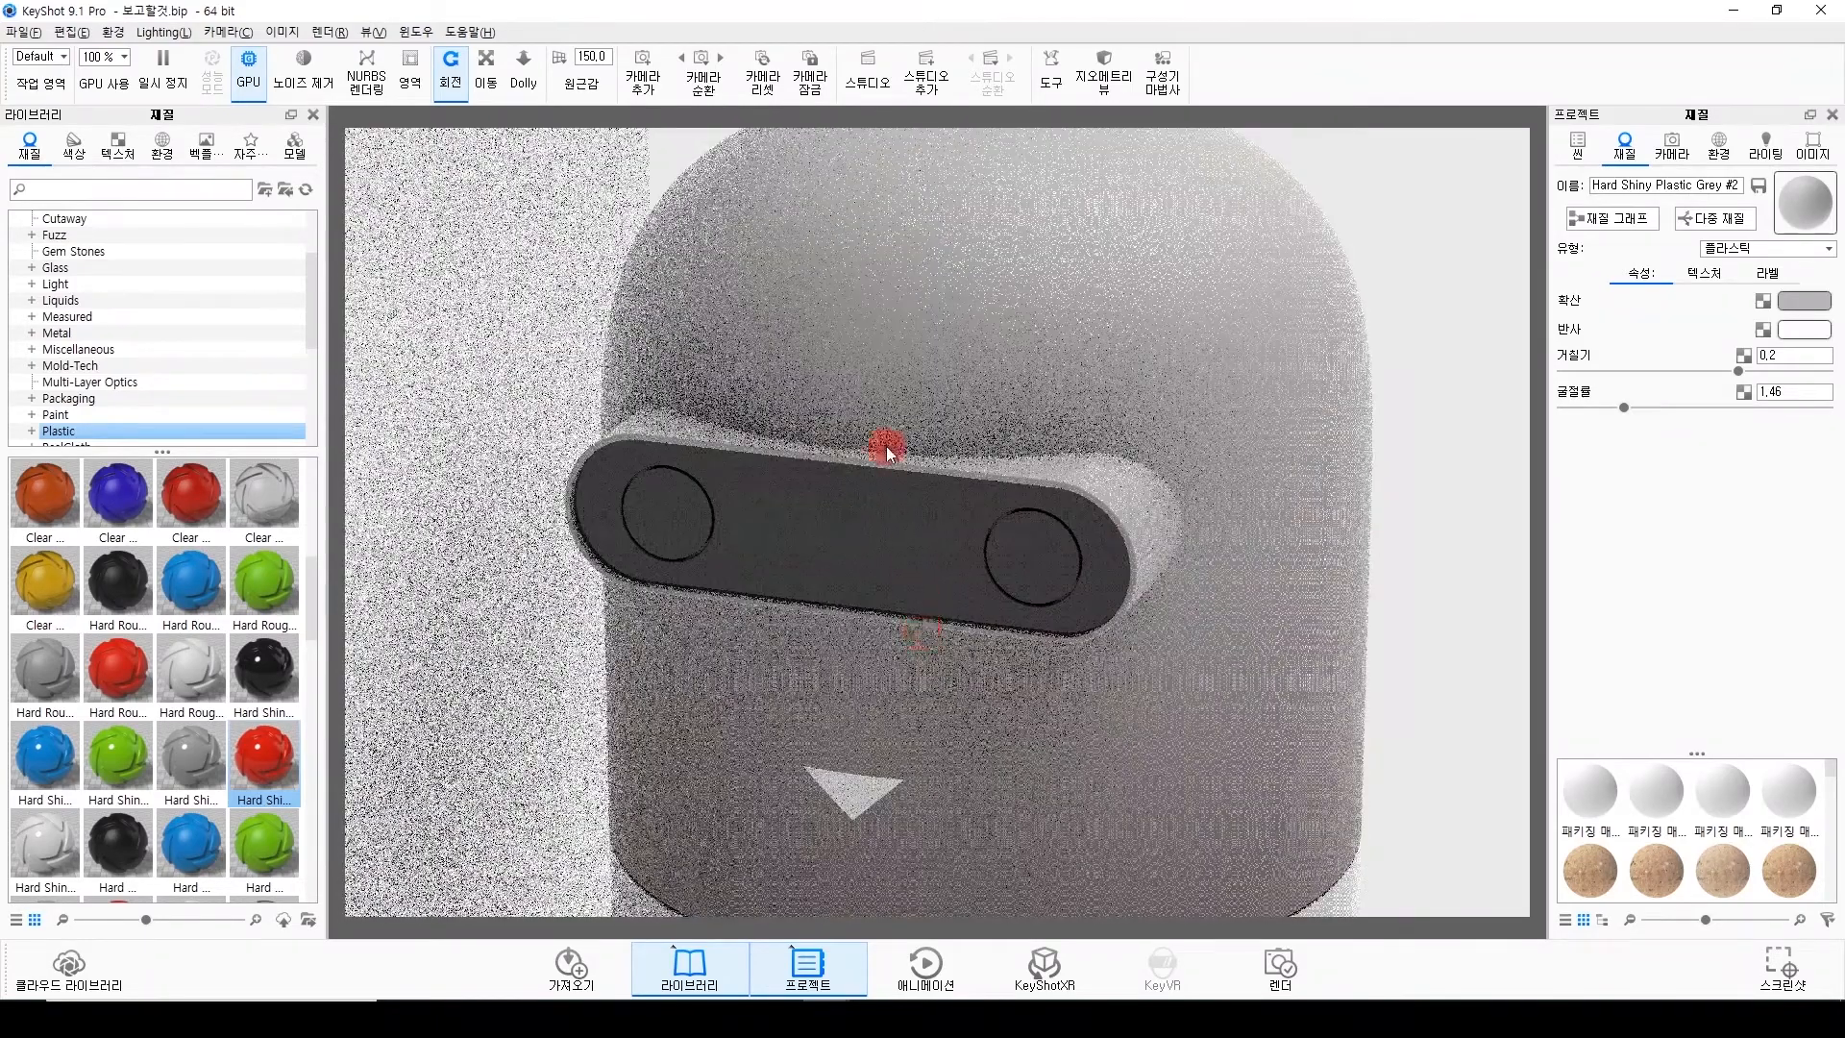
pyautogui.scroll(1, 867, 498)
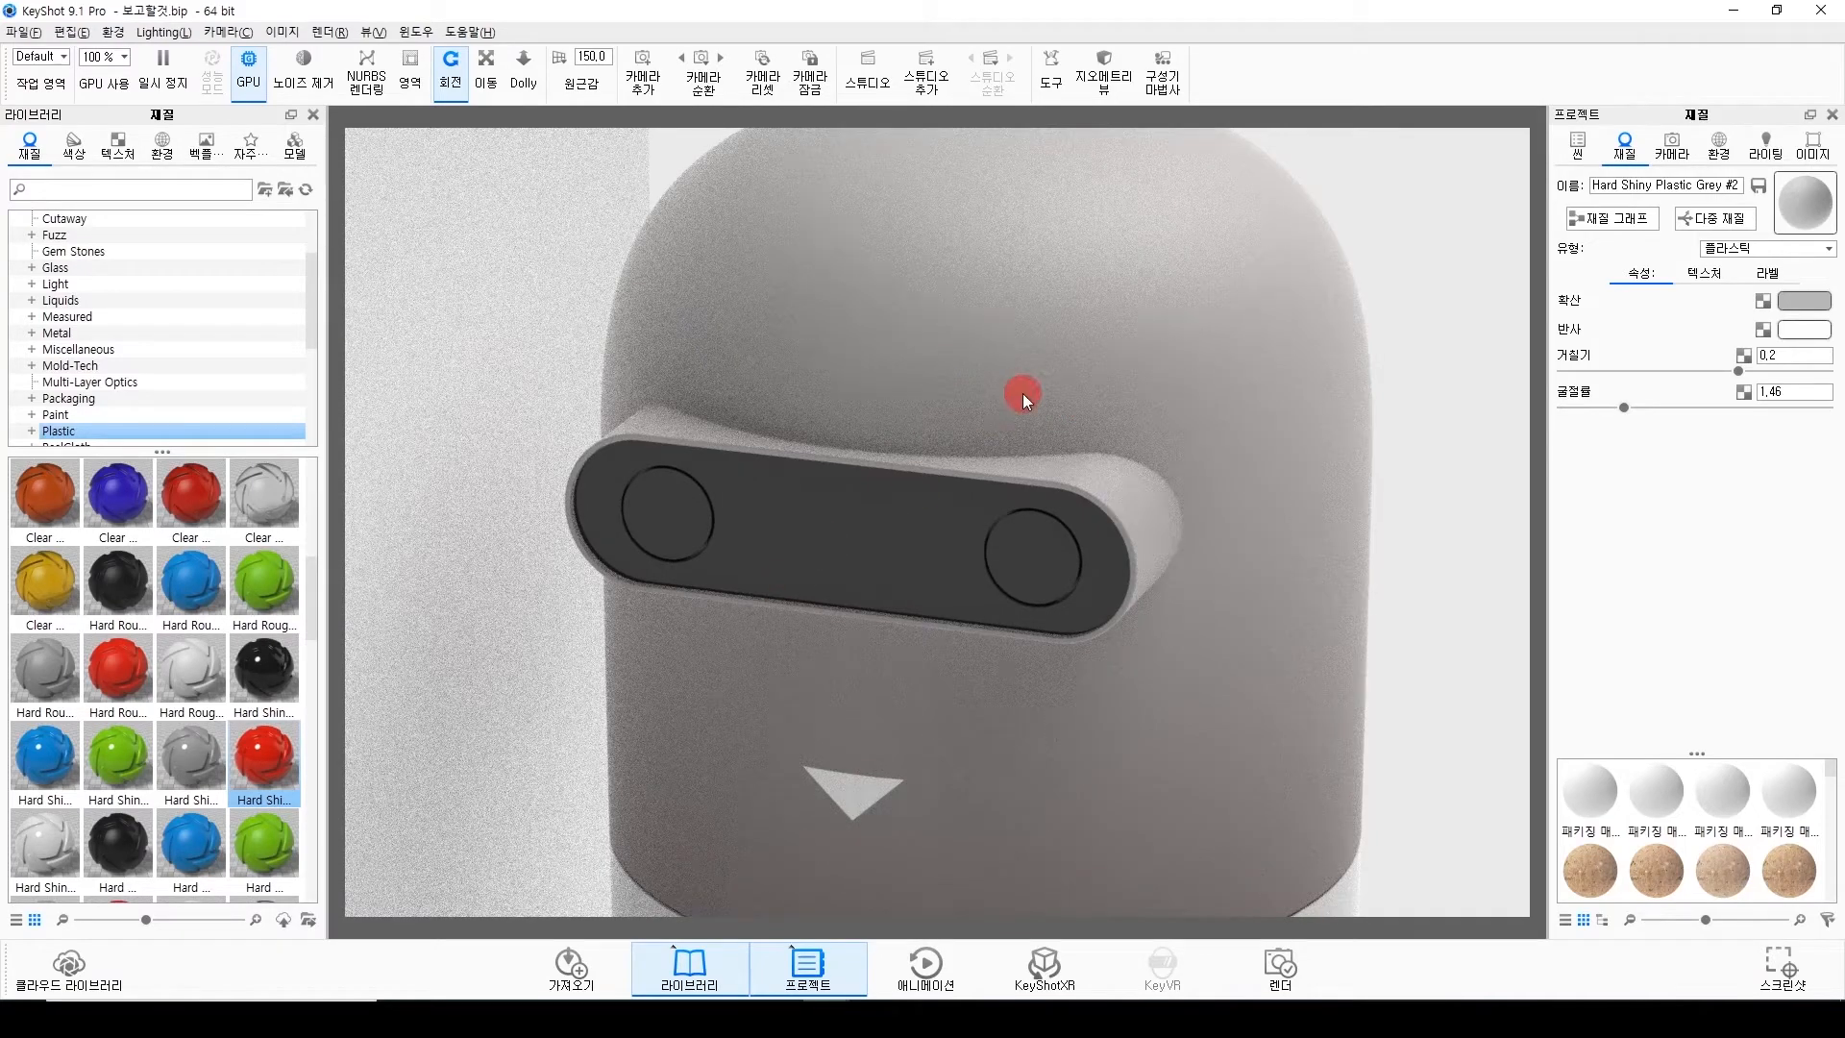
pyautogui.doubleClick(1151, 384)
pyautogui.click(1704, 273)
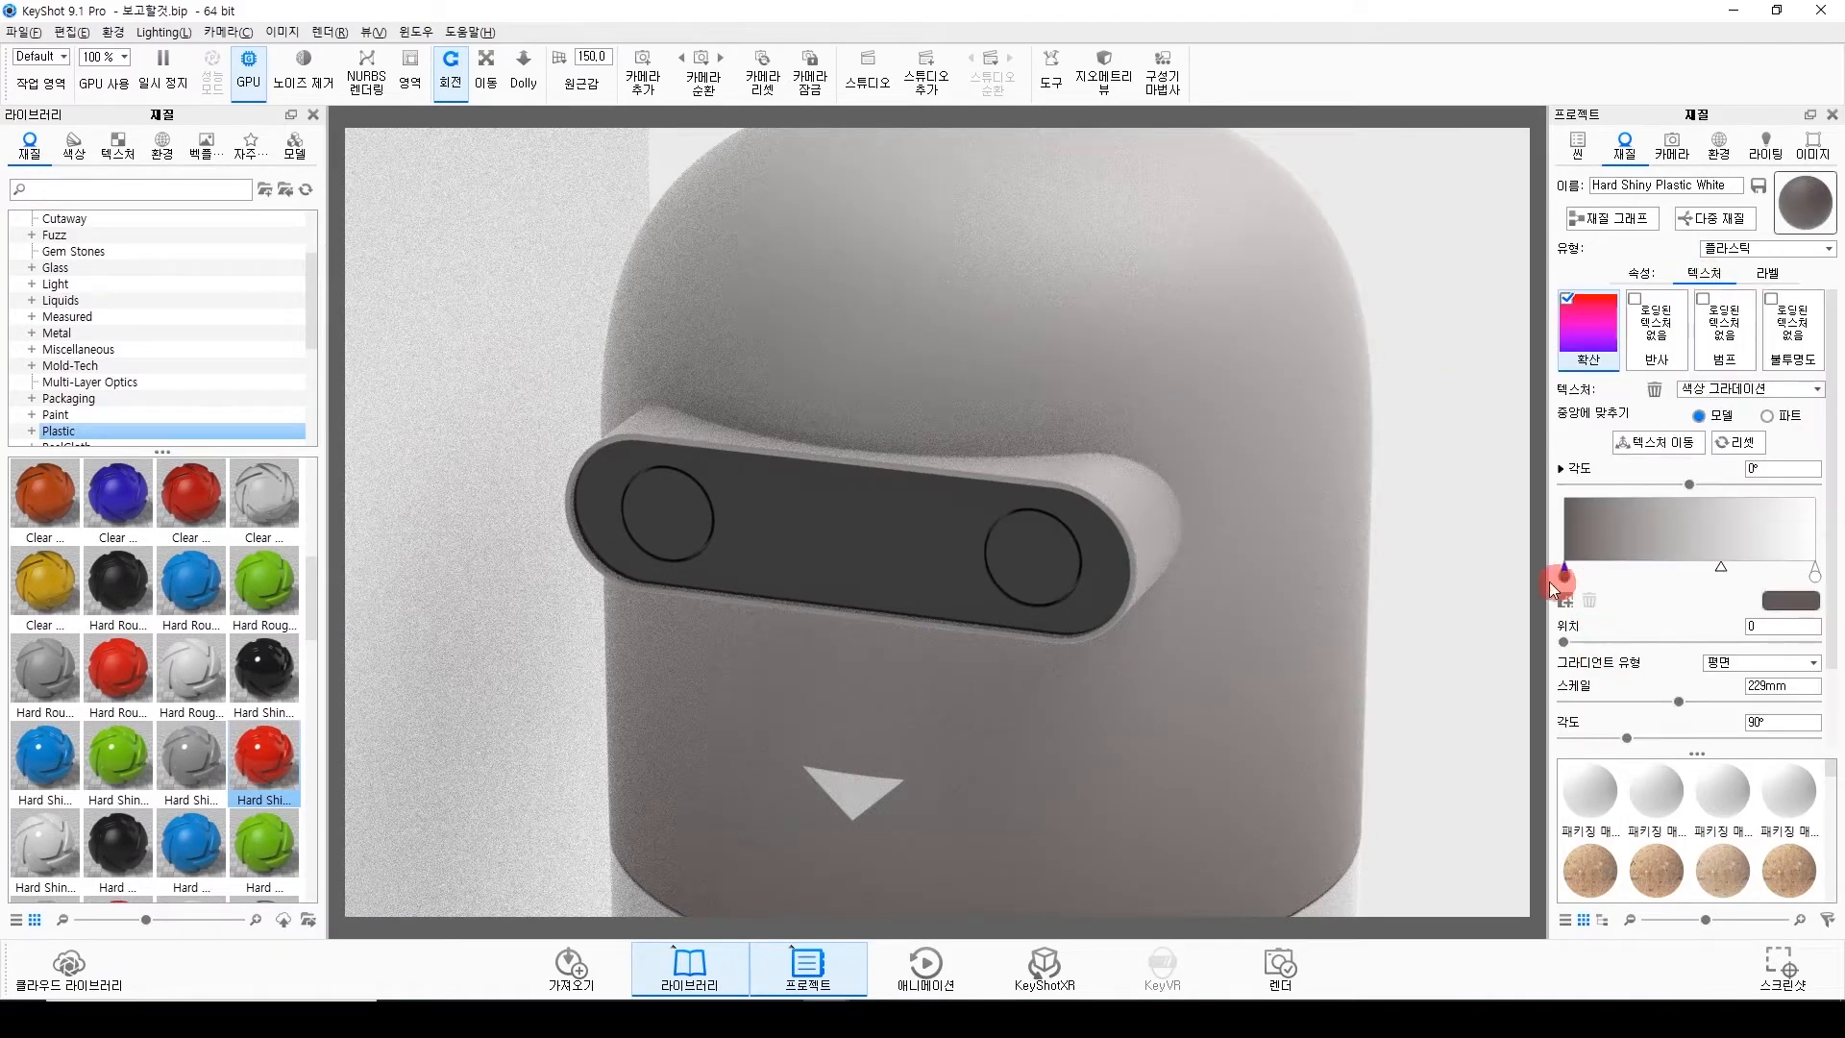
pyautogui.click(1776, 604)
pyautogui.click(1659, 512)
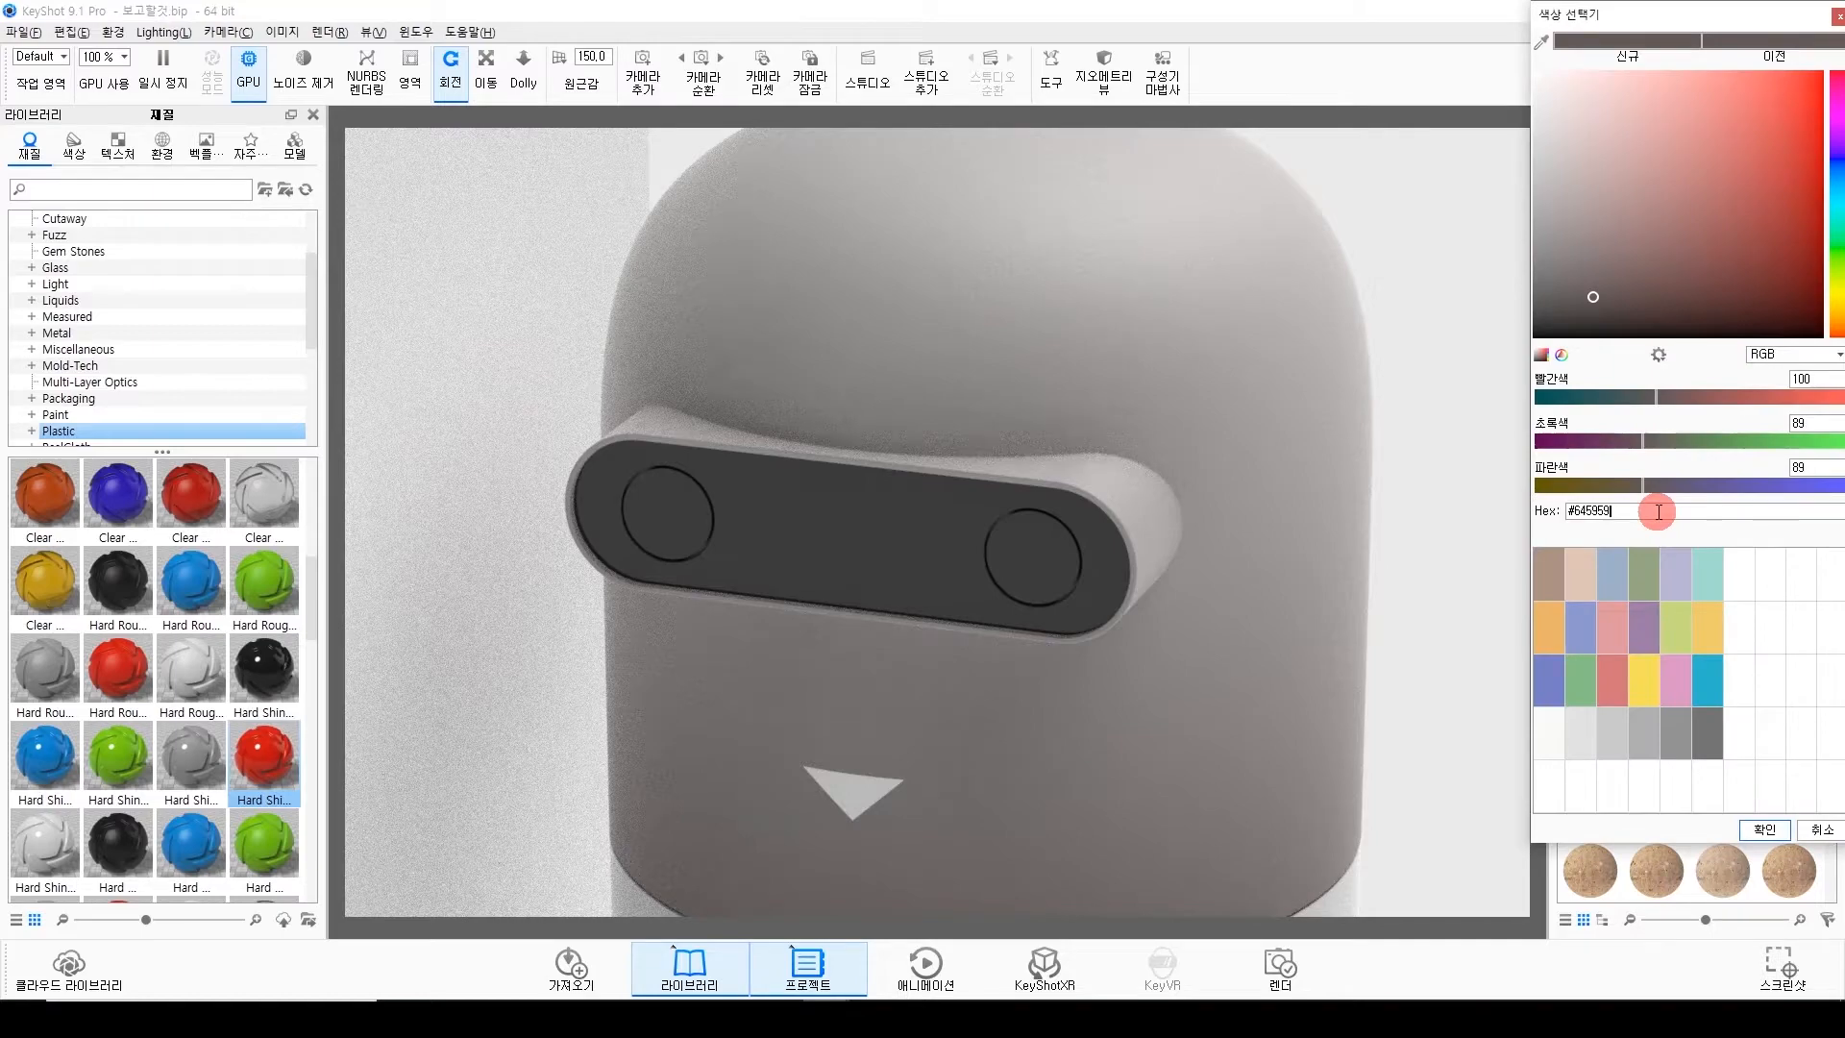
# Give the visor's front plate a roughness of 0.2 and the diffuse color #645959.
pyautogui.doubleClick(874, 560)
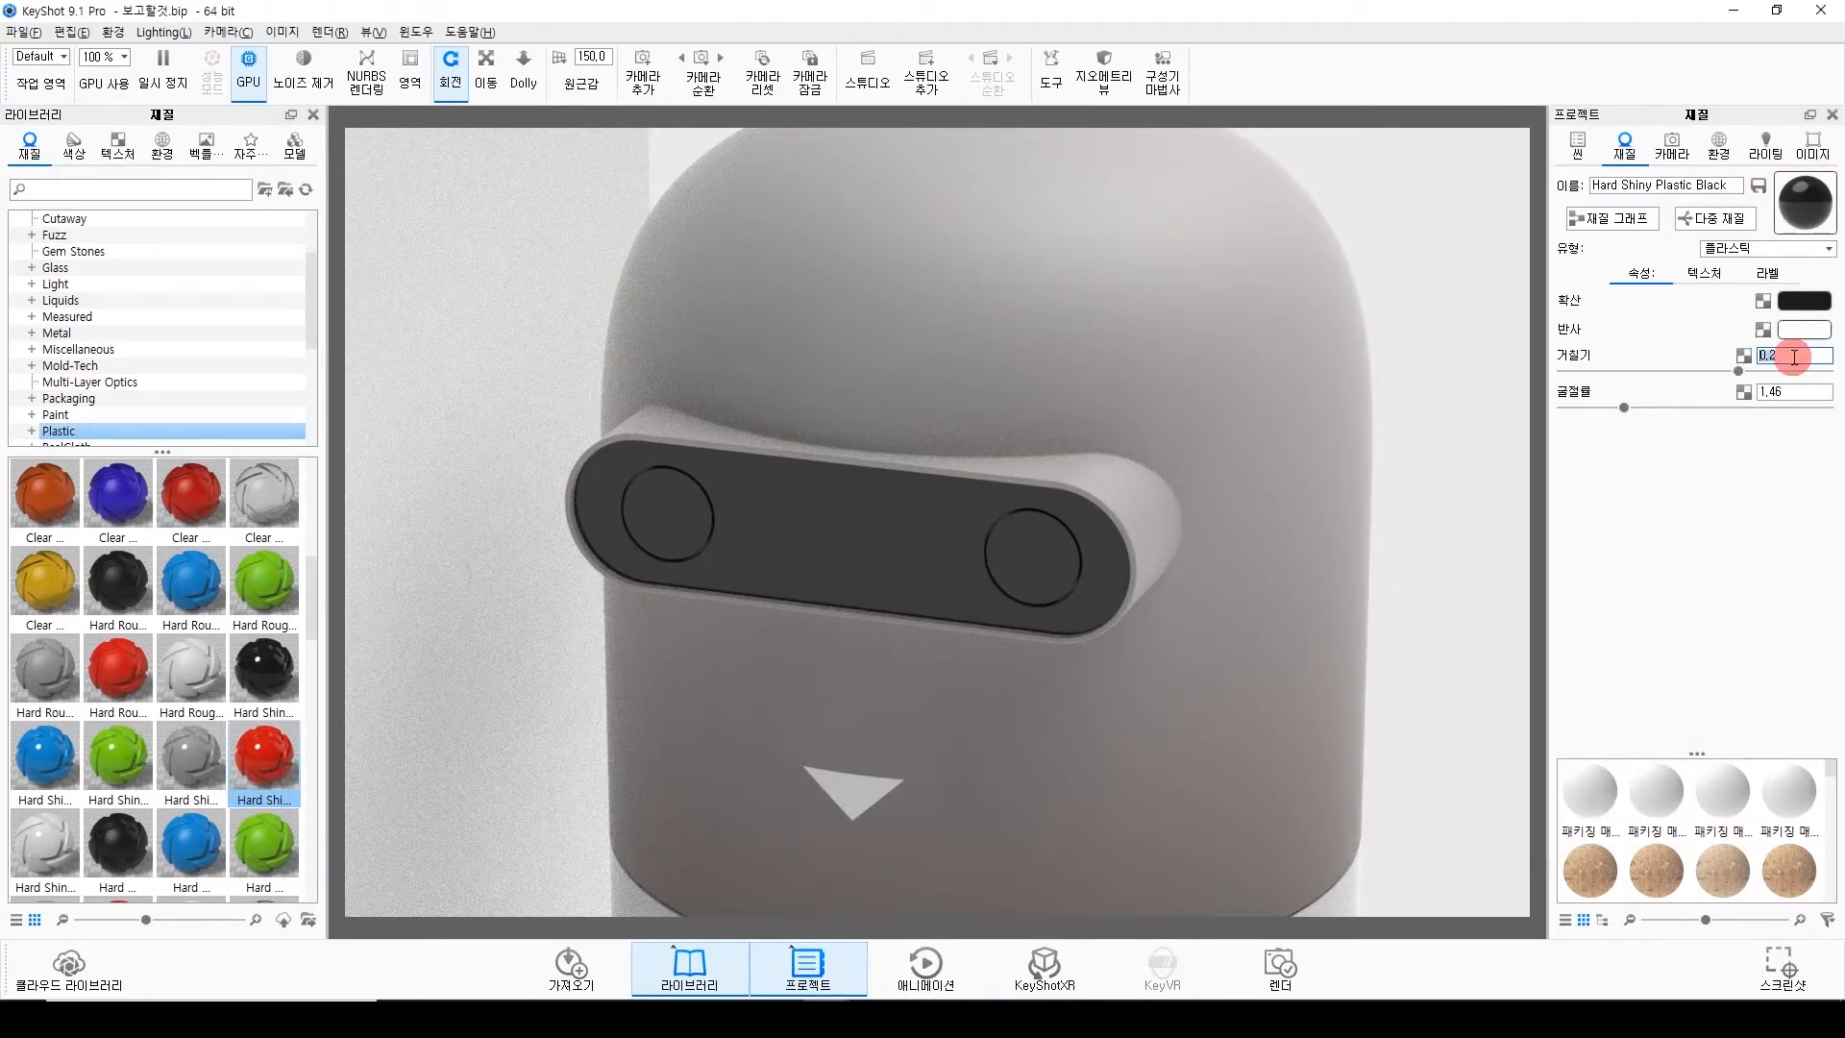
pyautogui.click(1804, 301)
pyautogui.tripleClick(1651, 516)
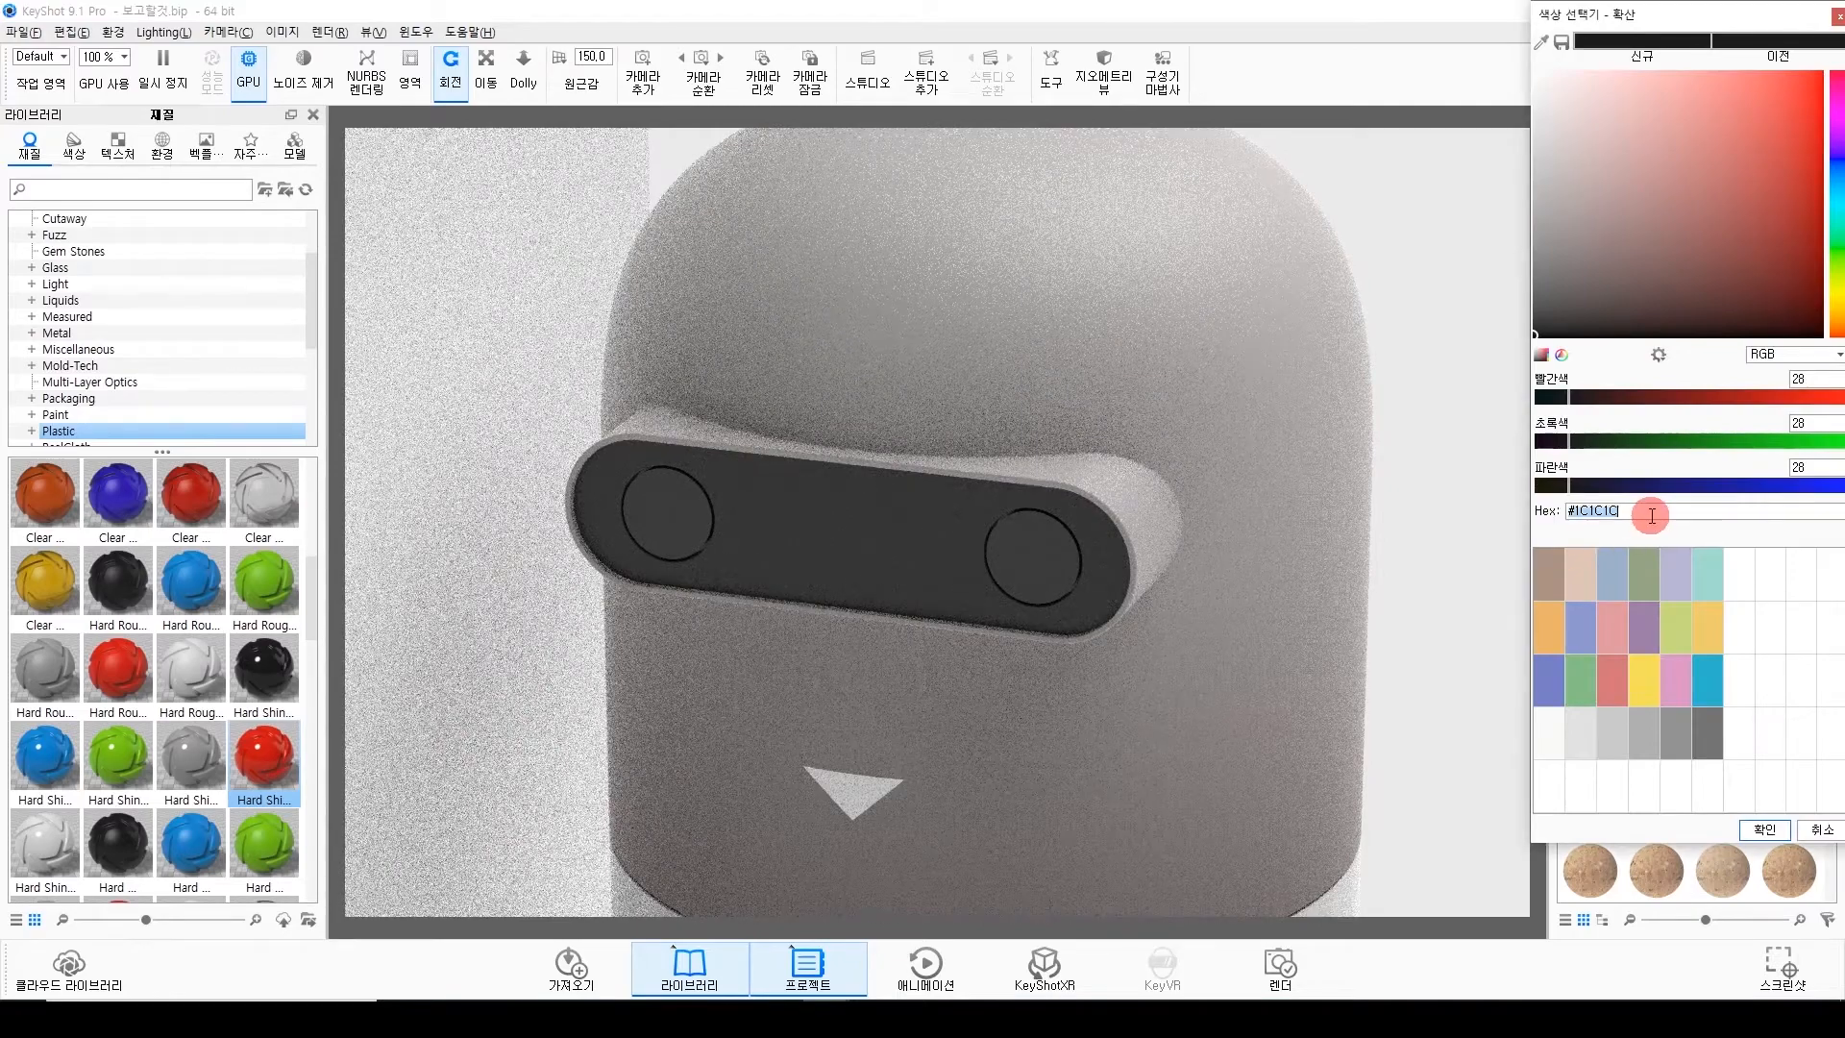
pyautogui.write('#645959')
pyautogui.click(1766, 830)
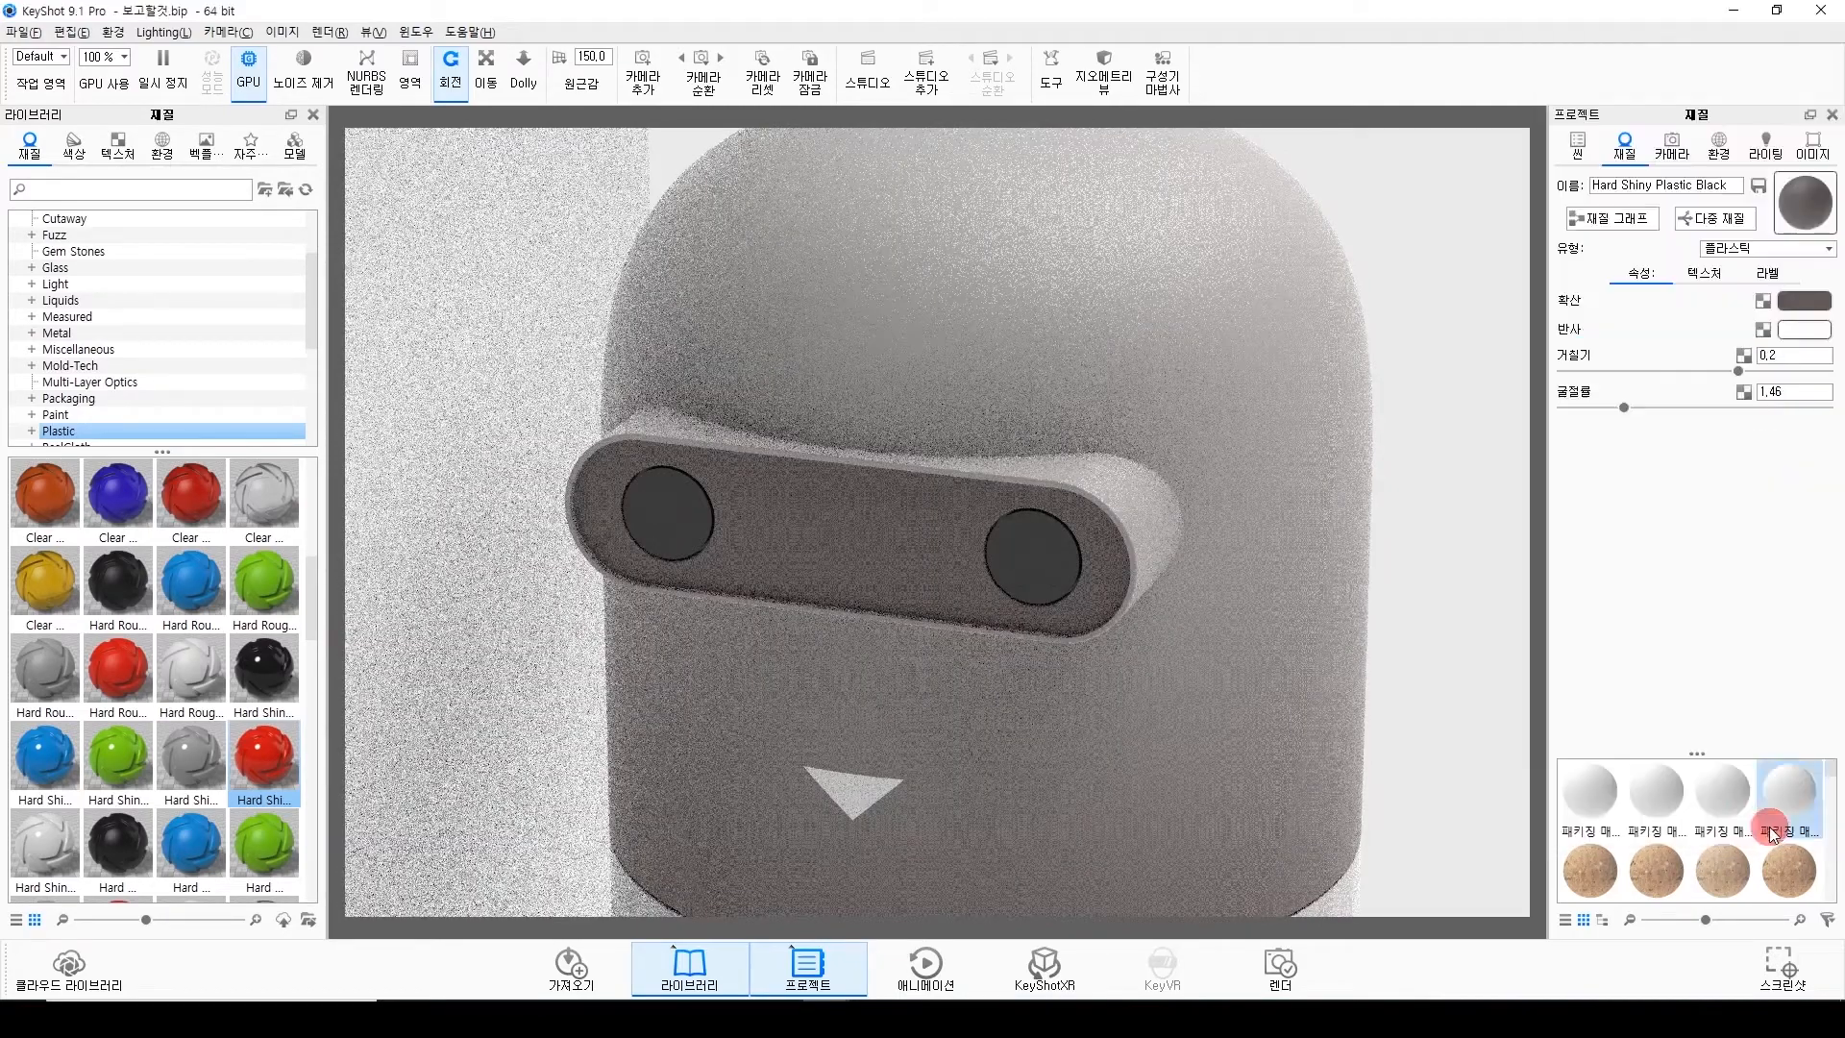
# Lighten the visor plate's diffuse color to a pale warm grey.
pyautogui.scroll(-5, 833, 574)
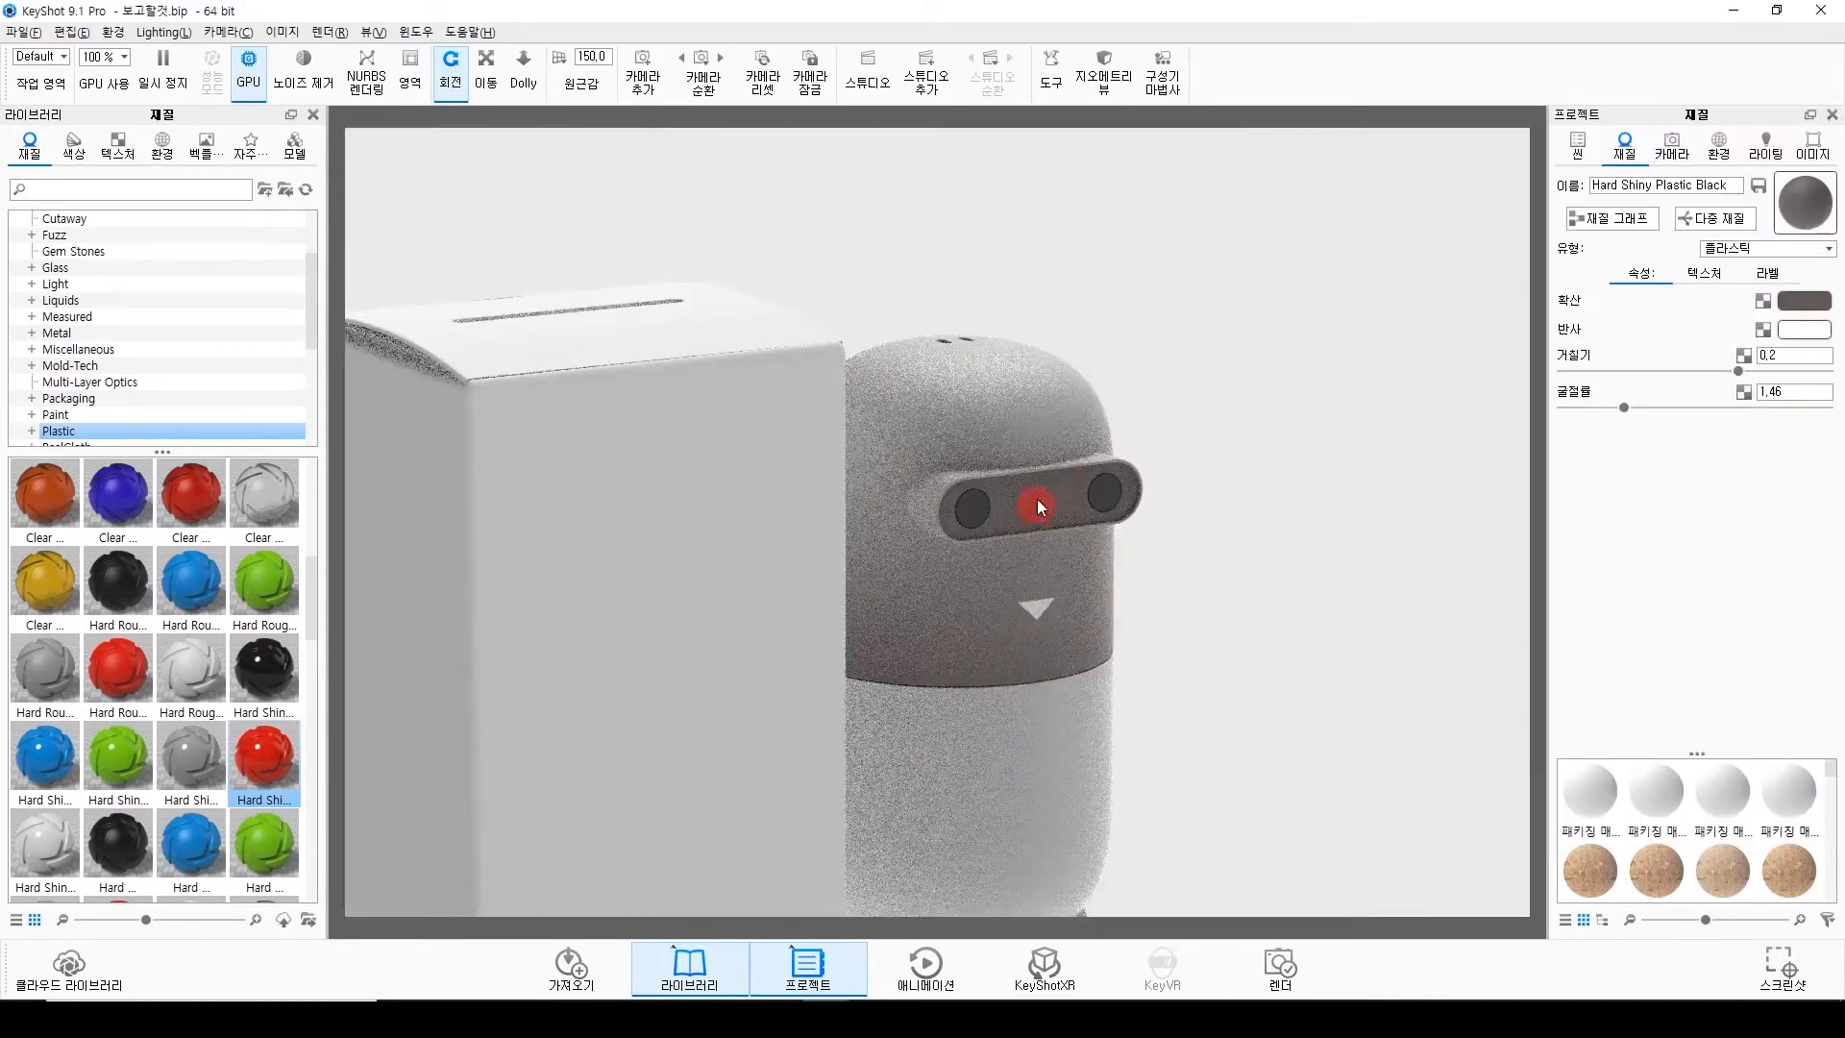
pyautogui.click(1835, 296)
pyautogui.click(1568, 244)
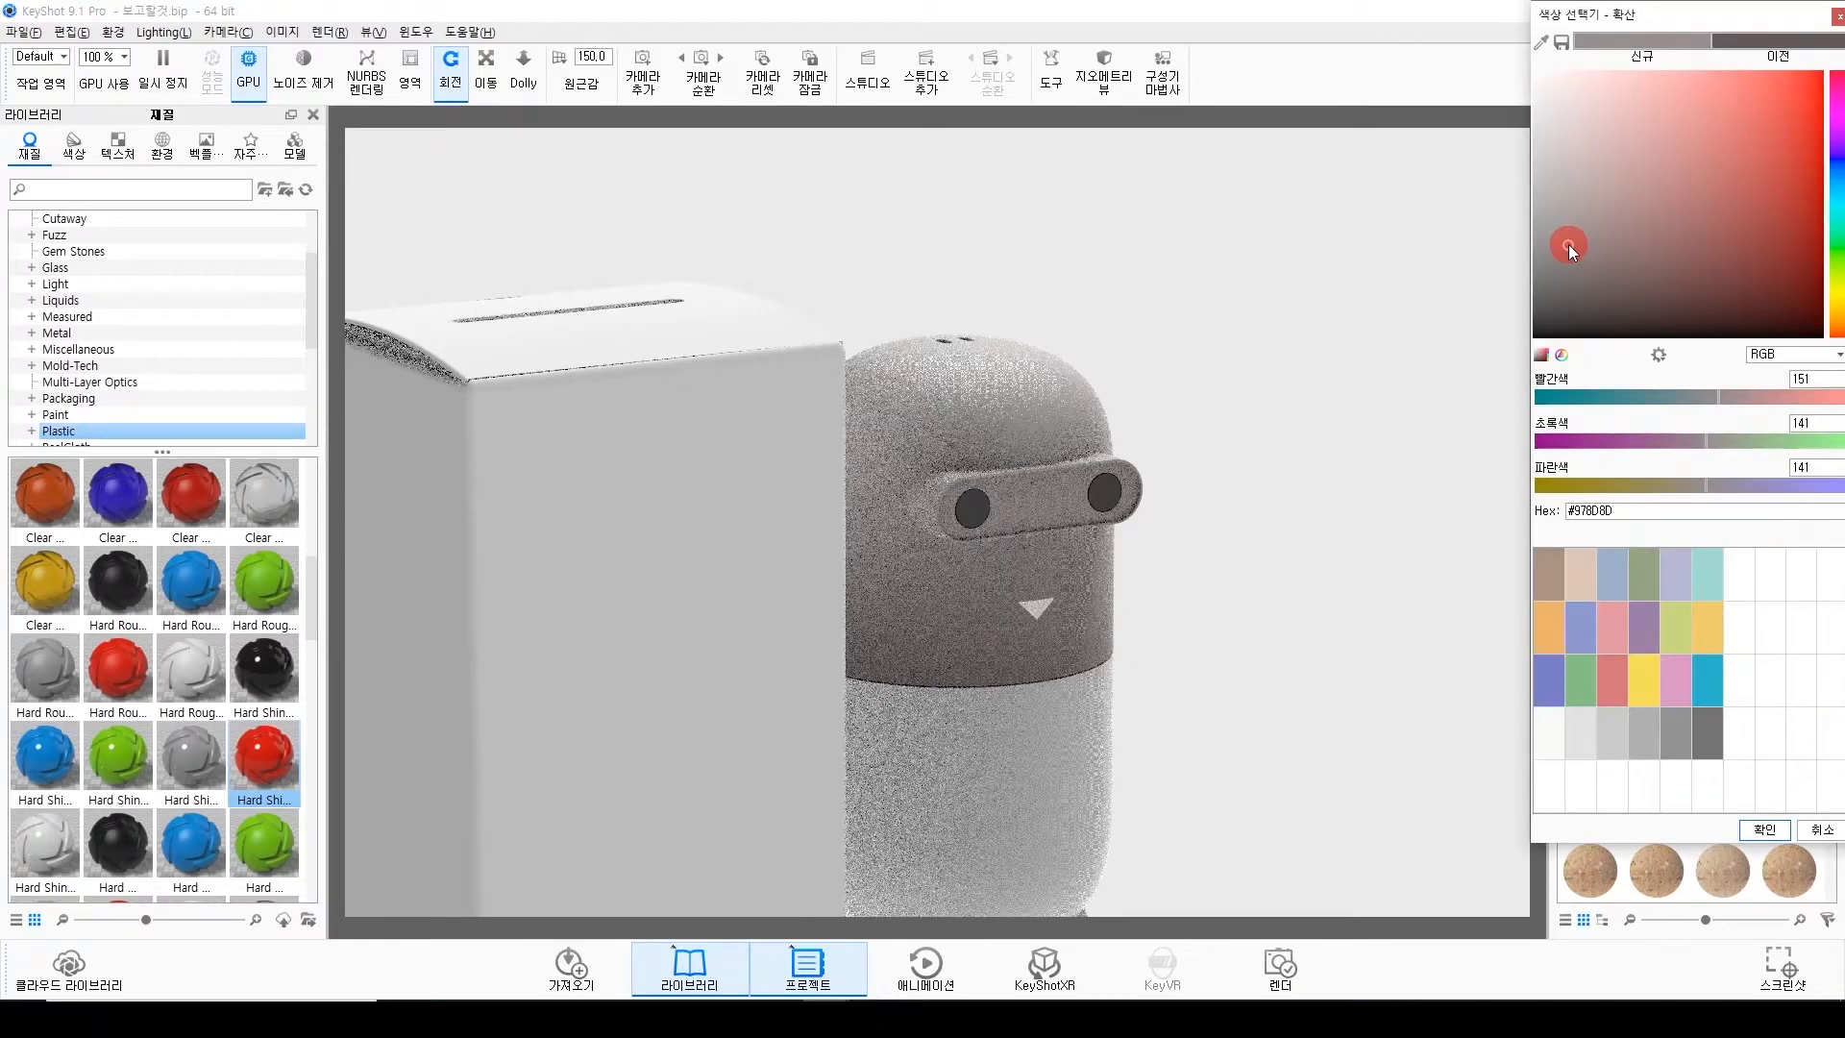
pyautogui.click(1561, 188)
pyautogui.moveTo(1560, 189)
pyautogui.mouseDown()
pyautogui.moveTo(1548, 215)
pyautogui.moveTo(1561, 192)
pyautogui.mouseUp()
pyautogui.click(1764, 828)
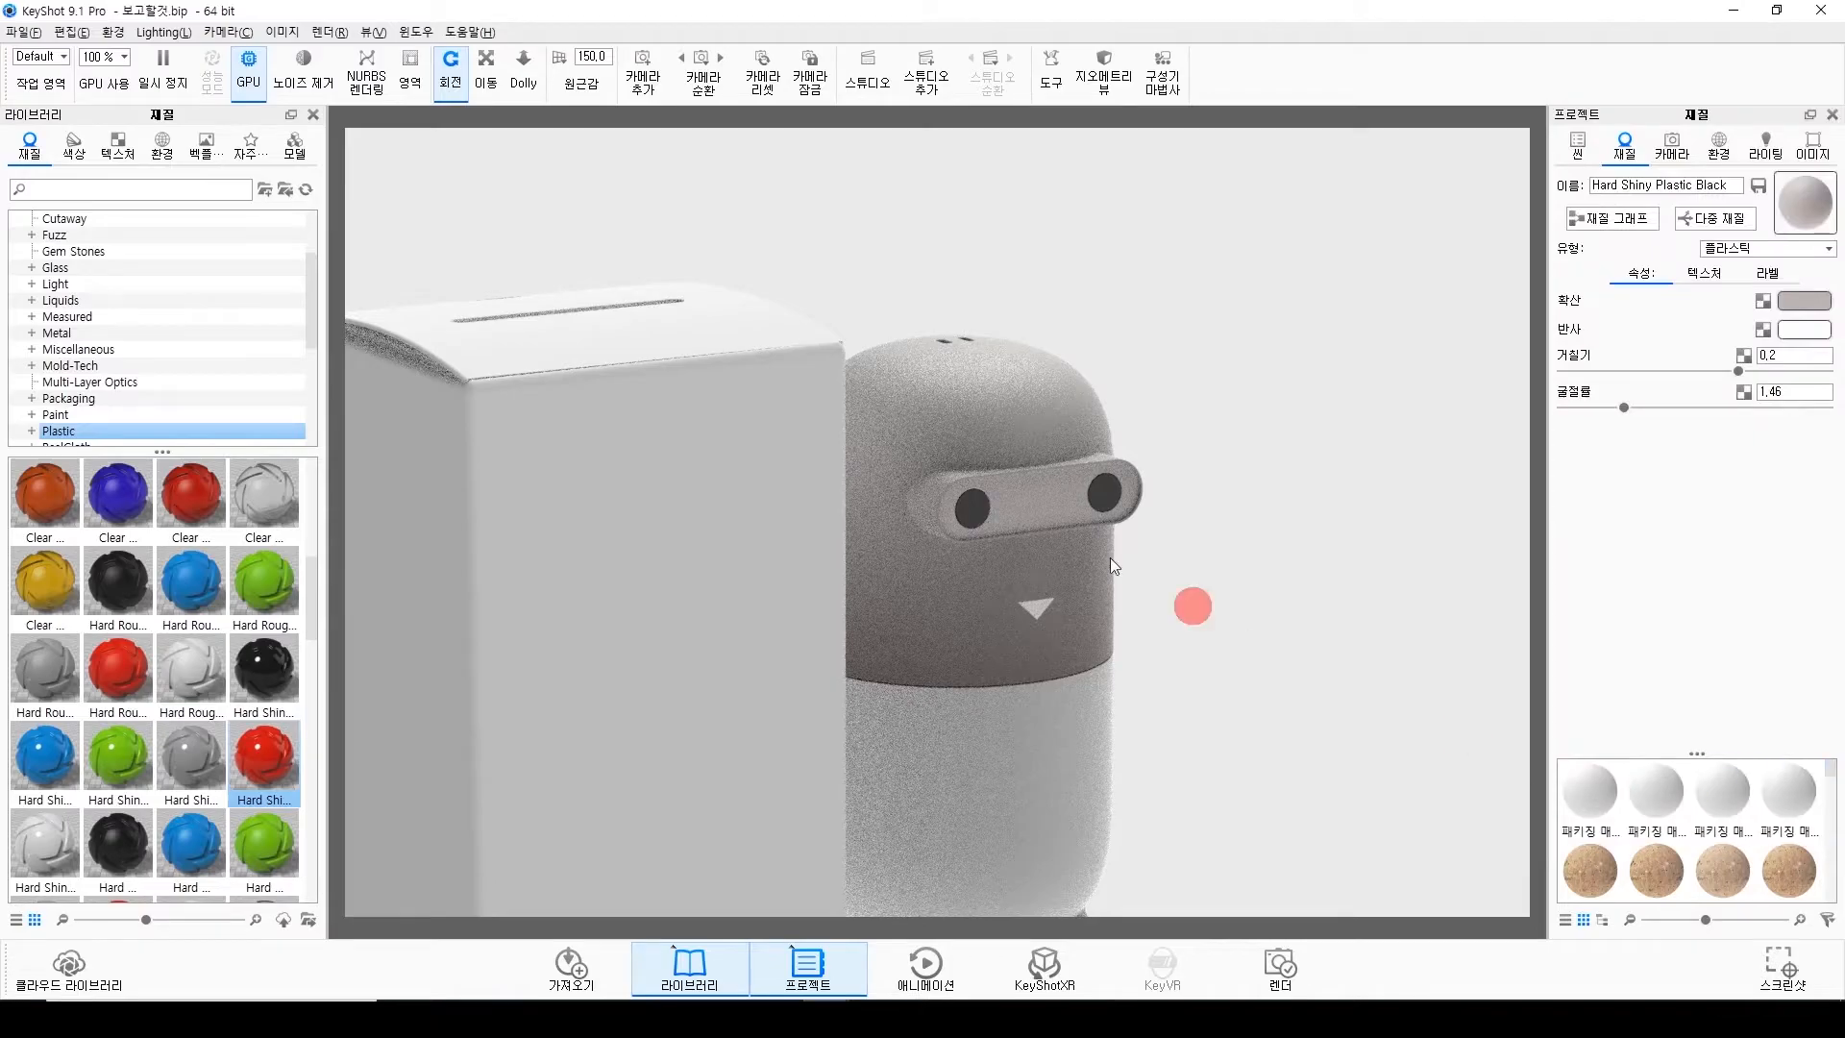
# Select one of the round camera covers on the visor and check the scene's lighting settings.
pyautogui.scroll(5, 1038, 526)
pyautogui.moveTo(998, 519); pyautogui.dragTo(855, 514)
pyautogui.scroll(4, 1076, 504)
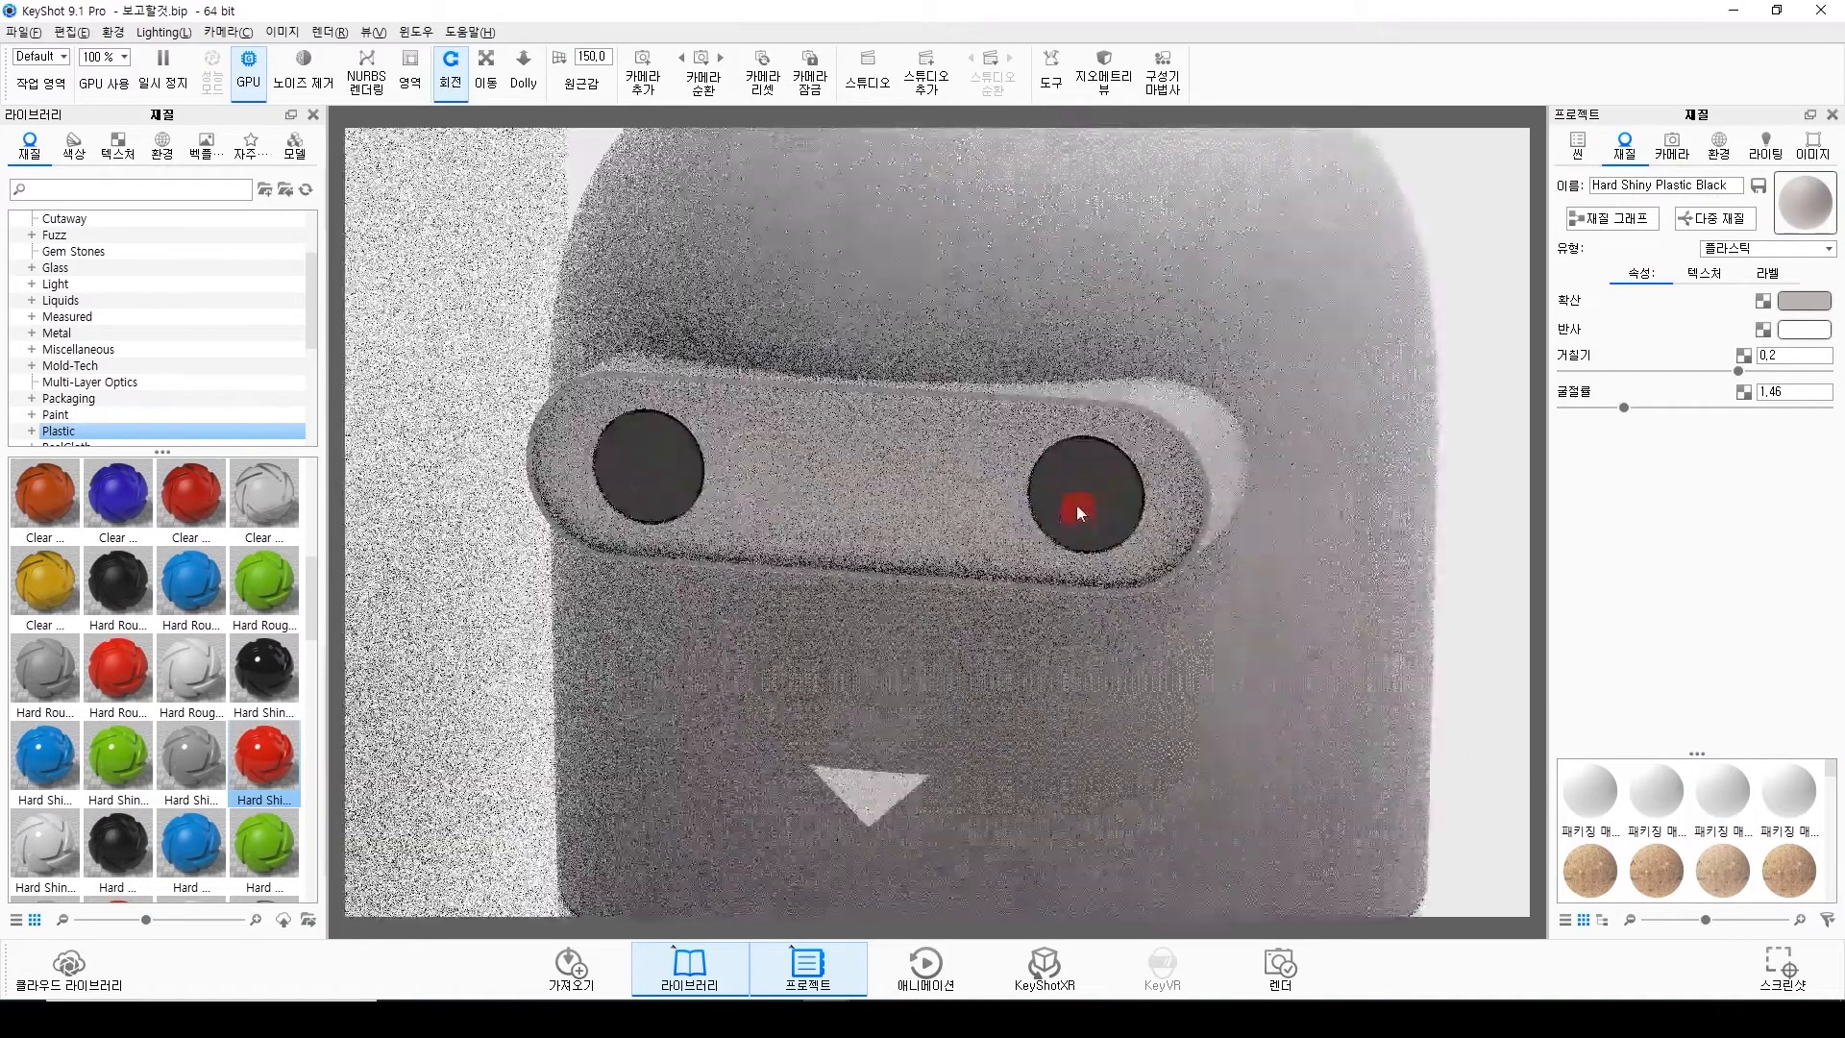
pyautogui.click(1576, 149)
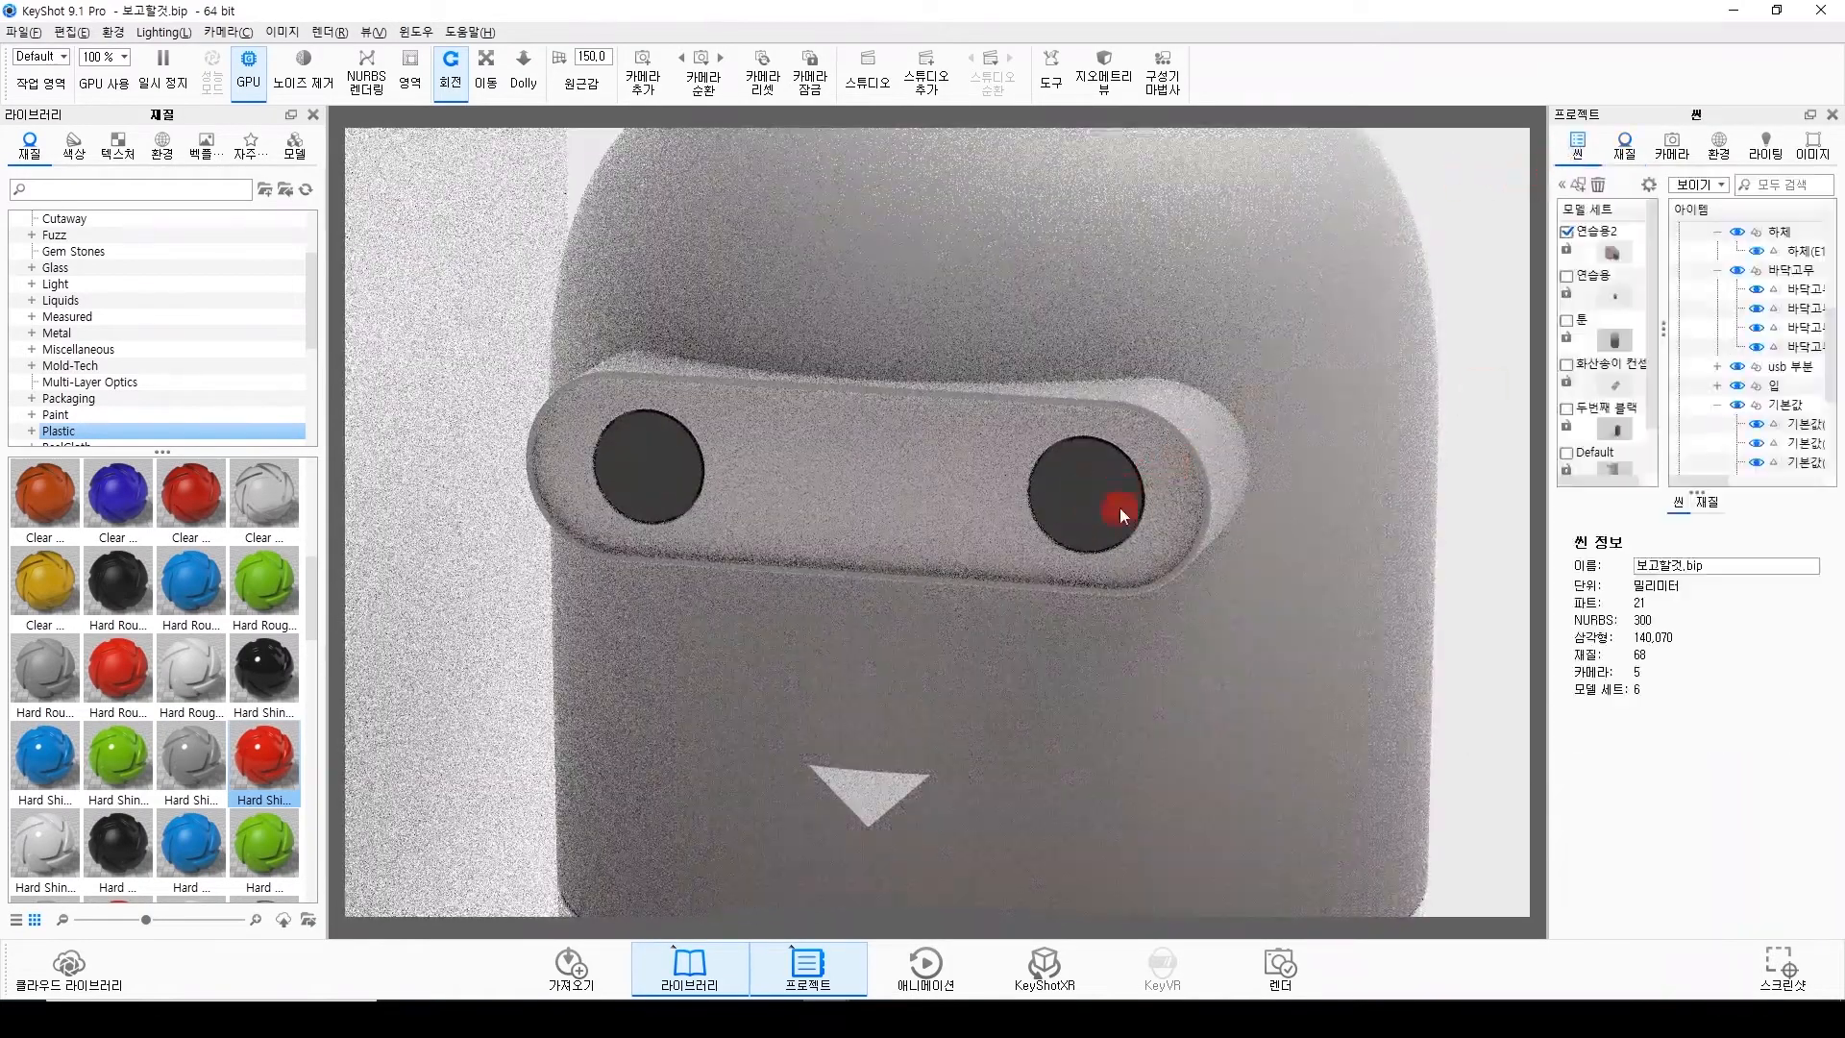
pyautogui.click(1764, 146)
pyautogui.click(1574, 148)
pyautogui.click(1101, 444)
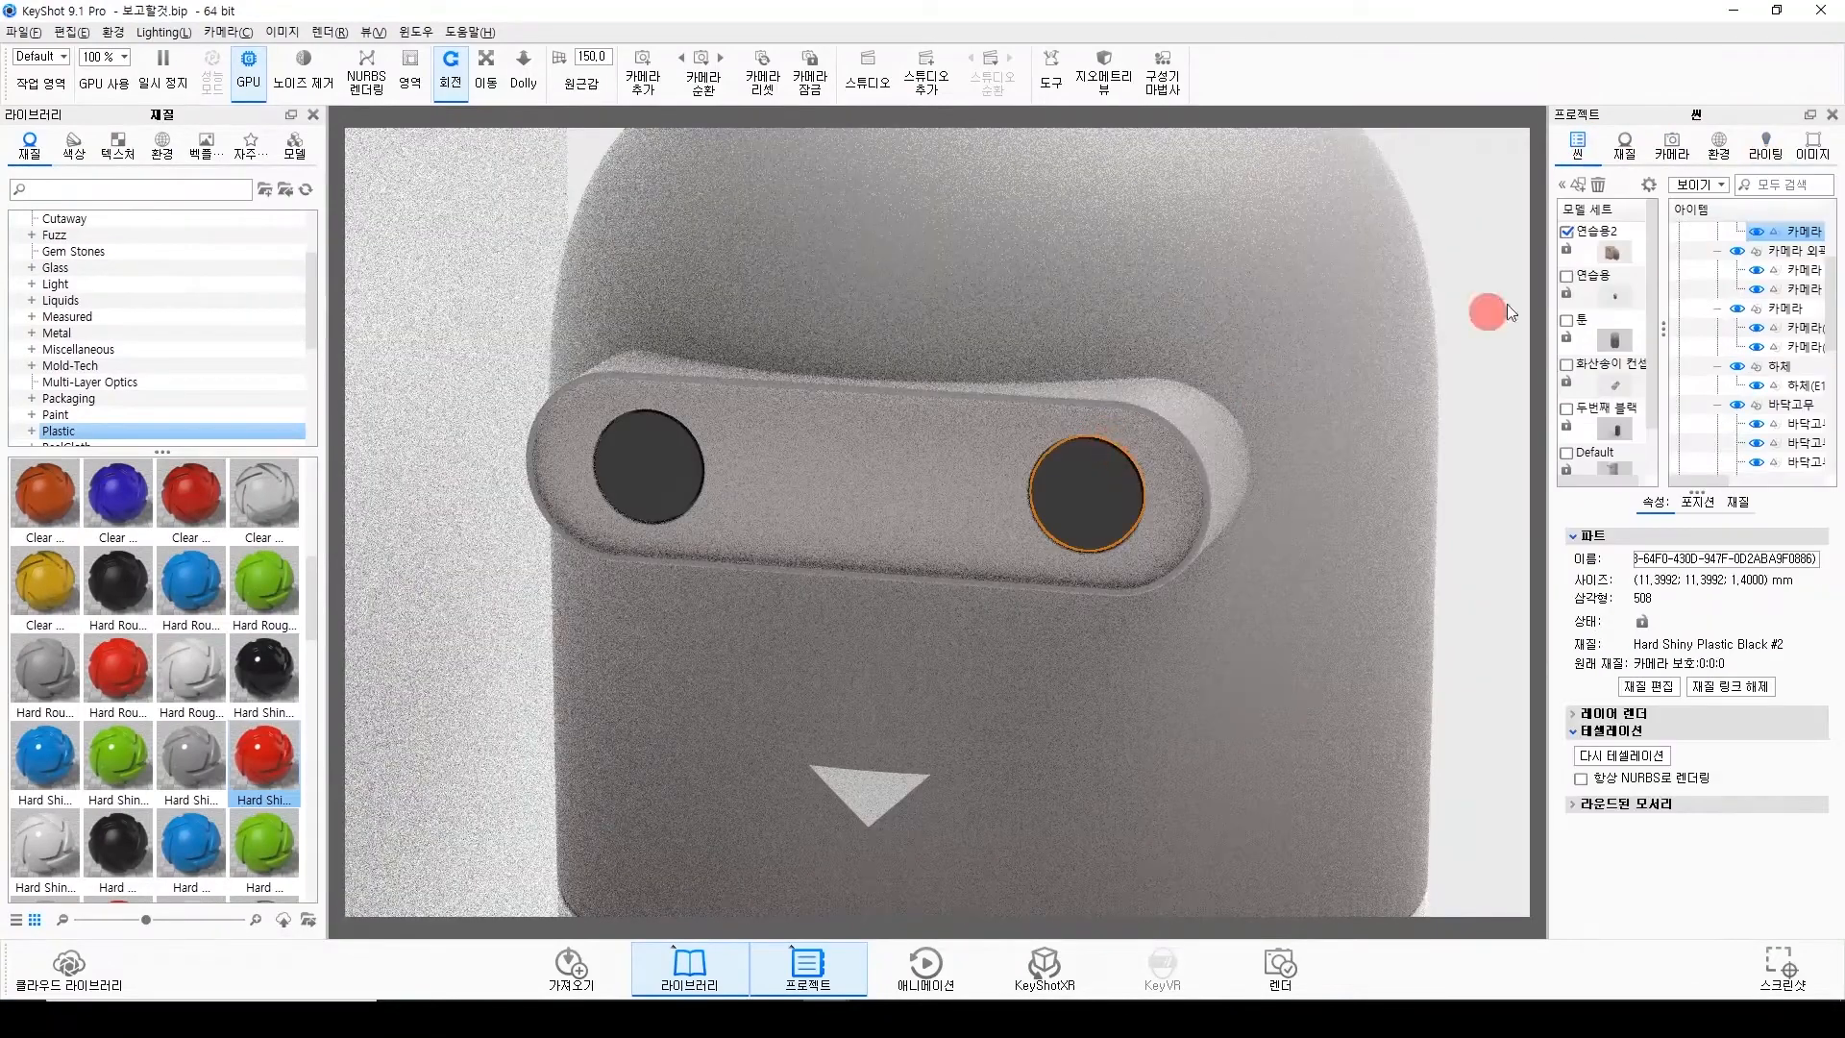
pyautogui.click(1765, 146)
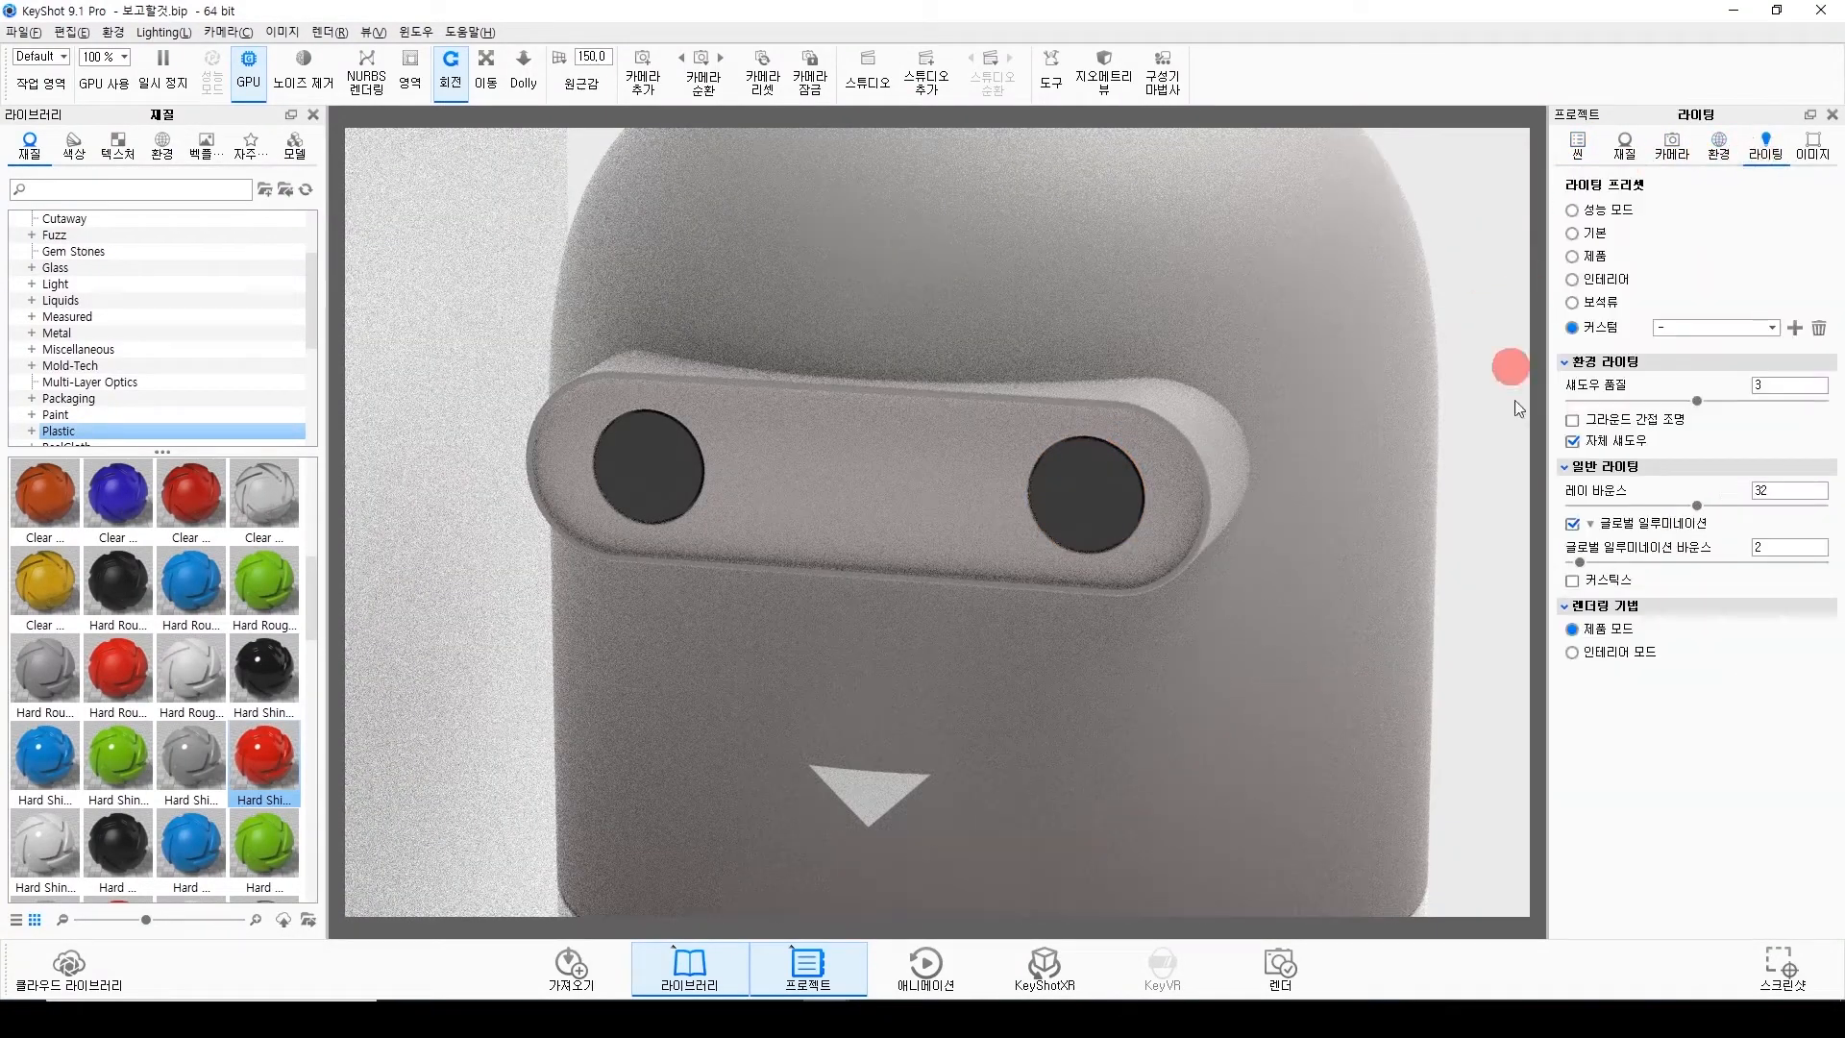
pyautogui.click(1577, 146)
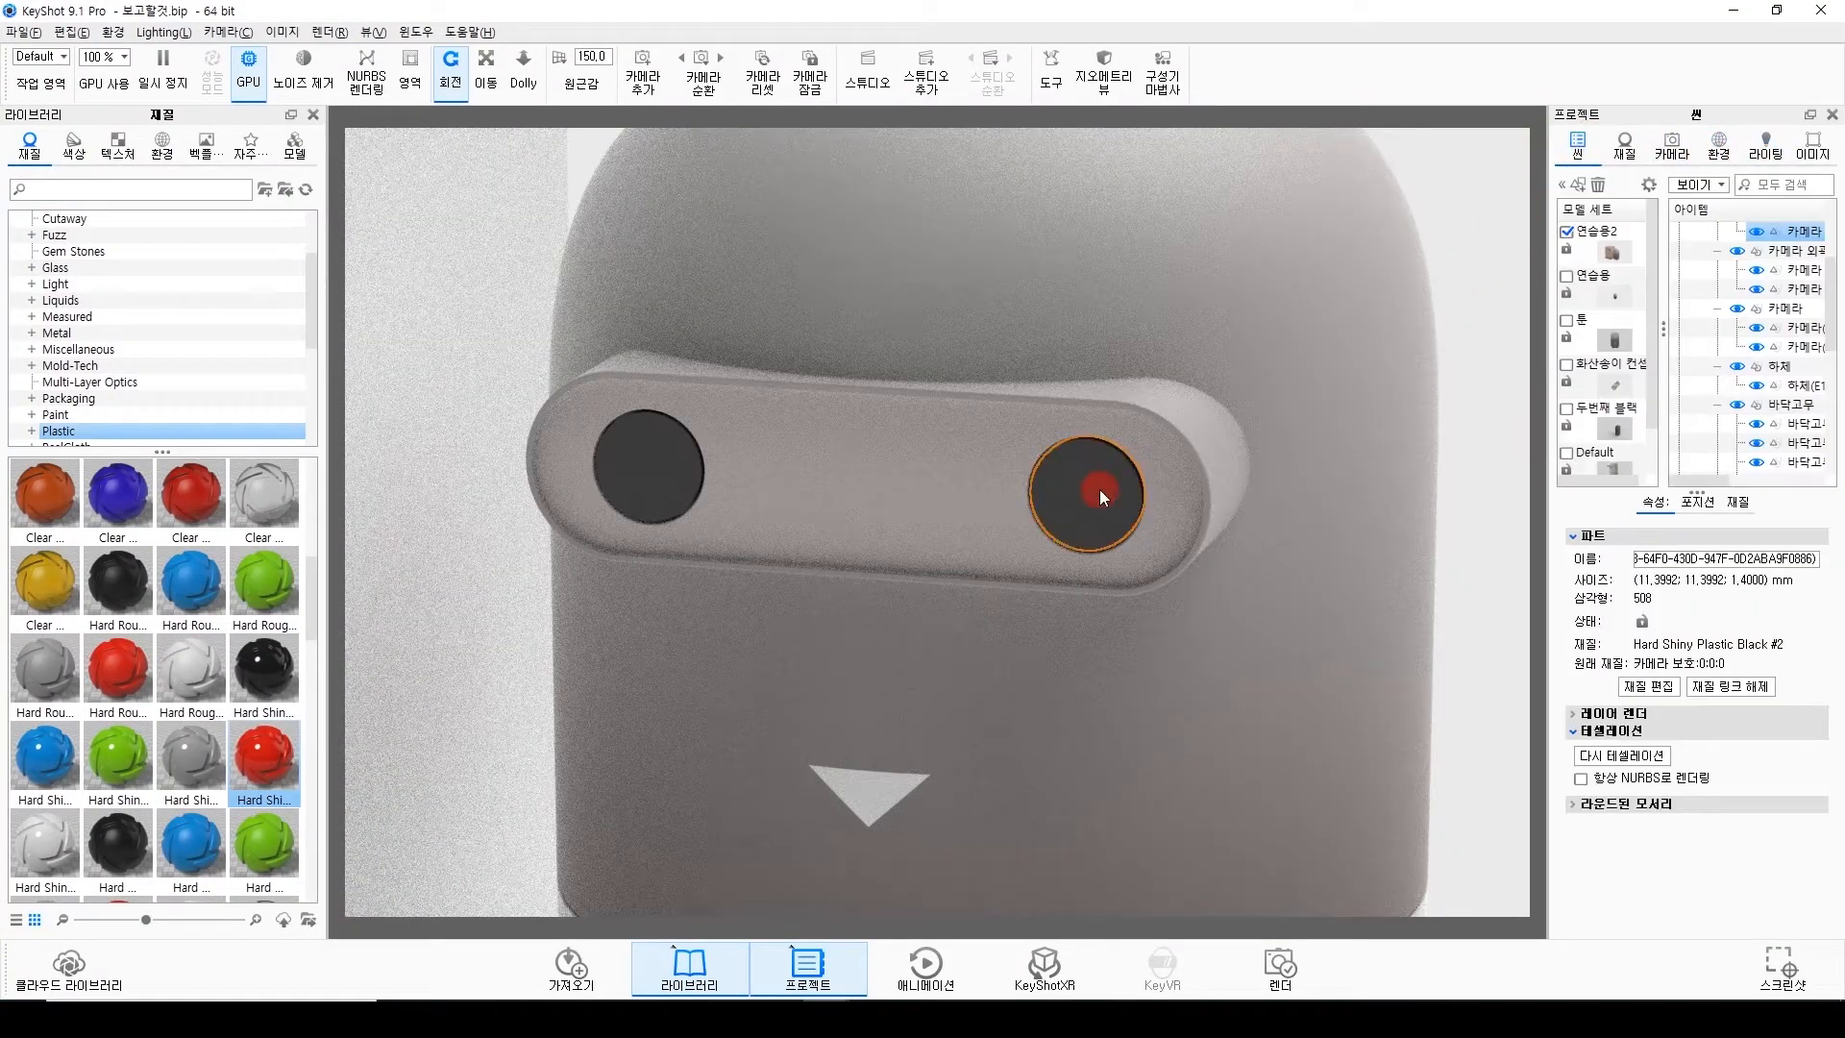
# Apply the Glass (Solid) Grey library material to the round camera covers.
pyautogui.scroll(2, 145, 279)
pyautogui.click(111, 382)
pyautogui.click(58, 365)
pyautogui.moveTo(134, 514); pyautogui.dragTo(1109, 487)
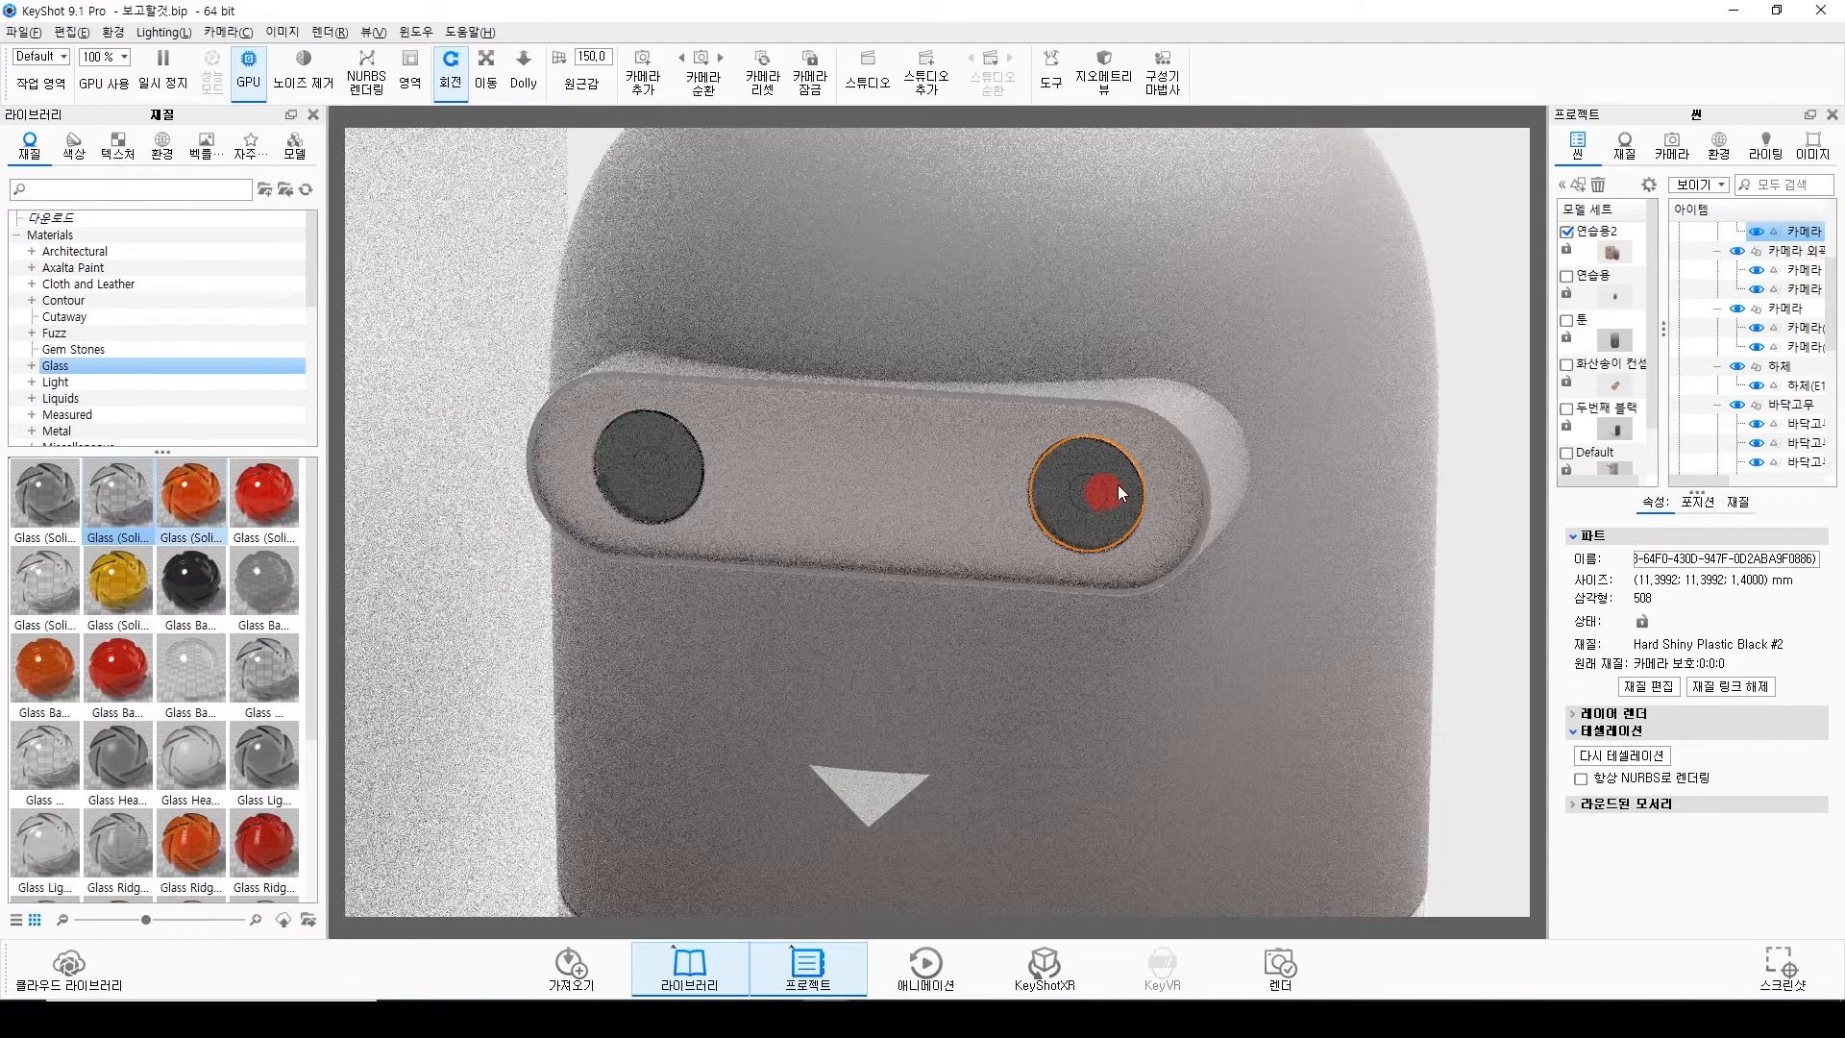
# Hide the camera cover parts and paste the mouth's light grey material onto the rings around the lenses.
pyautogui.scroll(1, 1760, 332)
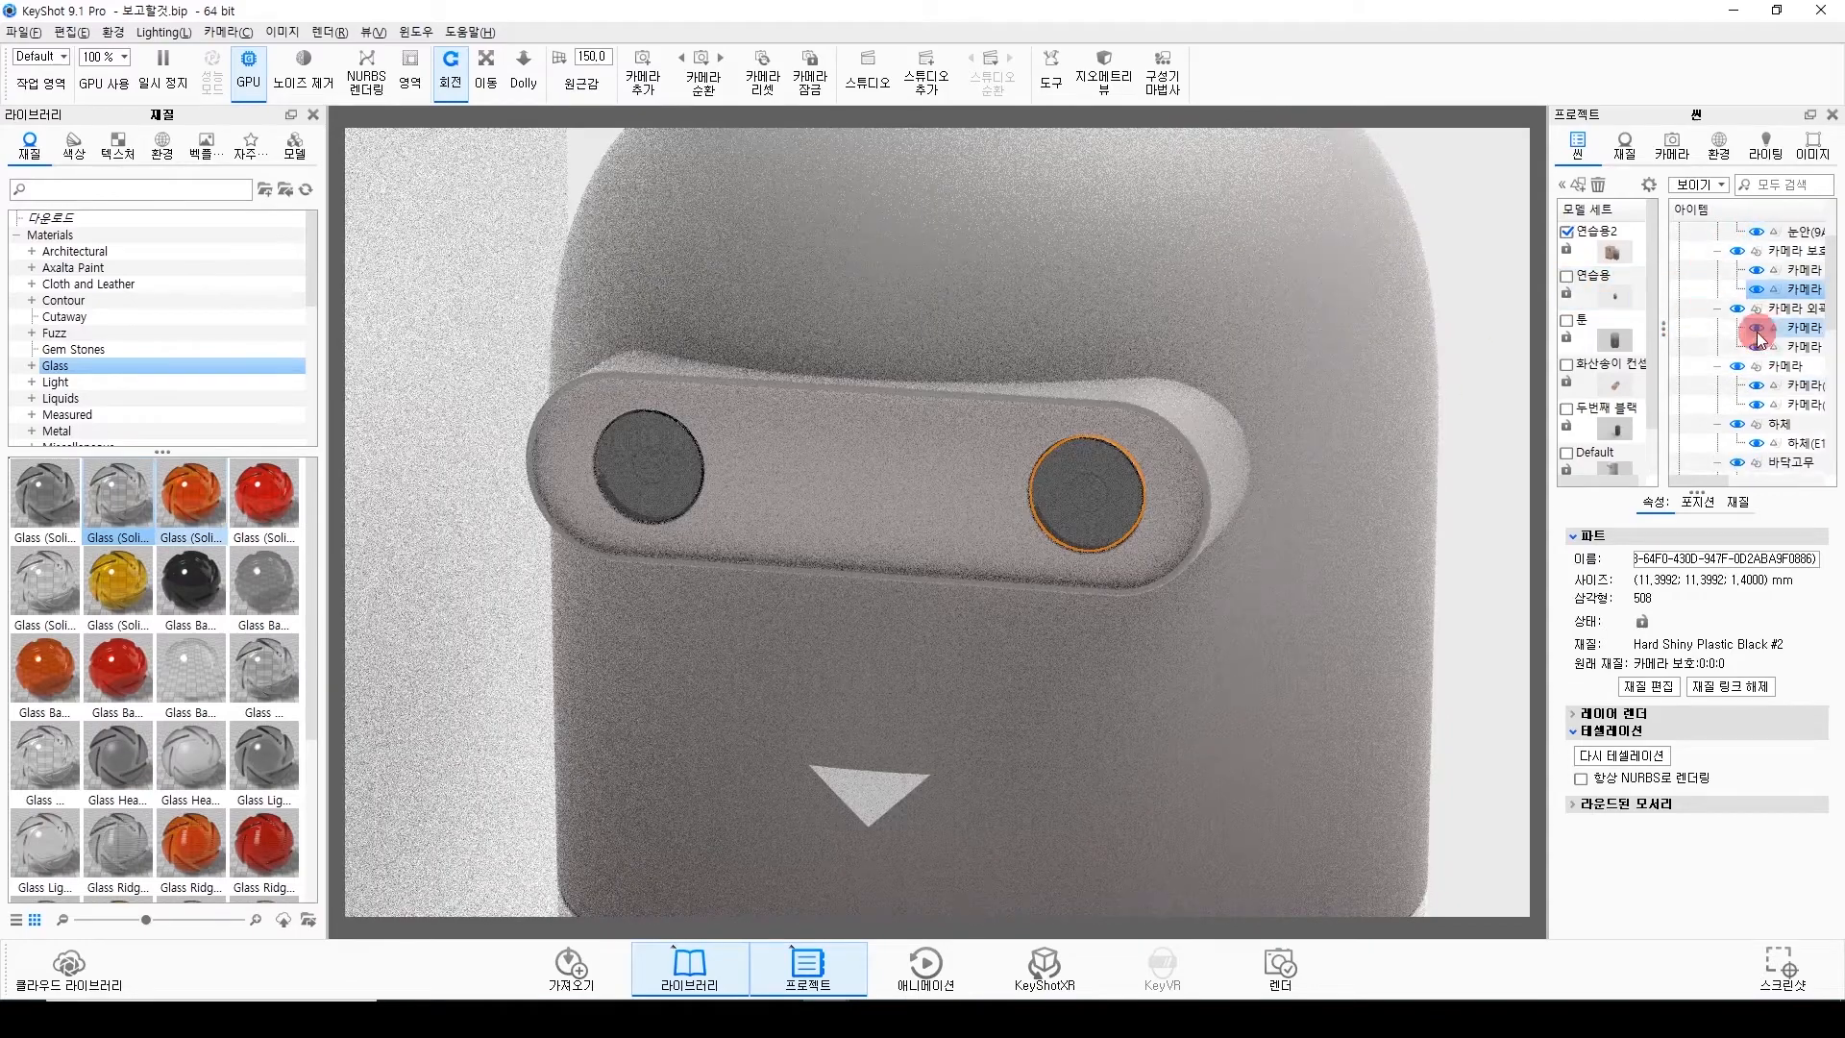
pyautogui.click(1737, 251)
pyautogui.scroll(5, 1167, 536)
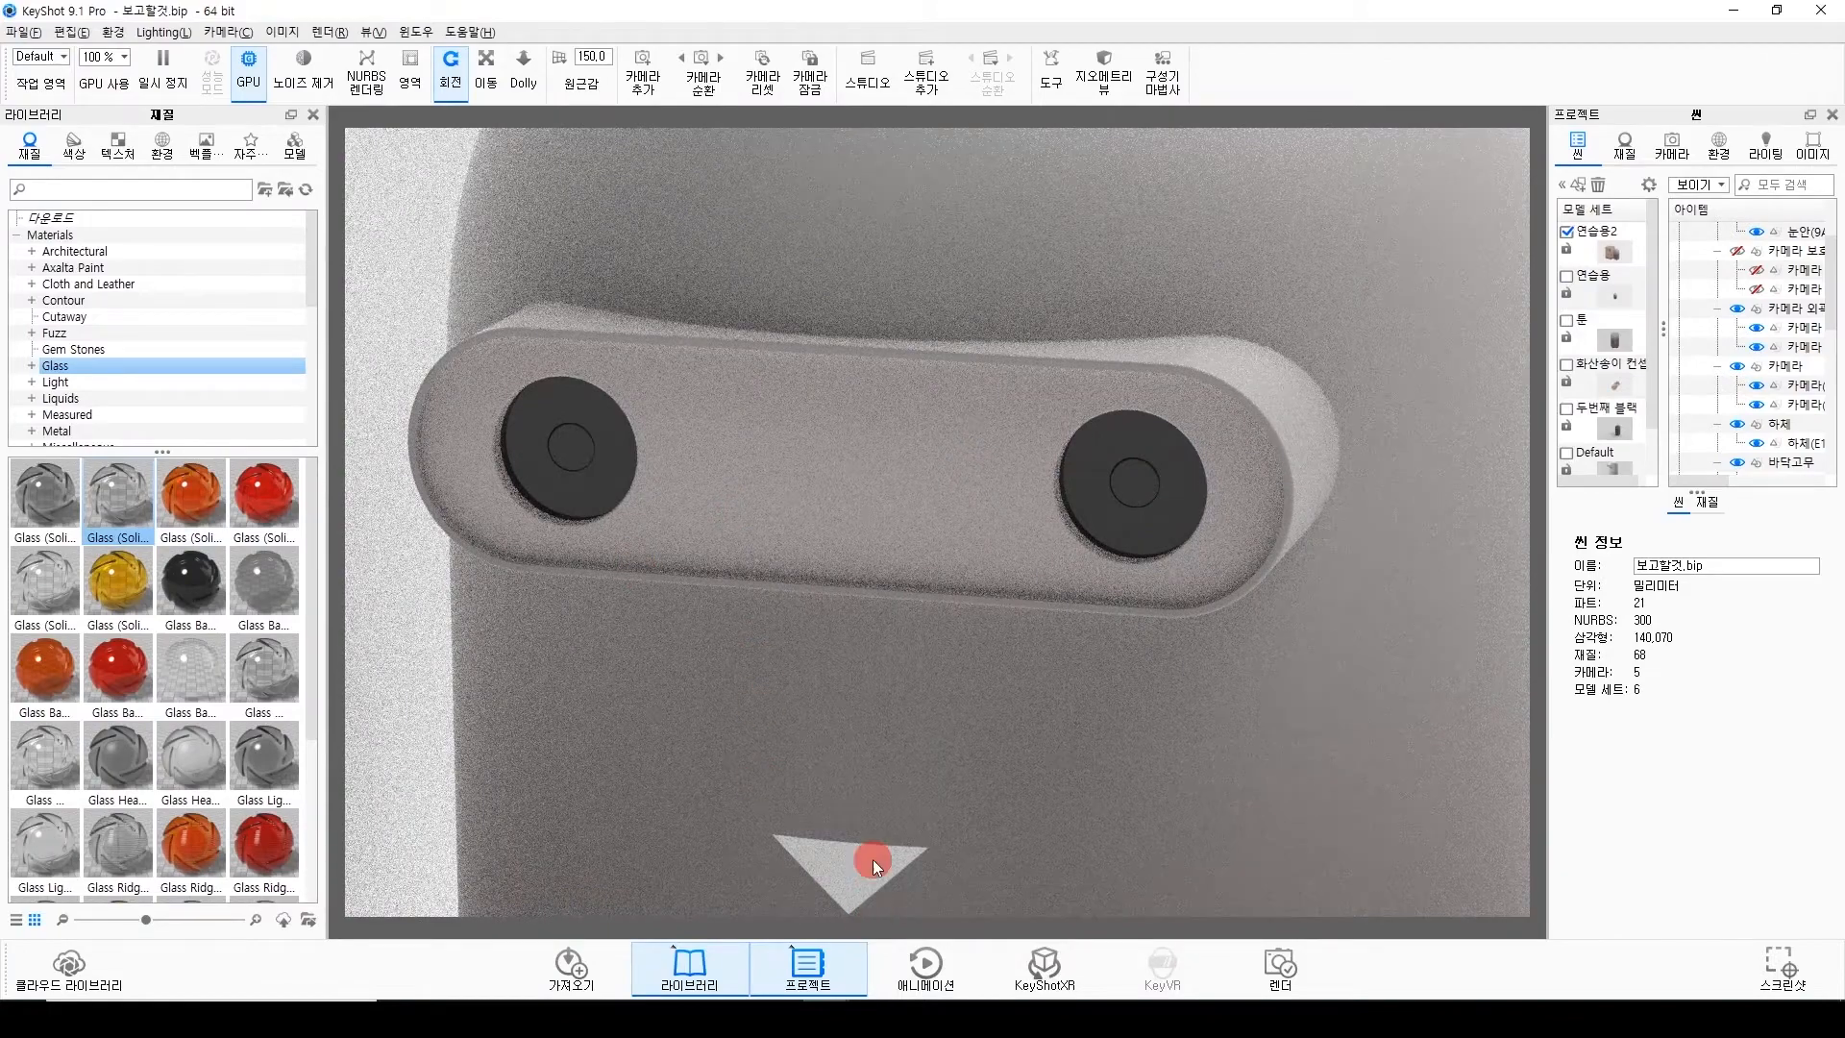
pyautogui.keyDown('shift'); pyautogui.rightClick(1087, 449); pyautogui.keyUp('shift')
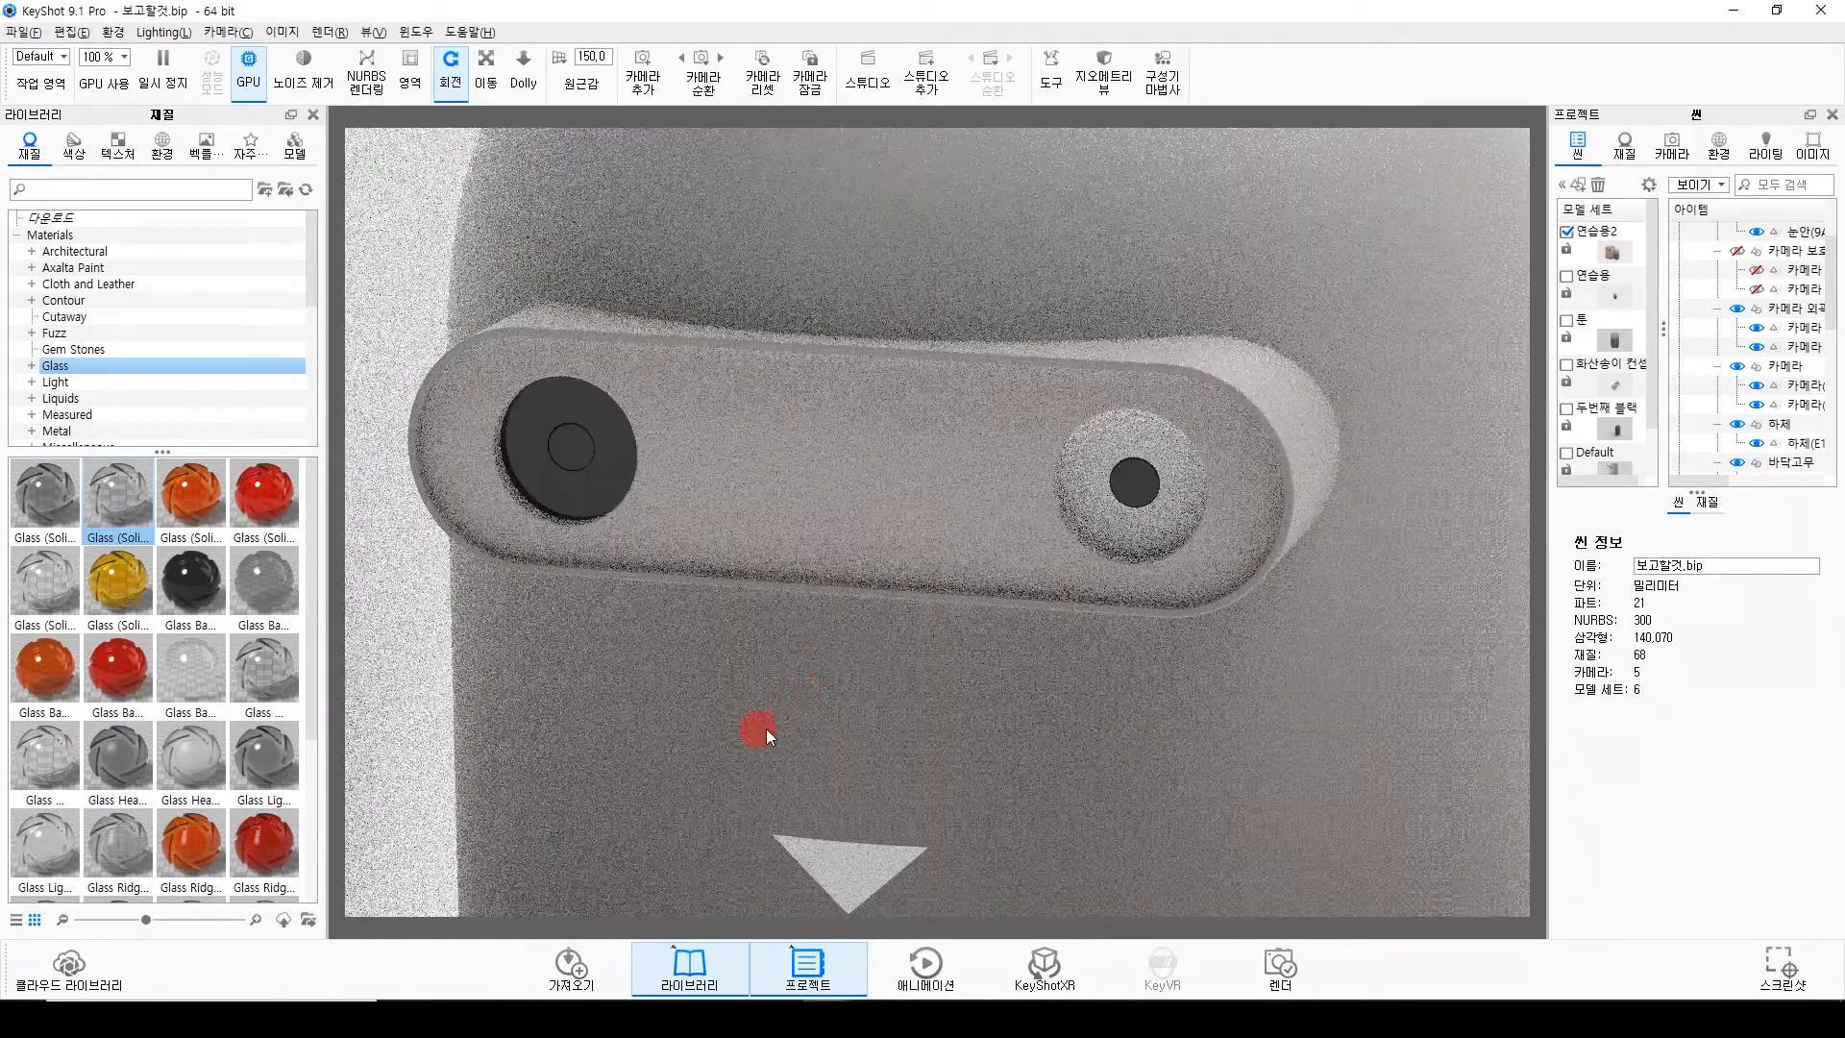
# Change the inner lenses' Hard Shiny Plastic Black #3 material to the glass type and test the grey color #848484.
pyautogui.doubleClick(1132, 491)
pyautogui.click(1768, 248)
pyautogui.click(1787, 304)
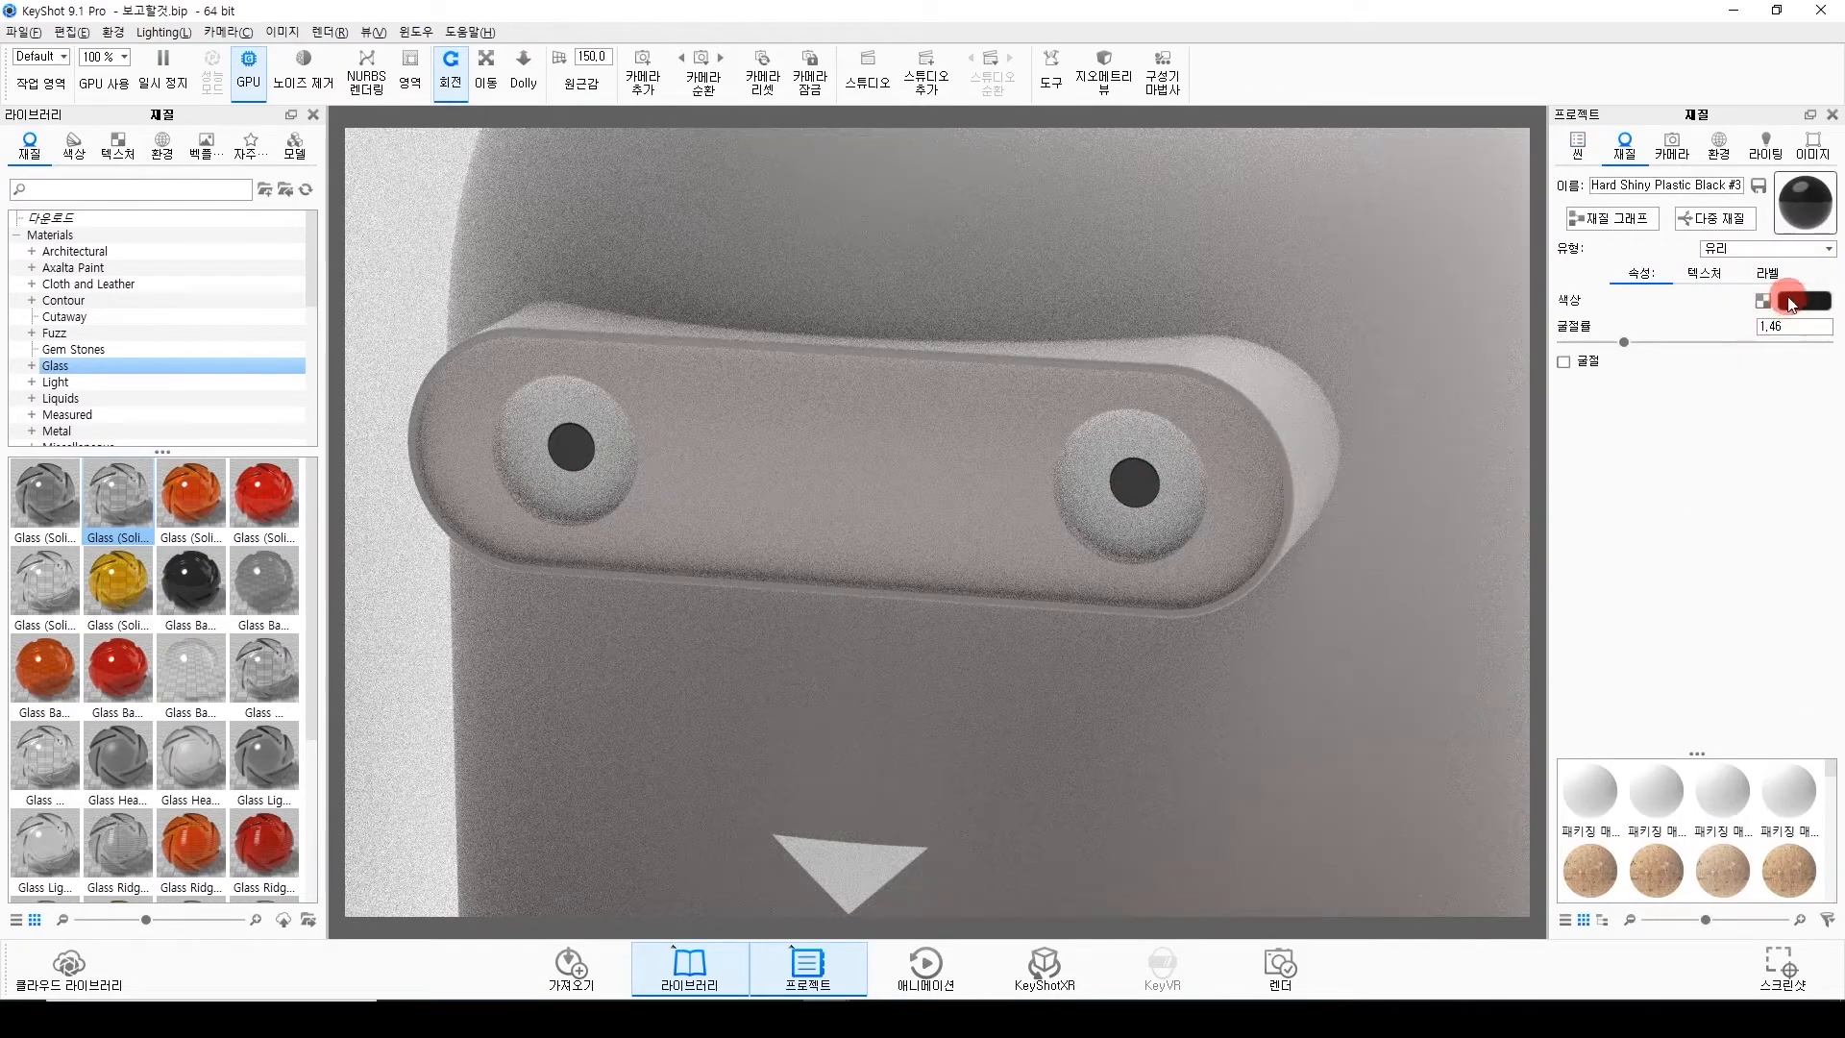
pyautogui.click(1785, 300)
pyautogui.moveTo(1547, 192); pyautogui.dragTo(1207, 267)
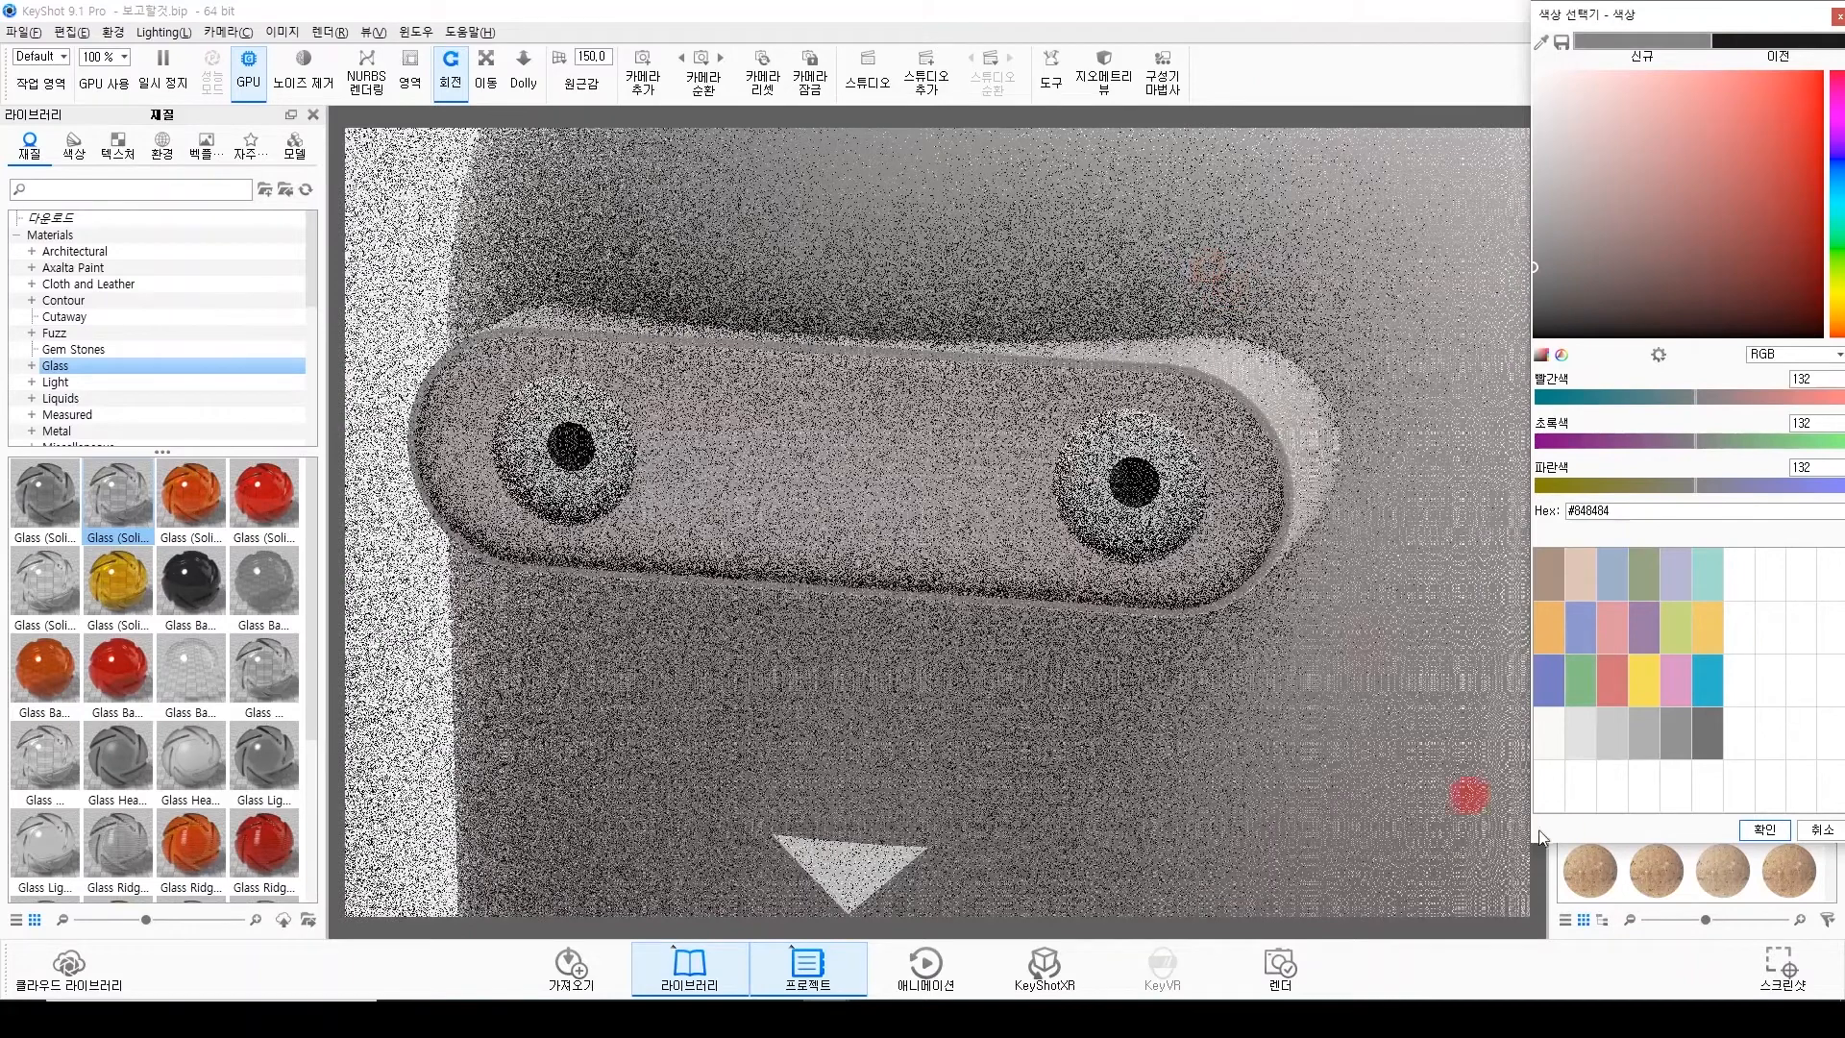
pyautogui.click(1764, 829)
pyautogui.click(1768, 249)
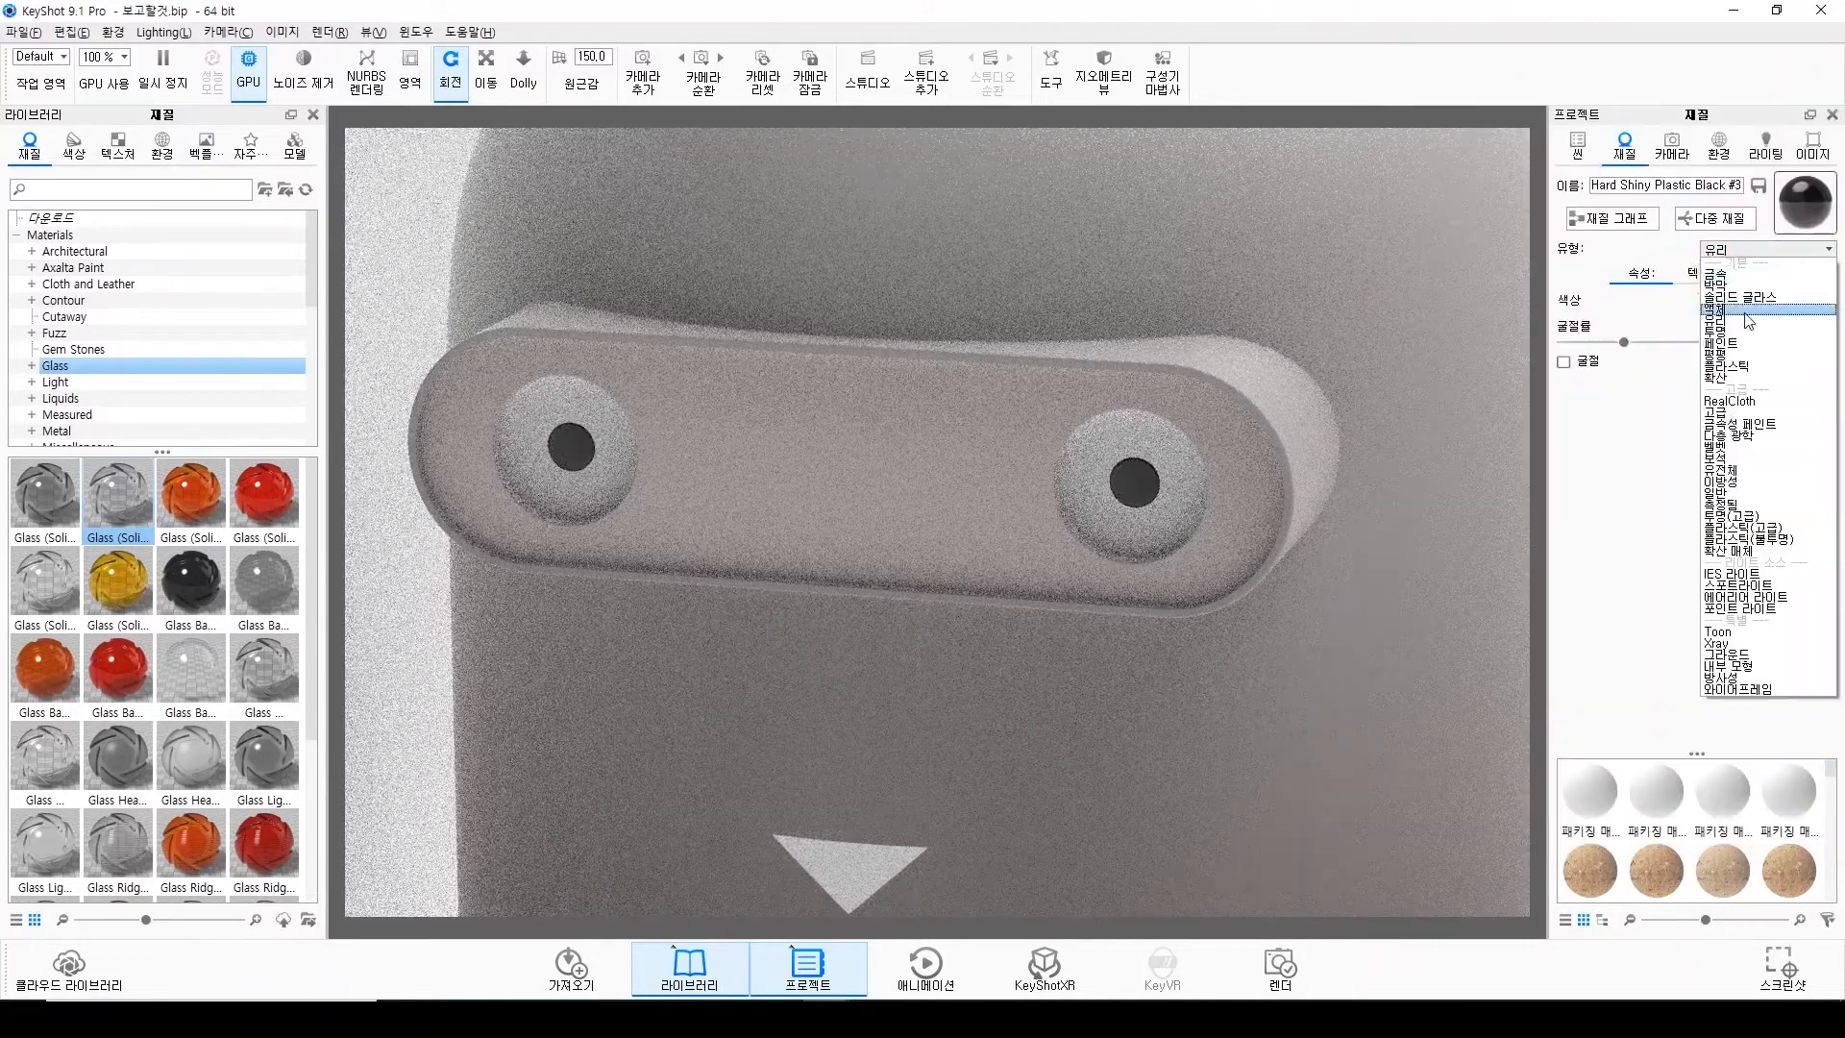
# Show the camera covers again and change their Glass (Solid) Grey material type to thin film.
pyautogui.click(1590, 148)
pyautogui.click(1755, 286)
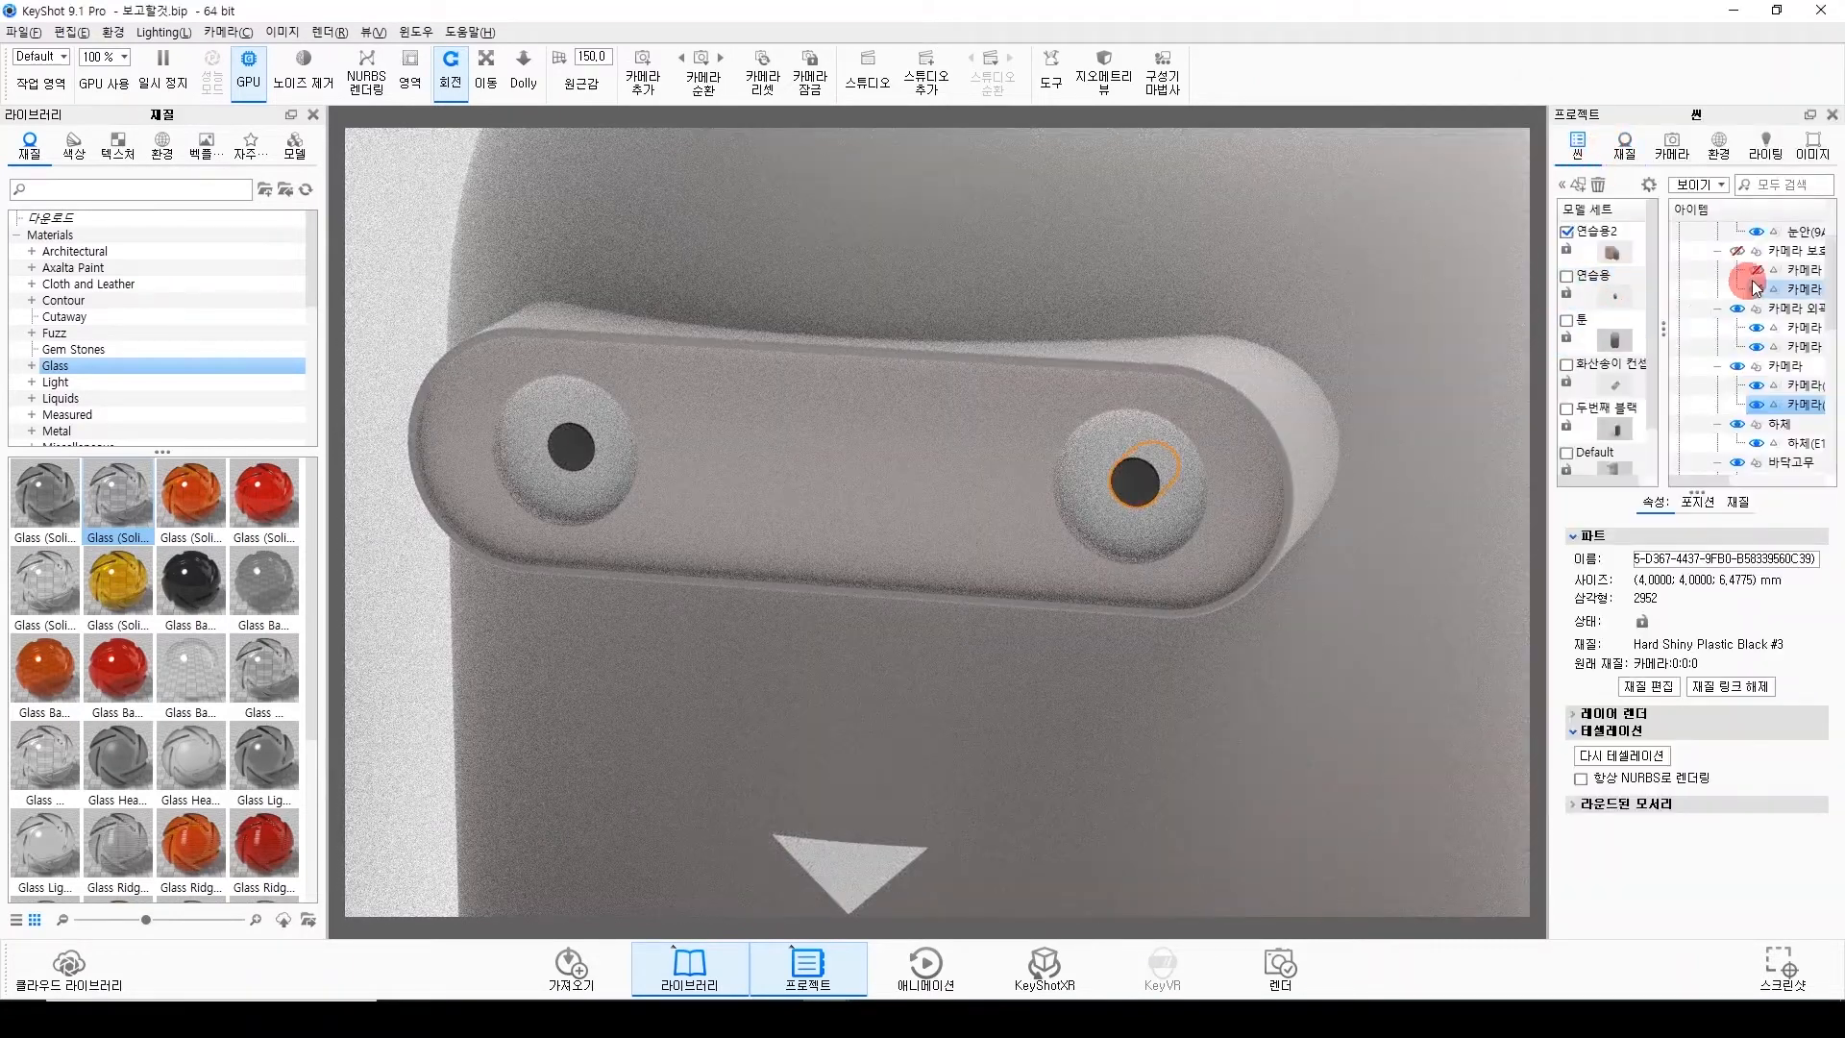
pyautogui.click(1737, 252)
pyautogui.doubleClick(1117, 507)
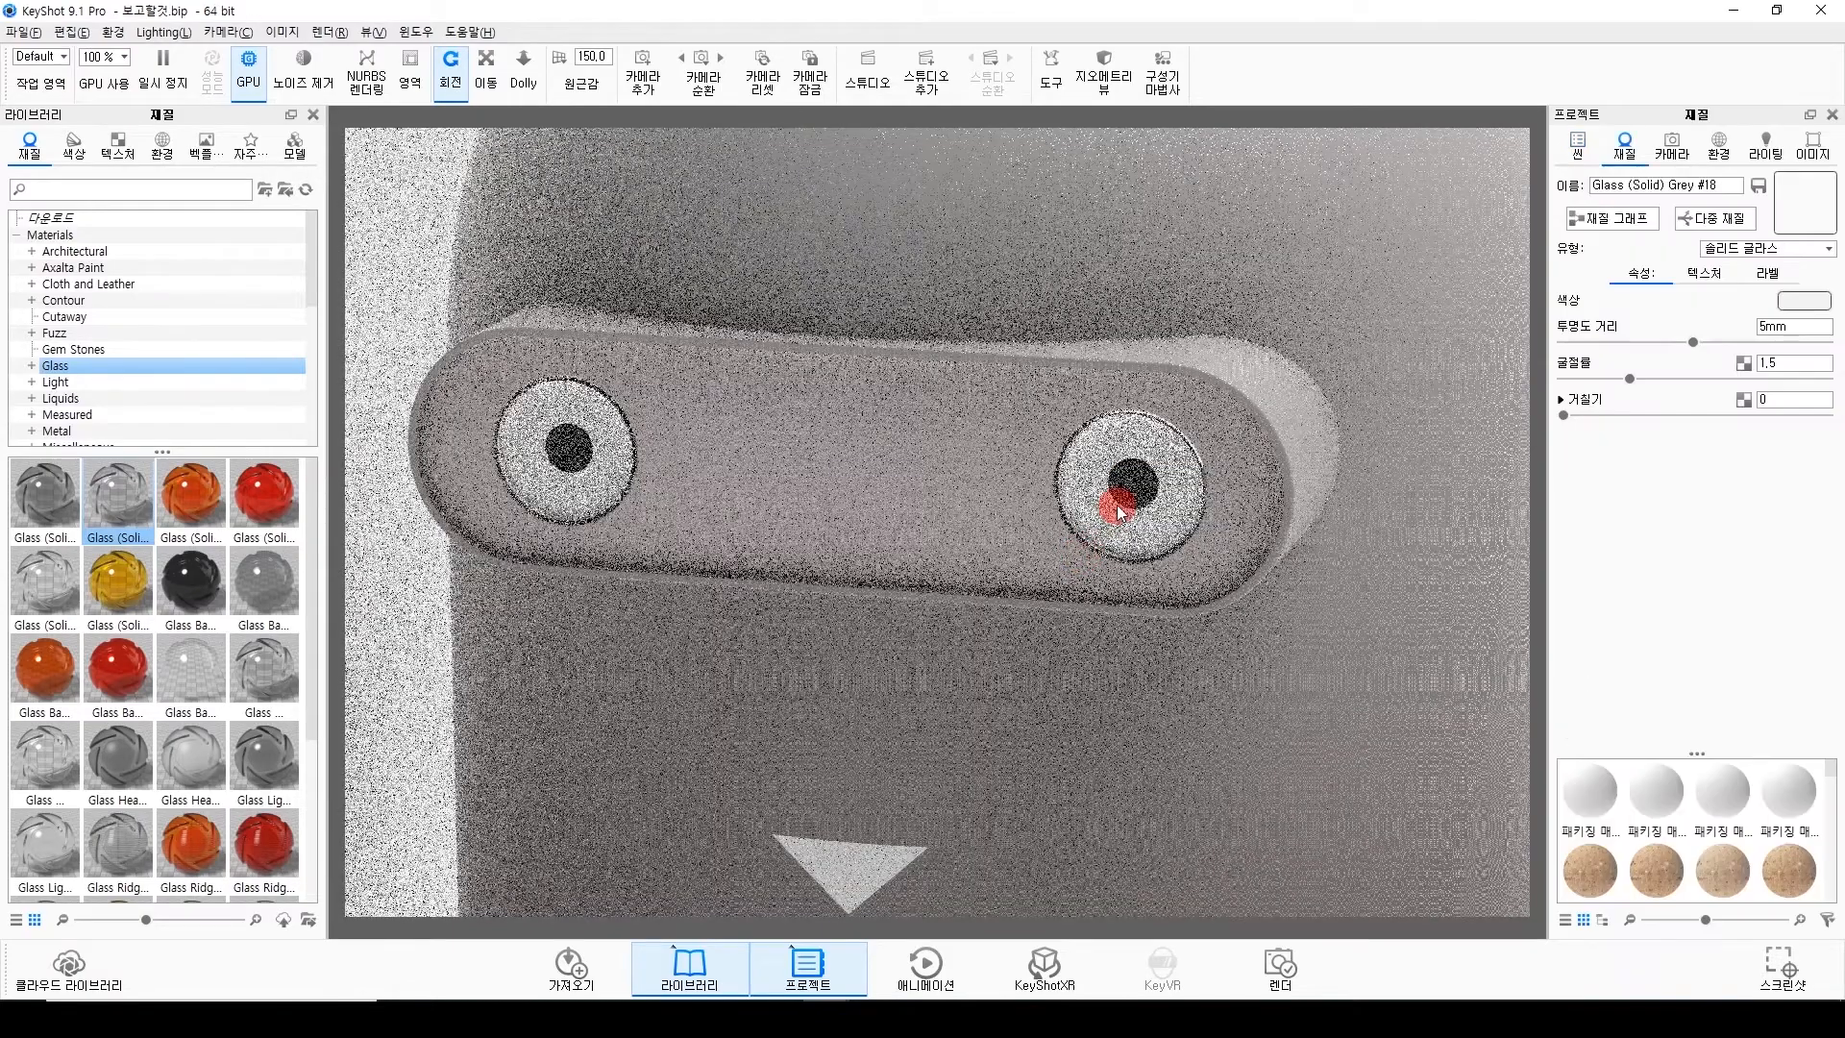
pyautogui.click(1778, 249)
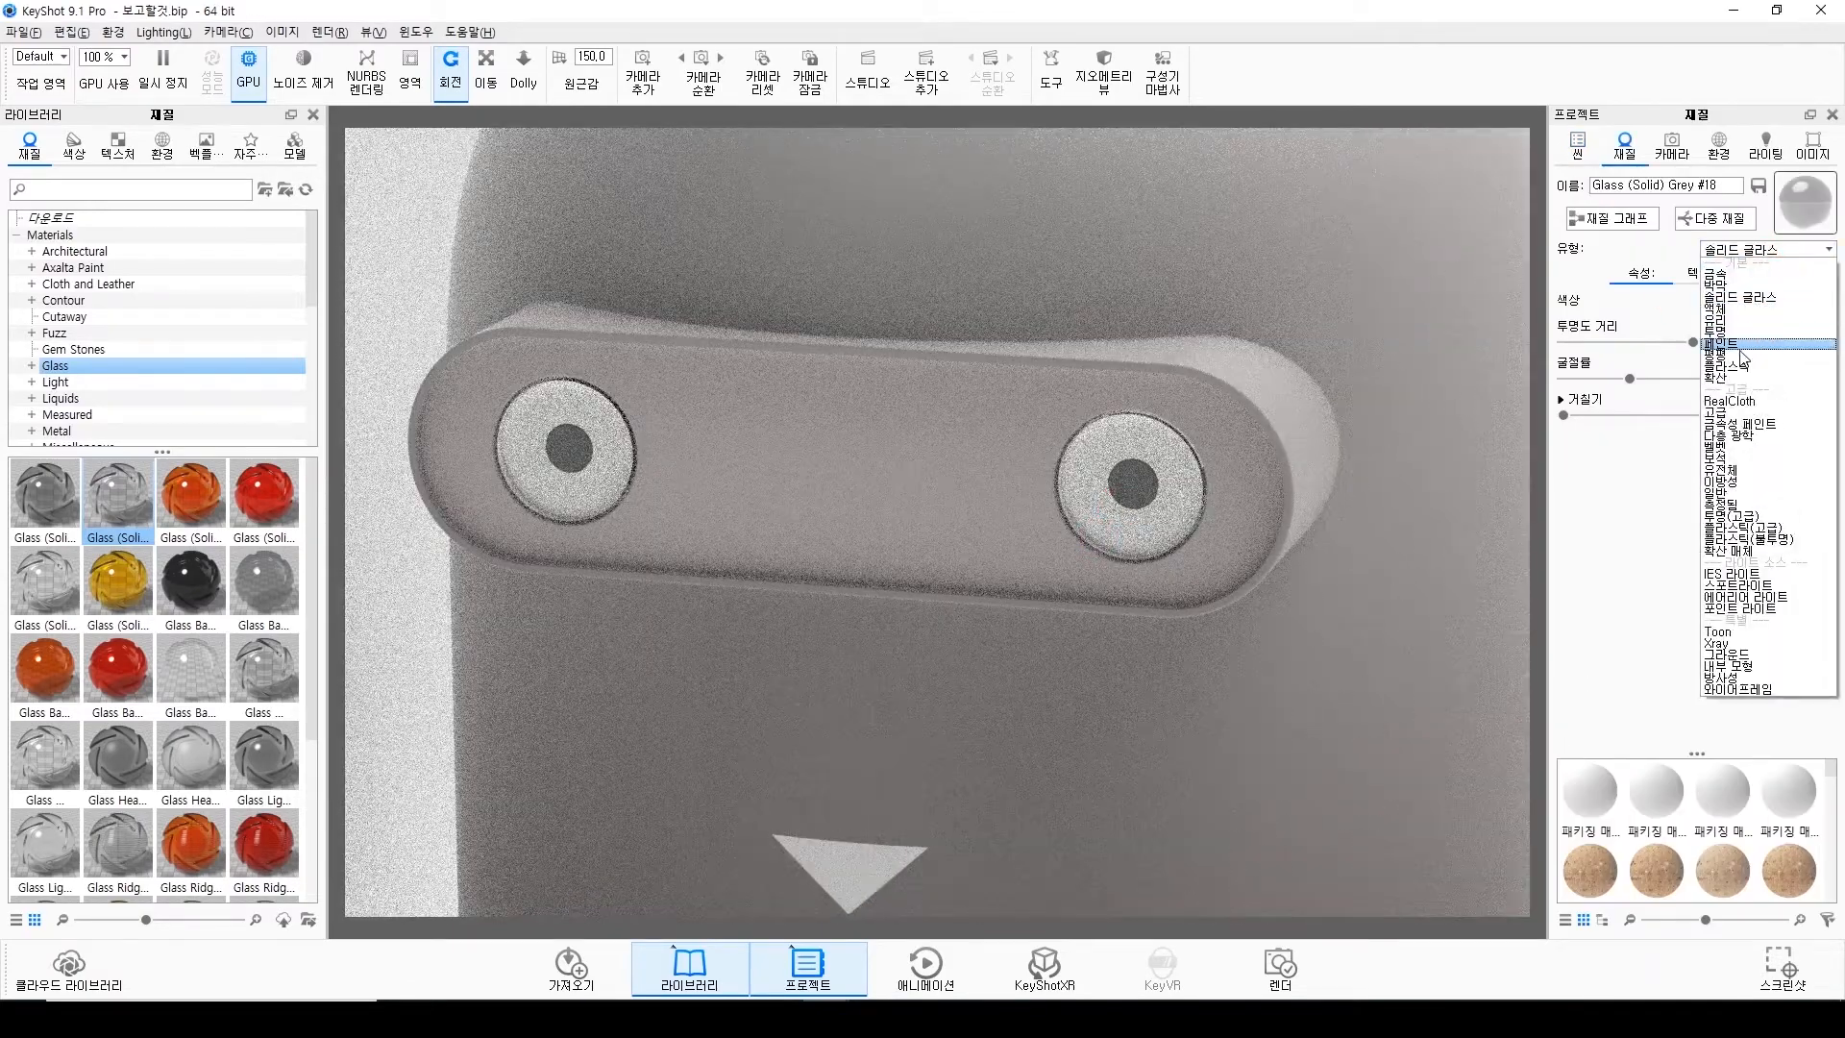
pyautogui.click(1725, 284)
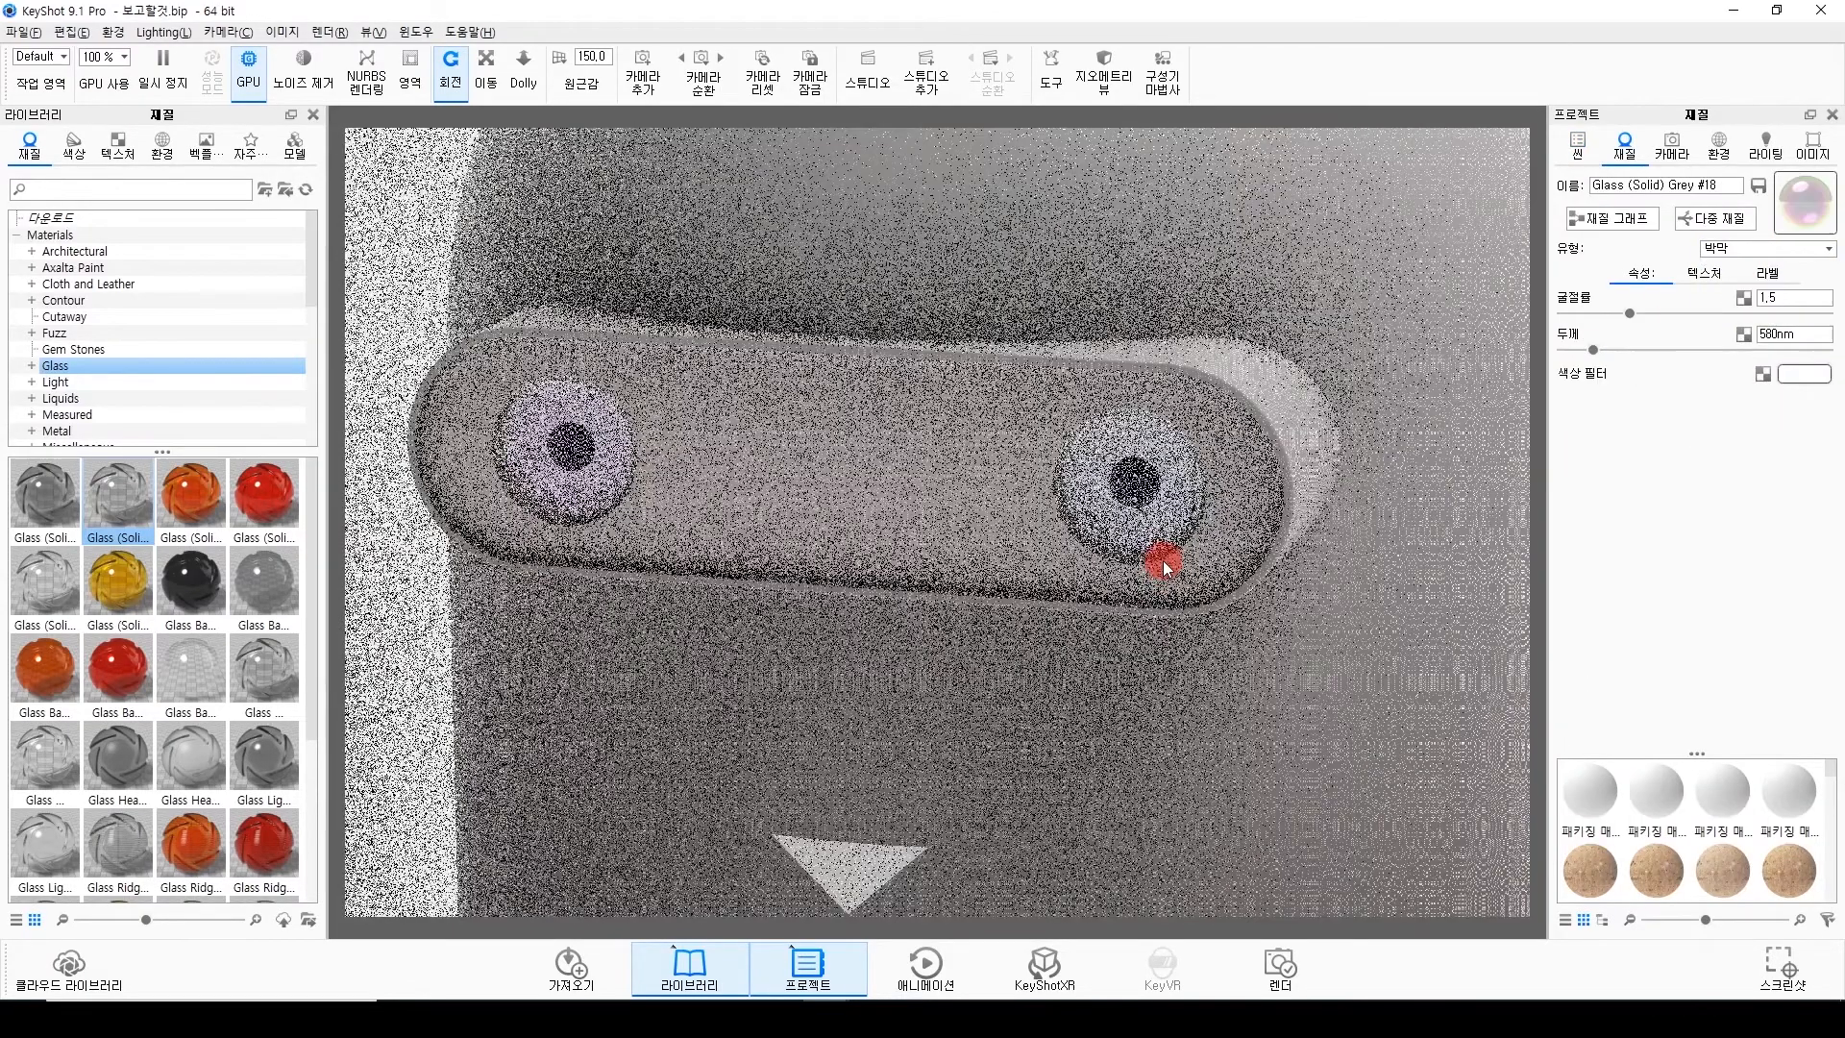
# Set the camera covers' thin-film refractive index to 1.262 and adjust the film thickness.
pyautogui.scroll(-5, 1166, 575)
pyautogui.moveTo(1591, 351); pyautogui.dragTo(1700, 317)
pyautogui.moveTo(1700, 318); pyautogui.dragTo(1622, 350)
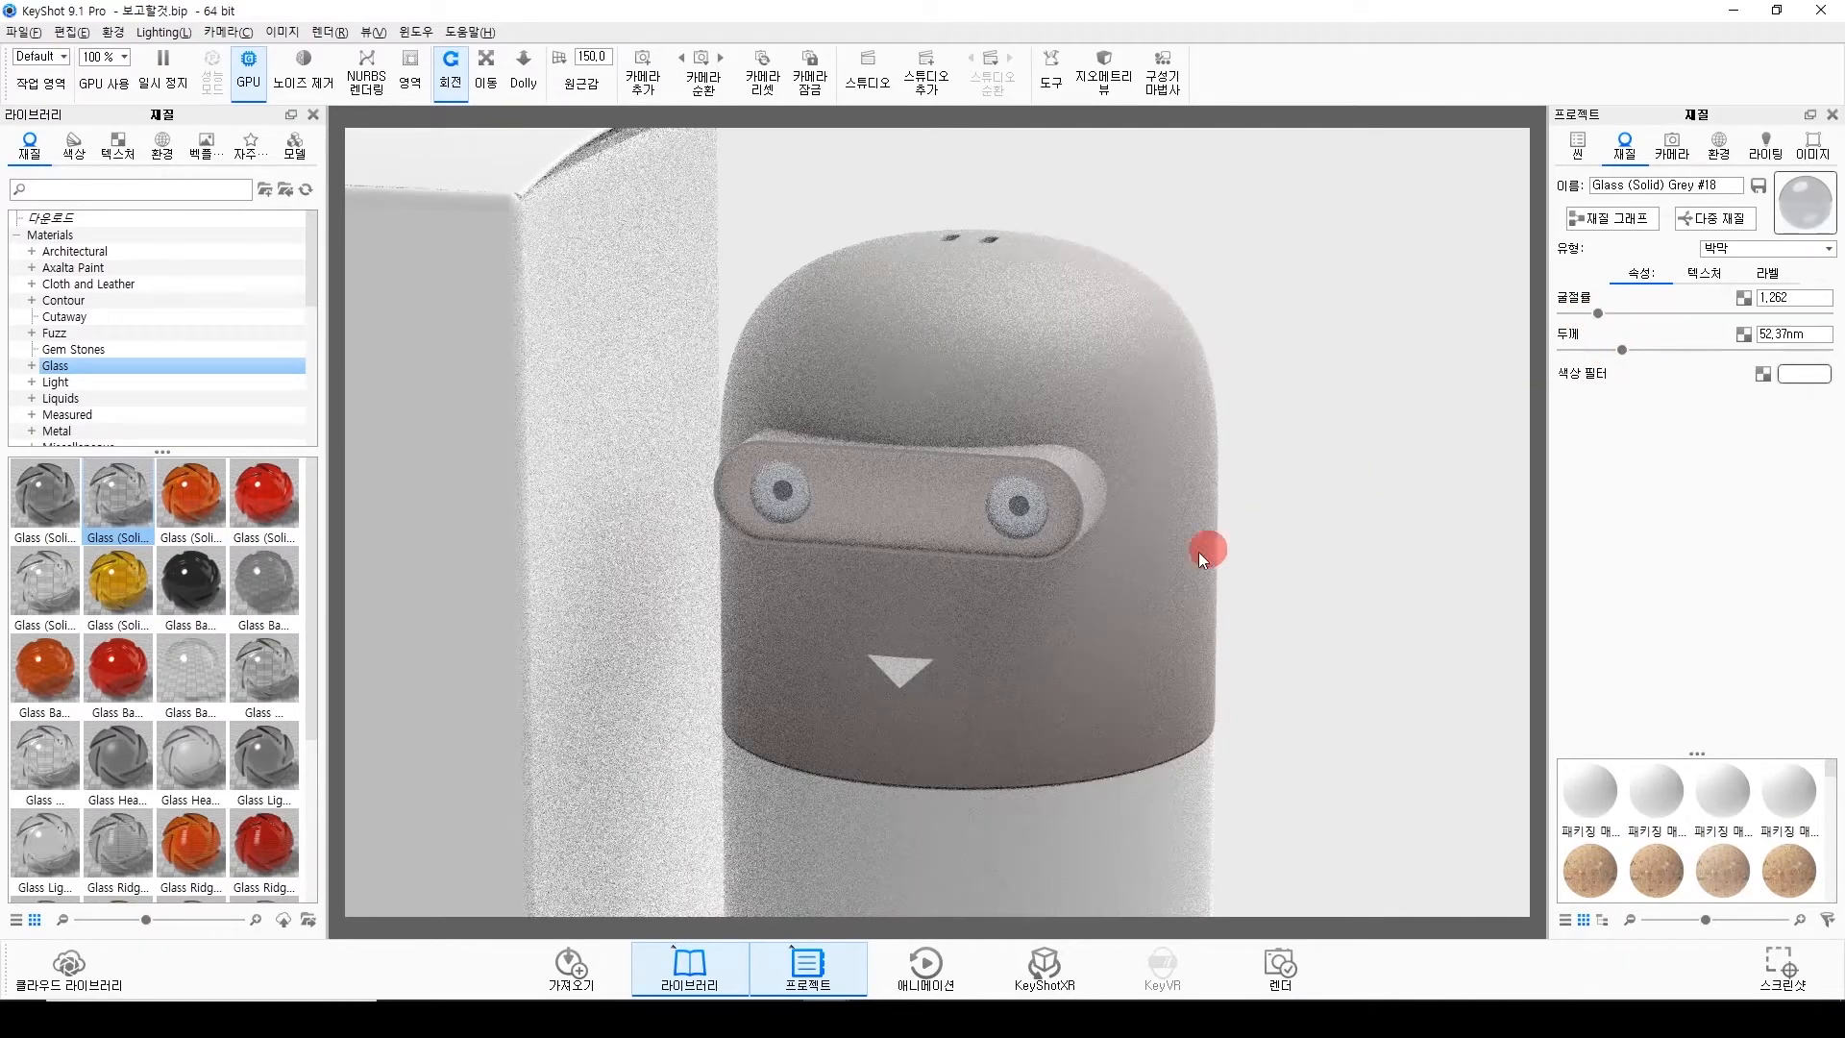
pyautogui.scroll(-5, 1085, 566)
pyautogui.scroll(2, 1085, 575)
pyautogui.scroll(5, 1062, 465)
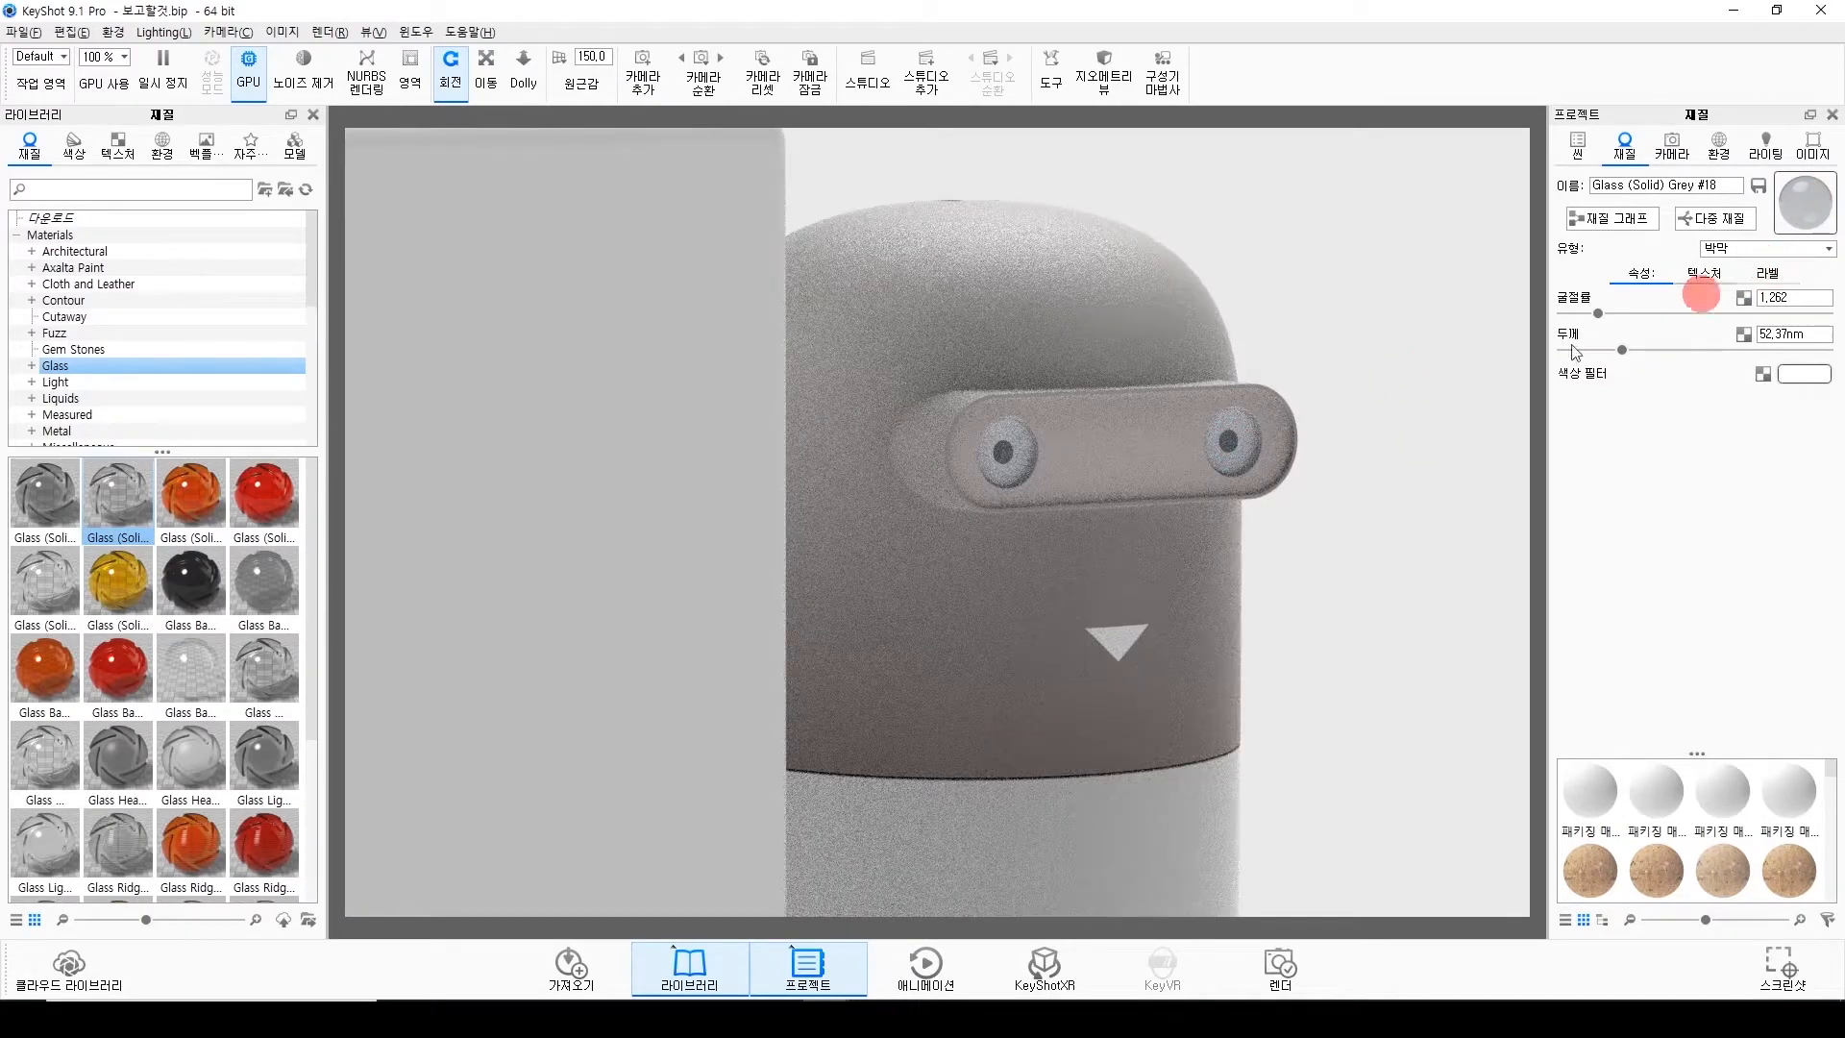
# Open the material graph of the lower body's Hard Shiny Plastic Grey material.
pyautogui.scroll(-5, 1153, 624)
pyautogui.moveTo(1195, 496); pyautogui.dragTo(1241, 382, button='middle')
pyautogui.scroll(3, 1132, 540)
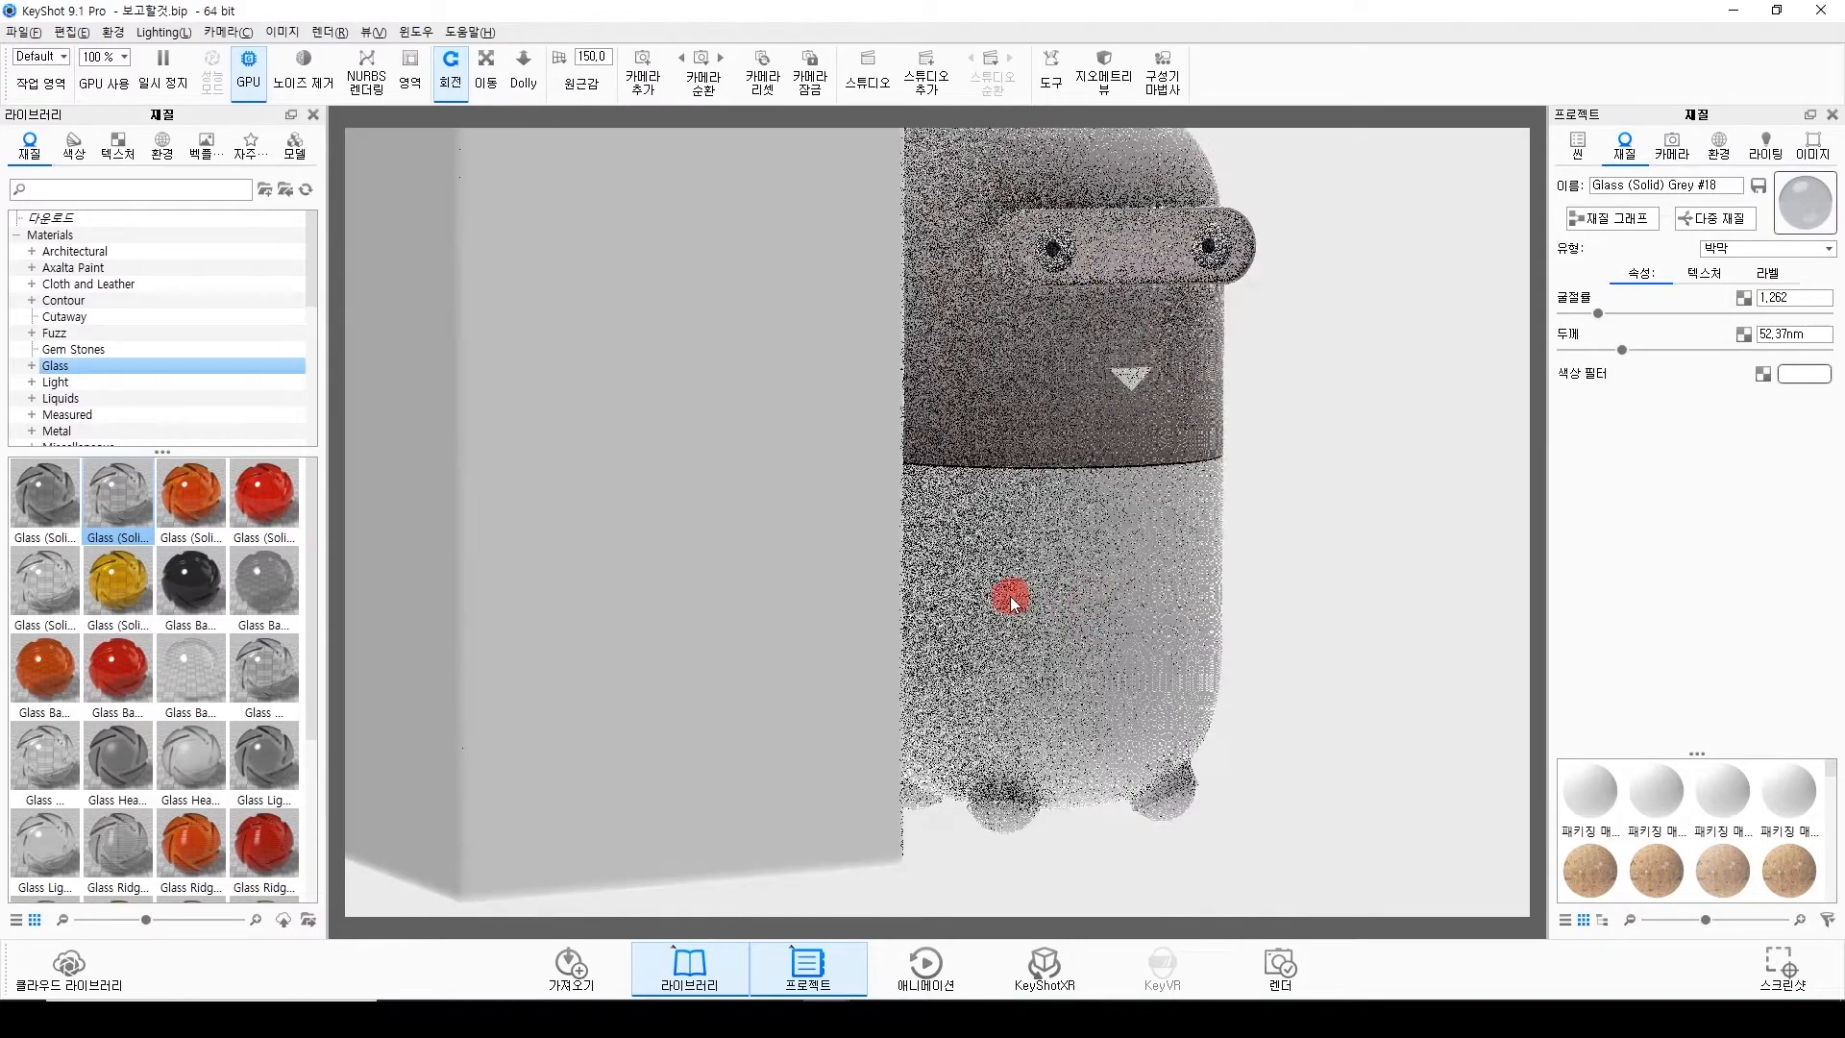
pyautogui.doubleClick(1061, 625)
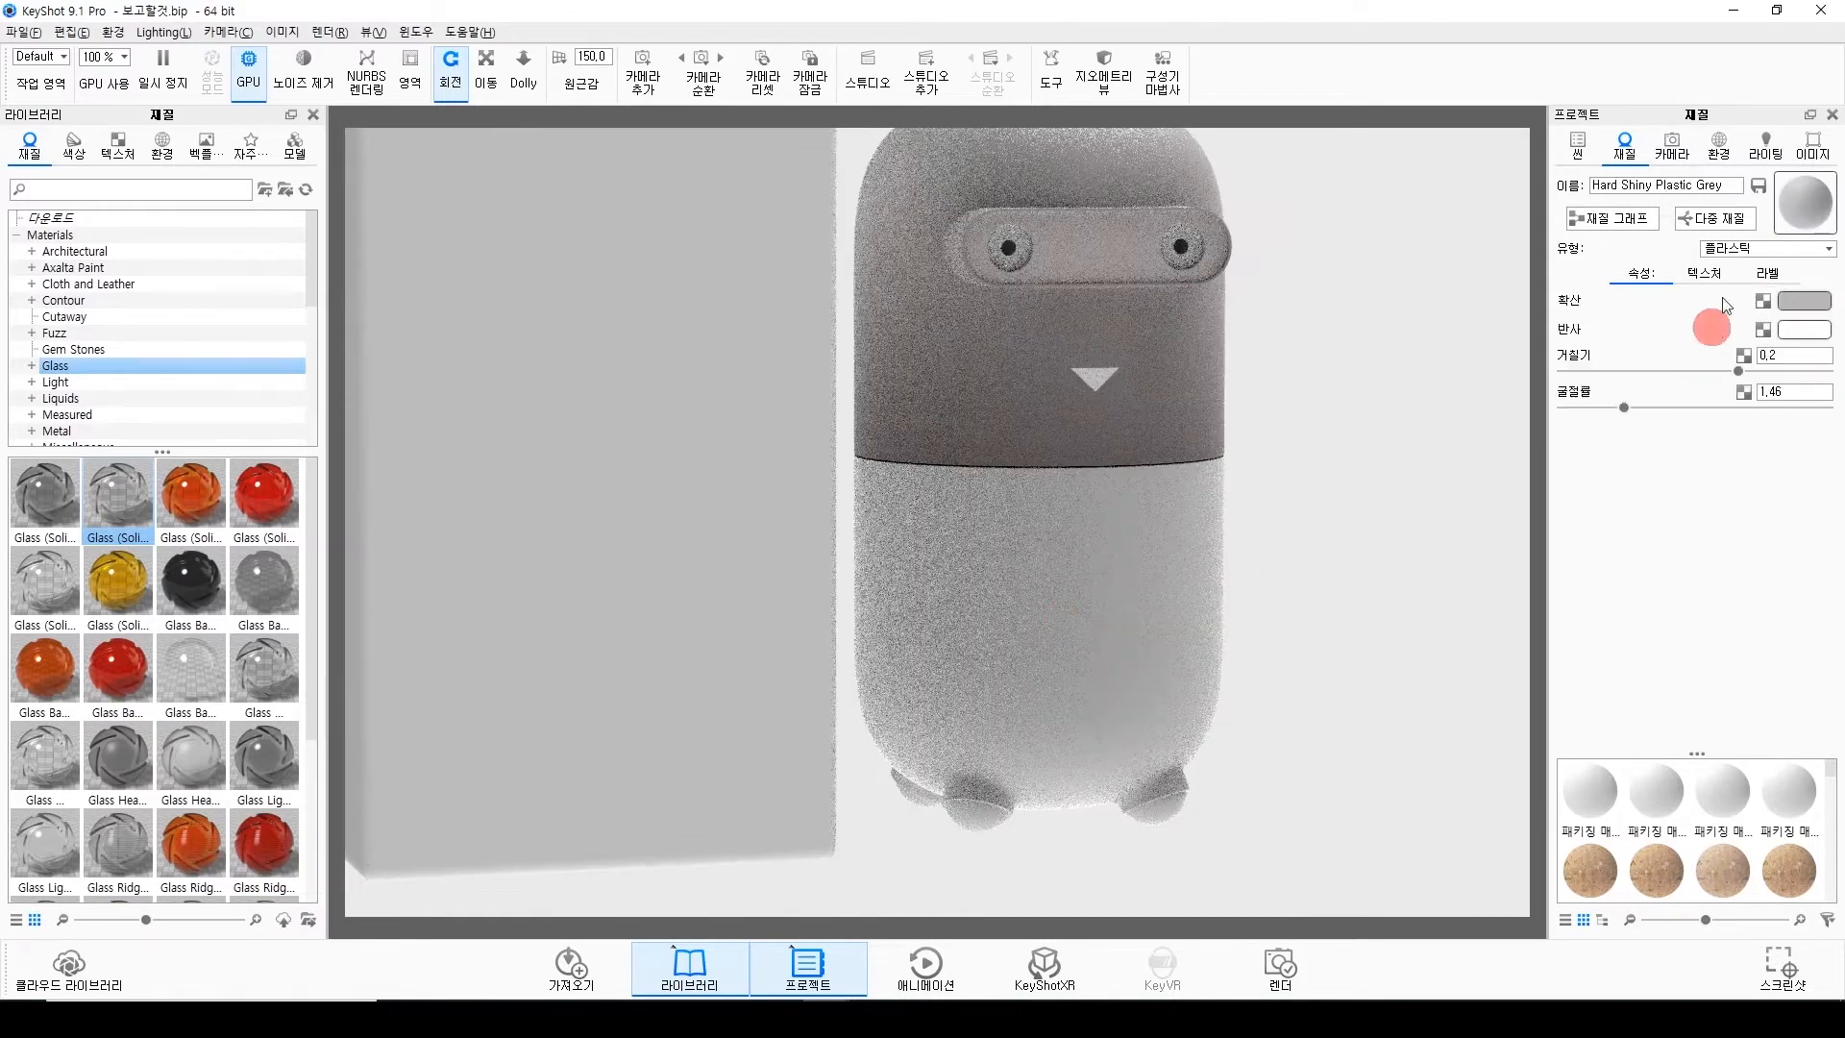
pyautogui.moveTo(820, 543); pyautogui.dragTo(1201, 548)
pyautogui.click(1703, 273)
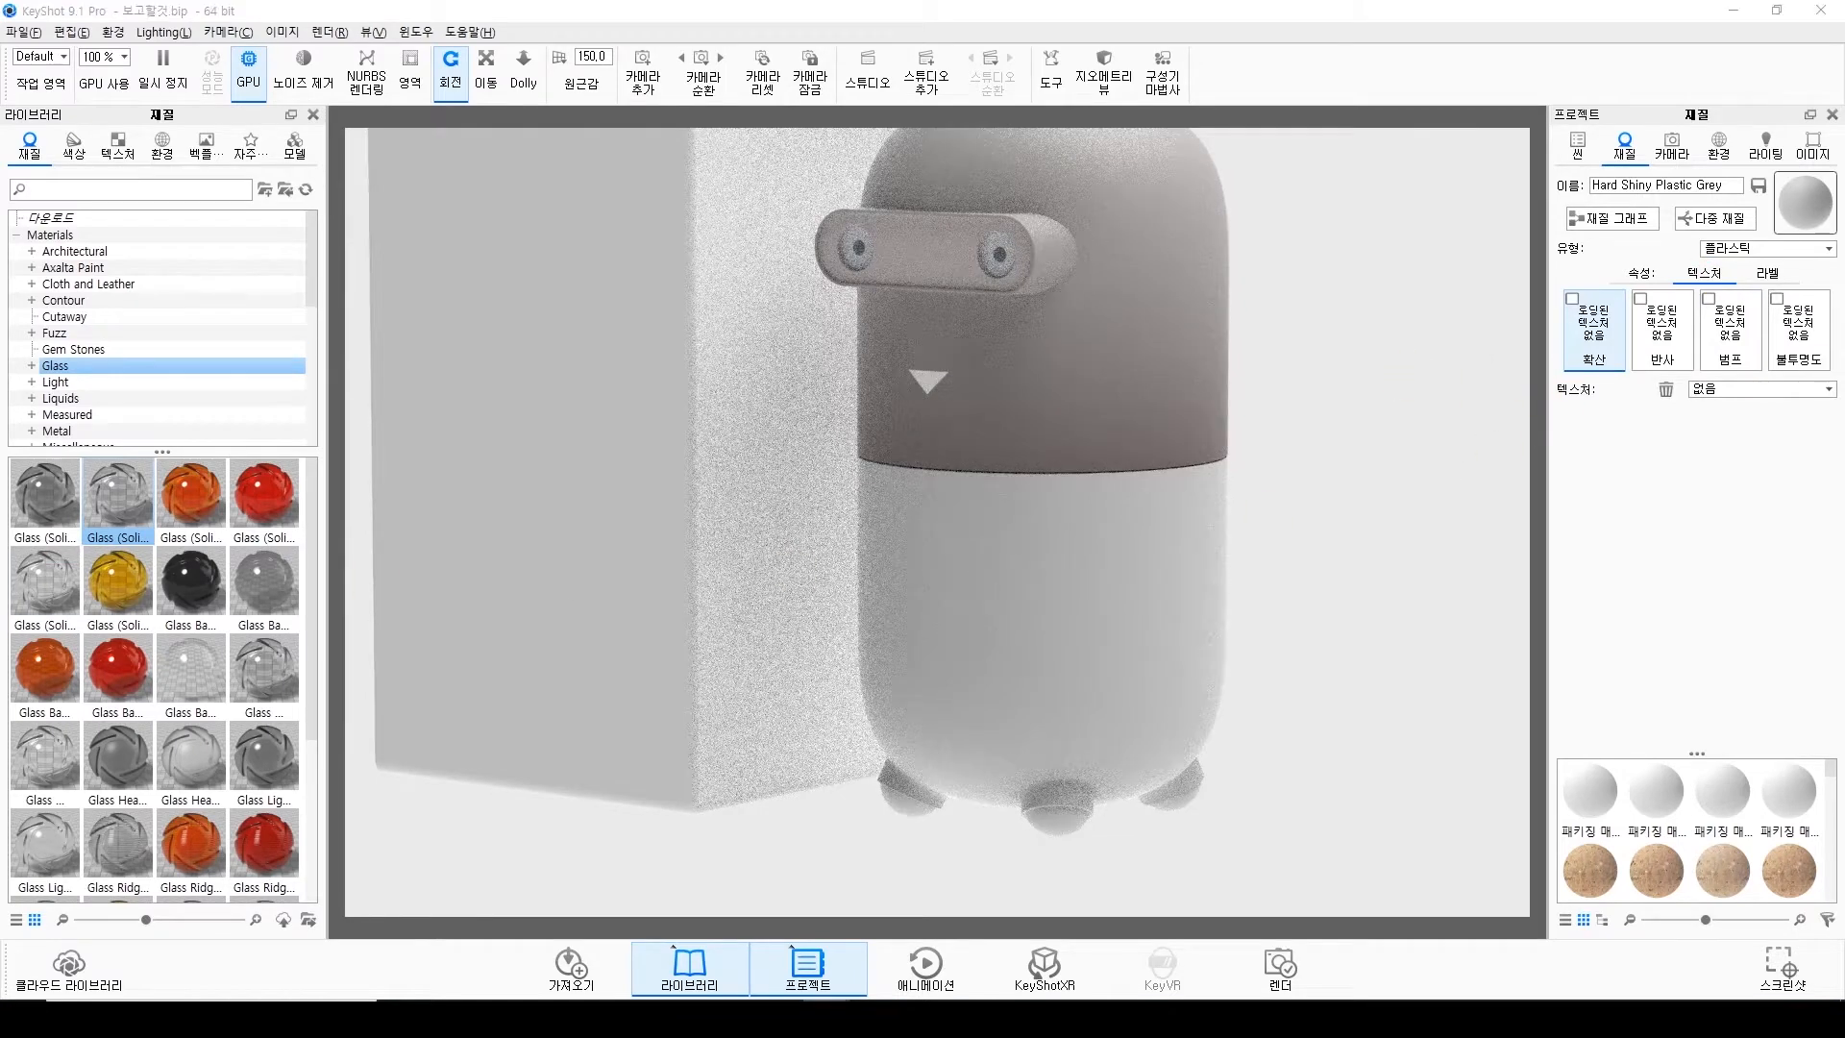
pyautogui.moveTo(1063, 618); pyautogui.dragTo(1453, 403)
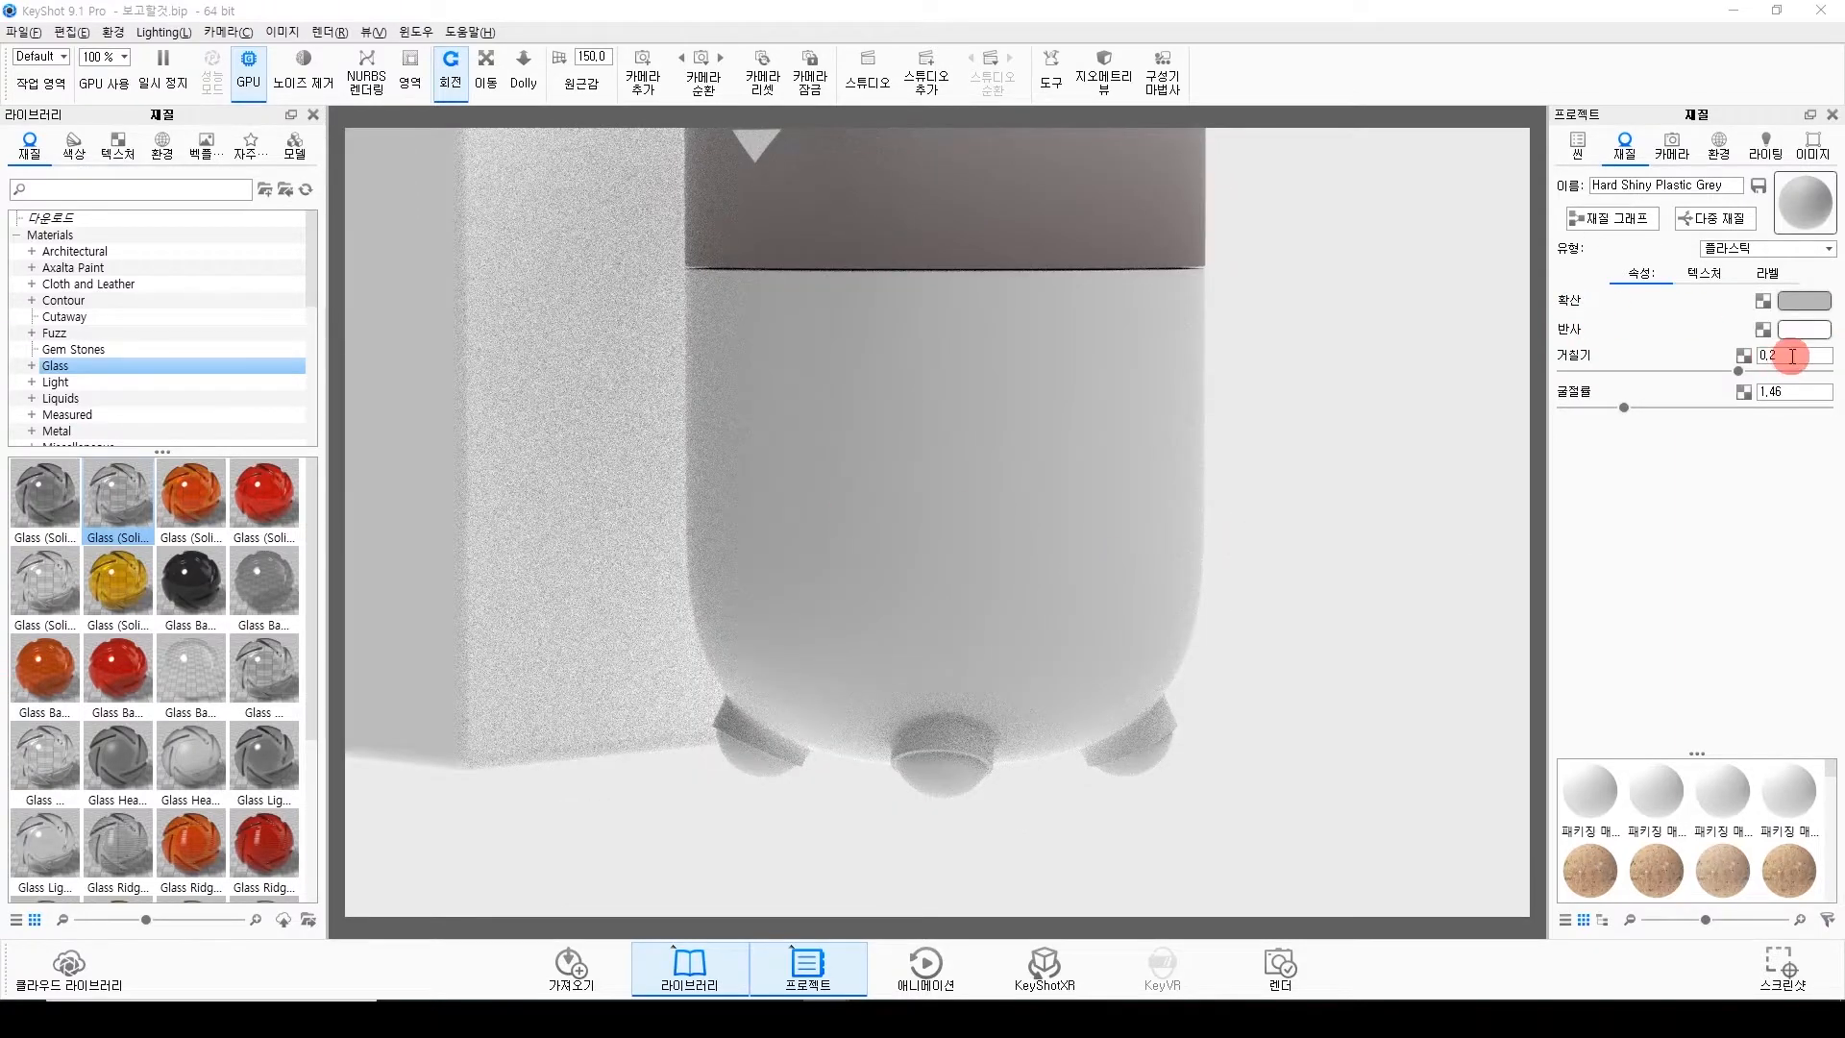
pyautogui.click(871, 560)
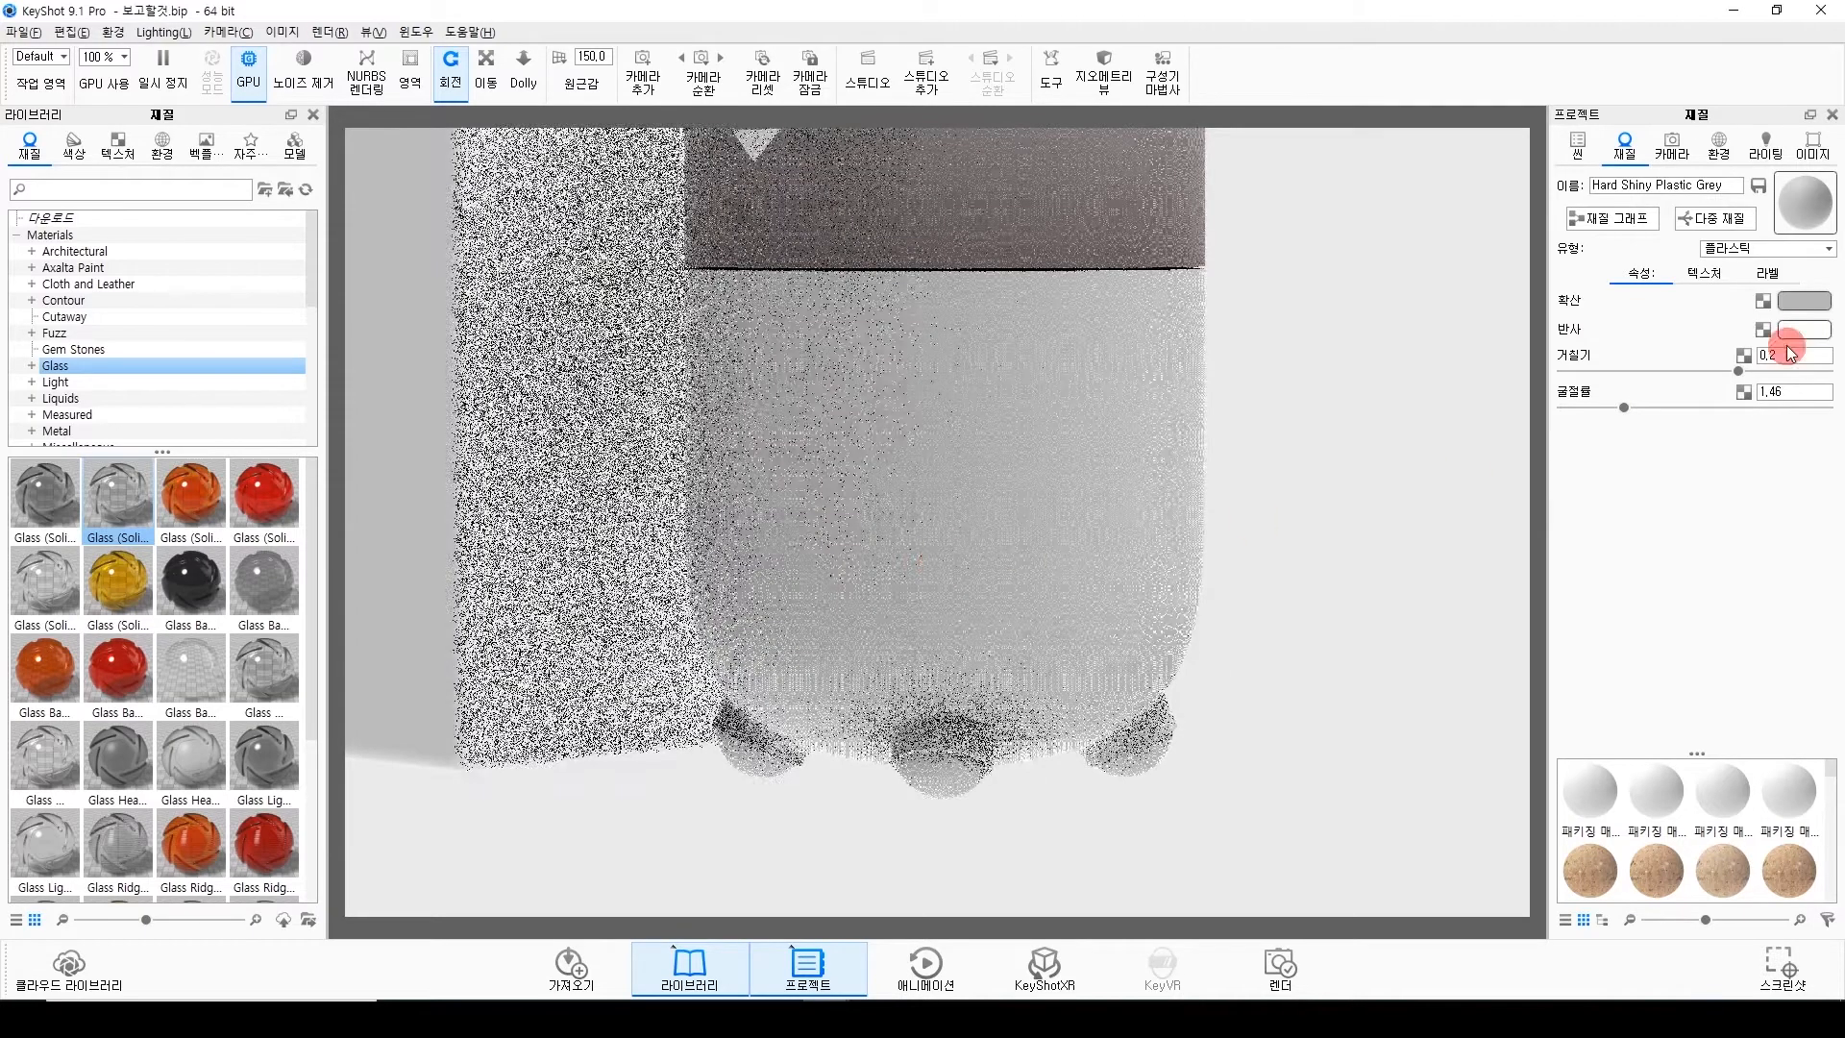
pyautogui.click(1750, 277)
pyautogui.click(1607, 217)
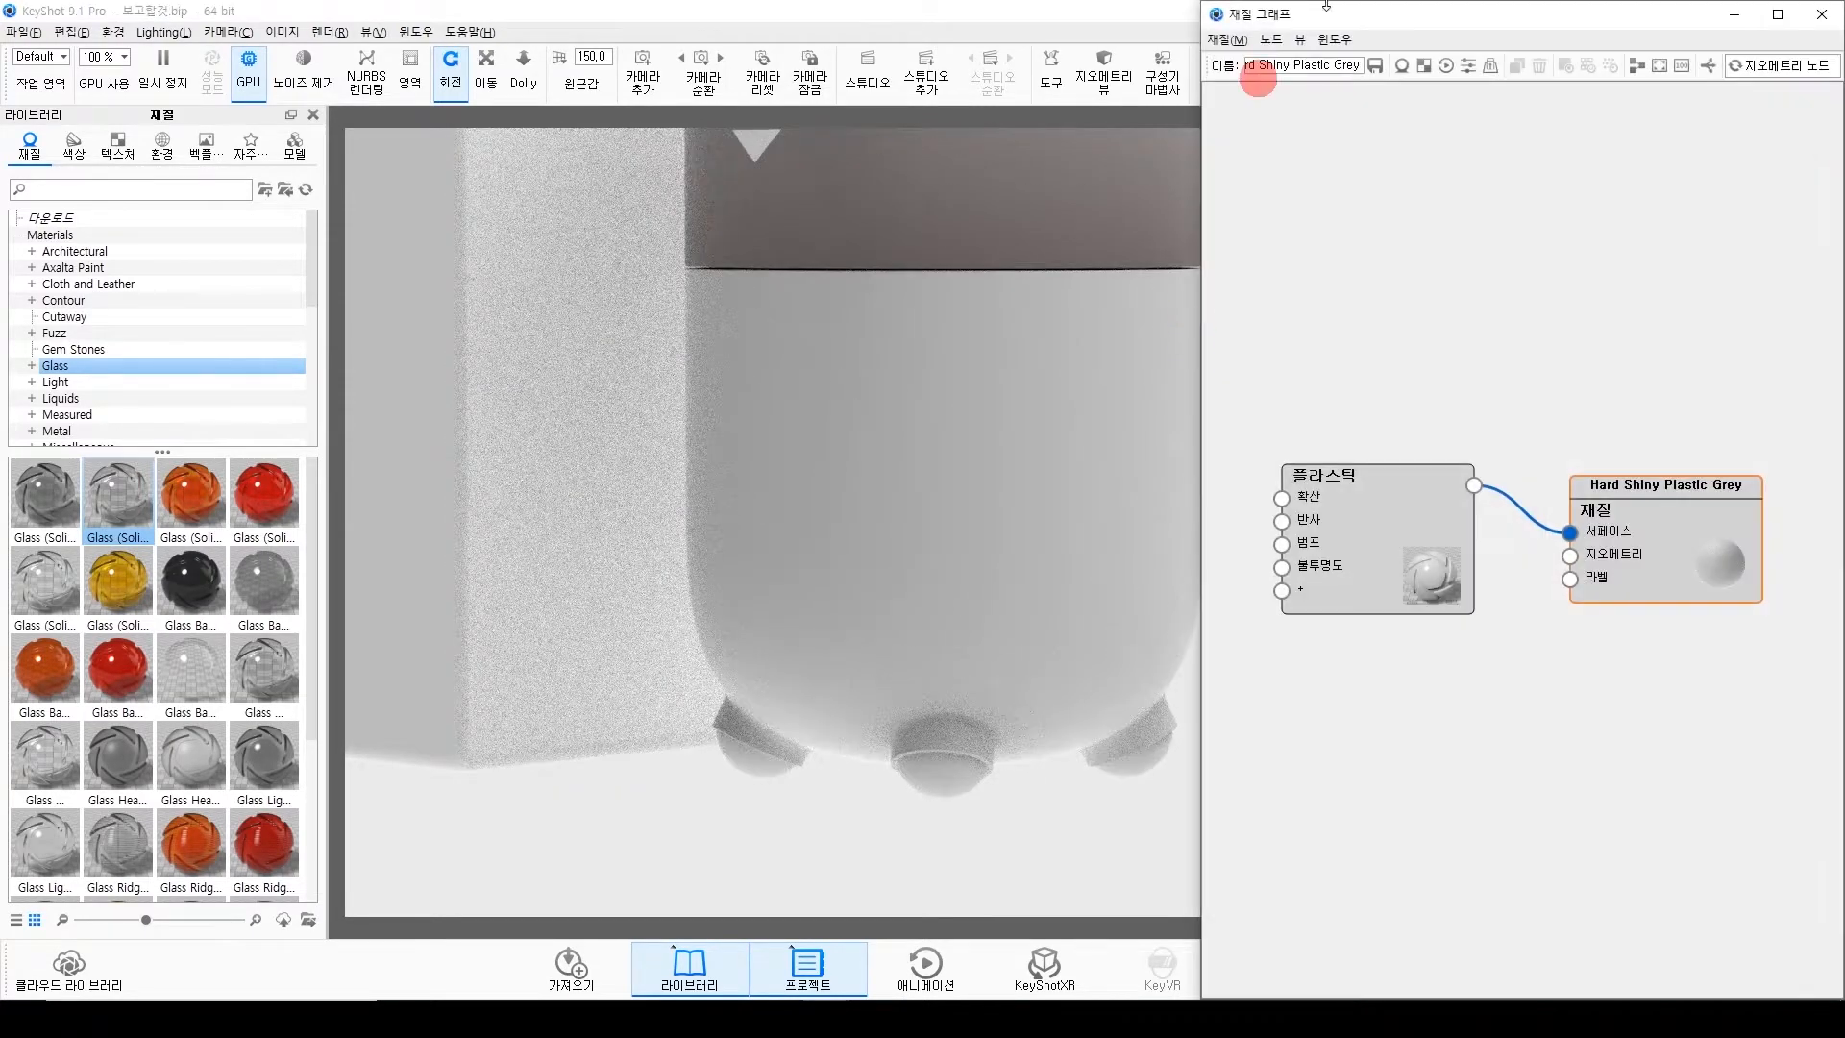
# Fit the material graph beside the model view and consult the finished 얼룩블랙2 #2 material's node graph for reference.
pyautogui.moveTo(1535, 19); pyautogui.dragTo(1840, 24)
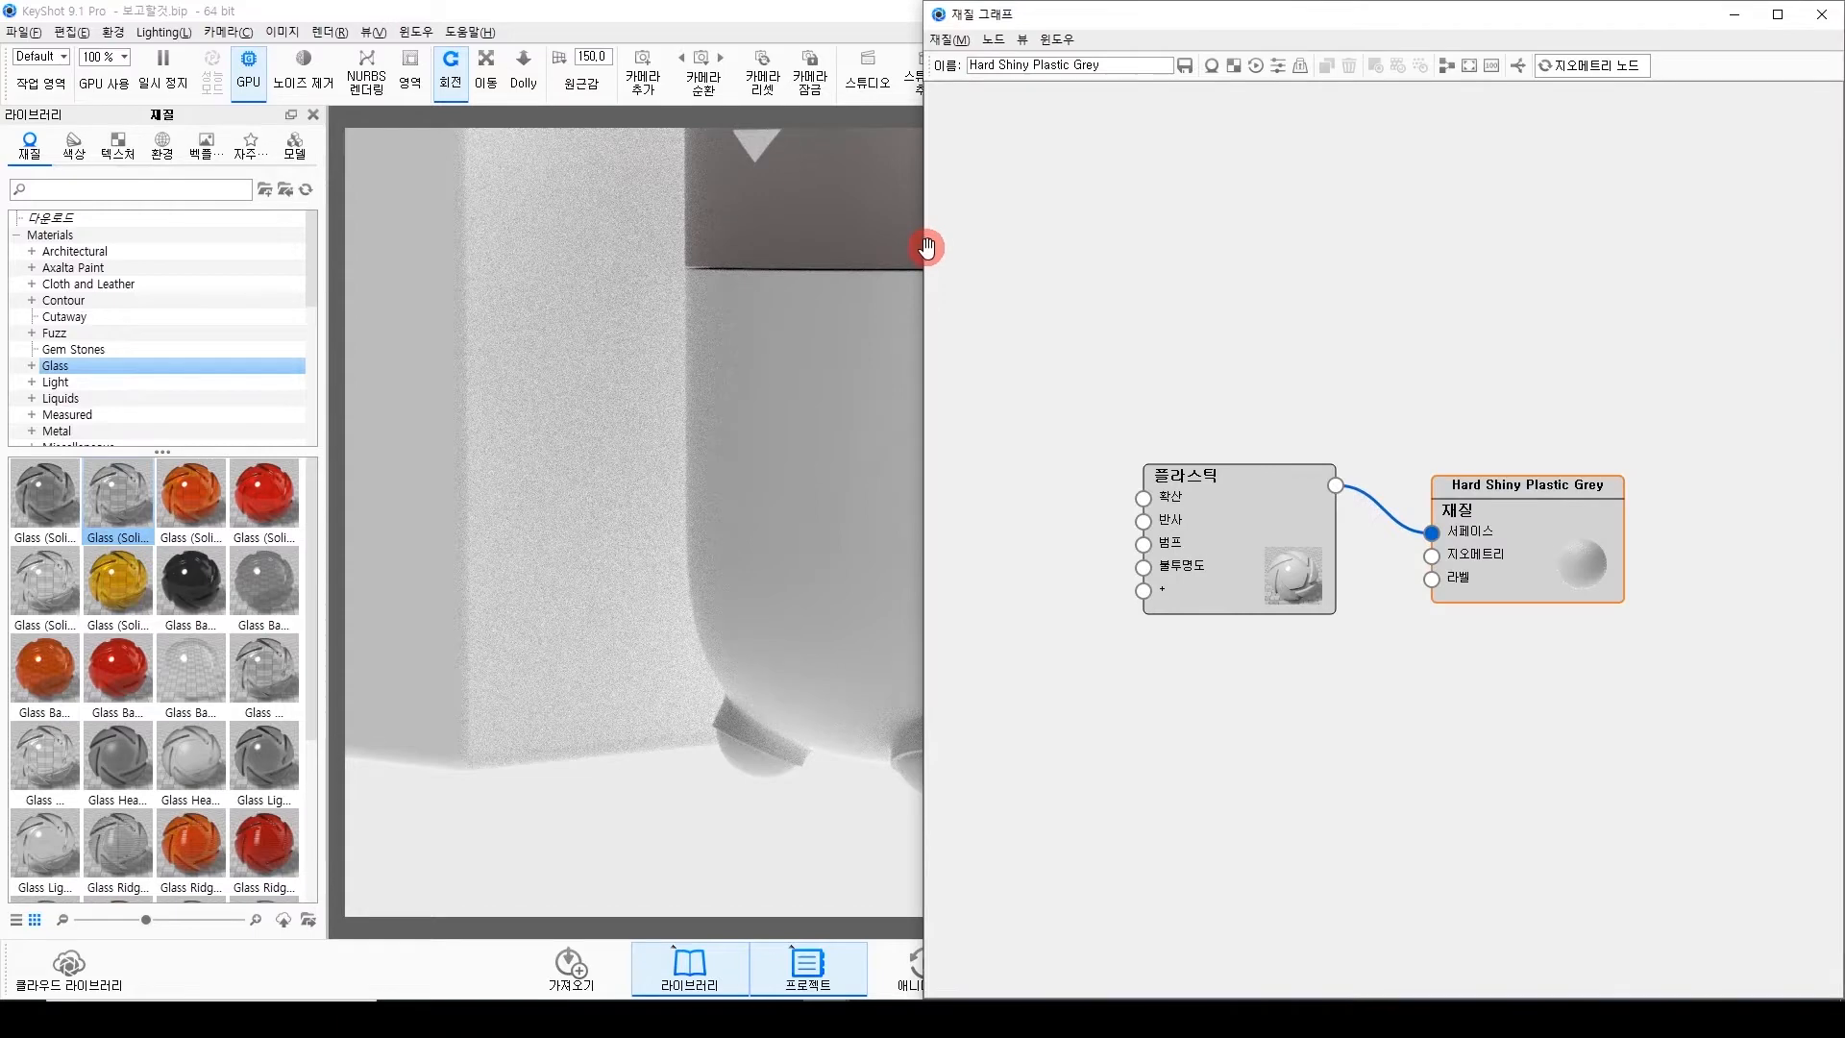
pyautogui.moveTo(921, 269); pyautogui.dragTo(1201, 278)
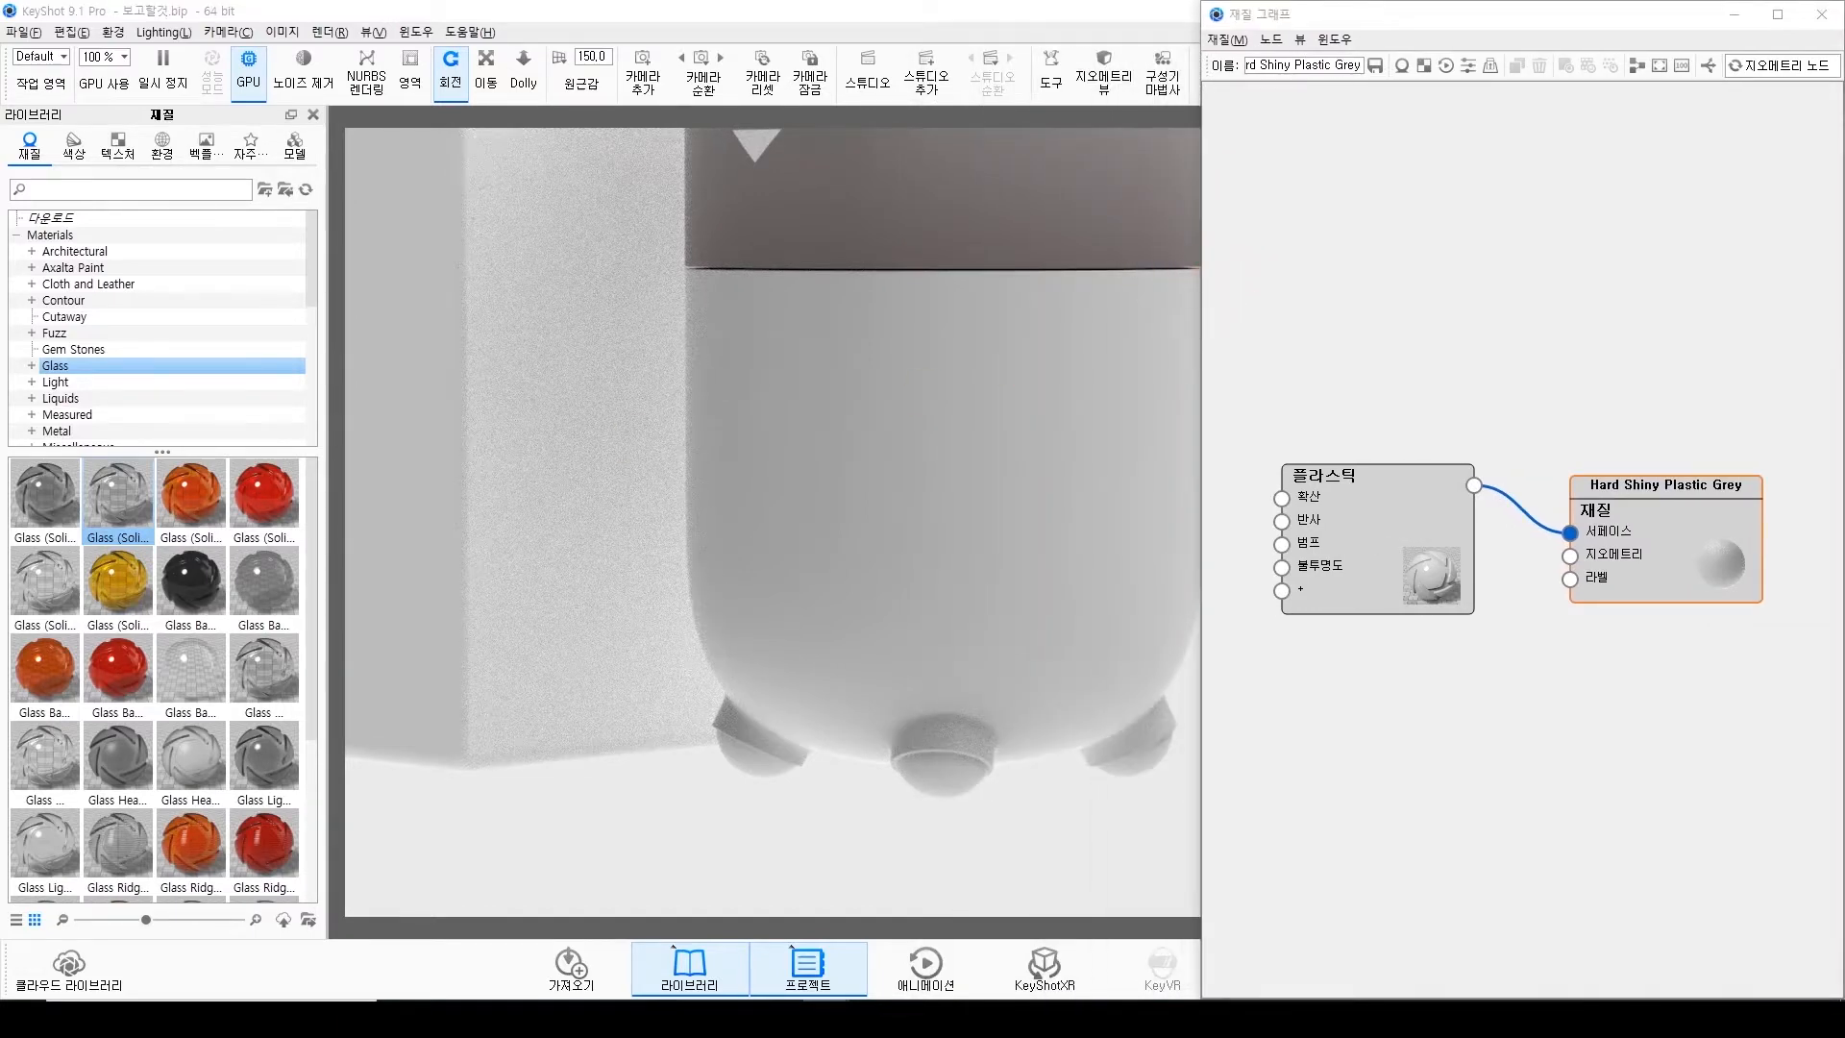
pyautogui.hotkey('alt', 'Tab')
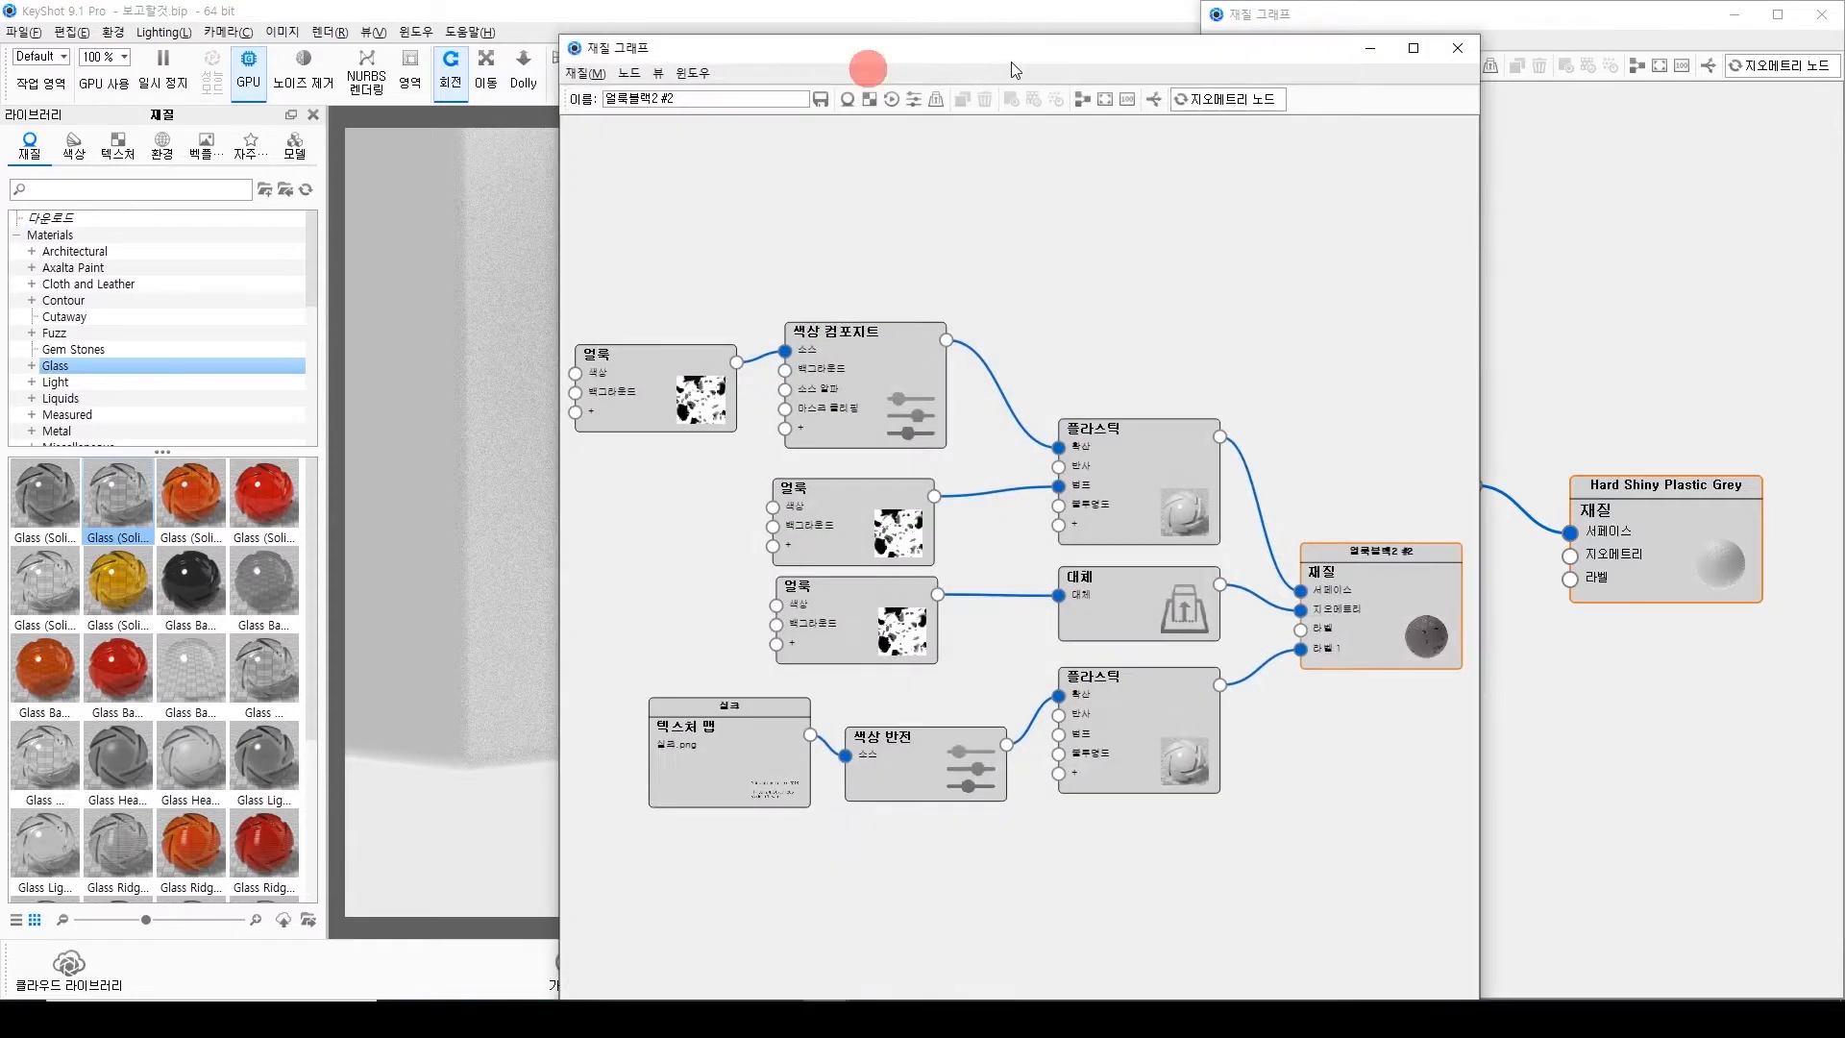
pyautogui.moveTo(1019, 53); pyautogui.dragTo(0, 60)
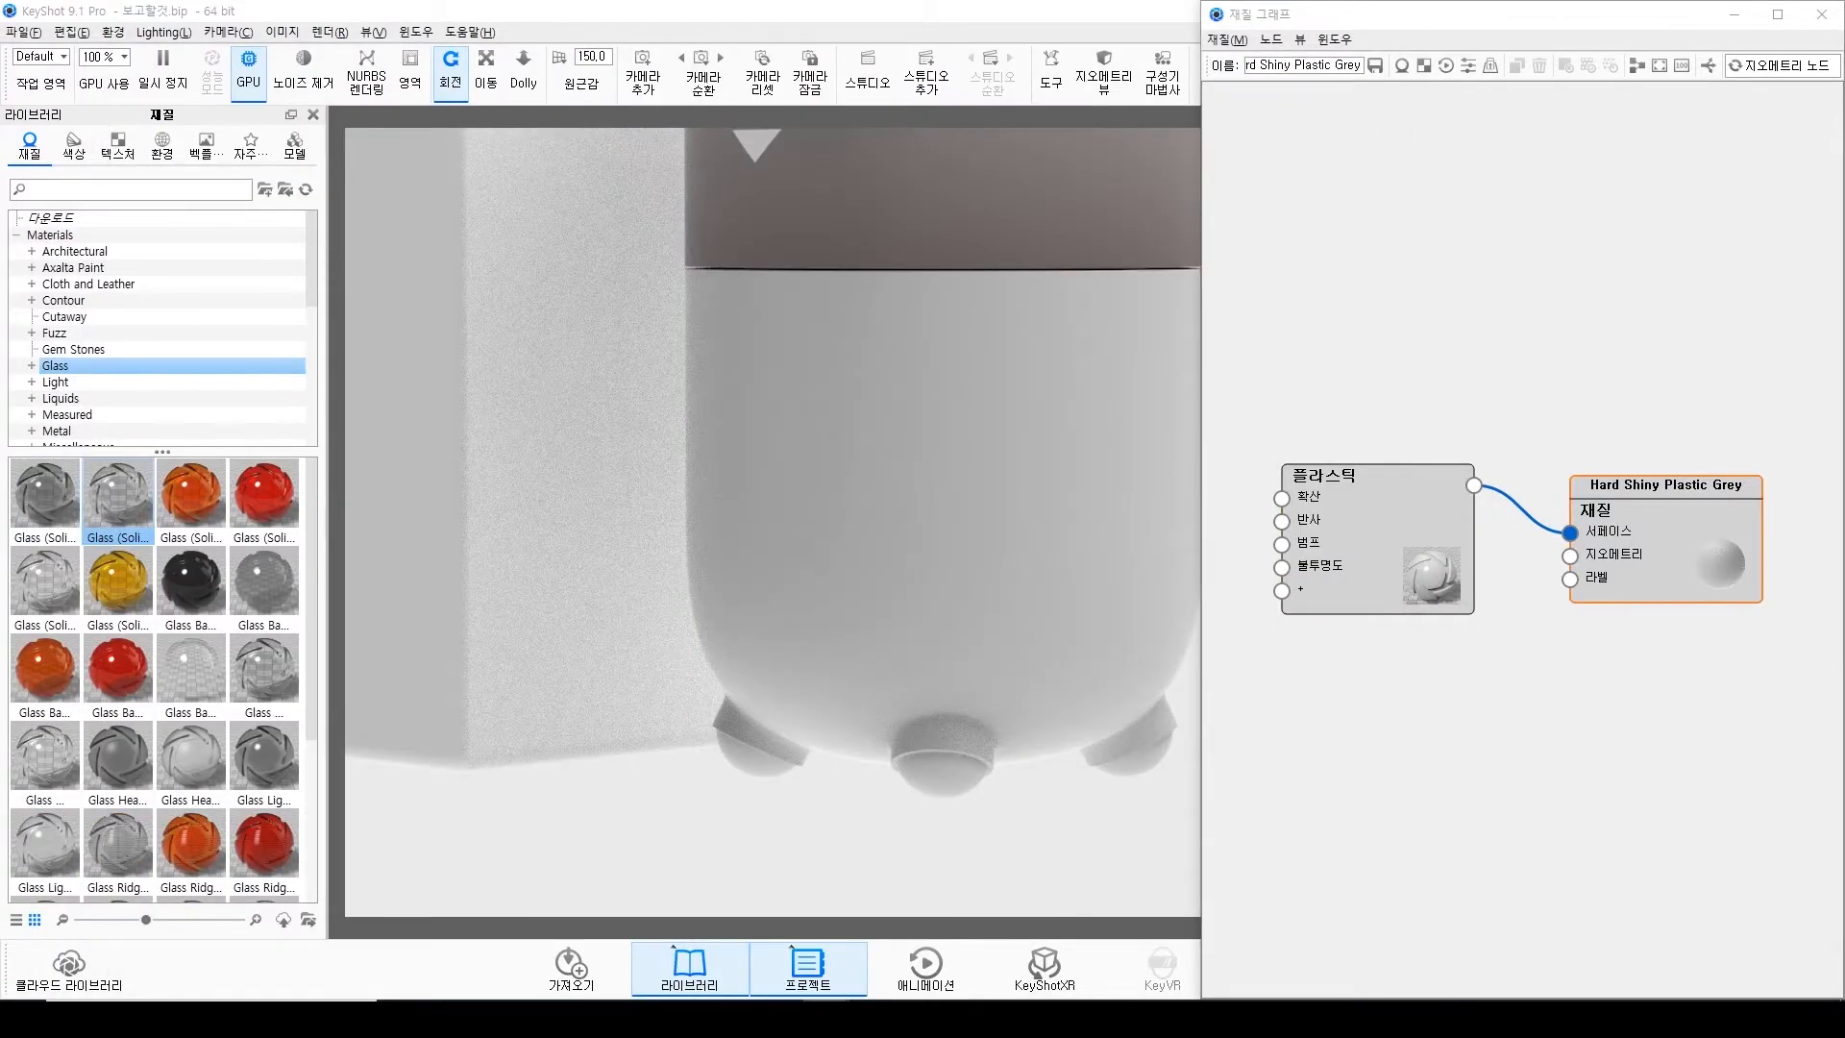
pyautogui.click(1656, 736)
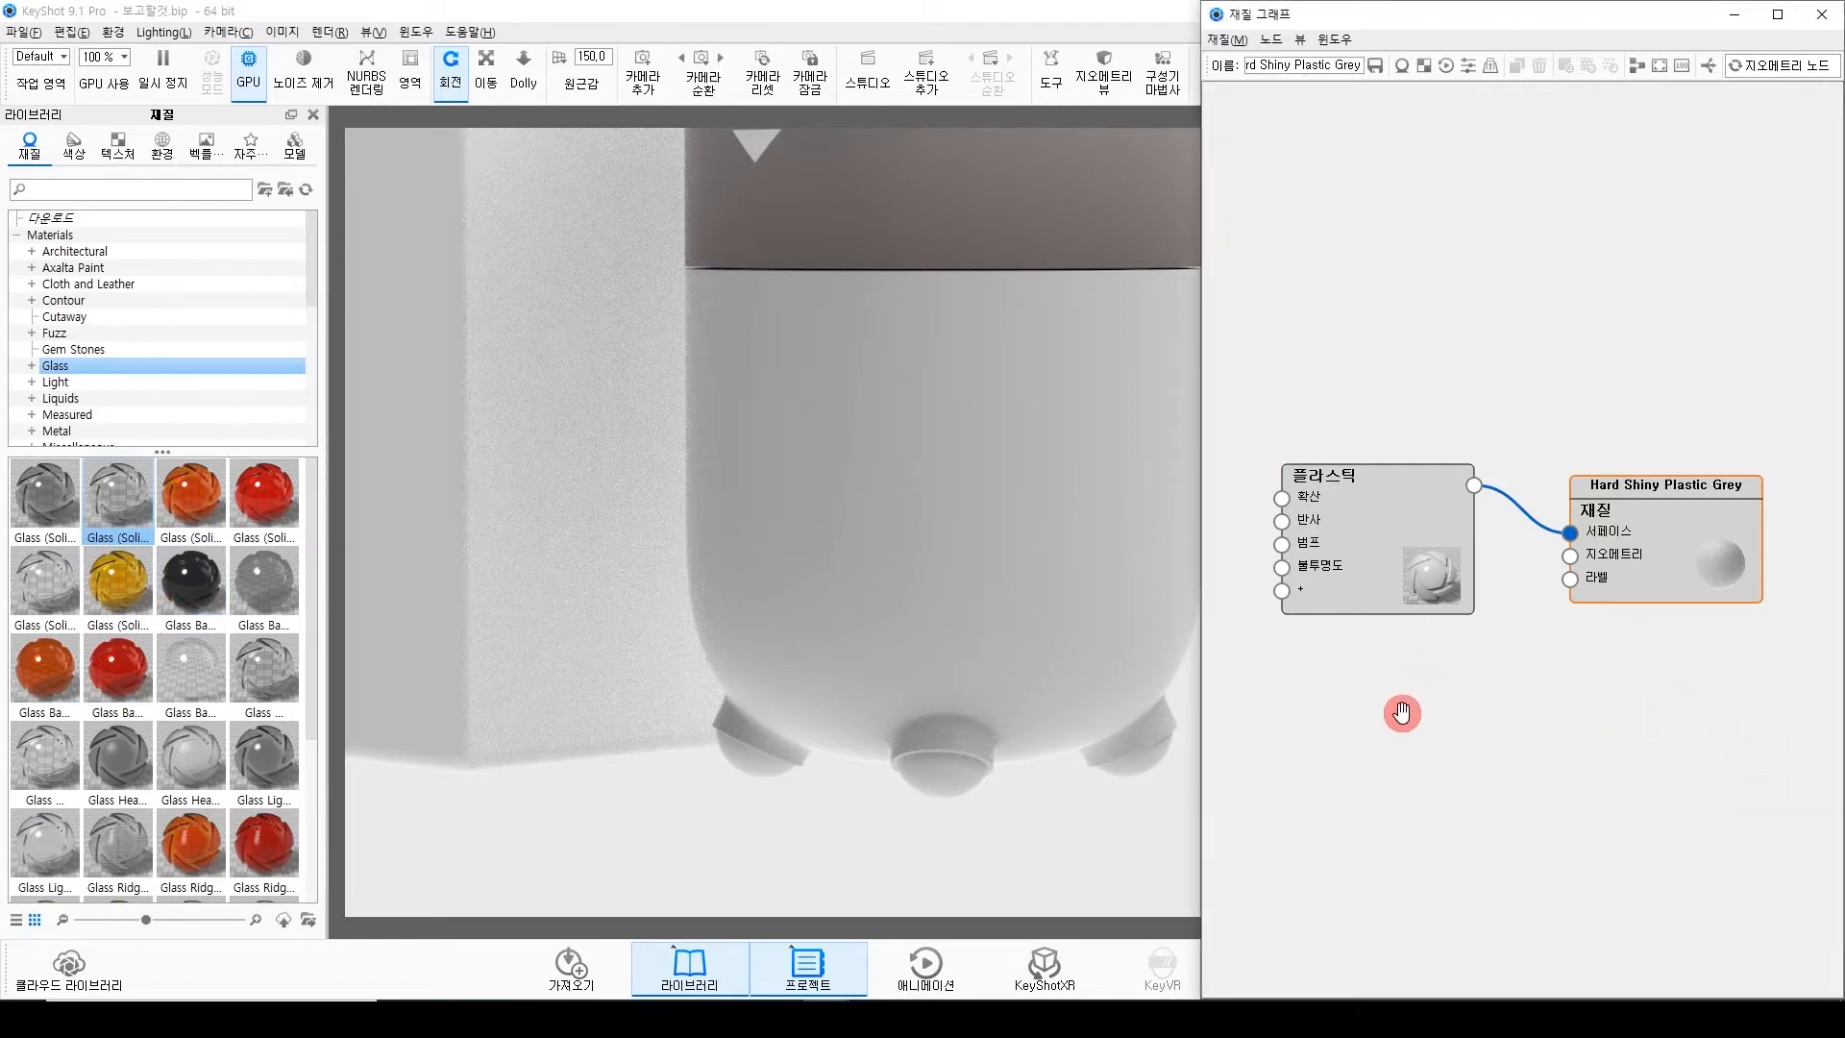
# Add a Spots (얼룩) texture node to the Hard Shiny Plastic Grey graph and place it above the plastic node.
pyautogui.rightClick(1464, 220)
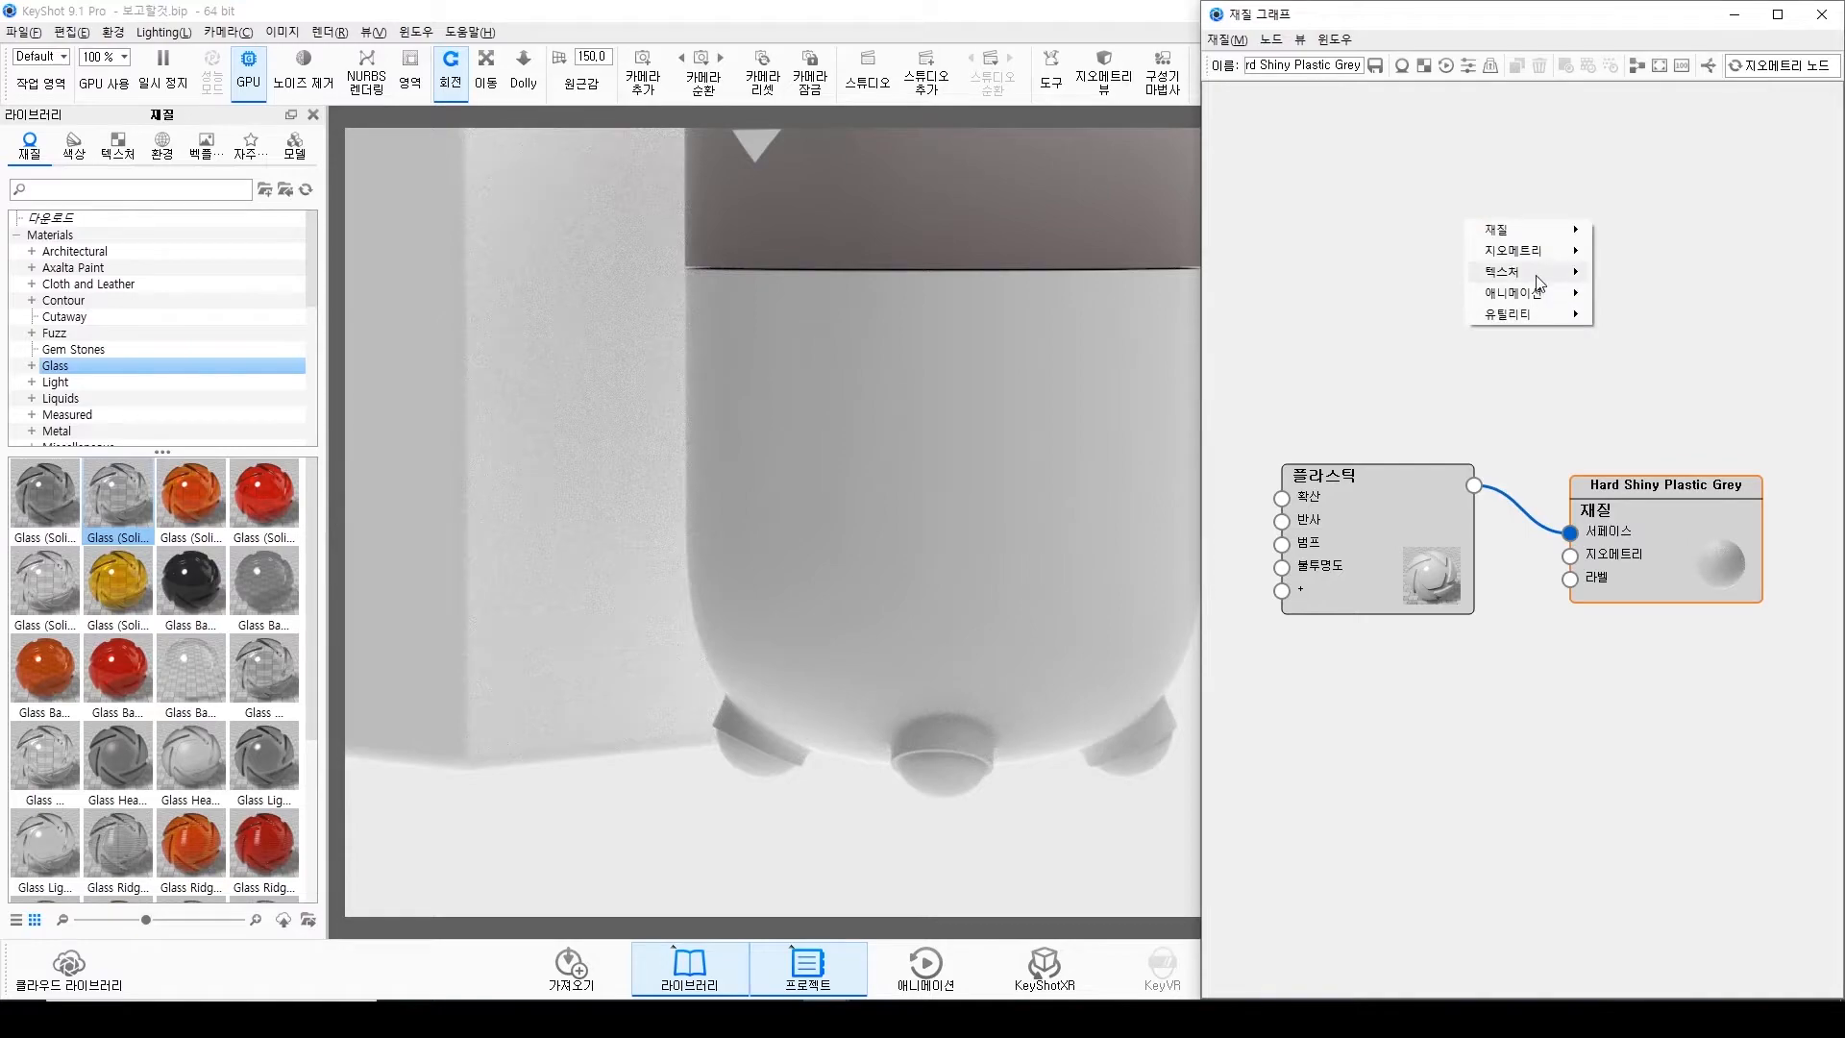
pyautogui.moveTo(1543, 295)
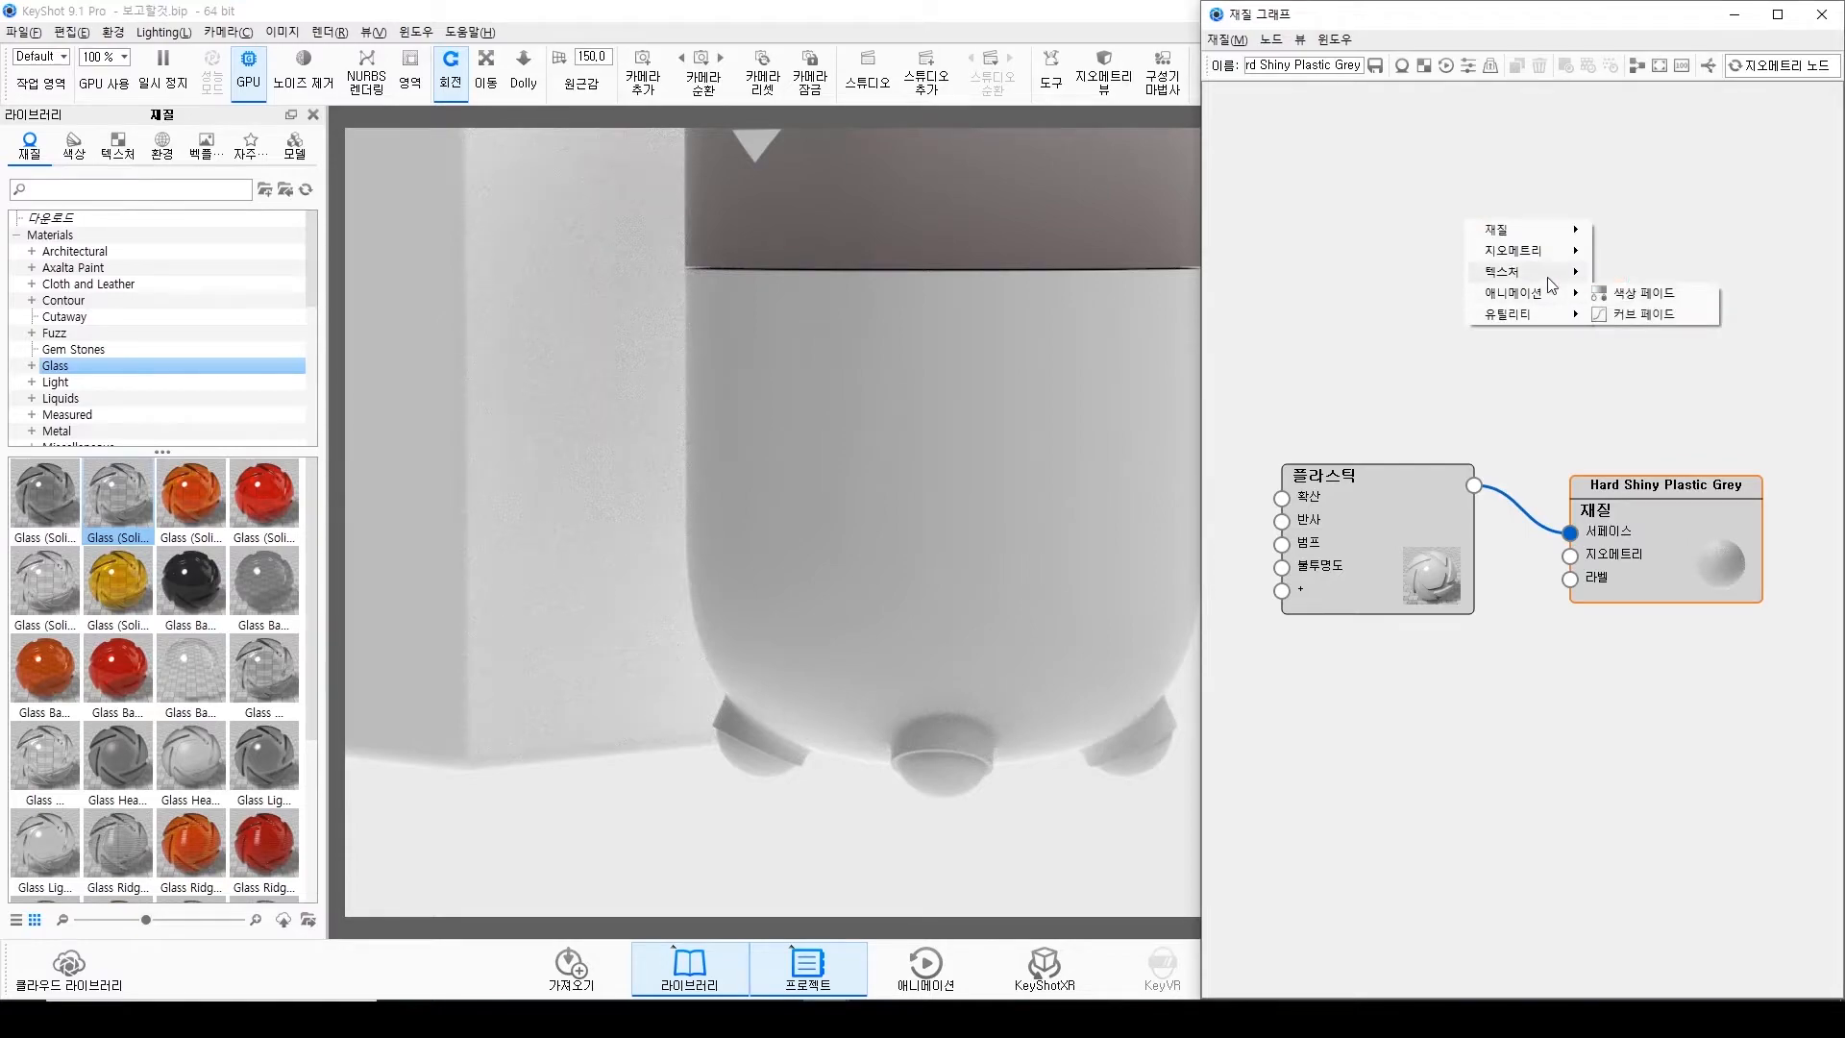
pyautogui.click(1624, 754)
pyautogui.moveTo(1603, 320); pyautogui.dragTo(1380, 294)
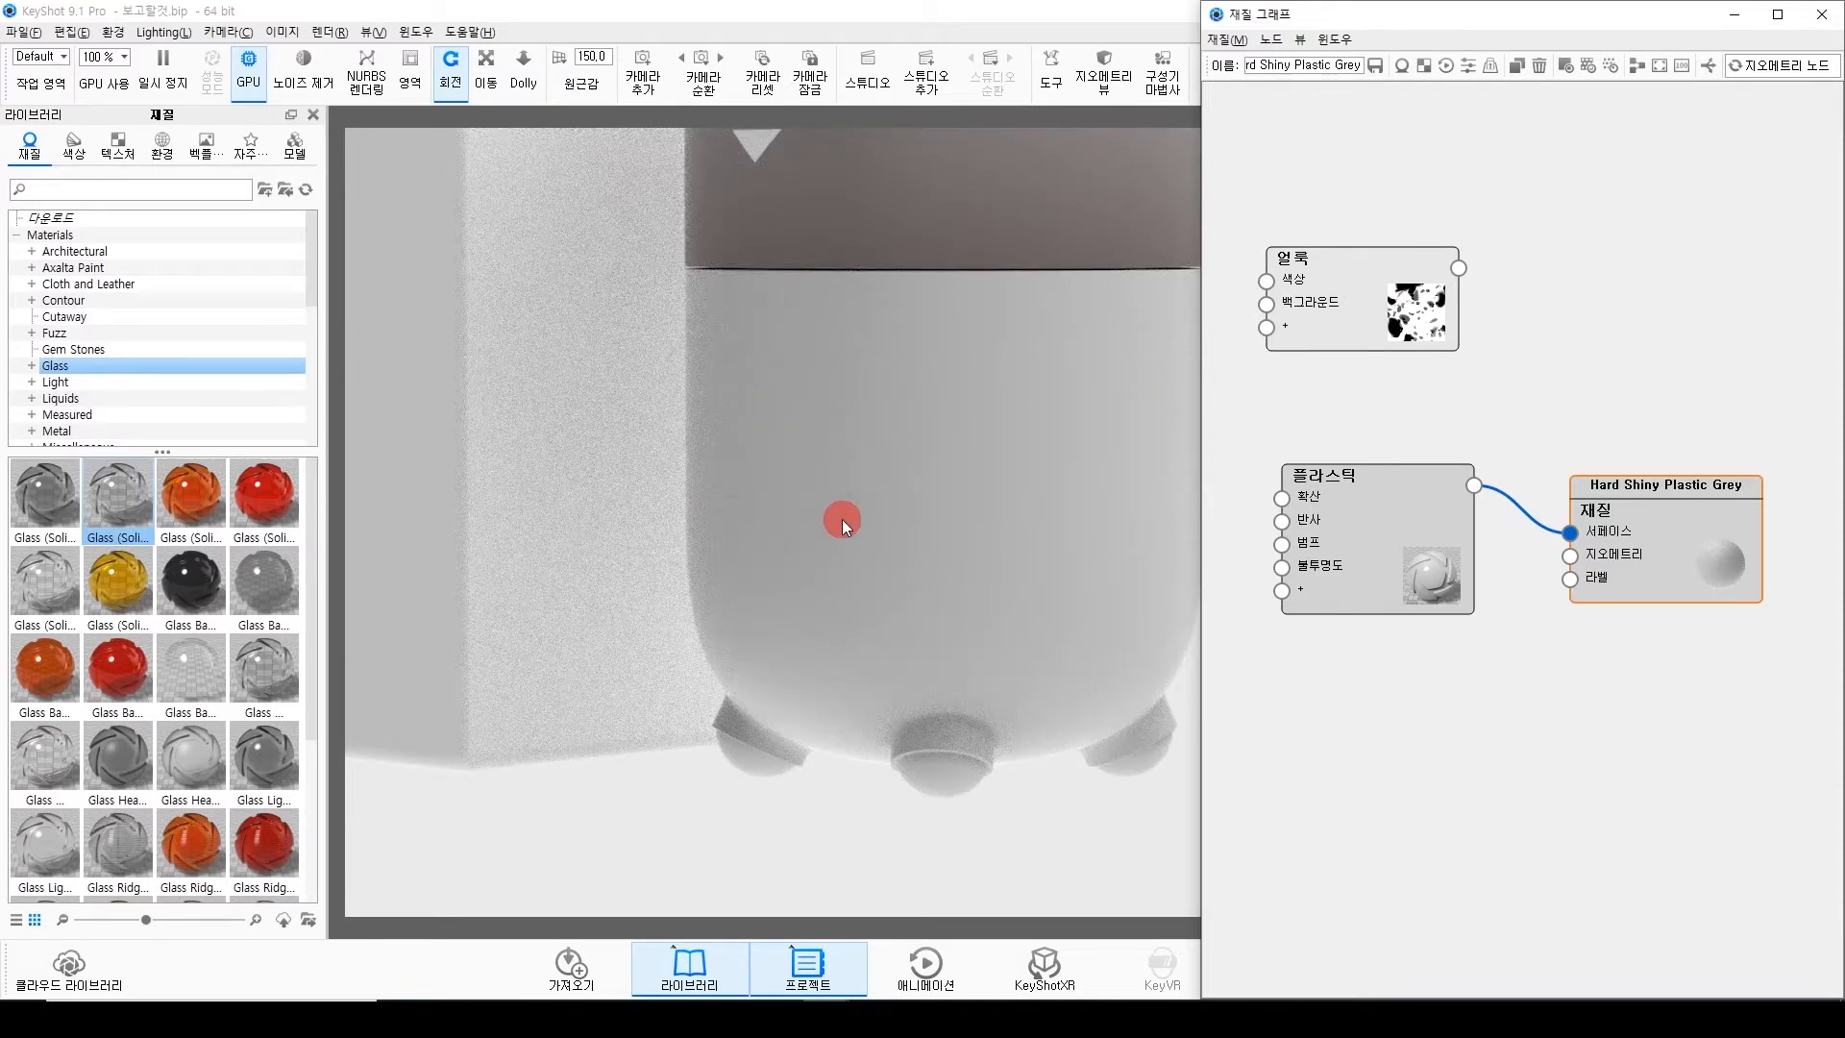
# Connect the Spots texture to the plastic node's diffuse input and arrange the nodes.
pyautogui.moveTo(1597, 506); pyautogui.dragTo(1624, 476)
pyautogui.moveTo(1412, 568); pyautogui.dragTo(1454, 530)
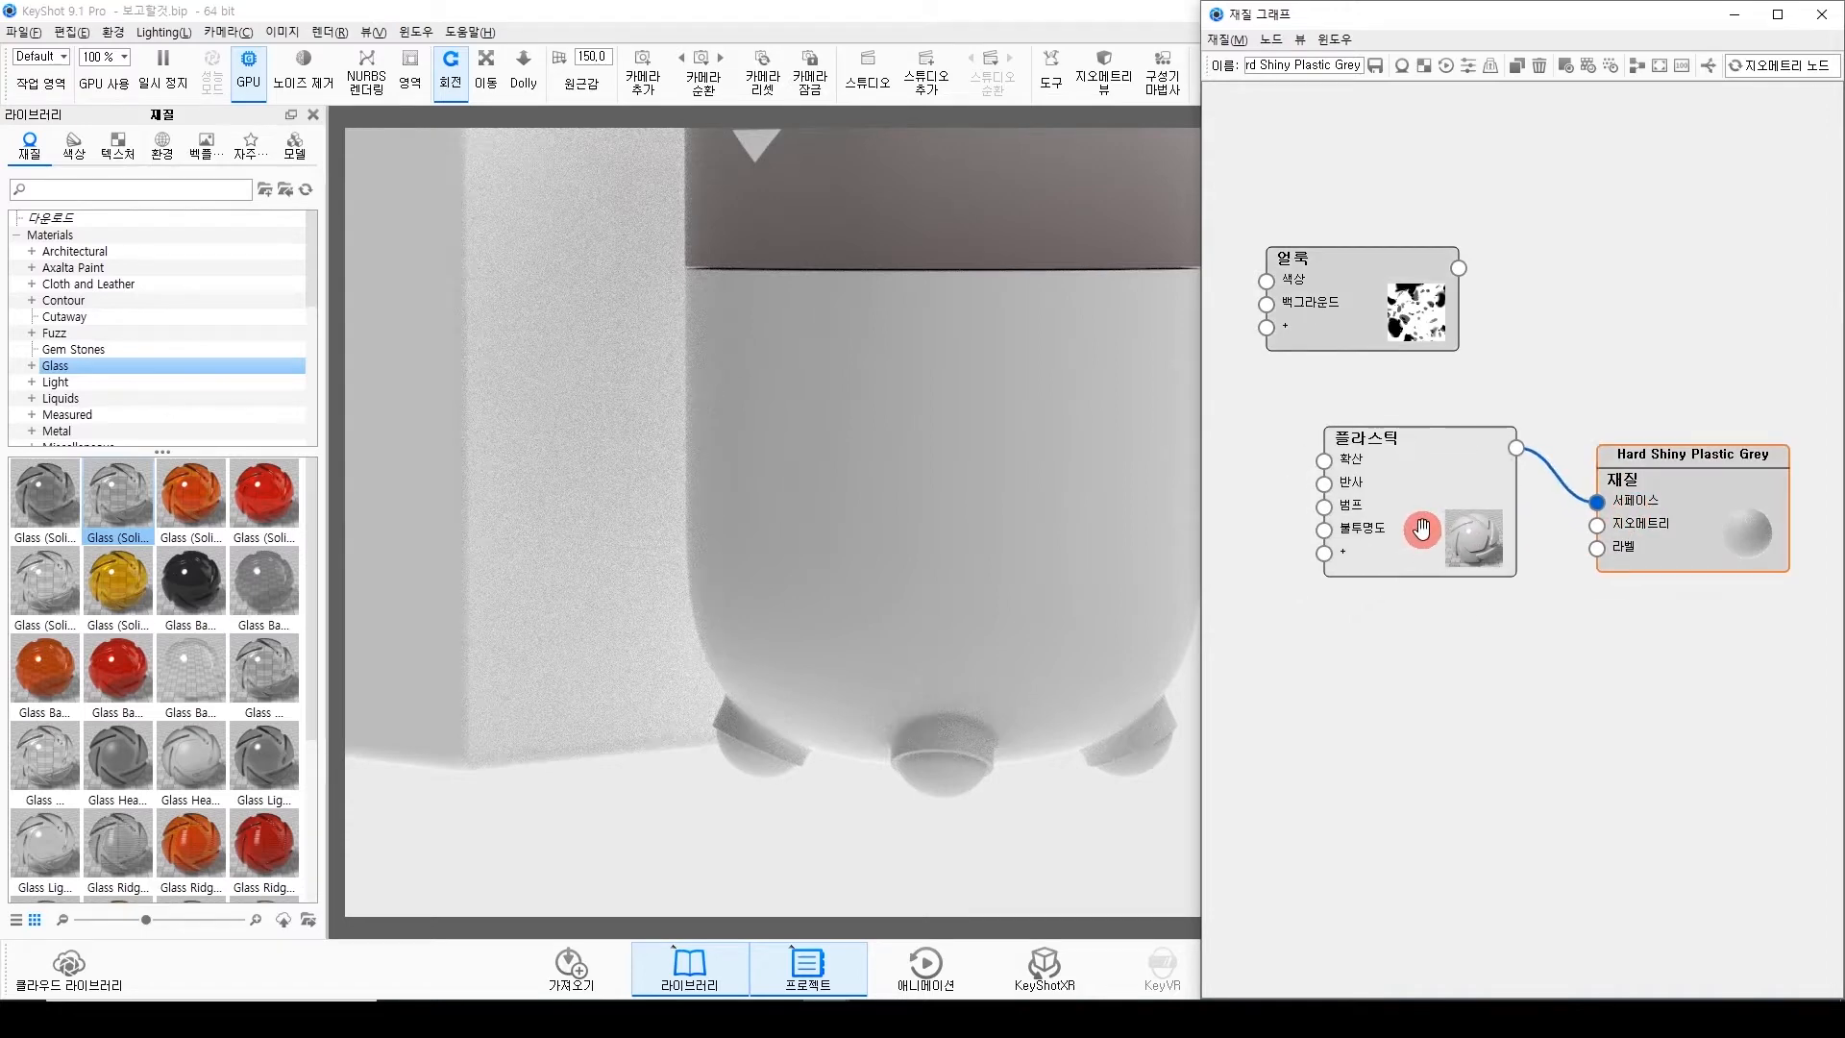
pyautogui.moveTo(1441, 270); pyautogui.dragTo(1324, 463)
pyautogui.click(1276, 648)
pyautogui.moveTo(1389, 556); pyautogui.dragTo(1408, 510)
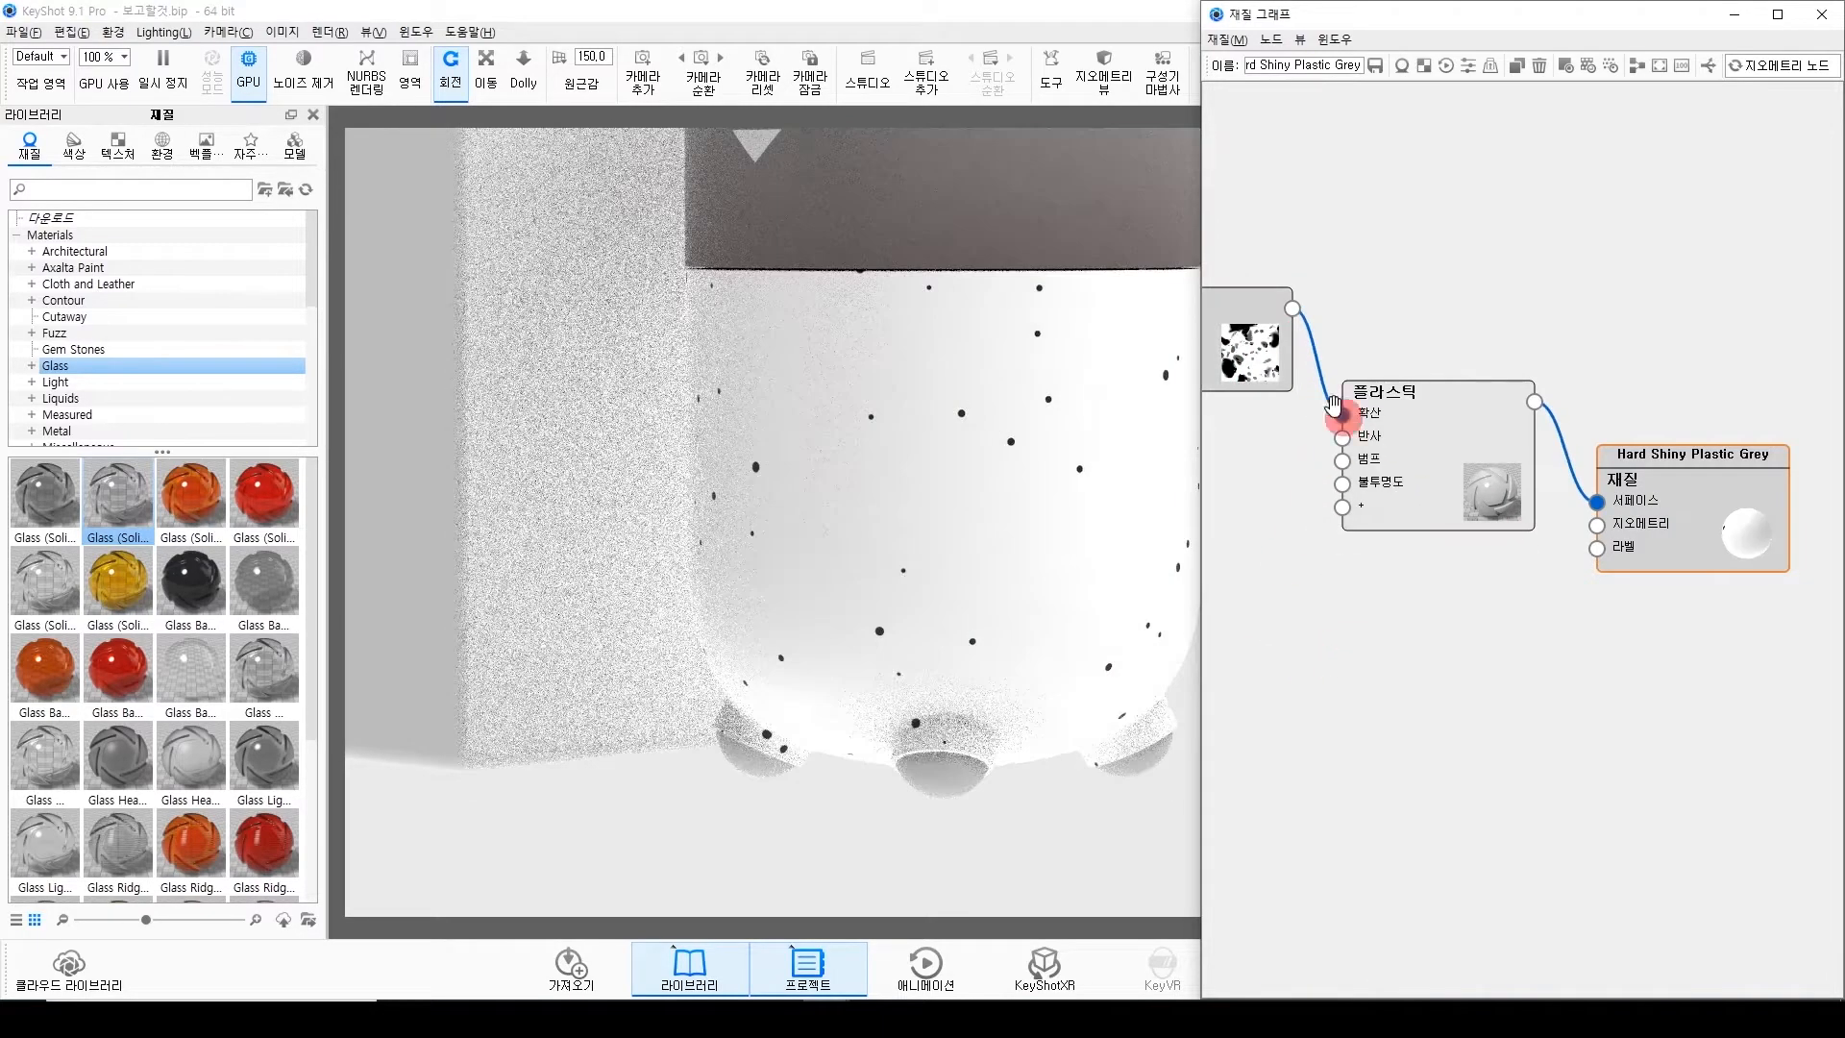
pyautogui.moveTo(1261, 368); pyautogui.dragTo(1296, 356)
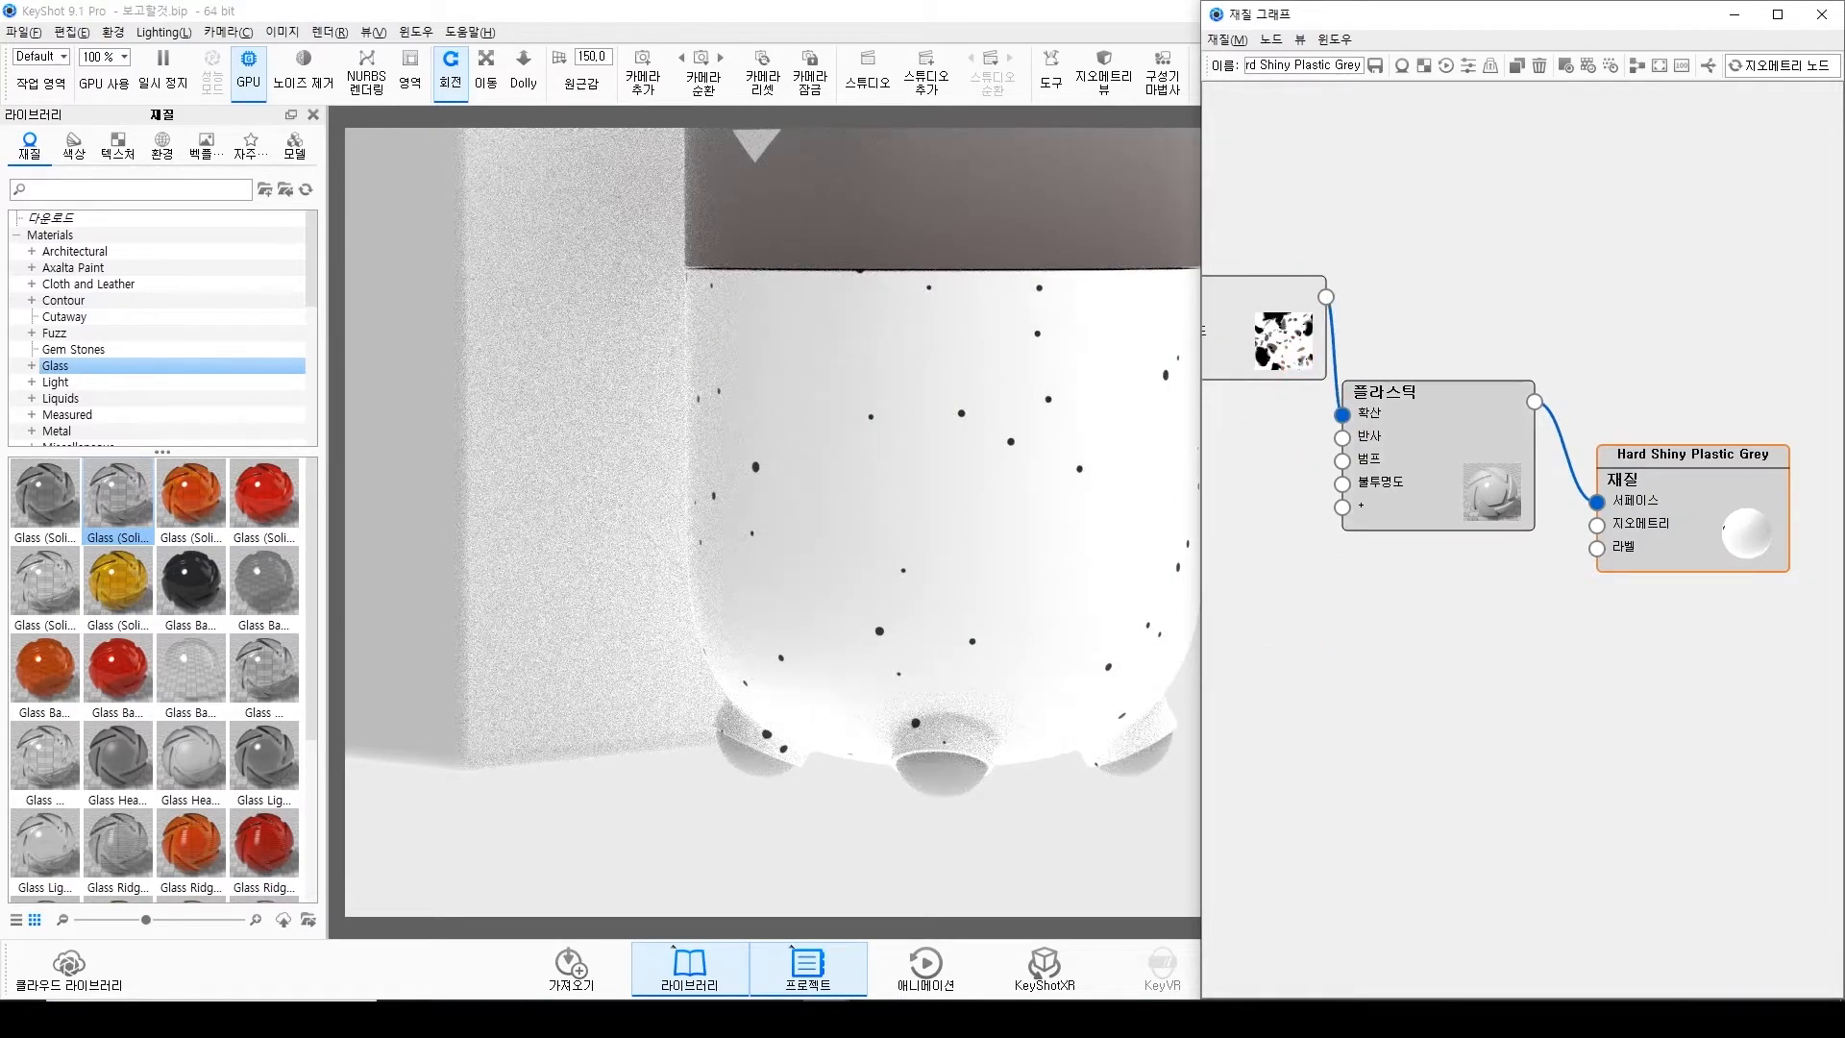
# Set the Spots texture's background color to #726A6A, sampled from the brownish upper body.
pyautogui.doubleClick(1245, 312)
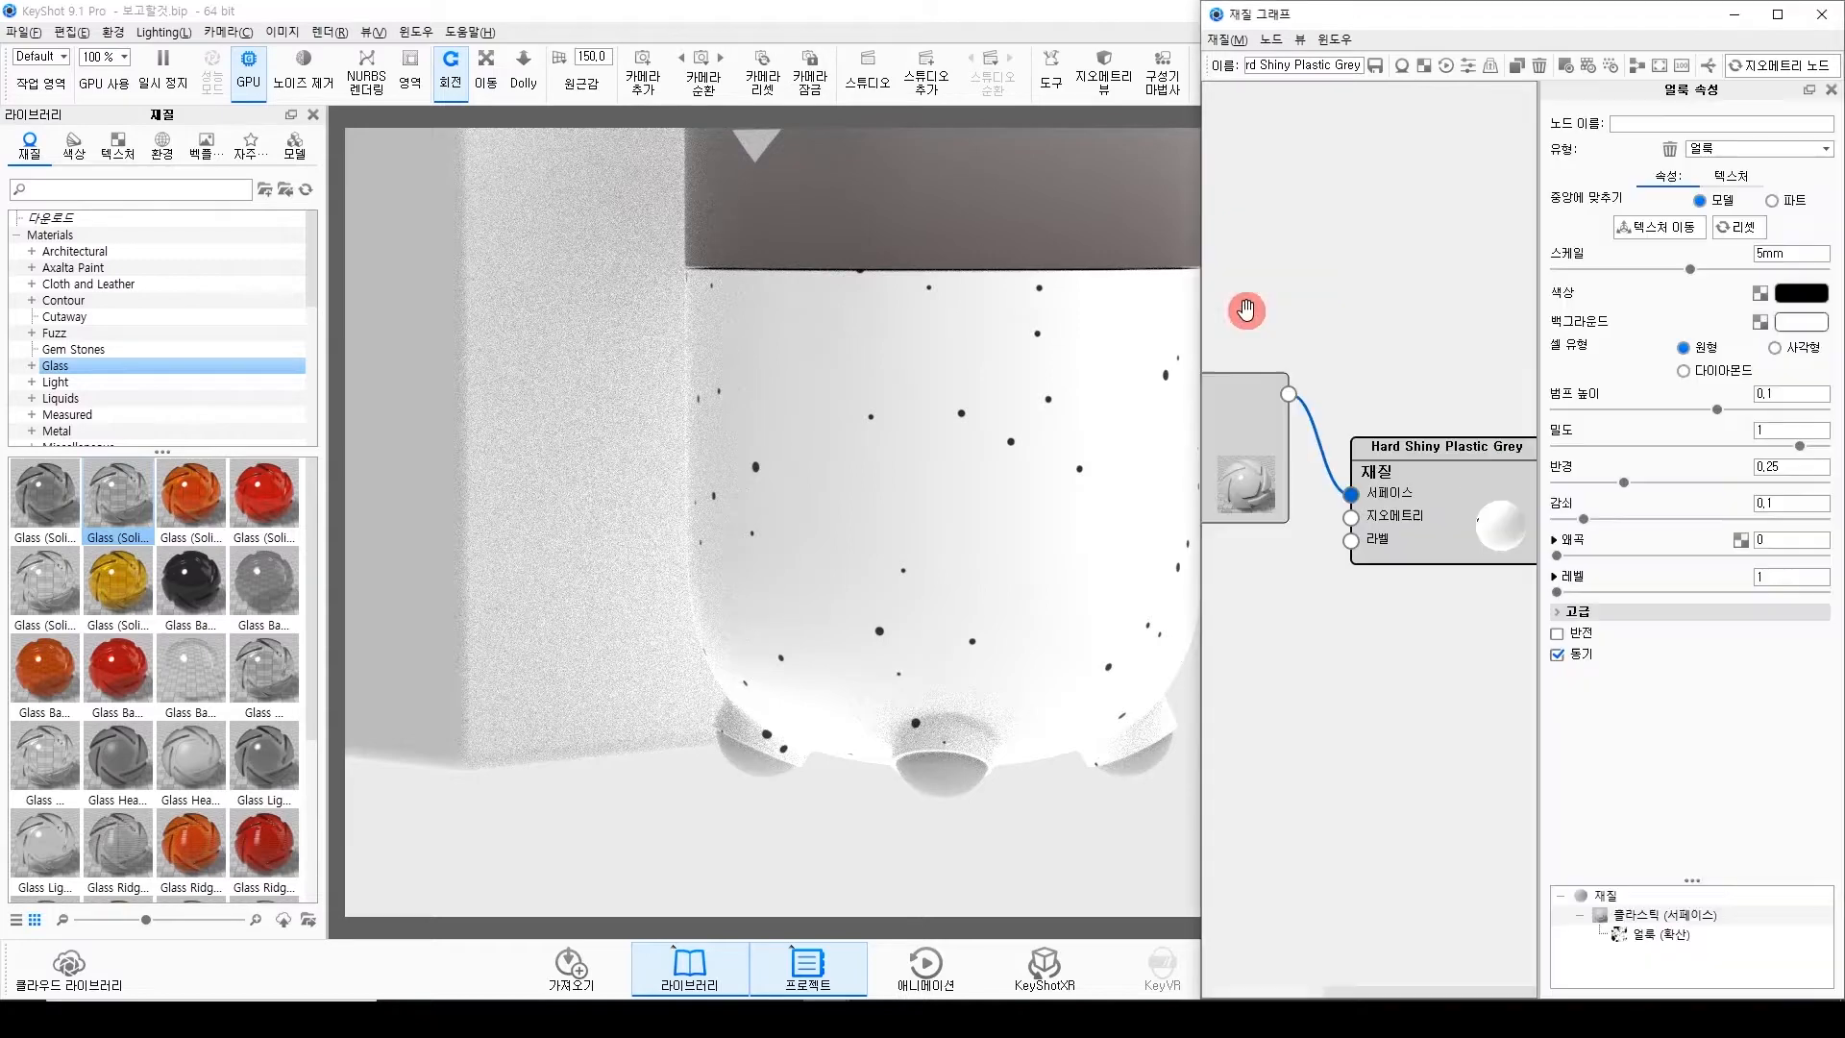
pyautogui.click(1797, 332)
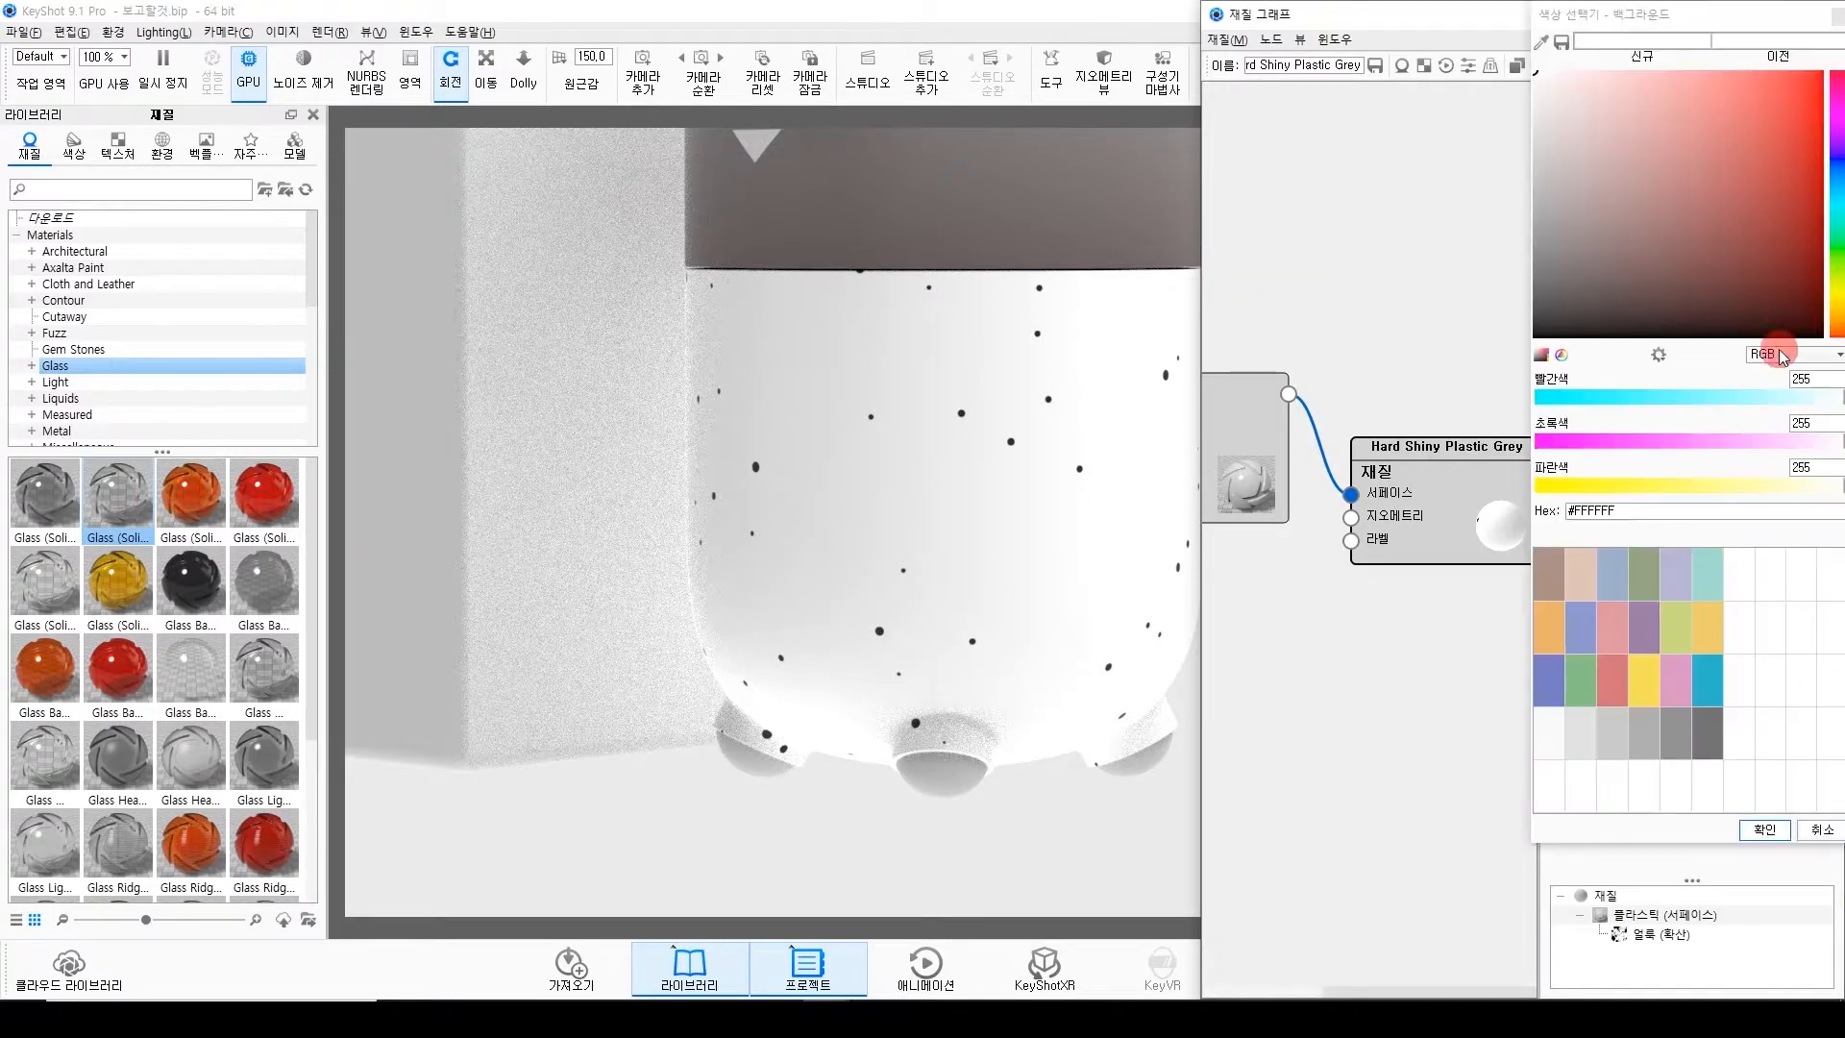
pyautogui.click(1541, 41)
pyautogui.click(987, 193)
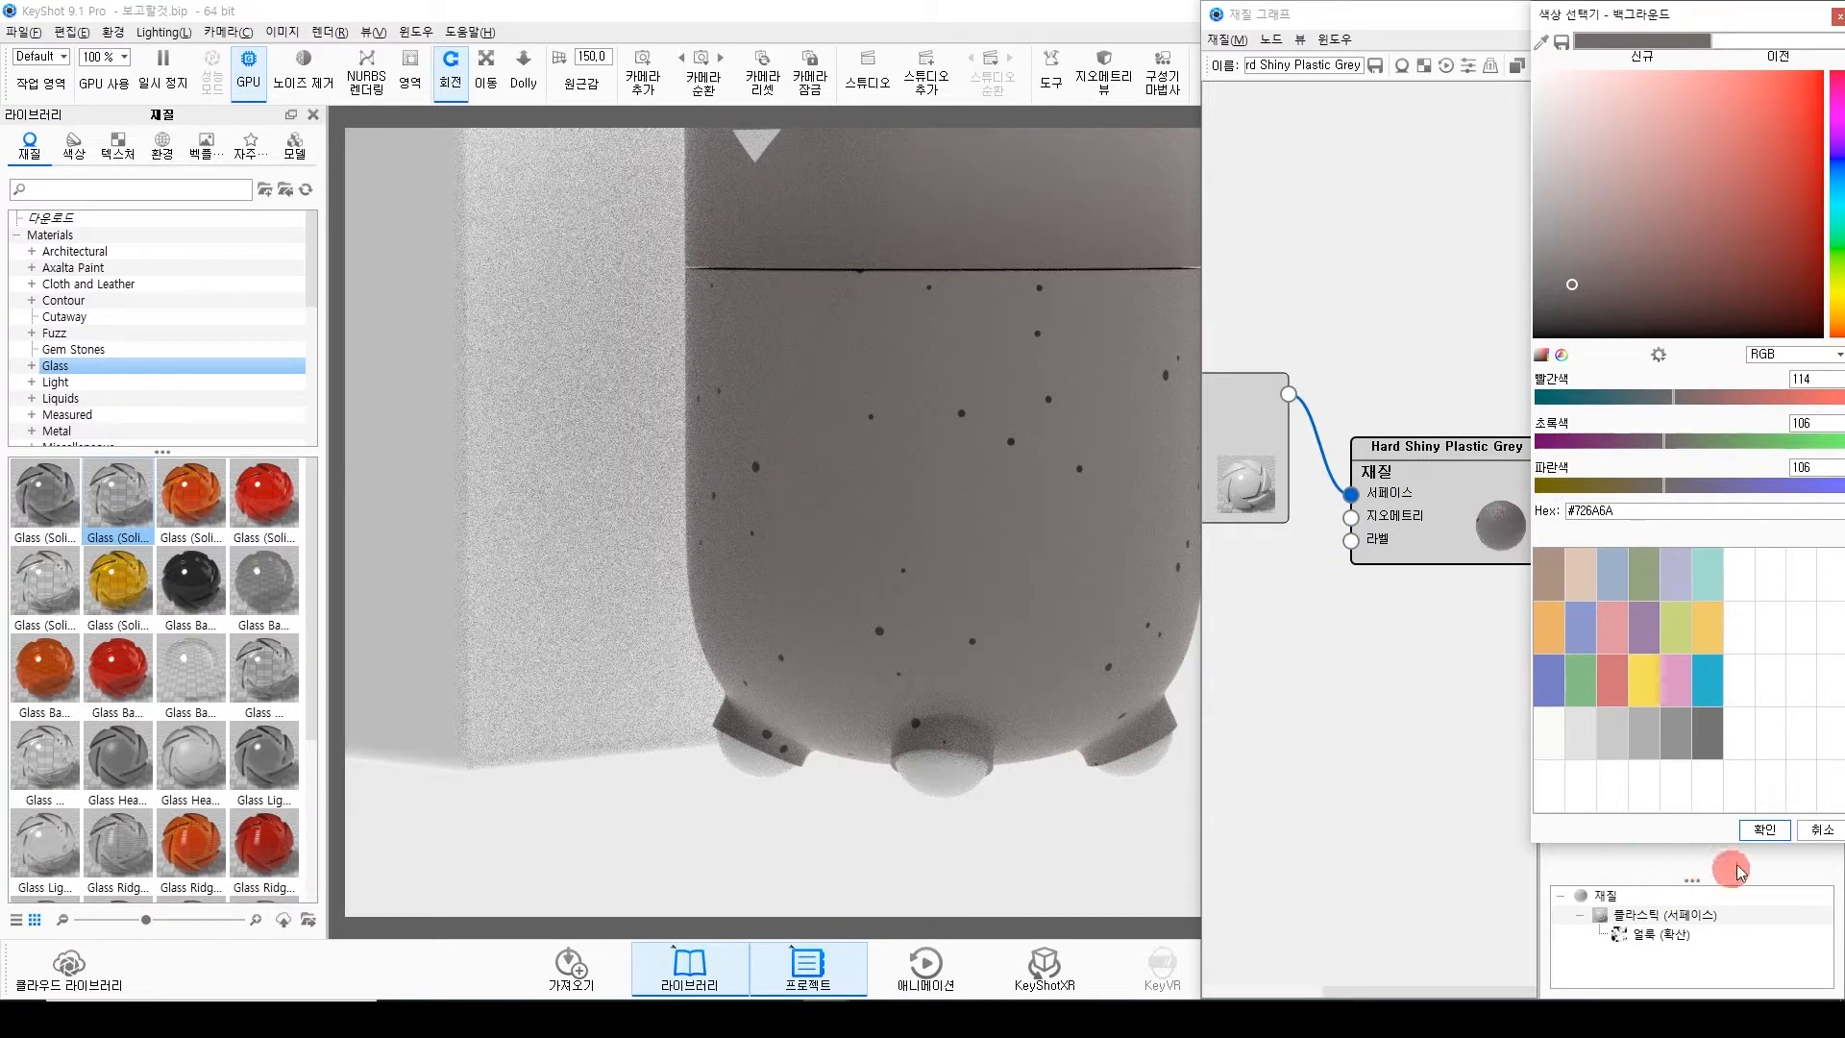
pyautogui.click(1764, 828)
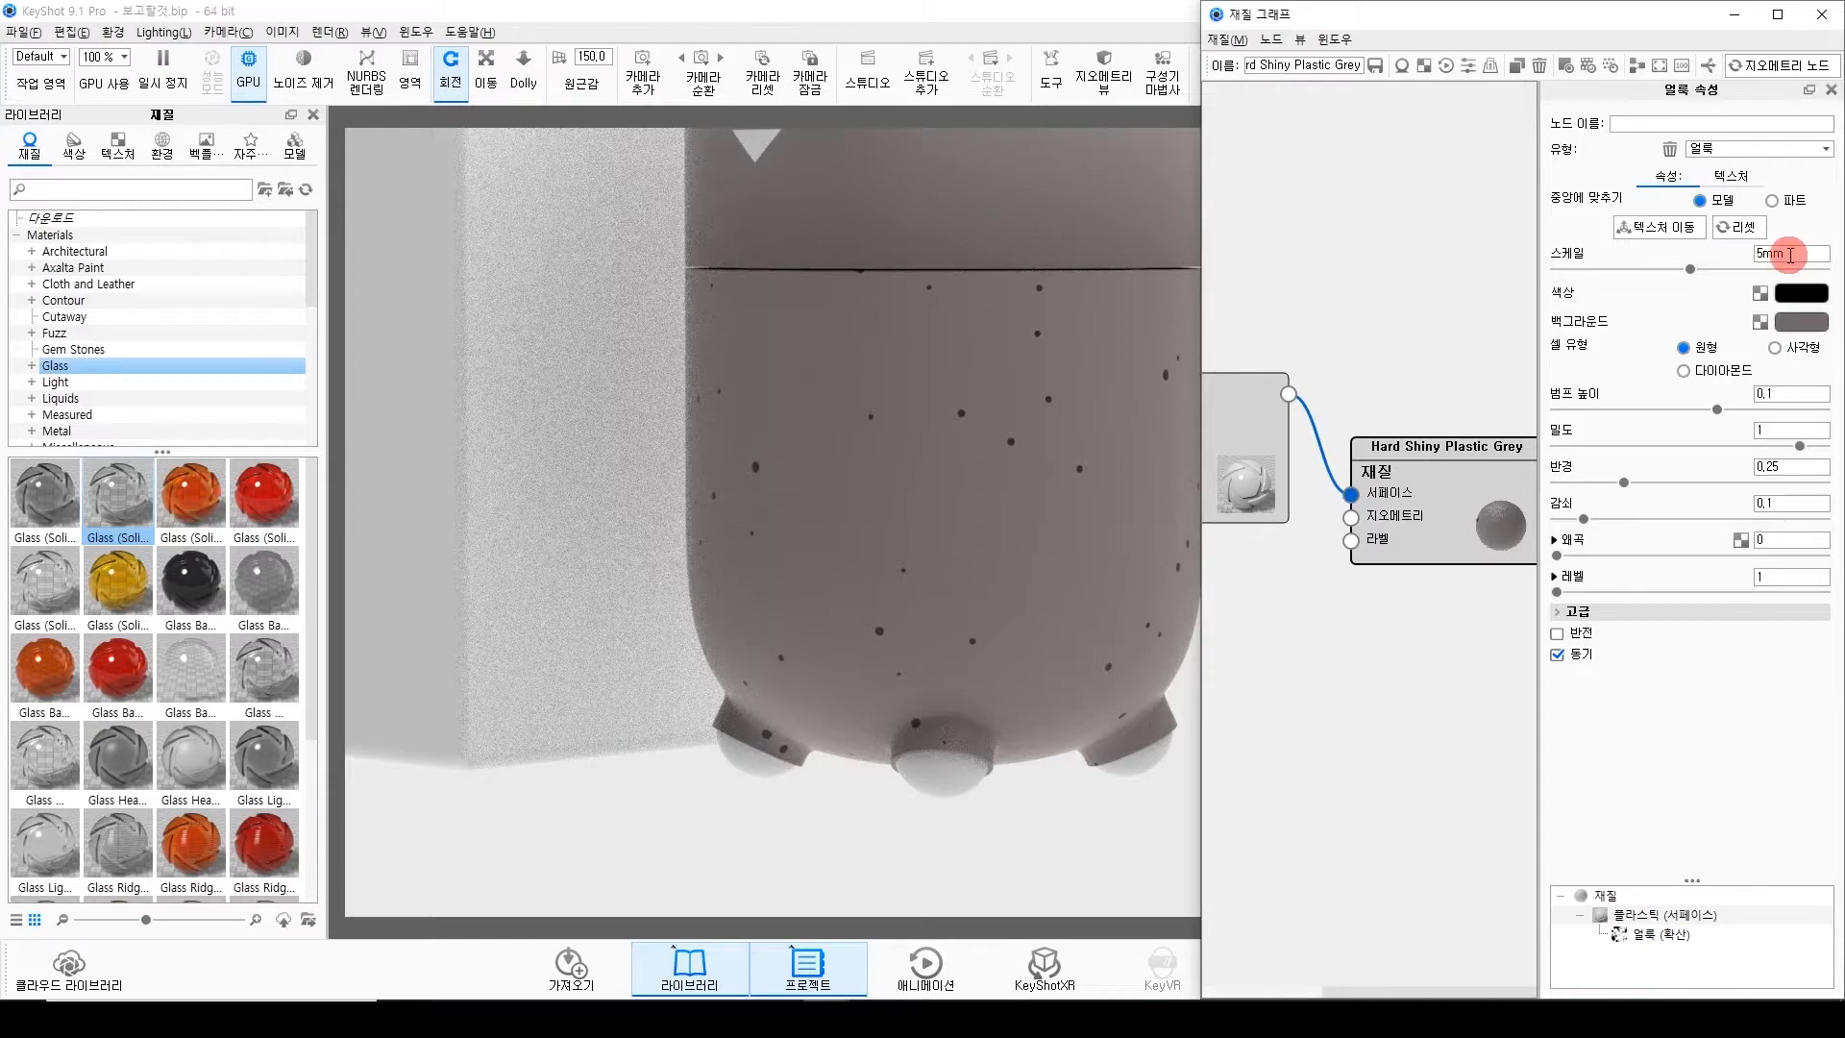
# Set the Spots texture's scale to 6 mm and its bump height to -5.
pyautogui.moveTo(1793, 259); pyautogui.dragTo(1732, 263)
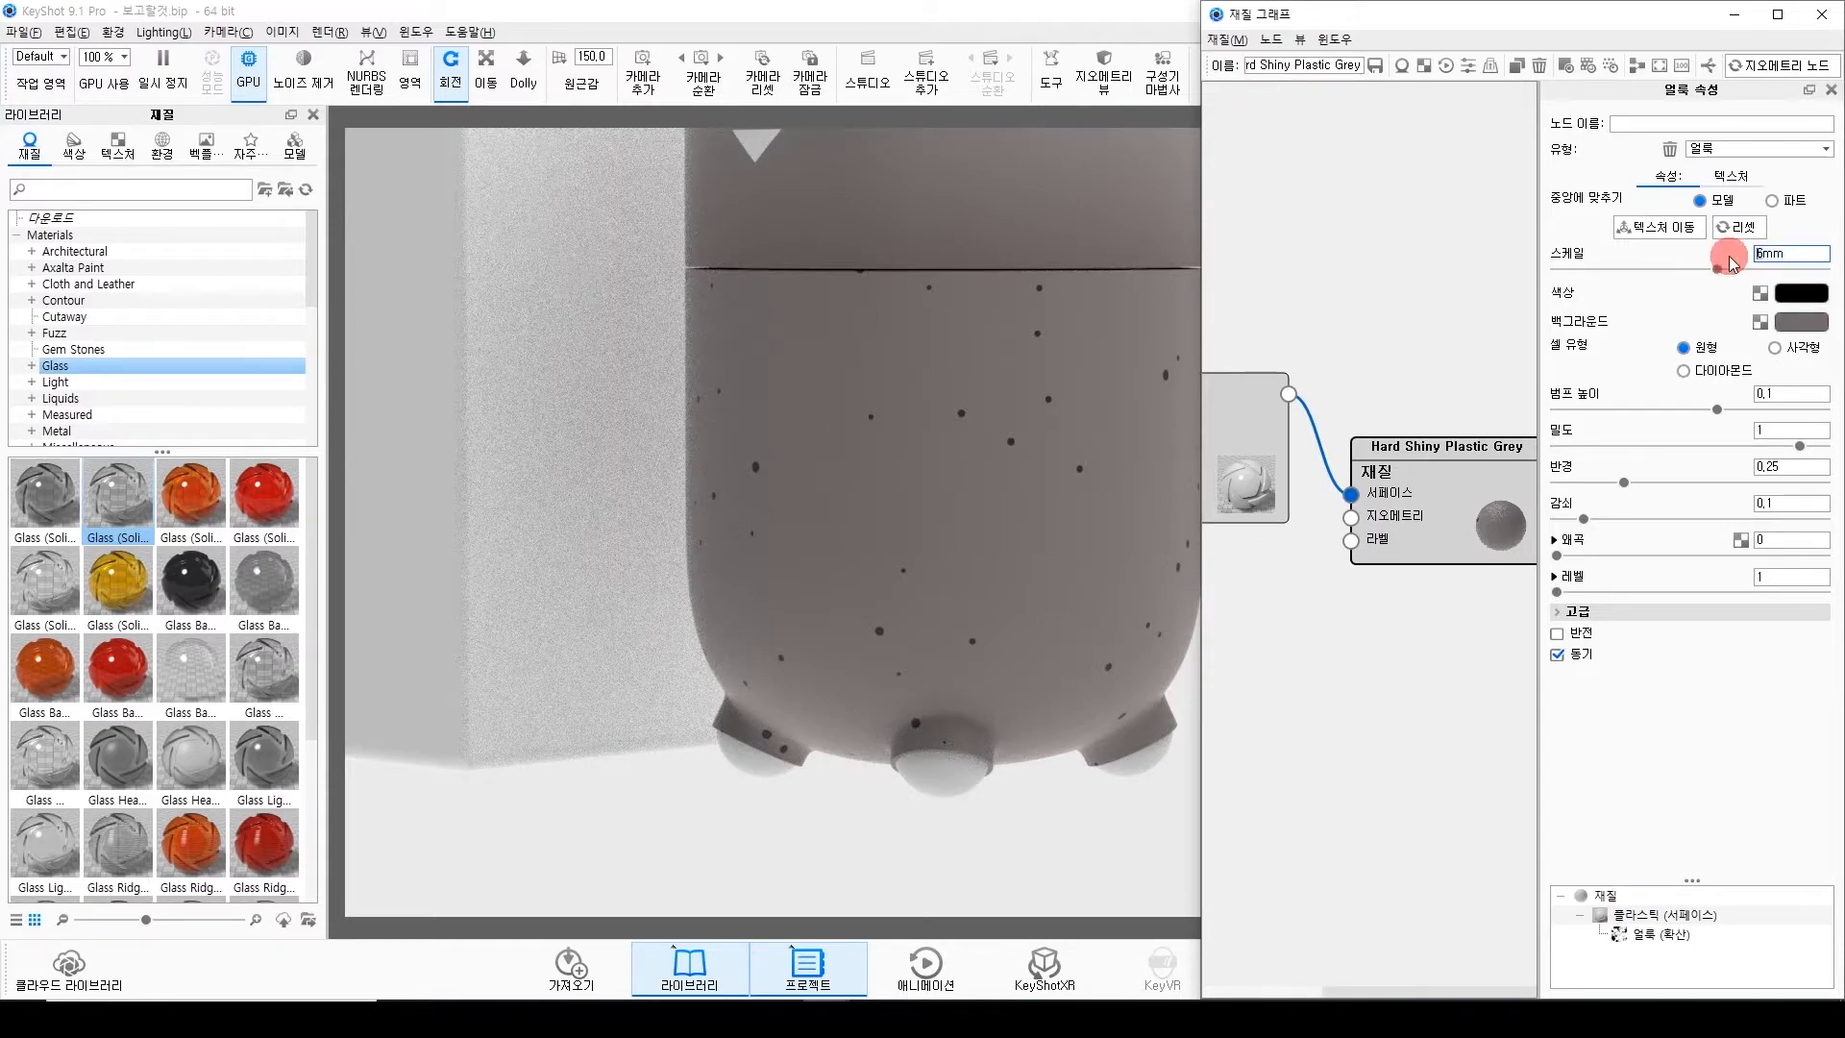
pyautogui.press('Return')
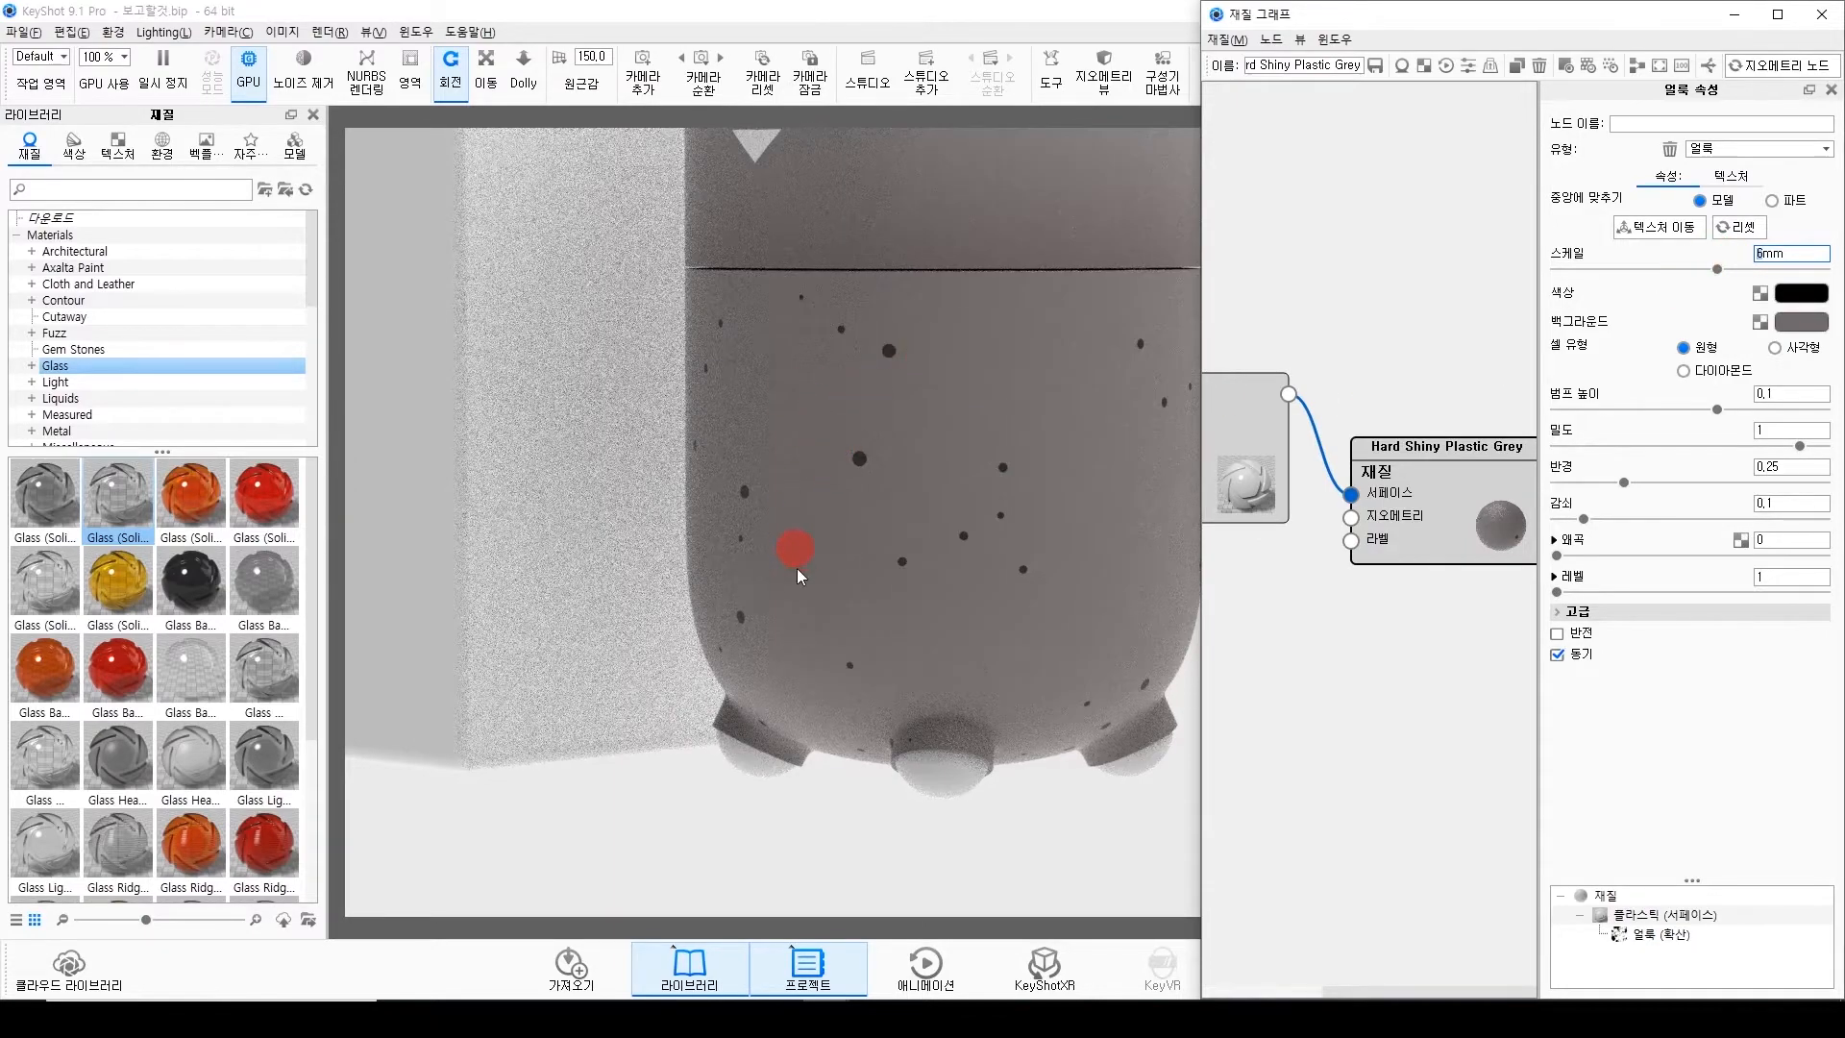
pyautogui.moveTo(1819, 392); pyautogui.dragTo(1612, 384)
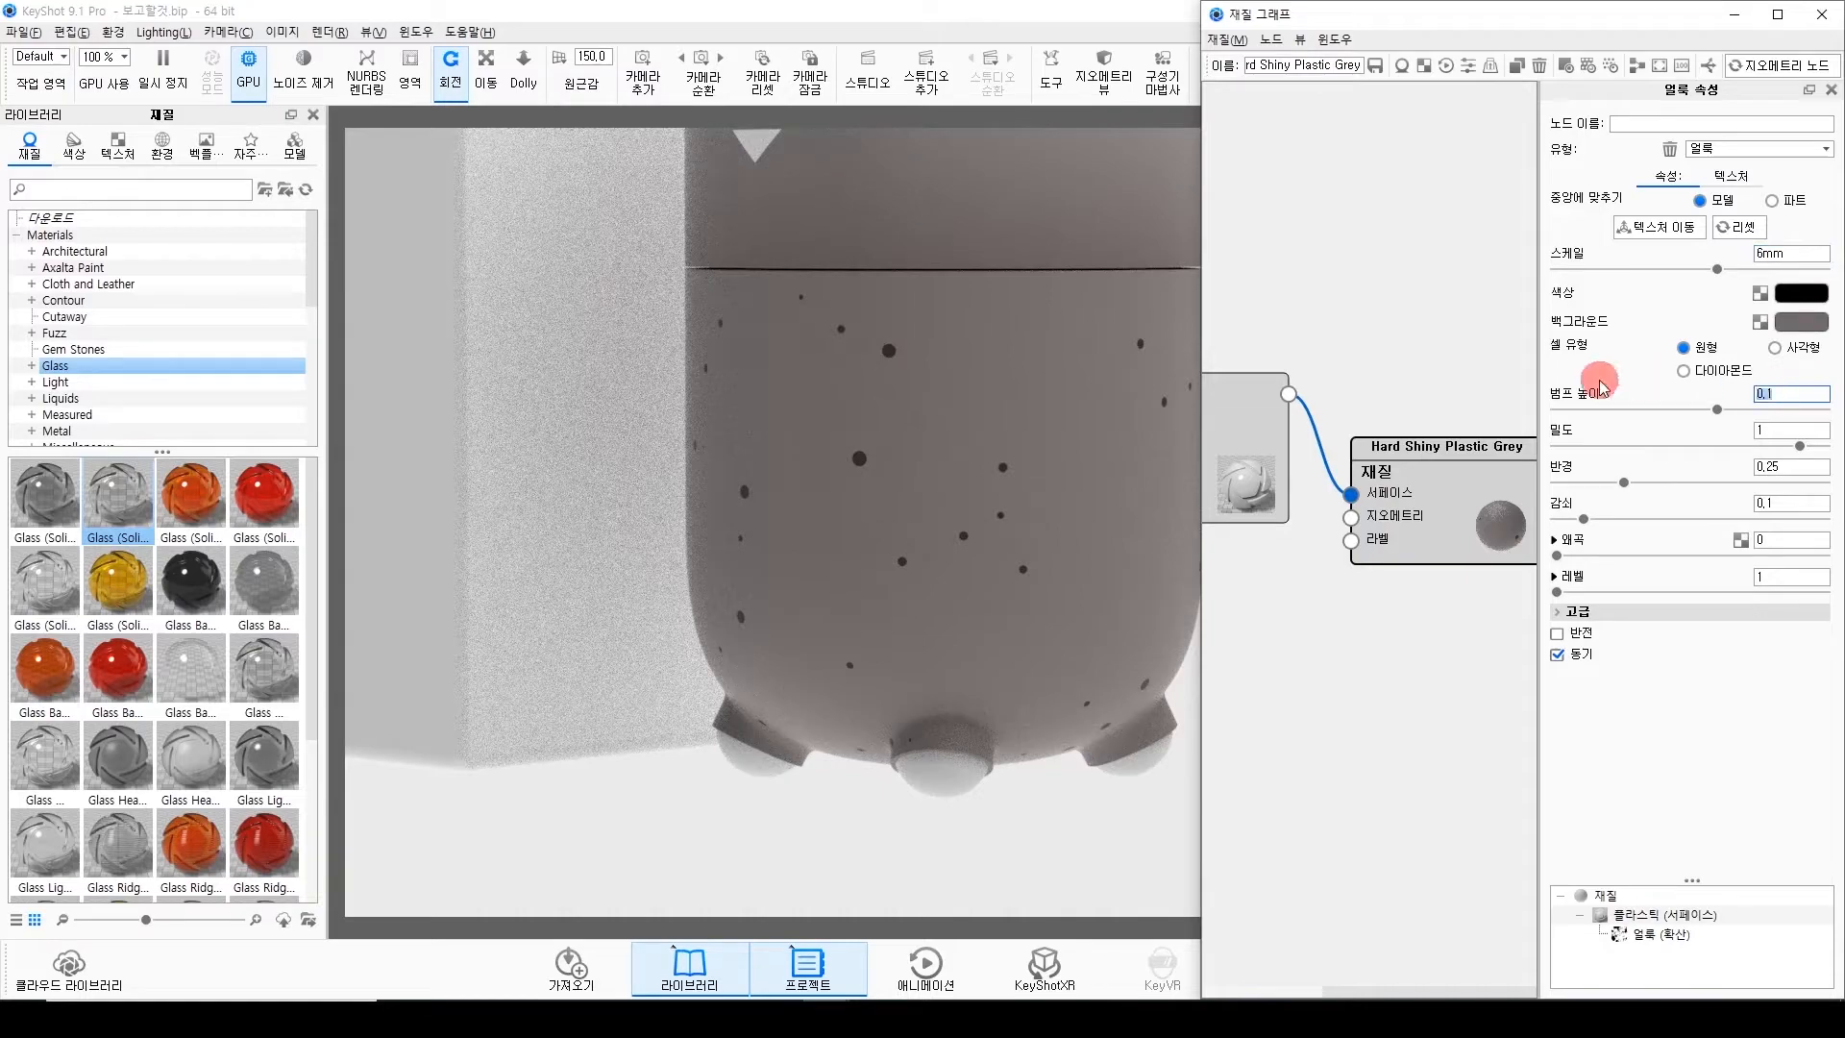
pyautogui.write('-5')
pyautogui.press('Return')
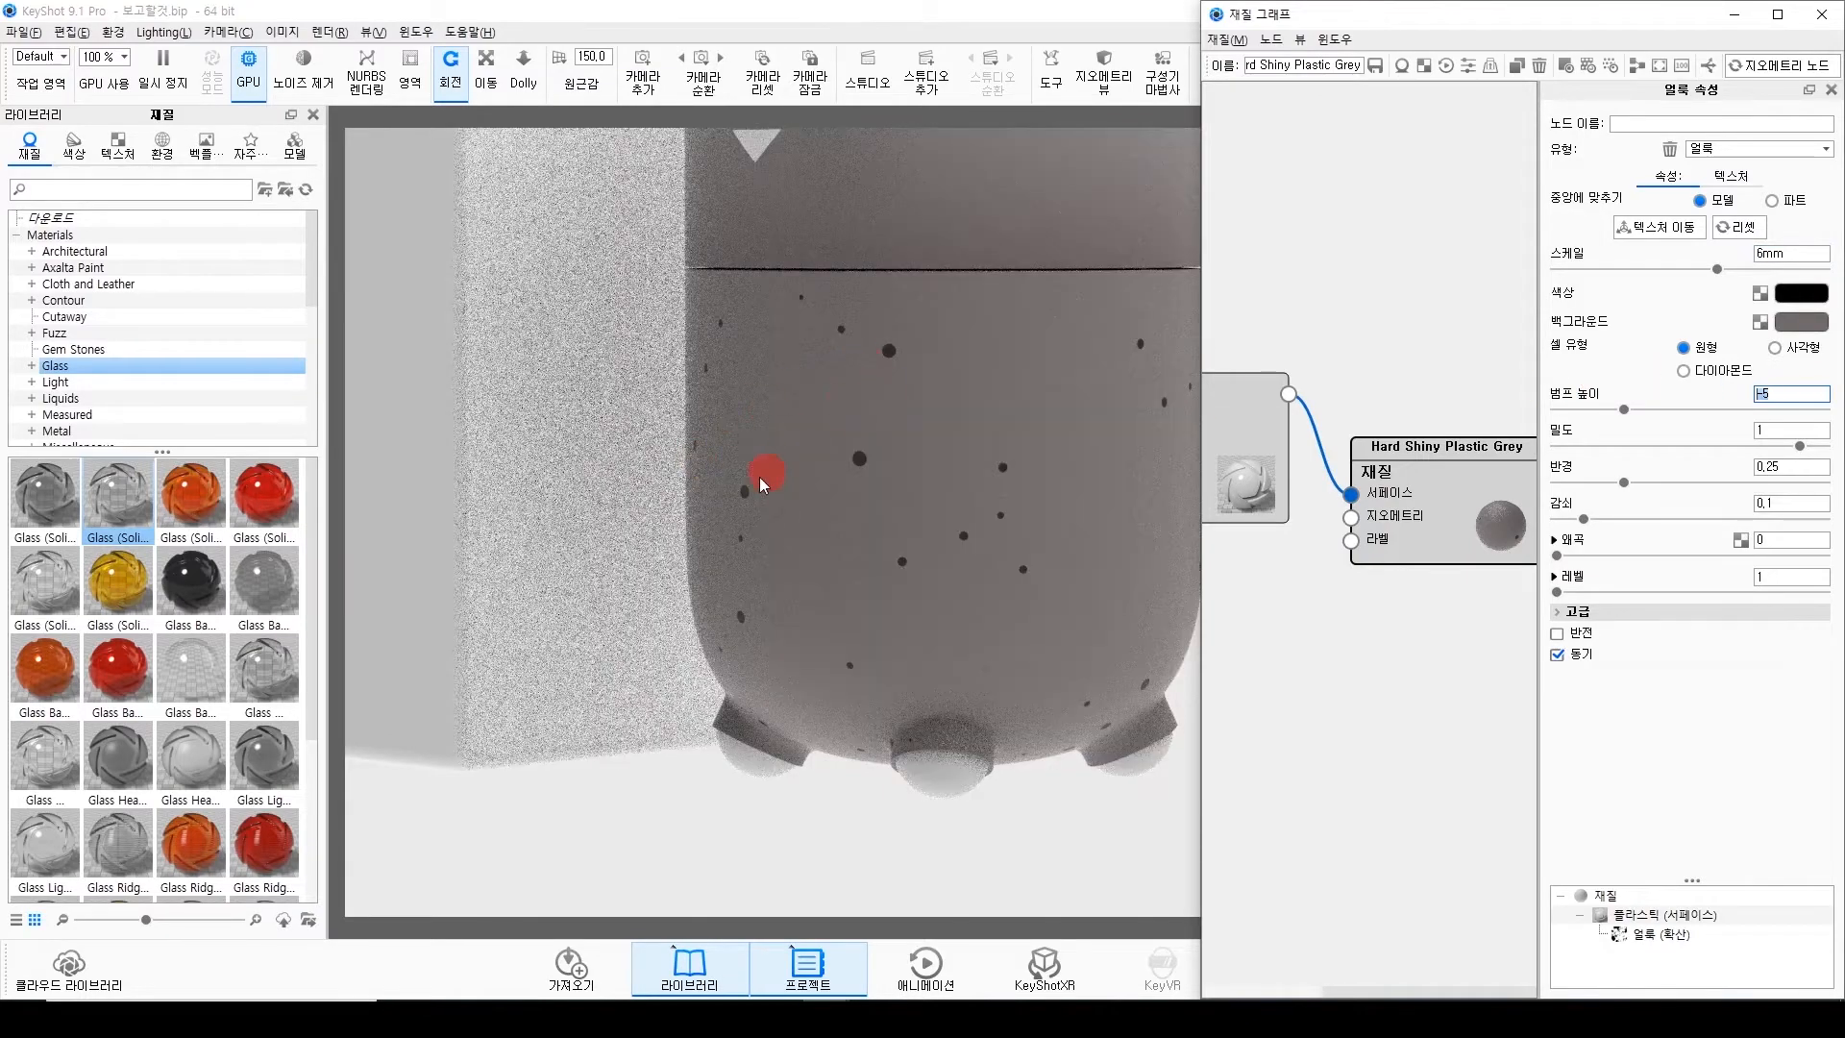
# Set the spots' density to 2, radius to 0.3, distortion to 0.3 and level to 2.
pyautogui.moveTo(1816, 430); pyautogui.dragTo(1669, 439)
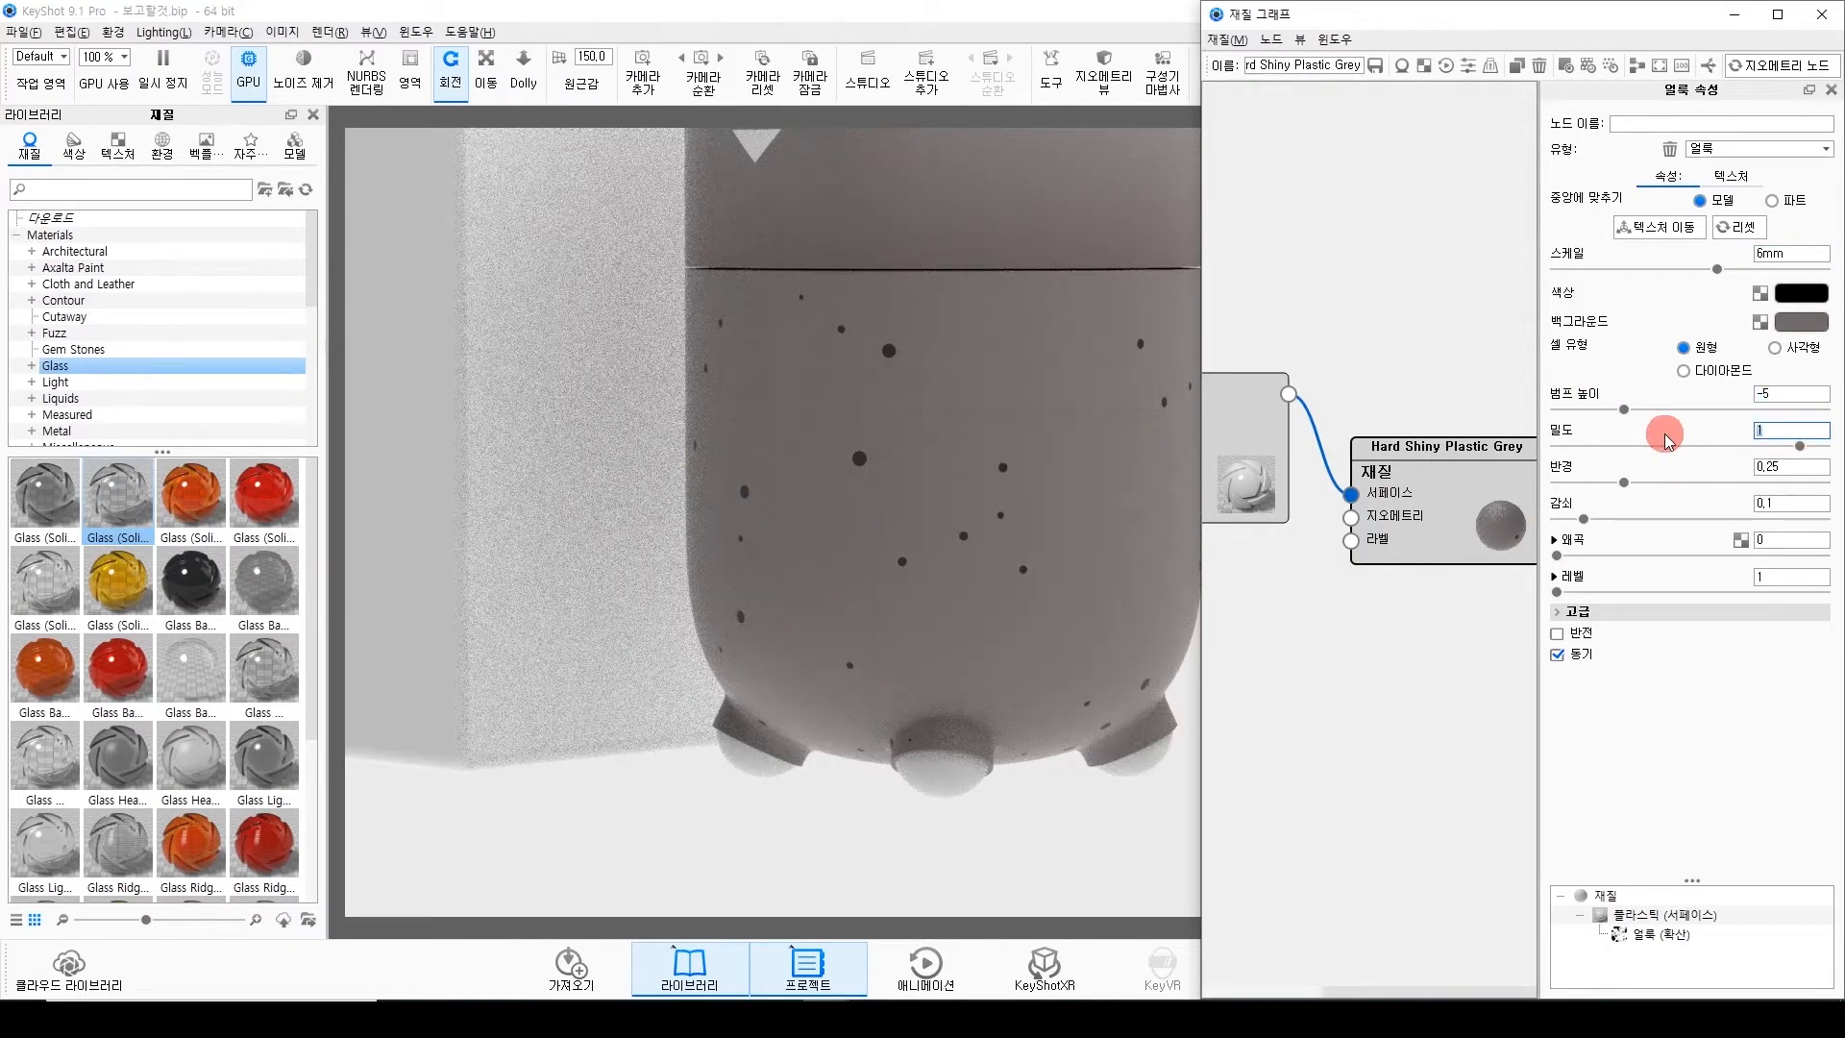
pyautogui.press('Tab')
pyautogui.write('0,')
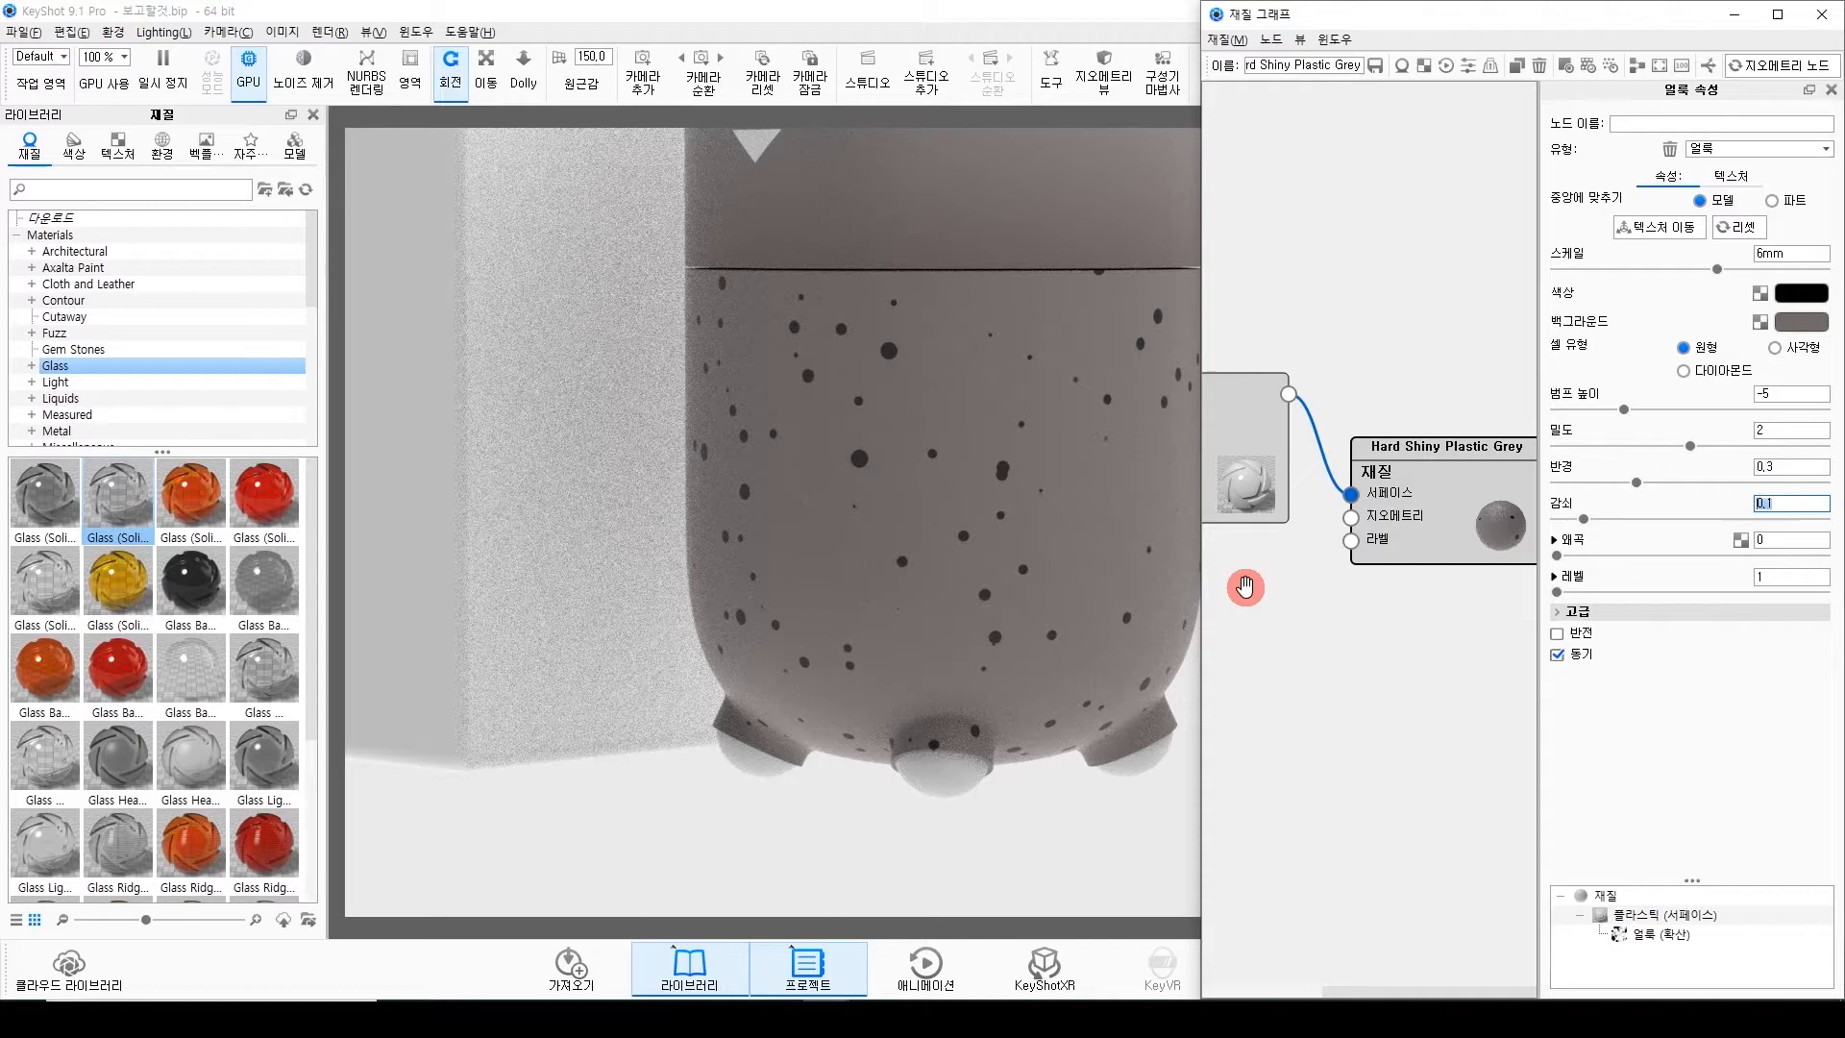
pyautogui.click(1245, 586)
pyautogui.write('0,3')
pyautogui.click(1245, 586)
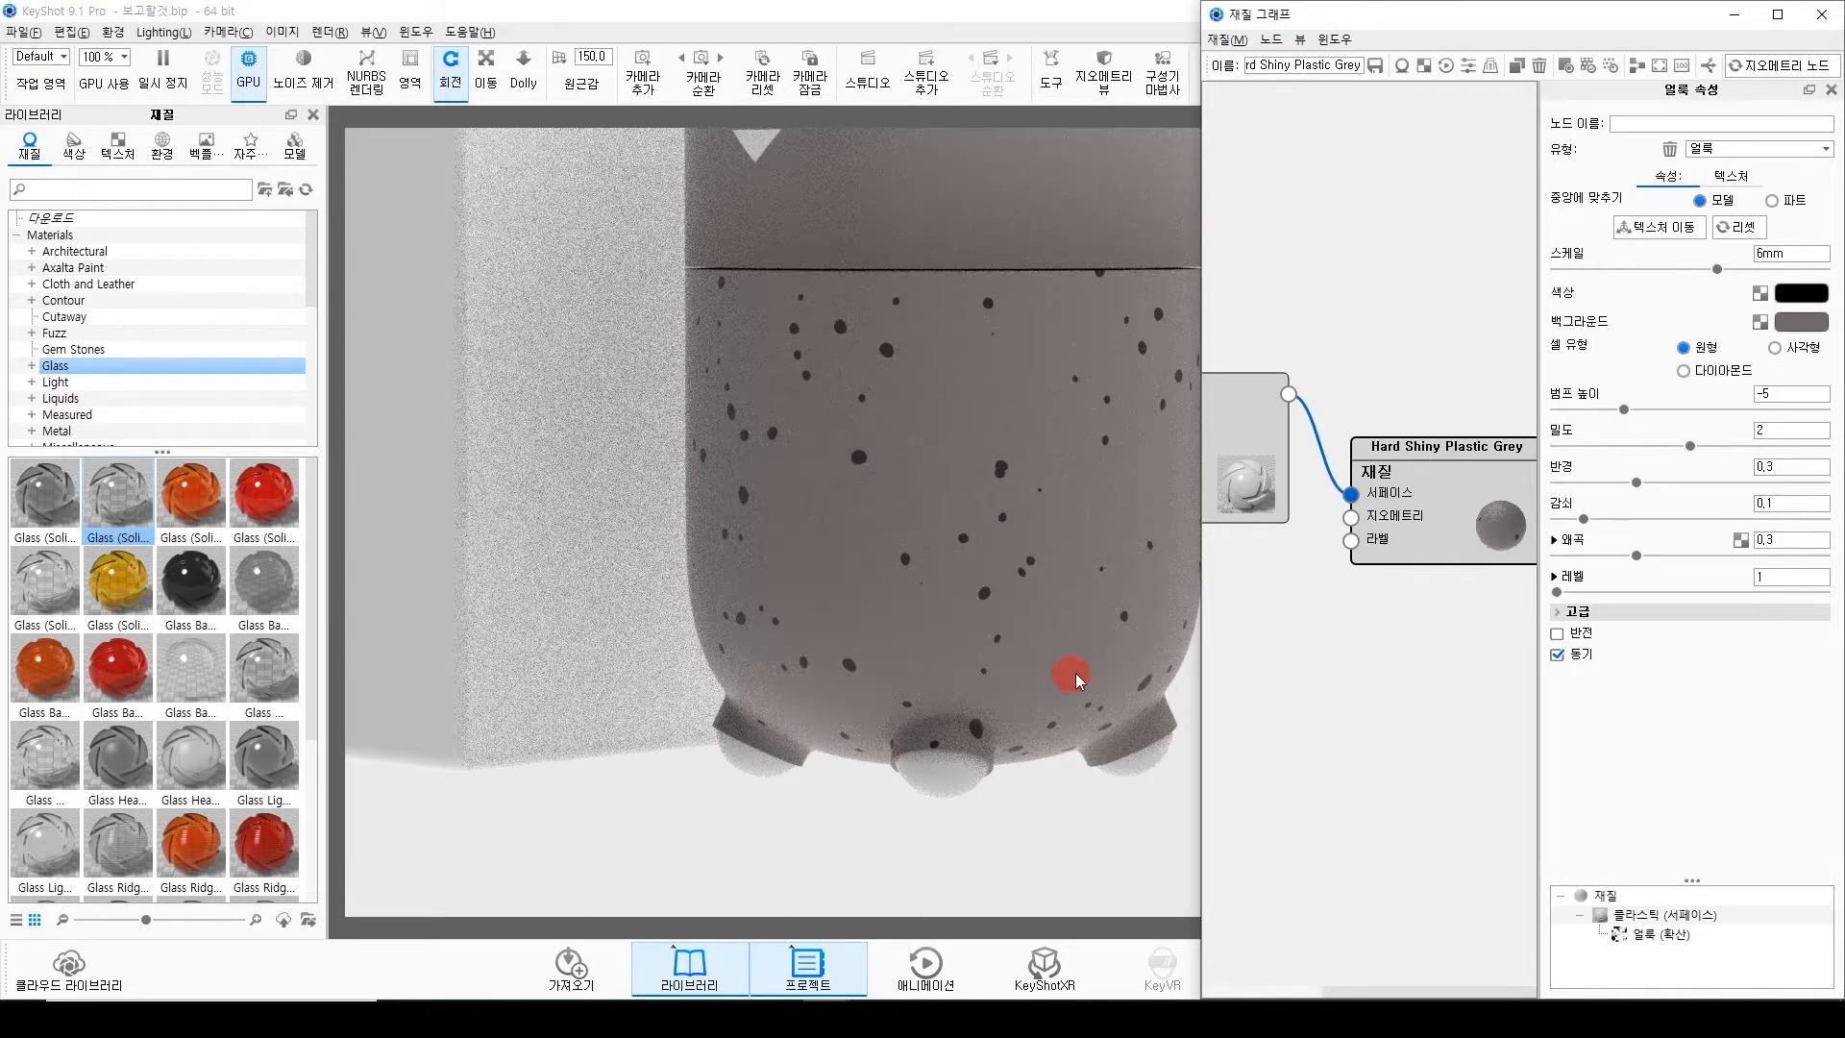
pyautogui.moveTo(1771, 578); pyautogui.dragTo(1680, 582)
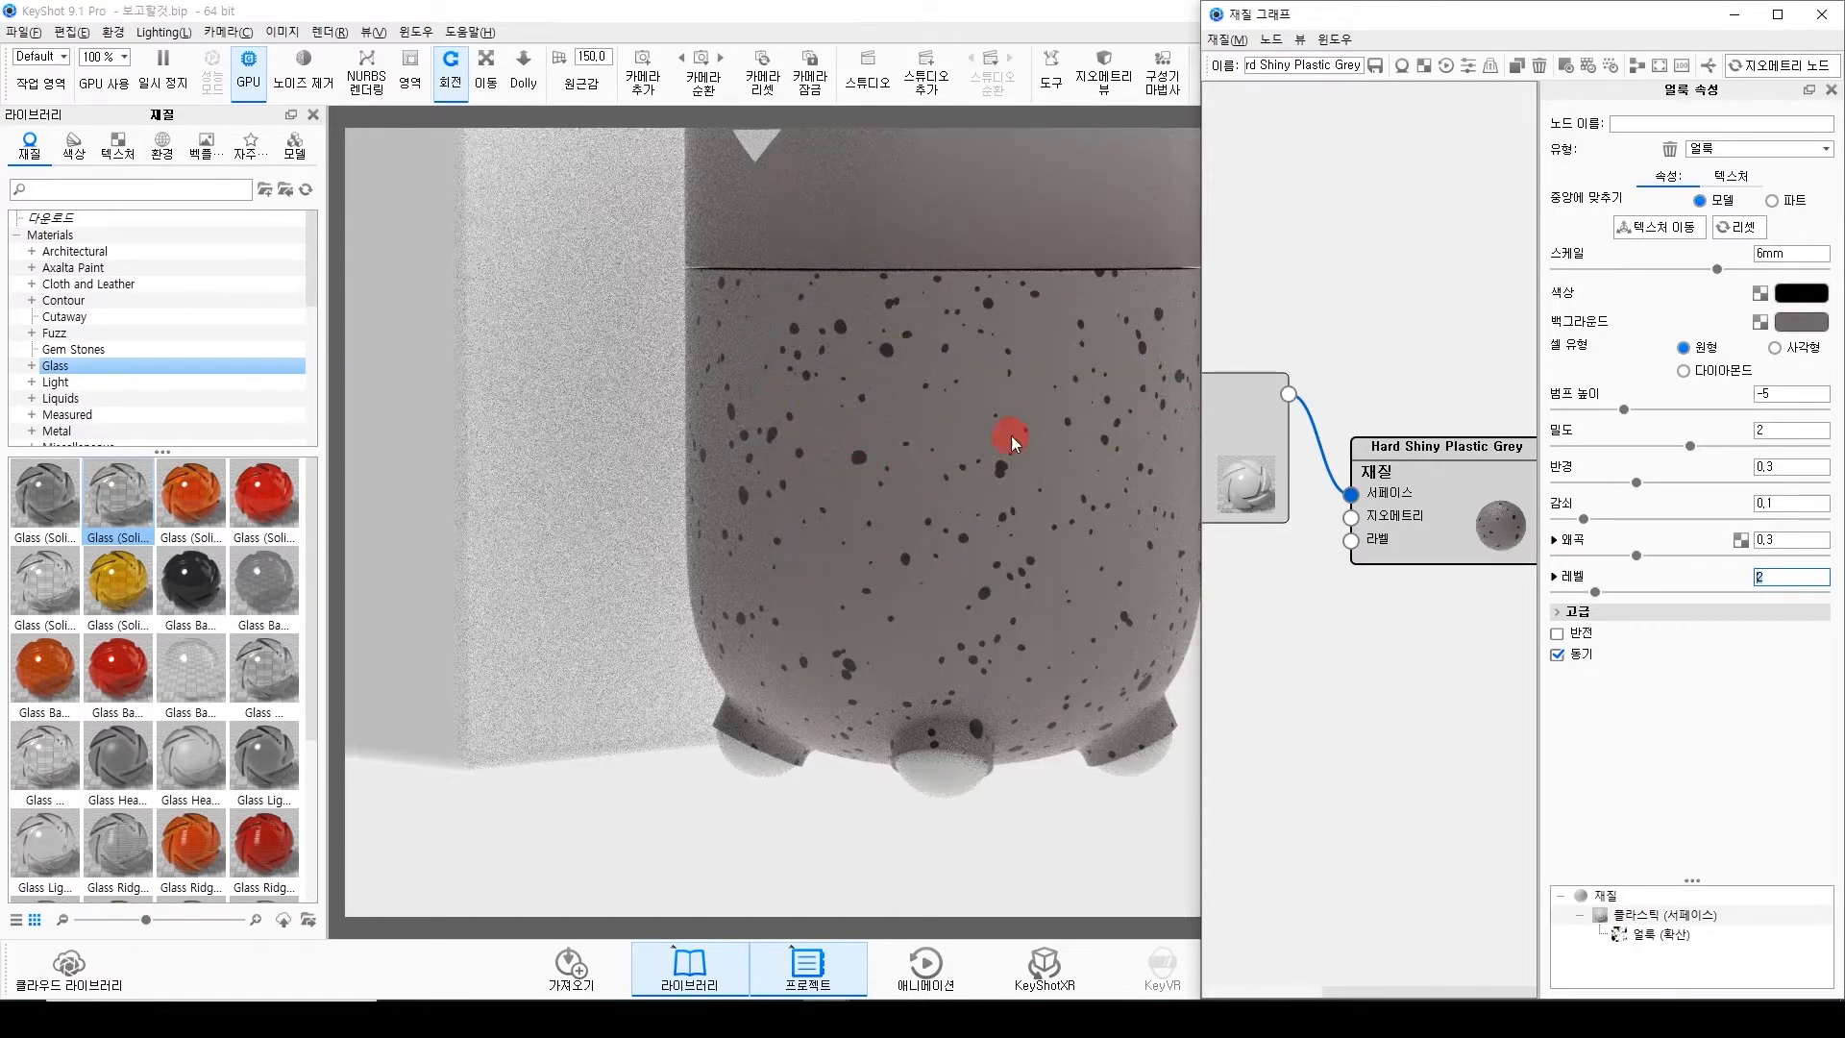
# Duplicate the Spots texture node and place the copy below the original.
pyautogui.moveTo(1358, 634); pyautogui.dragTo(1202, 712)
pyautogui.moveTo(1422, 700); pyautogui.dragTo(1605, 707)
pyautogui.click(1227, 371)
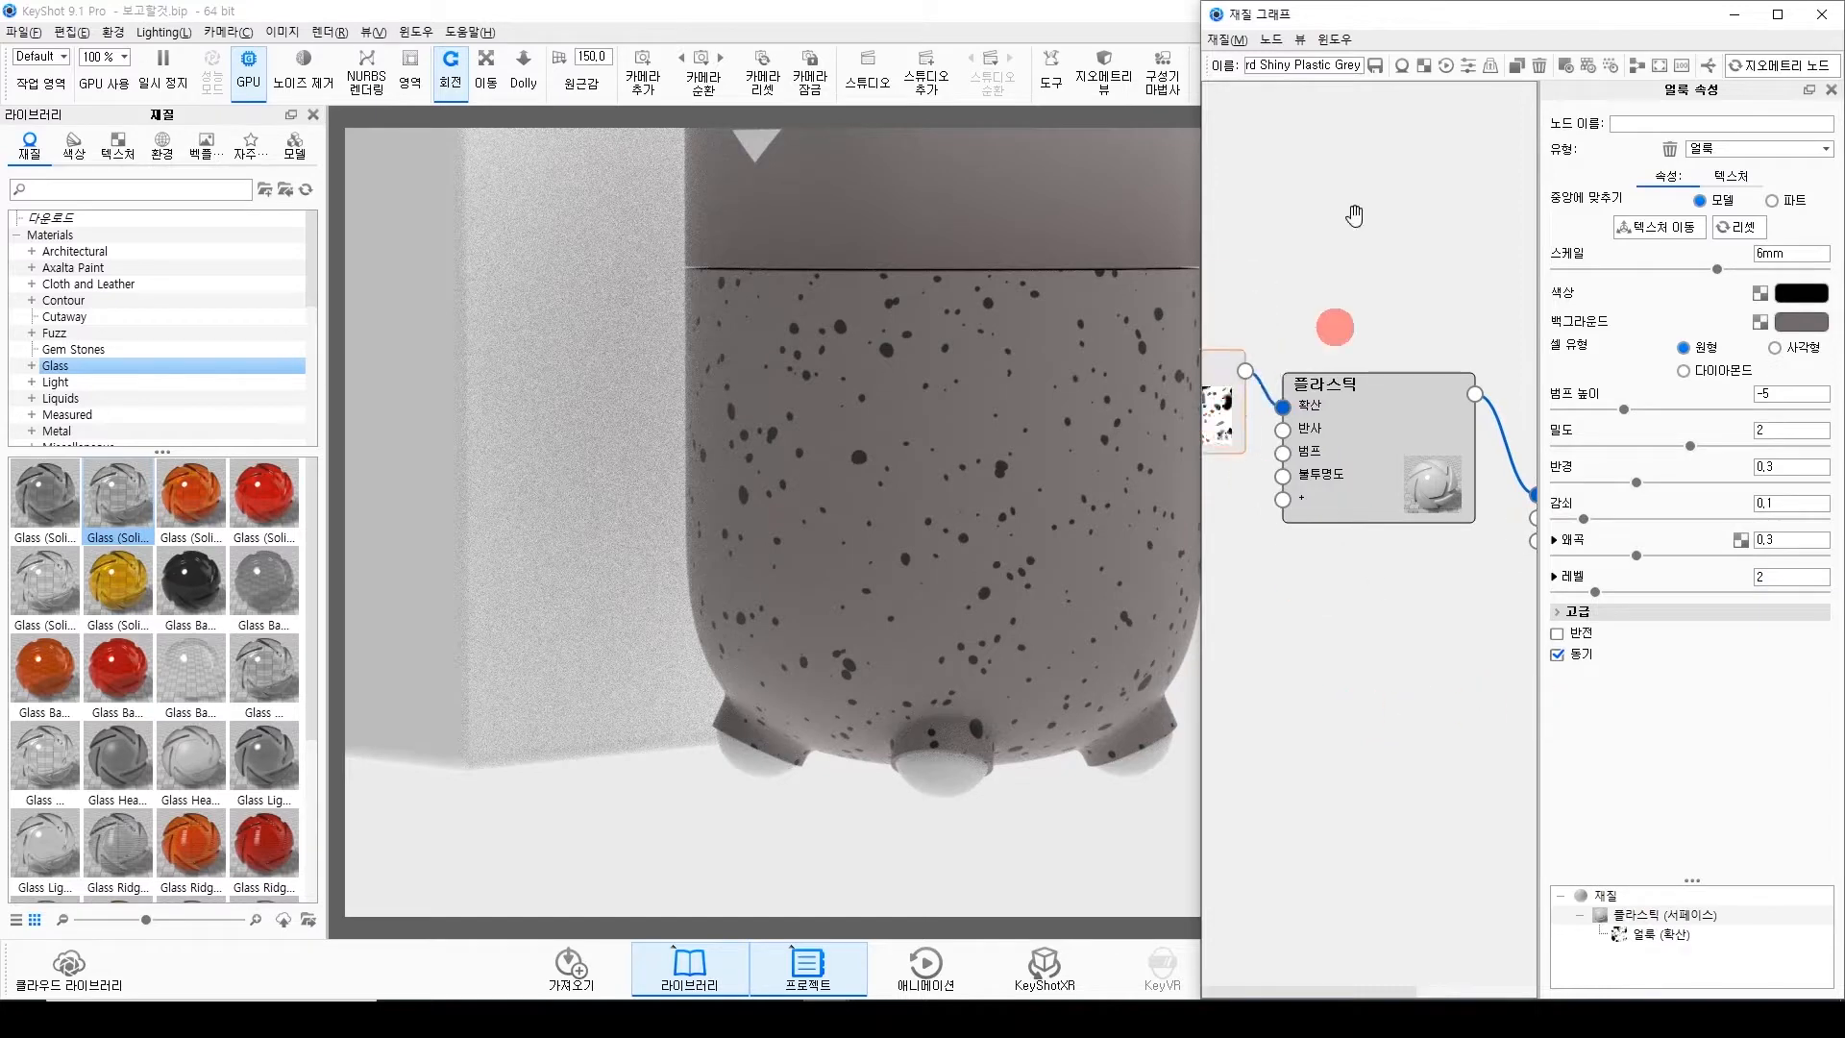
pyautogui.scroll(-3, 1339, 494)
pyautogui.rightClick(1244, 494)
pyautogui.click(1299, 538)
pyautogui.moveTo(1277, 535); pyautogui.dragTo(1276, 621)
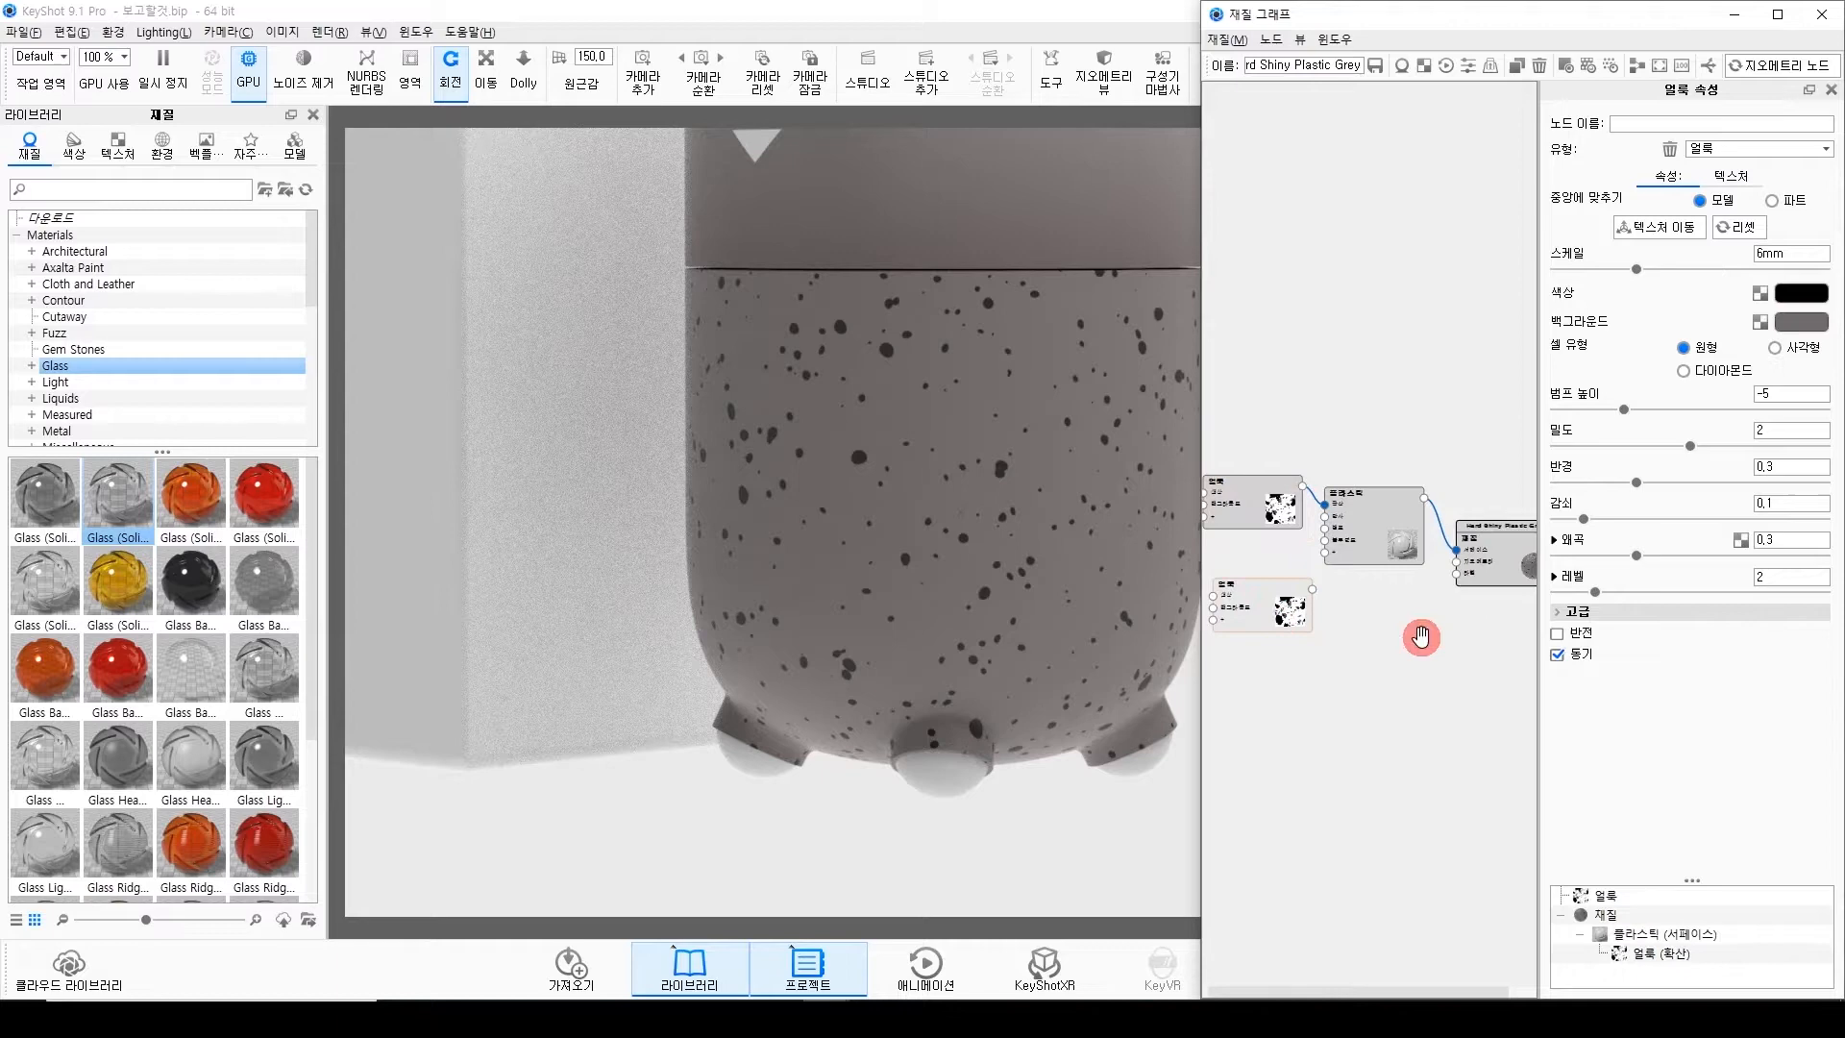
# Connect the duplicated Spots texture to the plastic node's bump input.
pyautogui.scroll(-1, 1420, 634)
pyautogui.scroll(3, 1397, 612)
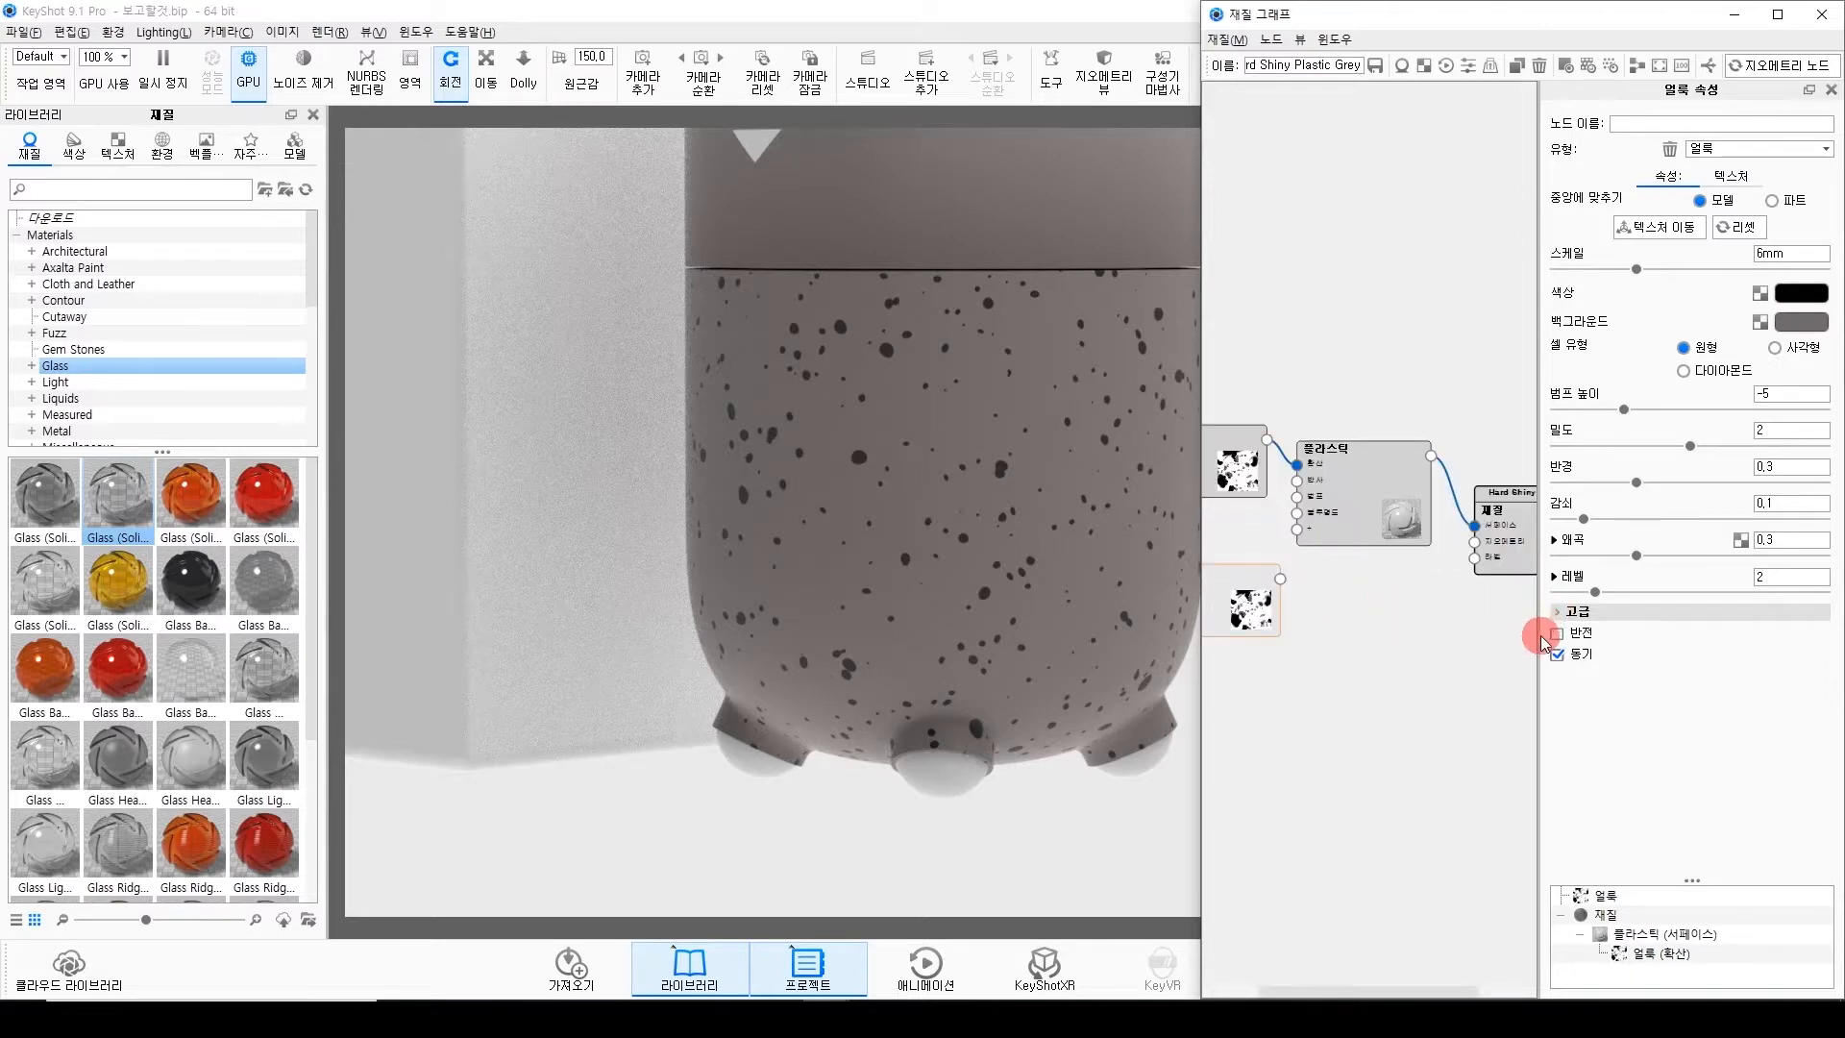
pyautogui.moveTo(1540, 636); pyautogui.dragTo(1547, 636)
pyautogui.scroll(2, 1310, 673)
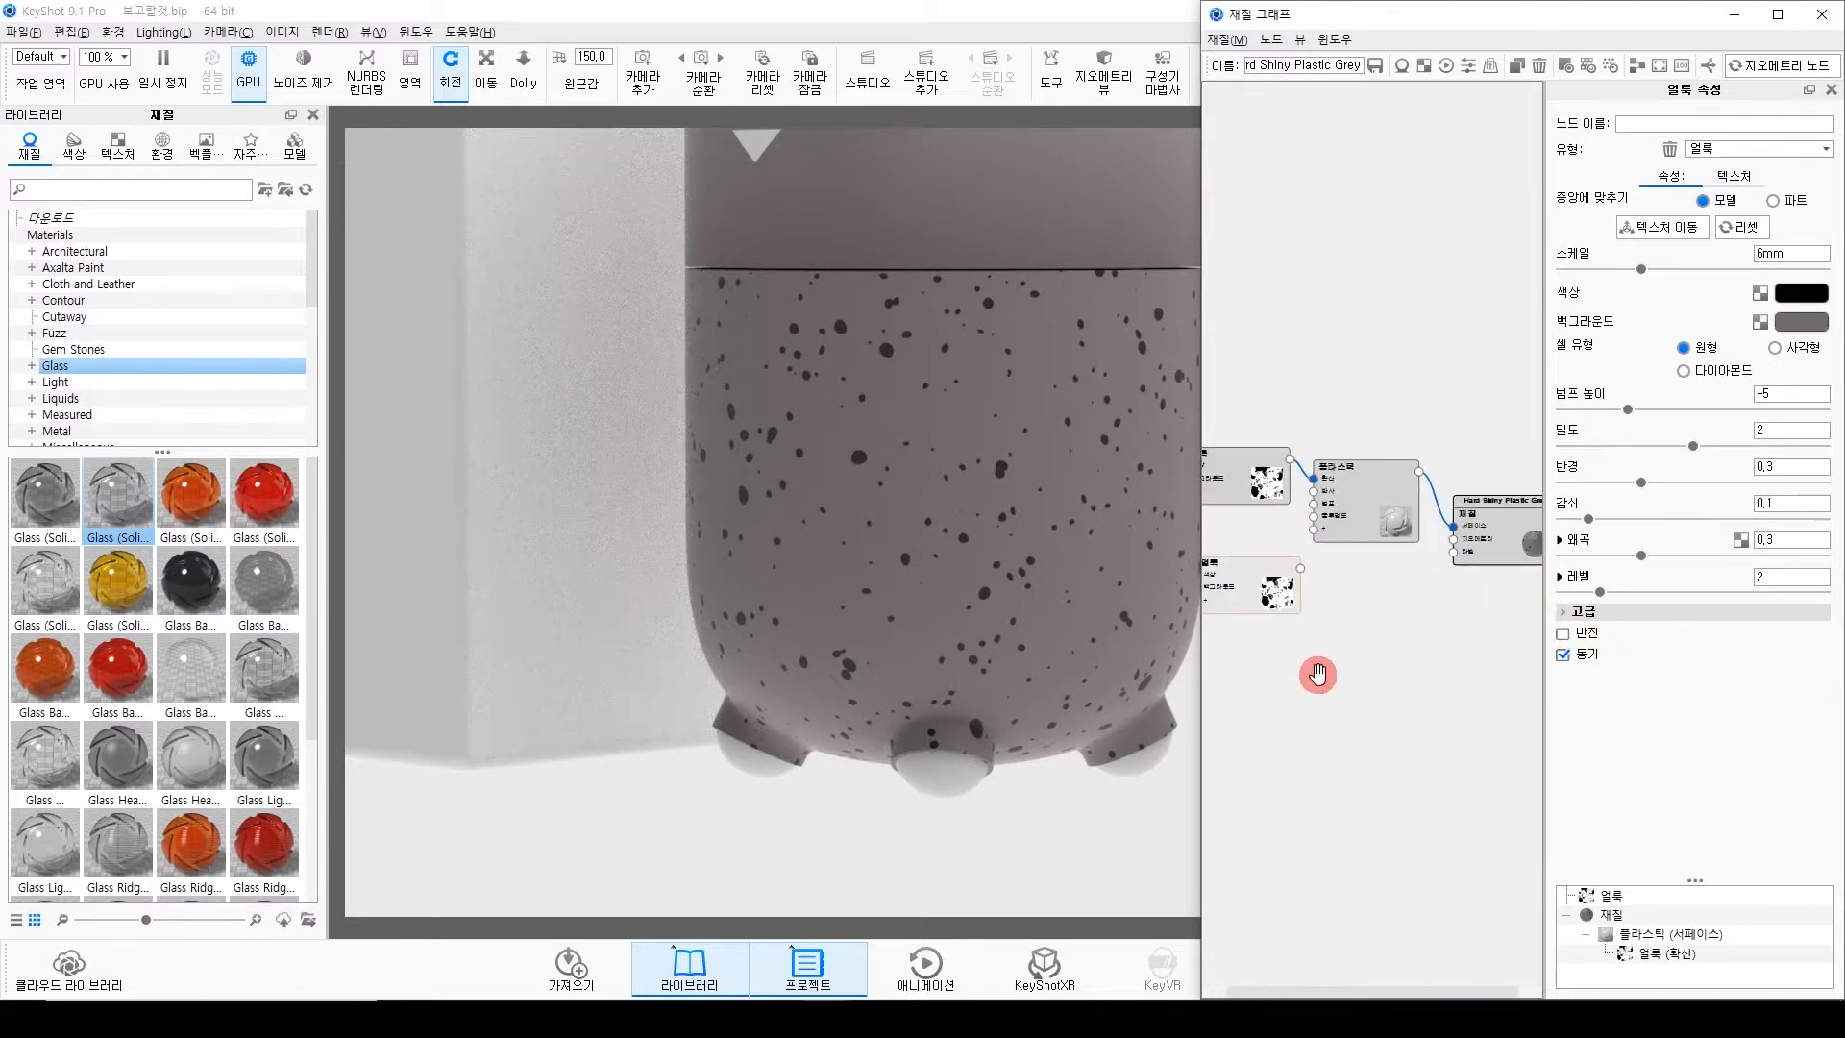
pyautogui.scroll(2, 1306, 689)
pyautogui.moveTo(1318, 688); pyautogui.dragTo(1510, 680)
pyautogui.moveTo(1376, 700); pyautogui.dragTo(1358, 659)
pyautogui.scroll(-3, 1375, 660)
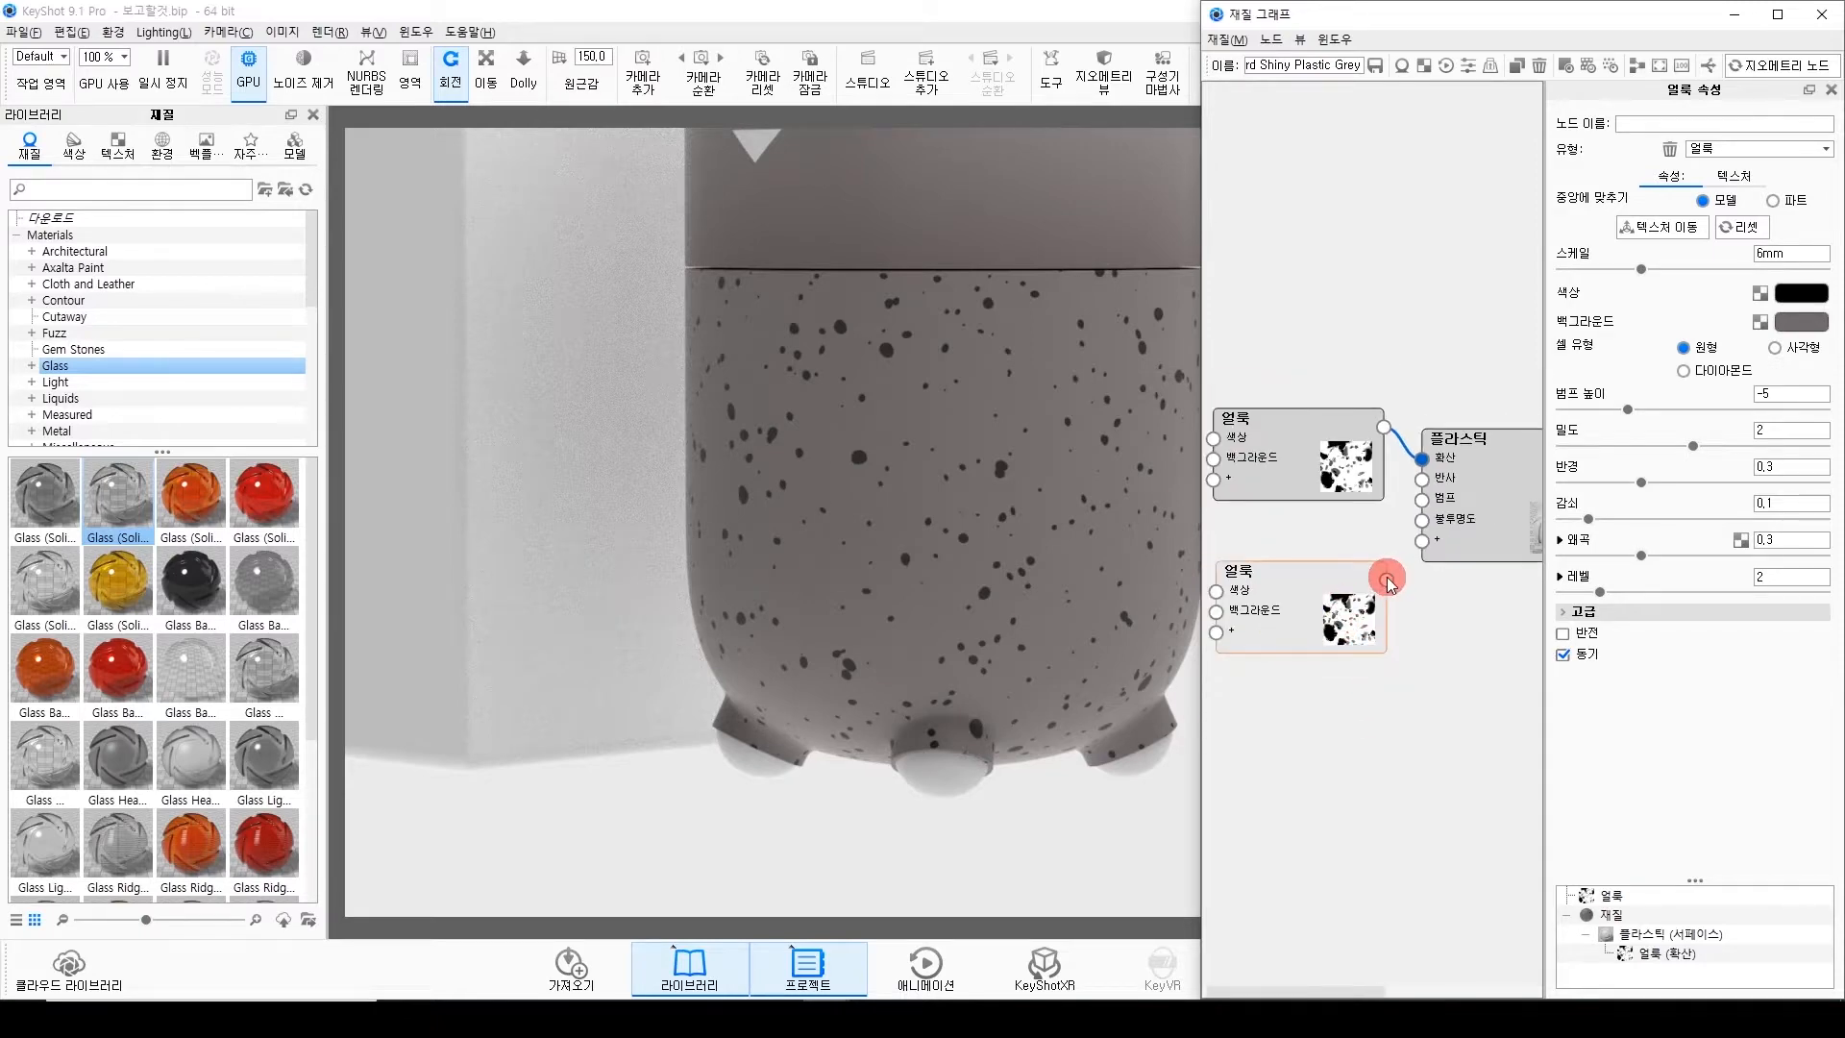
pyautogui.moveTo(1387, 580); pyautogui.dragTo(1421, 499)
pyautogui.moveTo(1344, 630); pyautogui.dragTo(1338, 623)
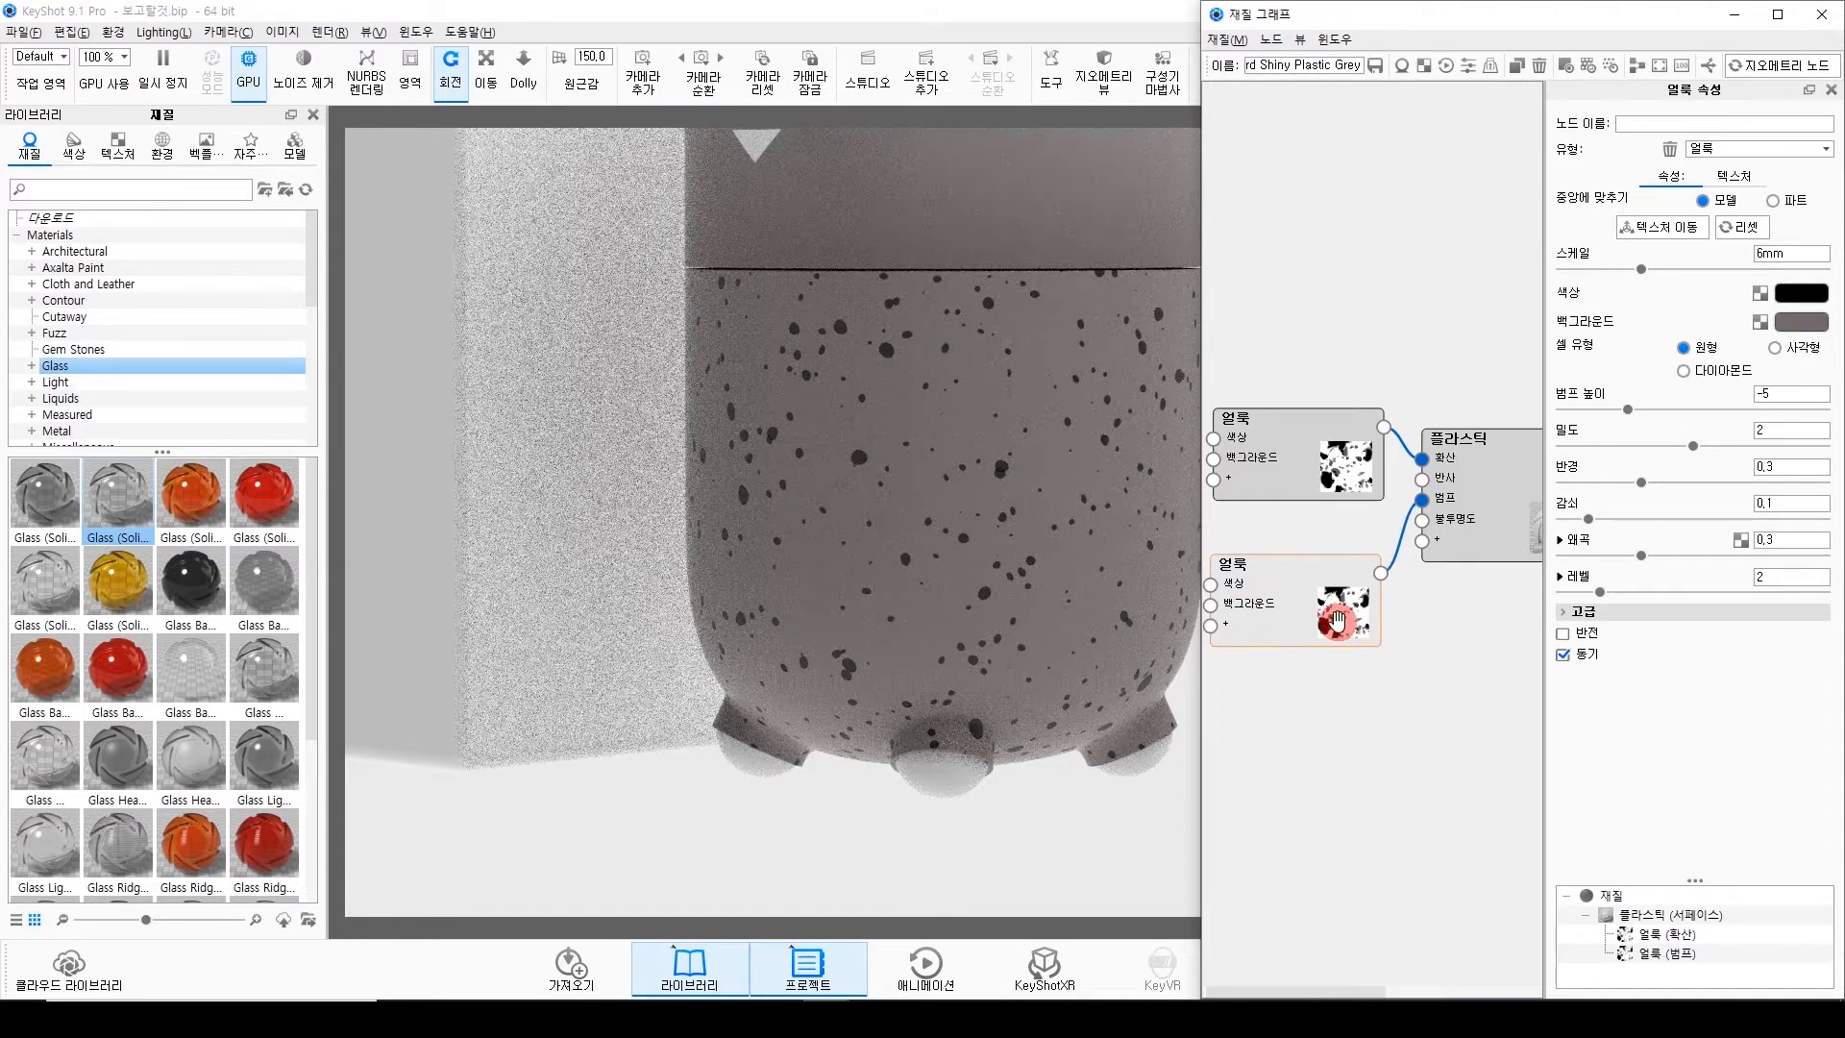
# Preview the bump effect of the duplicated Spots node on the lower body, and turn the preview off.
pyautogui.click(894, 545)
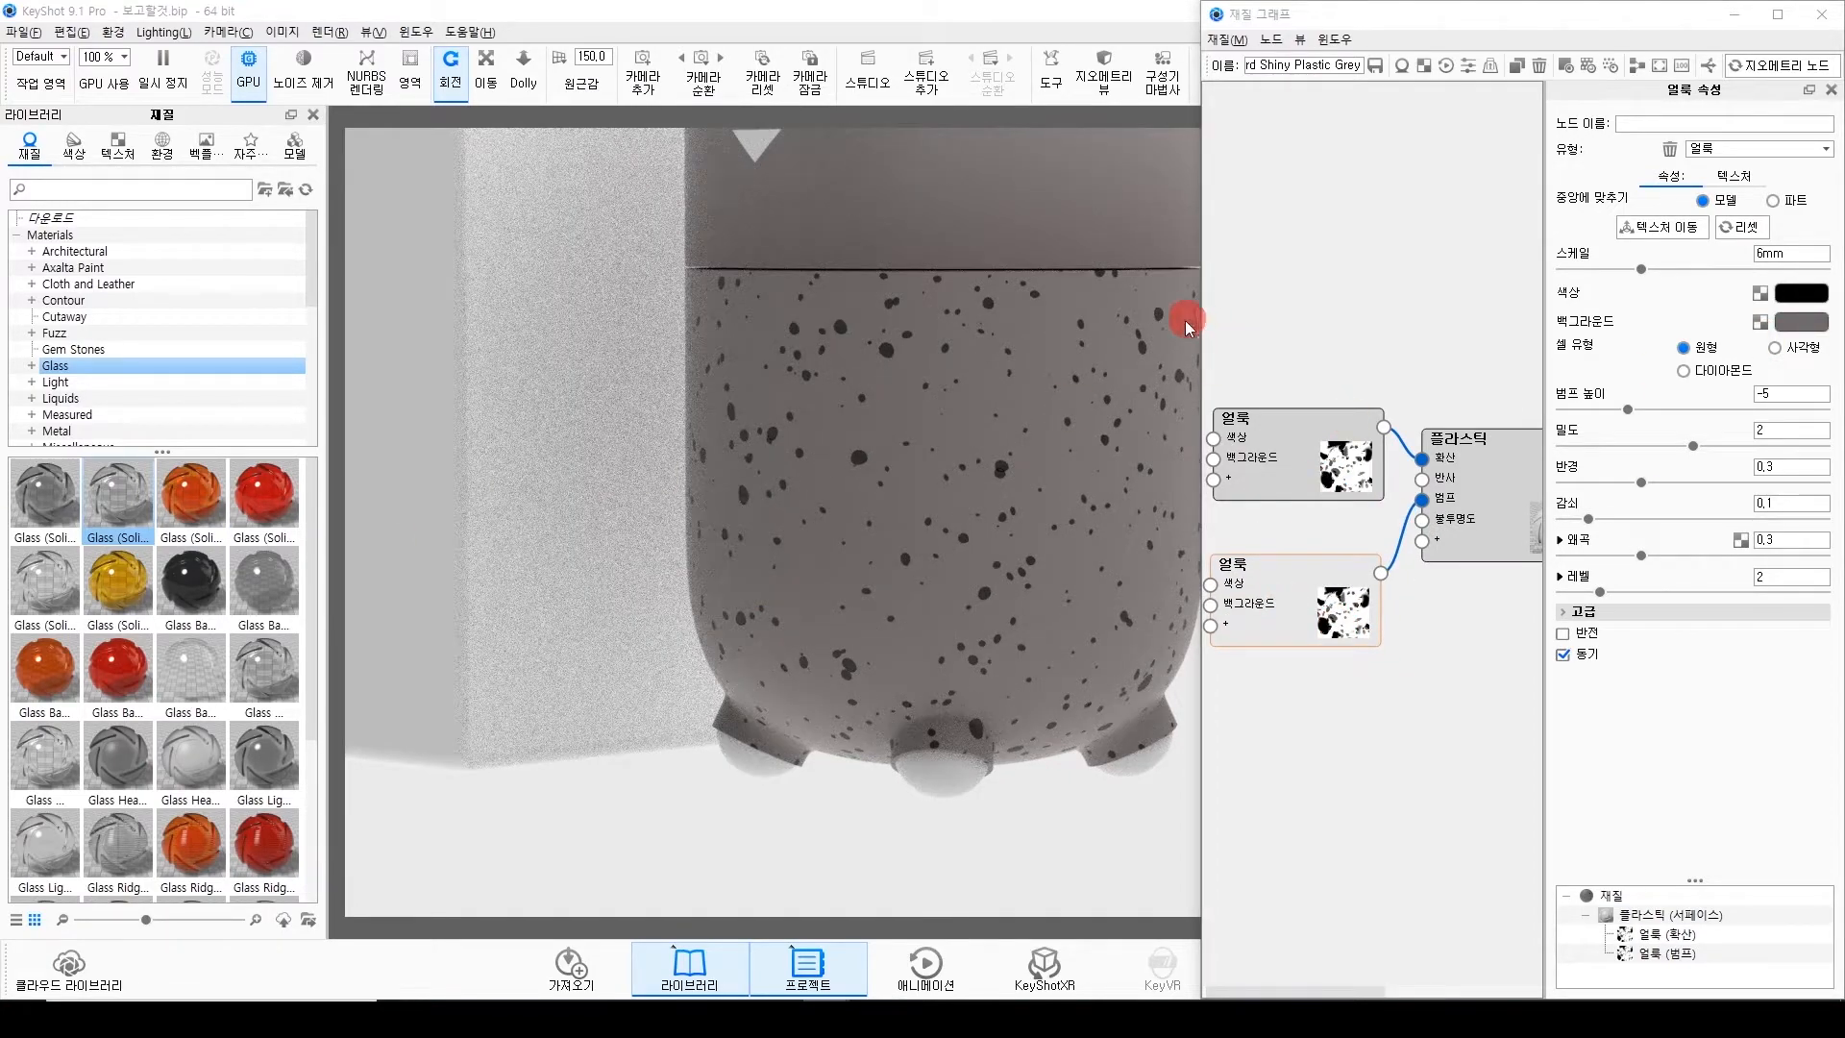
pyautogui.click(1816, 319)
pyautogui.moveTo(1623, 267); pyautogui.dragTo(1149, 677)
pyautogui.rightClick(1321, 620)
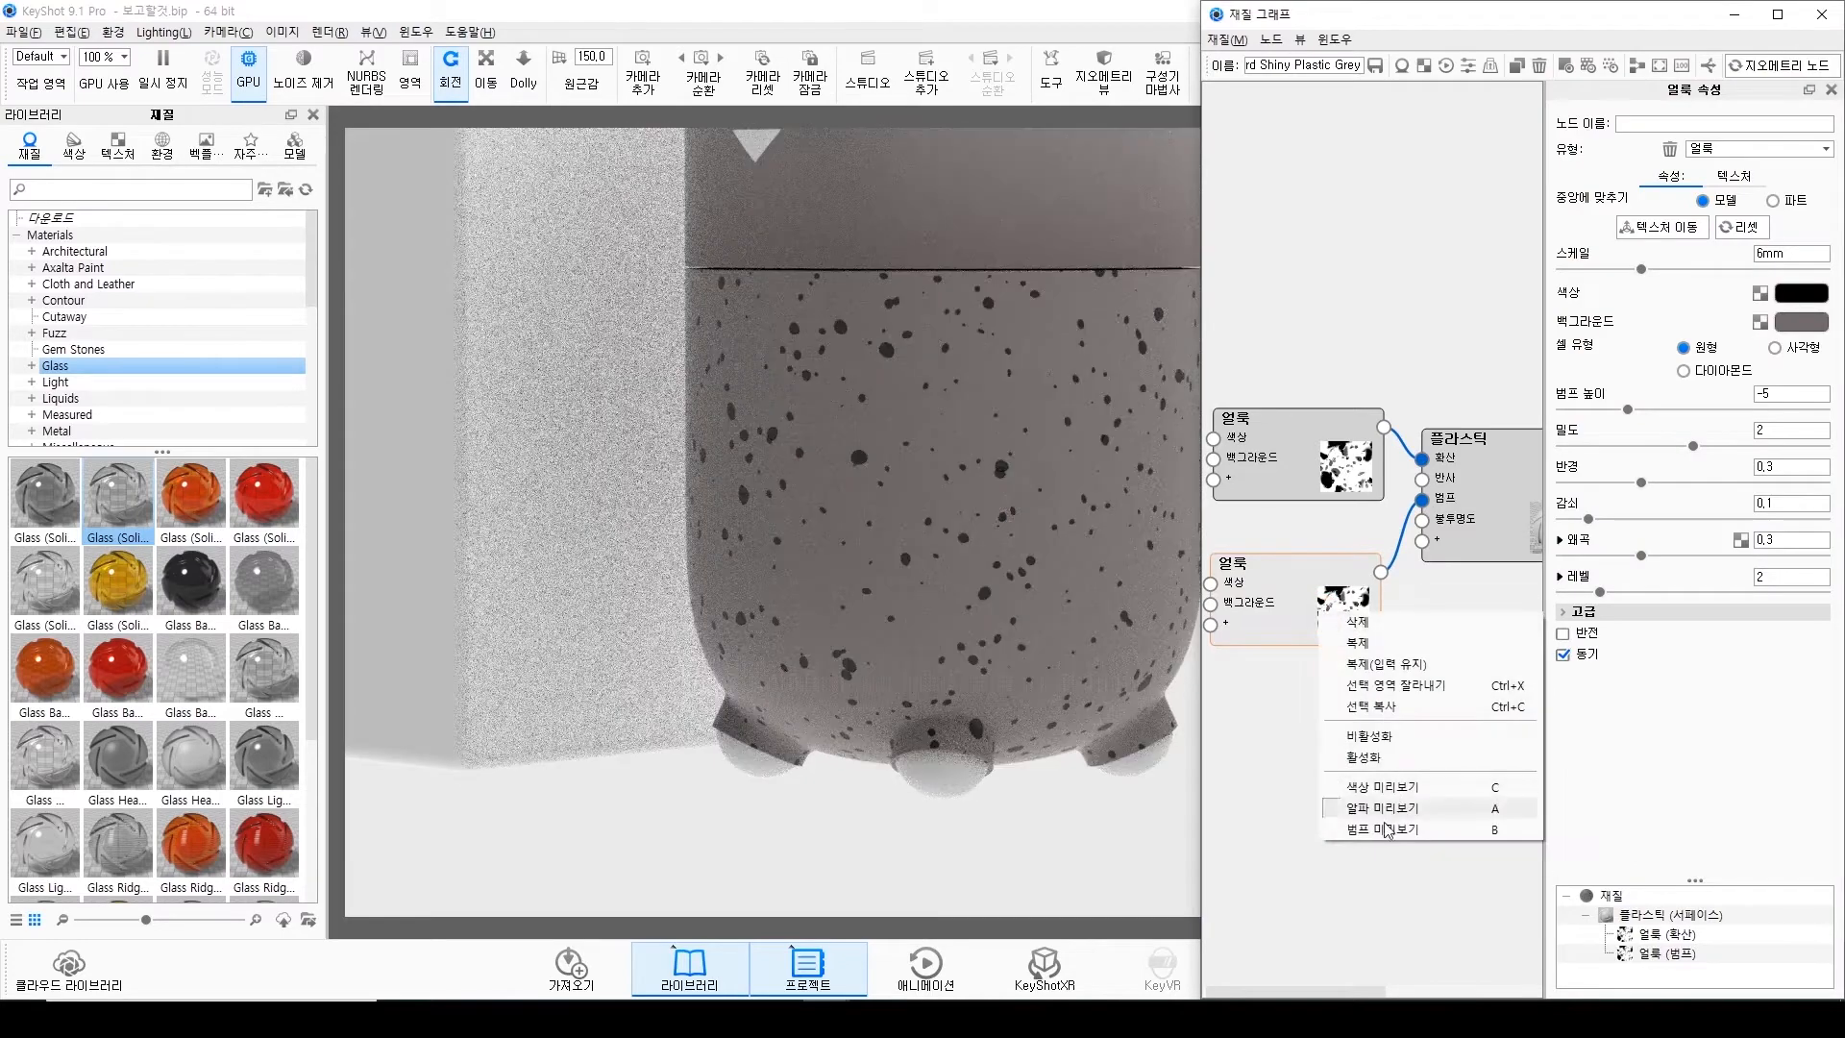
pyautogui.click(1379, 830)
pyautogui.moveTo(947, 577); pyautogui.dragTo(940, 665)
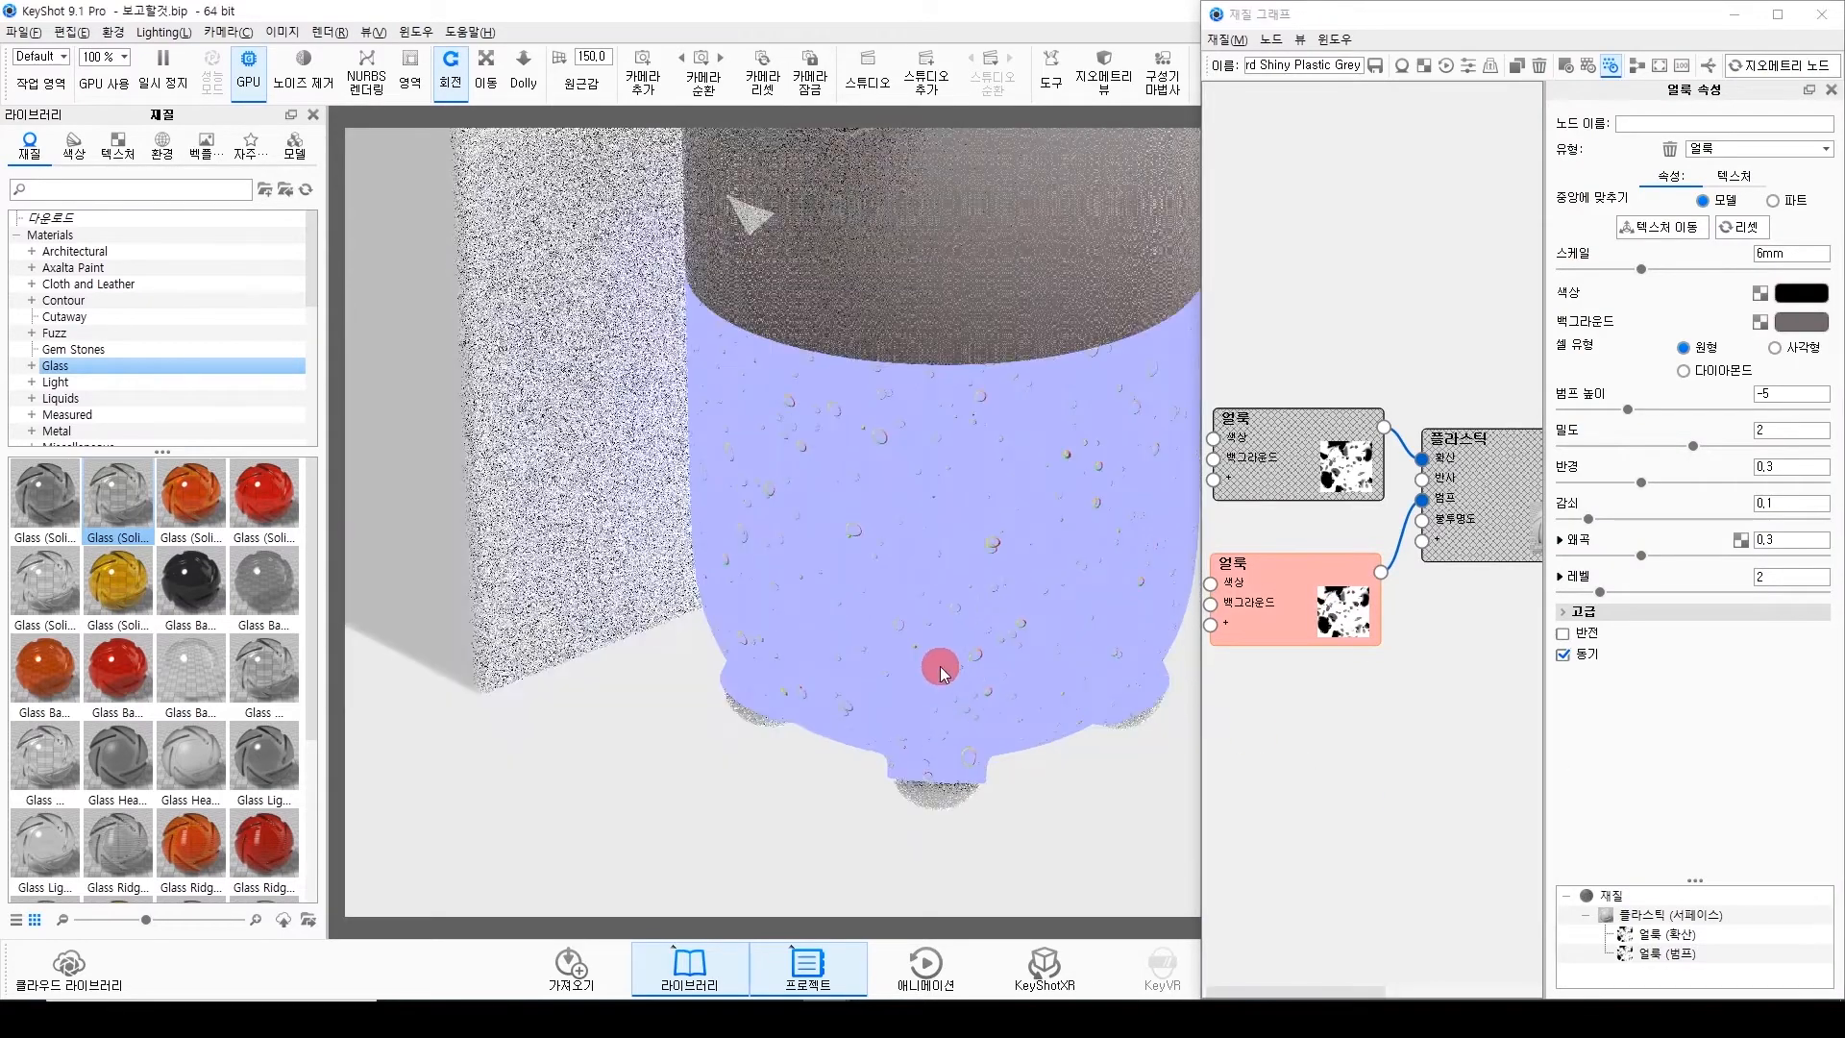
pyautogui.scroll(5, 939, 666)
pyautogui.rightClick(1327, 616)
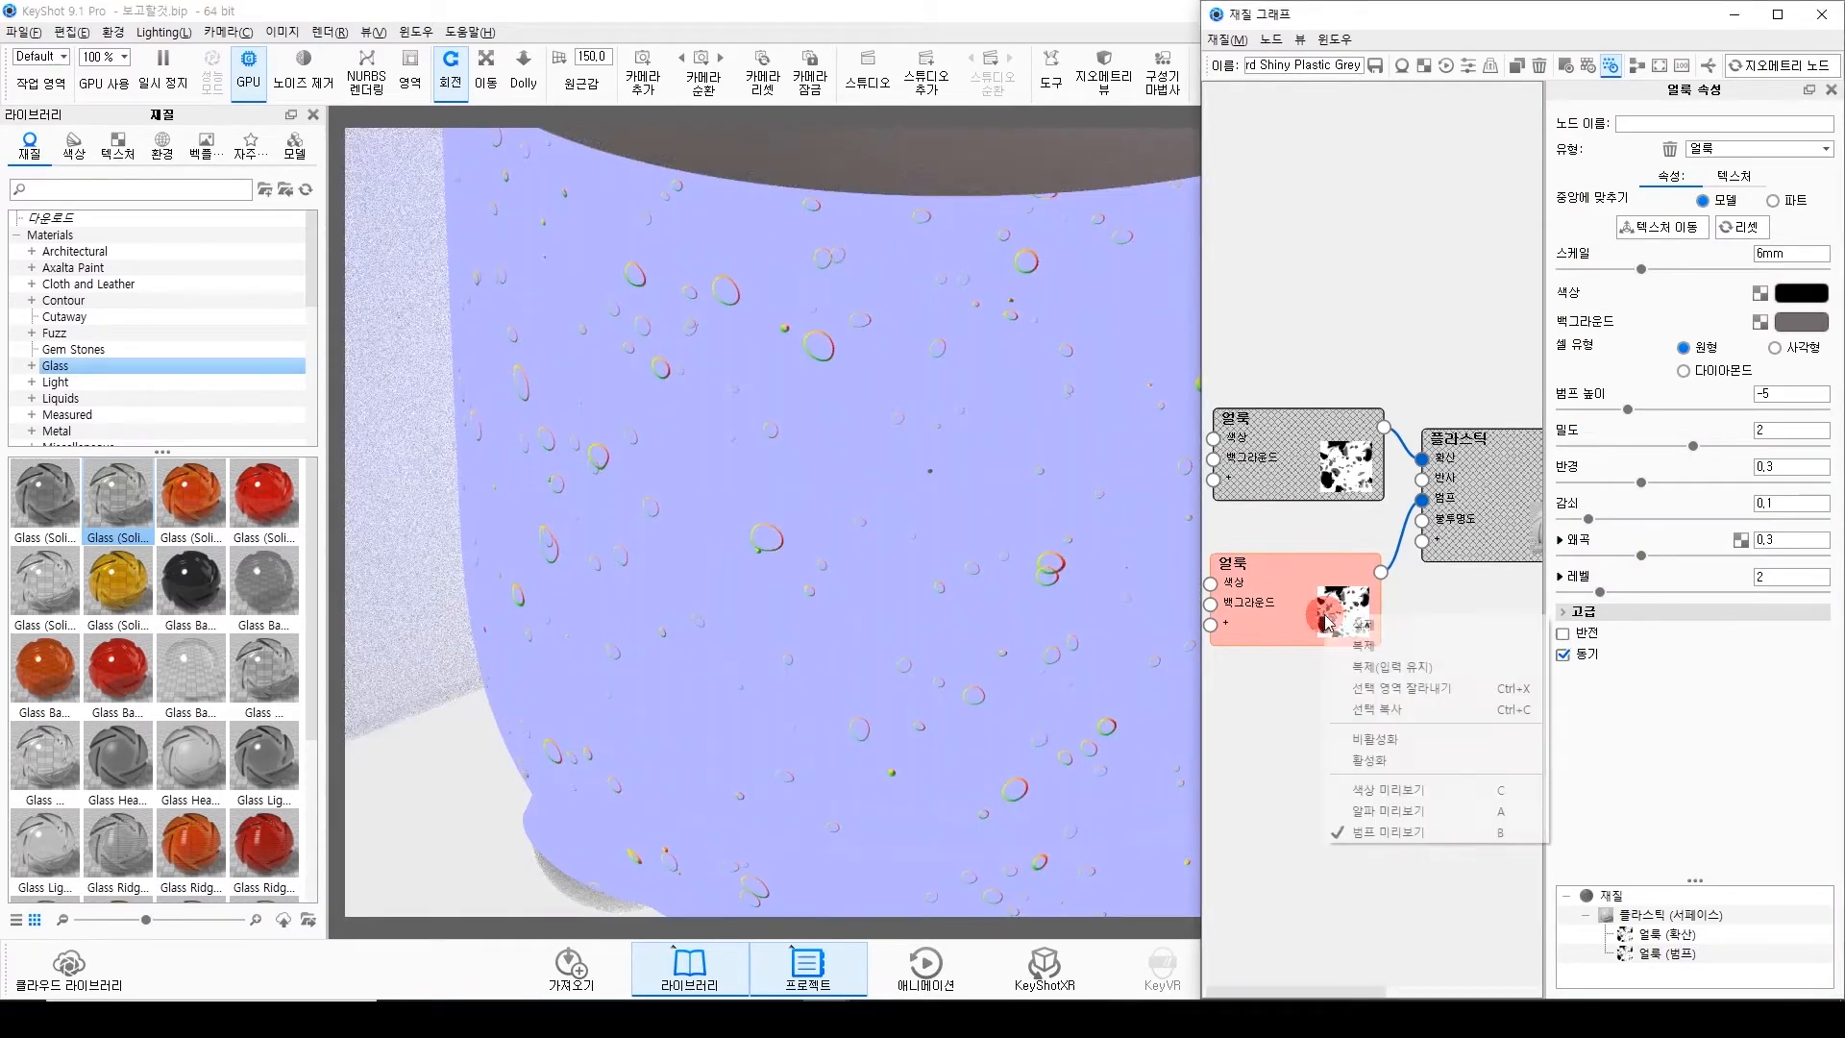
pyautogui.click(1441, 830)
# Preview the color output of the Spots node feeding the diffuse input, and return to the normal render view.
pyautogui.rightClick(1274, 437)
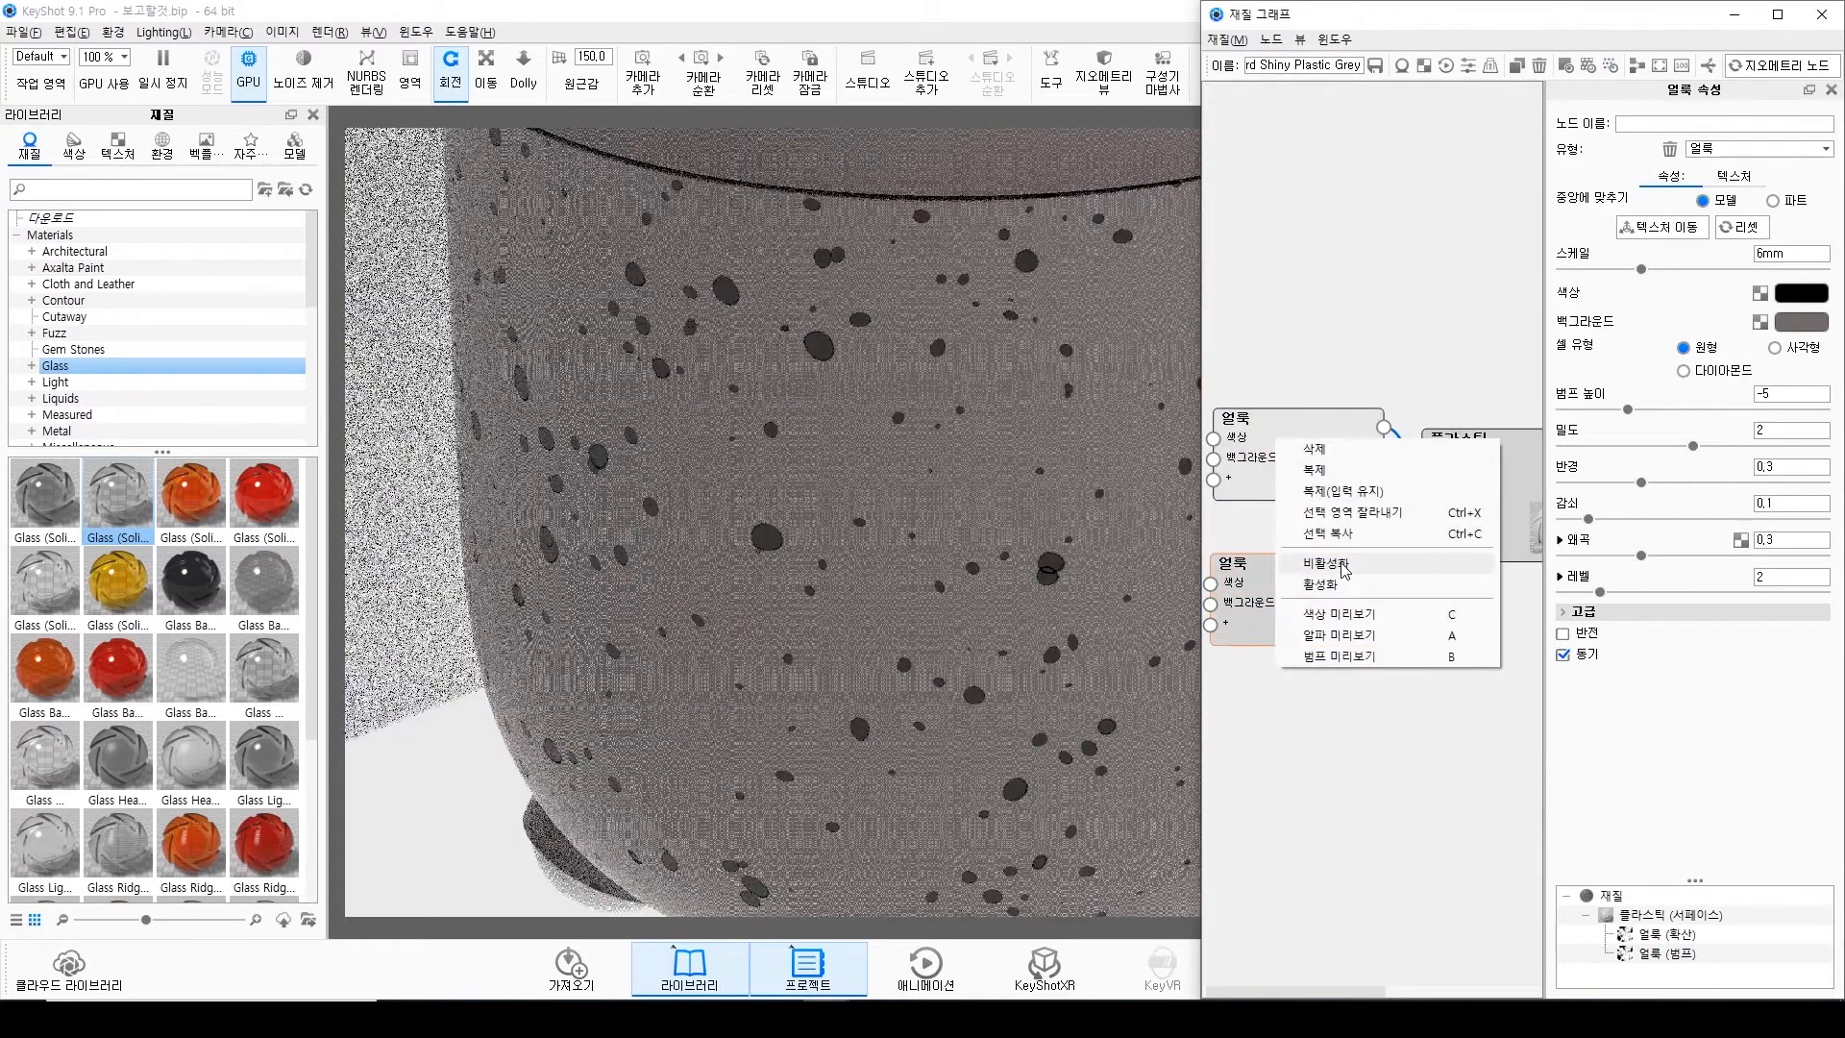
pyautogui.click(1344, 614)
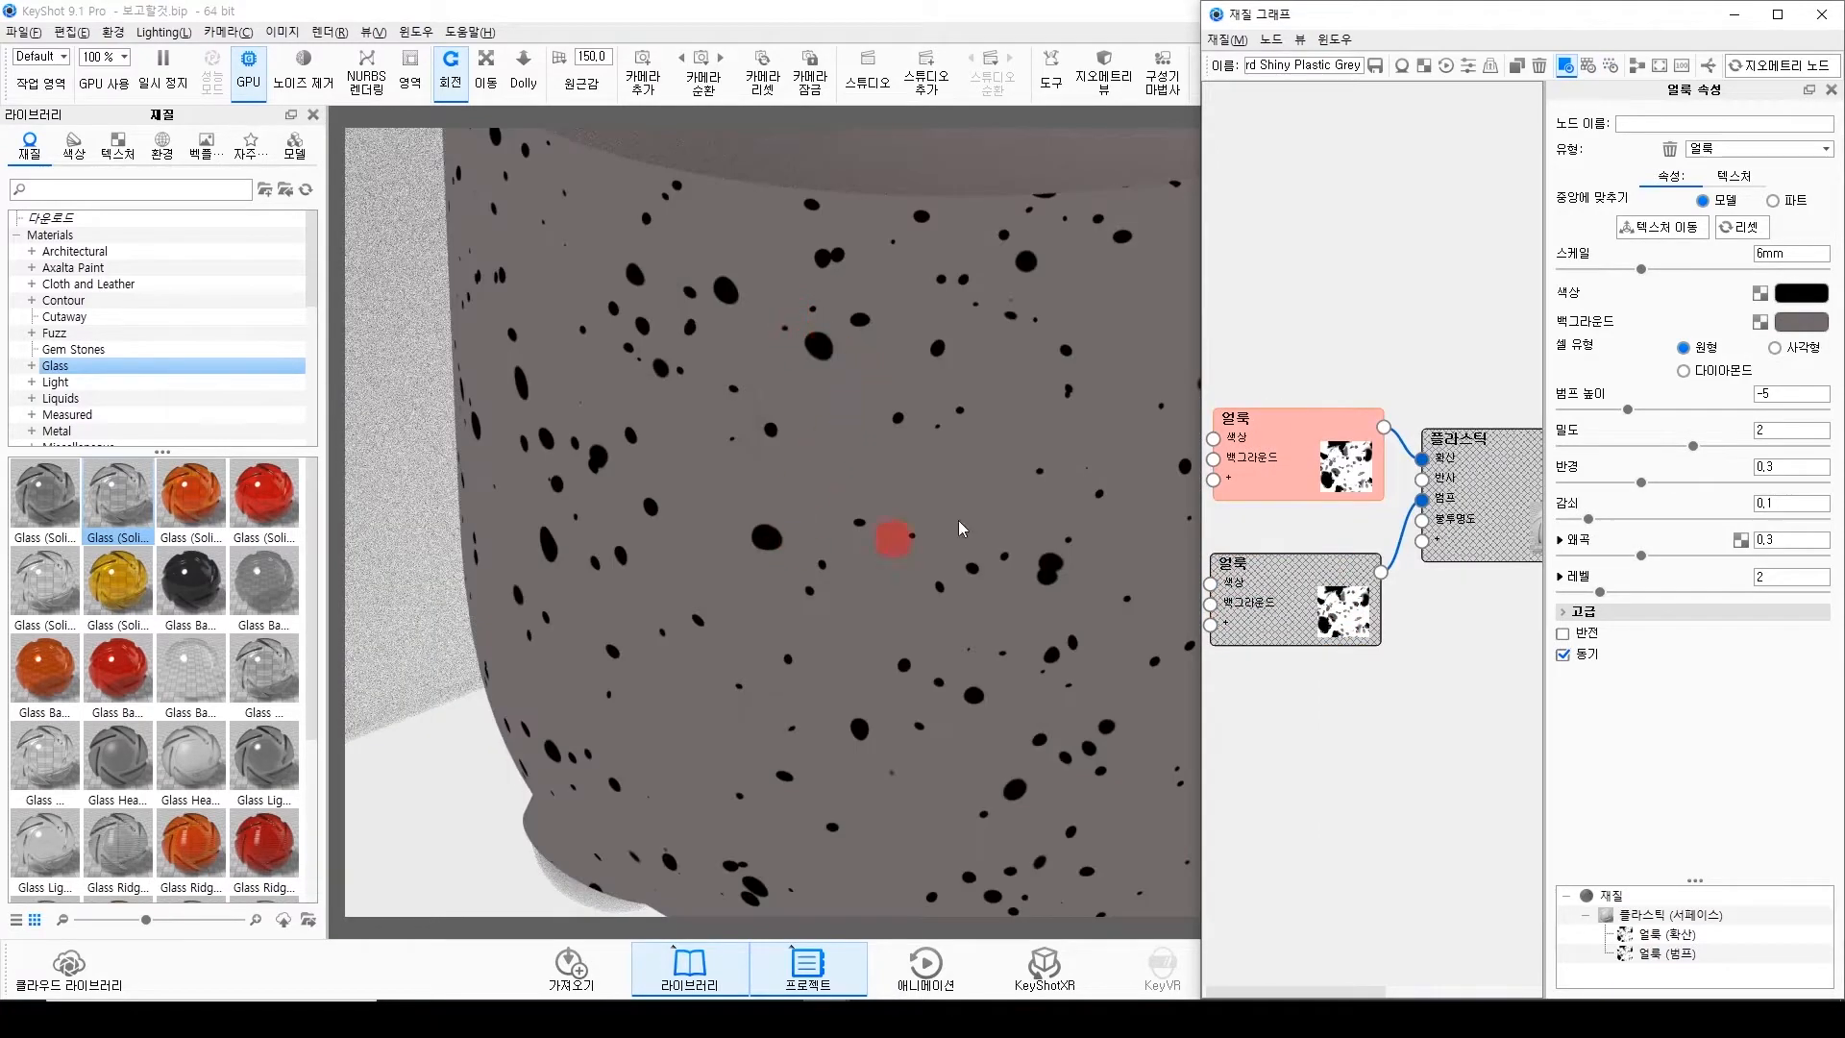
pyautogui.rightClick(1281, 452)
pyautogui.click(1345, 632)
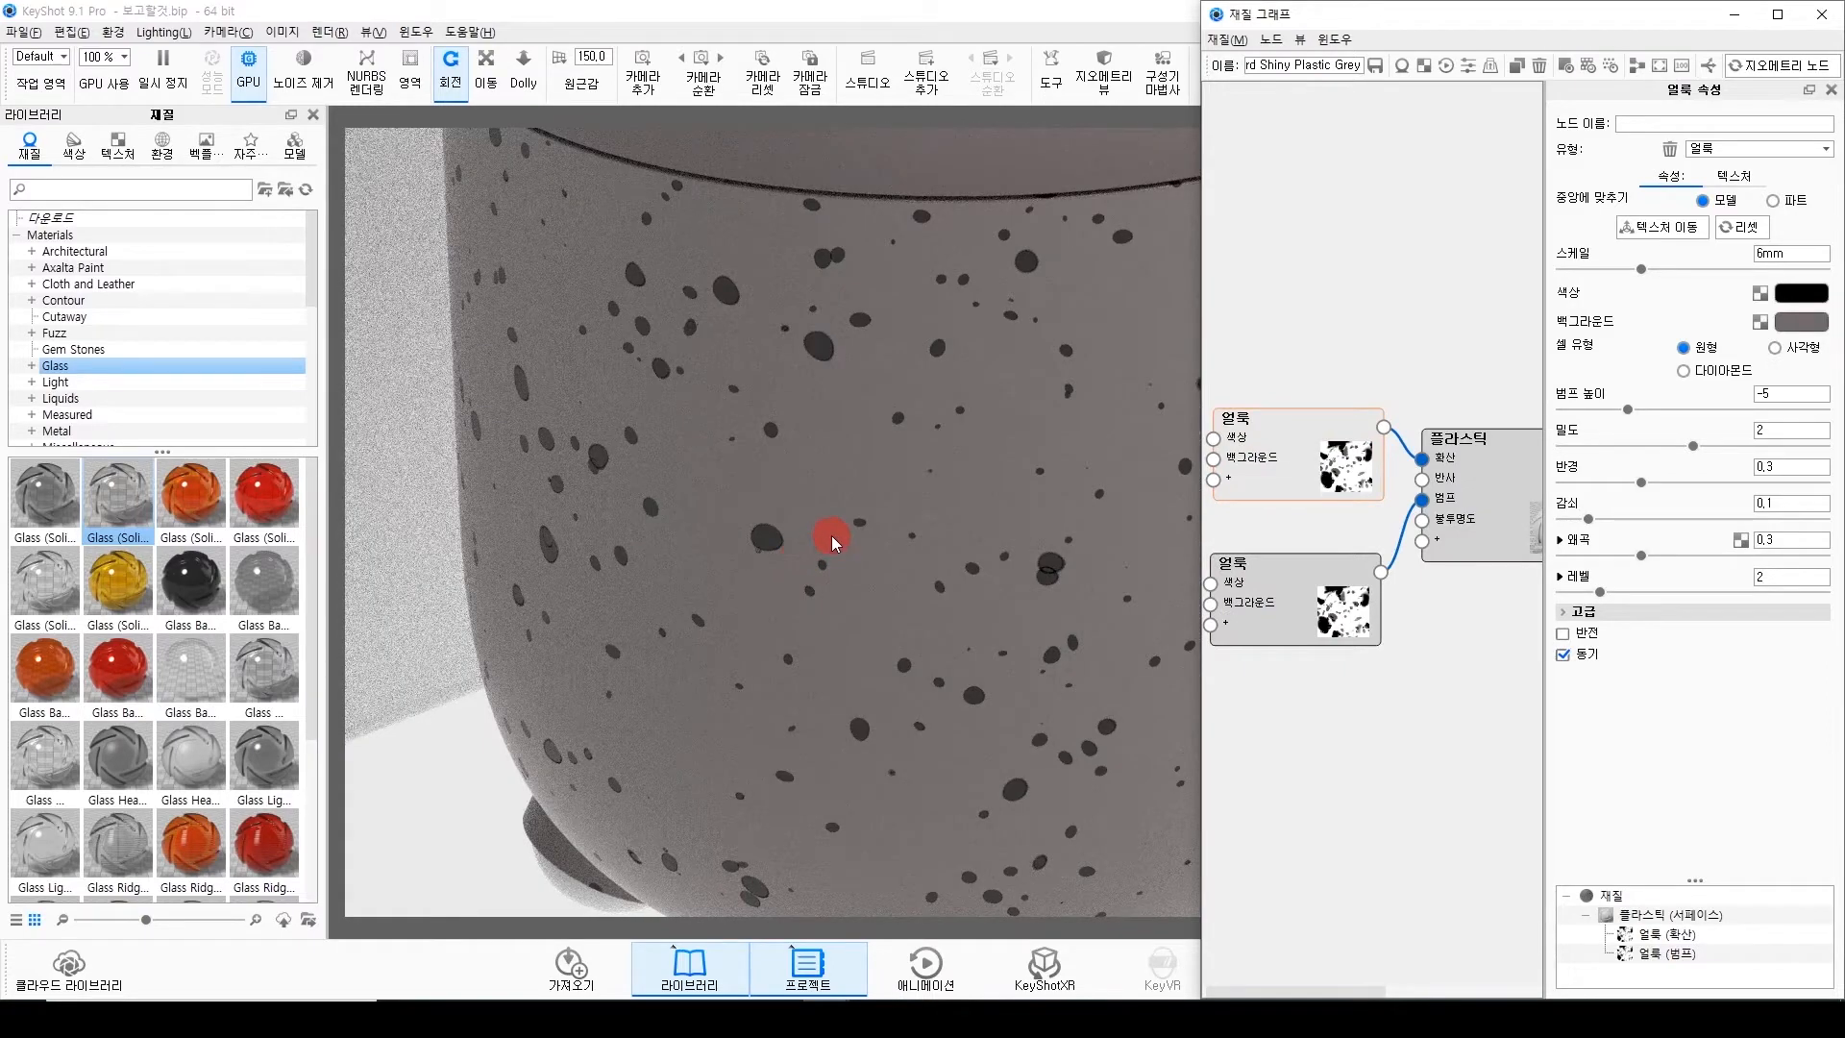
pyautogui.scroll(-5, 832, 541)
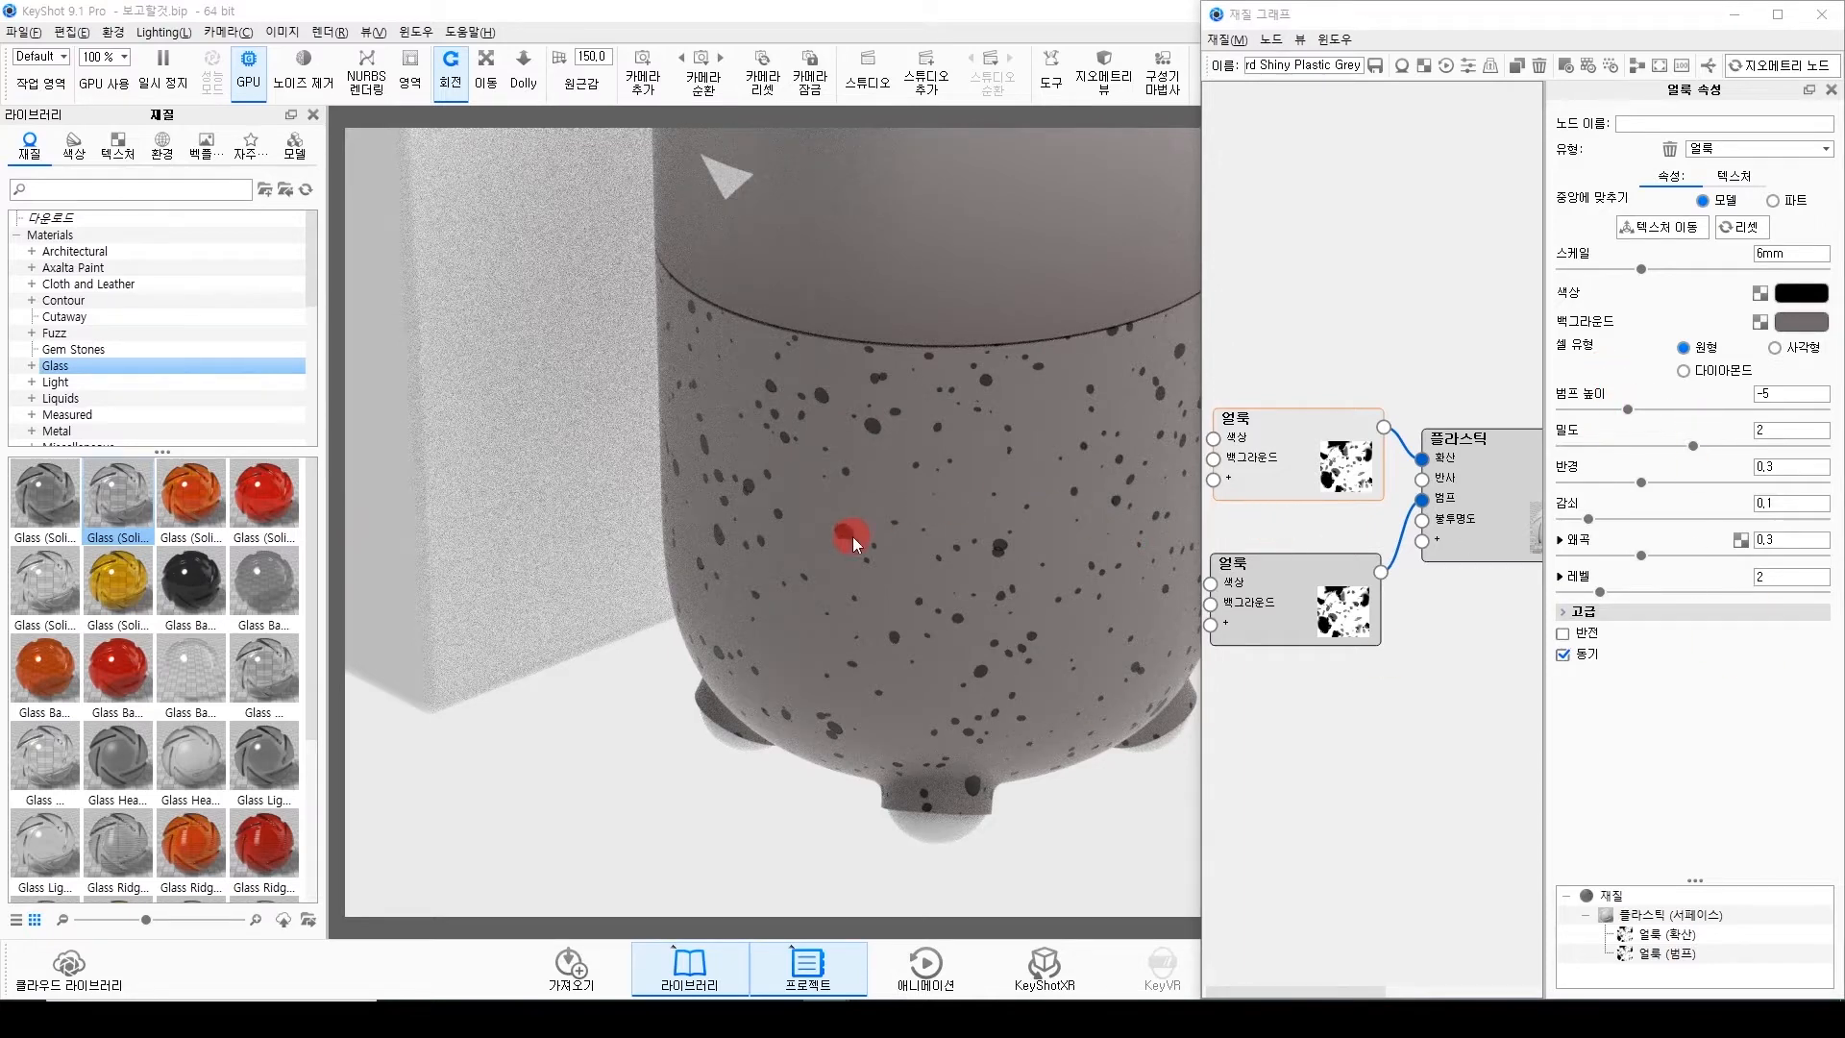
# Add a Displacement geometry node to the material graph and connect it to the material's geometry input.
pyautogui.moveTo(1385, 617); pyautogui.dragTo(1361, 588)
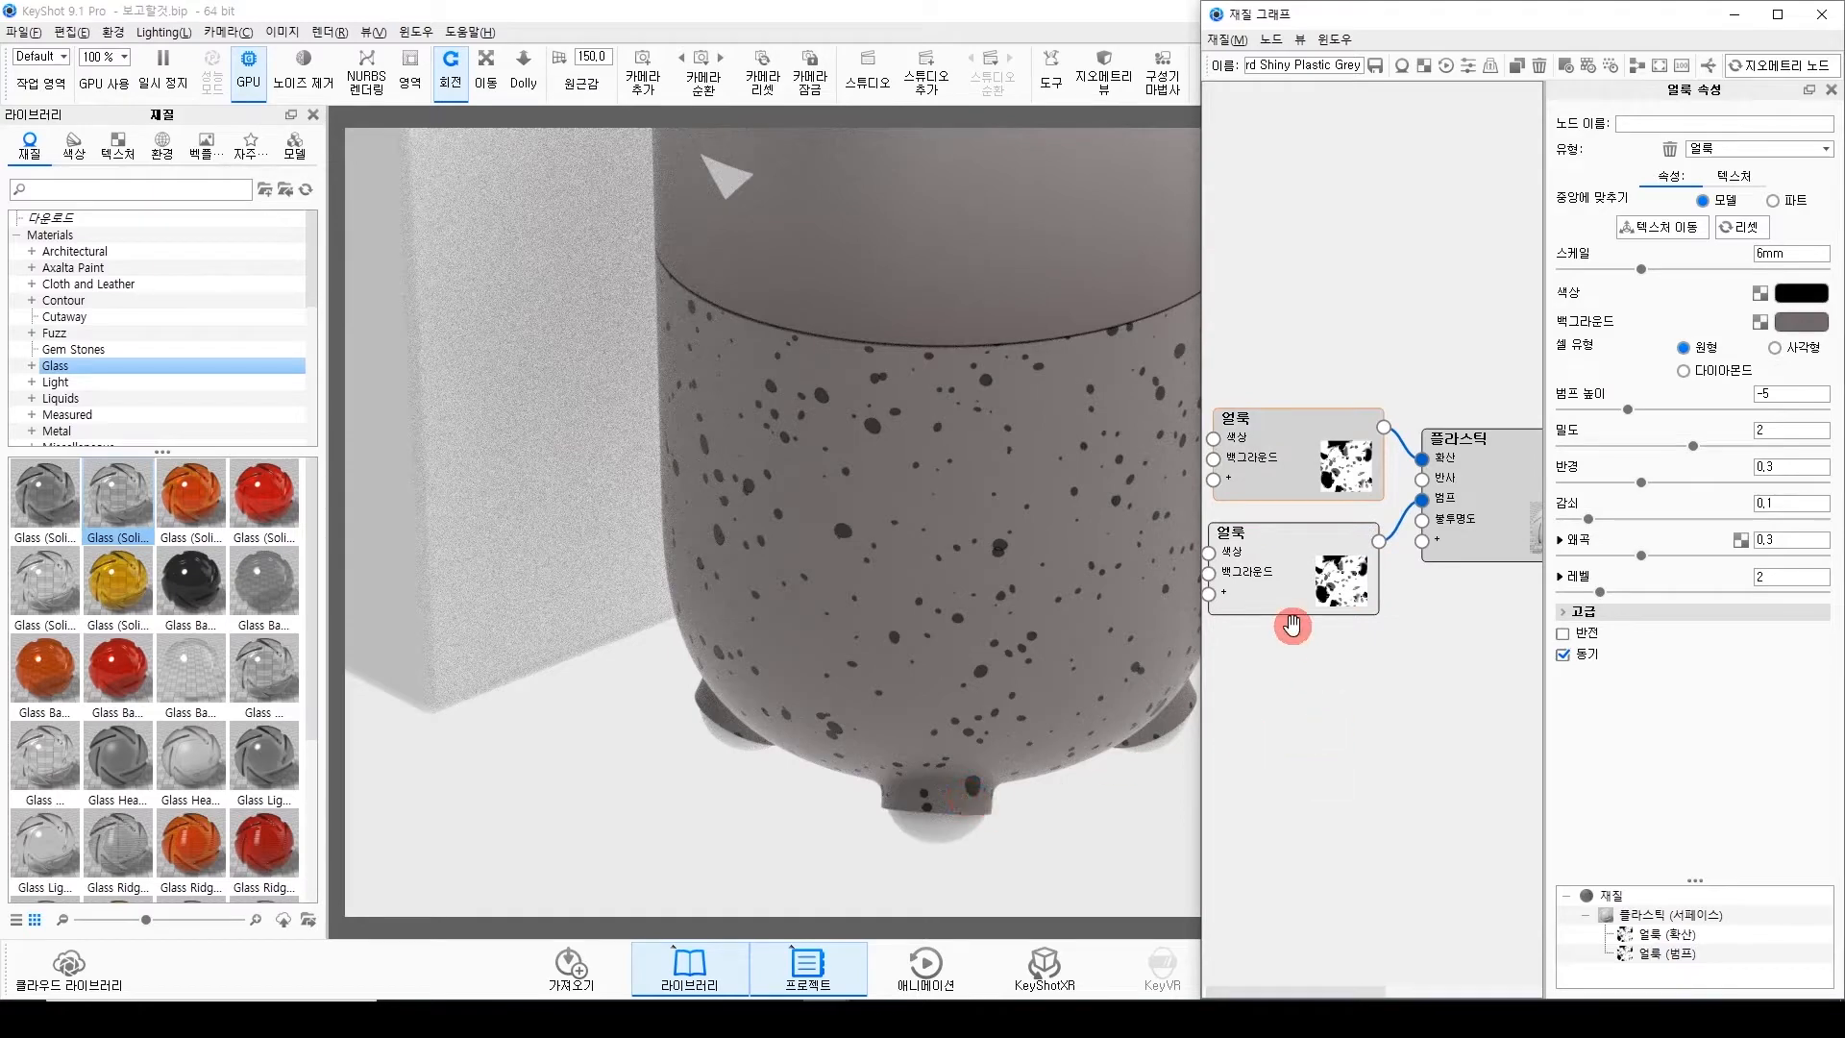
pyautogui.moveTo(1388, 750); pyautogui.dragTo(1300, 780, button='middle')
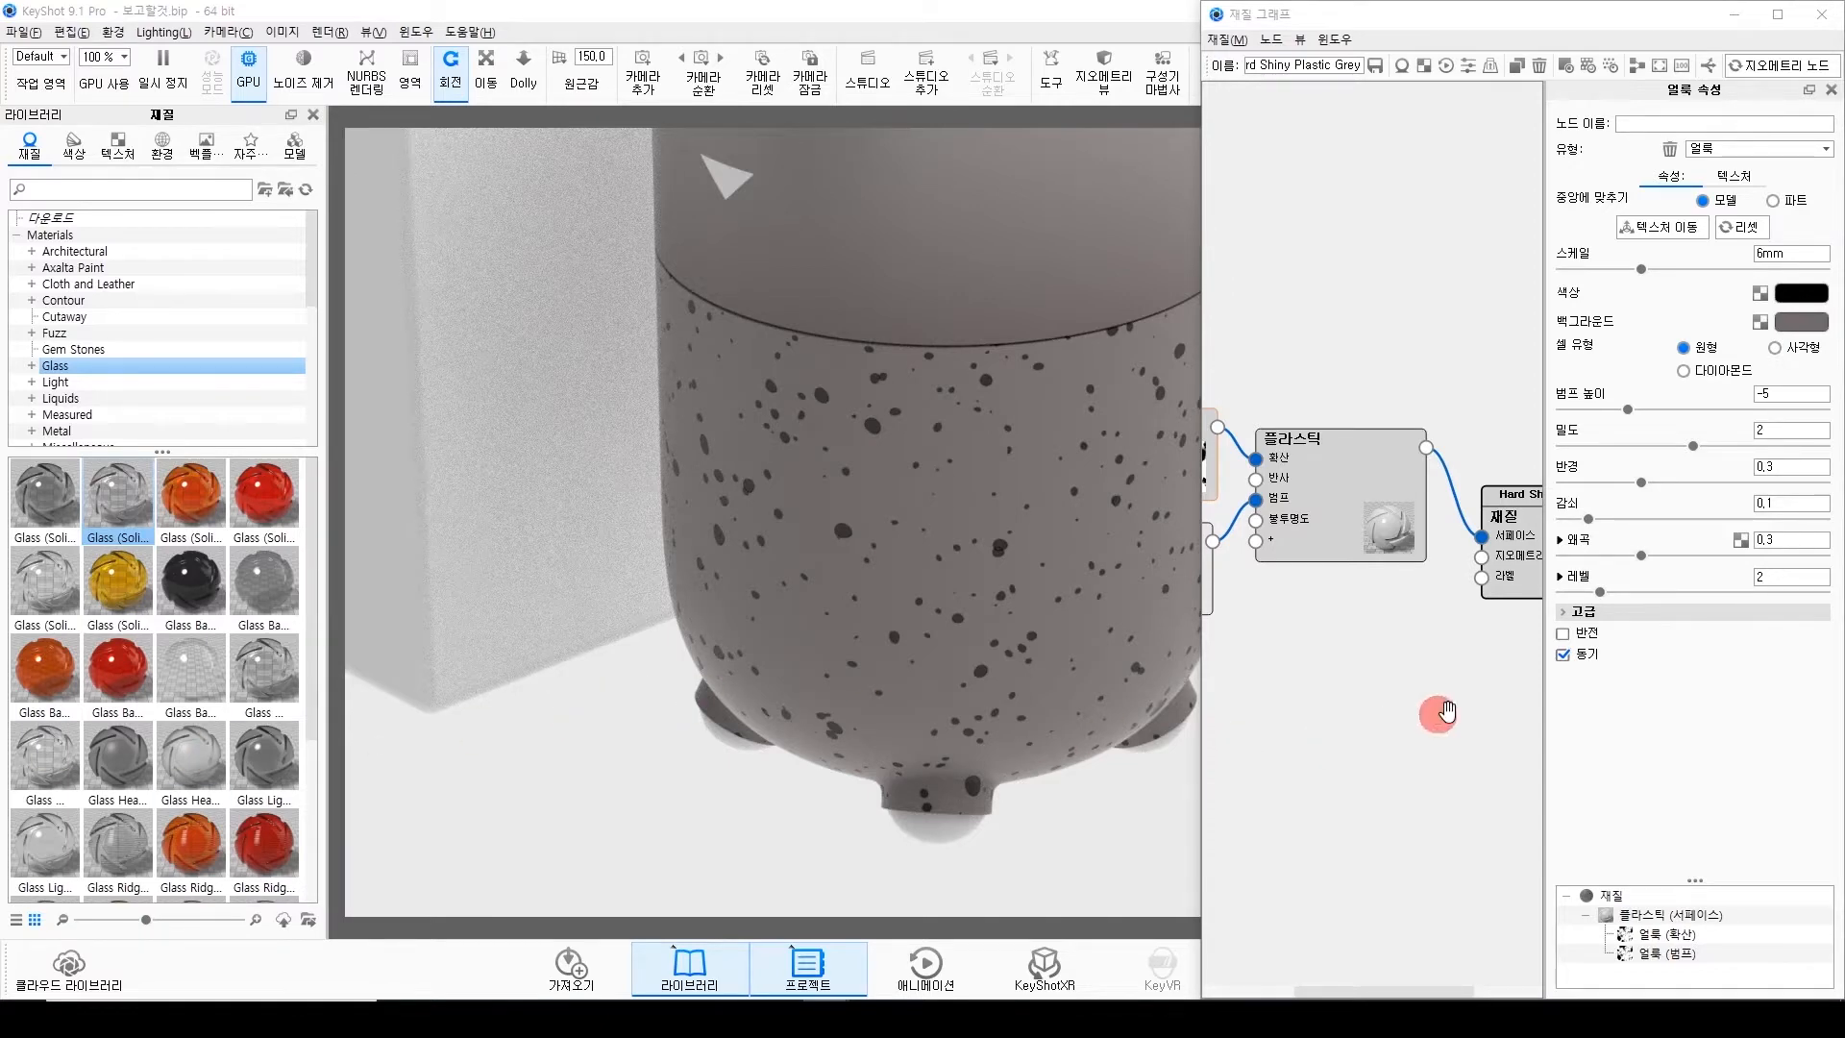
pyautogui.moveTo(1432, 712); pyautogui.dragTo(1396, 710, button='middle')
pyautogui.rightClick(1398, 687)
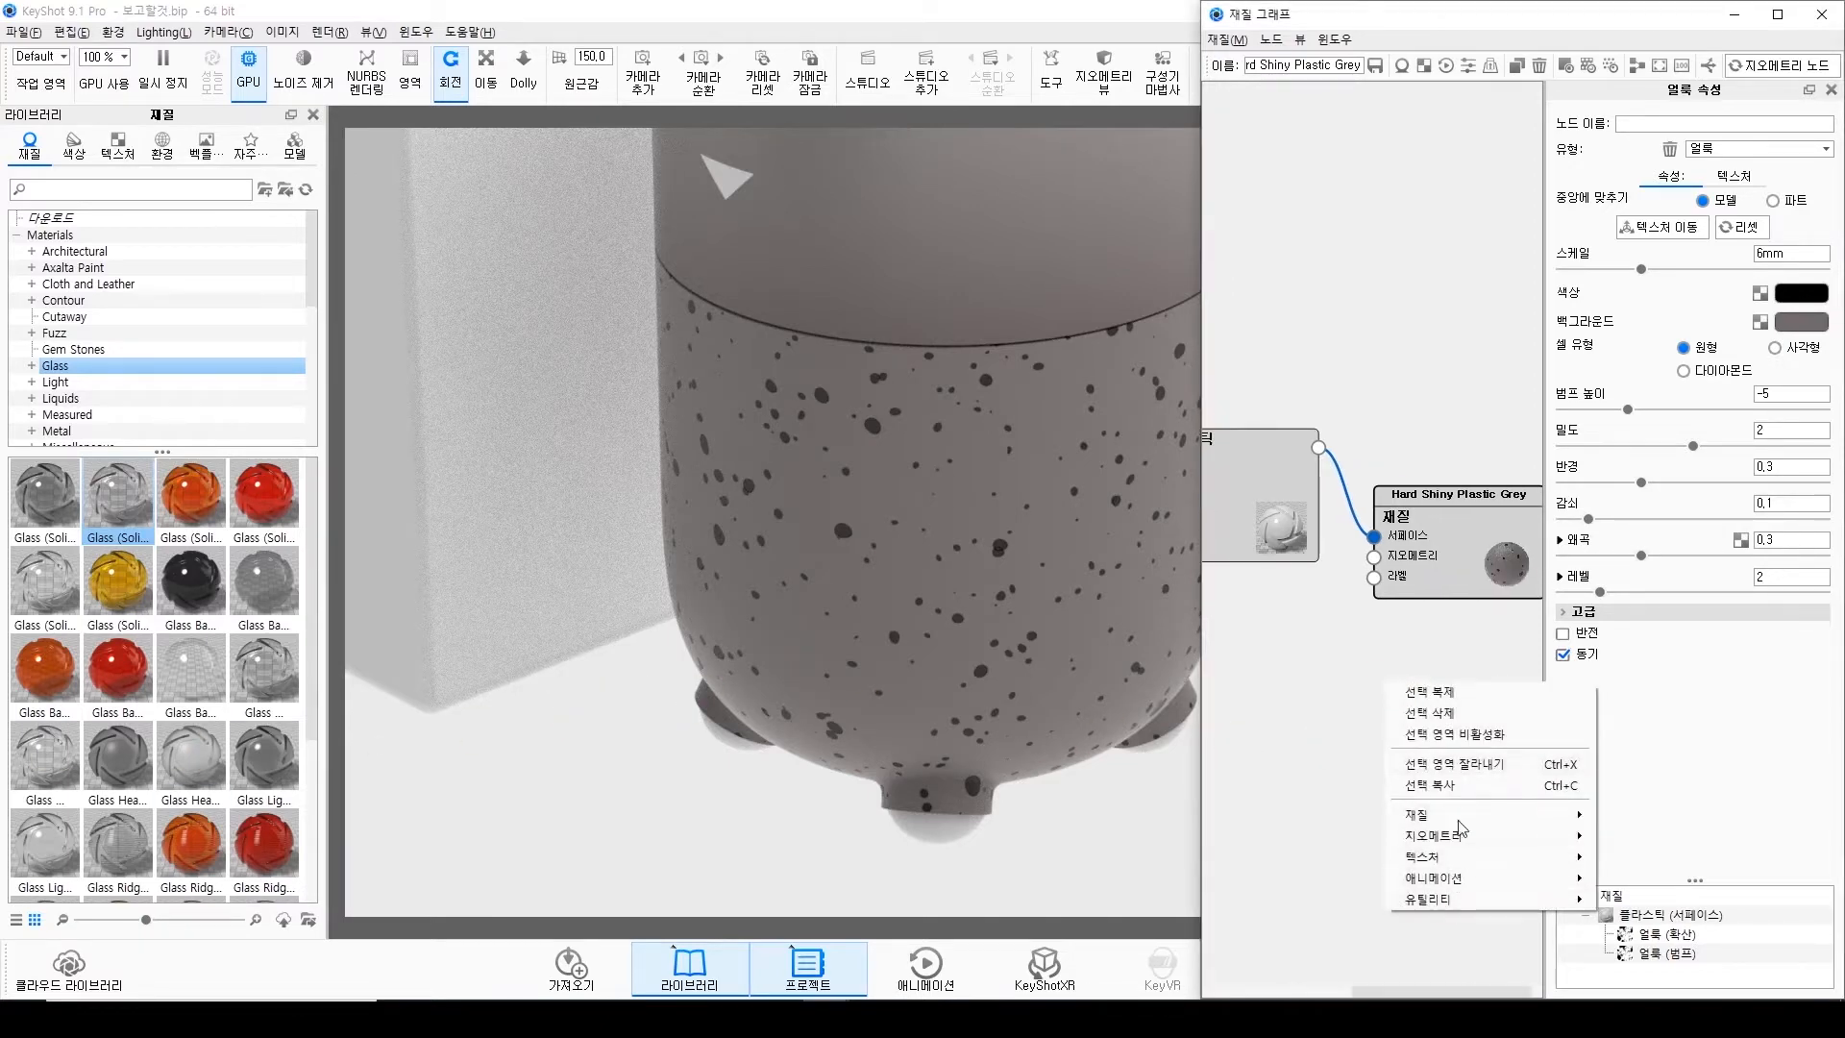
pyautogui.moveTo(1470, 839)
pyautogui.click(1638, 829)
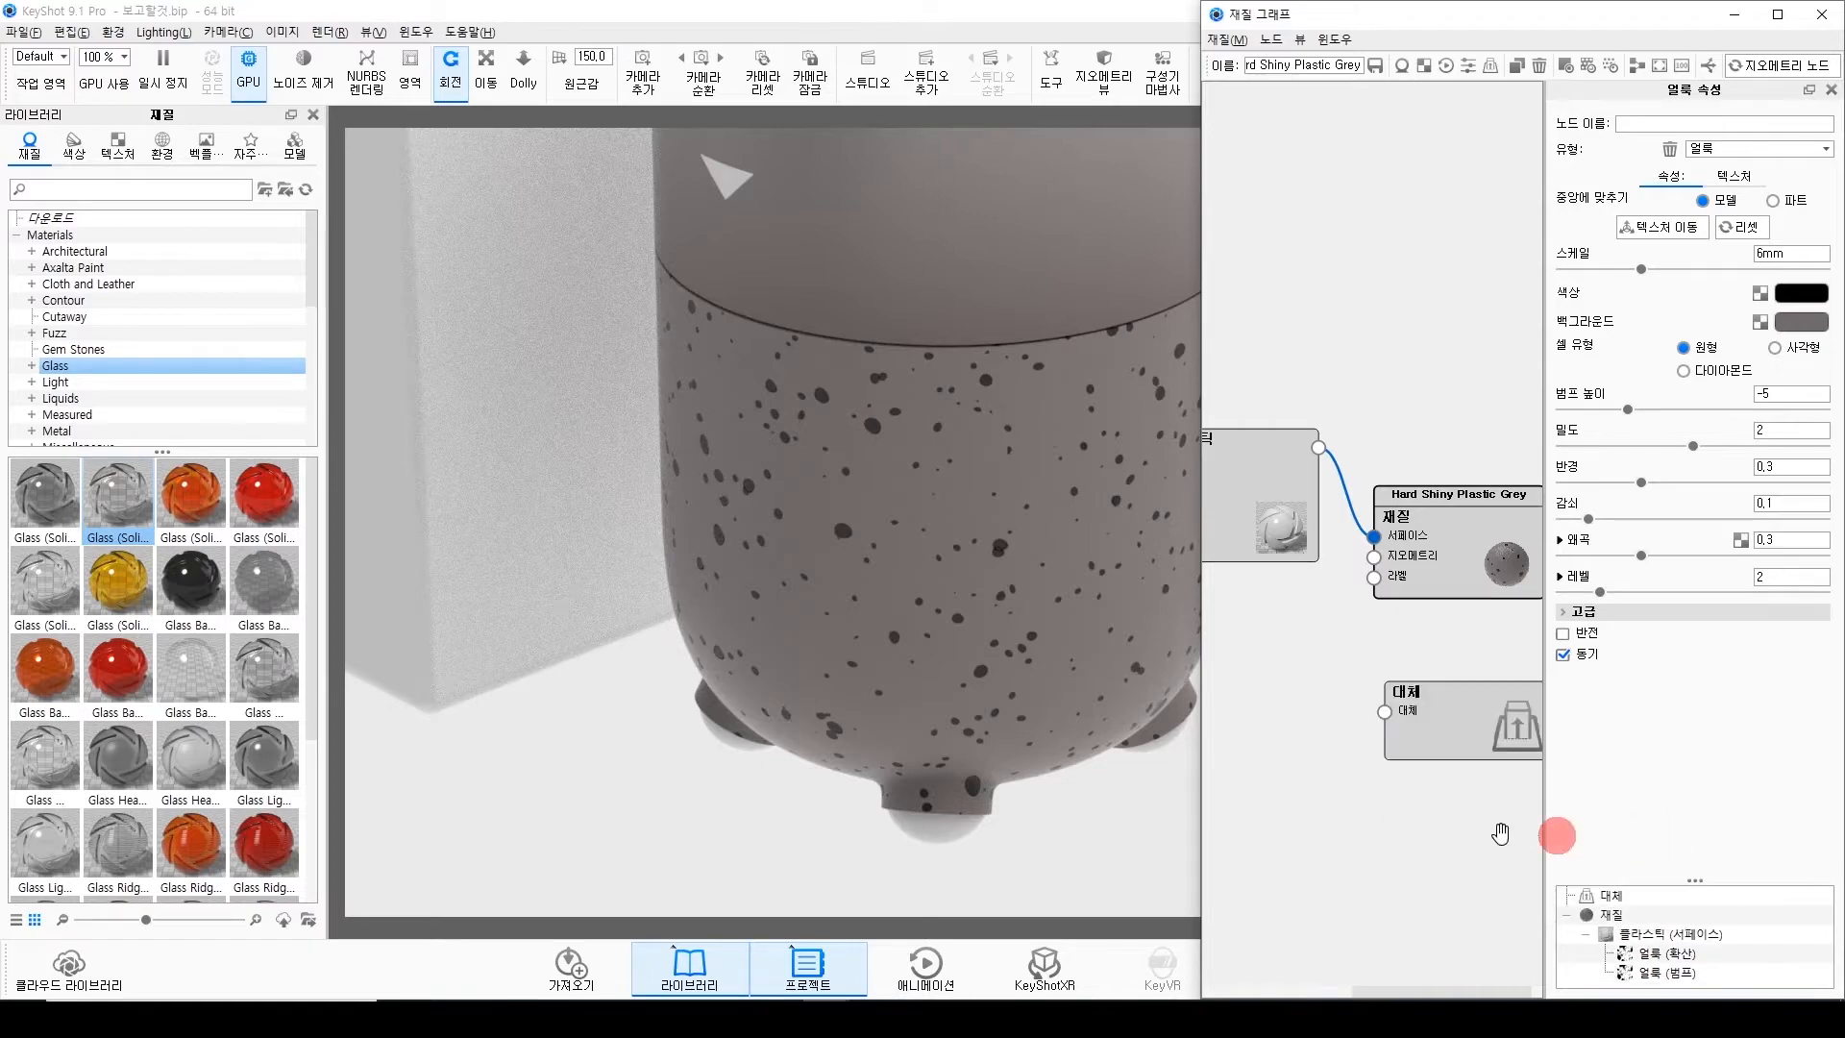
pyautogui.moveTo(1468, 748); pyautogui.dragTo(1242, 745)
pyautogui.moveTo(1302, 816); pyautogui.dragTo(1387, 816)
pyautogui.moveTo(1418, 700); pyautogui.dragTo(1460, 556)
pyautogui.moveTo(1353, 827); pyautogui.dragTo(1505, 817)
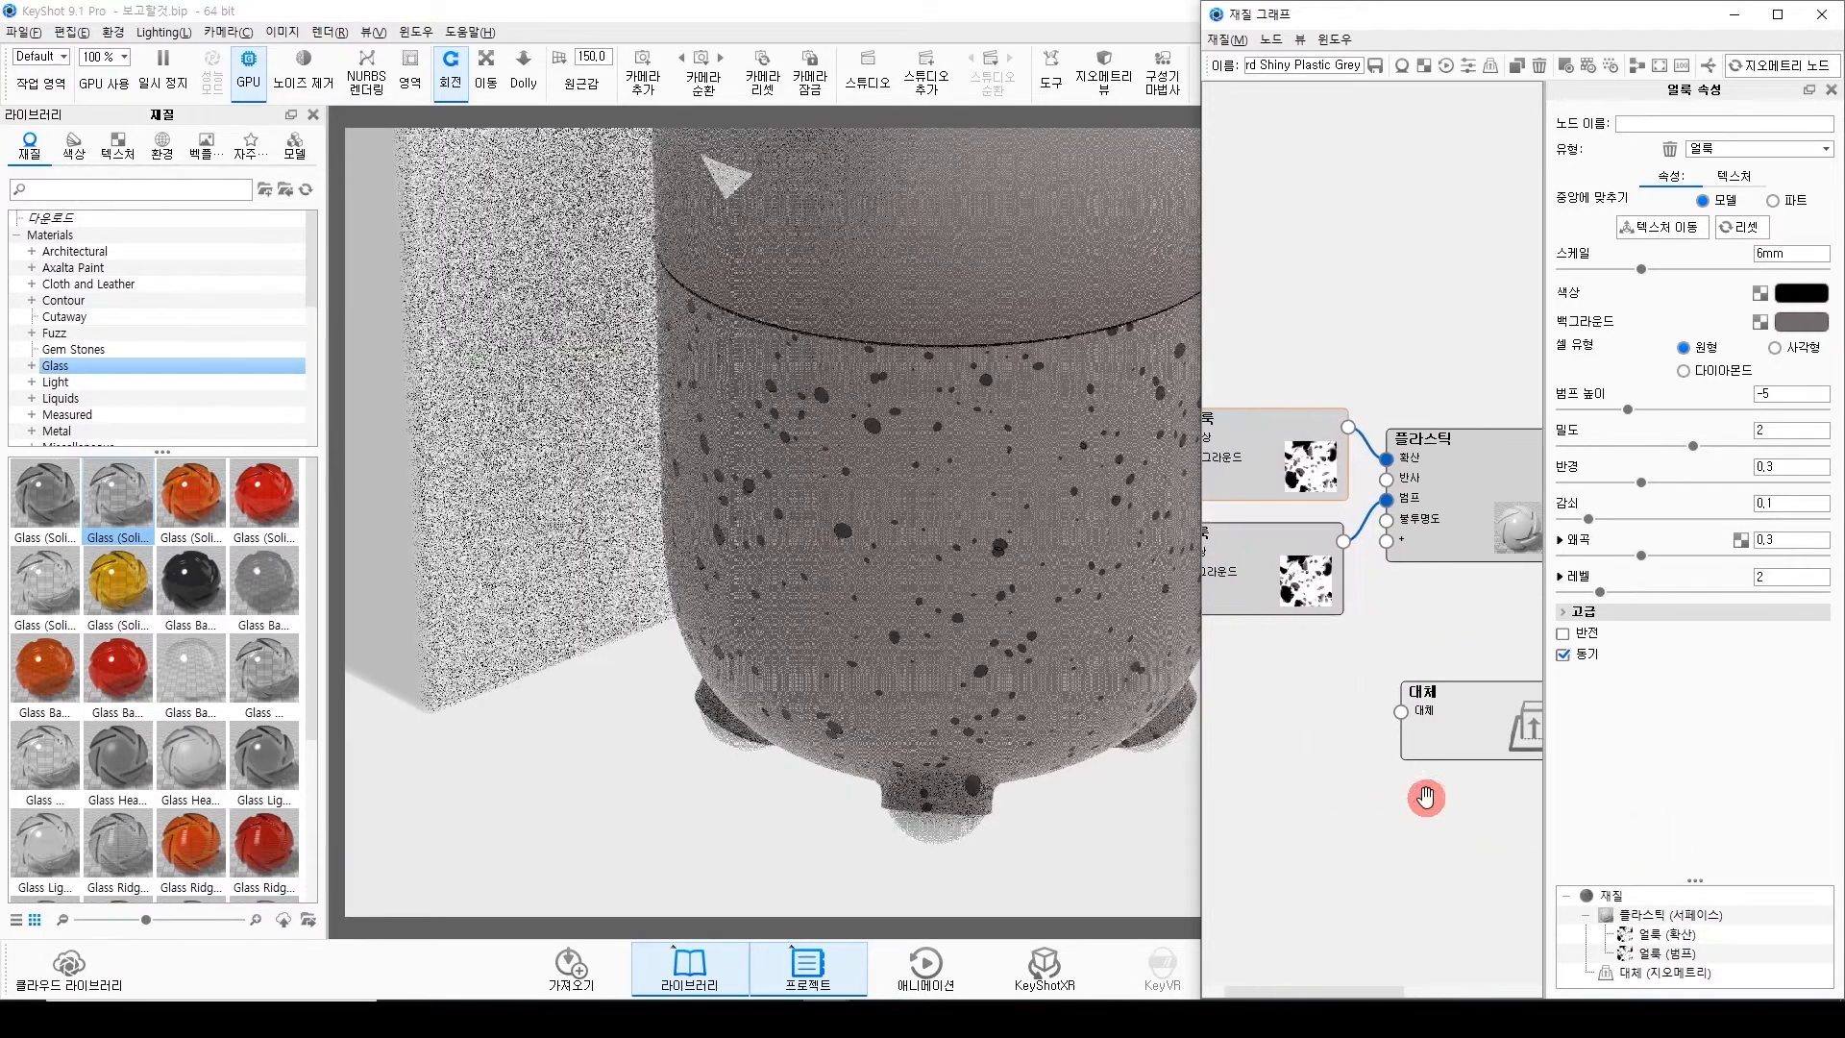
# Duplicate the Spots node used for bump and connect the copy to the Displacement node's input.
pyautogui.rightClick(1237, 577)
pyautogui.click(1309, 659)
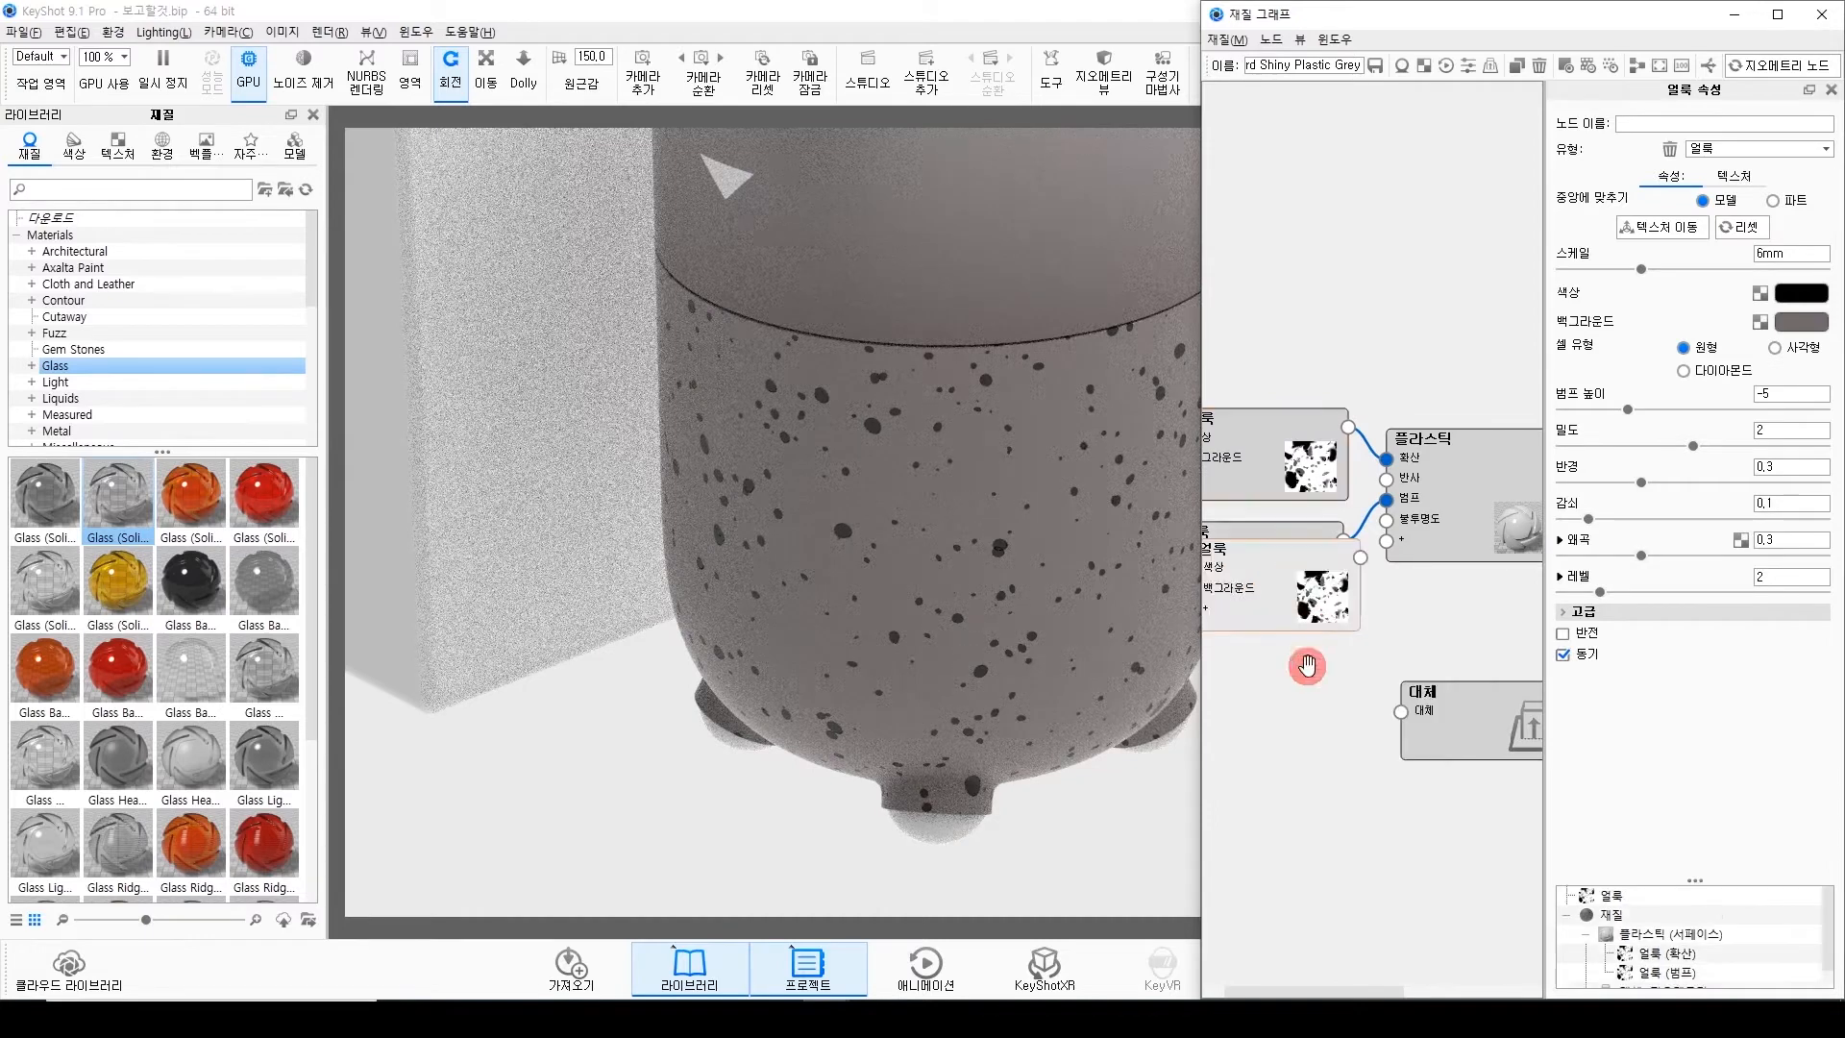
pyautogui.moveTo(1312, 629); pyautogui.dragTo(1413, 712)
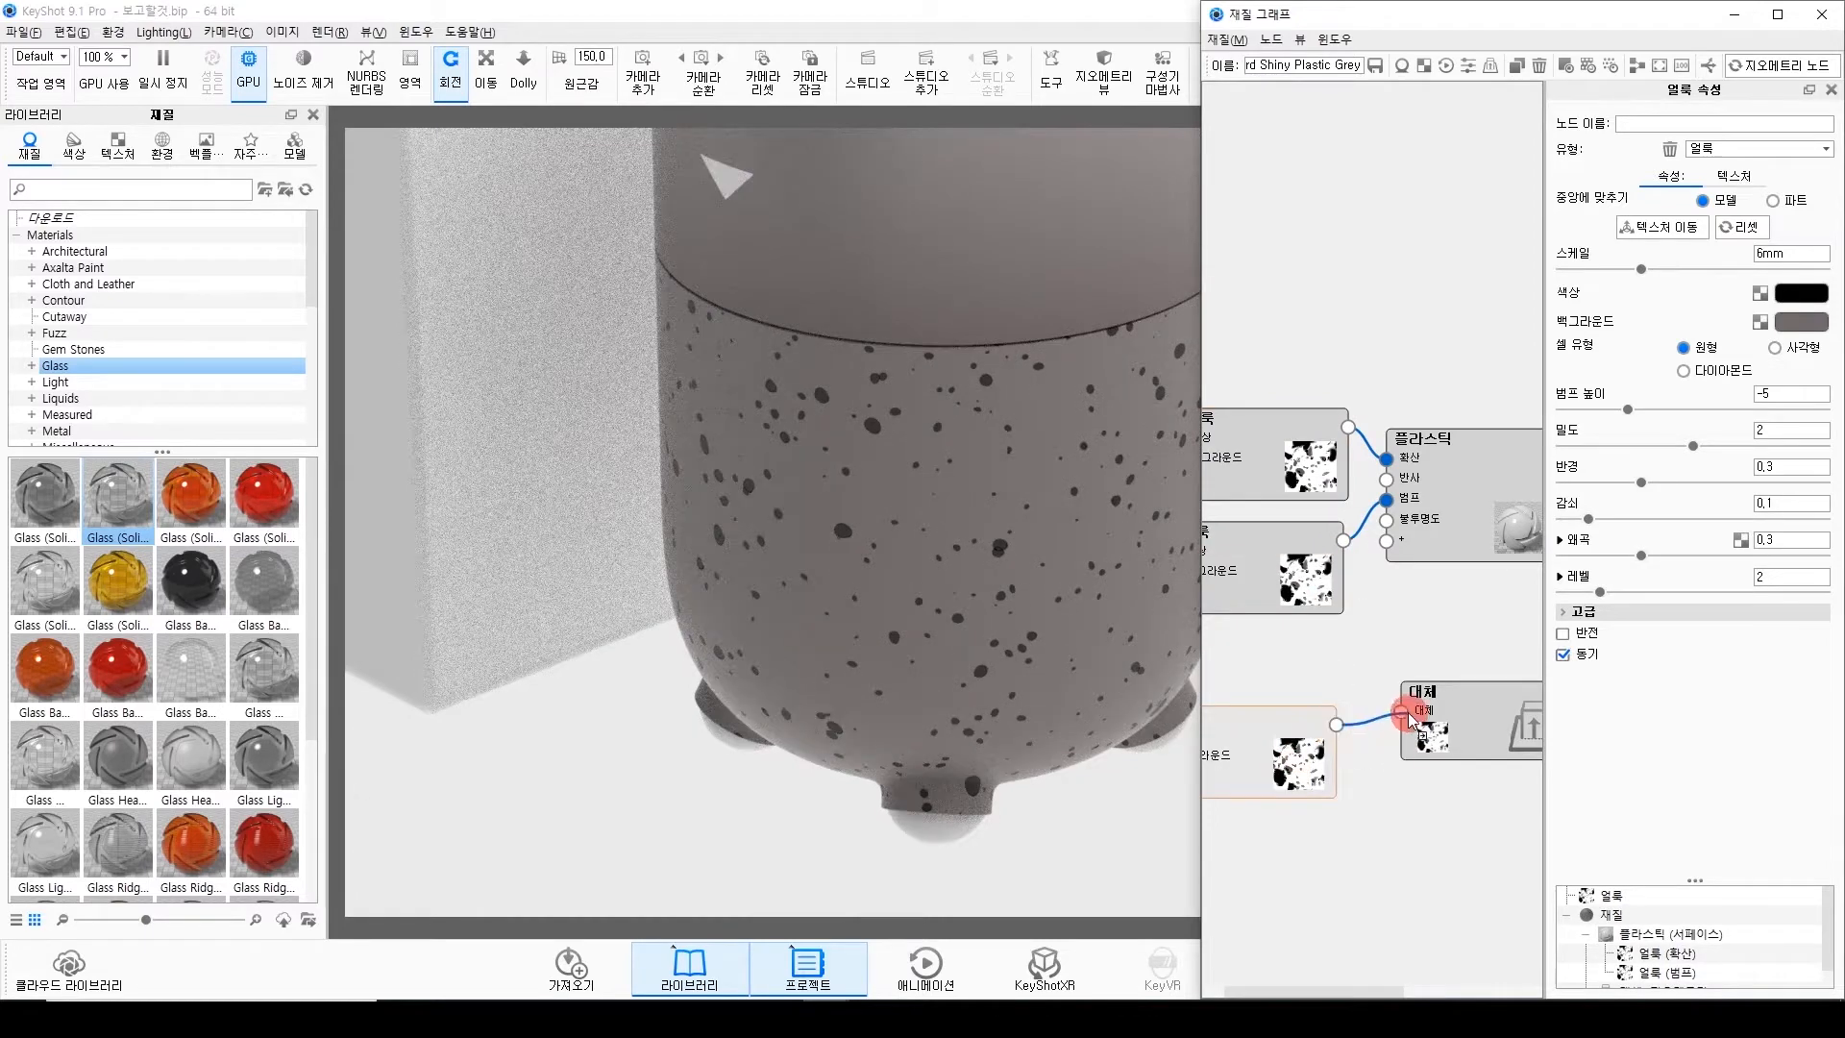
# Set the Displacement node's height to 10 mm and execute it on the lower body.
pyautogui.click(1445, 724)
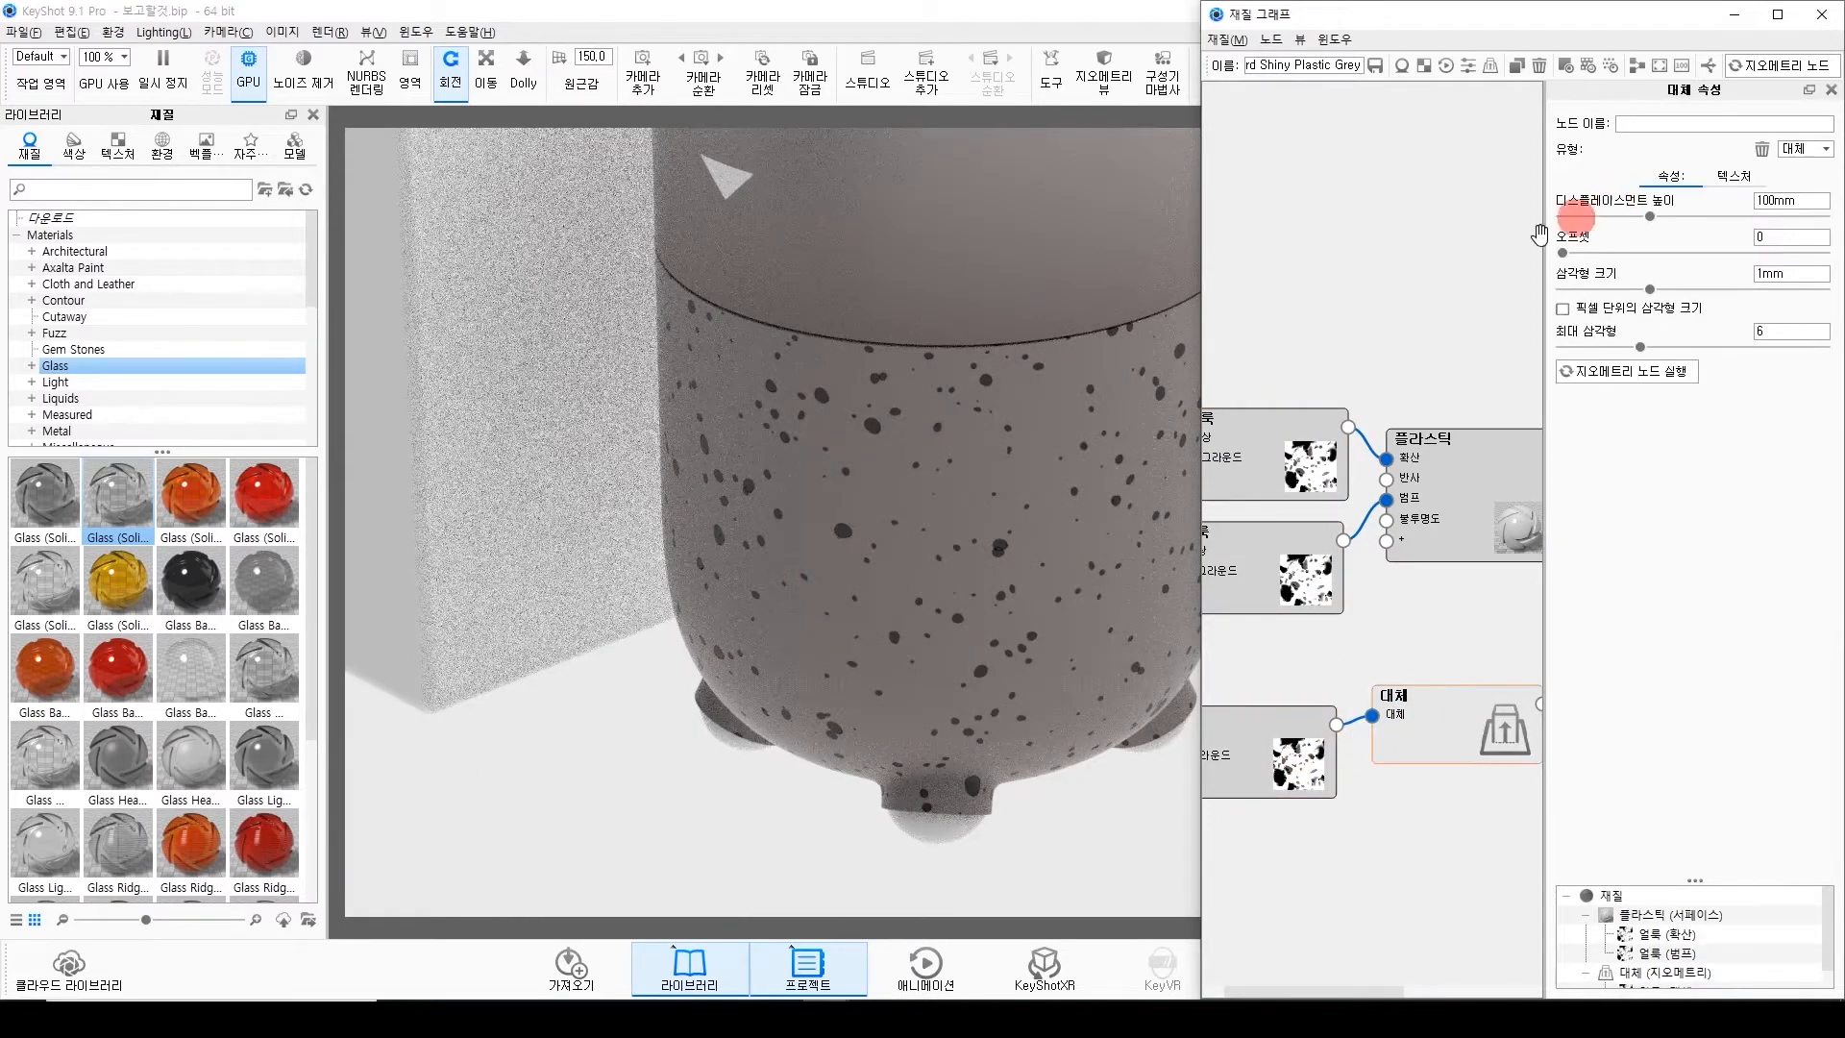
pyautogui.click(704, 157)
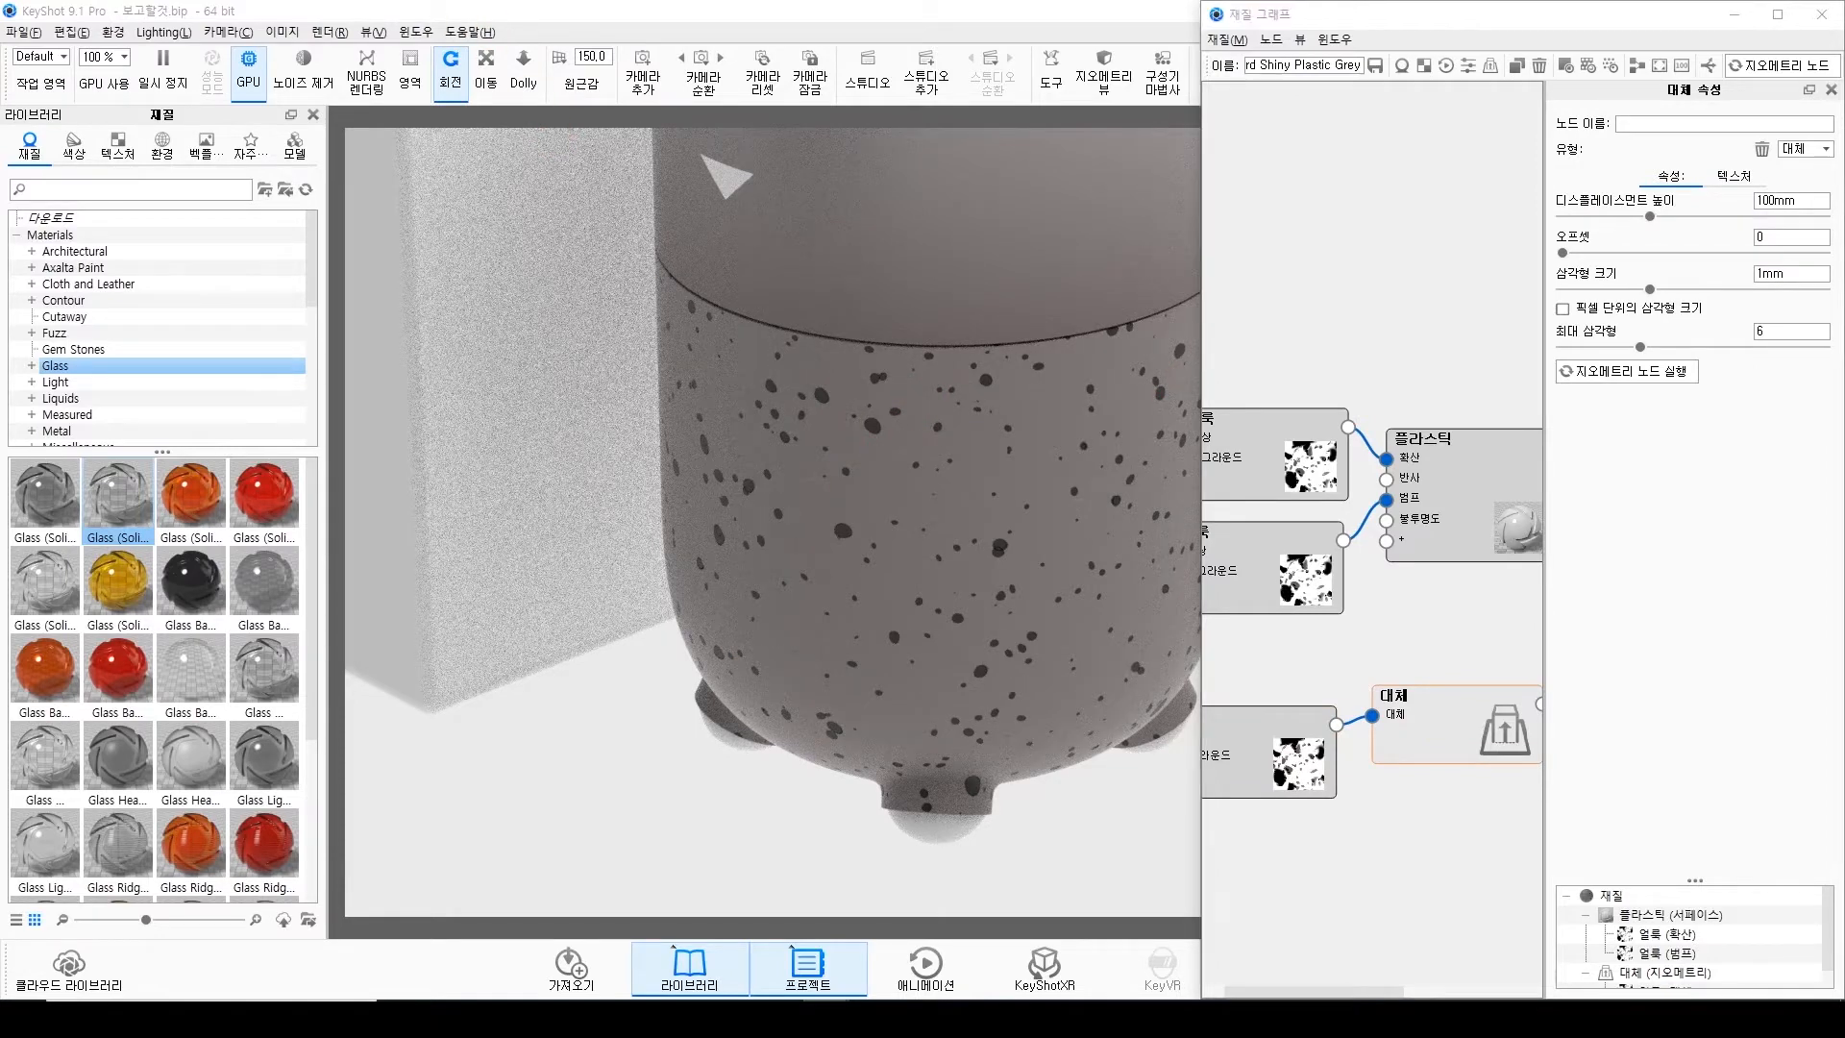
pyautogui.moveTo(1824, 200); pyautogui.dragTo(1703, 205)
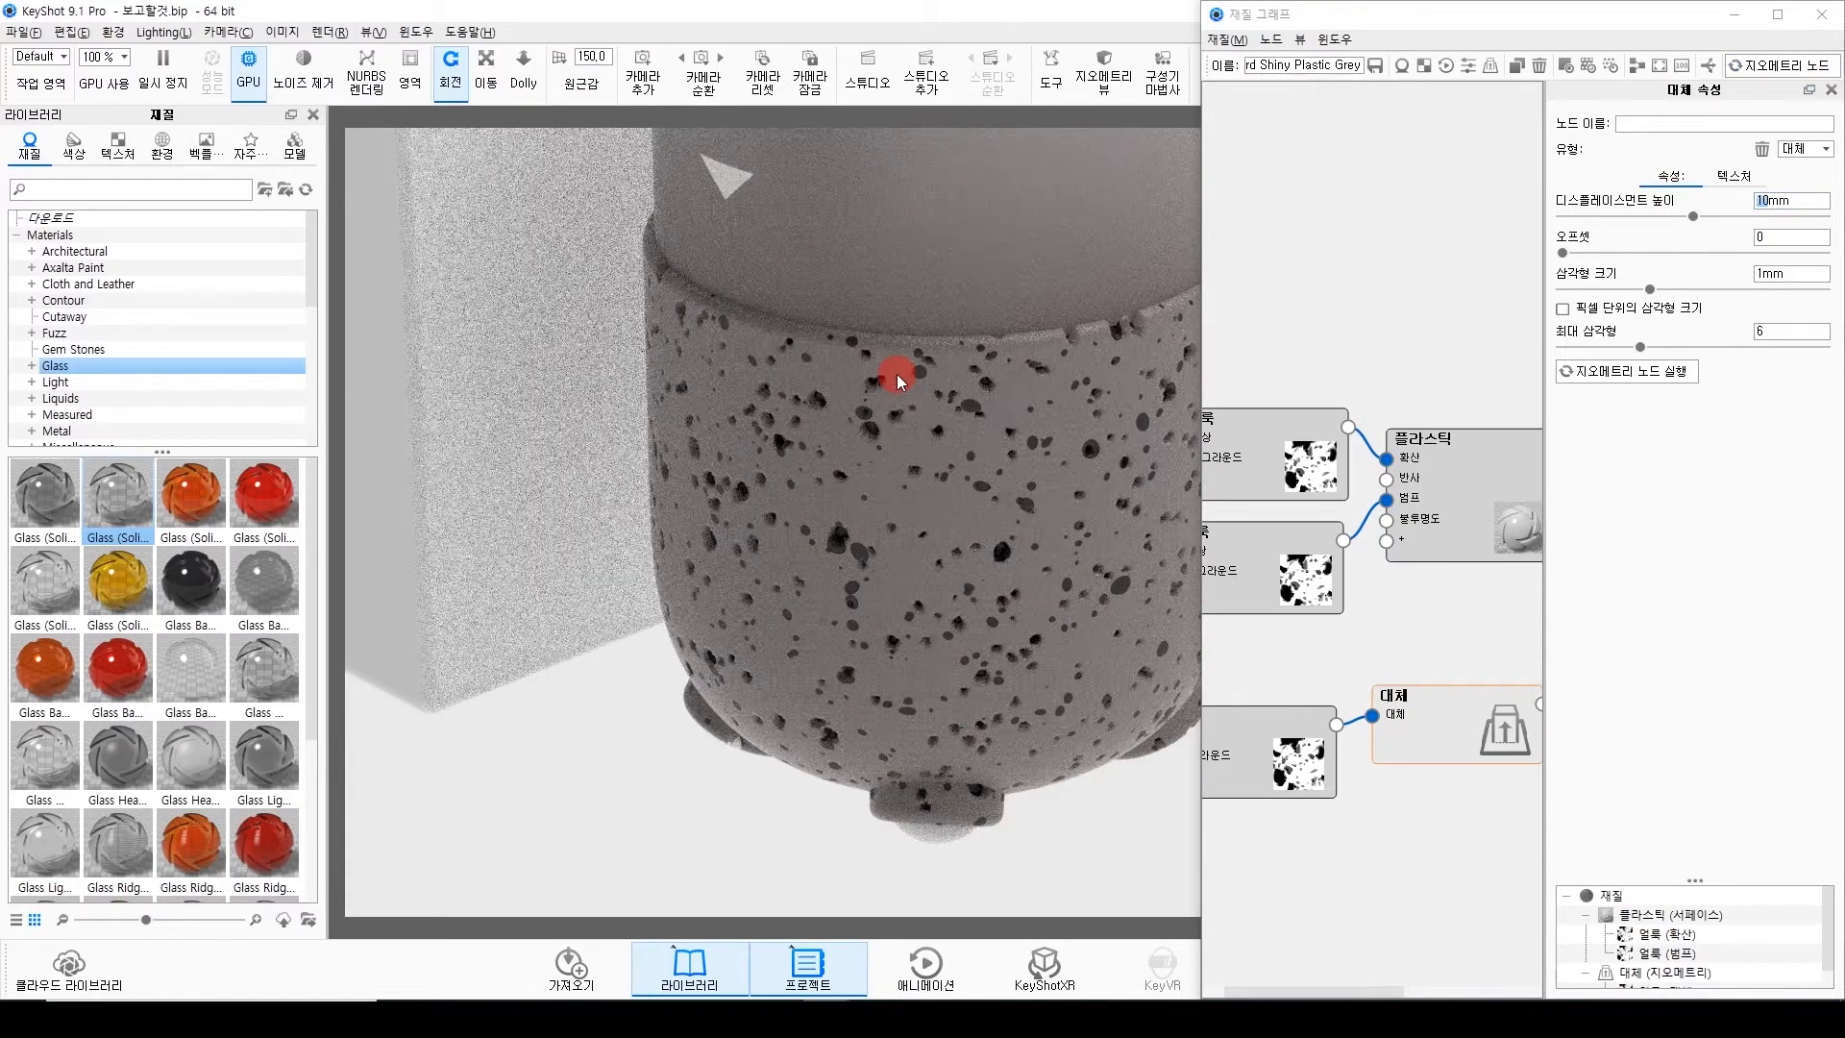
pyautogui.scroll(3, 894, 597)
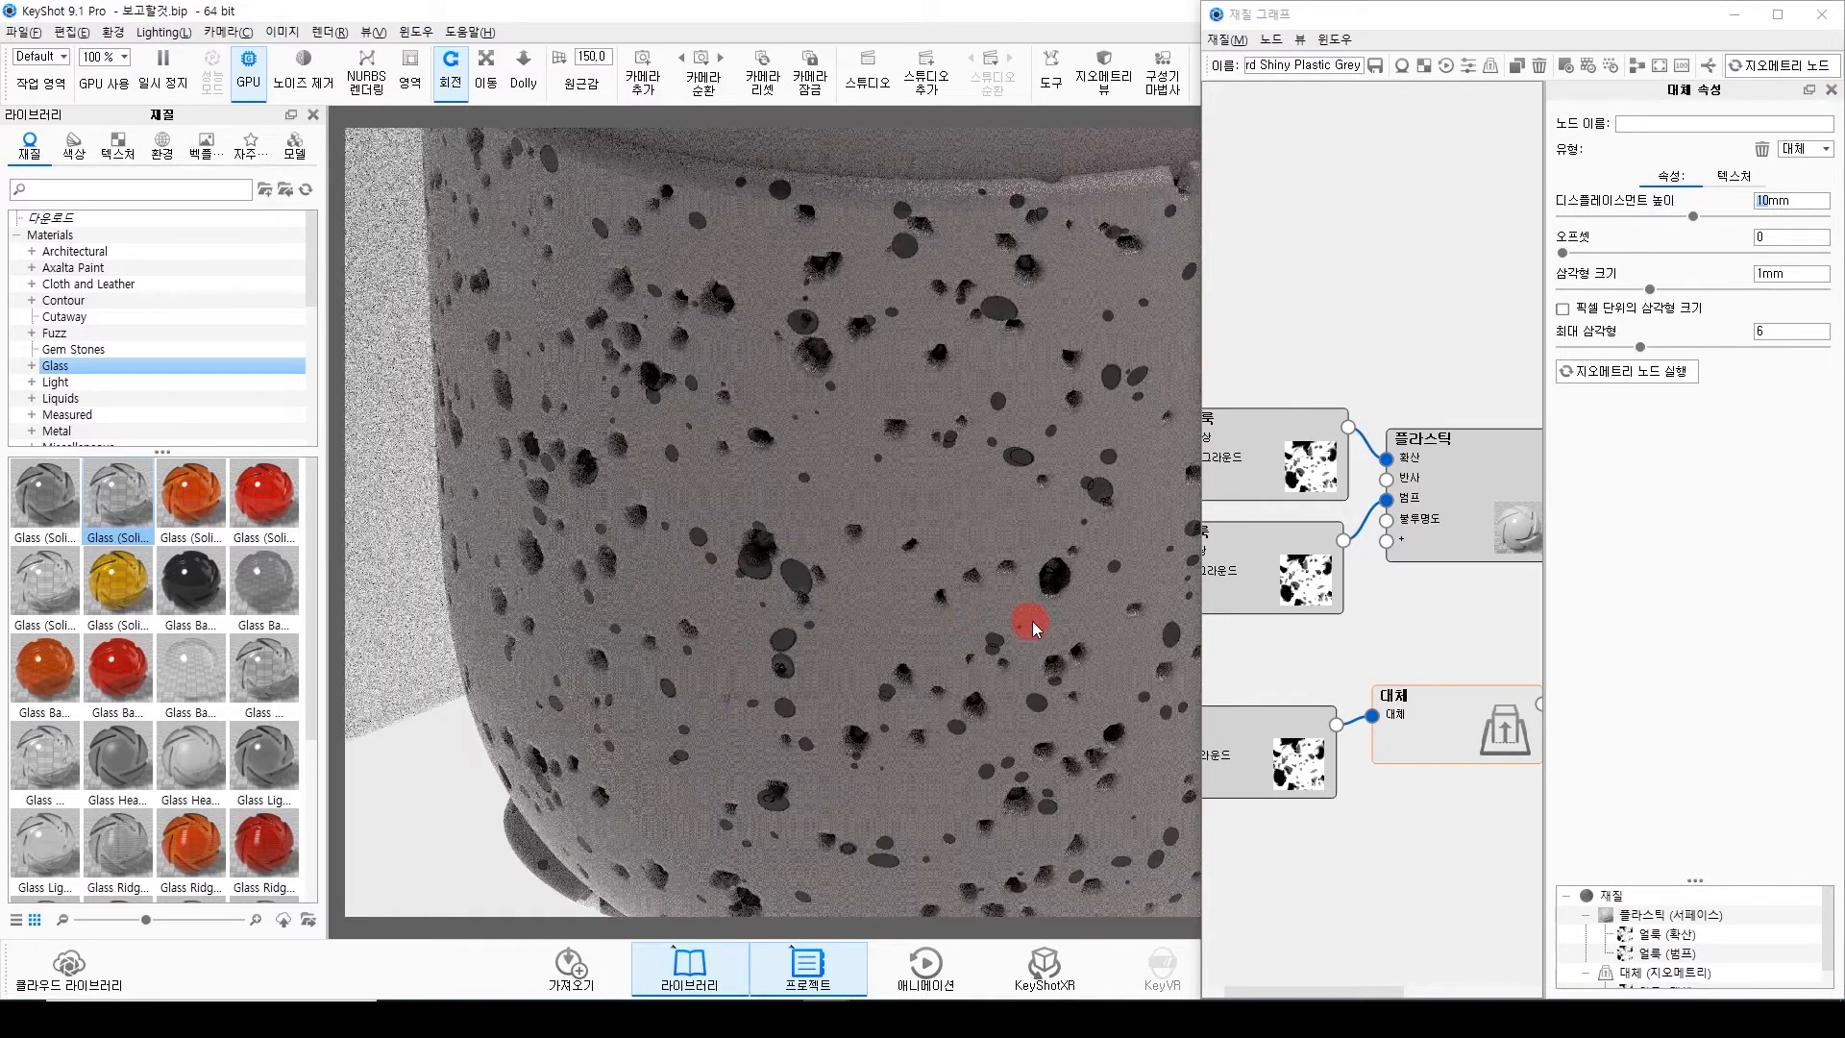
pyautogui.scroll(3, 675, 553)
pyautogui.scroll(5, 844, 527)
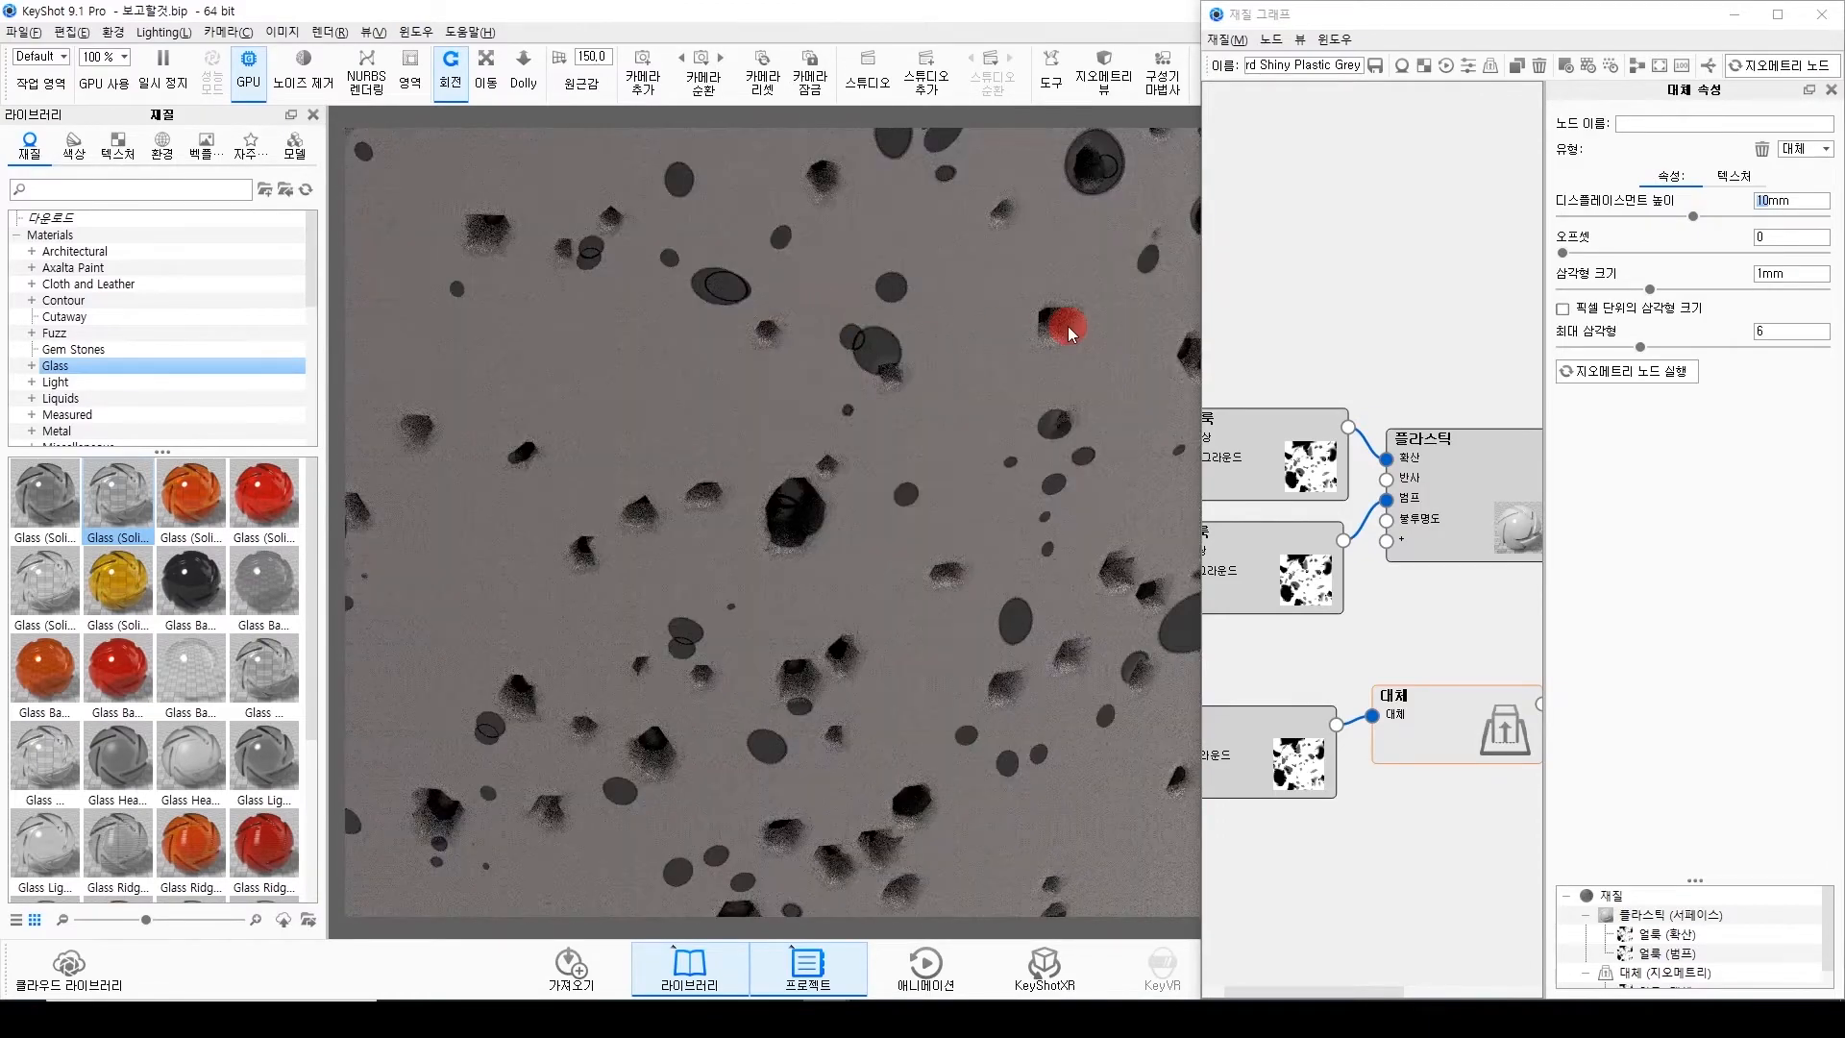
# Disable the diffuse and bump Spots nodes and execute the geometry nodes to examine the displacement alone.
pyautogui.moveTo(1297, 886); pyautogui.dragTo(1401, 877)
pyautogui.click(1345, 563)
pyautogui.rightClick(1336, 547)
pyautogui.click(1422, 663)
pyautogui.rightClick(1314, 424)
pyautogui.click(1338, 535)
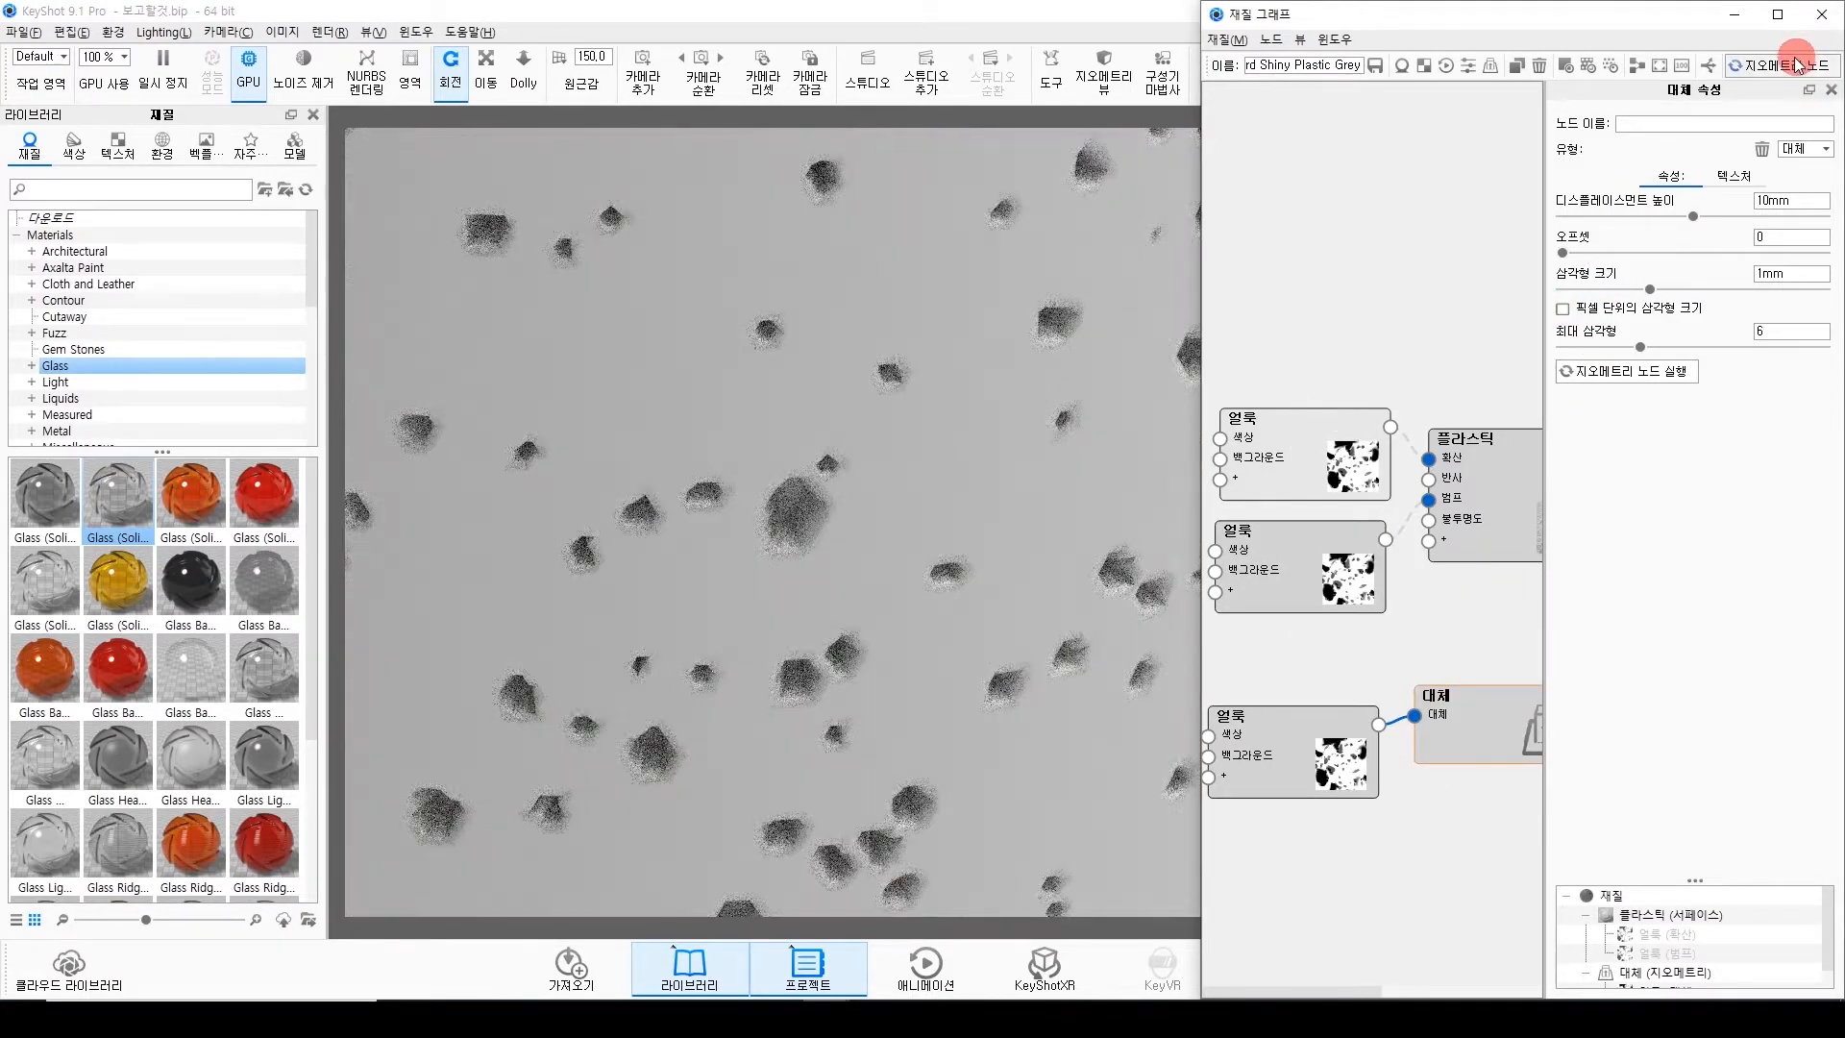
pyautogui.click(1795, 66)
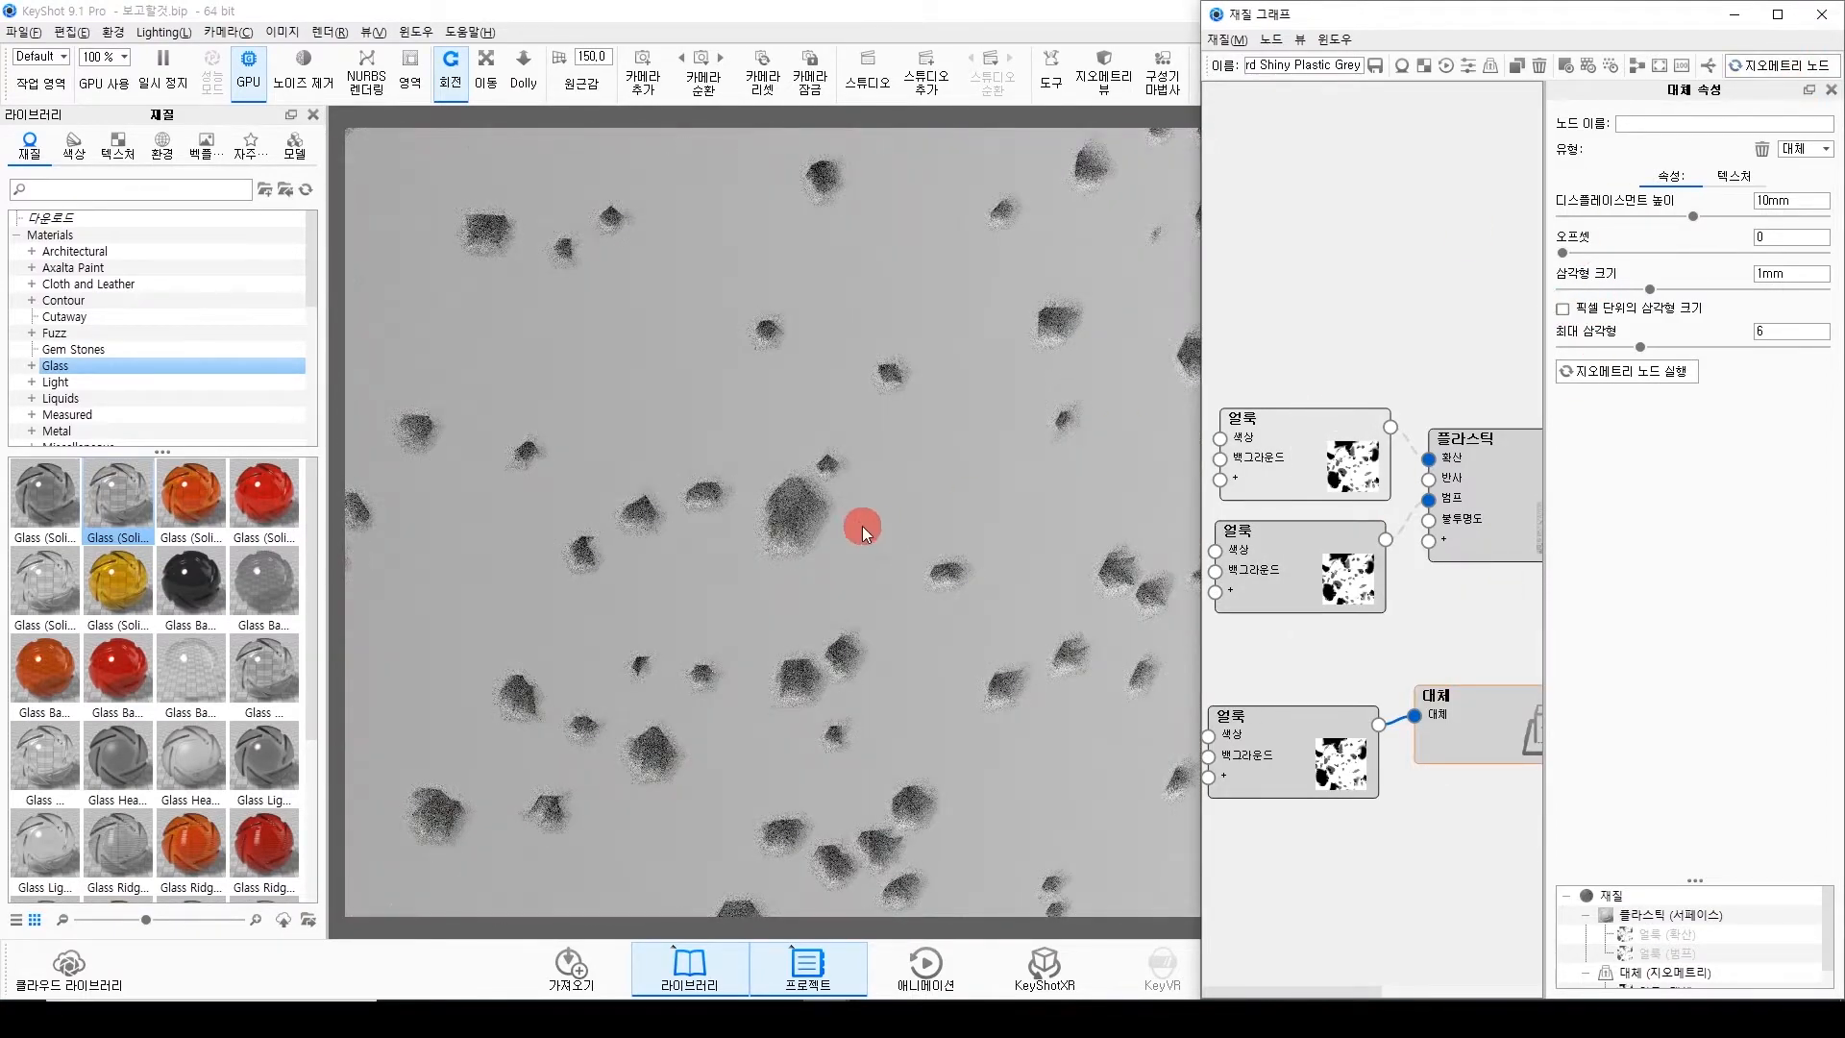
pyautogui.click(1358, 799)
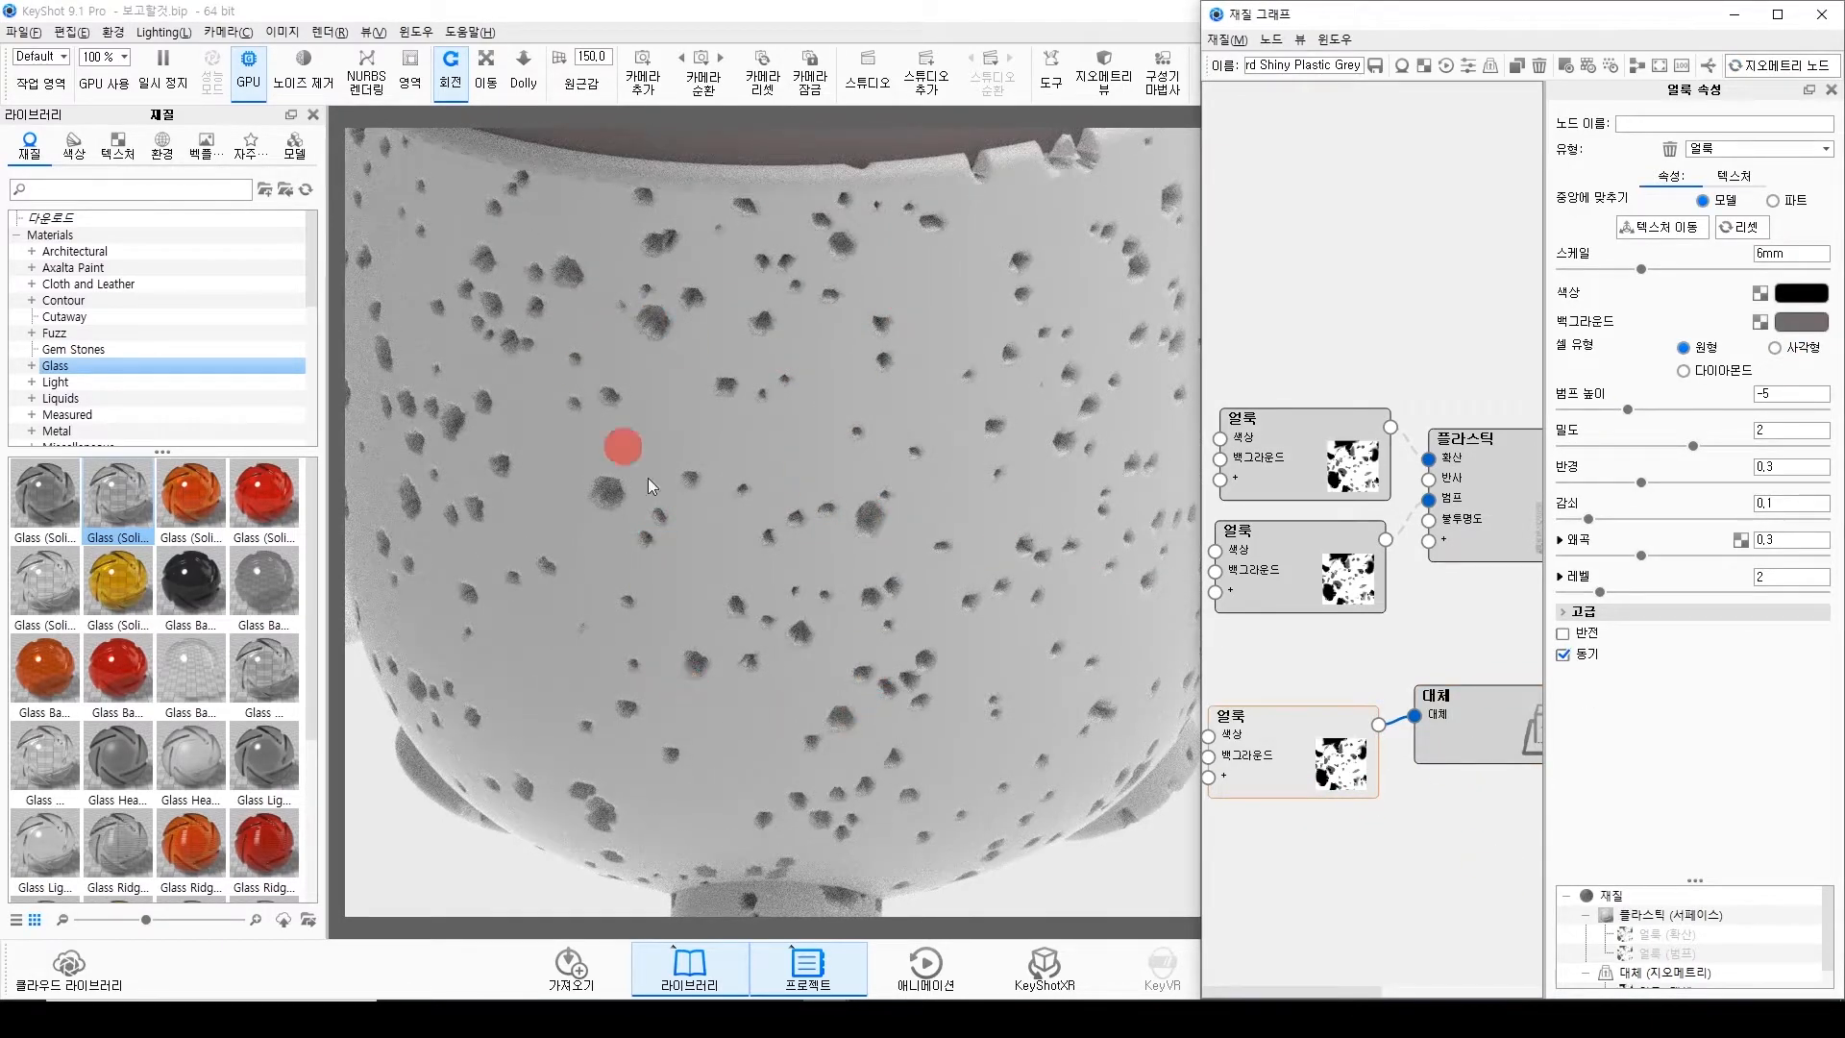
# Re-enable the Spots nodes feeding the plastic's diffuse and bump inputs.
pyautogui.rightClick(1312, 428)
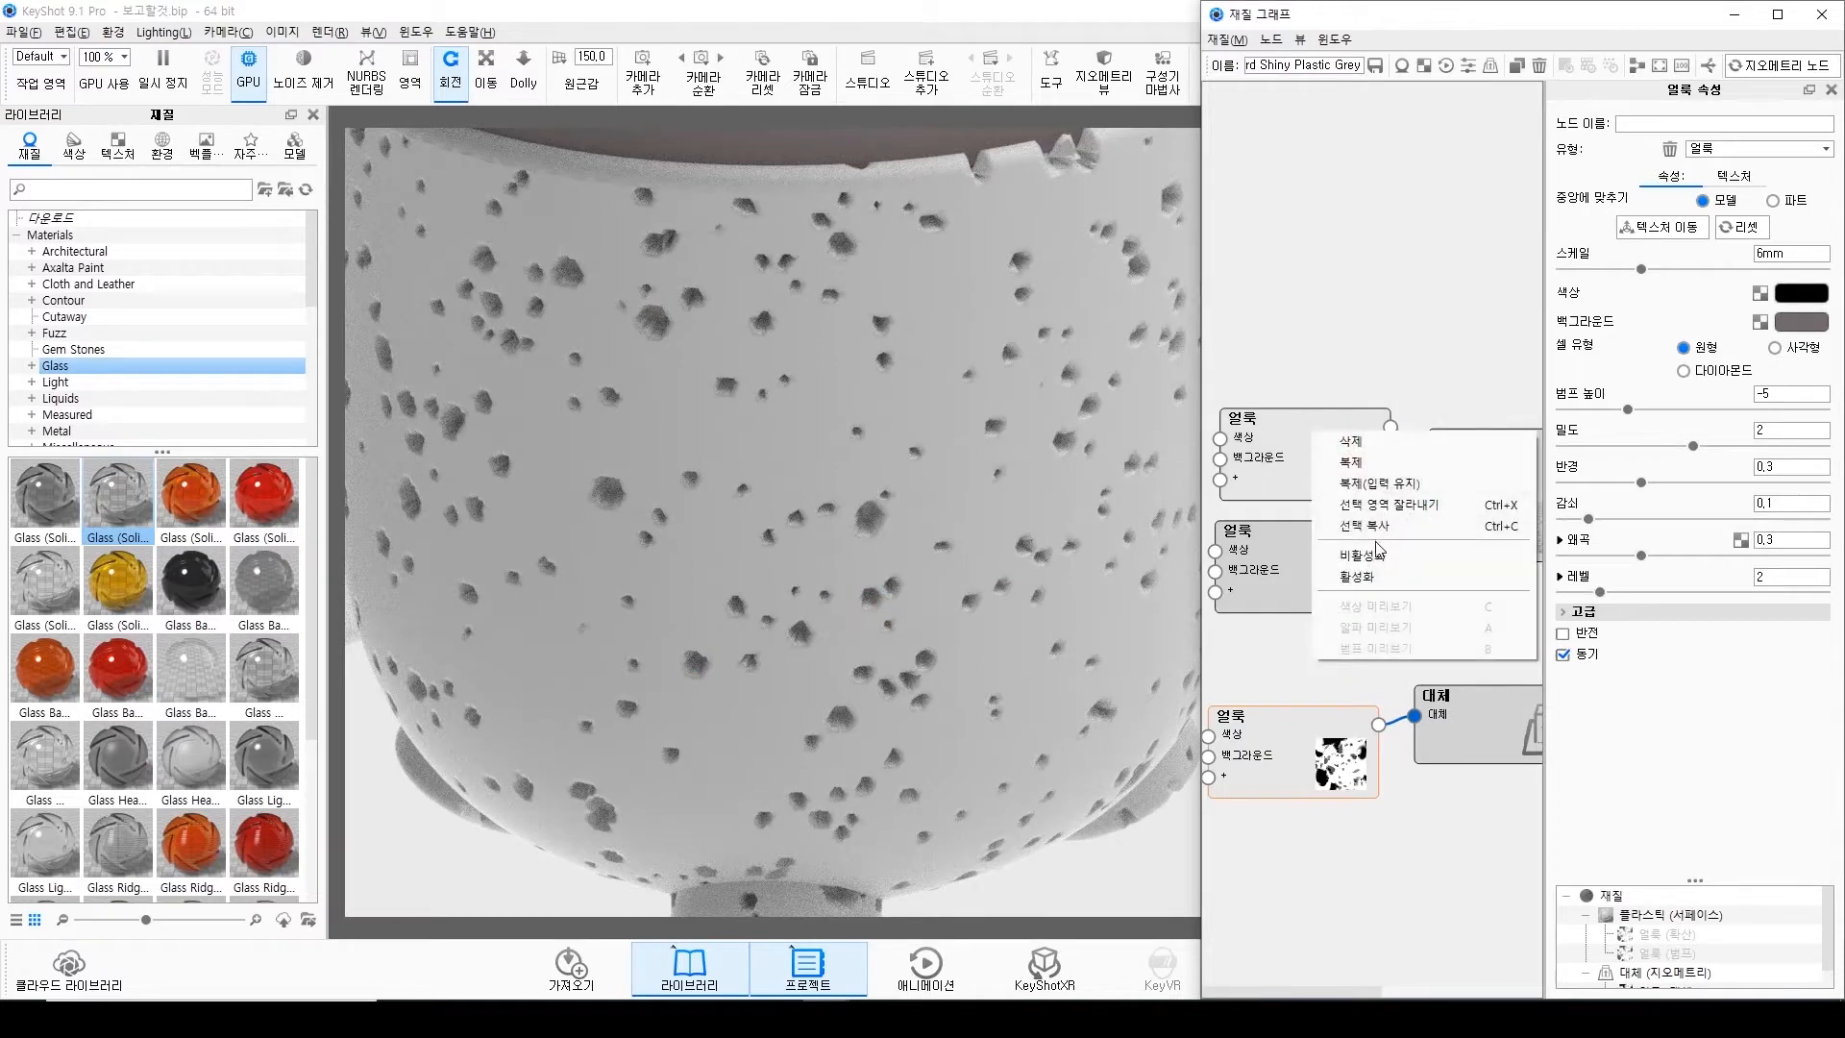
pyautogui.click(1368, 577)
pyautogui.rightClick(1317, 536)
pyautogui.click(1361, 684)
pyautogui.click(1301, 753)
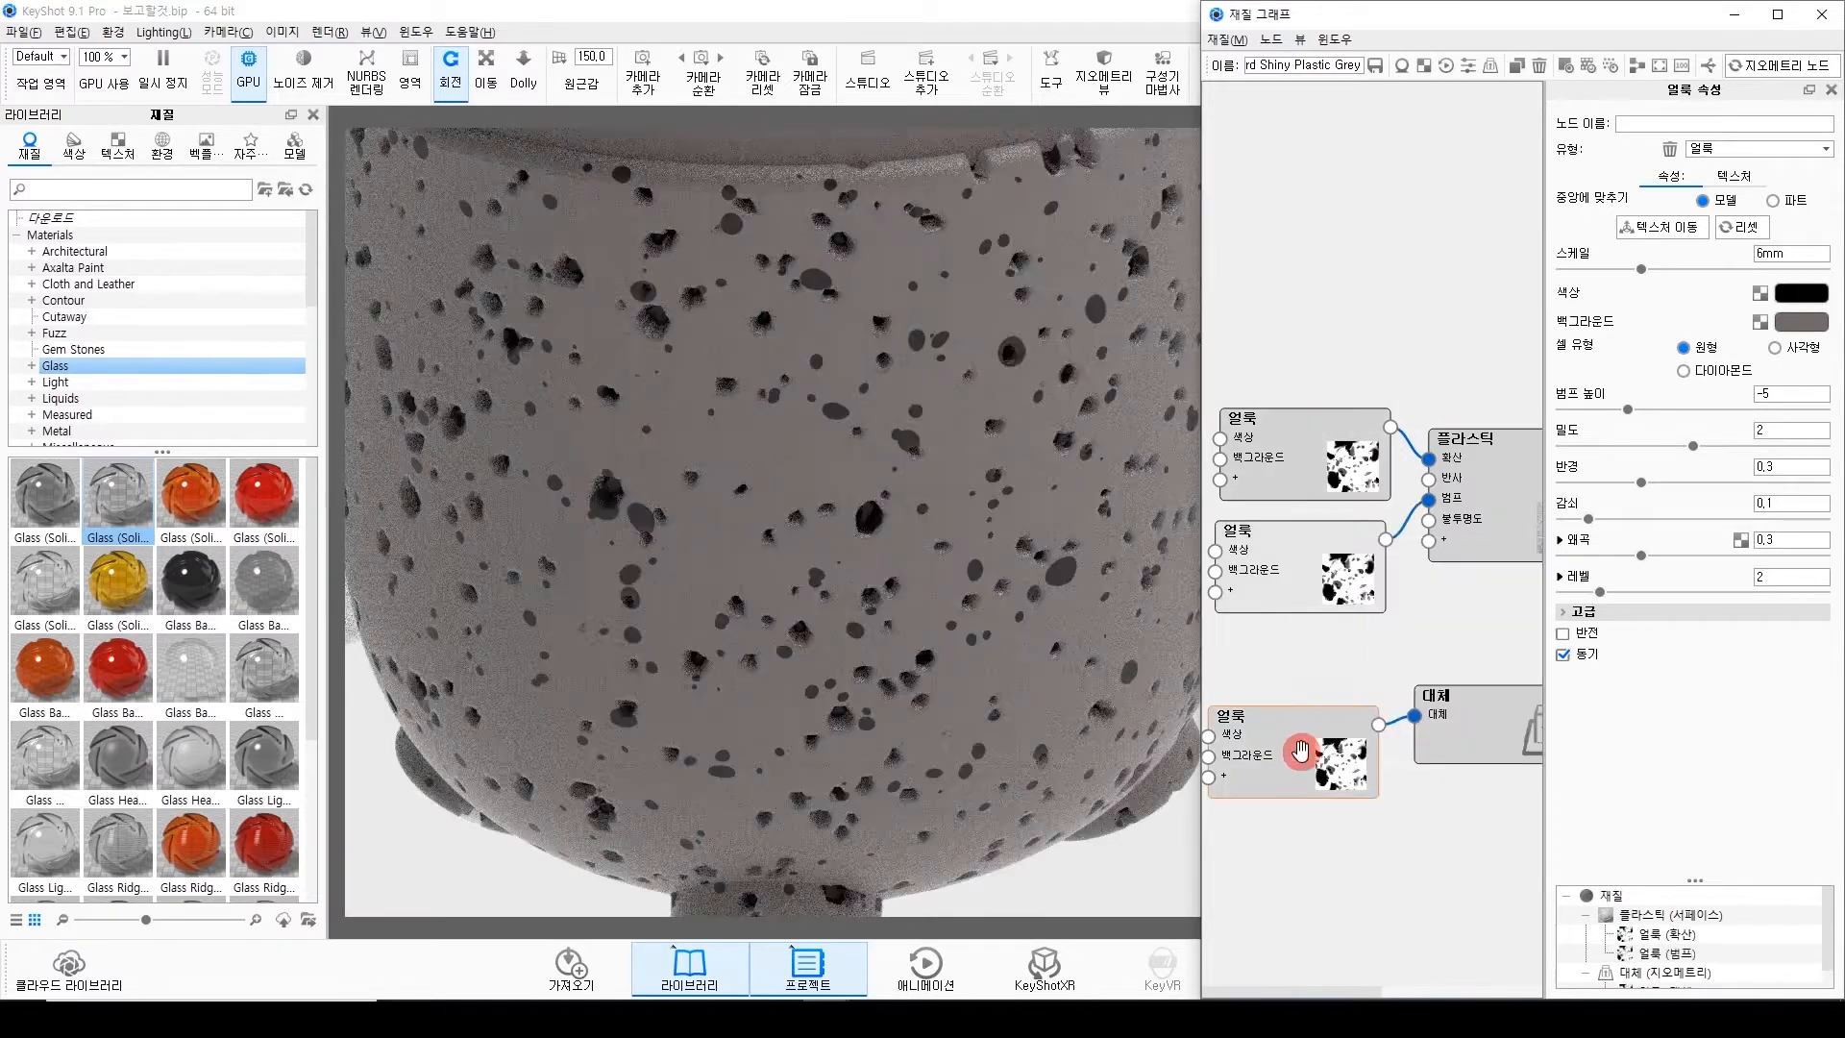
pyautogui.click(1643, 480)
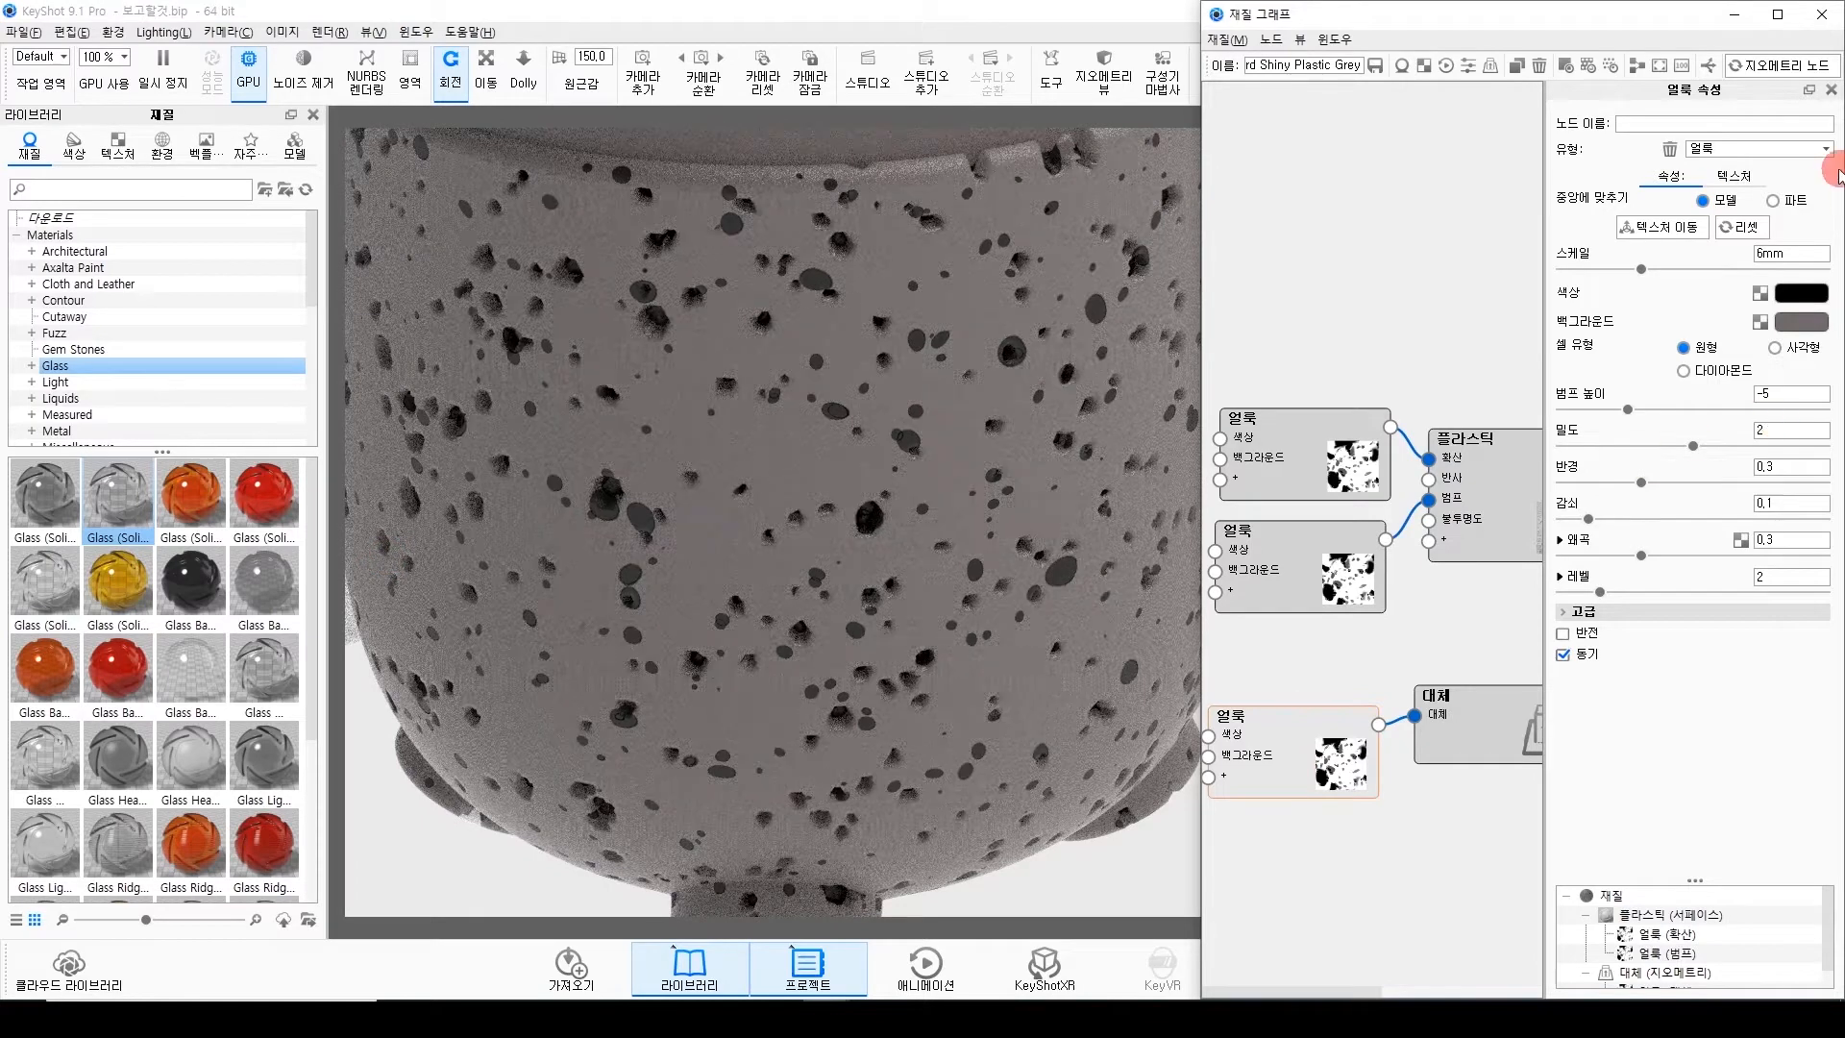
# Set the Displacement node's height to 8 mm, offset to 0.1, triangle size to 3 mm and maximum triangles to 10.
pyautogui.click(1462, 749)
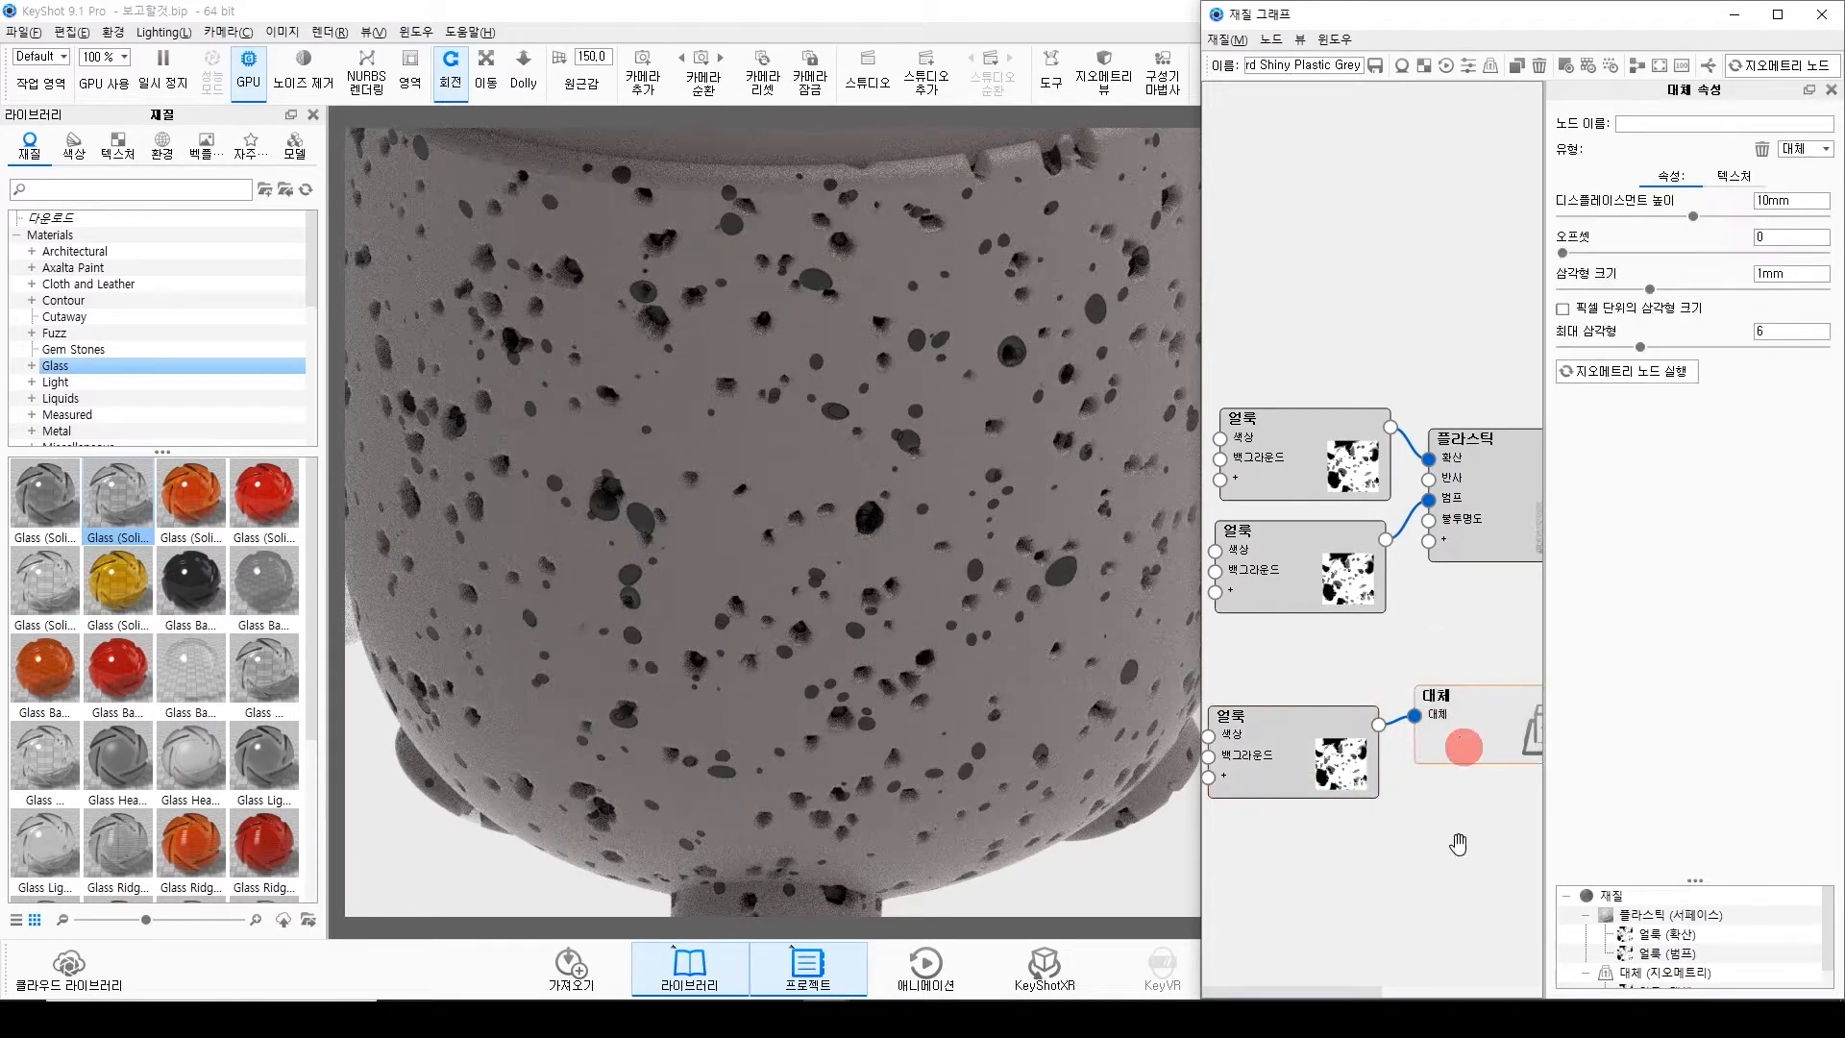
pyautogui.doubleClick(1791, 200)
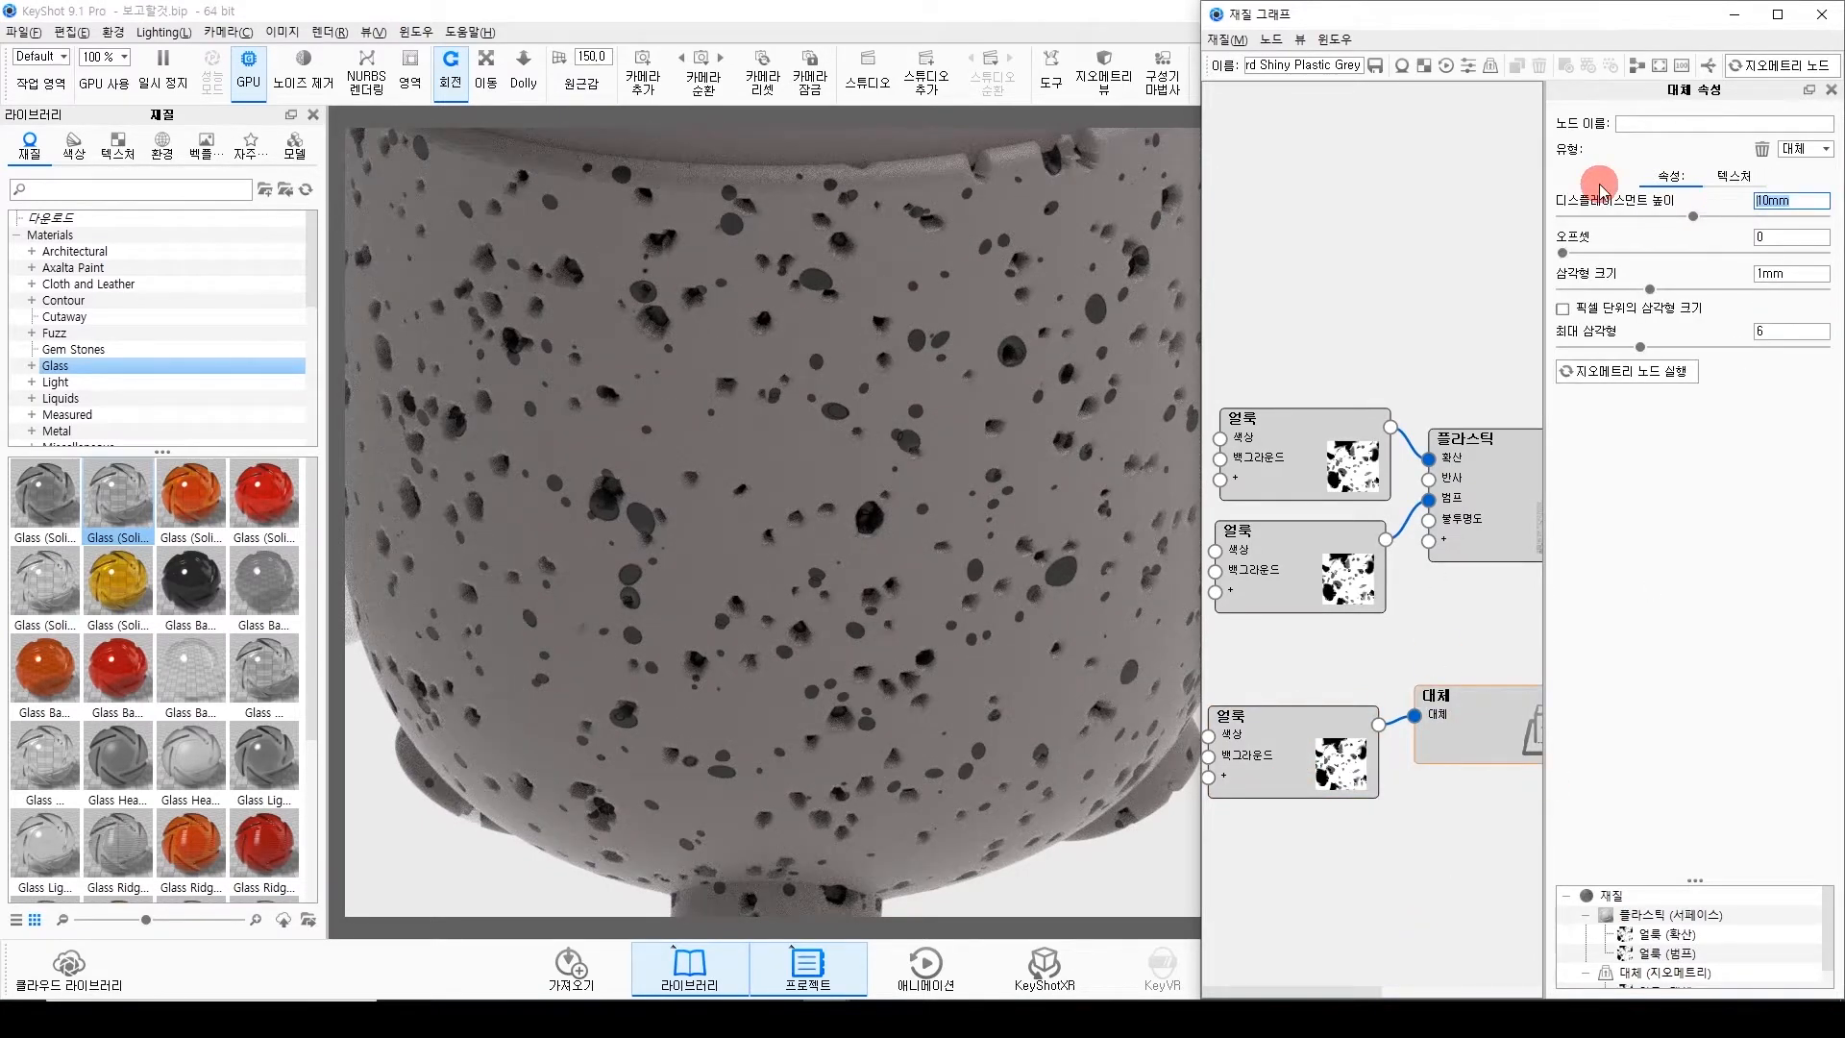
pyautogui.click(1793, 237)
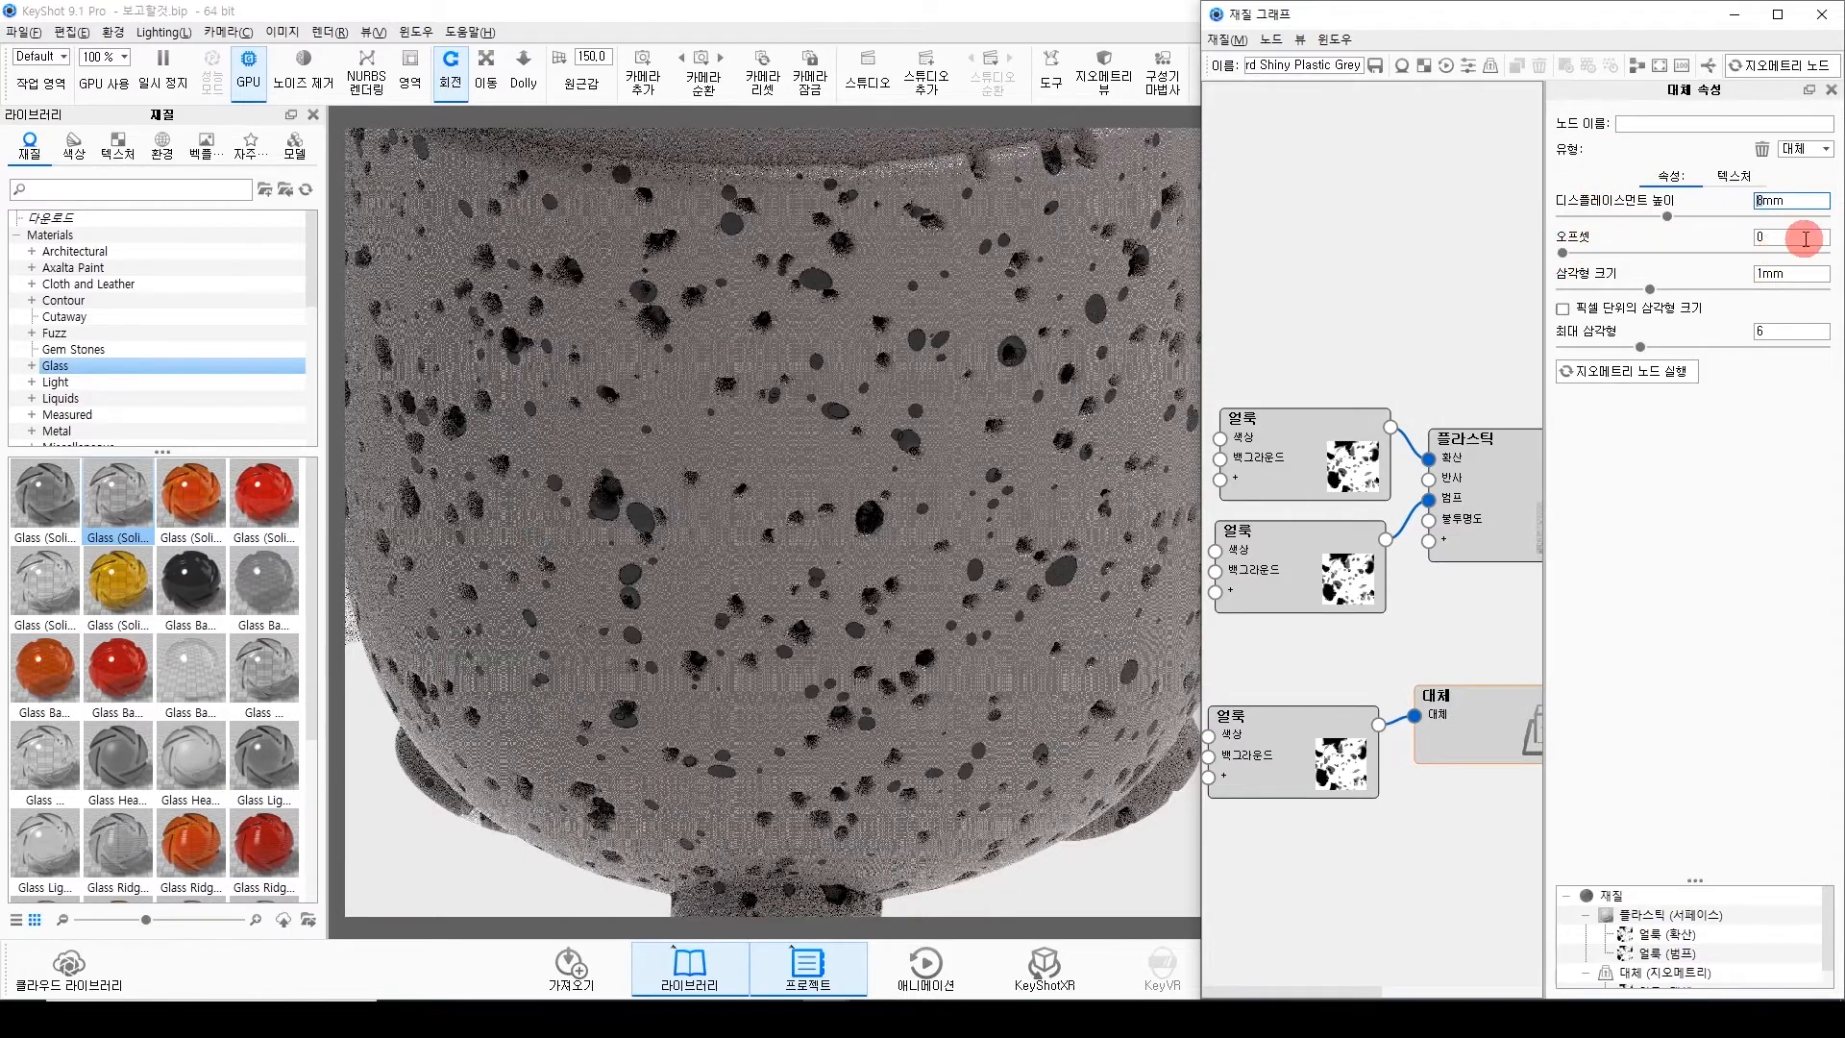
pyautogui.doubleClick(1805, 274)
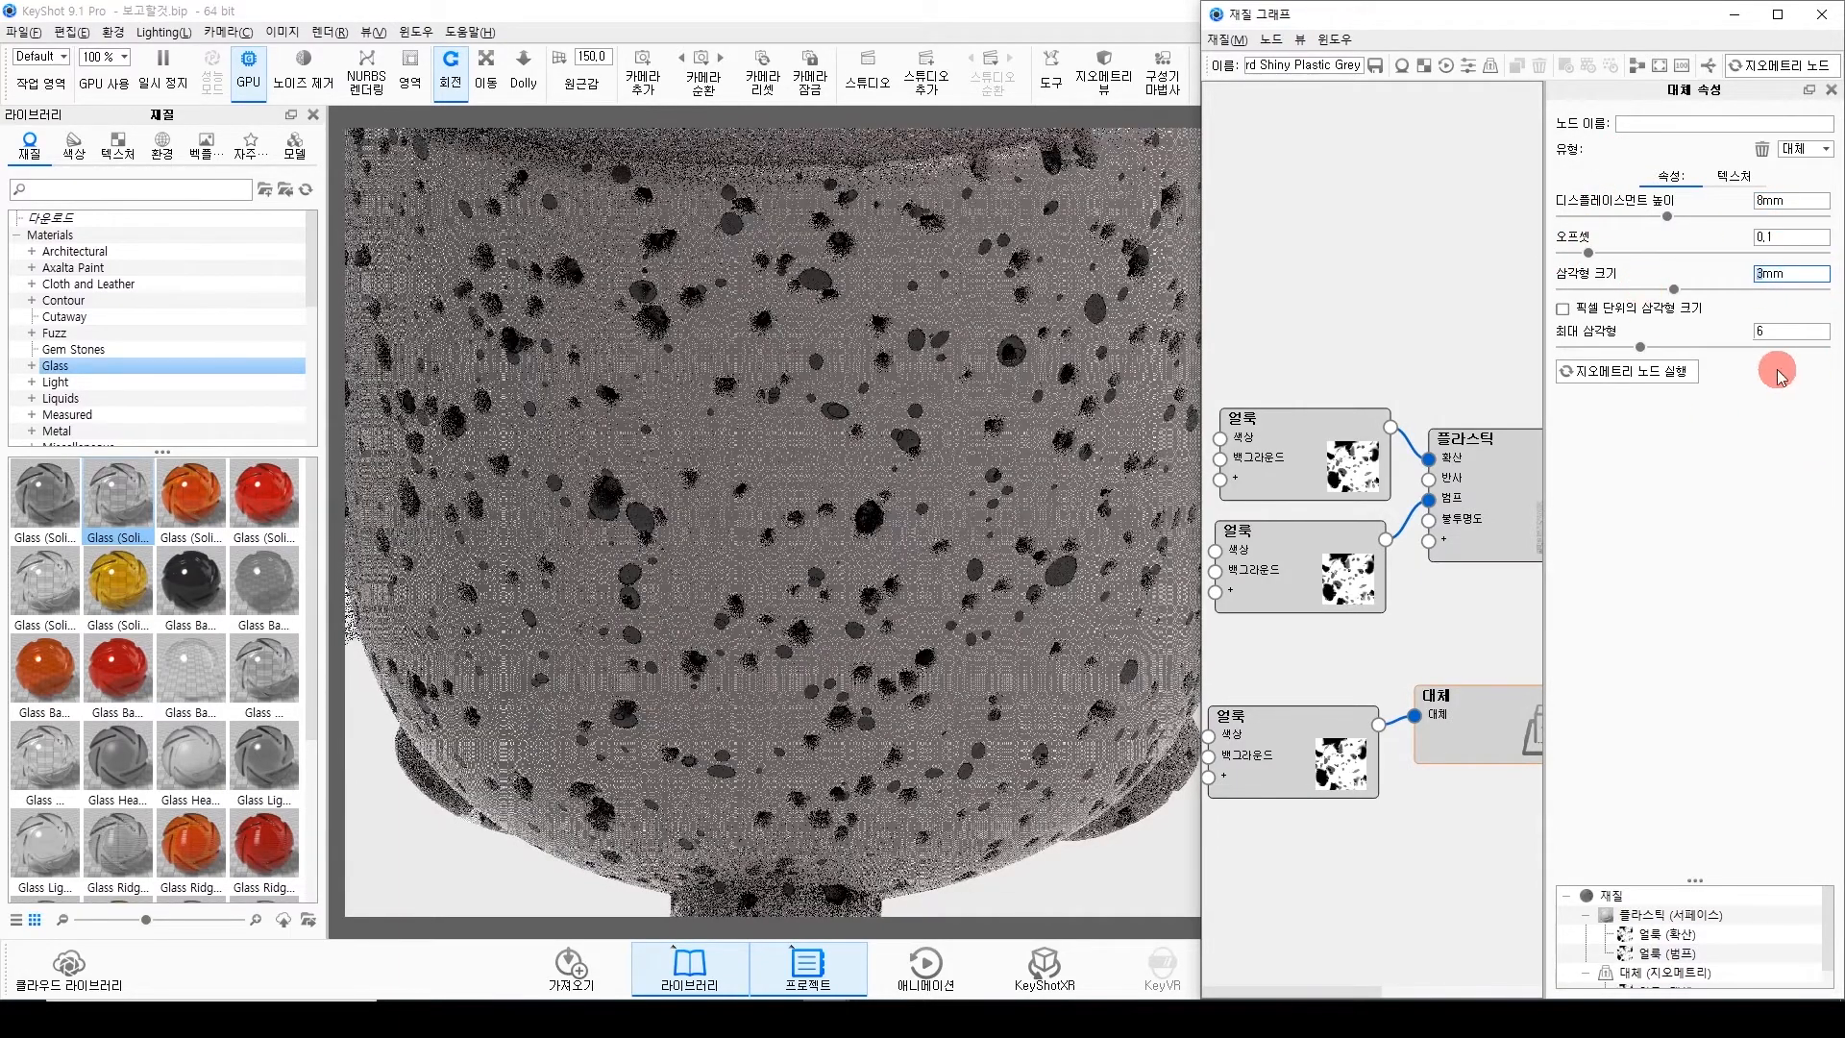
pyautogui.click(1770, 331)
pyautogui.write('10')
pyautogui.press('Return')
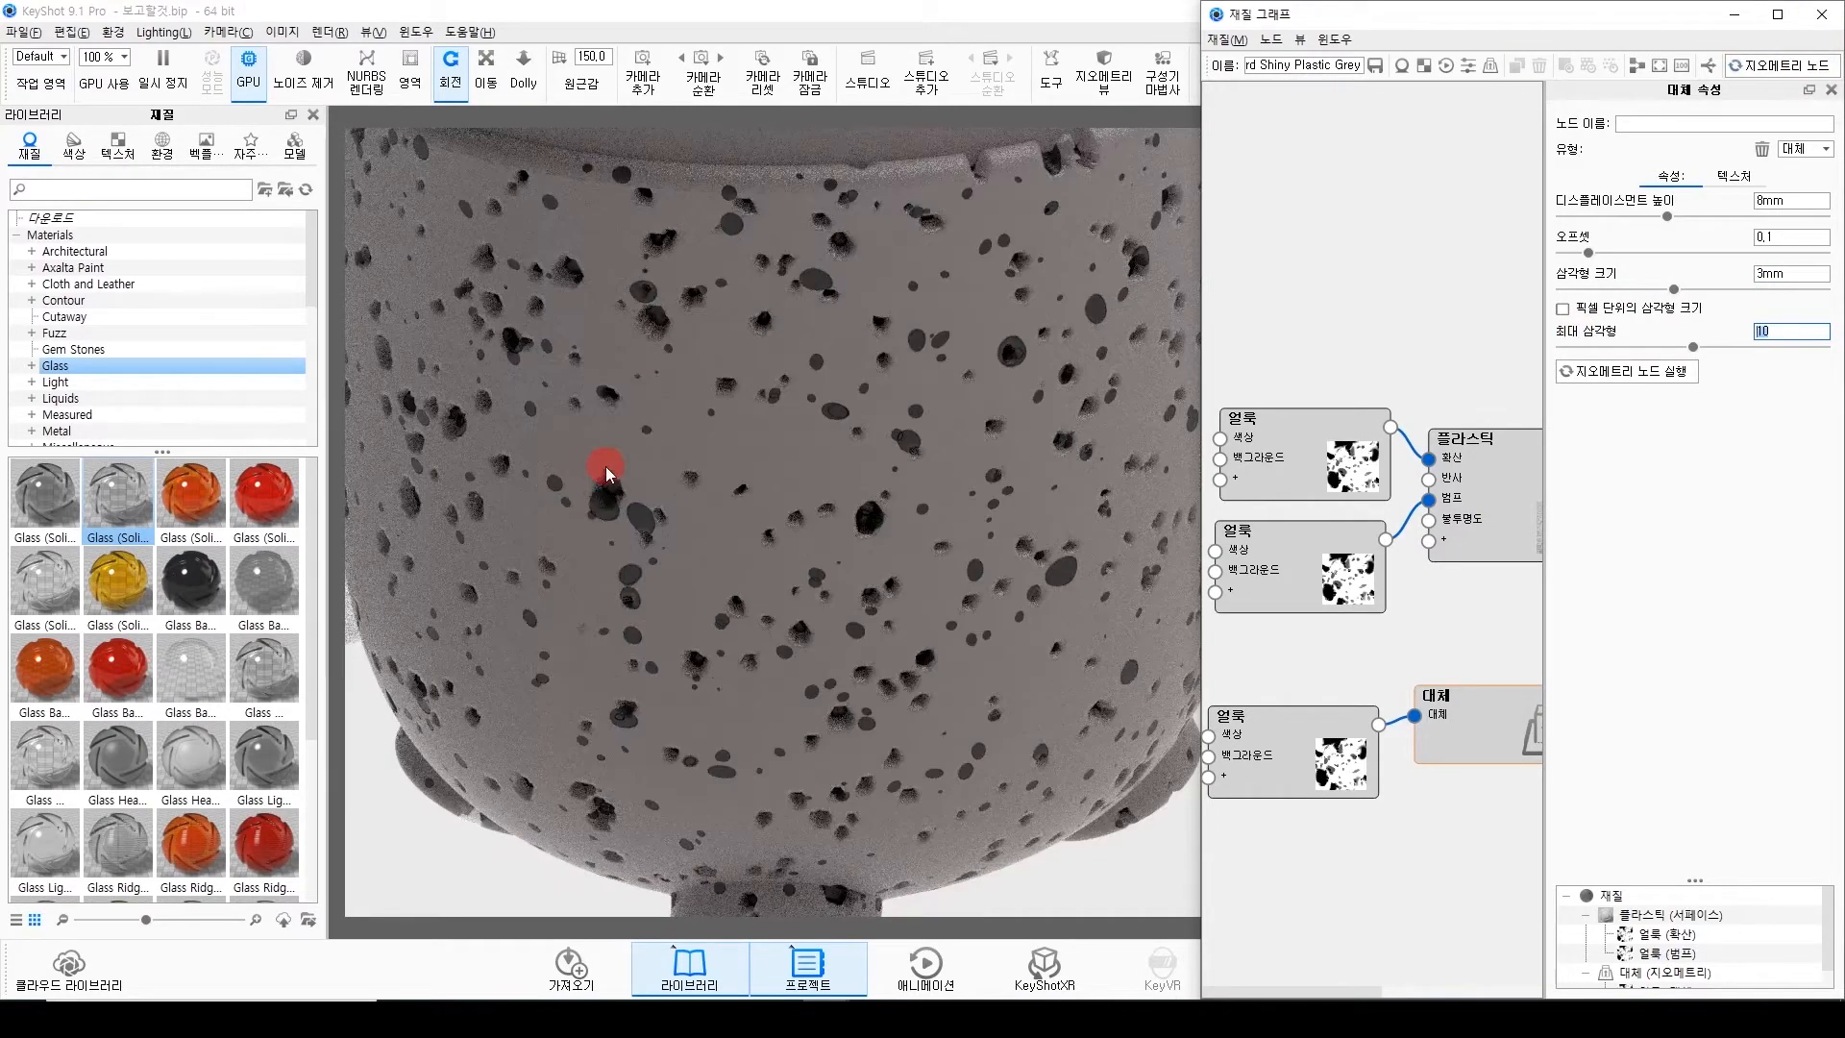
pyautogui.scroll(-5, 800, 586)
pyautogui.moveTo(826, 620); pyautogui.dragTo(817, 567)
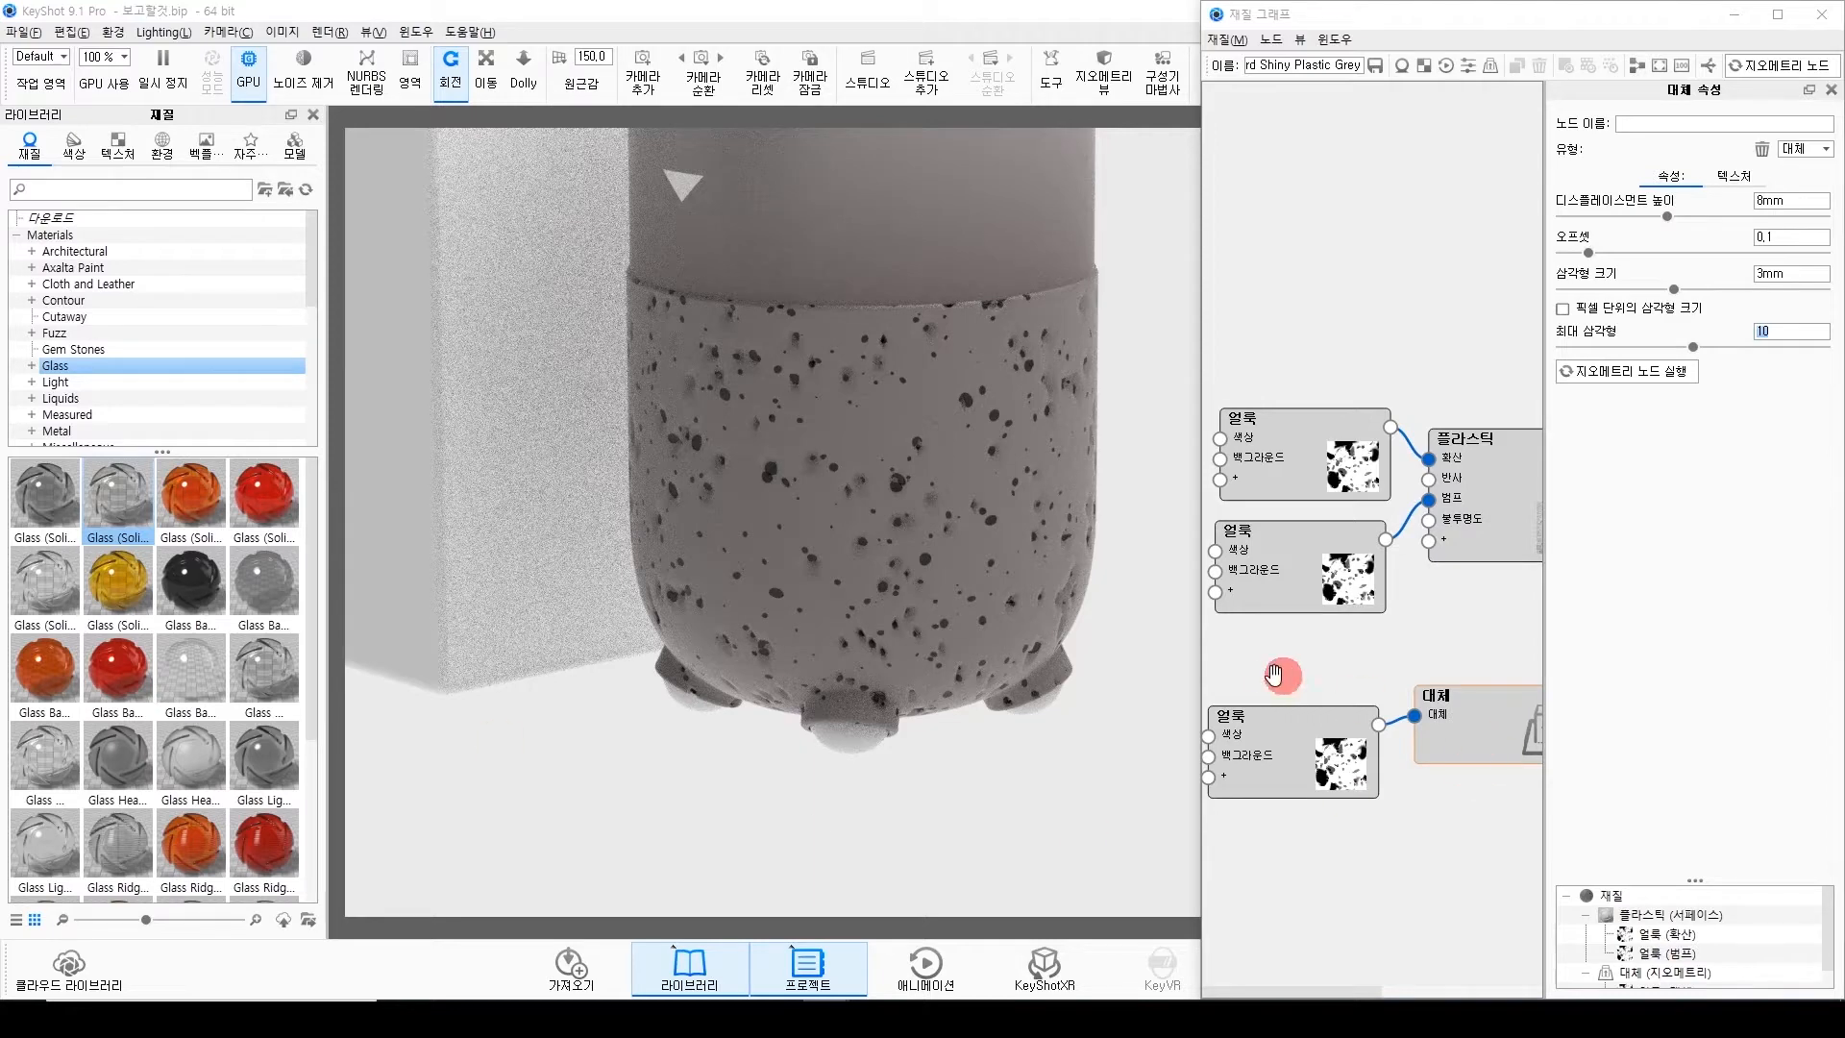
pyautogui.click(1240, 738)
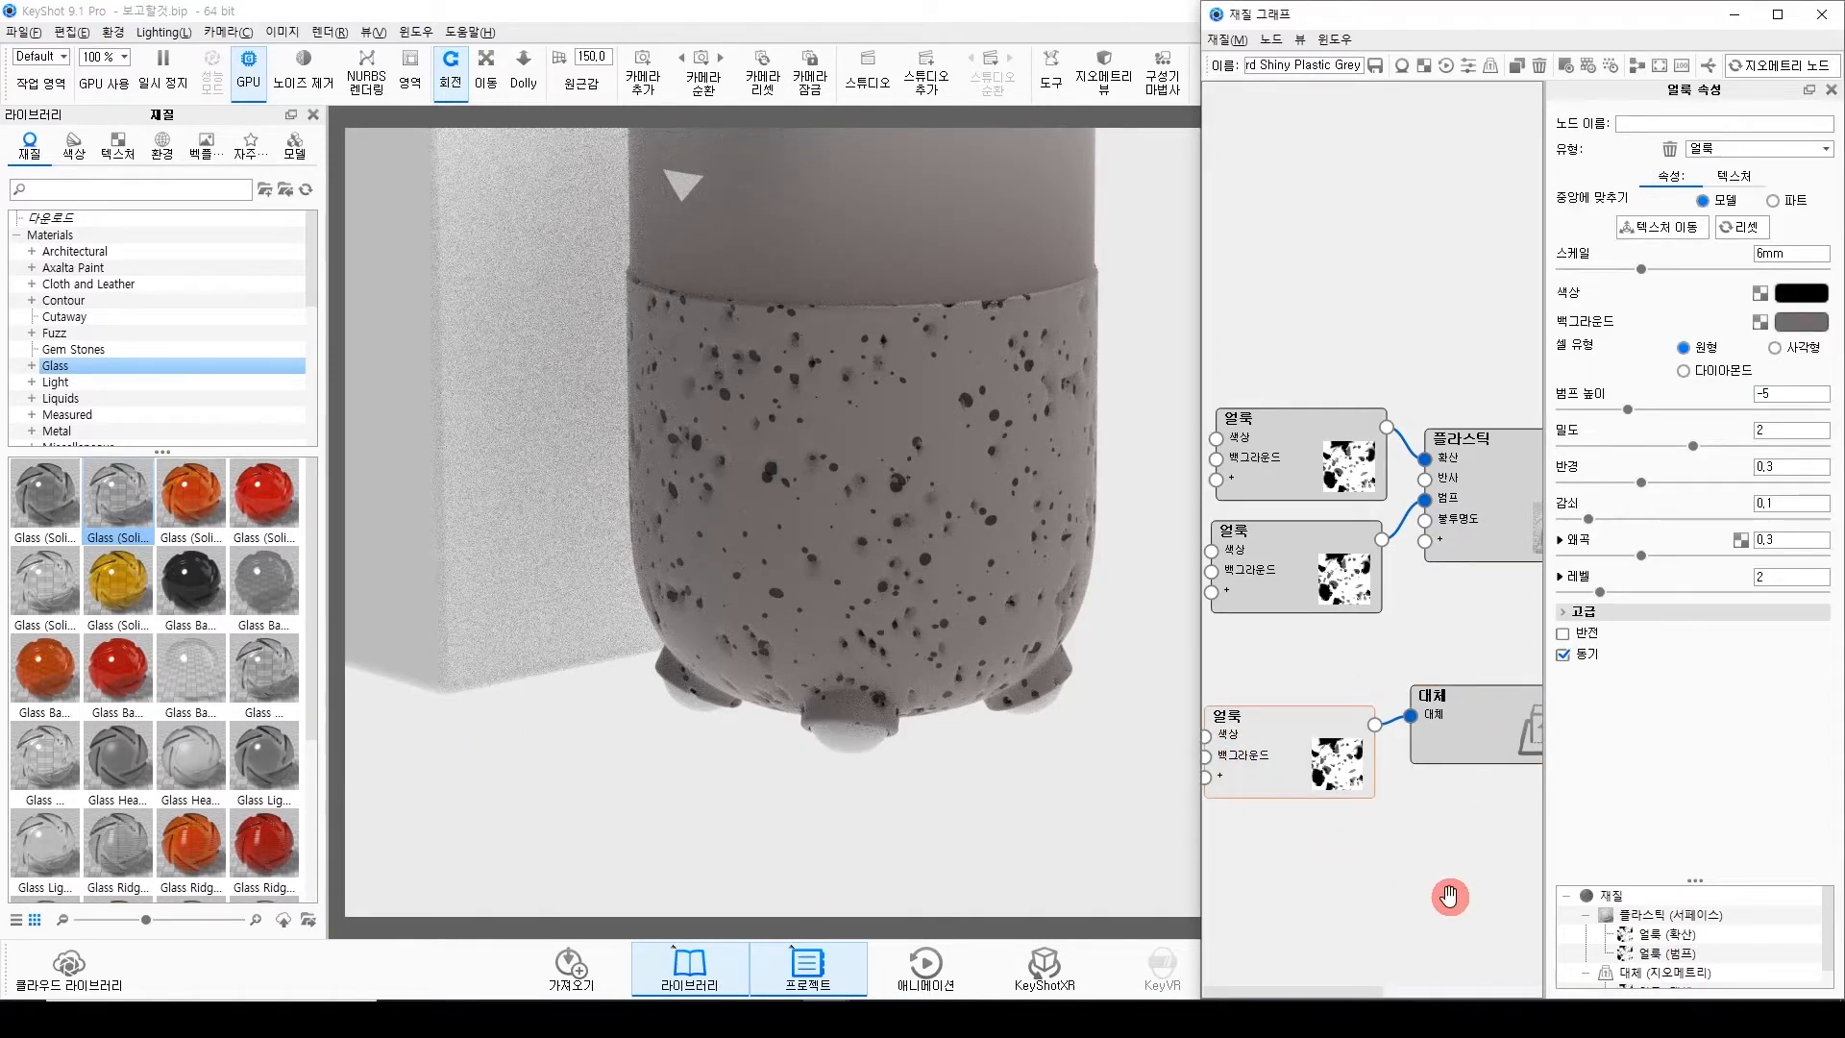
pyautogui.click(1661, 227)
pyautogui.moveTo(847, 481); pyautogui.dragTo(843, 581)
pyautogui.moveTo(945, 248); pyautogui.dragTo(849, 196)
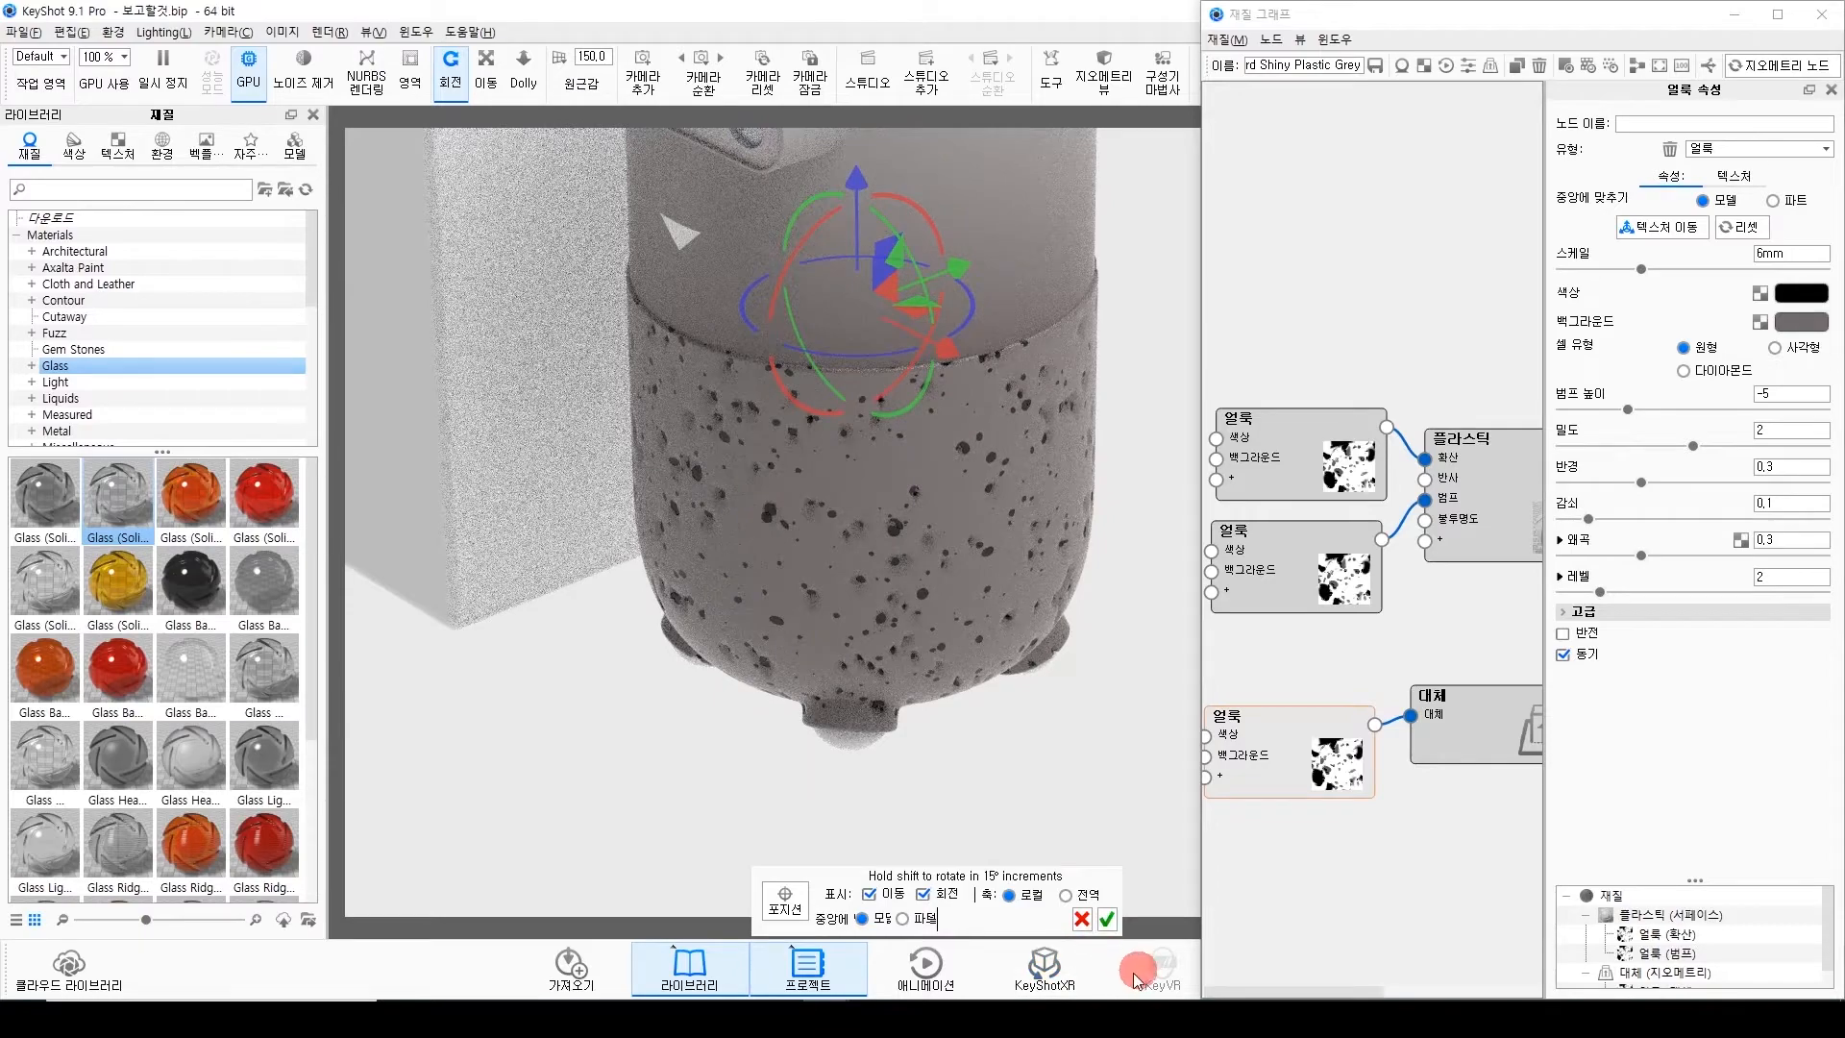
pyautogui.click(1081, 919)
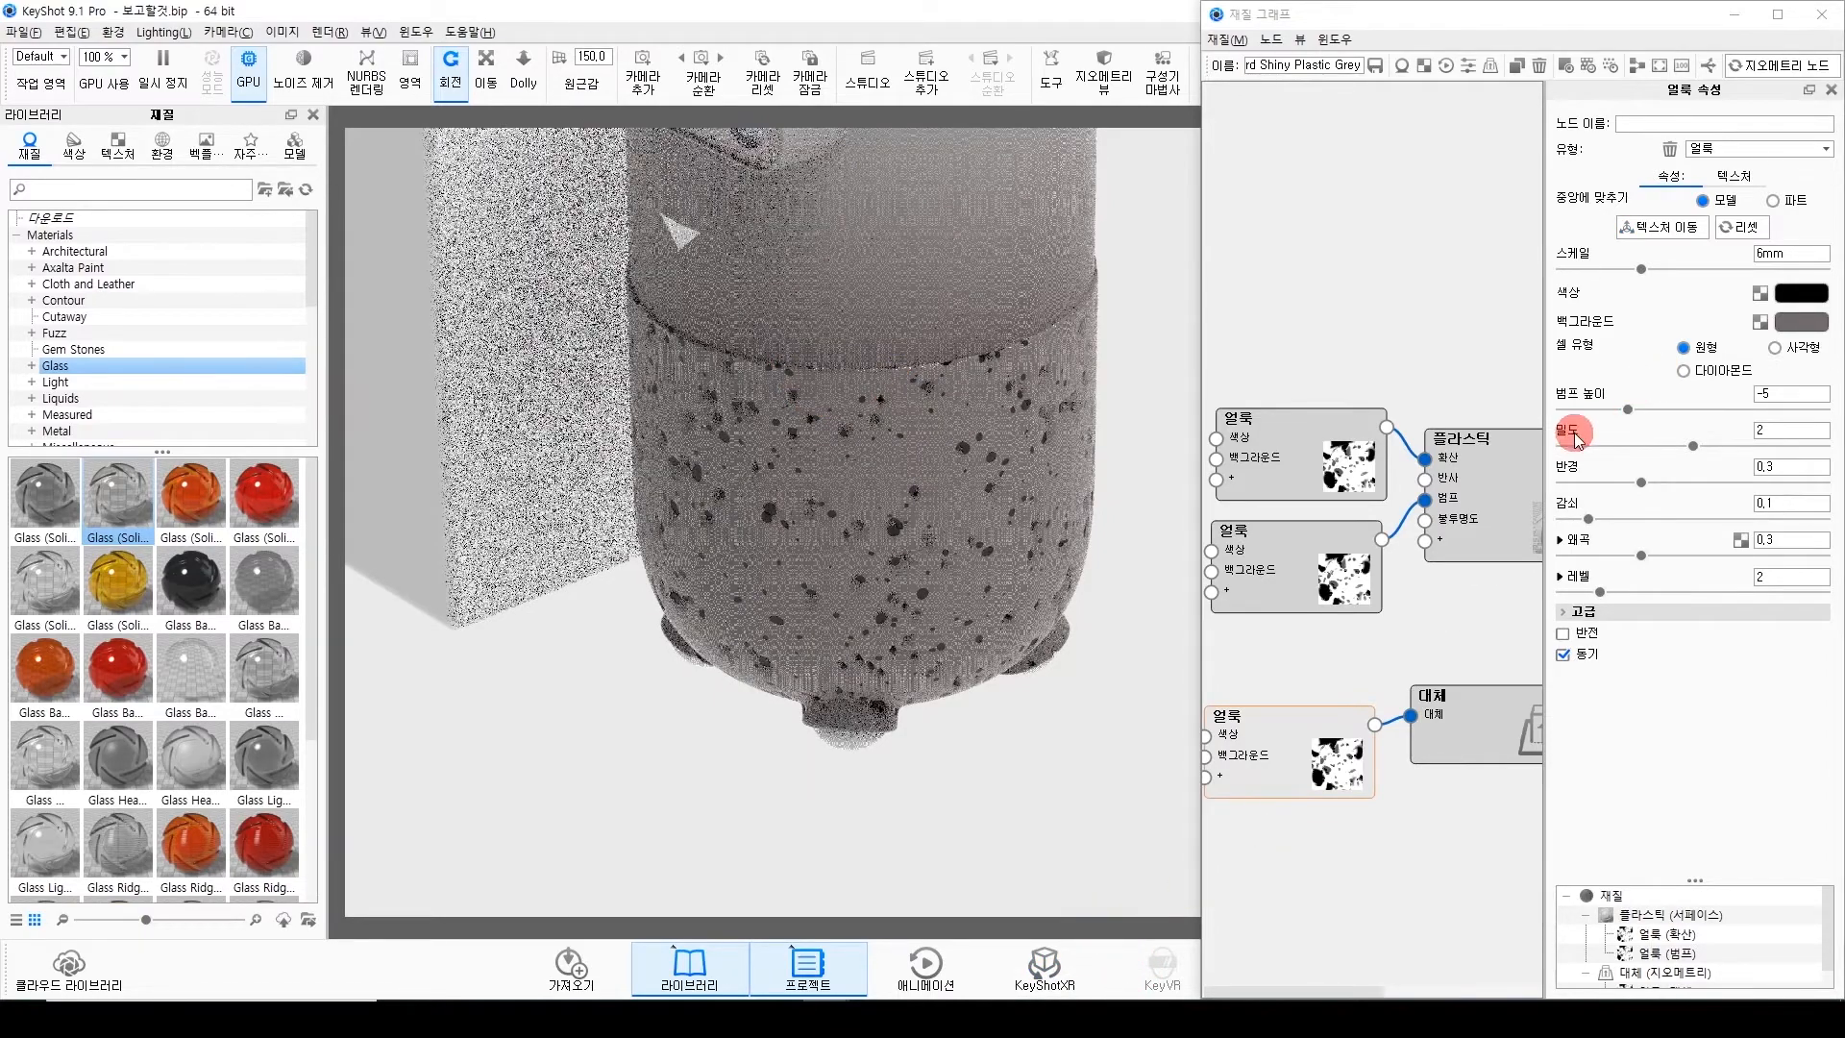
# Try a scale of 2.86 mm and a bump height of 1.92 on the Spots node feeding the Displacement node.
pyautogui.scroll(5, 867, 522)
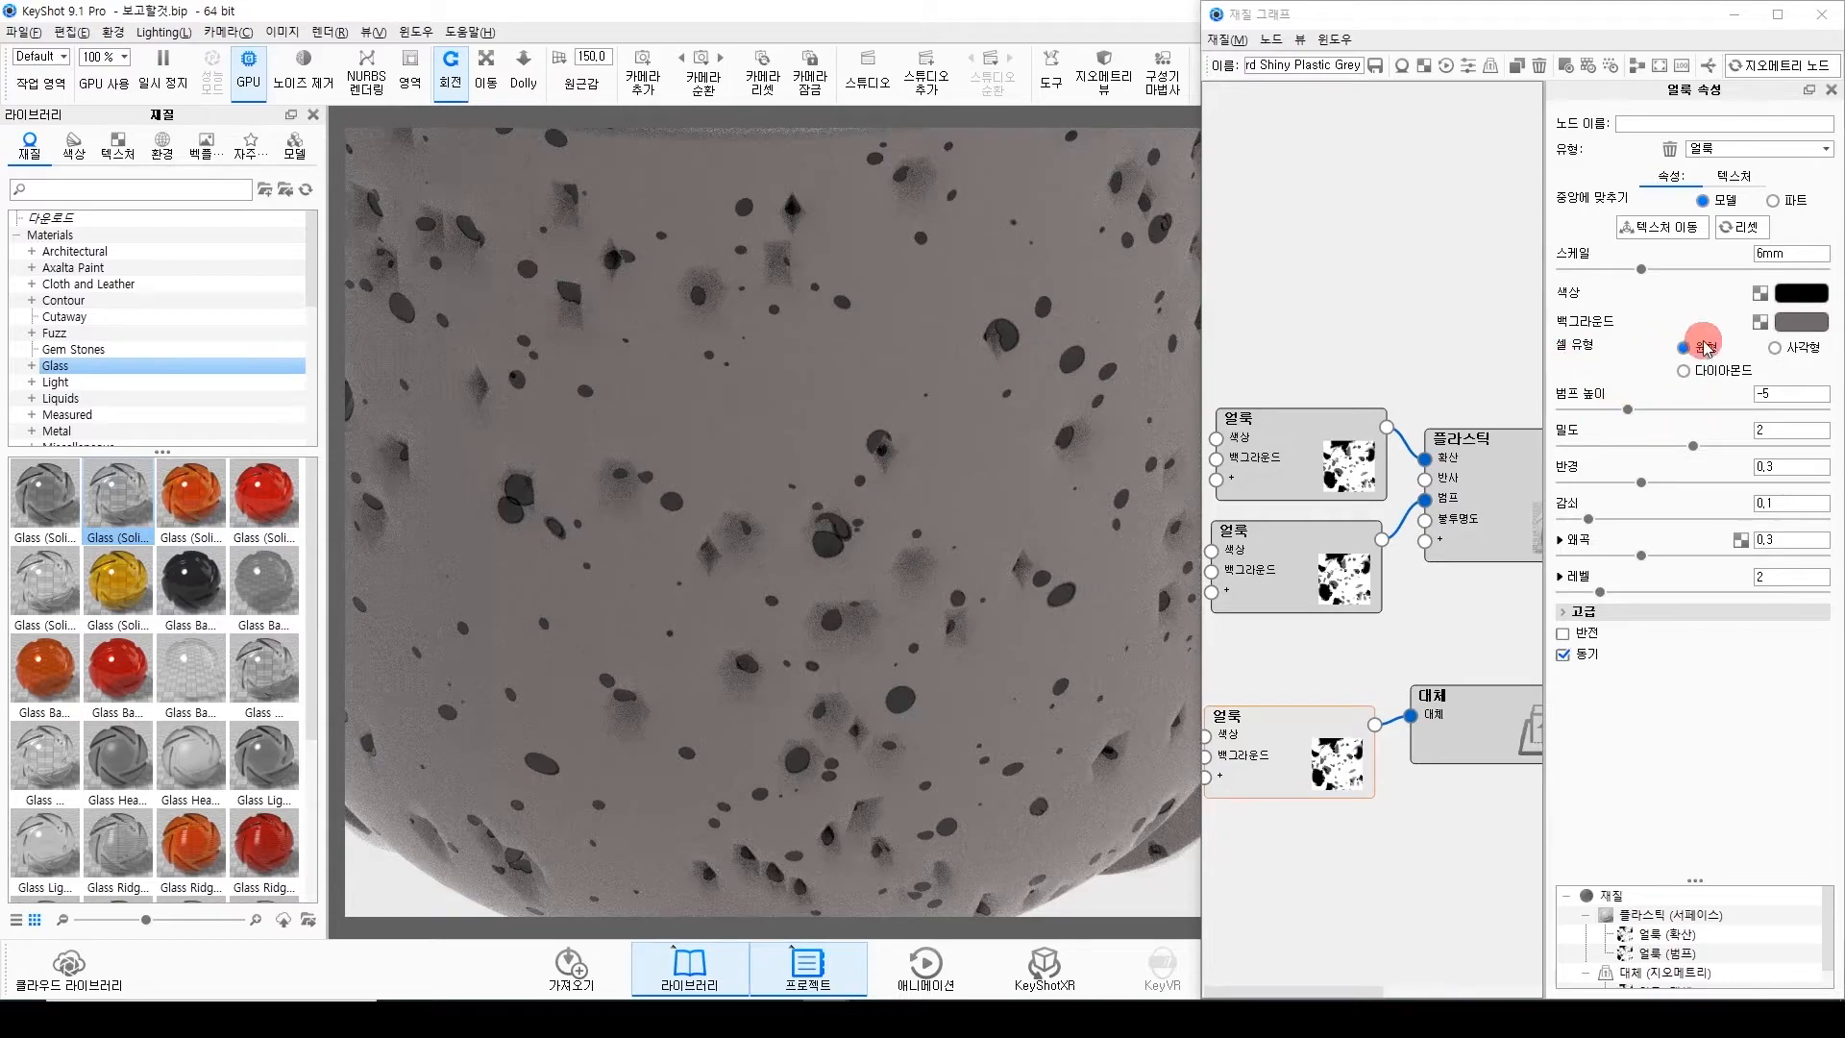
pyautogui.moveTo(1645, 273)
pyautogui.mouseDown()
pyautogui.moveTo(1711, 276)
pyautogui.moveTo(1598, 271)
pyautogui.moveTo(1652, 270)
pyautogui.mouseUp()
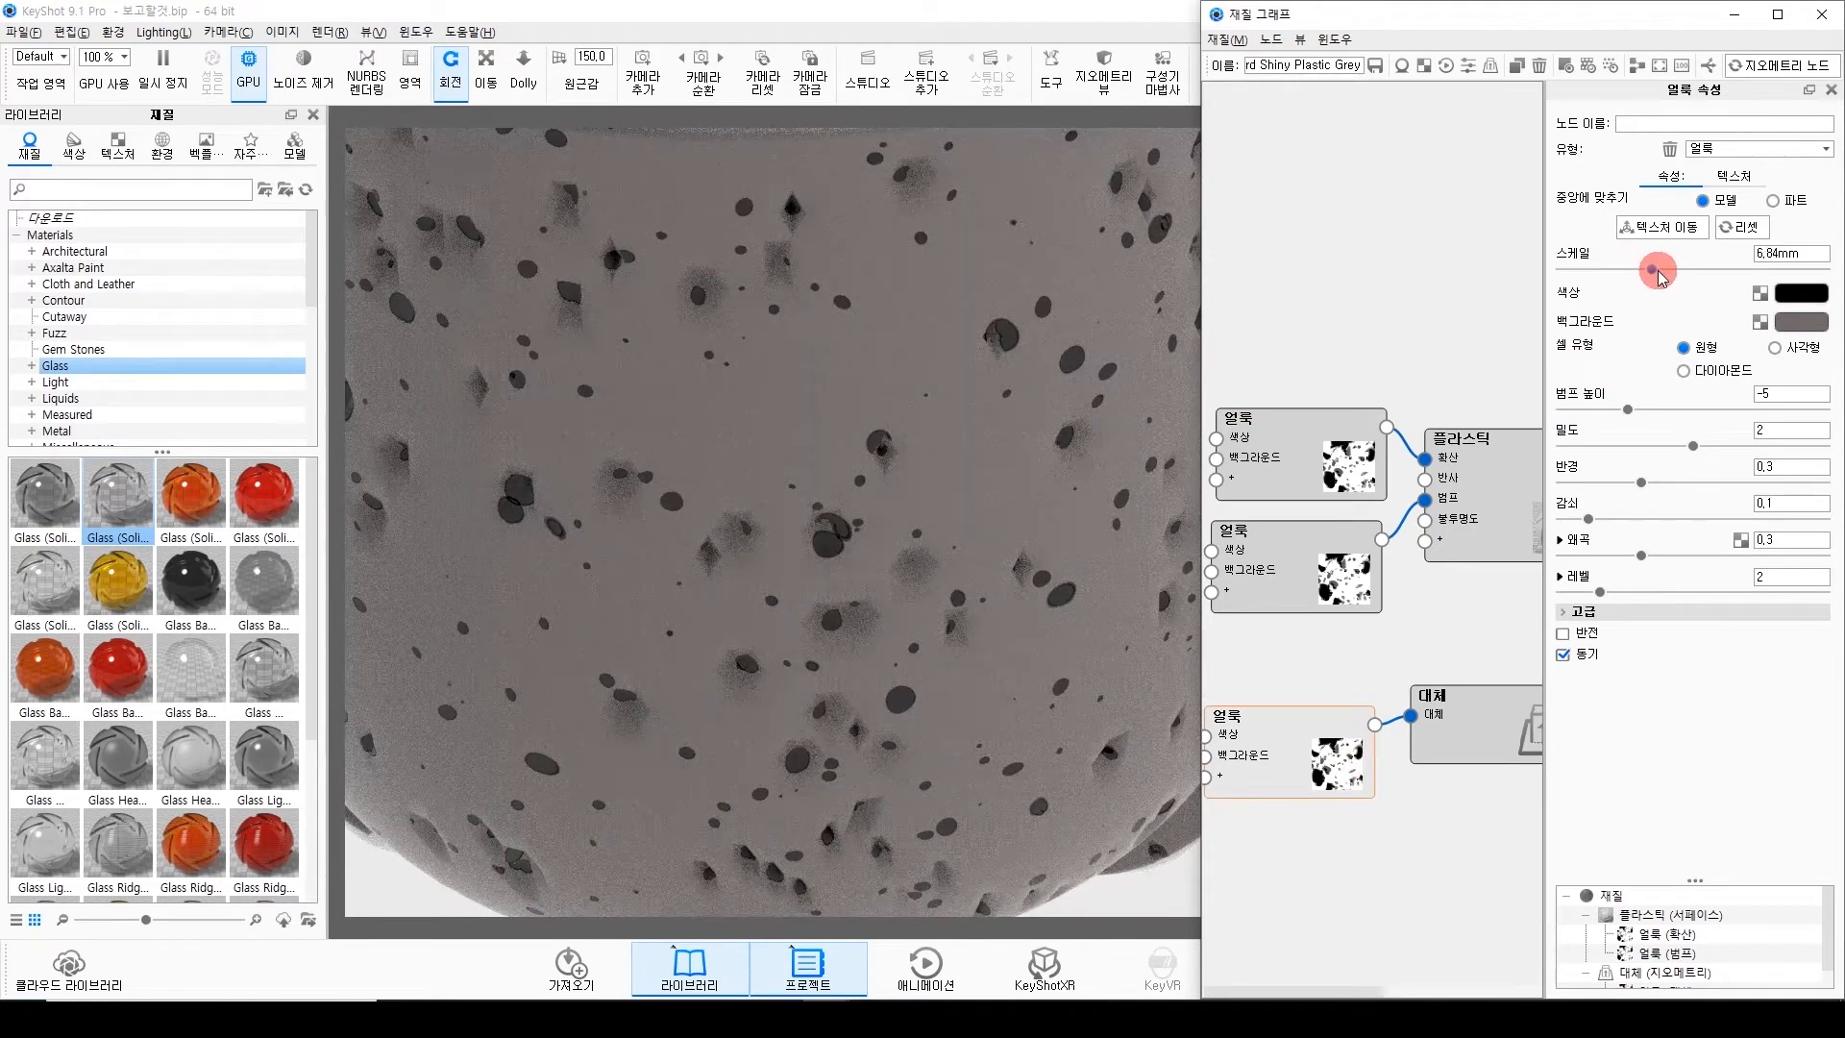
pyautogui.click(1410, 698)
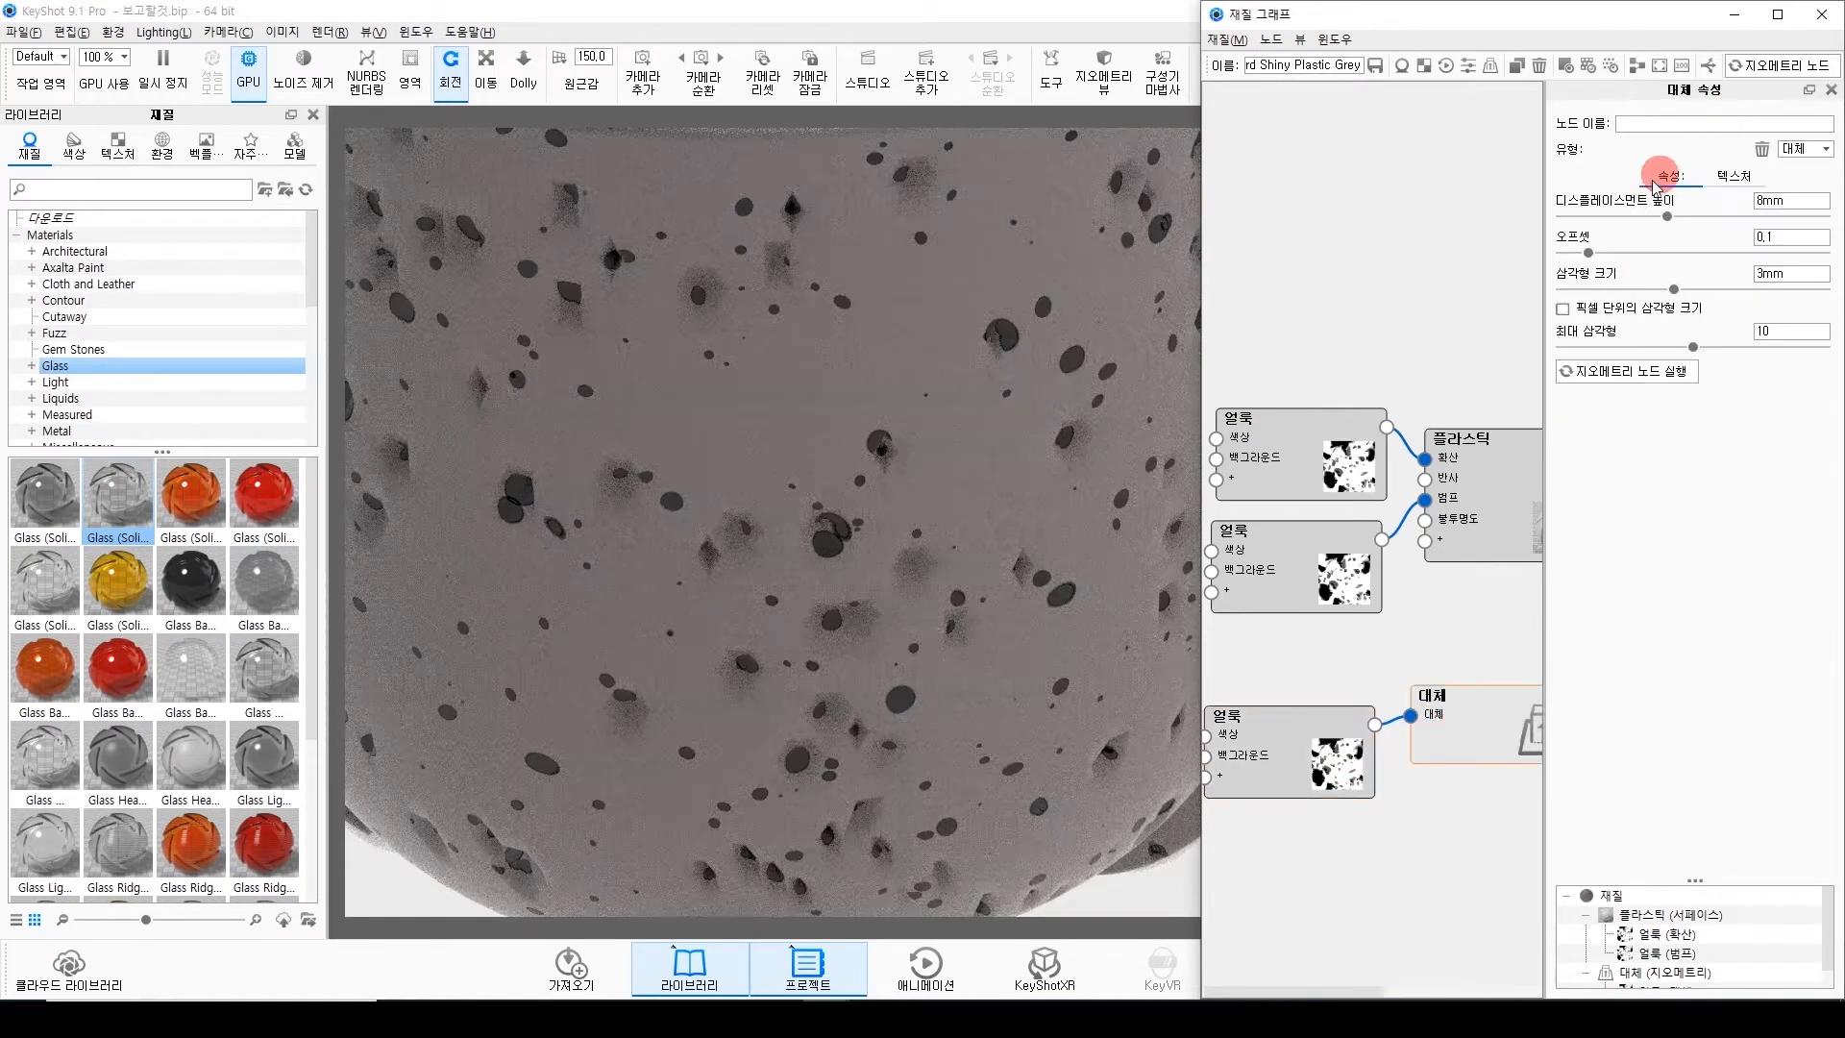
pyautogui.click(1330, 749)
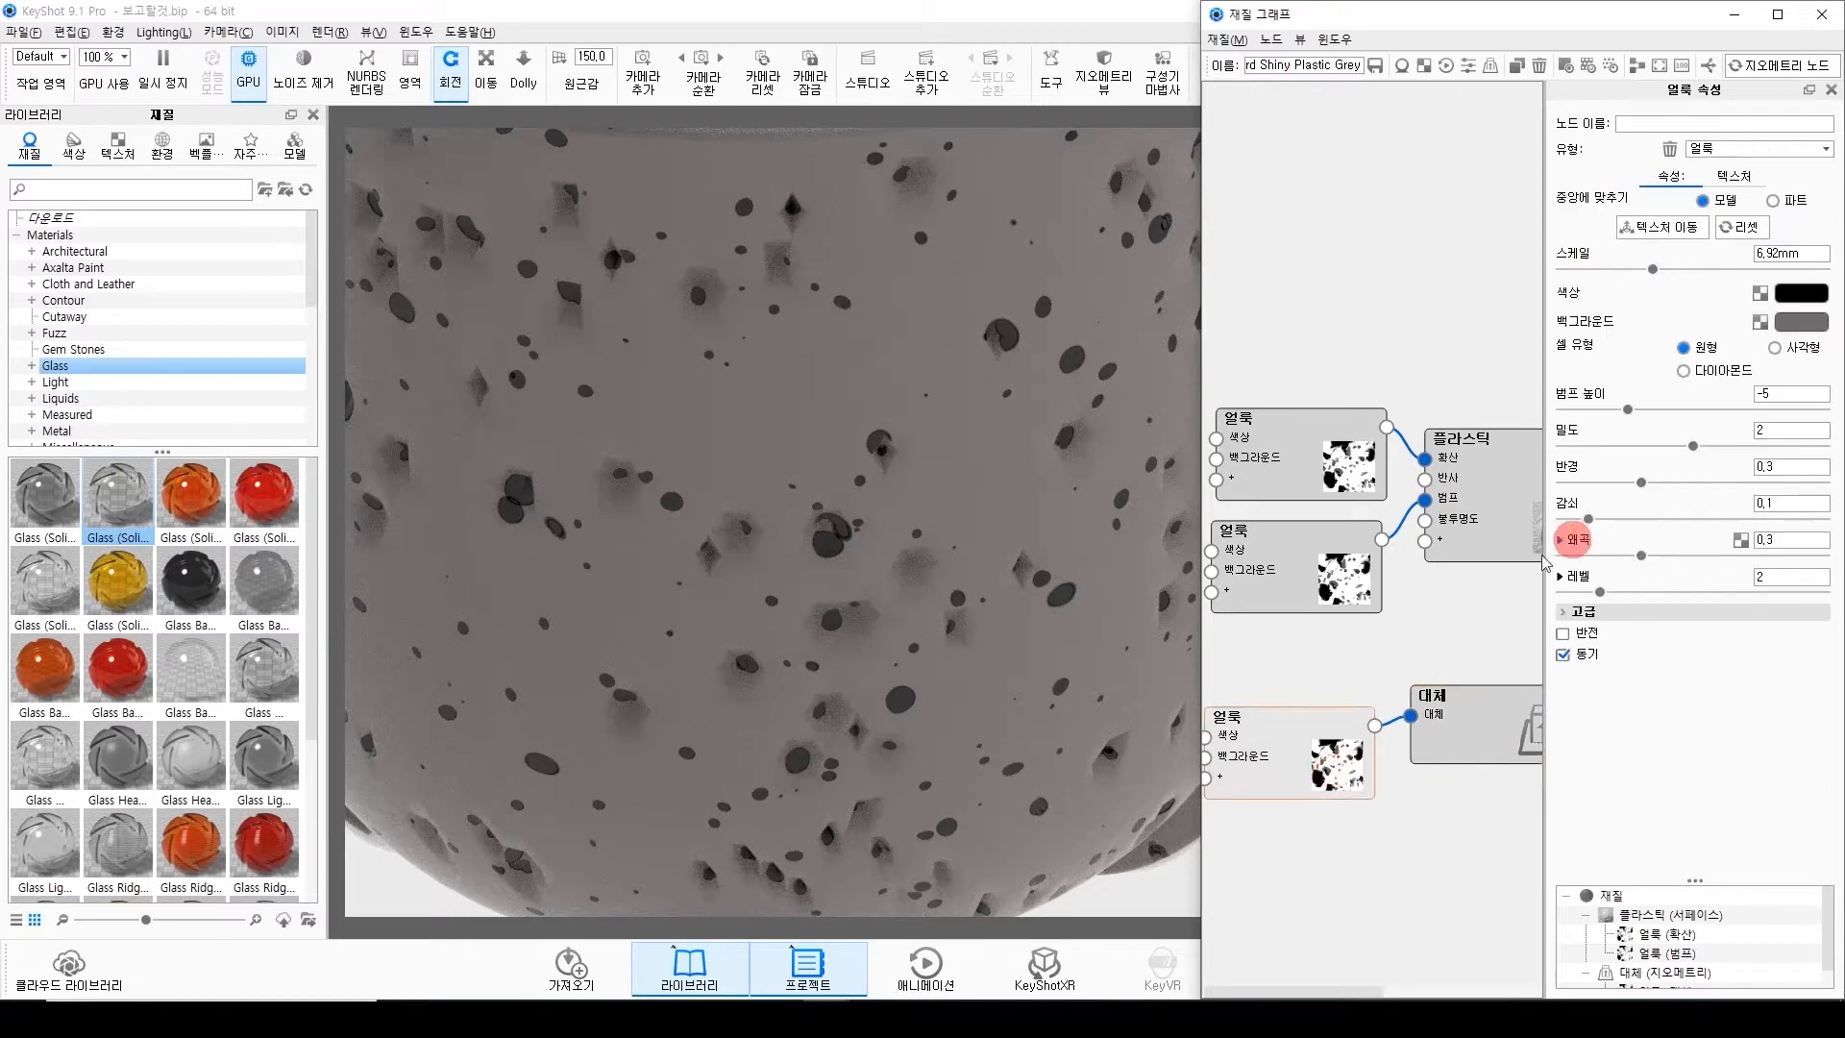
pyautogui.moveTo(1640, 272); pyautogui.dragTo(1621, 275)
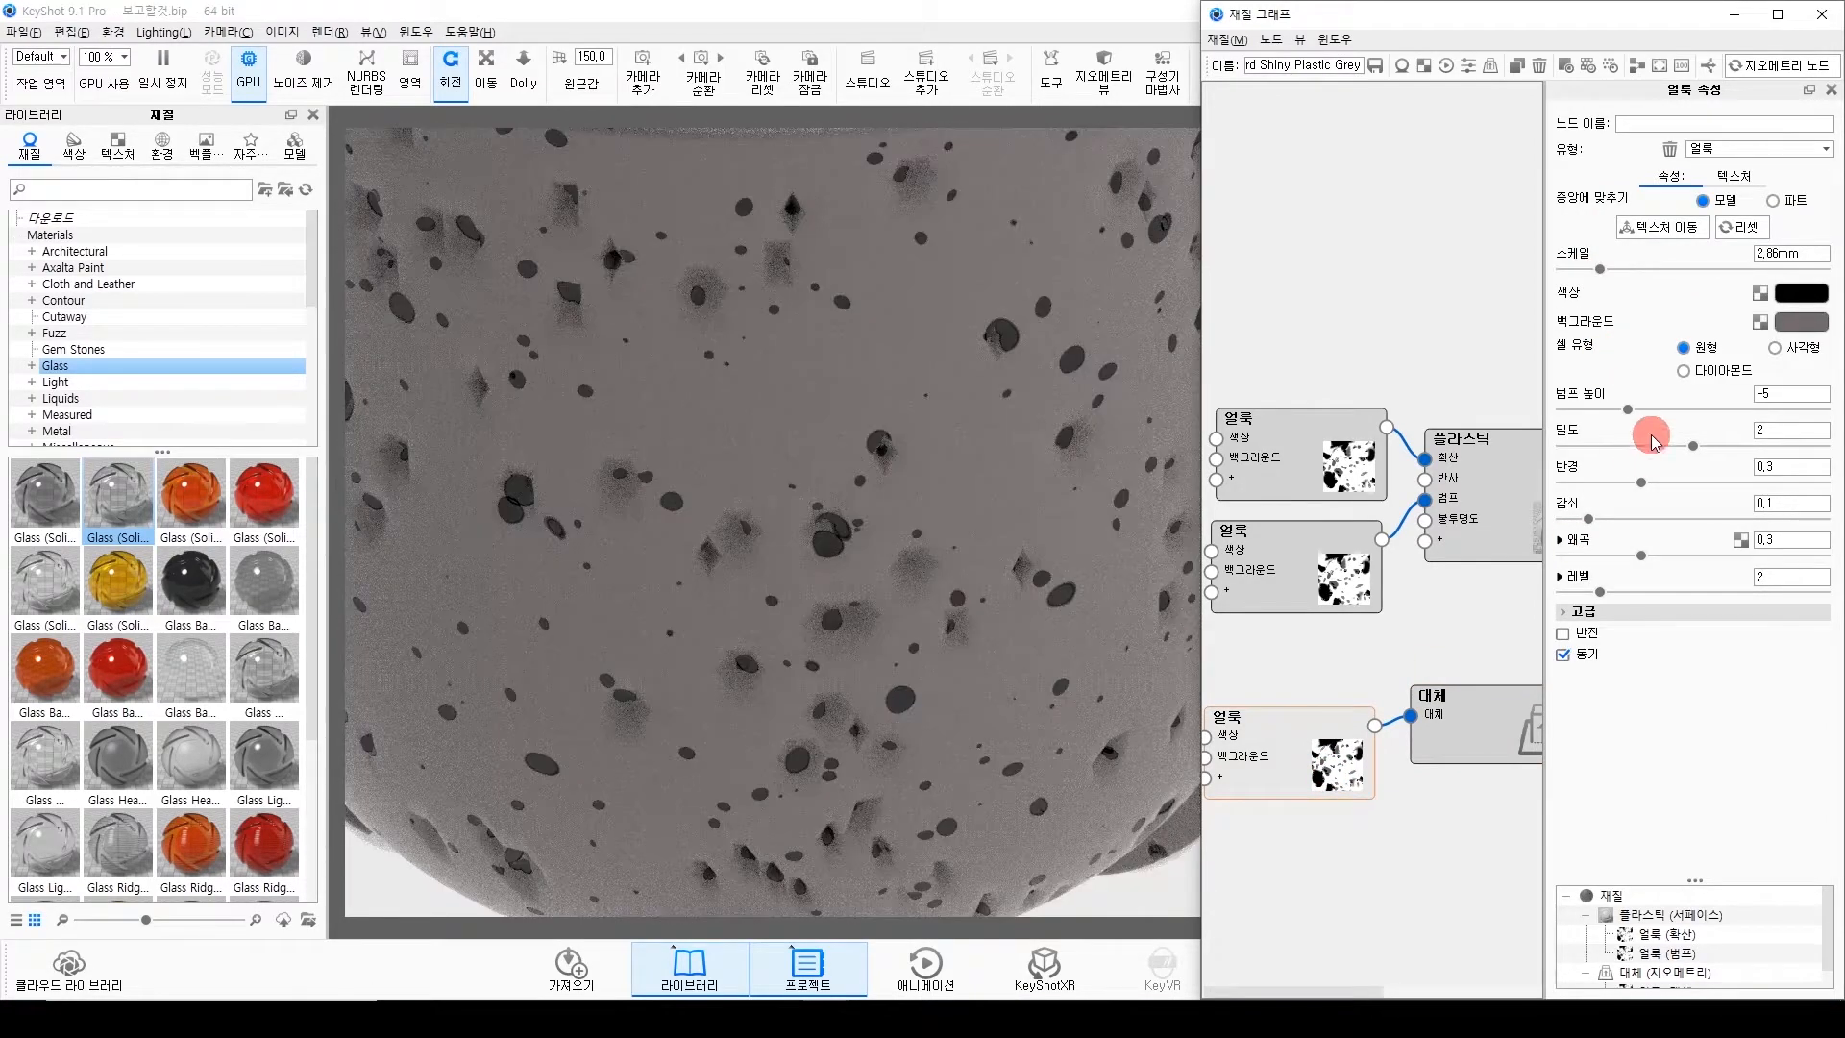
pyautogui.moveTo(1626, 409); pyautogui.dragTo(1716, 409)
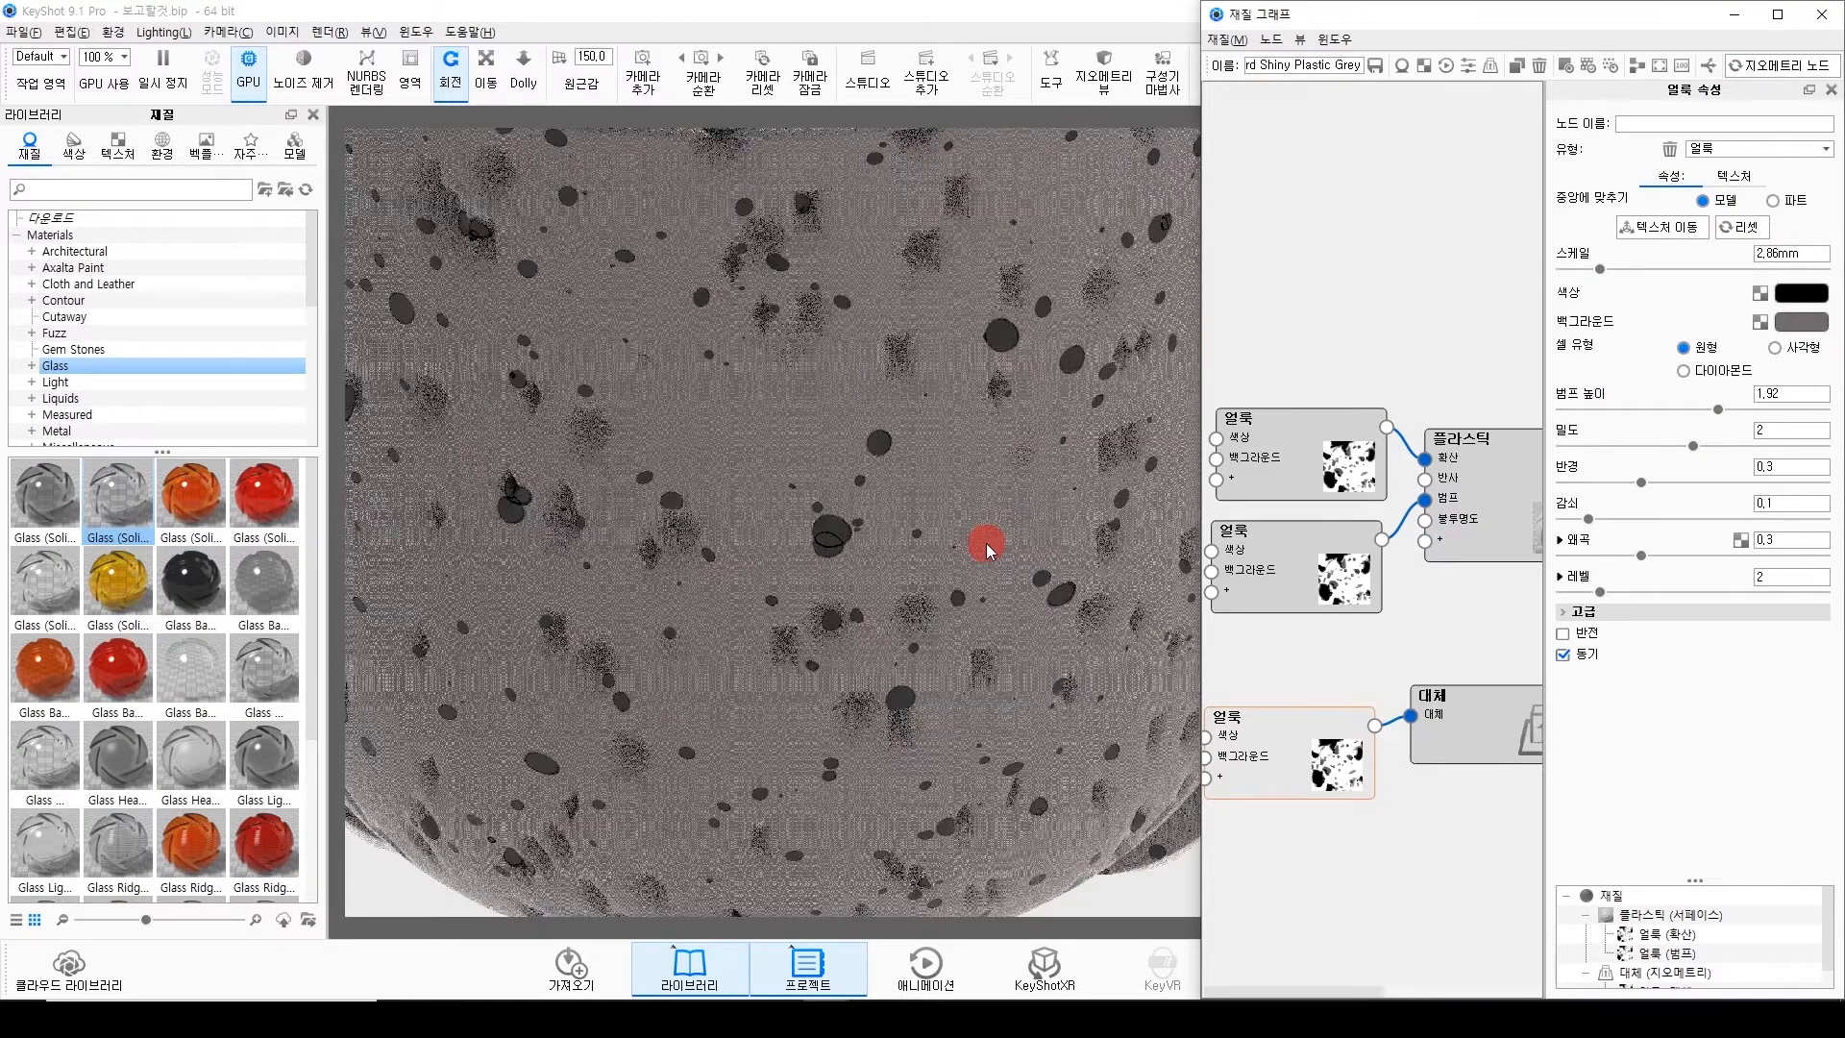
pyautogui.scroll(-5, 884, 451)
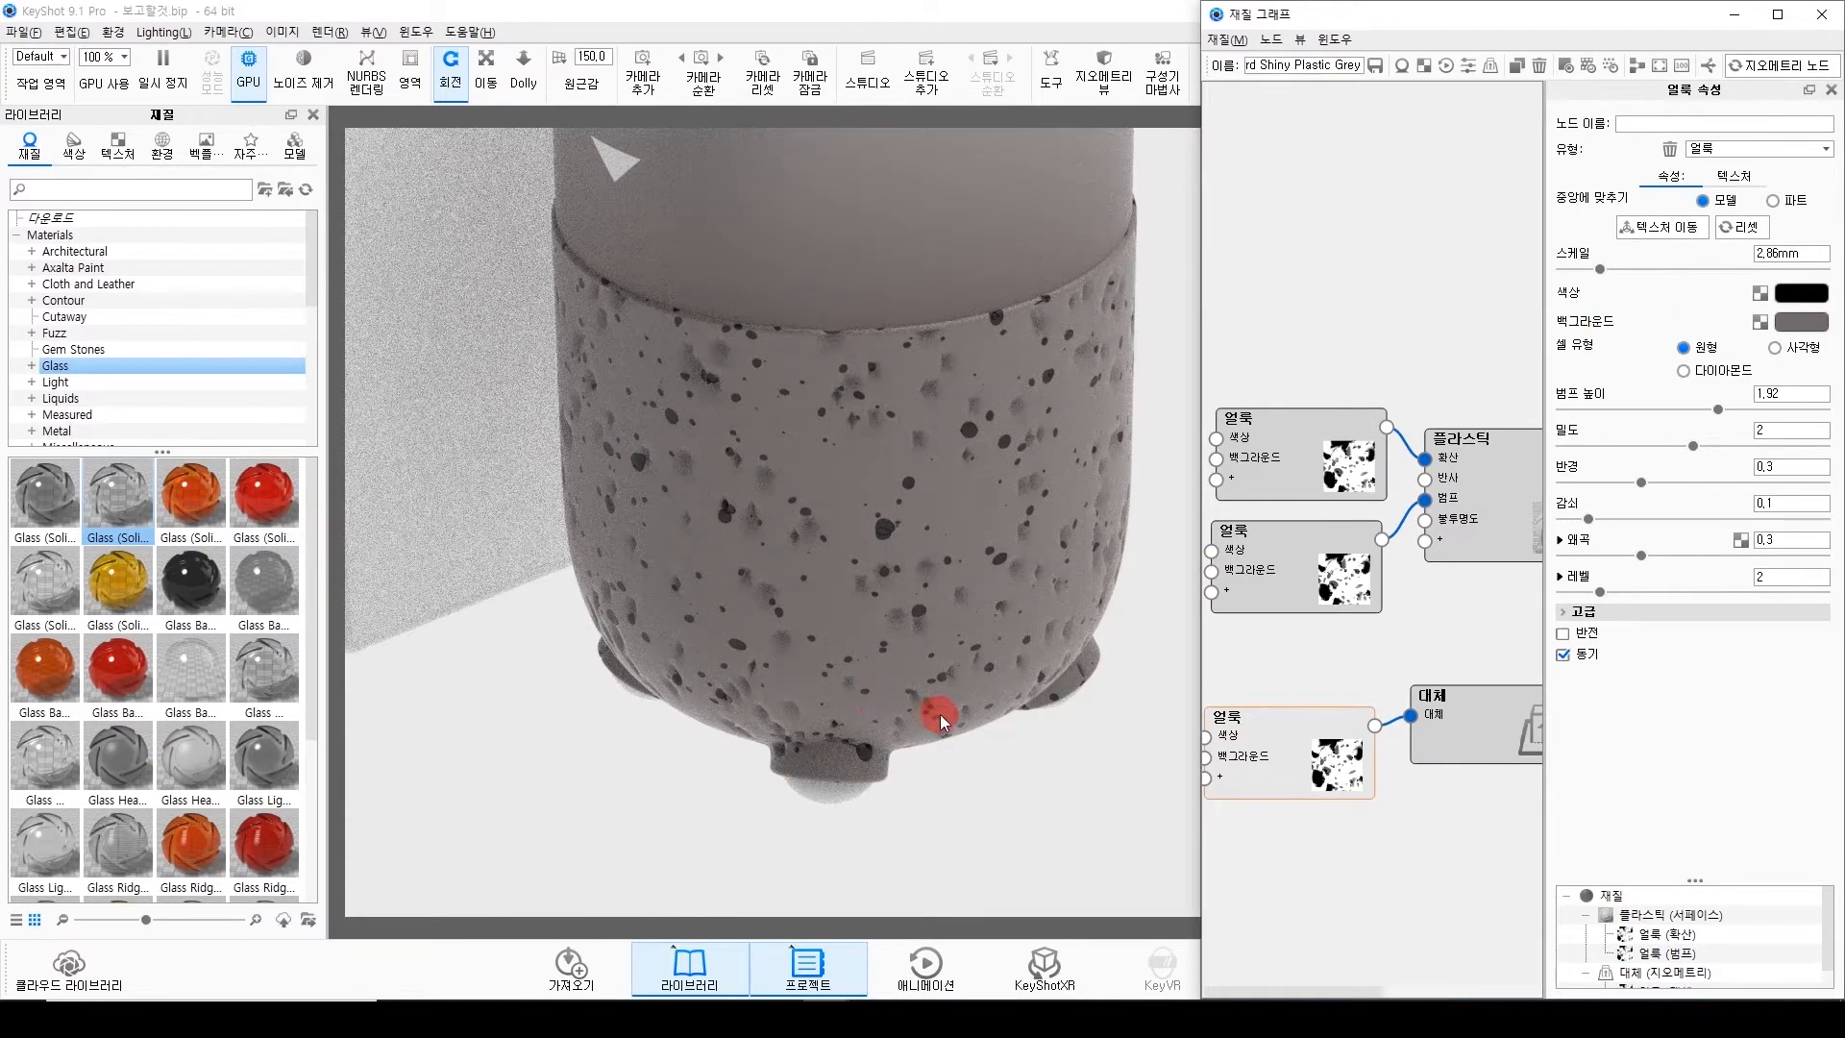
pyautogui.moveTo(923, 626); pyautogui.dragTo(938, 568)
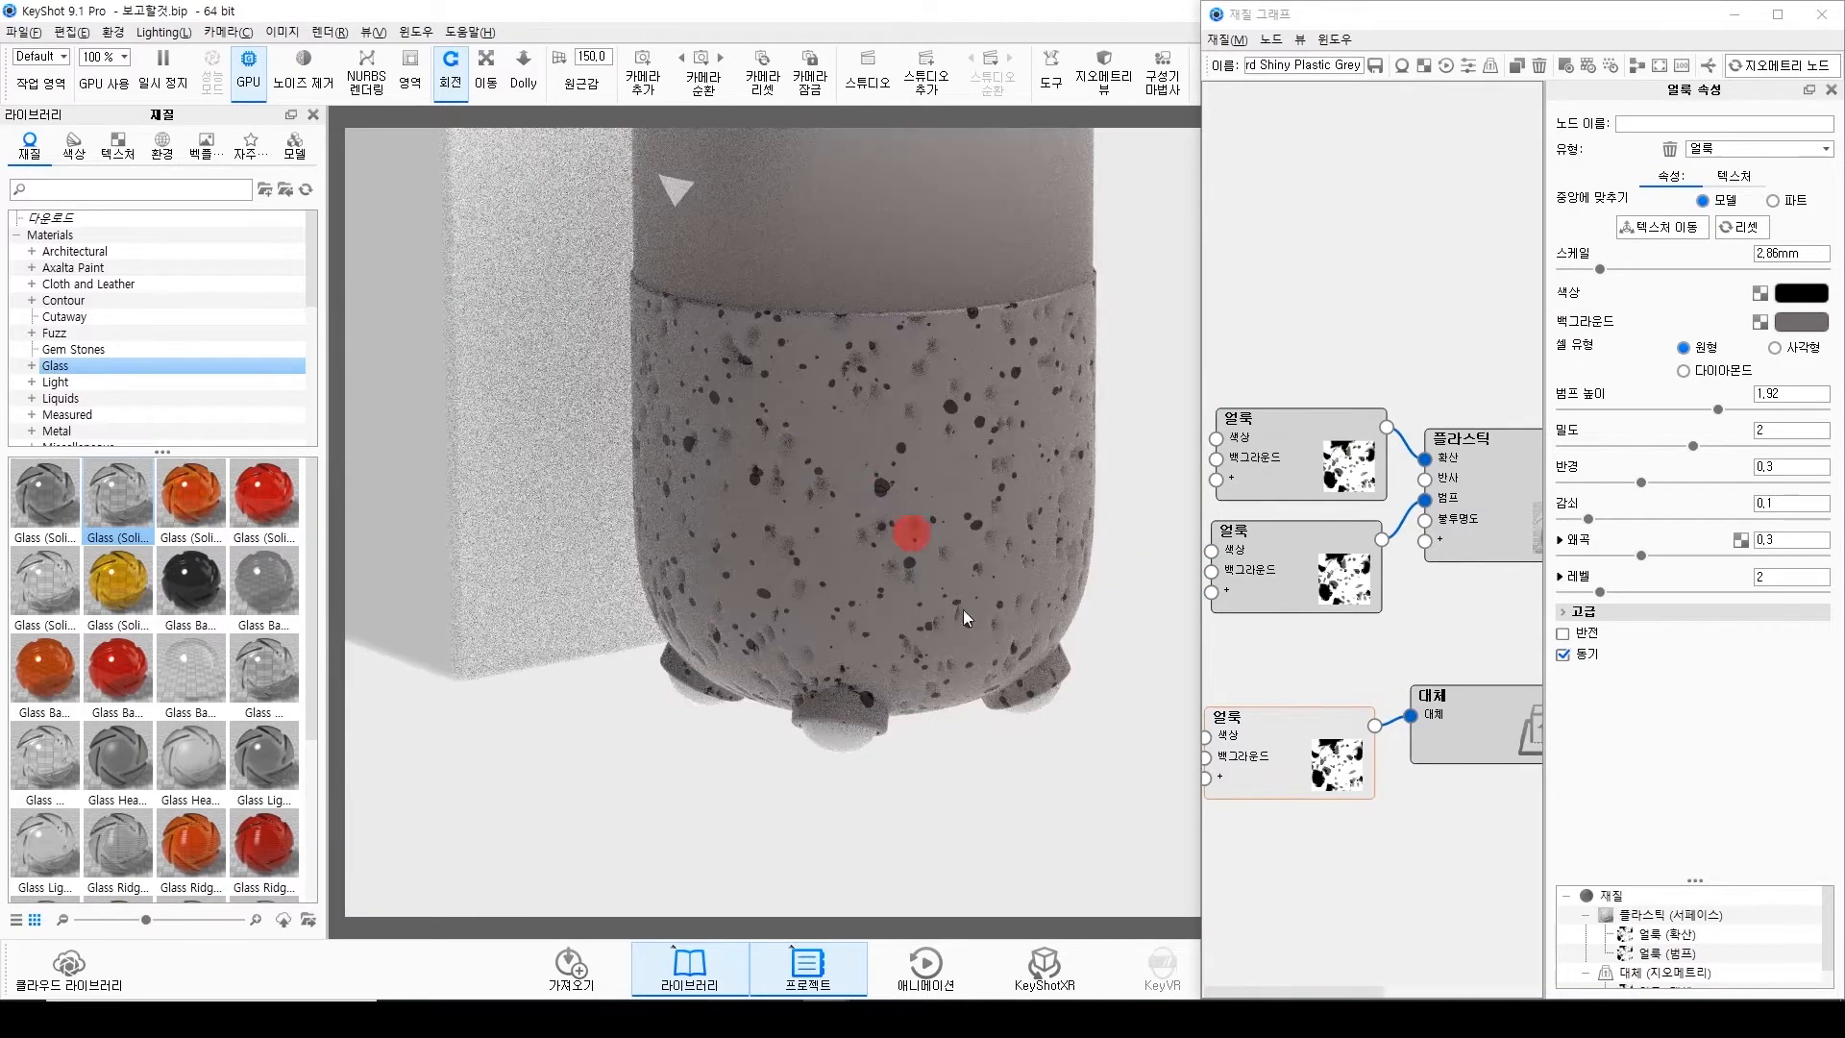
# Undo the scale and bump height changes on the displacement's Spots node and execute the geometry nodes.
pyautogui.click(1290, 860)
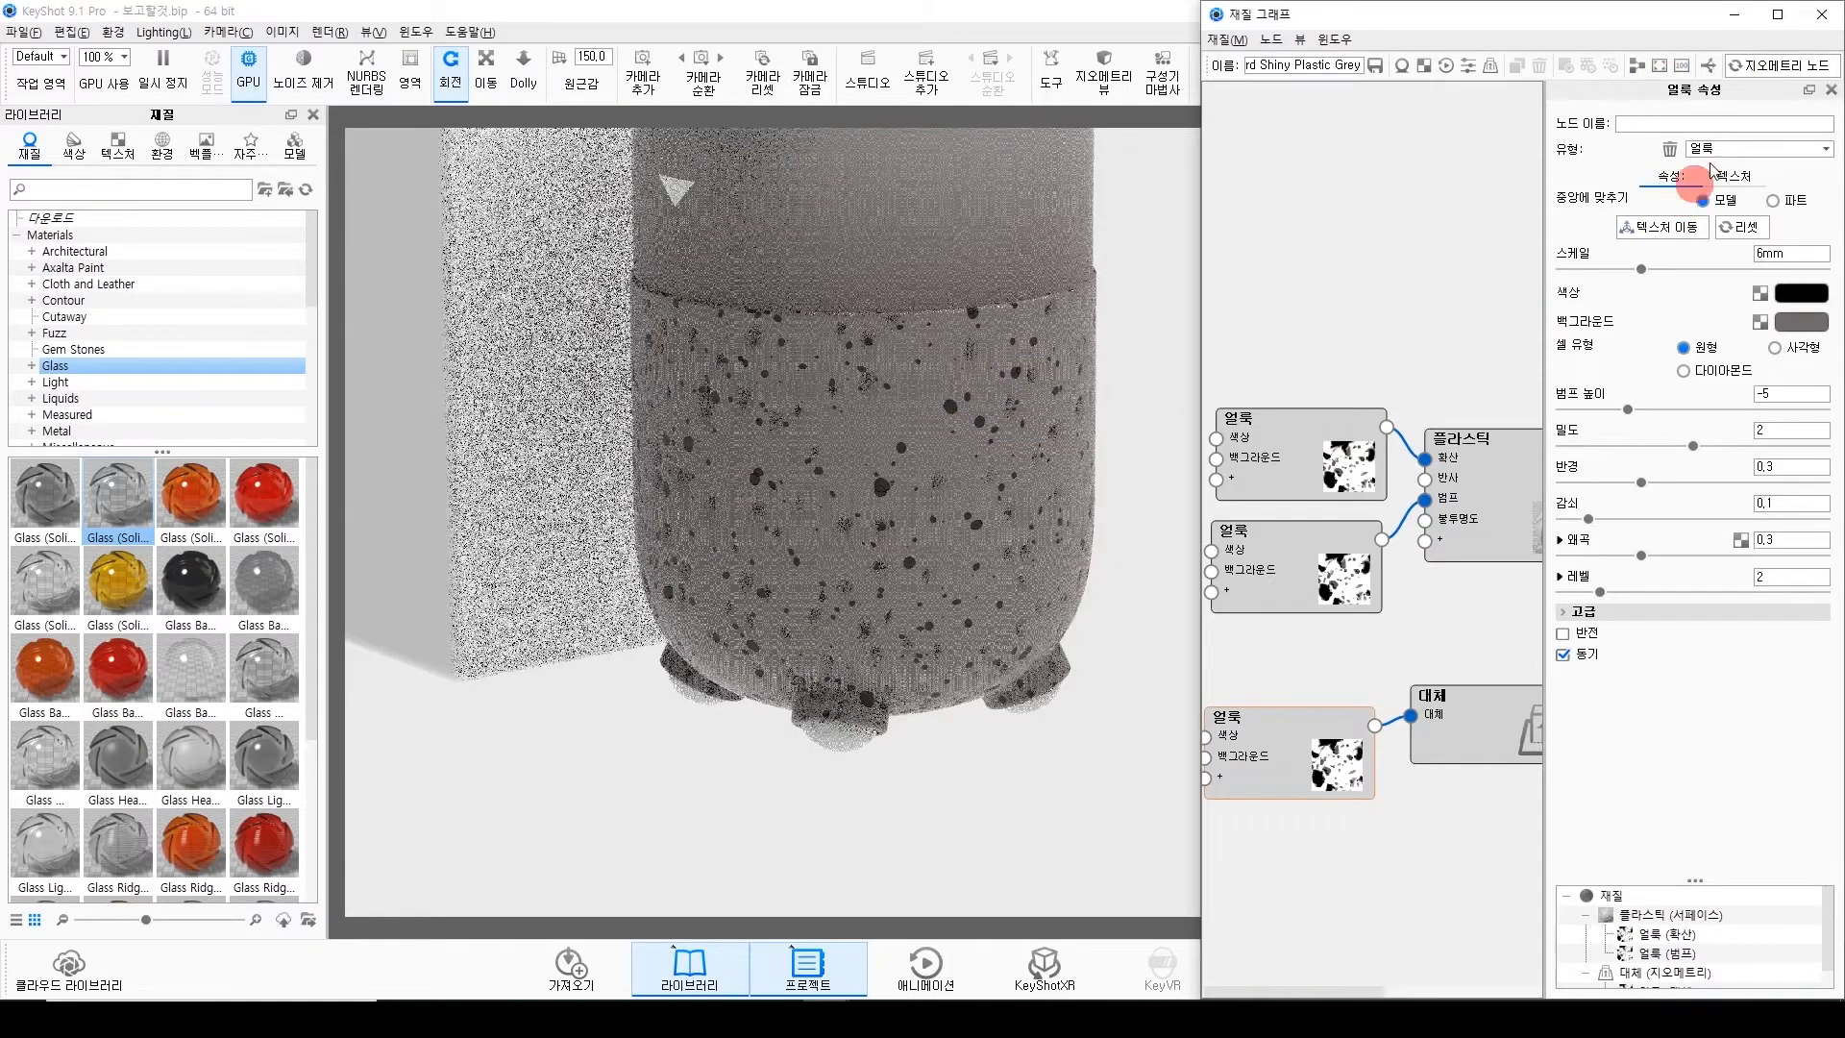
pyautogui.click(1818, 69)
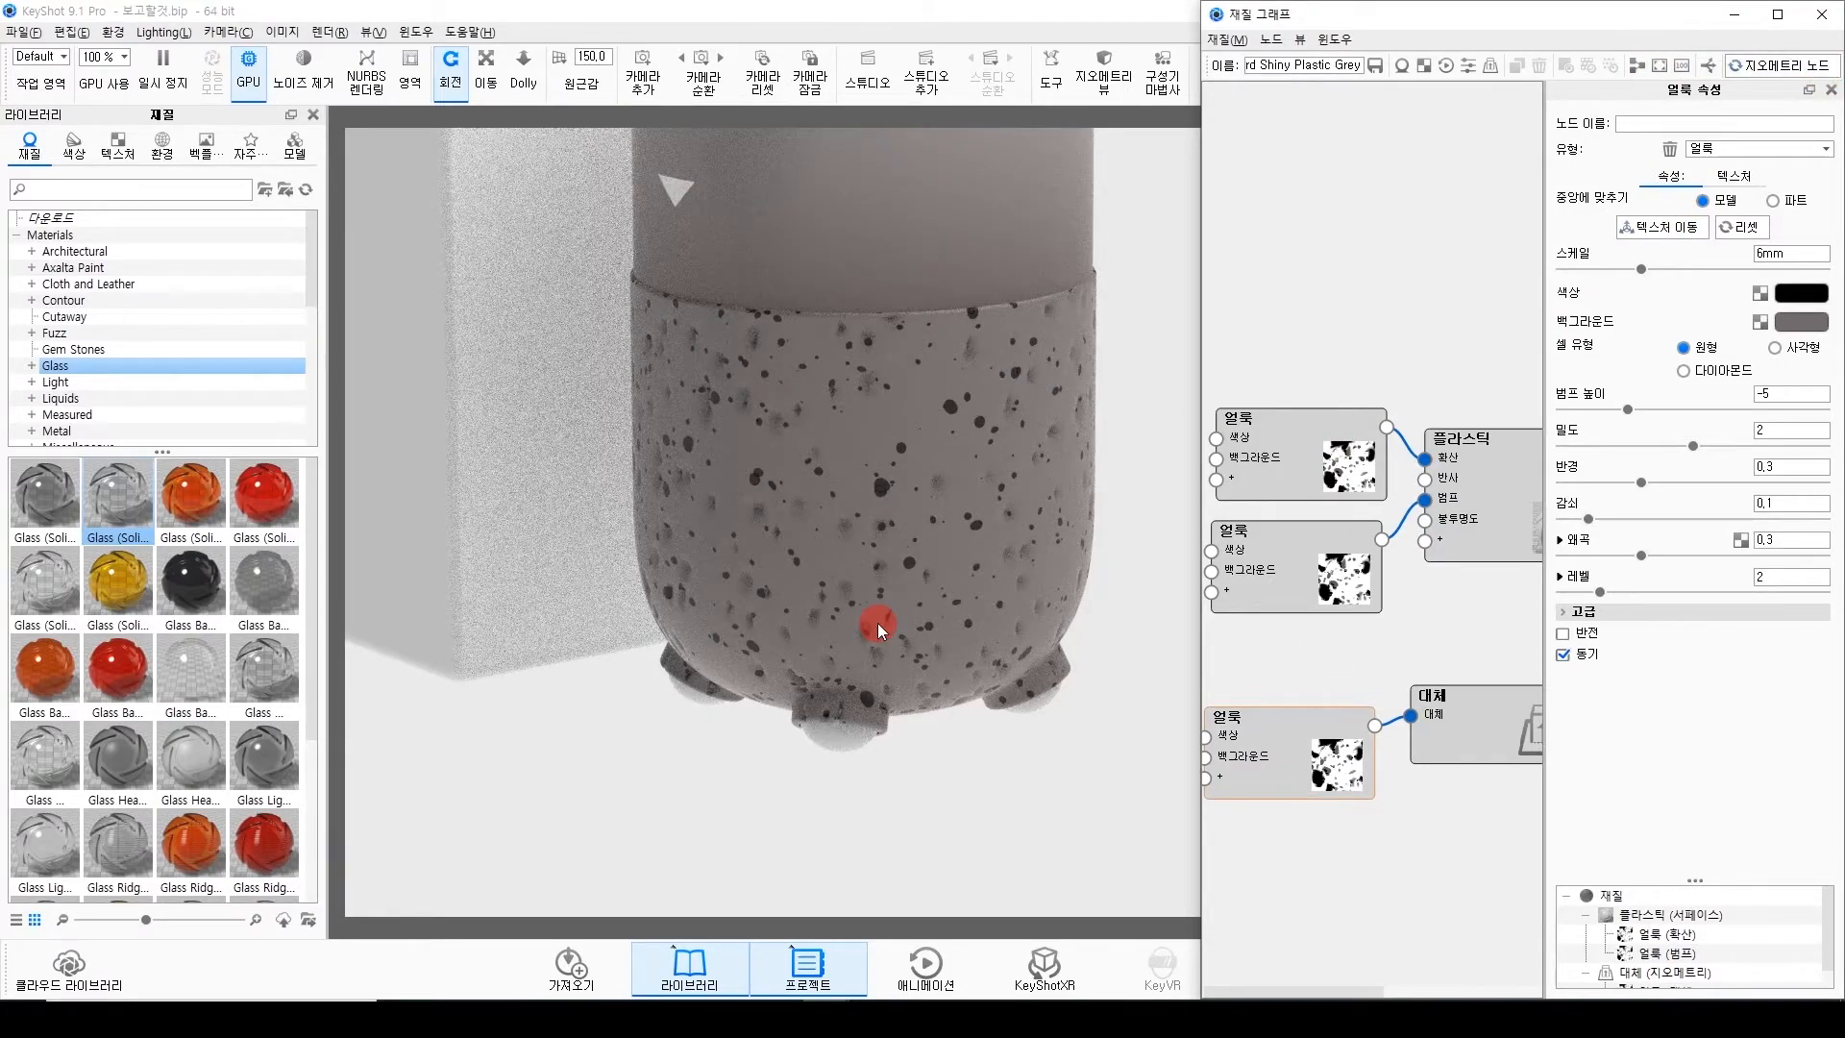
pyautogui.scroll(5, 877, 622)
pyautogui.click(1286, 768)
pyautogui.moveTo(865, 586); pyautogui.dragTo(931, 505)
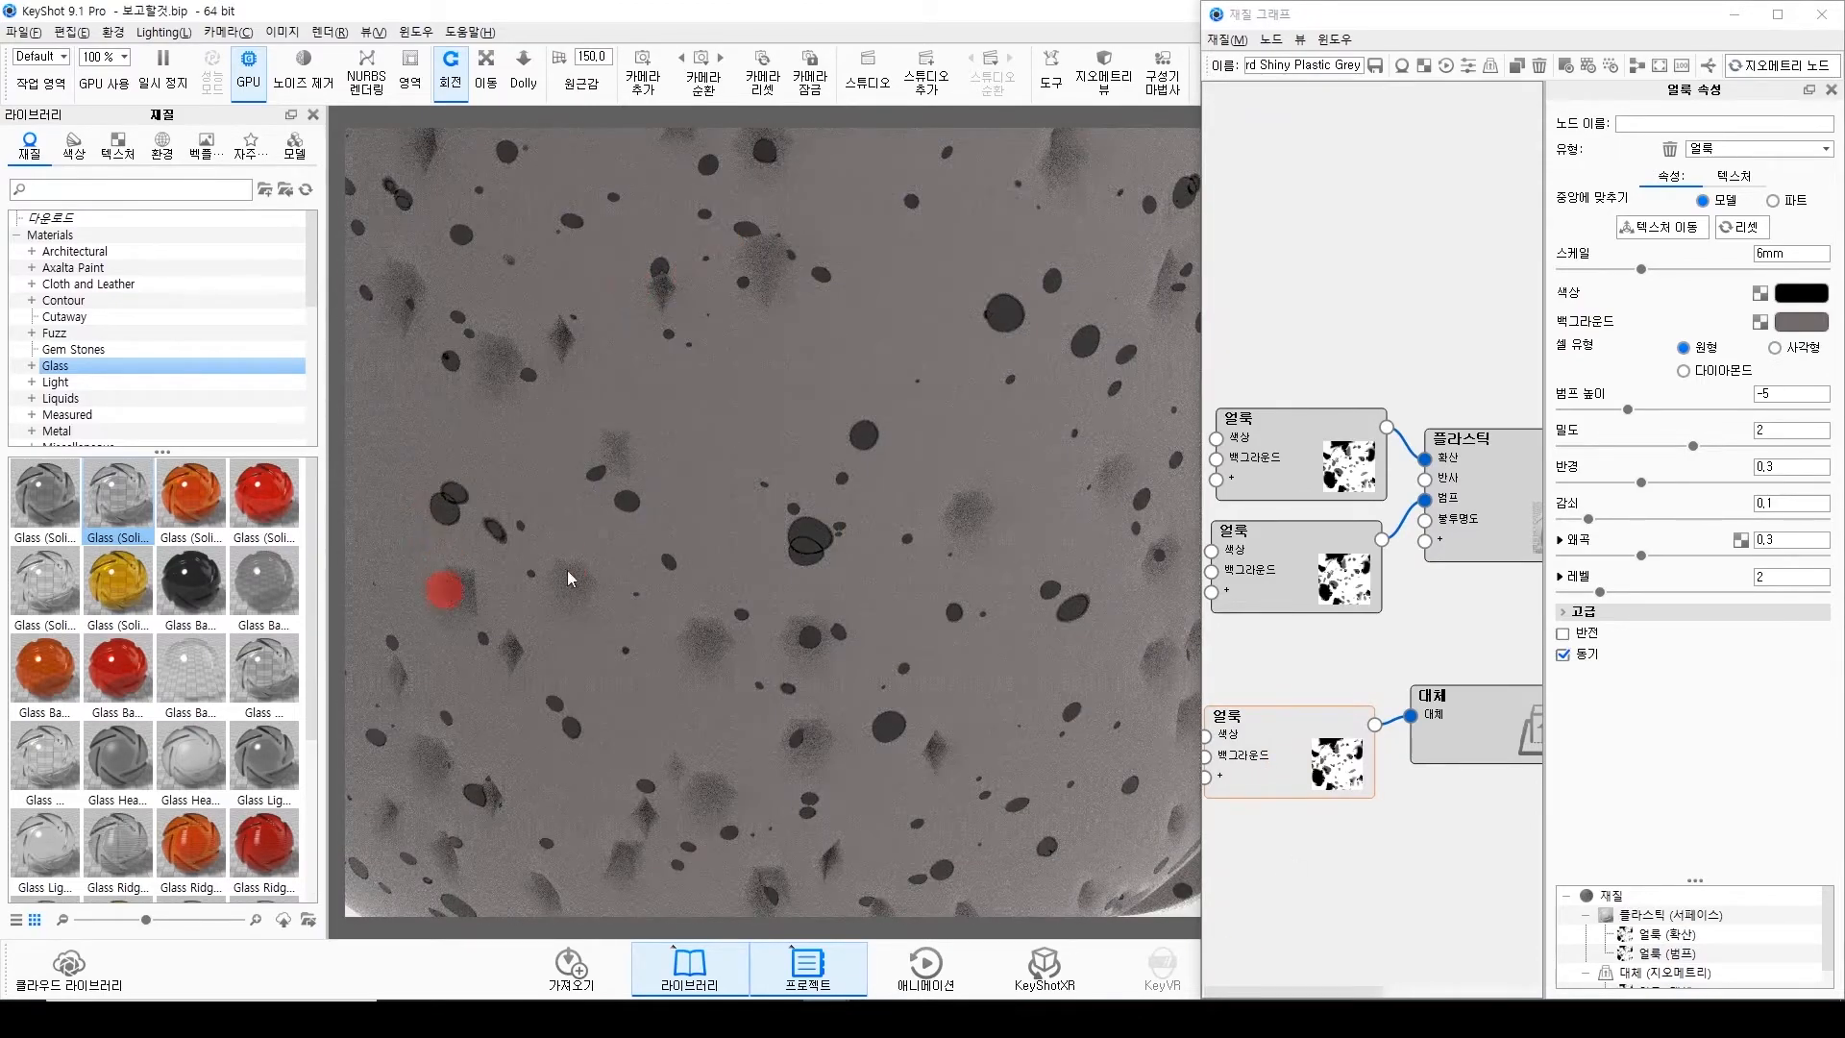
pyautogui.click(1311, 579)
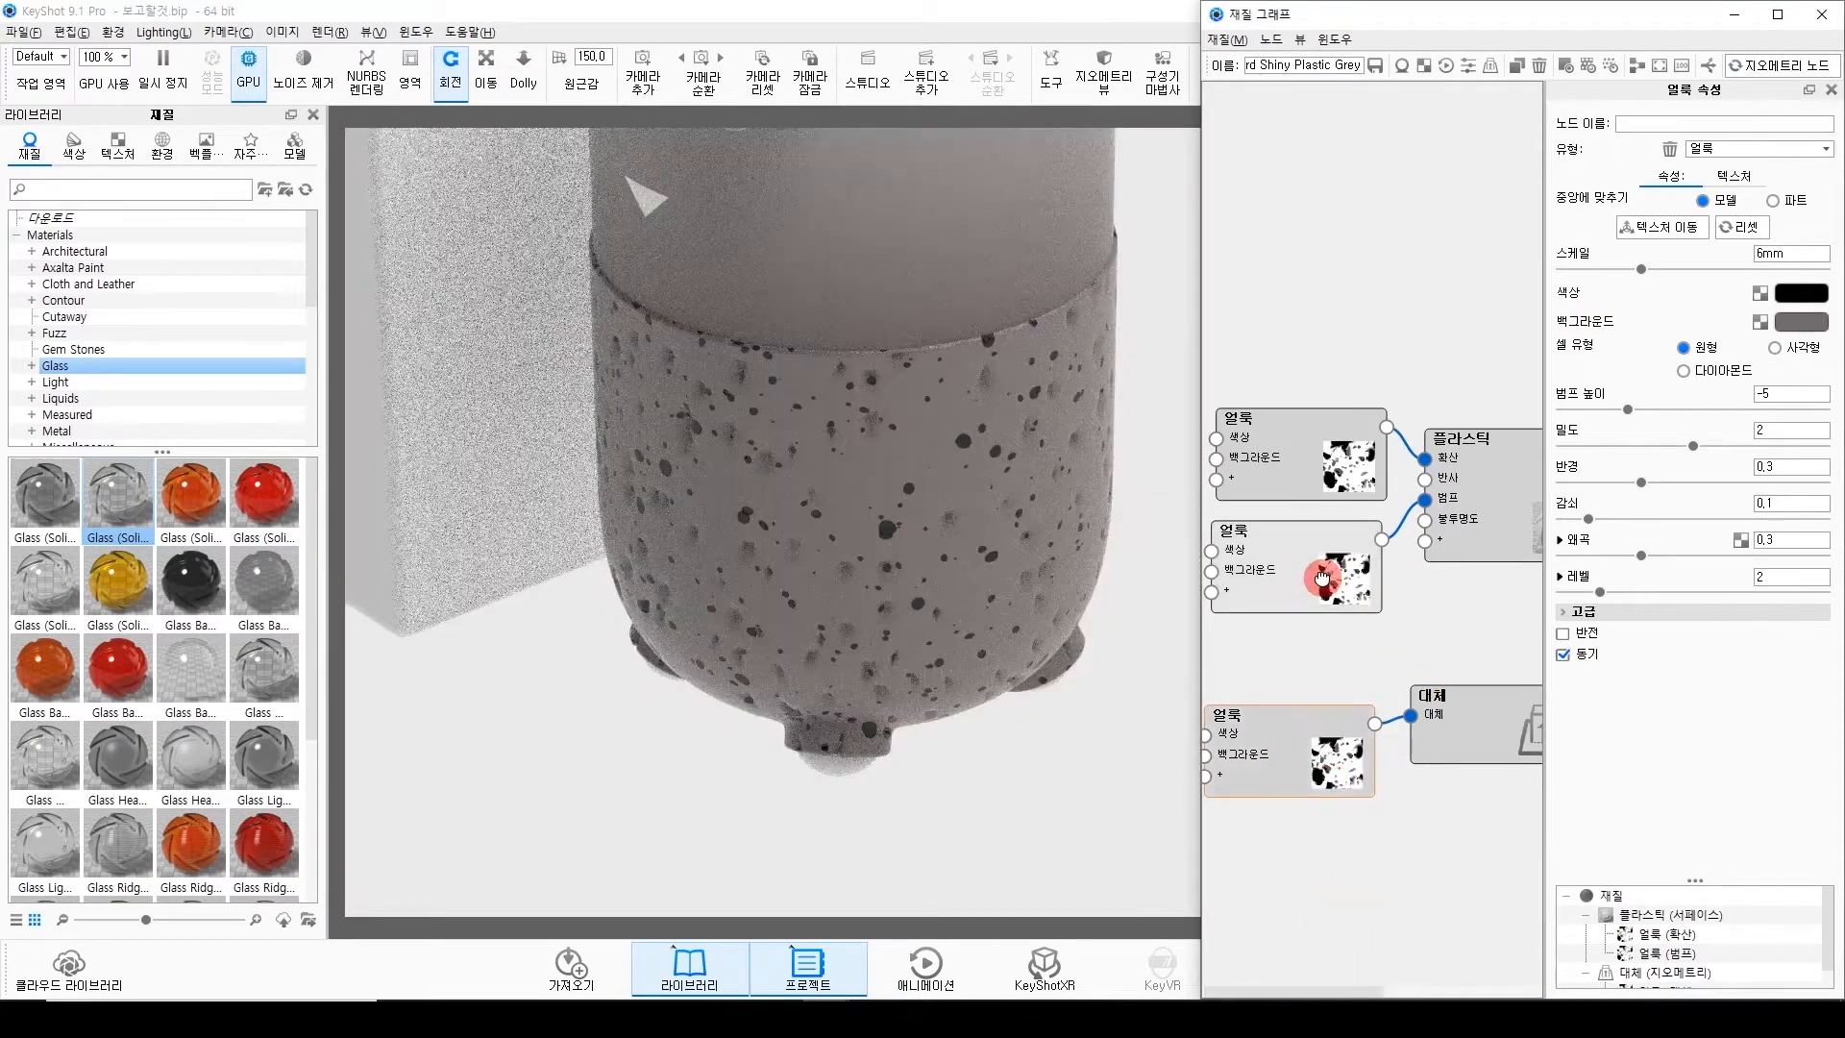
pyautogui.click(1309, 774)
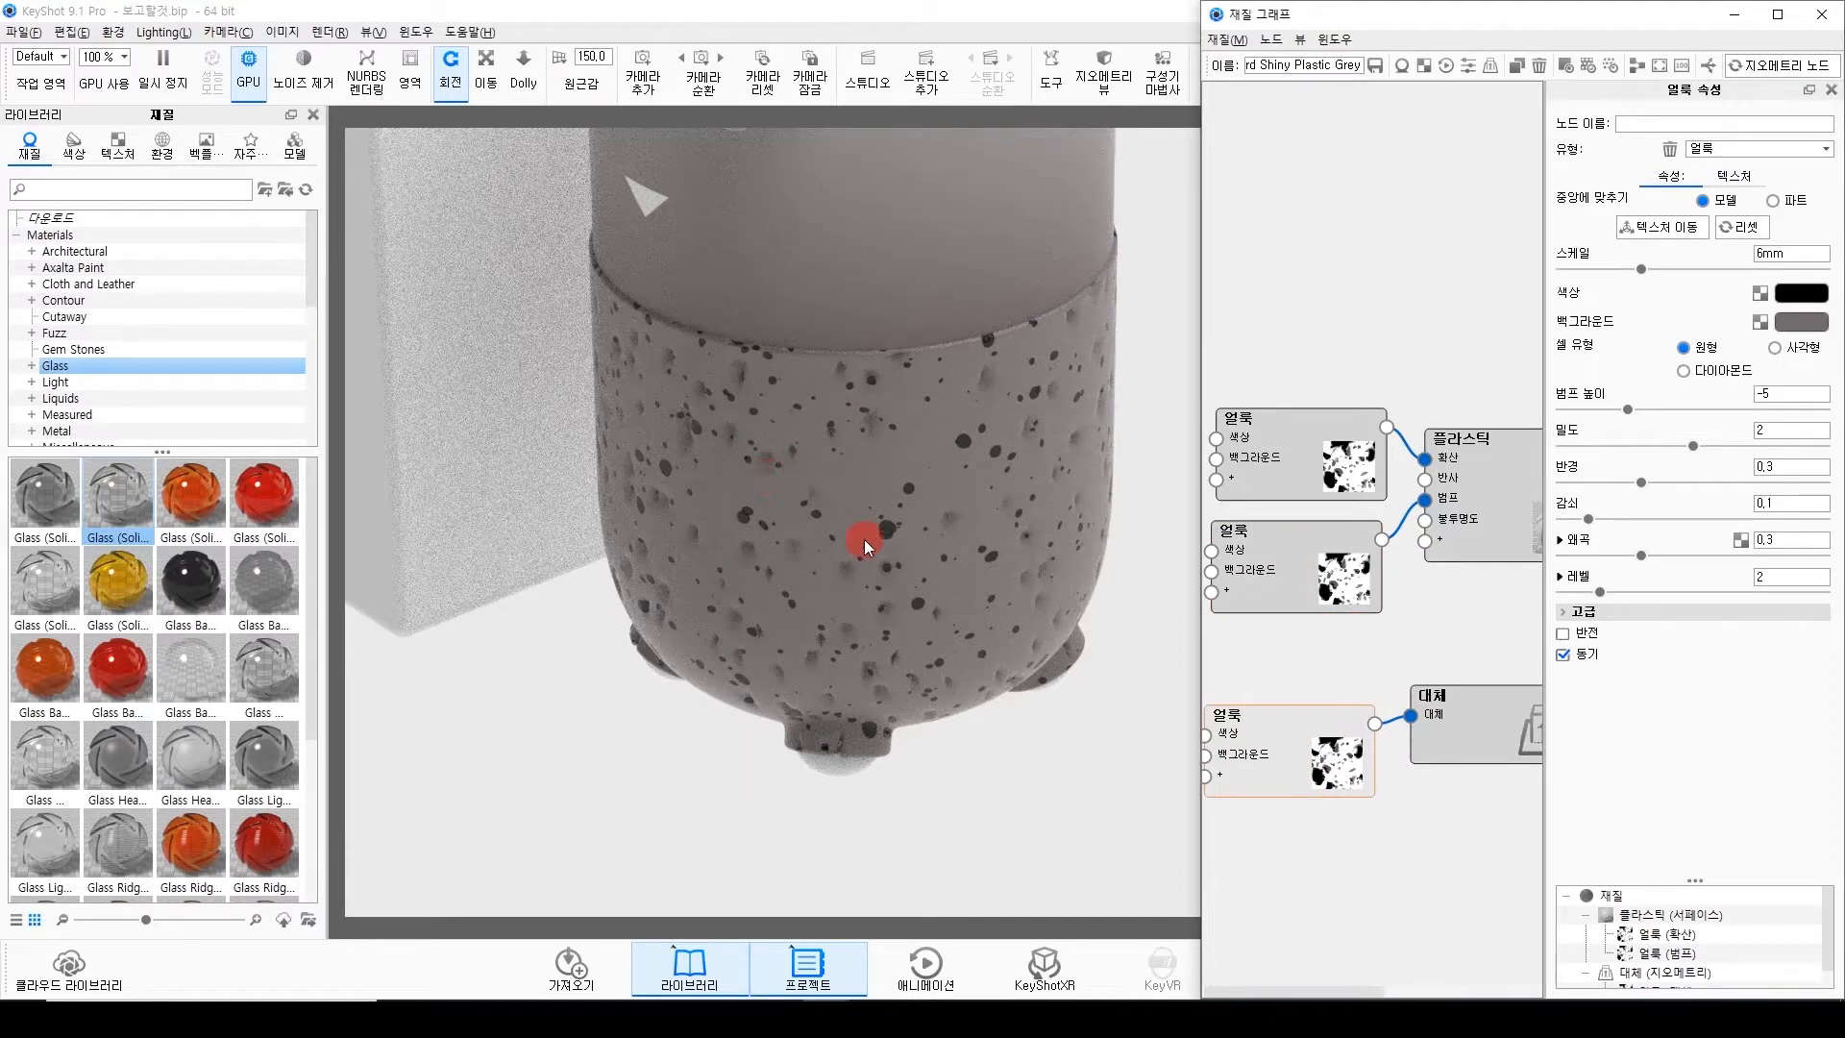
pyautogui.click(1485, 735)
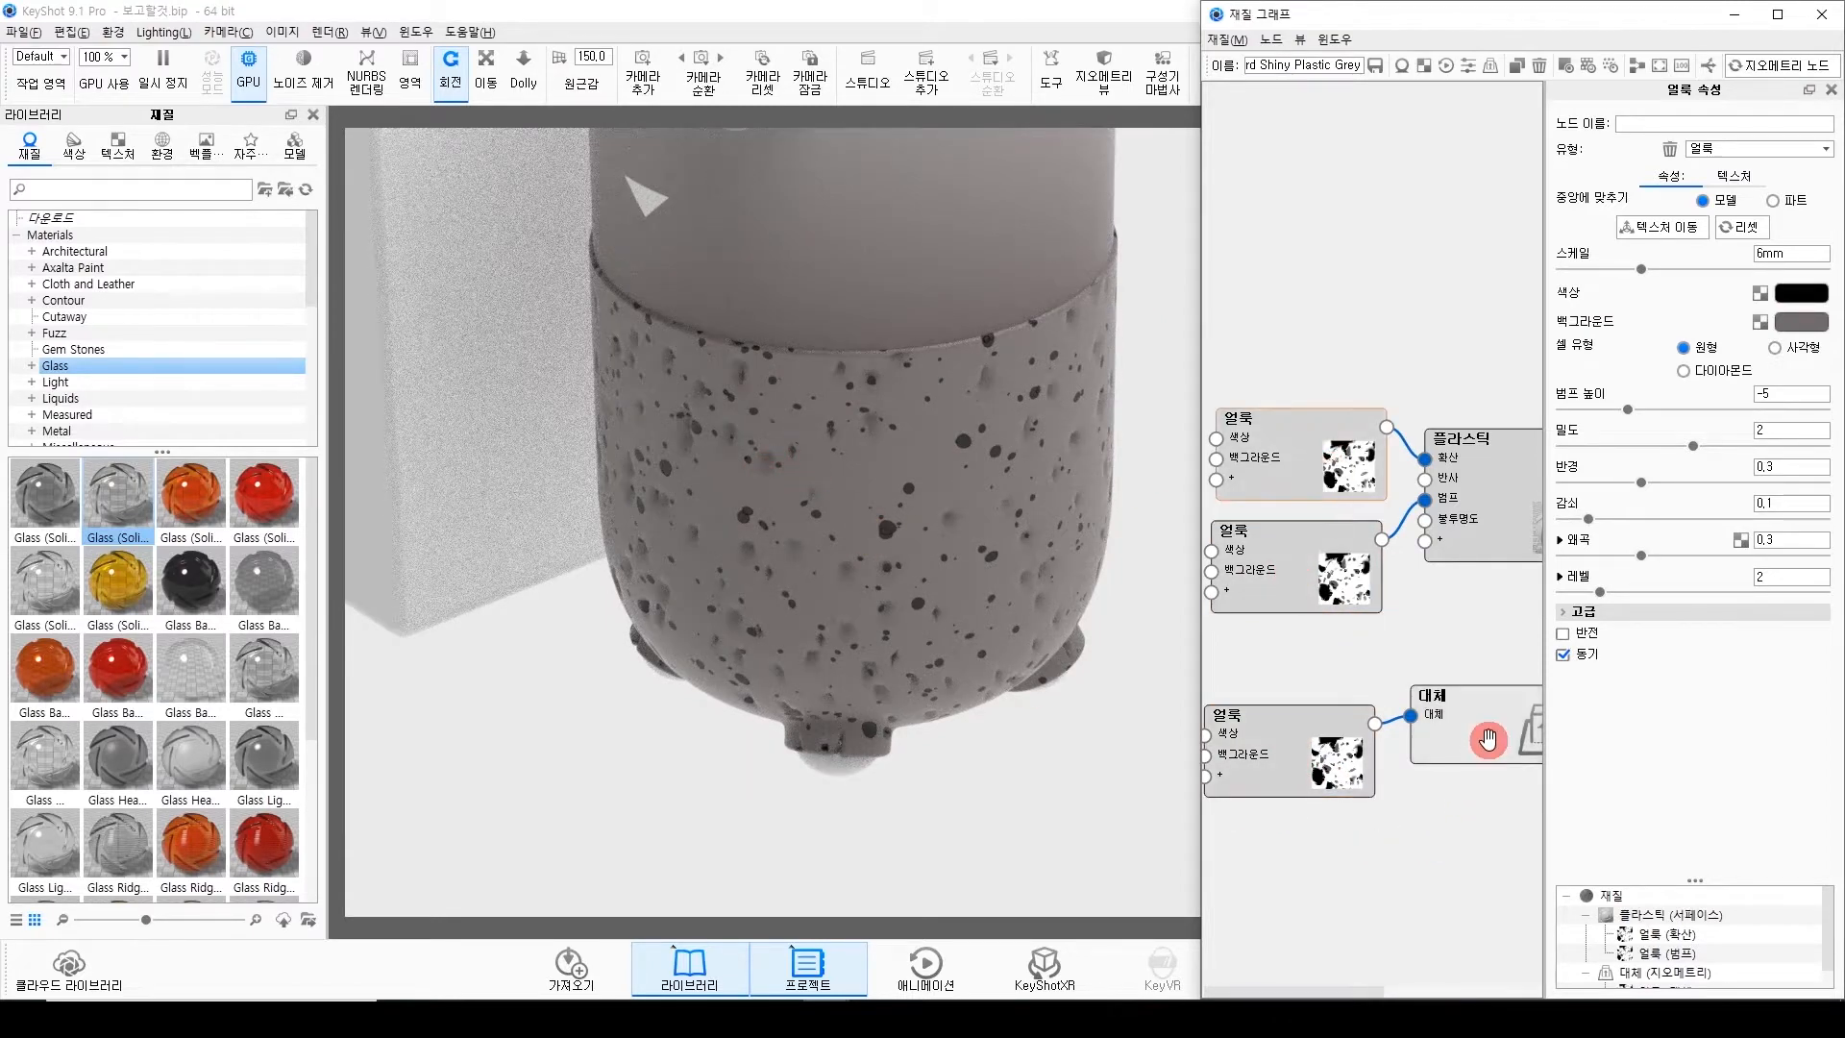
pyautogui.moveTo(1446, 873); pyautogui.dragTo(1364, 871, button='middle')
pyautogui.moveTo(870, 656); pyautogui.dragTo(871, 560)
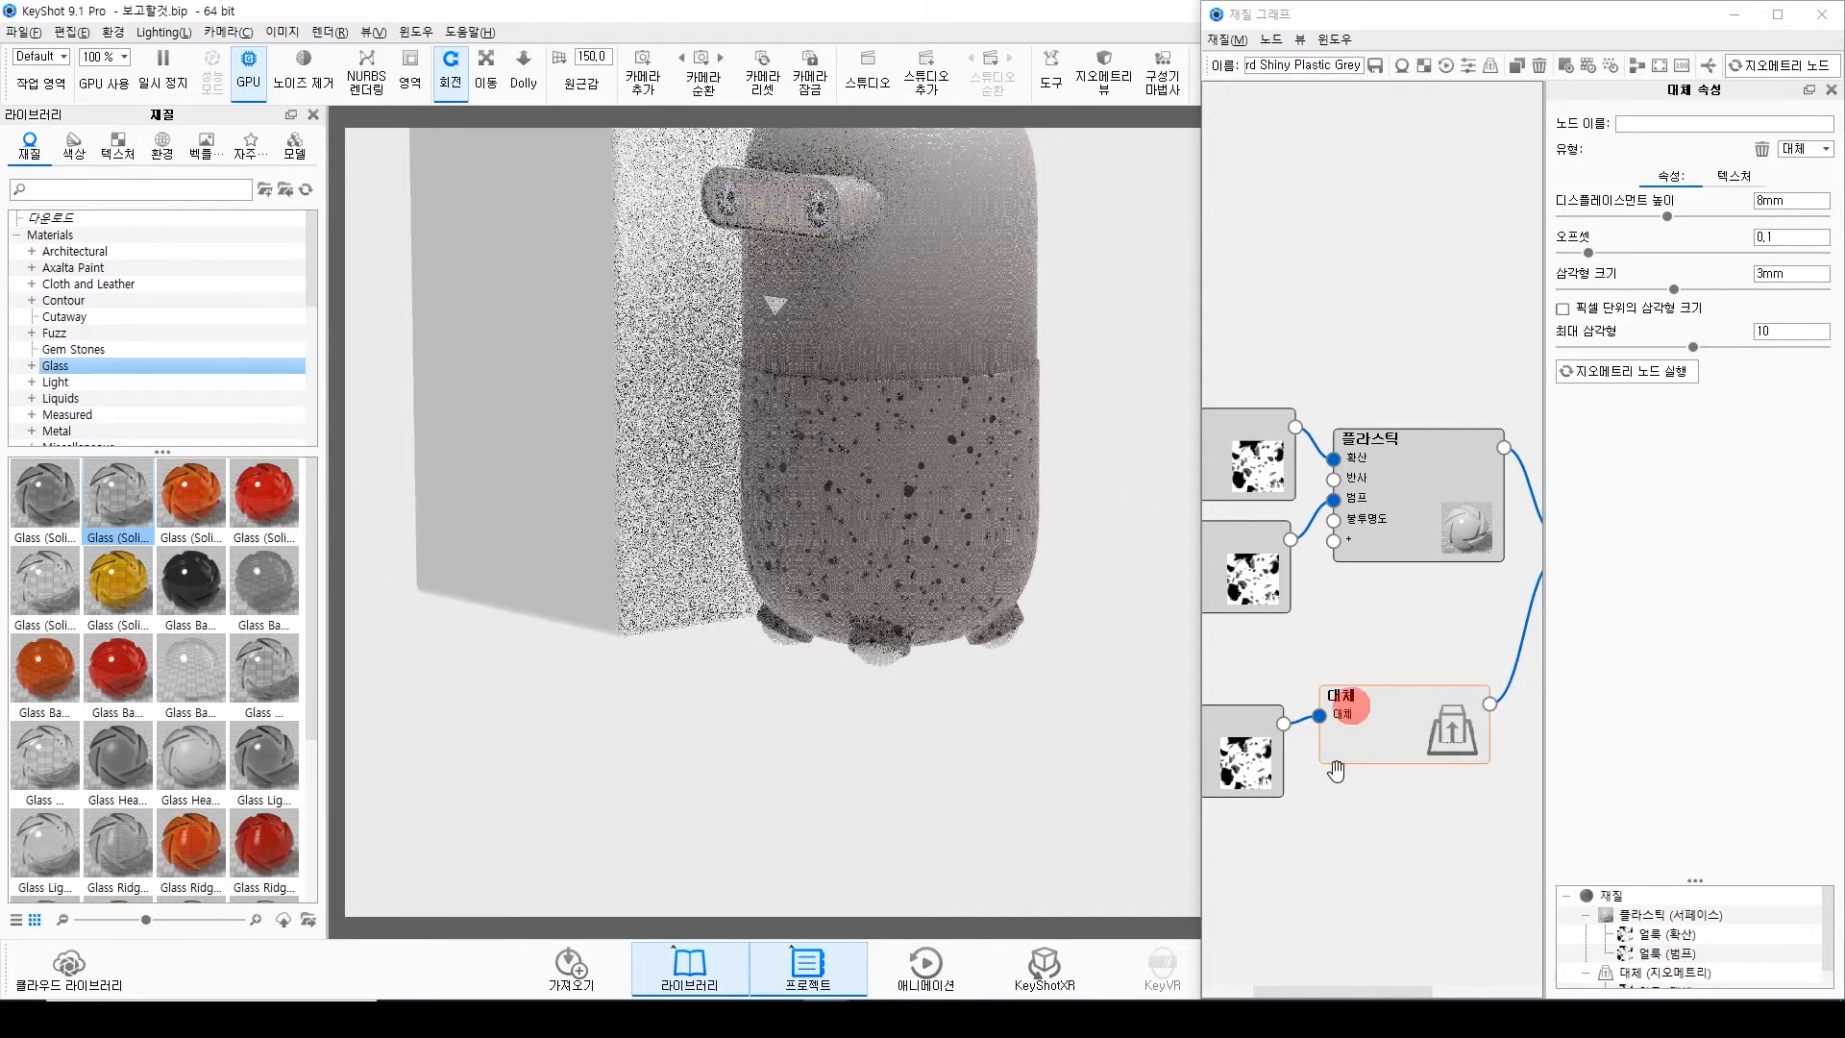
# Change the background color of the Spots node feeding the plastic's diffuse input to a darker, slightly reddish grey.
pyautogui.click(1310, 413)
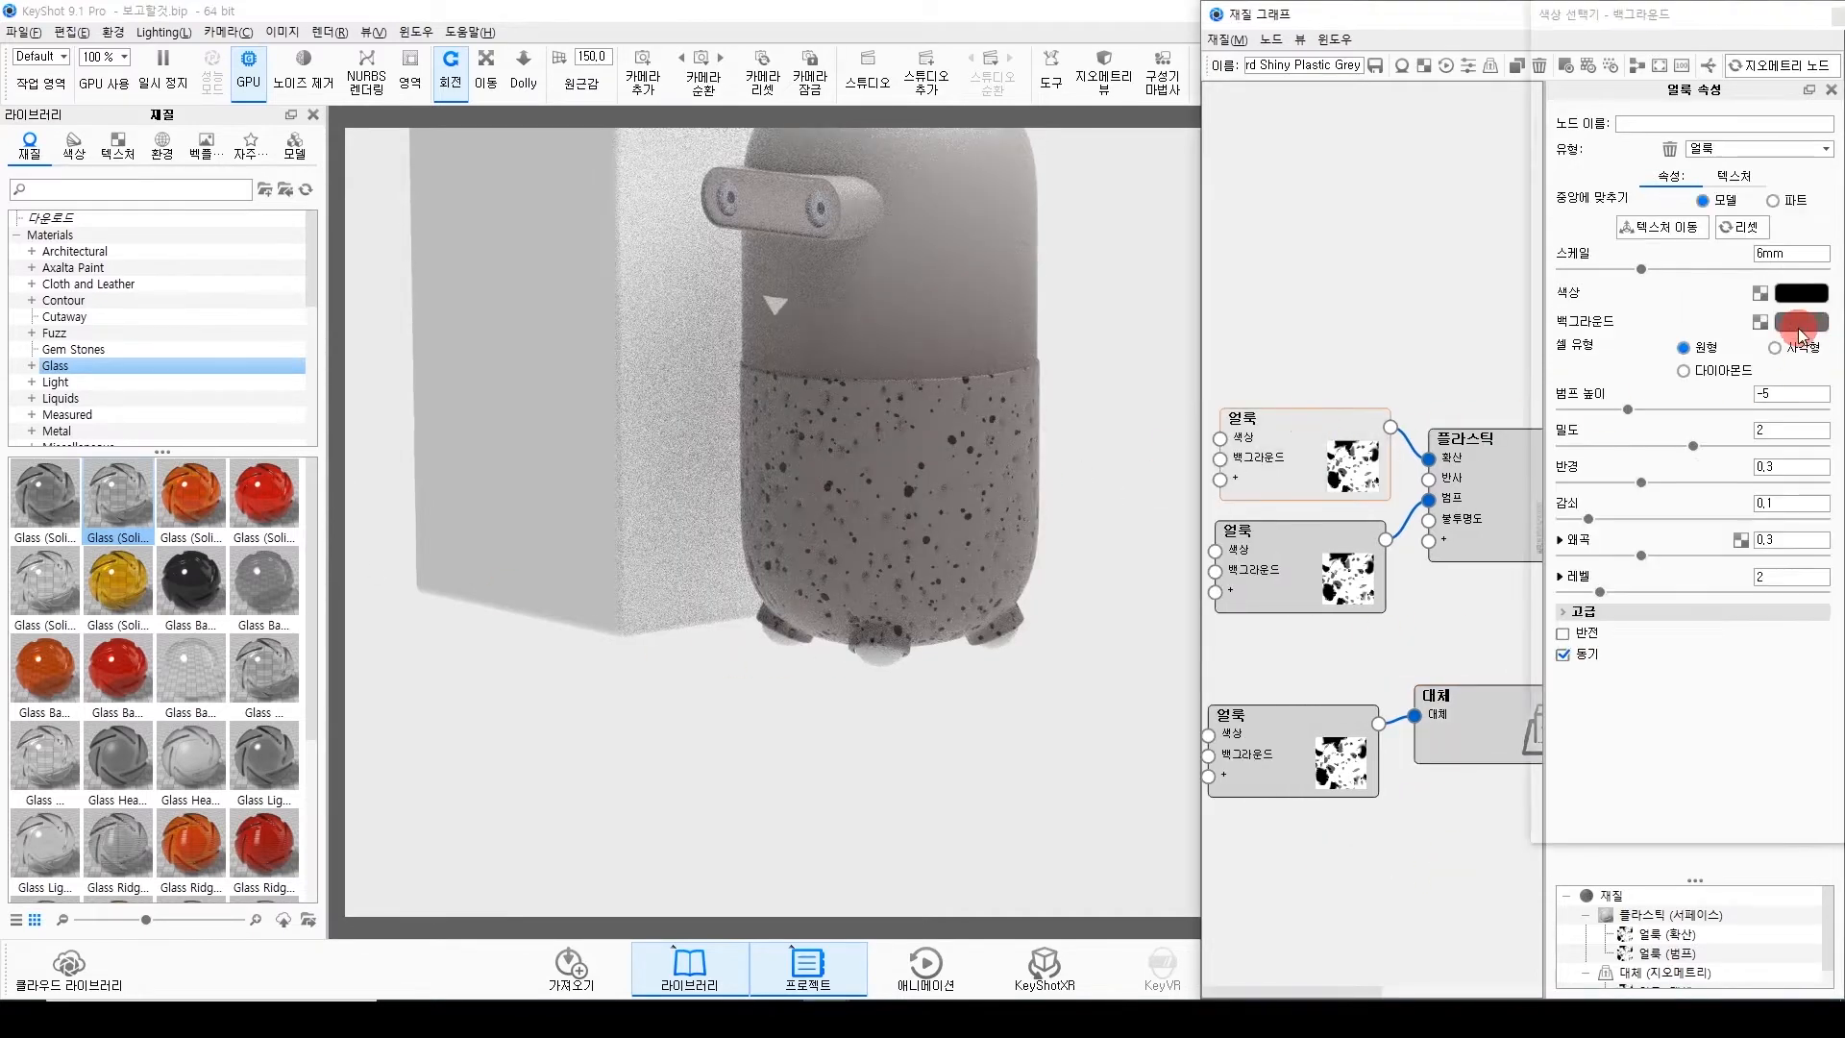
pyautogui.click(1800, 322)
pyautogui.click(1571, 299)
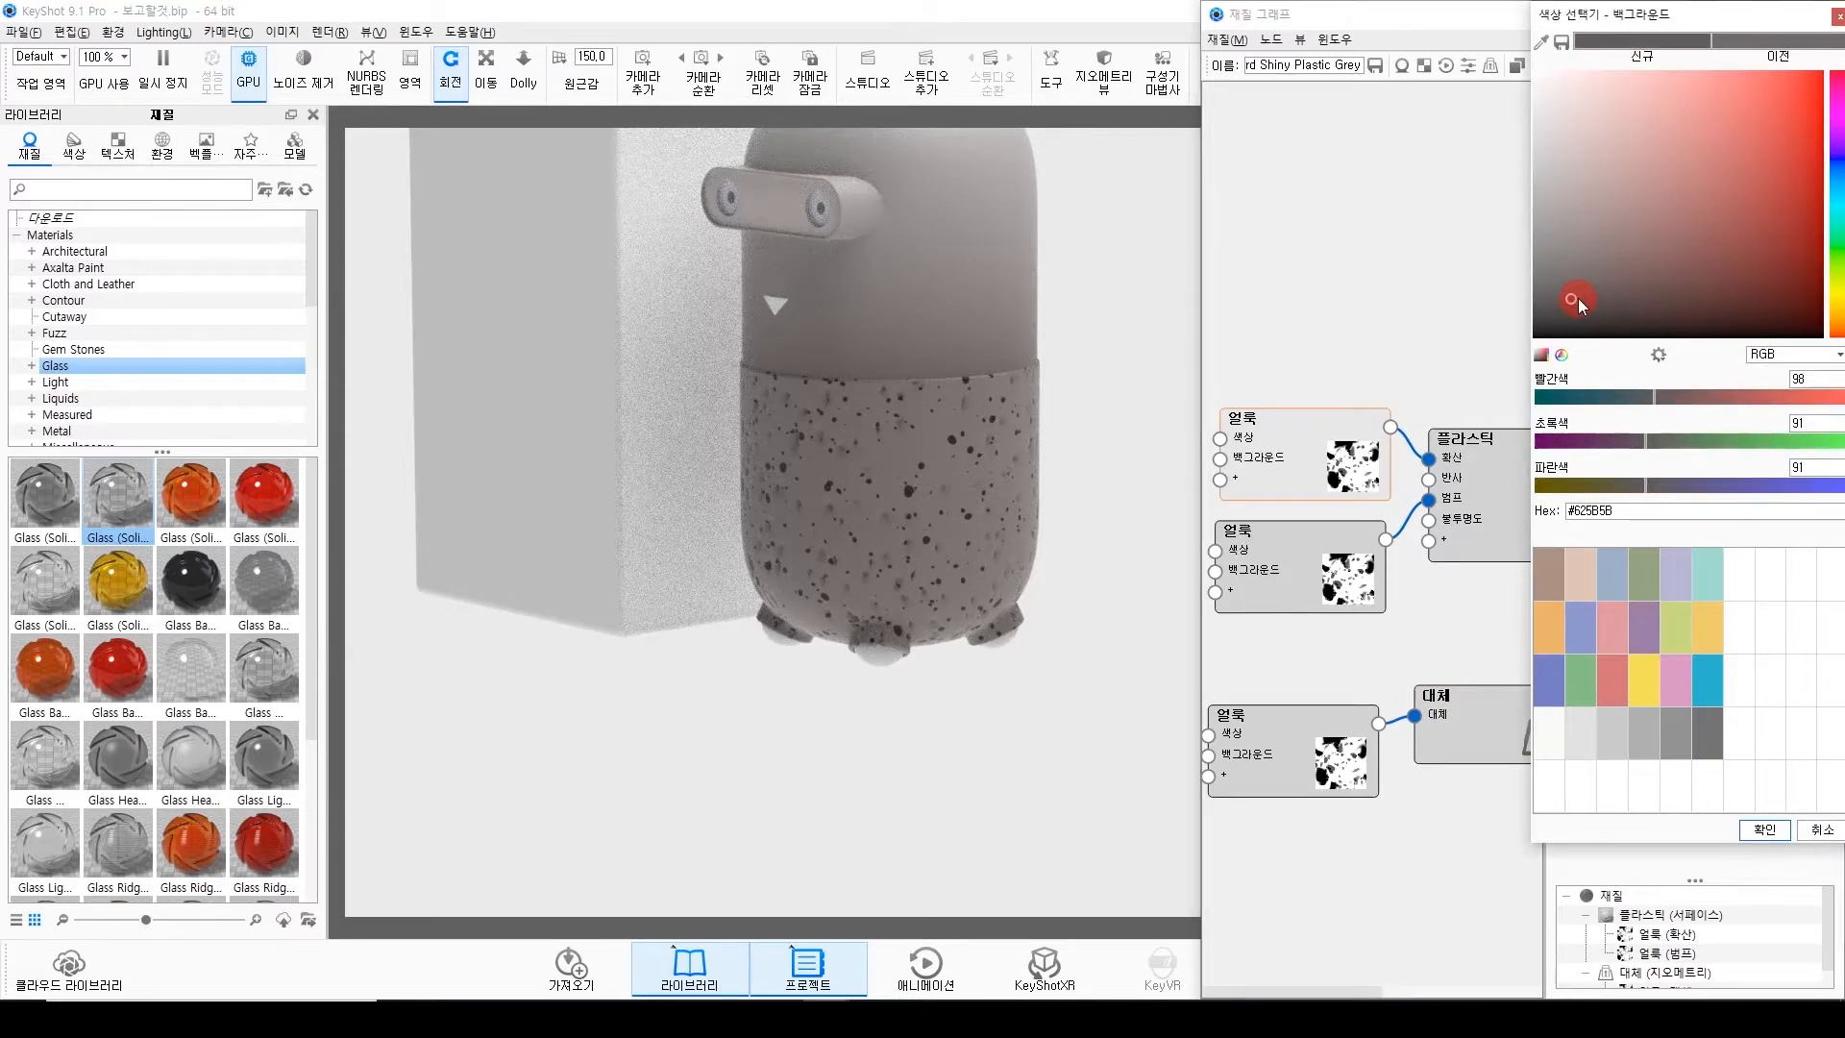
pyautogui.moveTo(1578, 298); pyautogui.dragTo(1593, 298)
pyautogui.click(1765, 829)
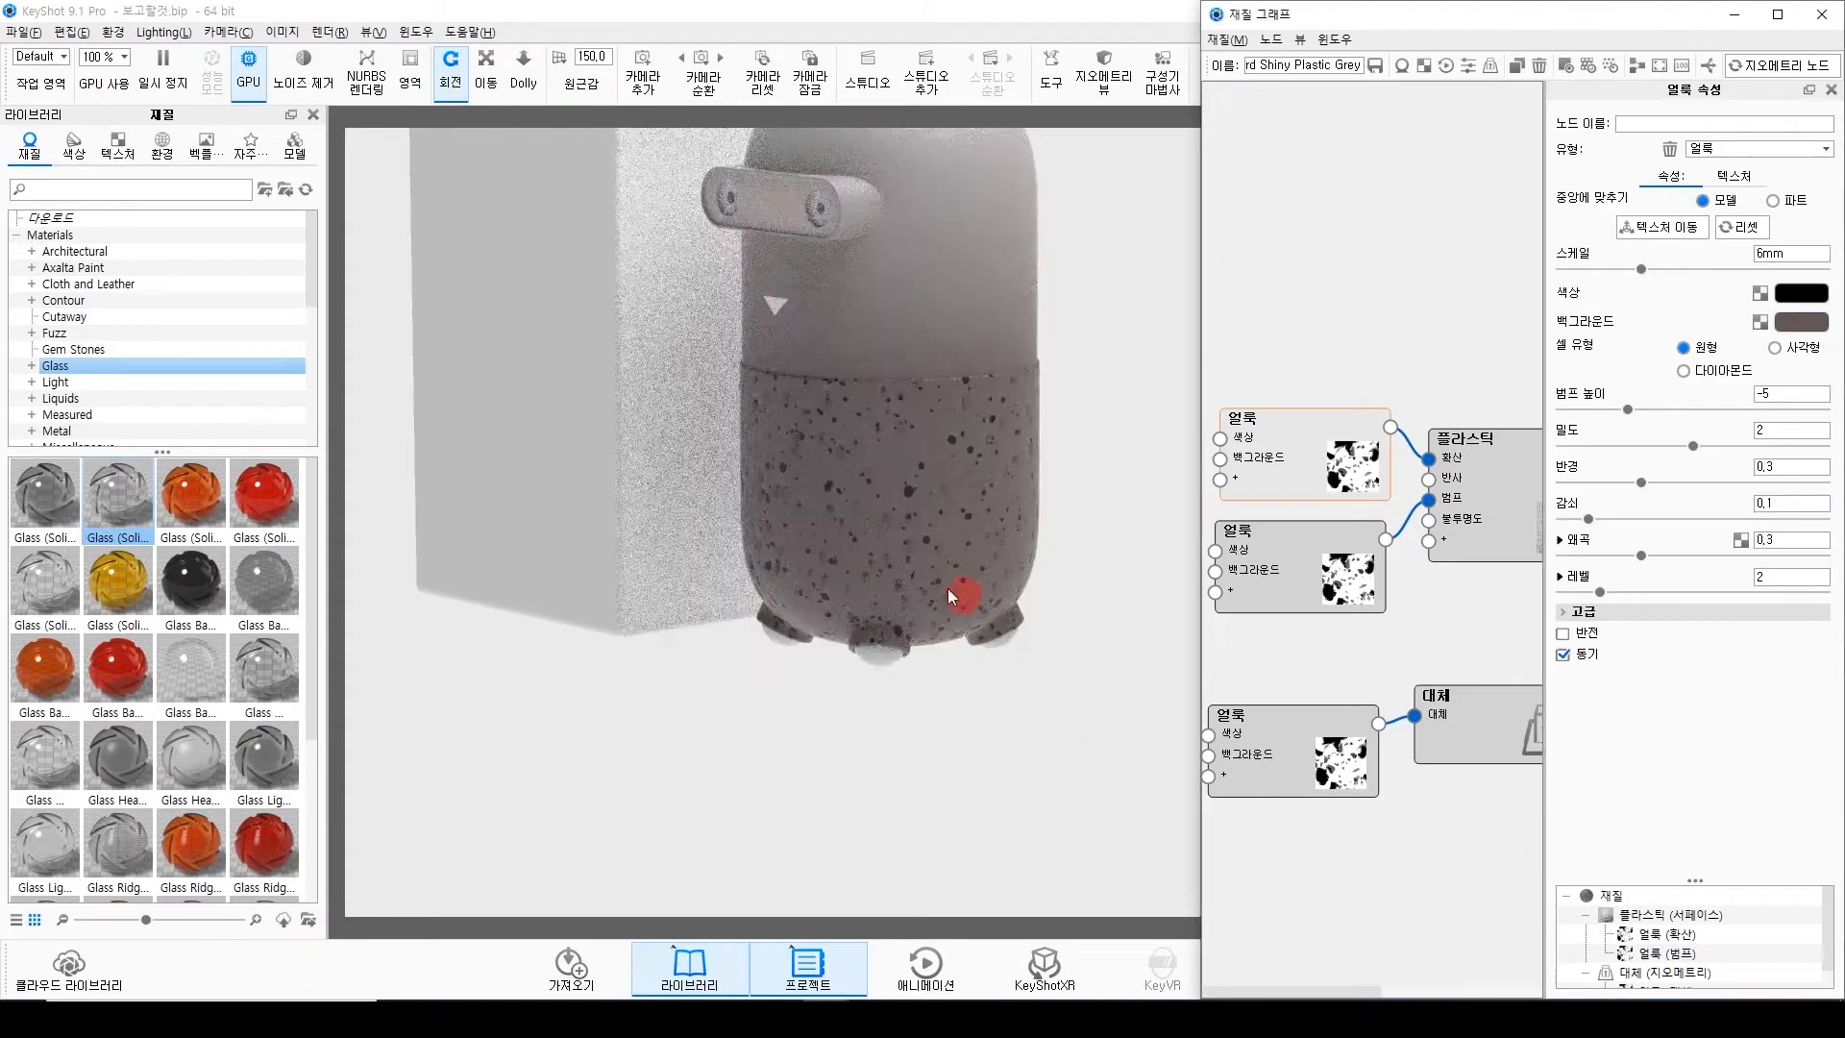
pyautogui.moveTo(929, 600)
pyautogui.mouseDown()
pyautogui.moveTo(897, 625)
pyautogui.moveTo(934, 671)
pyautogui.moveTo(961, 518)
pyautogui.mouseUp()
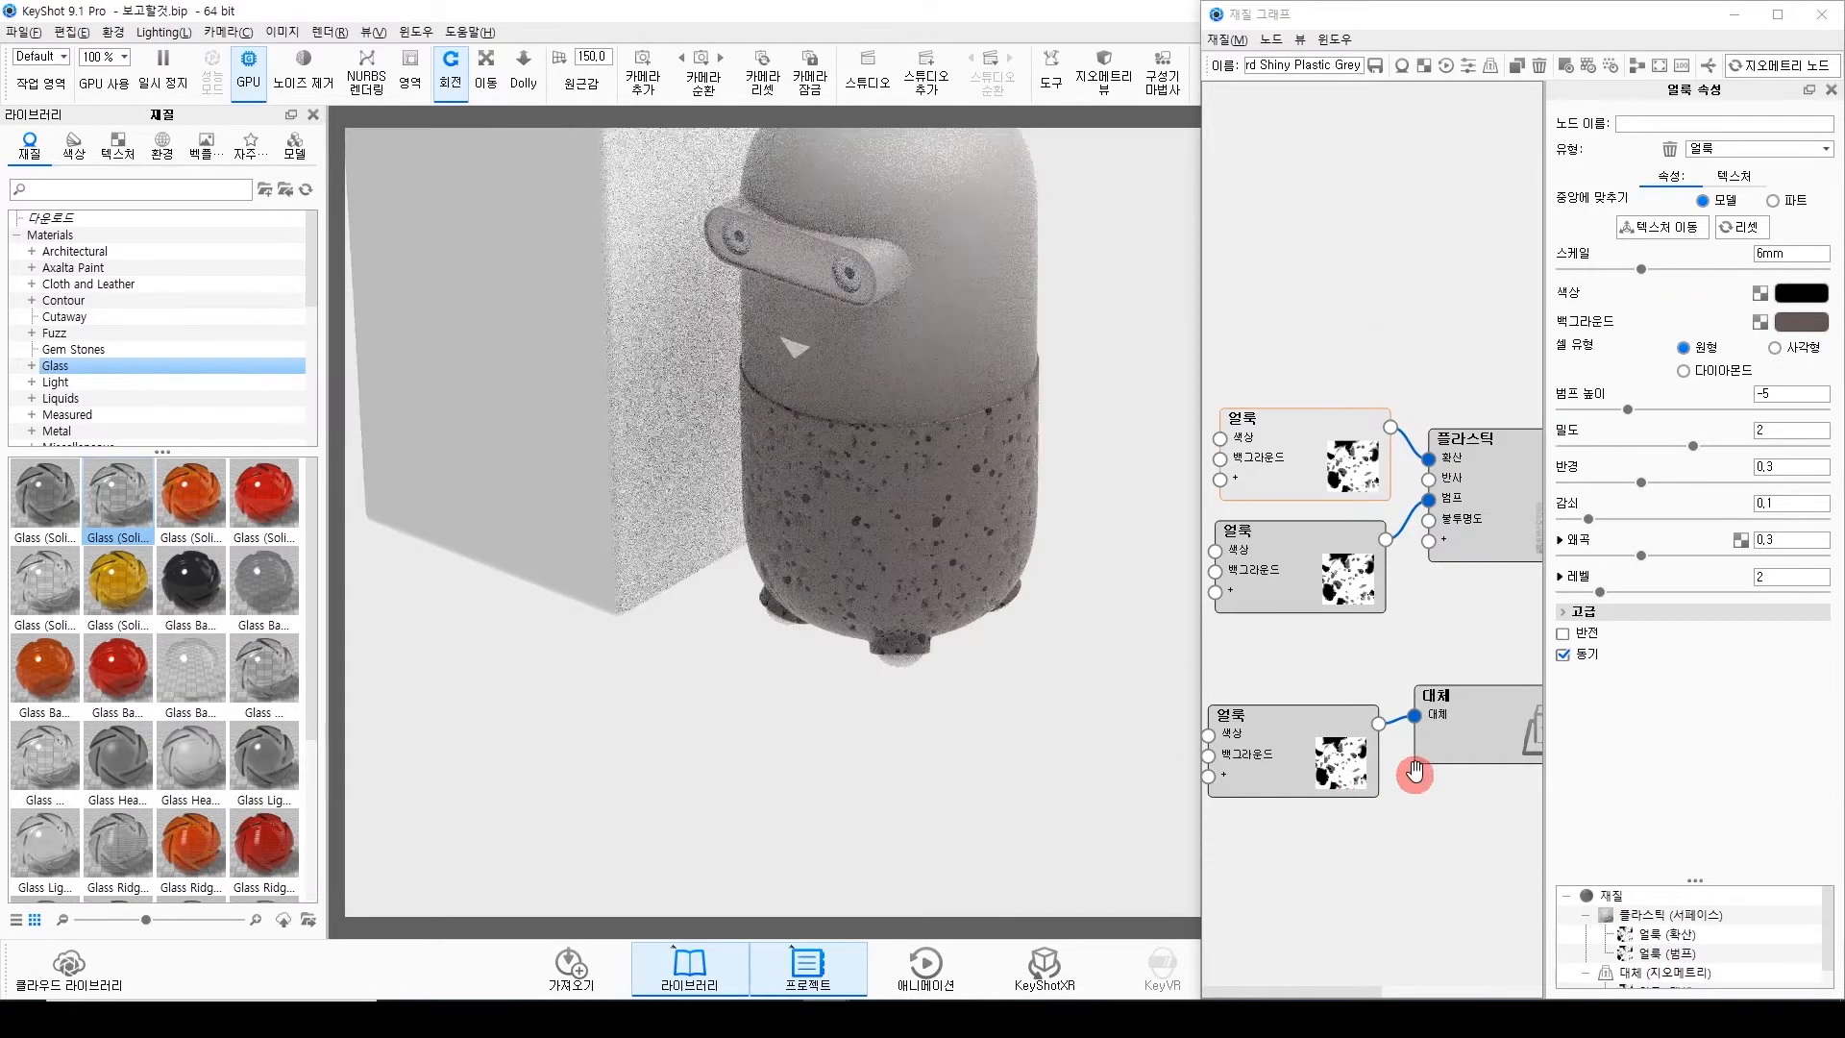
# Set the lower body's Displacement node height to 4.48 mm and execute the geometry nodes.
pyautogui.click(1470, 735)
pyautogui.click(1772, 199)
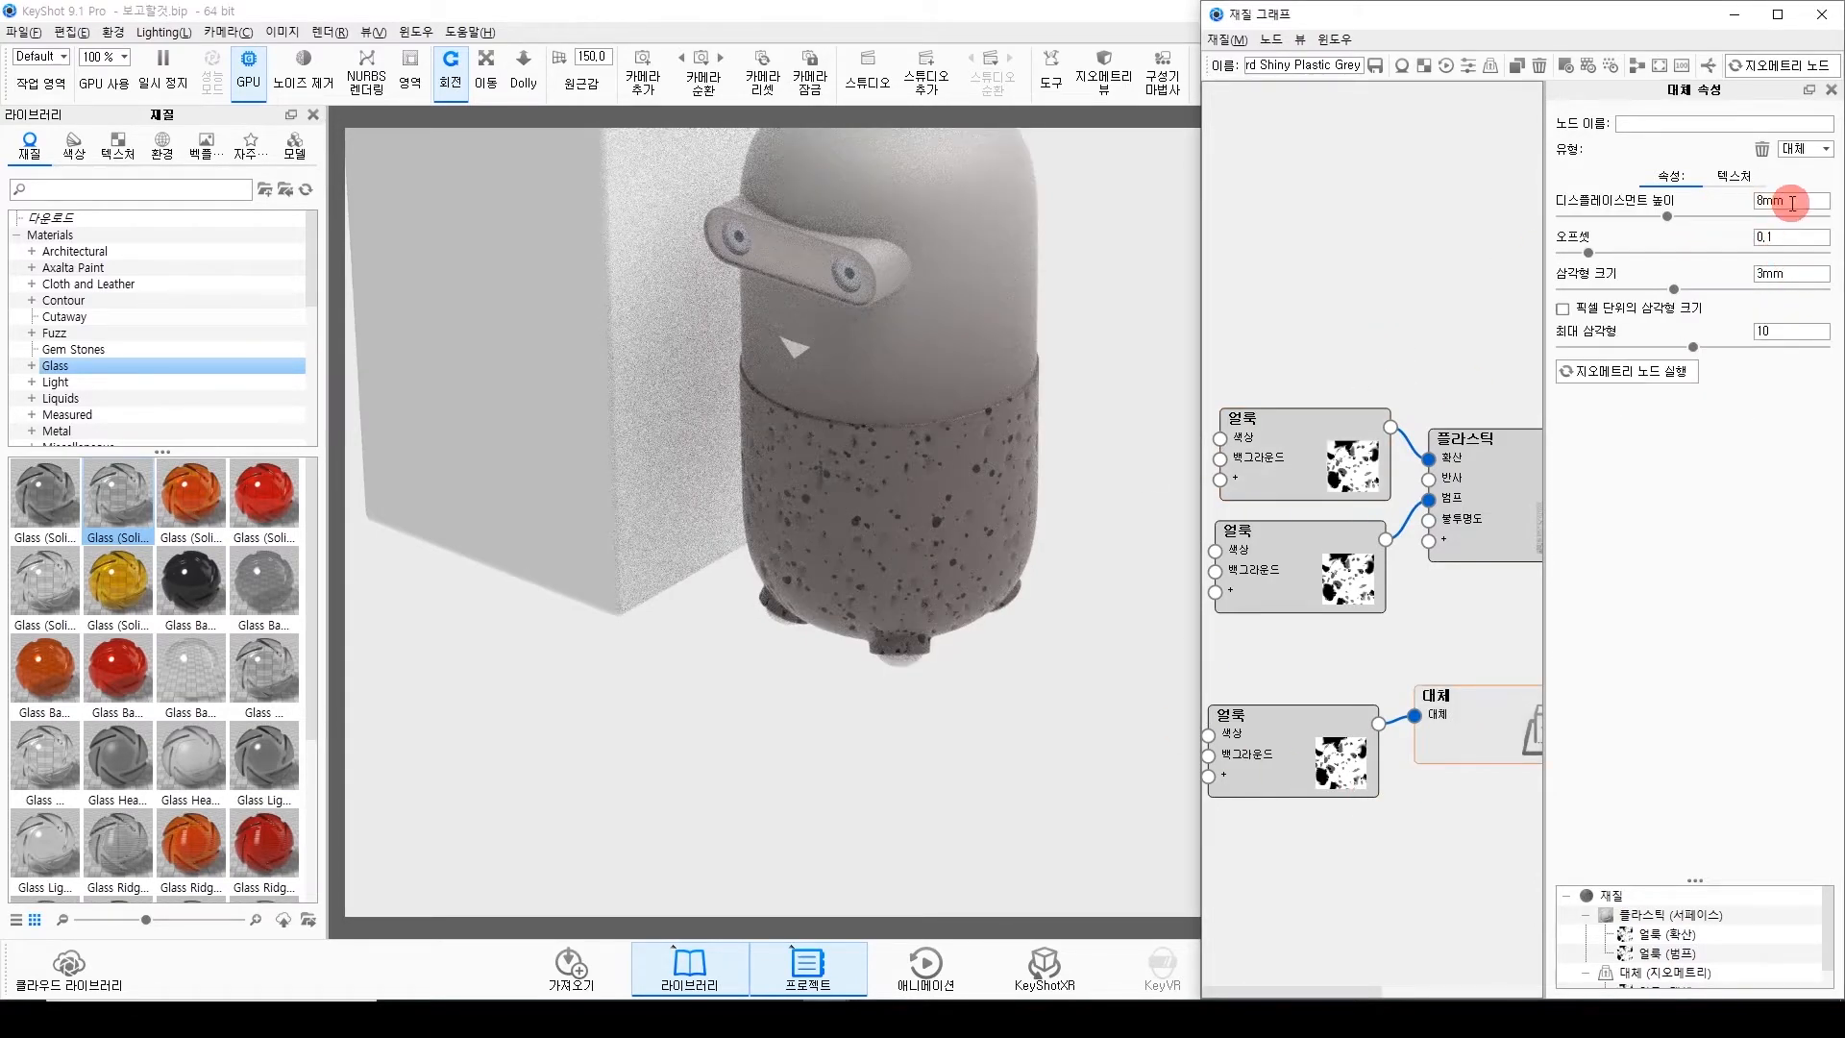
pyautogui.click(1821, 13)
pyautogui.click(989, 534)
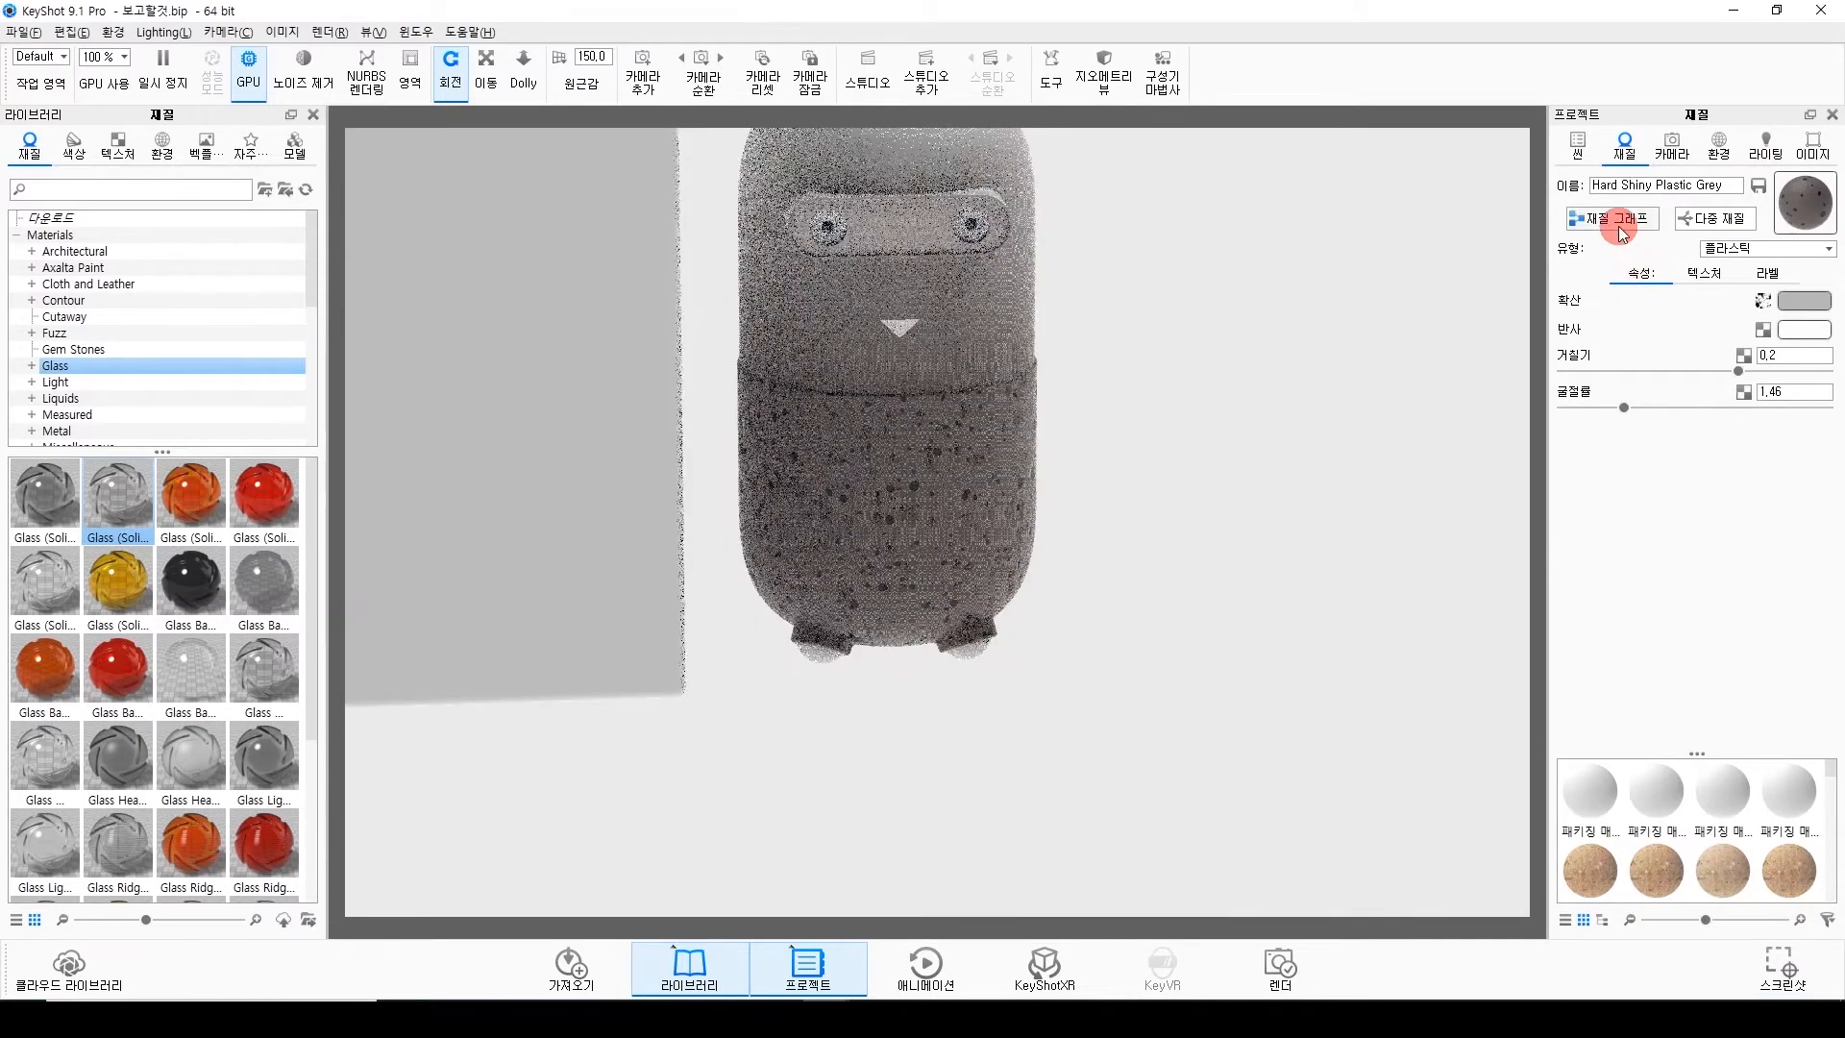
pyautogui.click(1616, 220)
pyautogui.doubleClick(1516, 767)
pyautogui.click(1666, 217)
pyautogui.moveTo(1643, 219); pyautogui.dragTo(1621, 217)
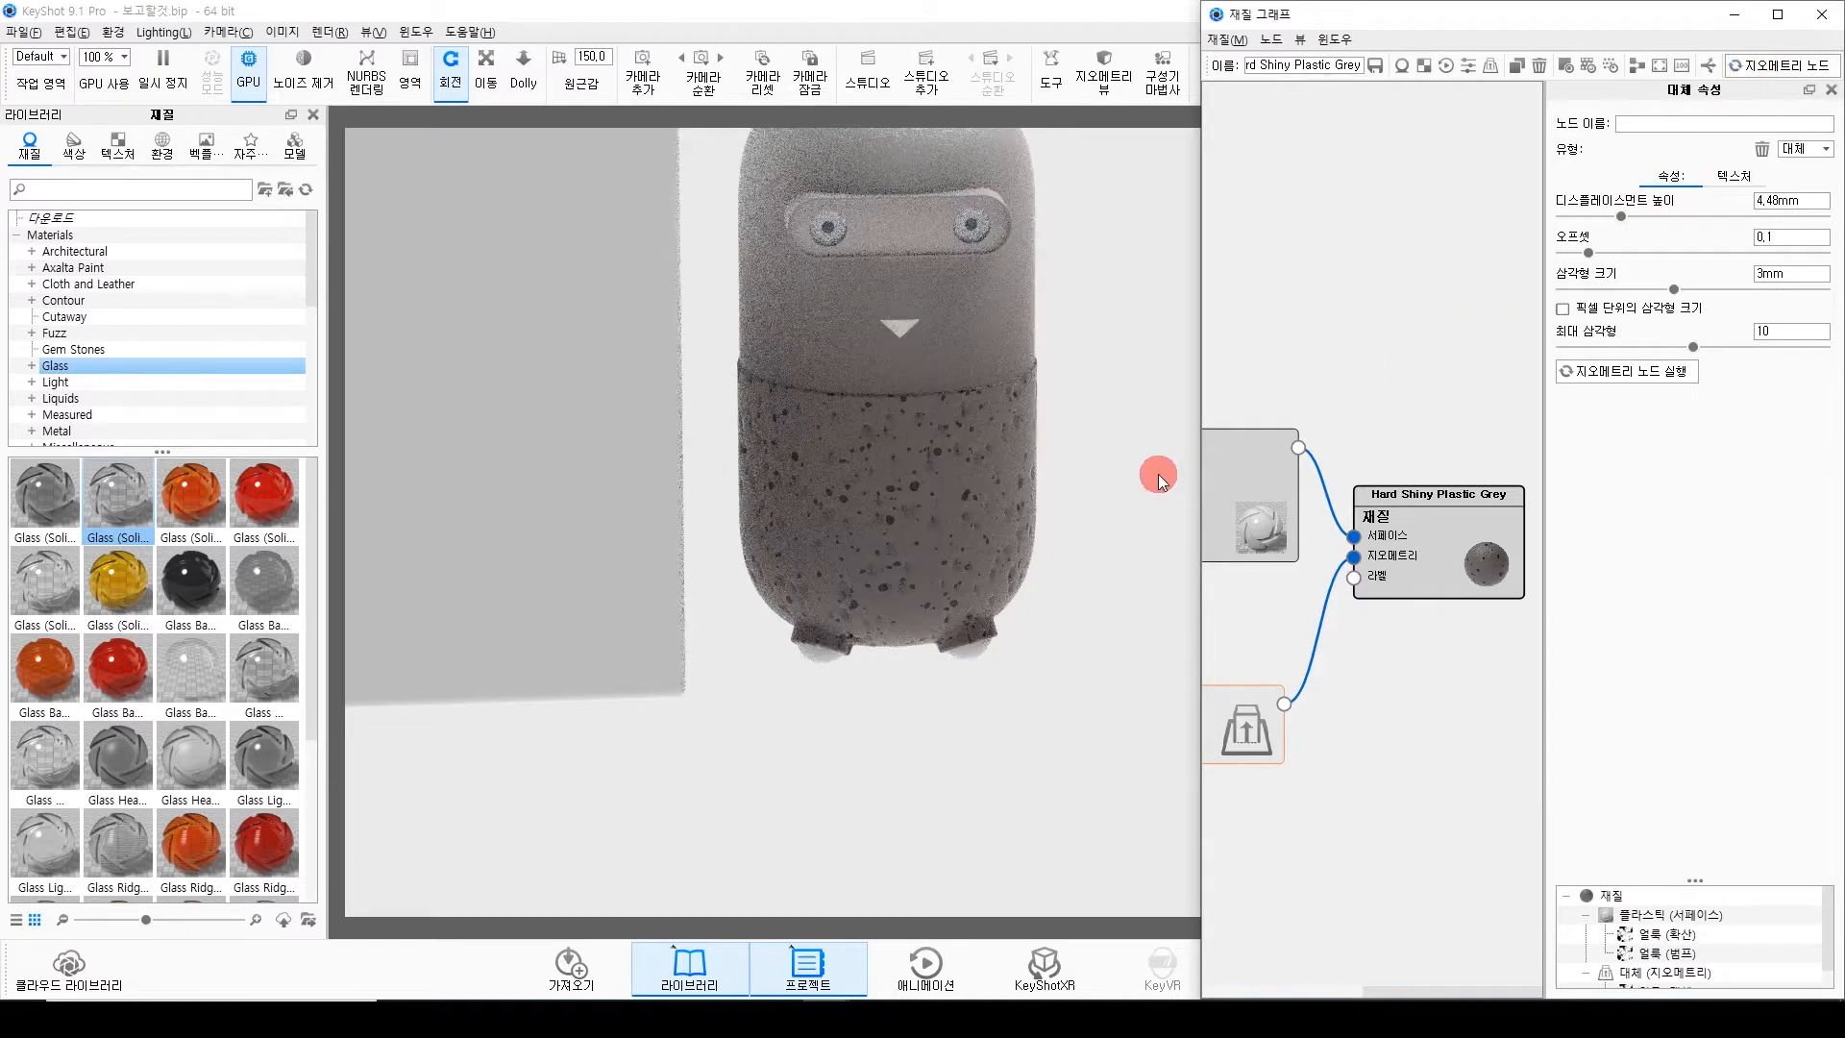
pyautogui.click(957, 475)
pyautogui.moveTo(1047, 452); pyautogui.dragTo(957, 474)
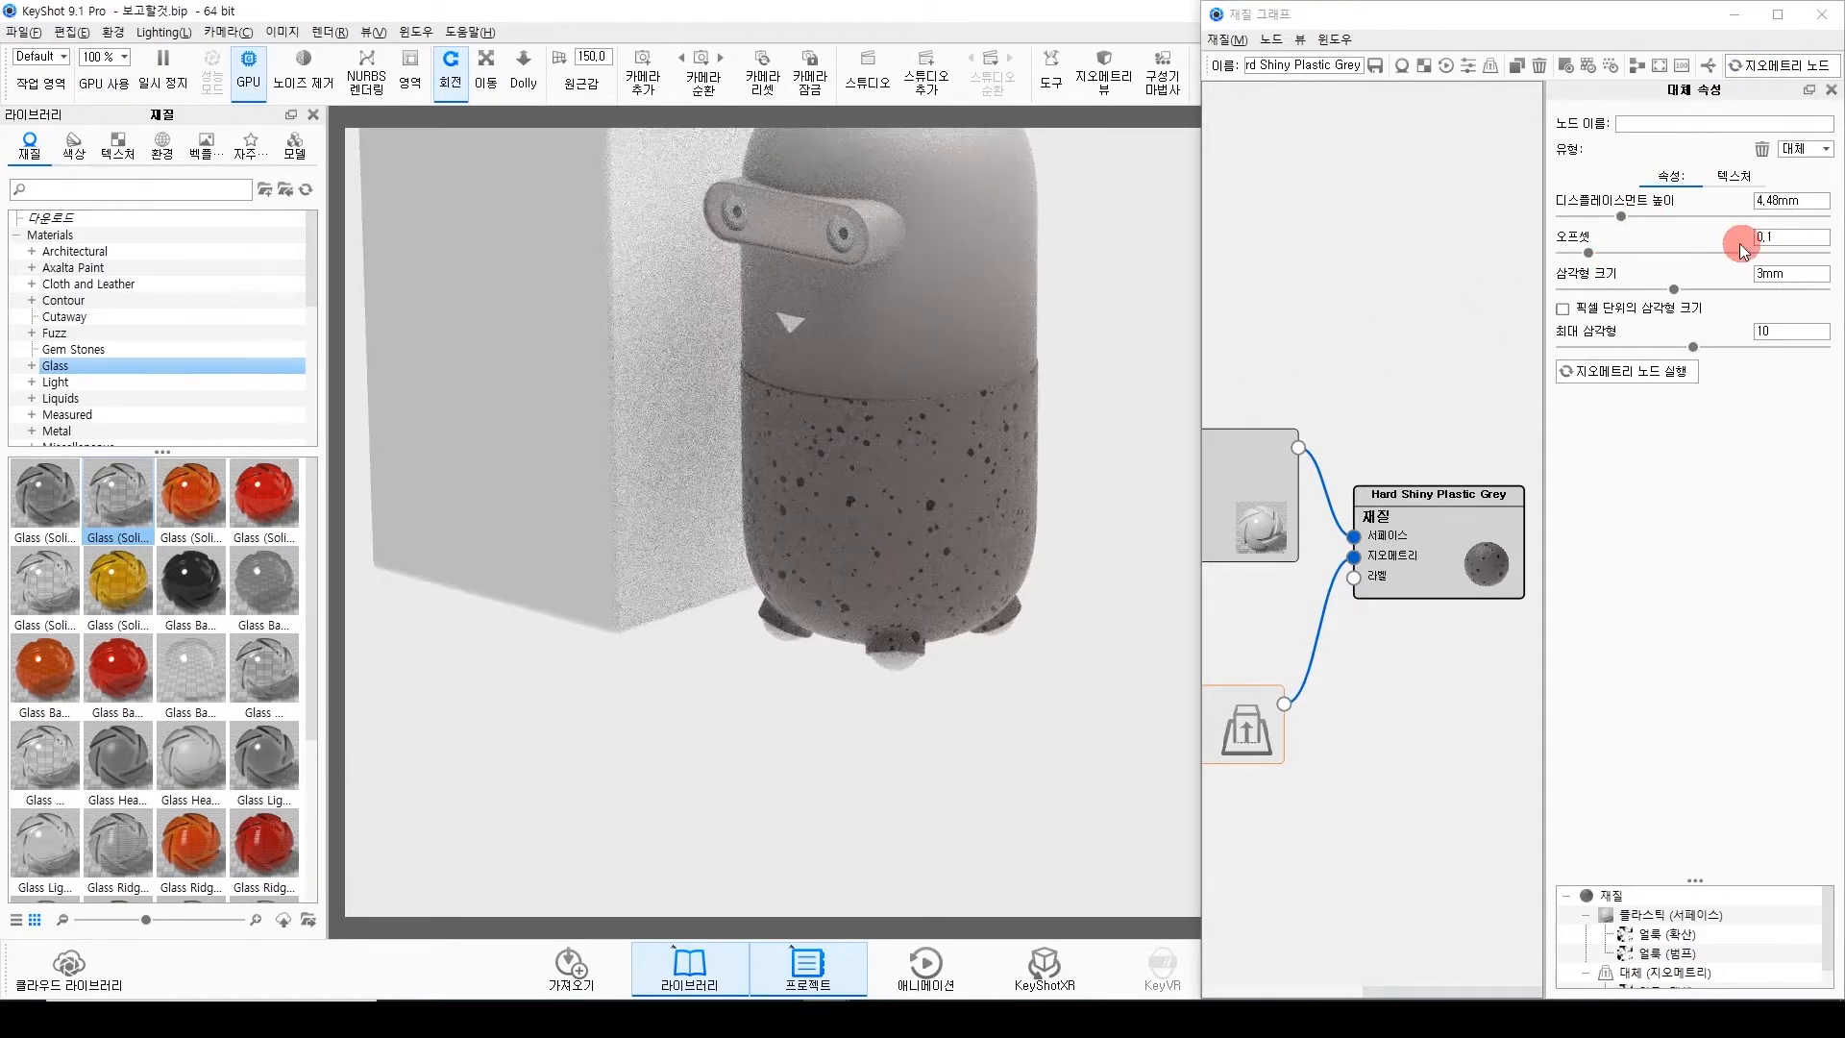
# Try a Displacement node offset of 1 and execute the geometry nodes.
pyautogui.moveTo(1591, 255); pyautogui.dragTo(1562, 254)
pyautogui.click(1812, 67)
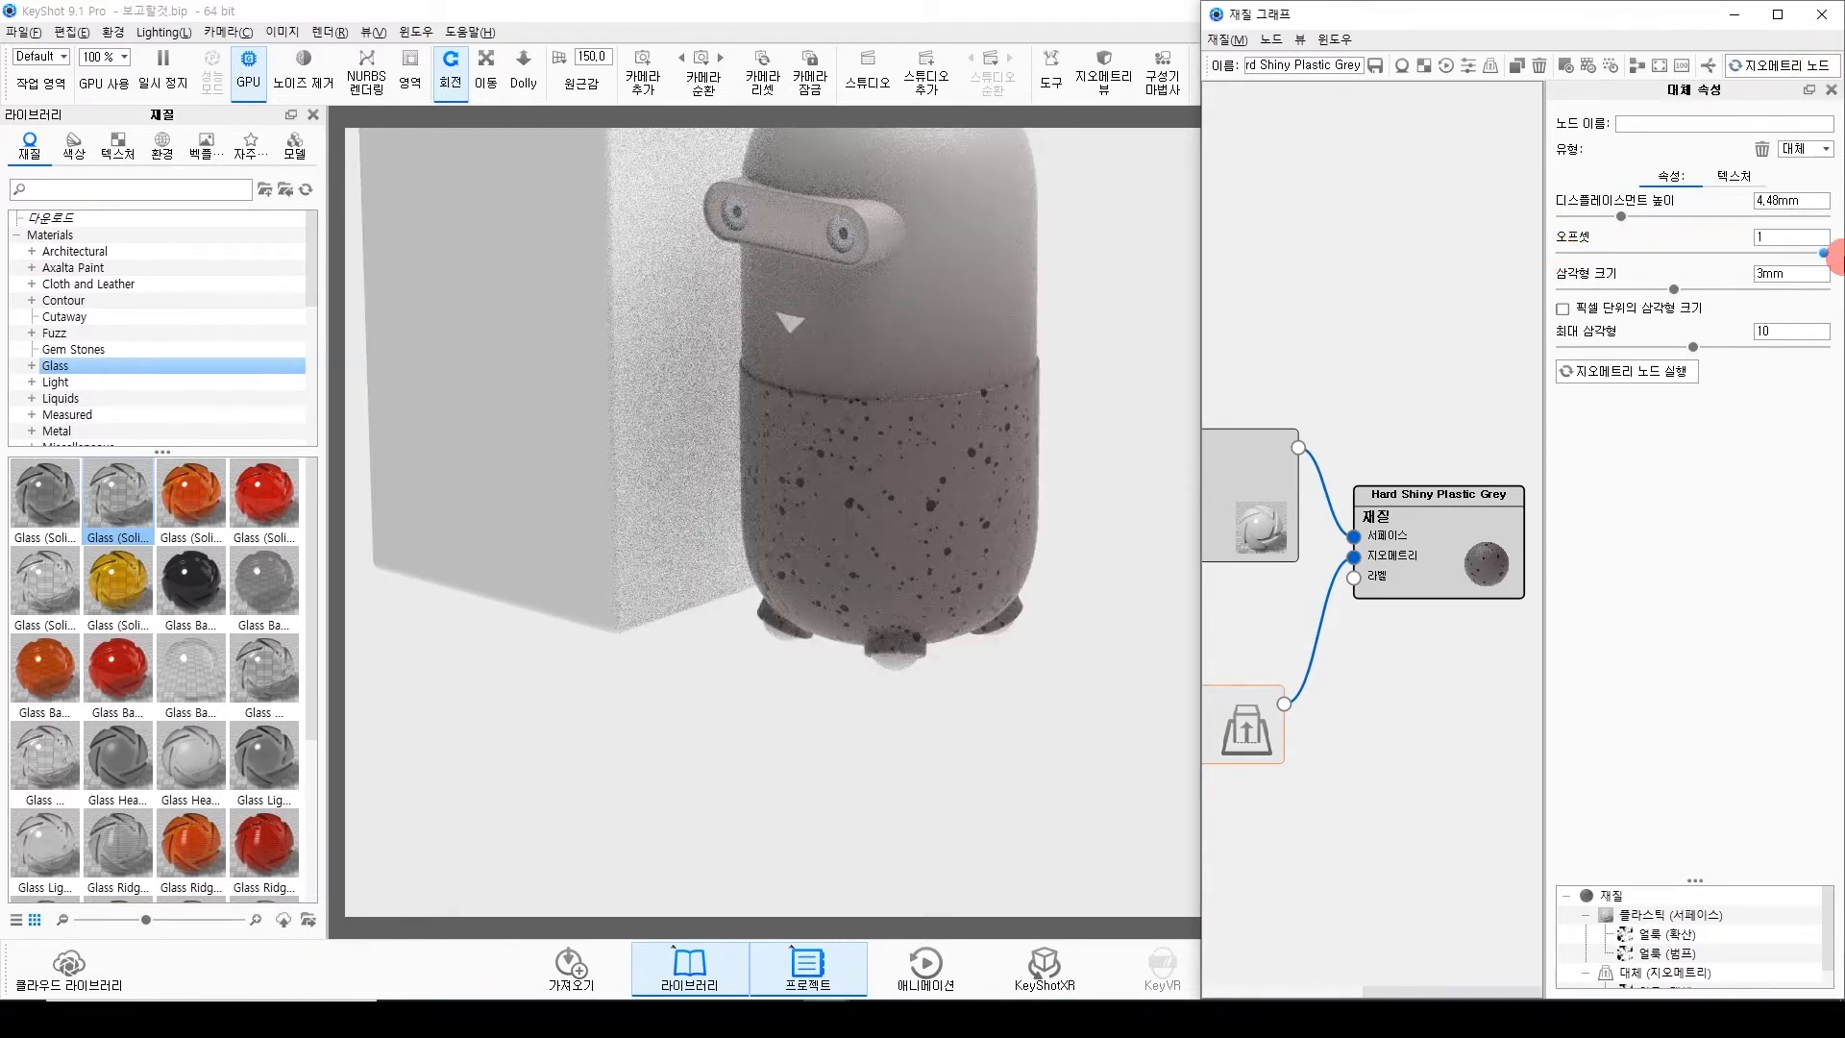
pyautogui.click(1769, 68)
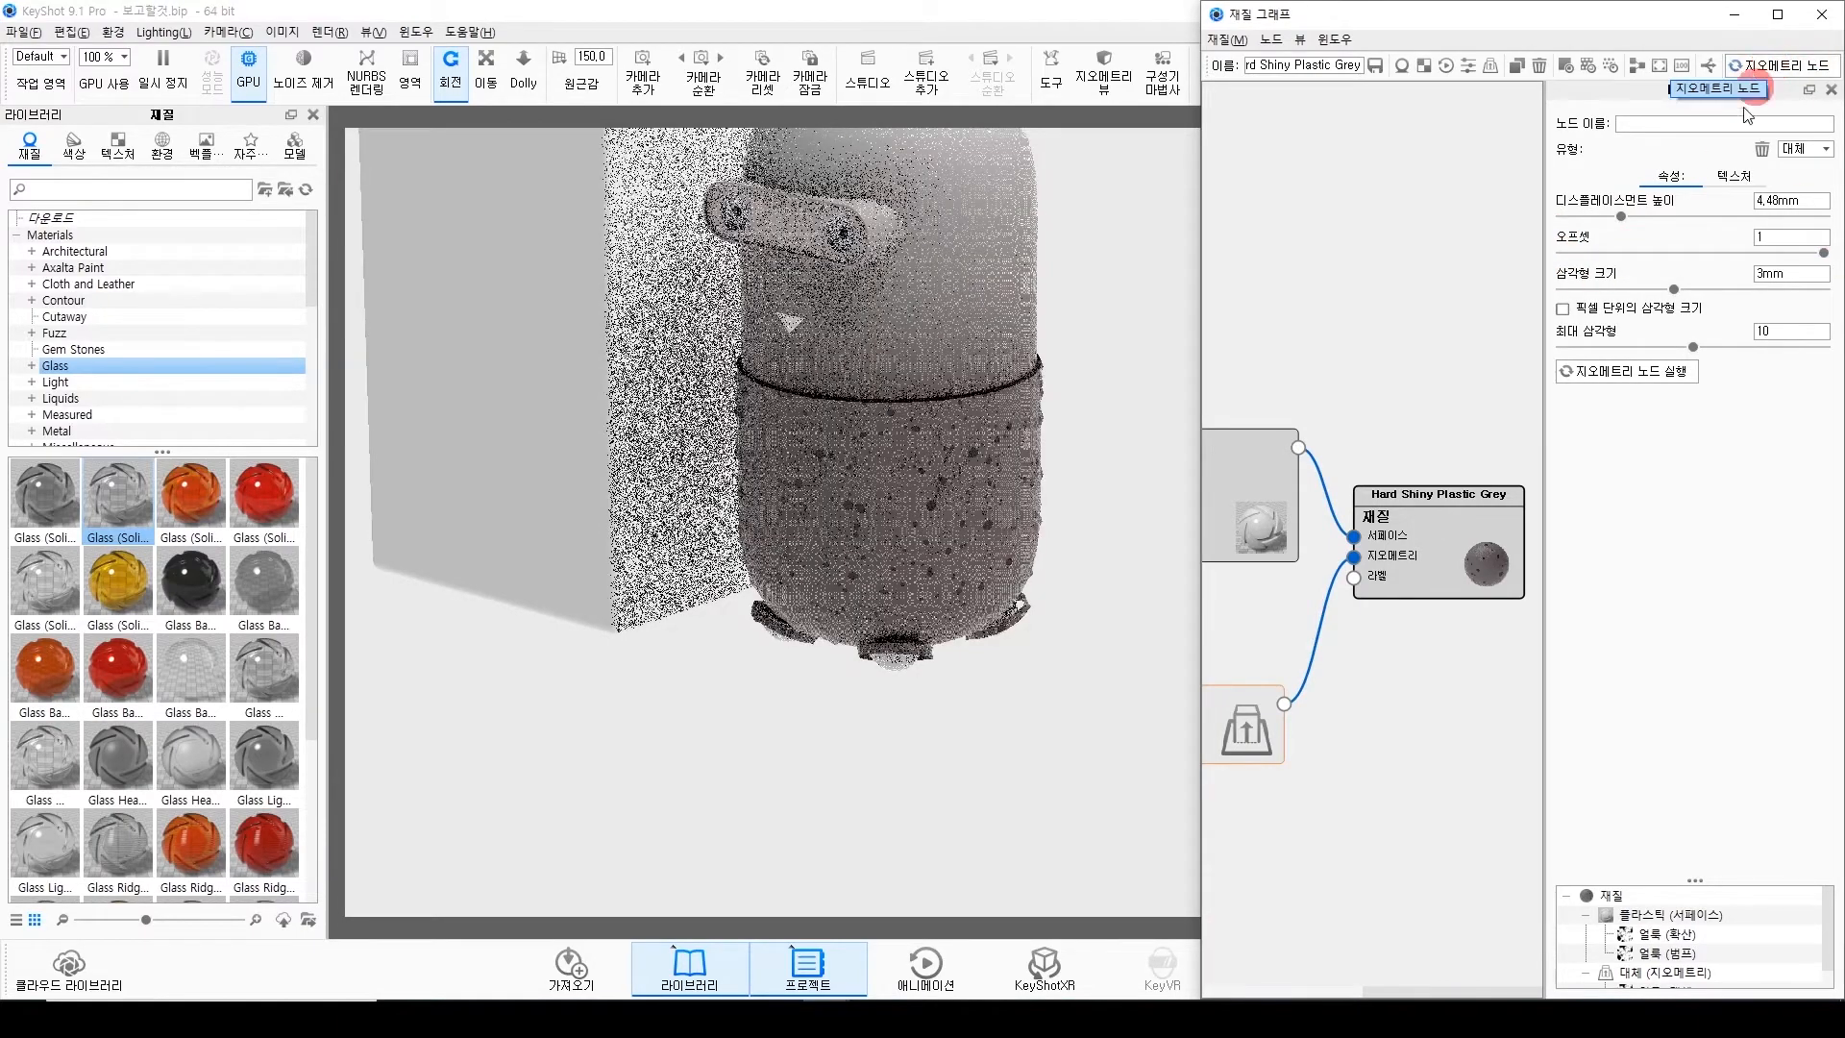
# Set the Displacement node's offset to 0.051 and its height to 3.52 mm, then execute the geometry nodes.
pyautogui.moveTo(1824, 253); pyautogui.dragTo(1610, 213)
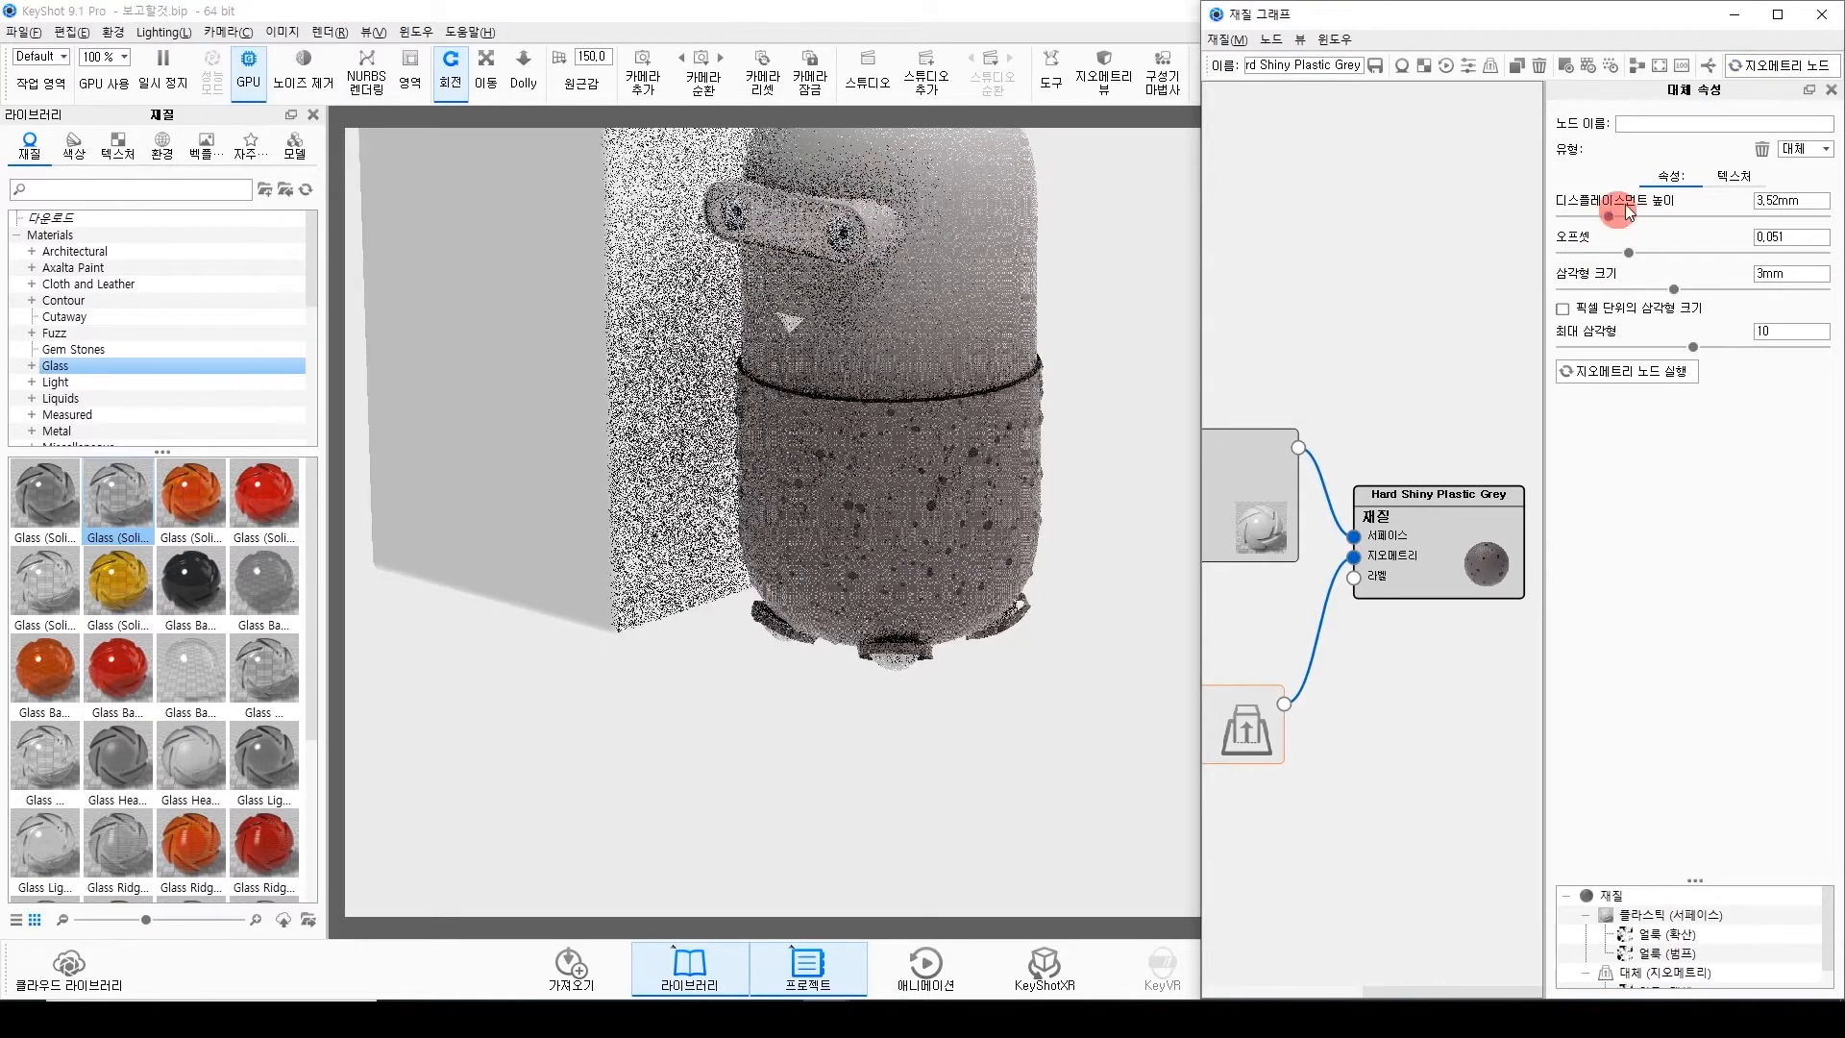
pyautogui.click(1773, 65)
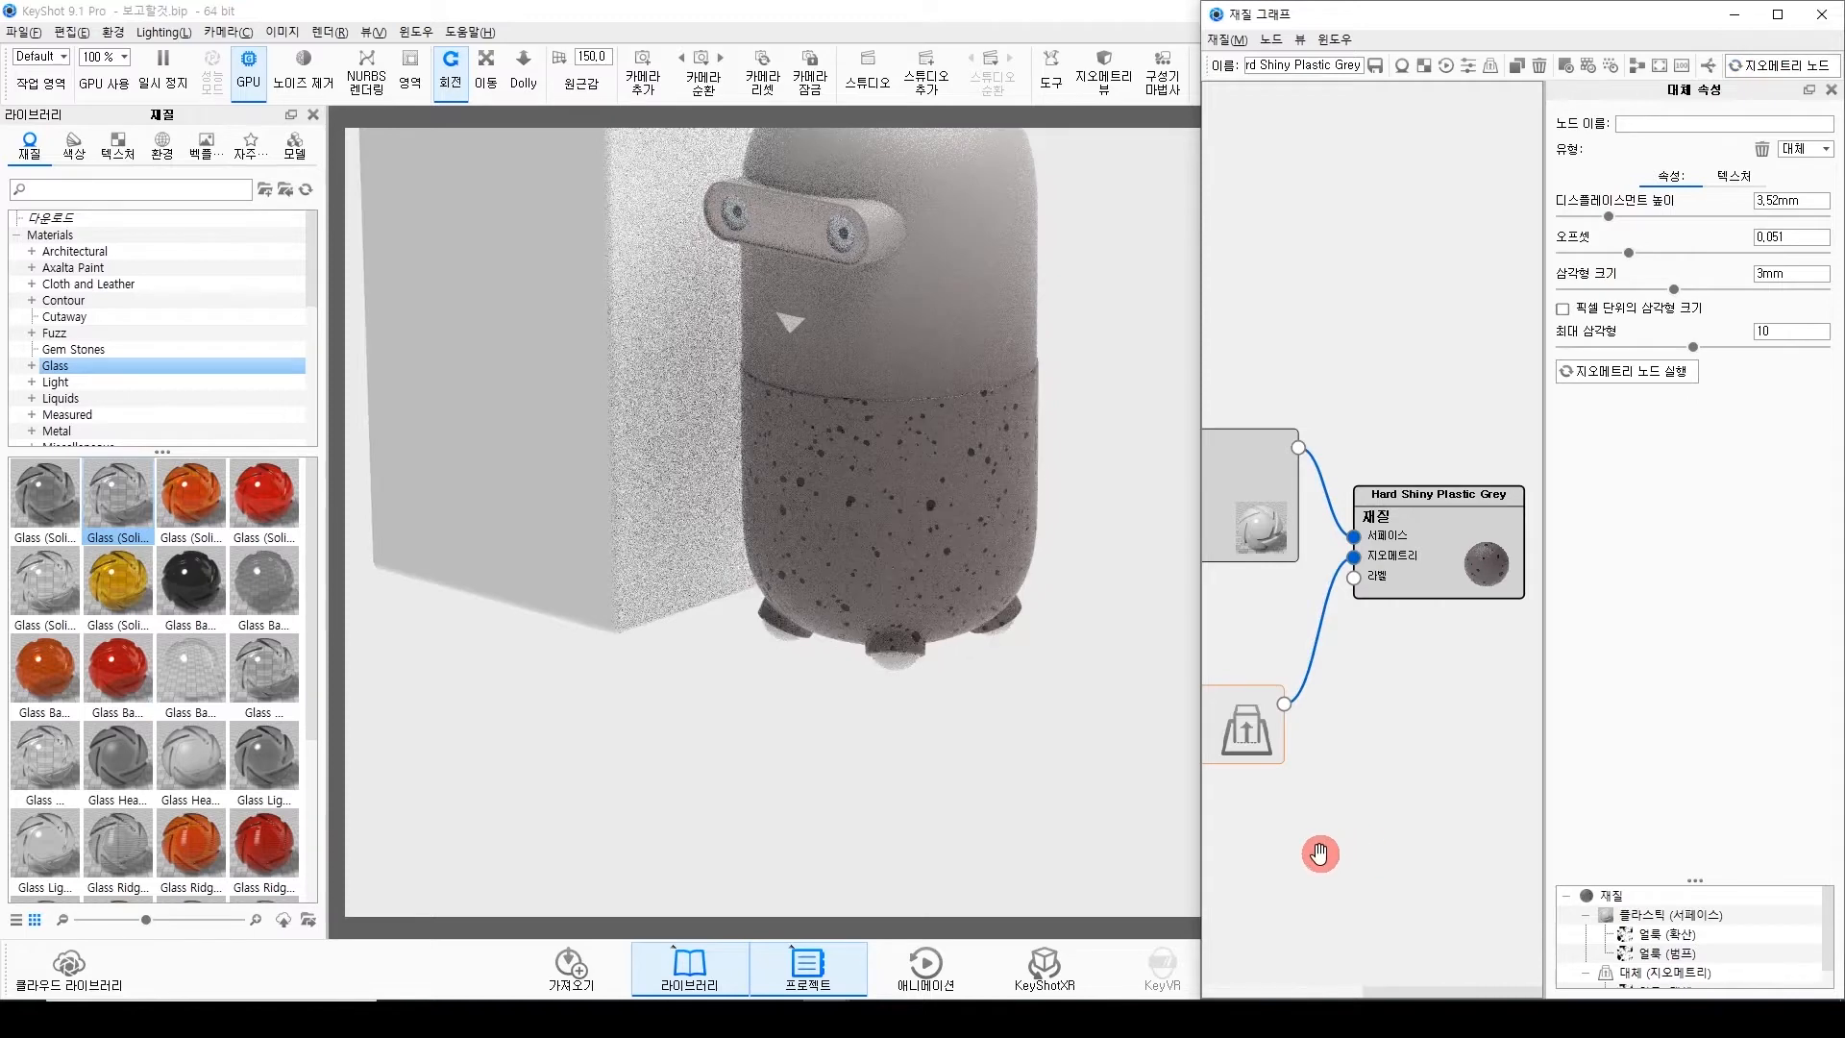
# Set the Displacement node's maximum triangles to 7.72 and execute it on the lower body.
pyautogui.moveTo(1301, 863); pyautogui.dragTo(1416, 865)
pyautogui.moveTo(1207, 847); pyautogui.dragTo(1254, 824)
pyautogui.click(1292, 708)
pyautogui.click(1311, 702)
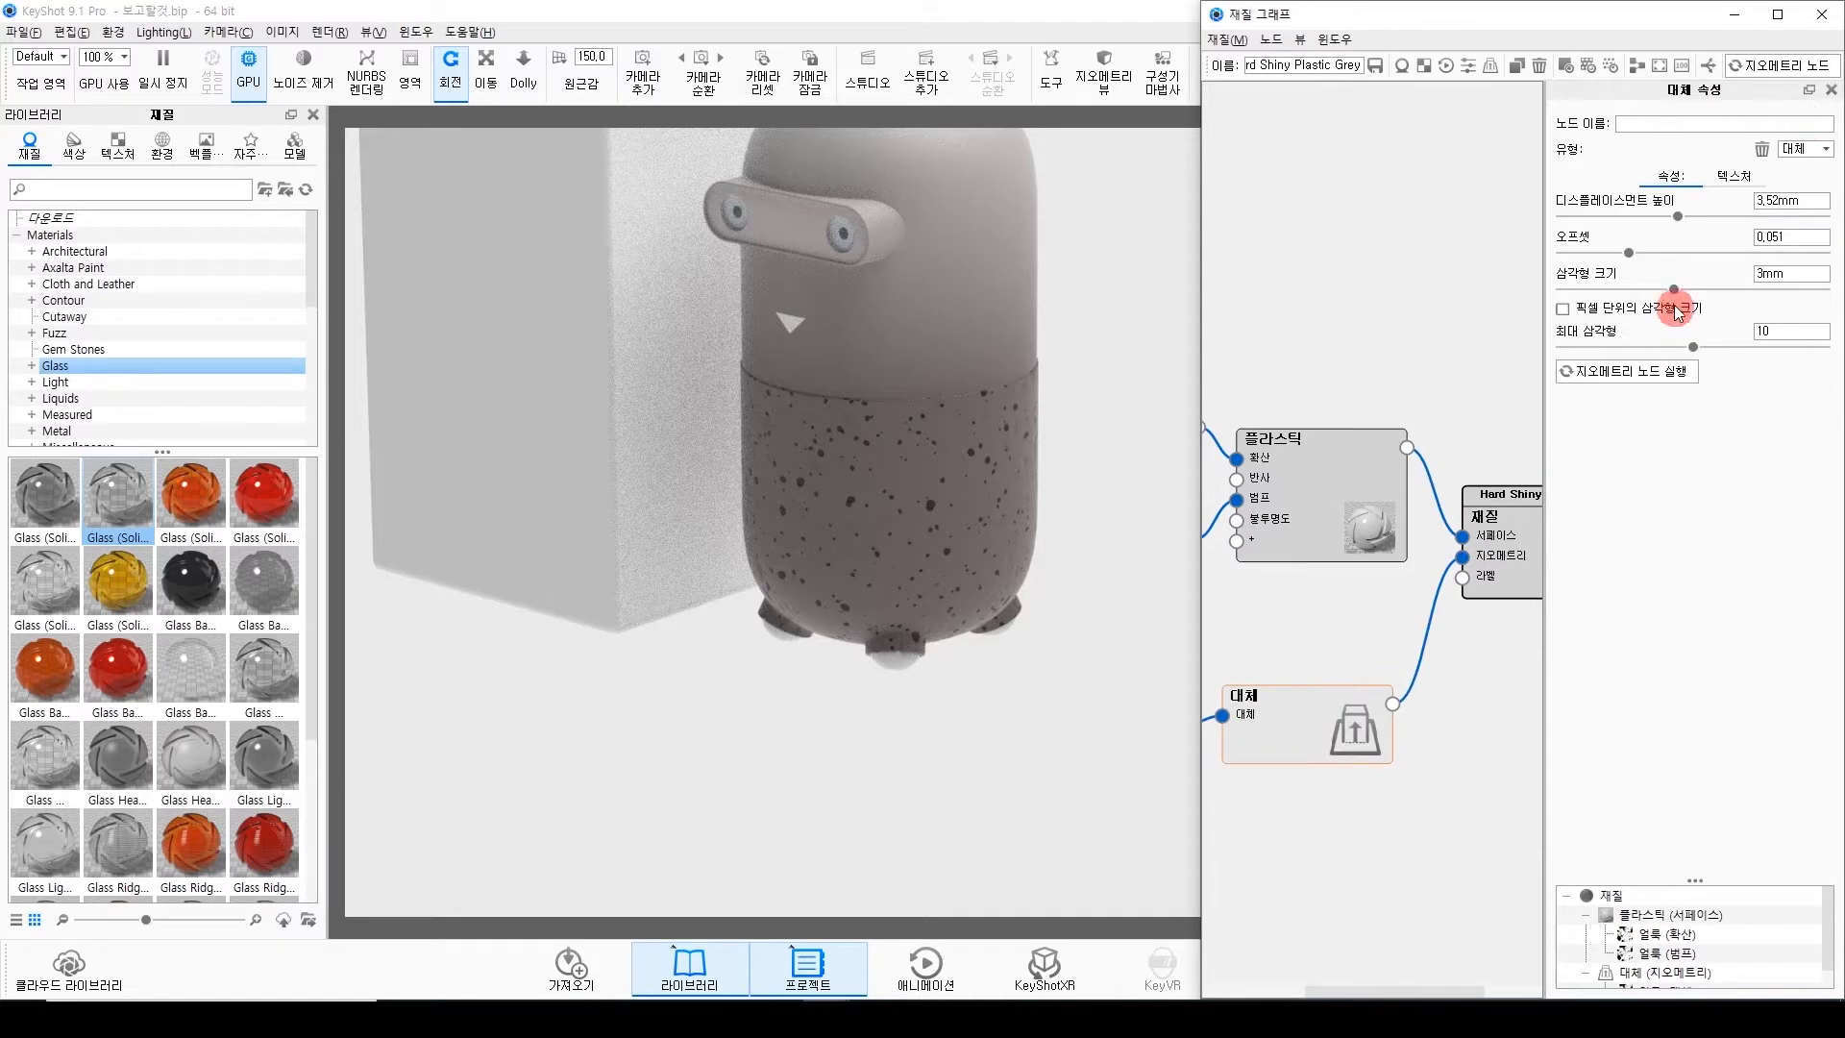
pyautogui.moveTo(1688, 344); pyautogui.dragTo(1665, 345)
pyautogui.click(1643, 373)
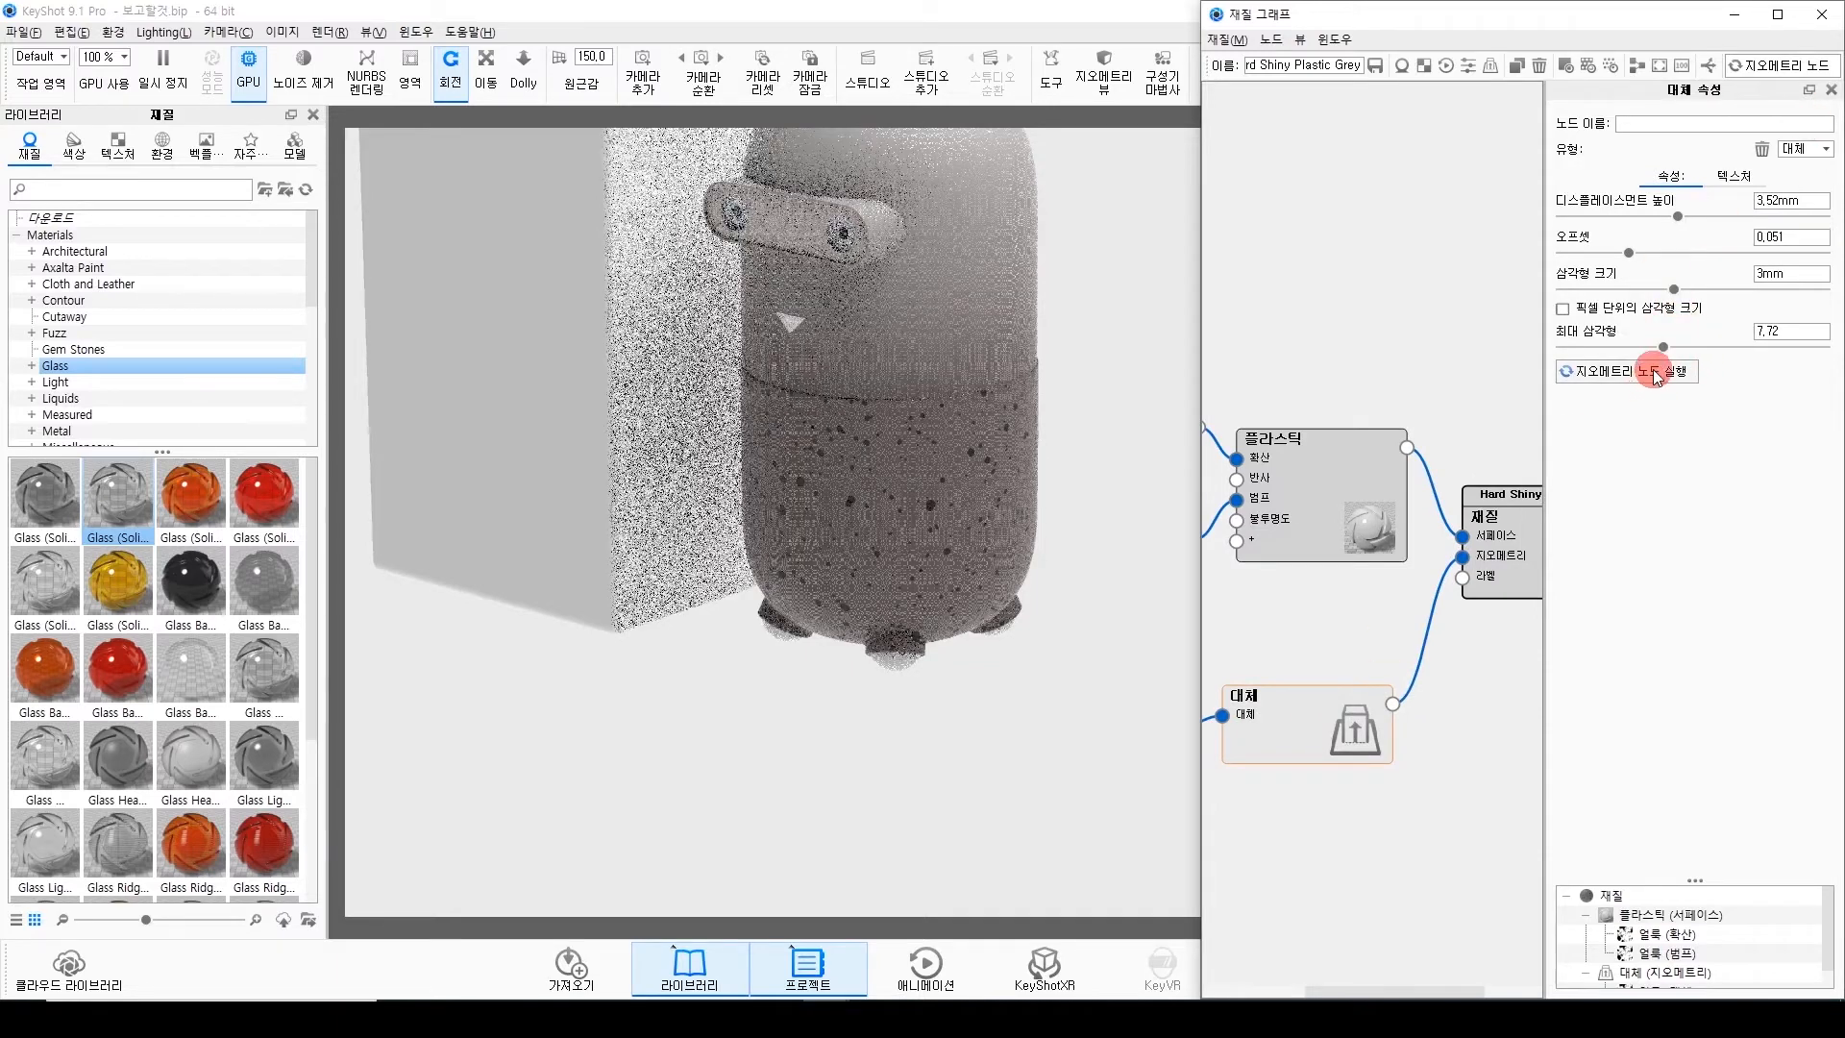
pyautogui.click(854, 483)
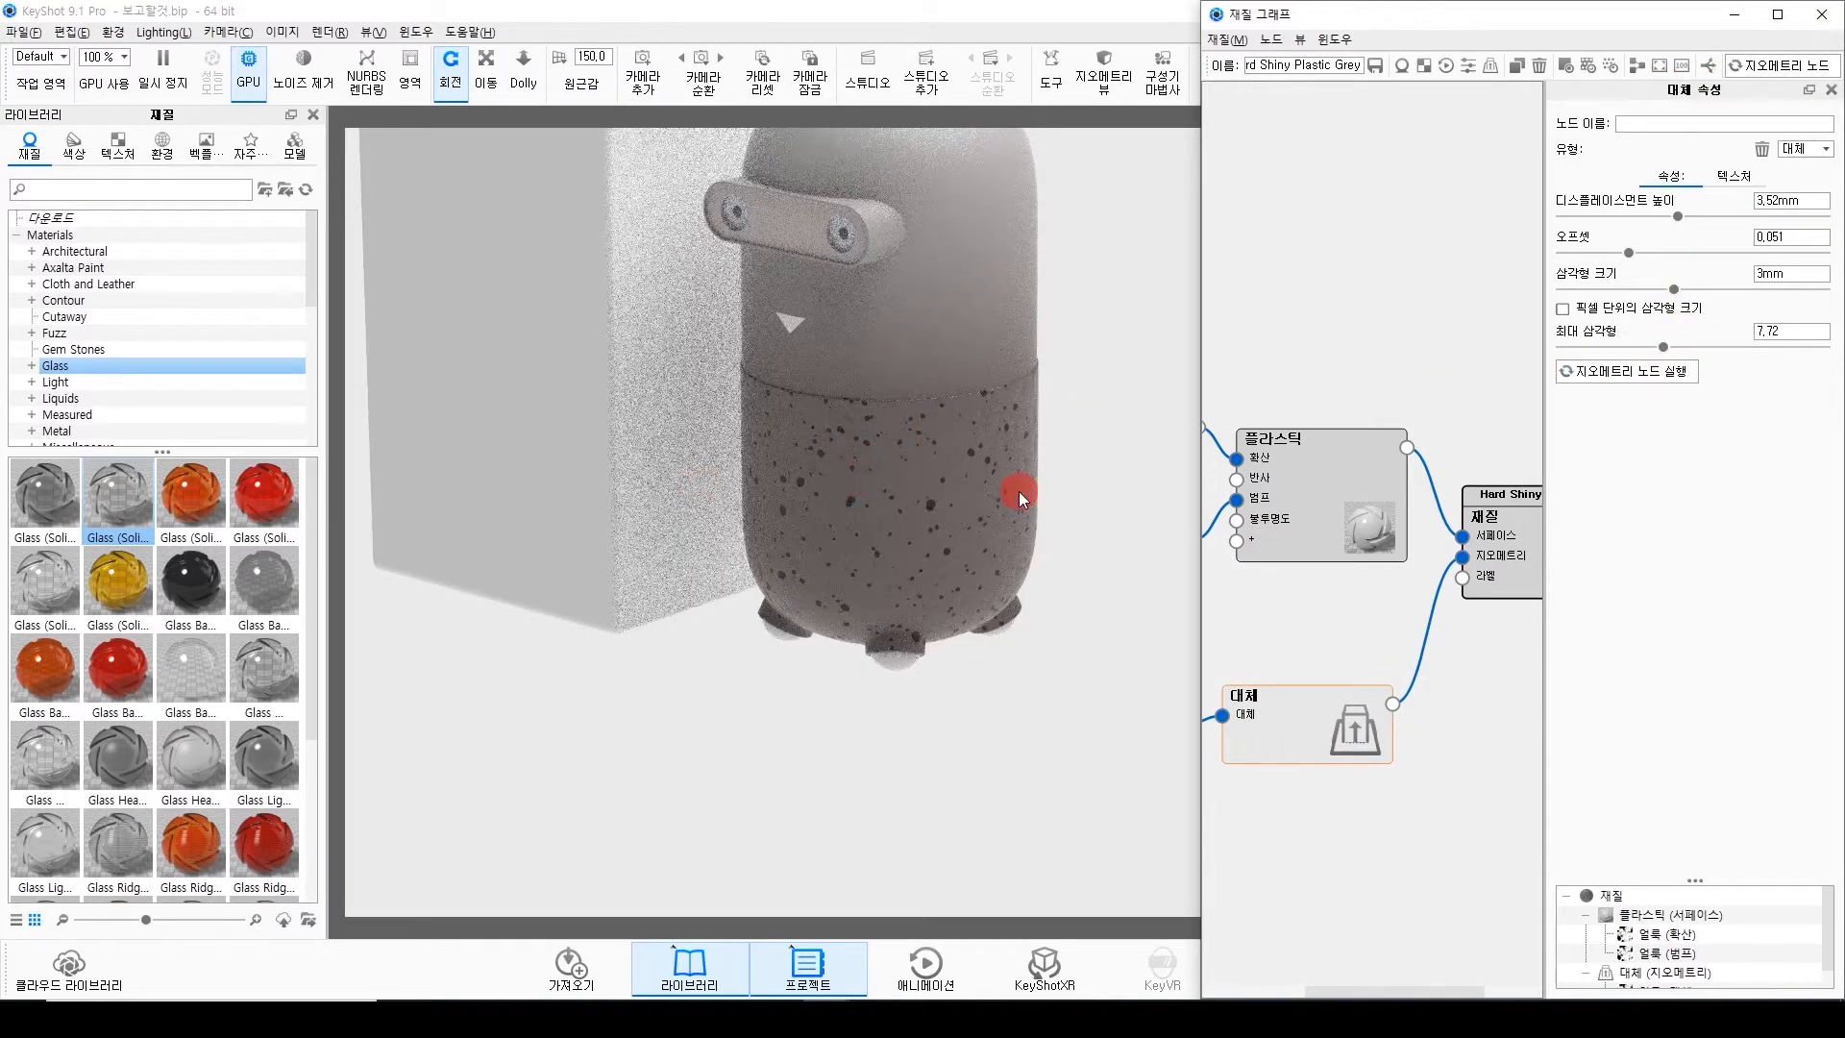
pyautogui.scroll(5, 1013, 495)
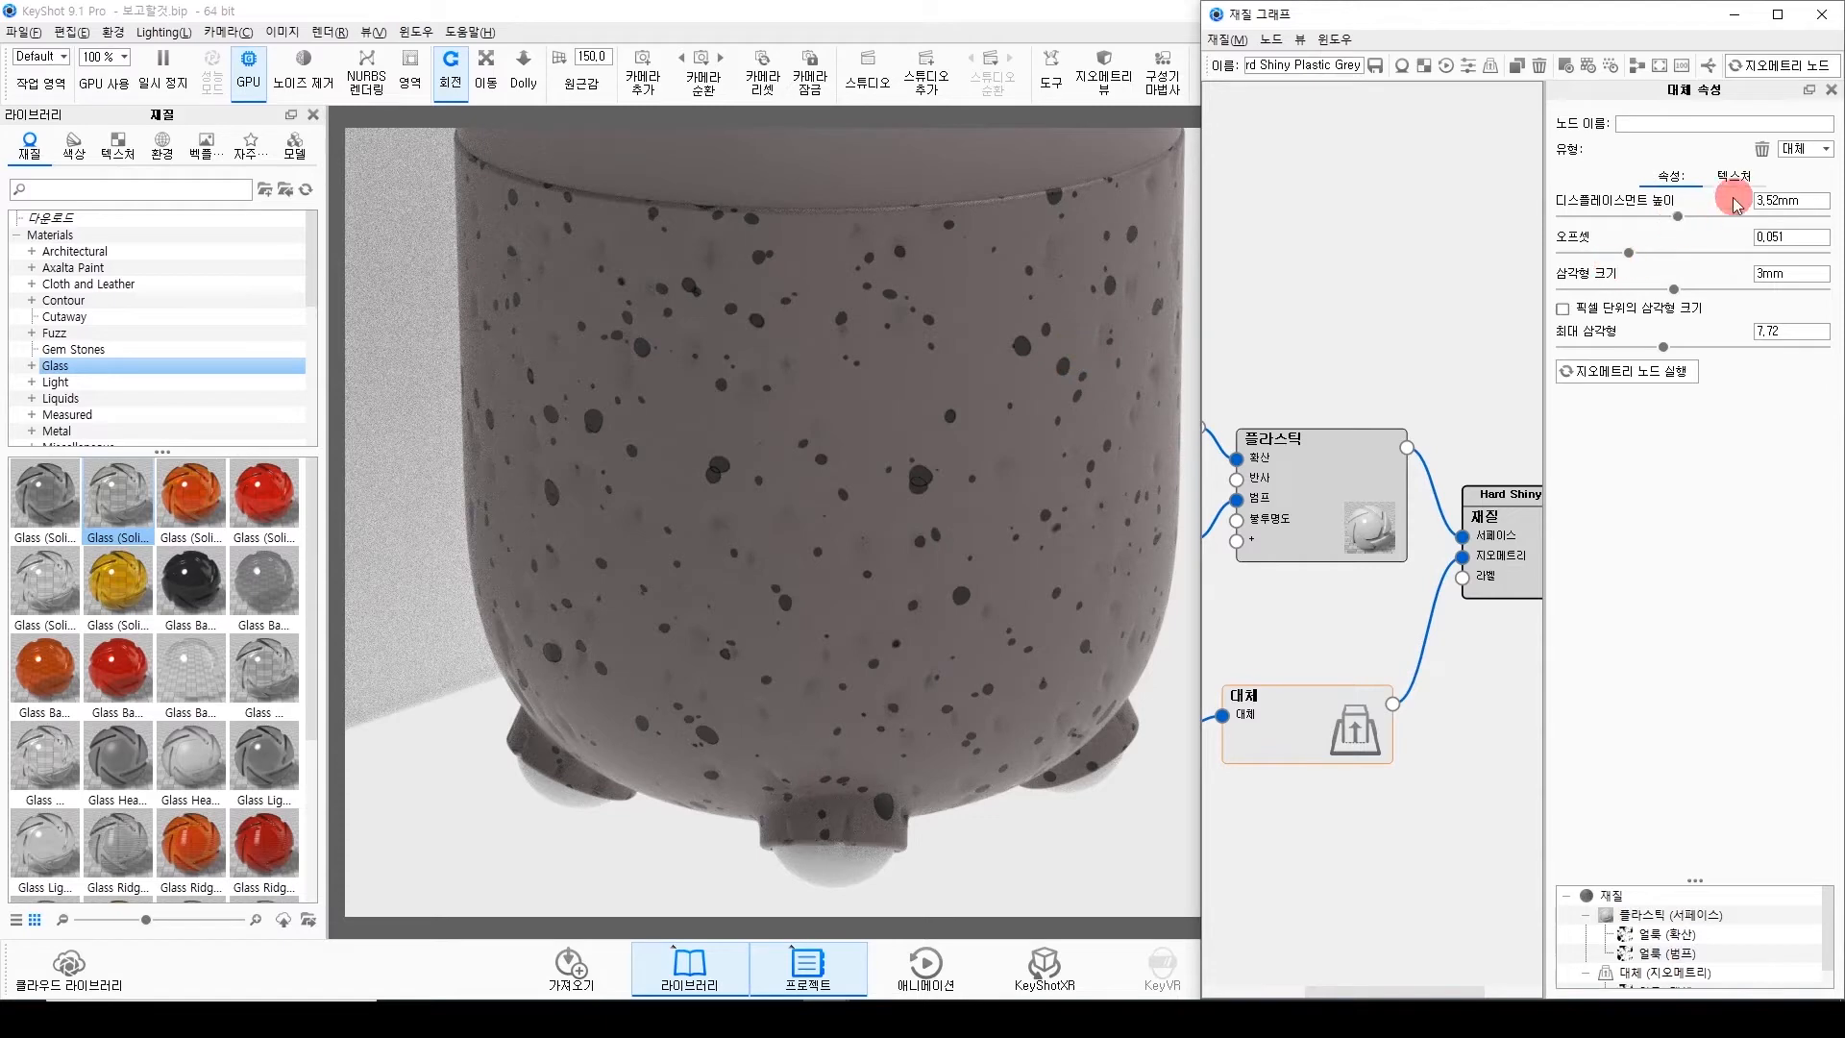
# Set the Displacement node's height to 5.32 mm, execute it on the lower body and close the material graph.
pyautogui.moveTo(1374, 826); pyautogui.dragTo(1572, 846)
pyautogui.click(1268, 784)
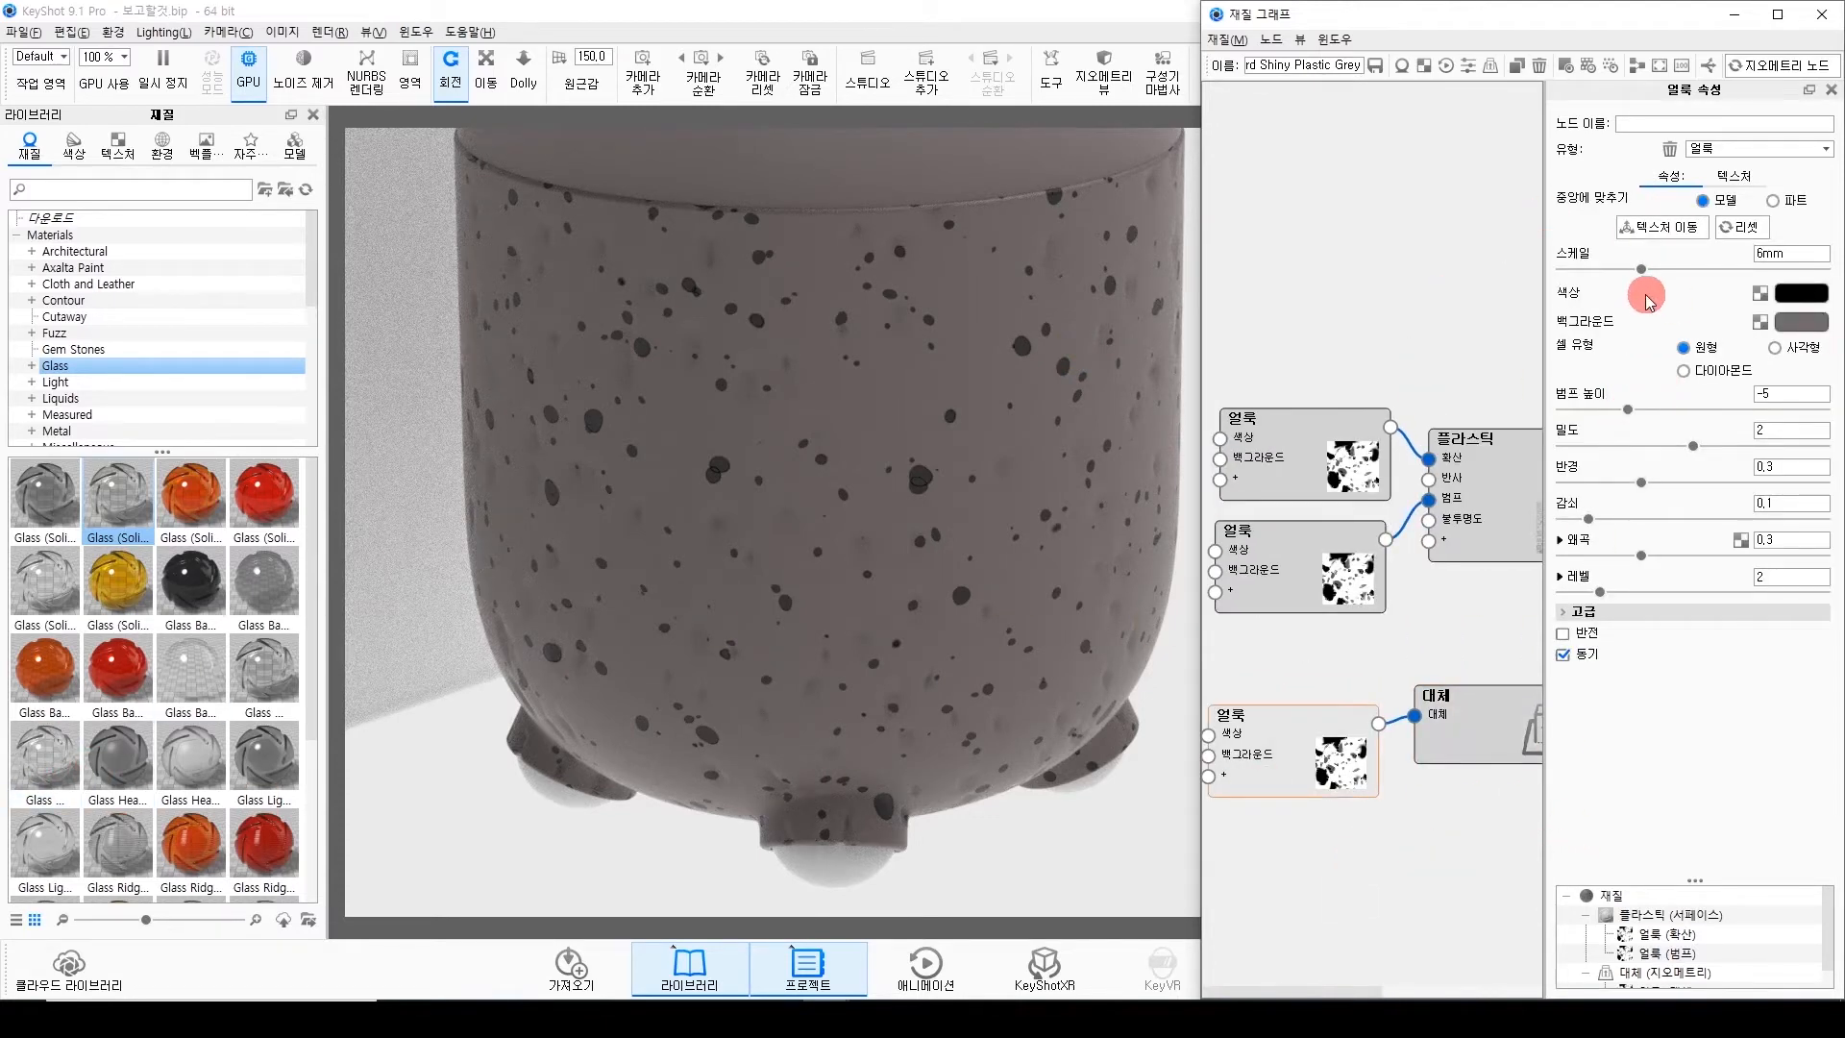
pyautogui.click(1474, 721)
pyautogui.moveTo(1689, 217); pyautogui.dragTo(1735, 216)
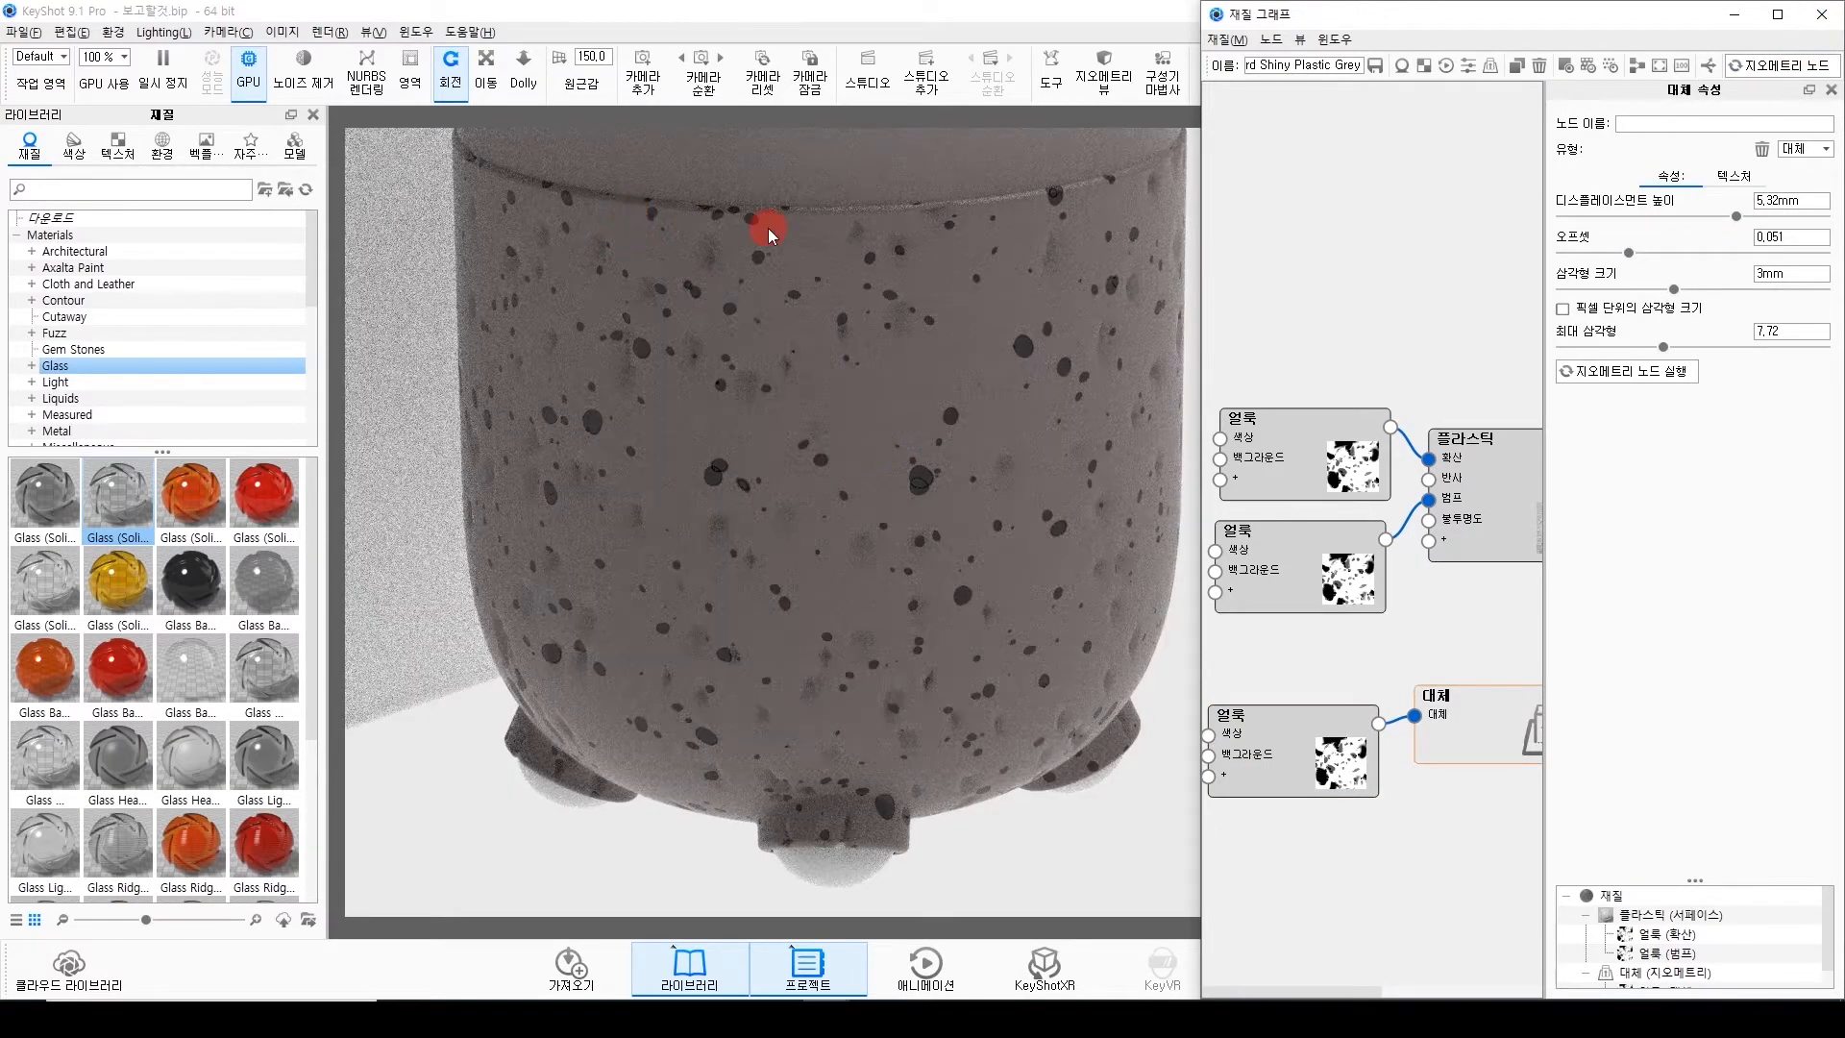
pyautogui.click(1036, 394)
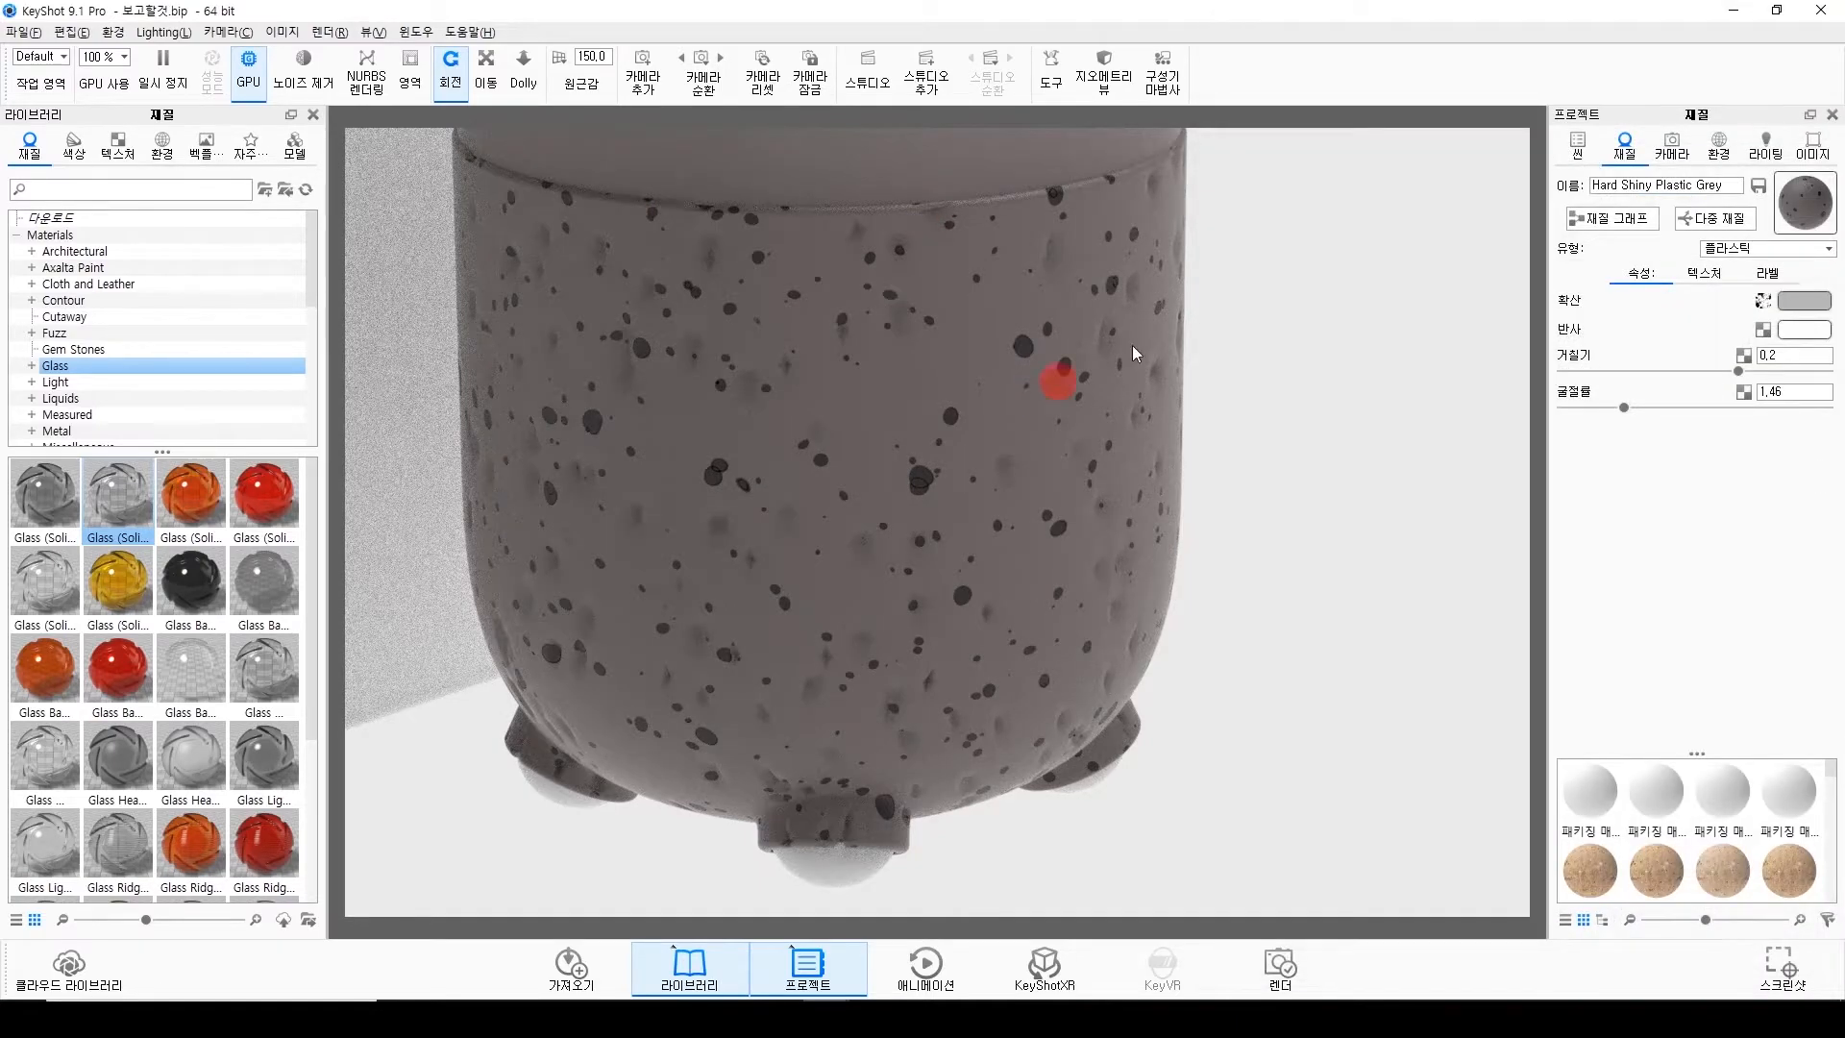
# Set the speckled lower body part's overall scale to 0.99 in its position properties.
pyautogui.click(1576, 144)
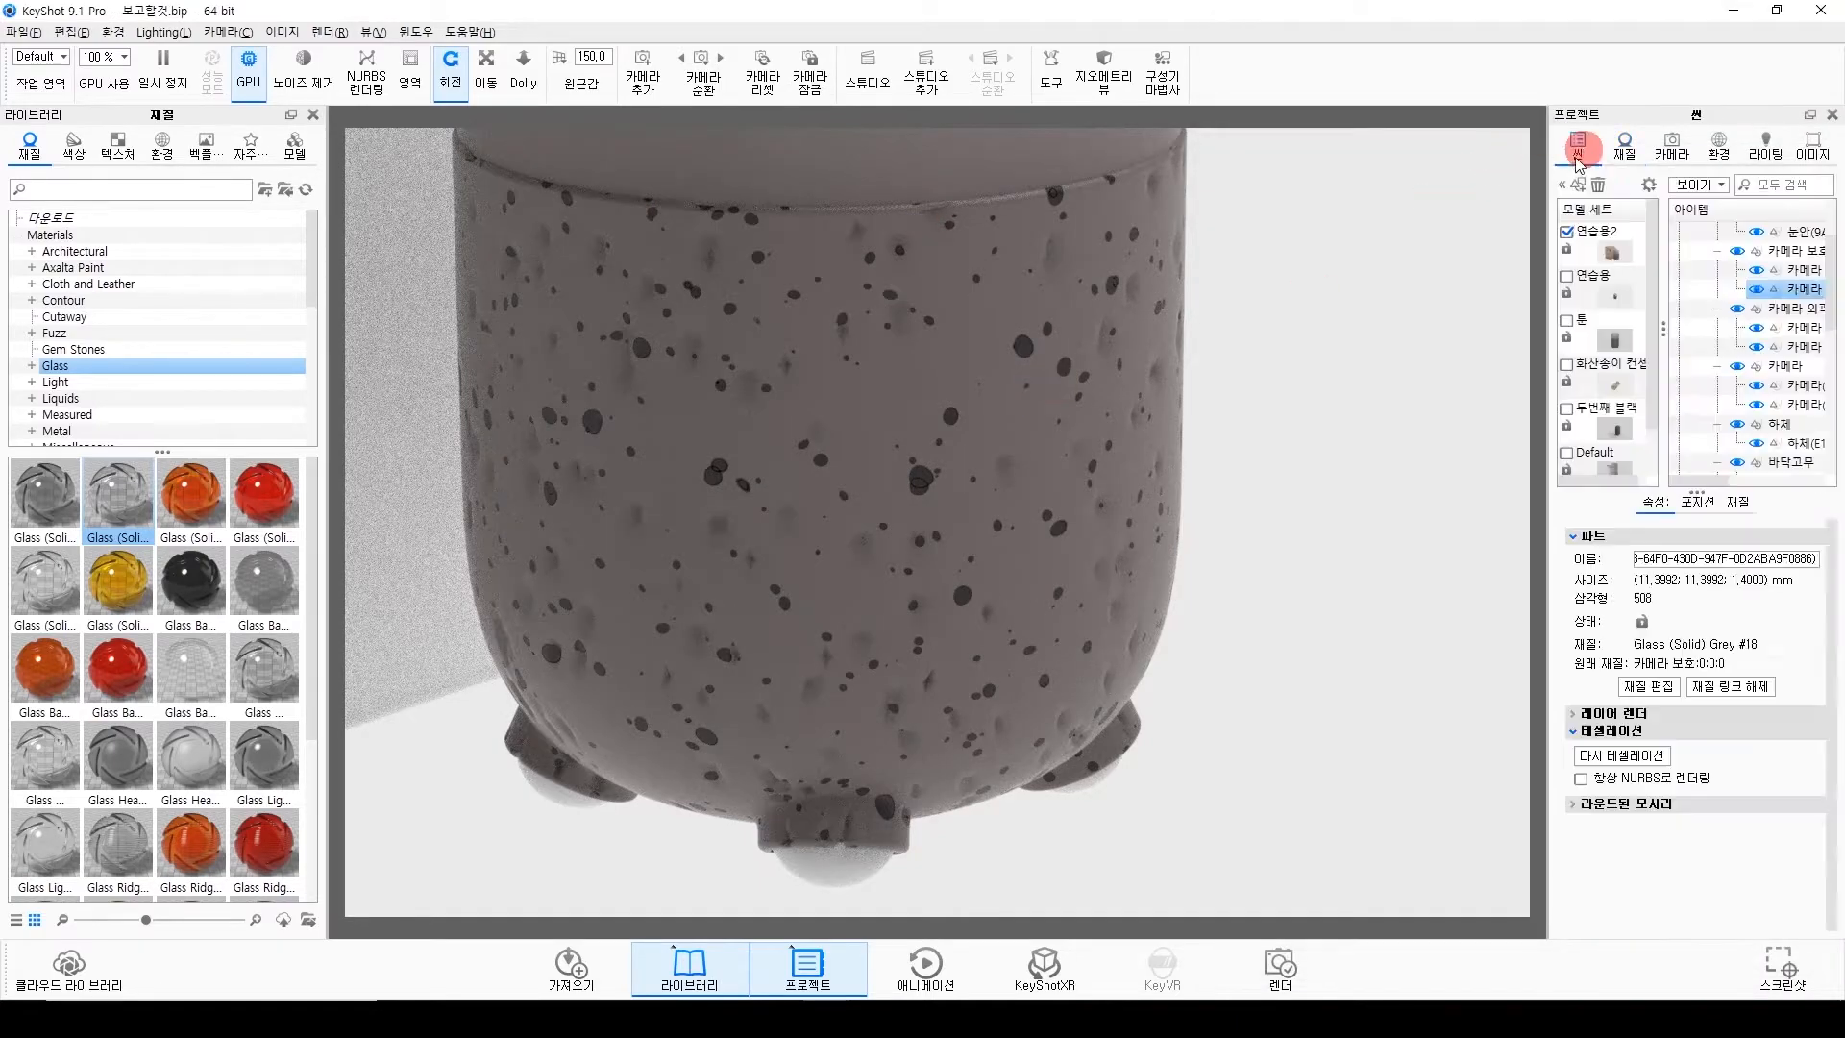
pyautogui.click(1693, 503)
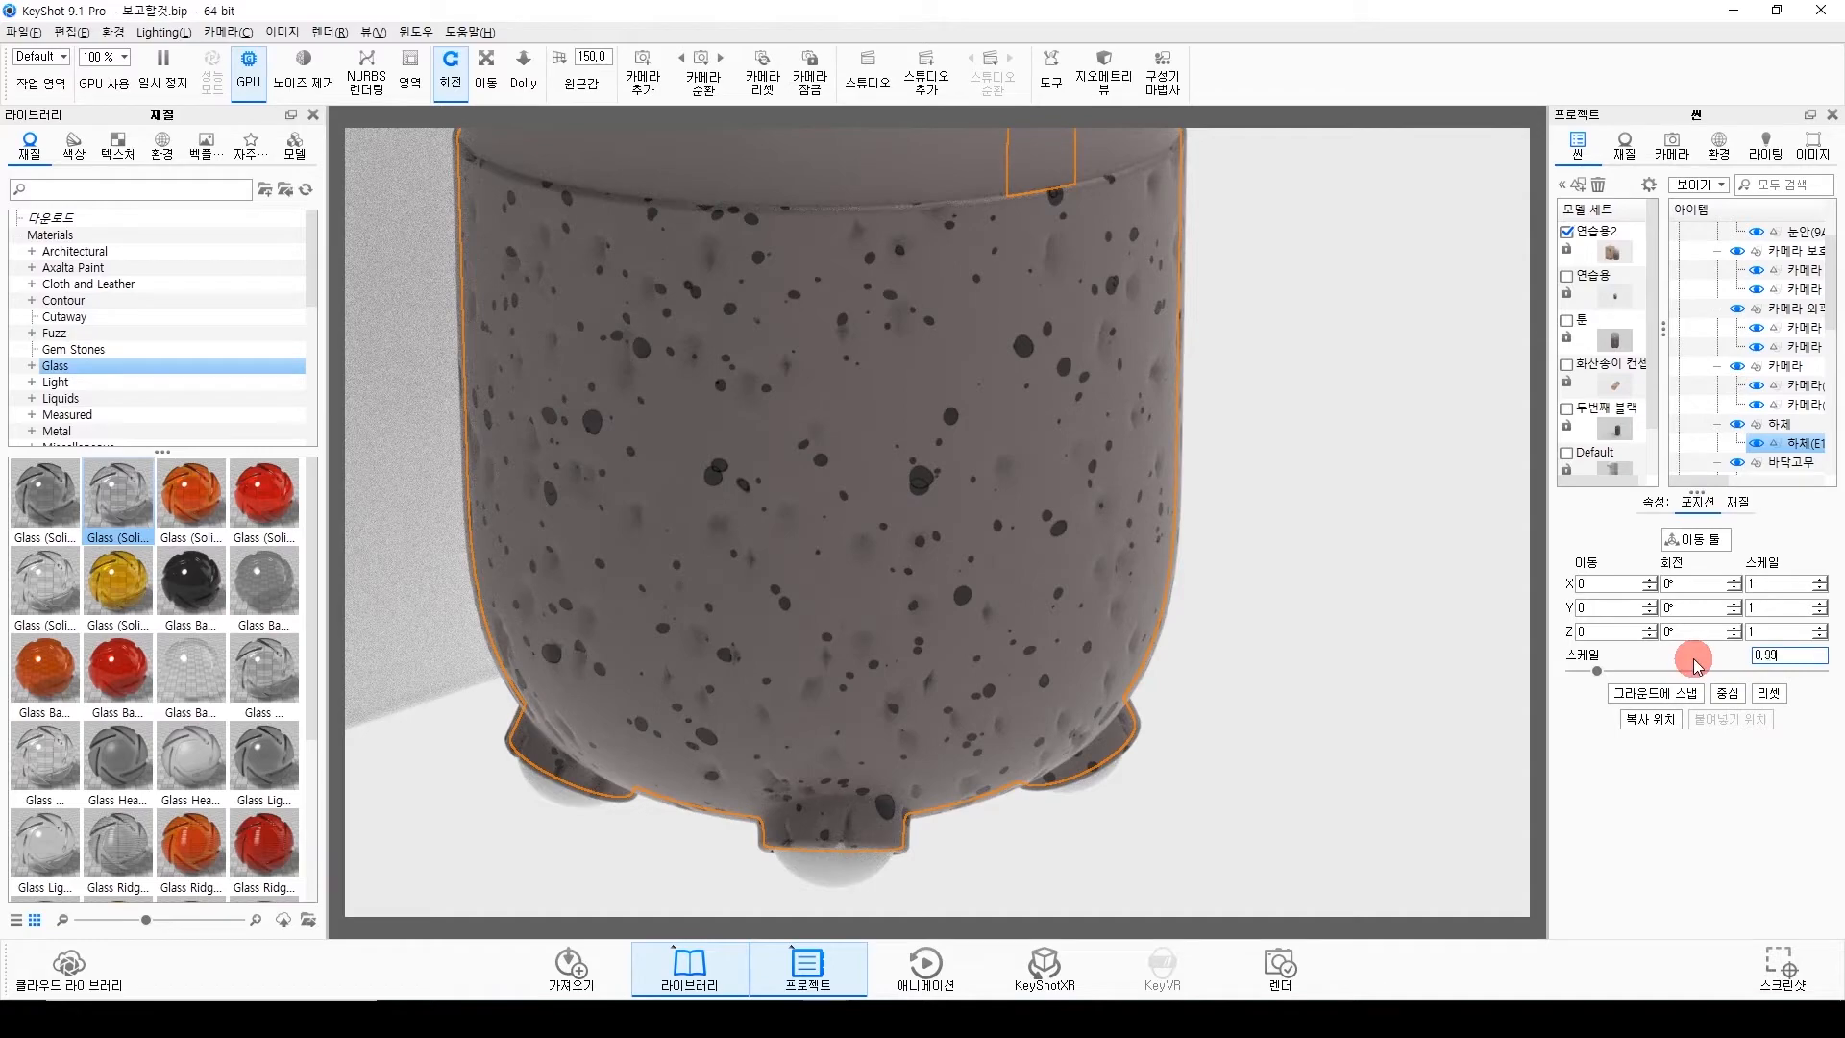
pyautogui.press('Return')
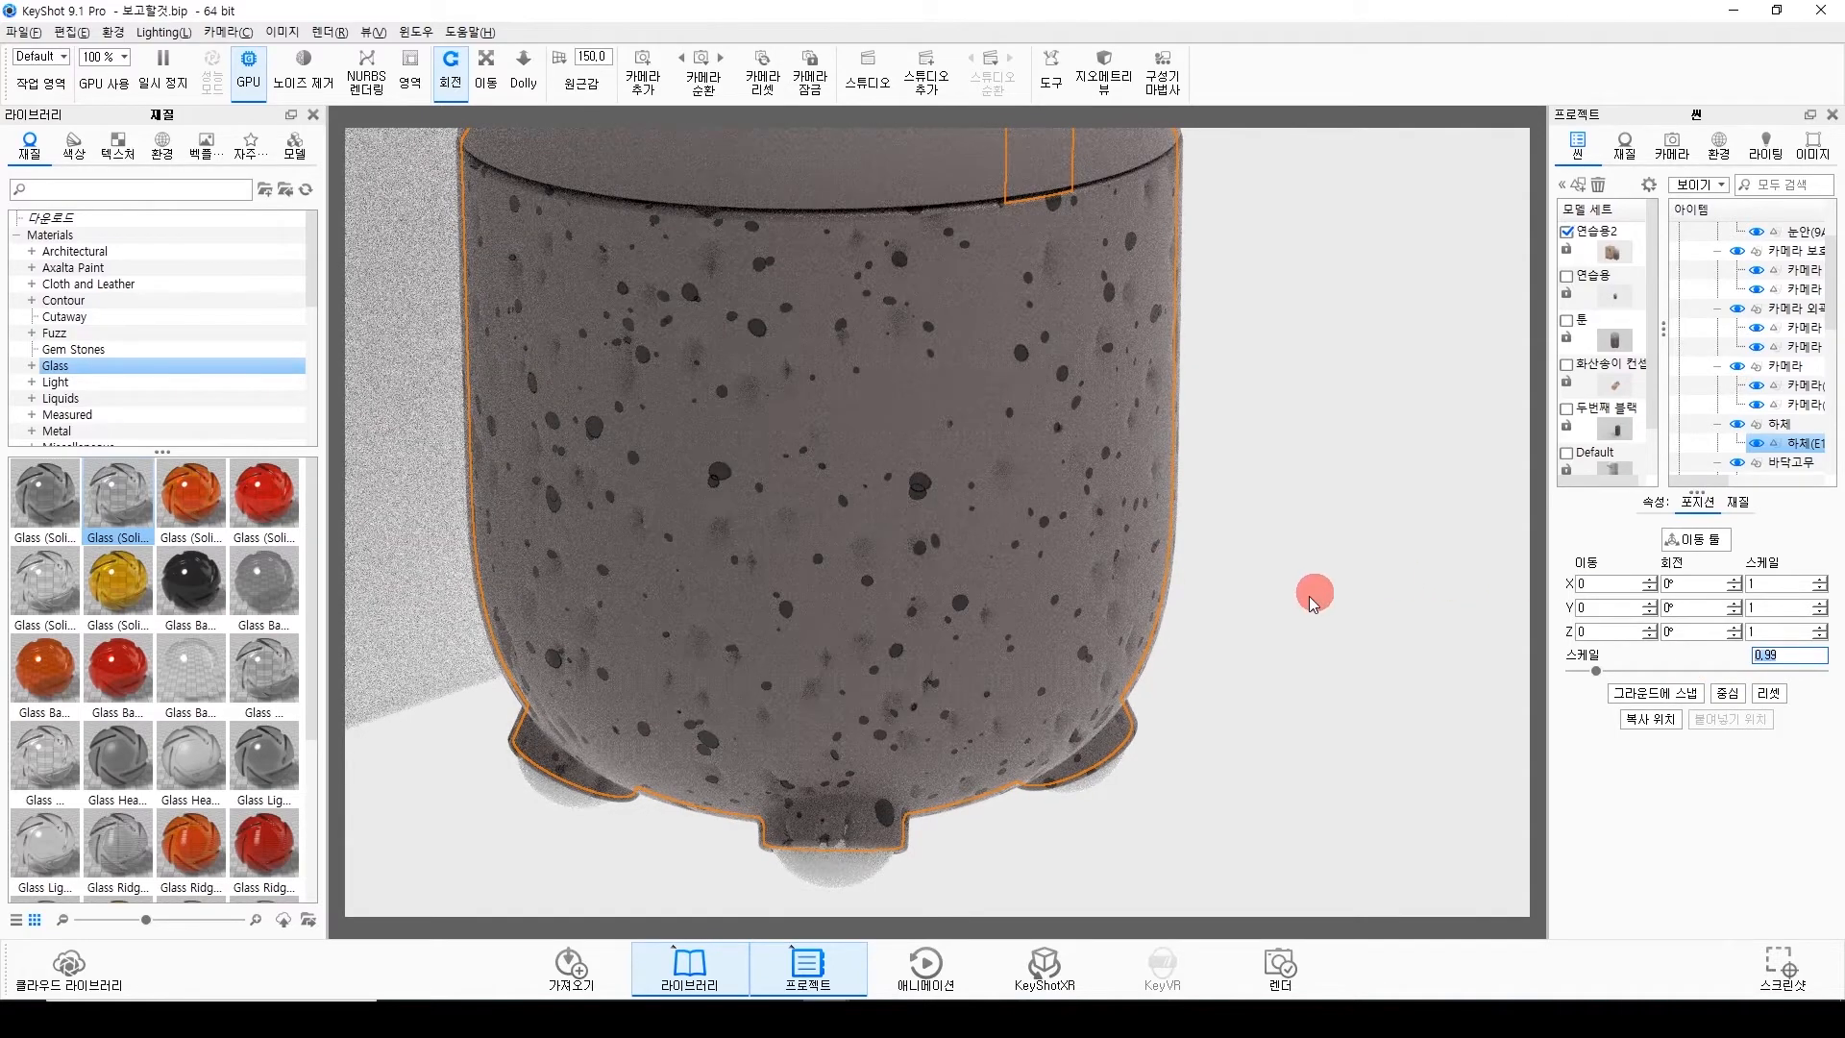
pyautogui.scroll(-3, 1312, 591)
pyautogui.click(1297, 602)
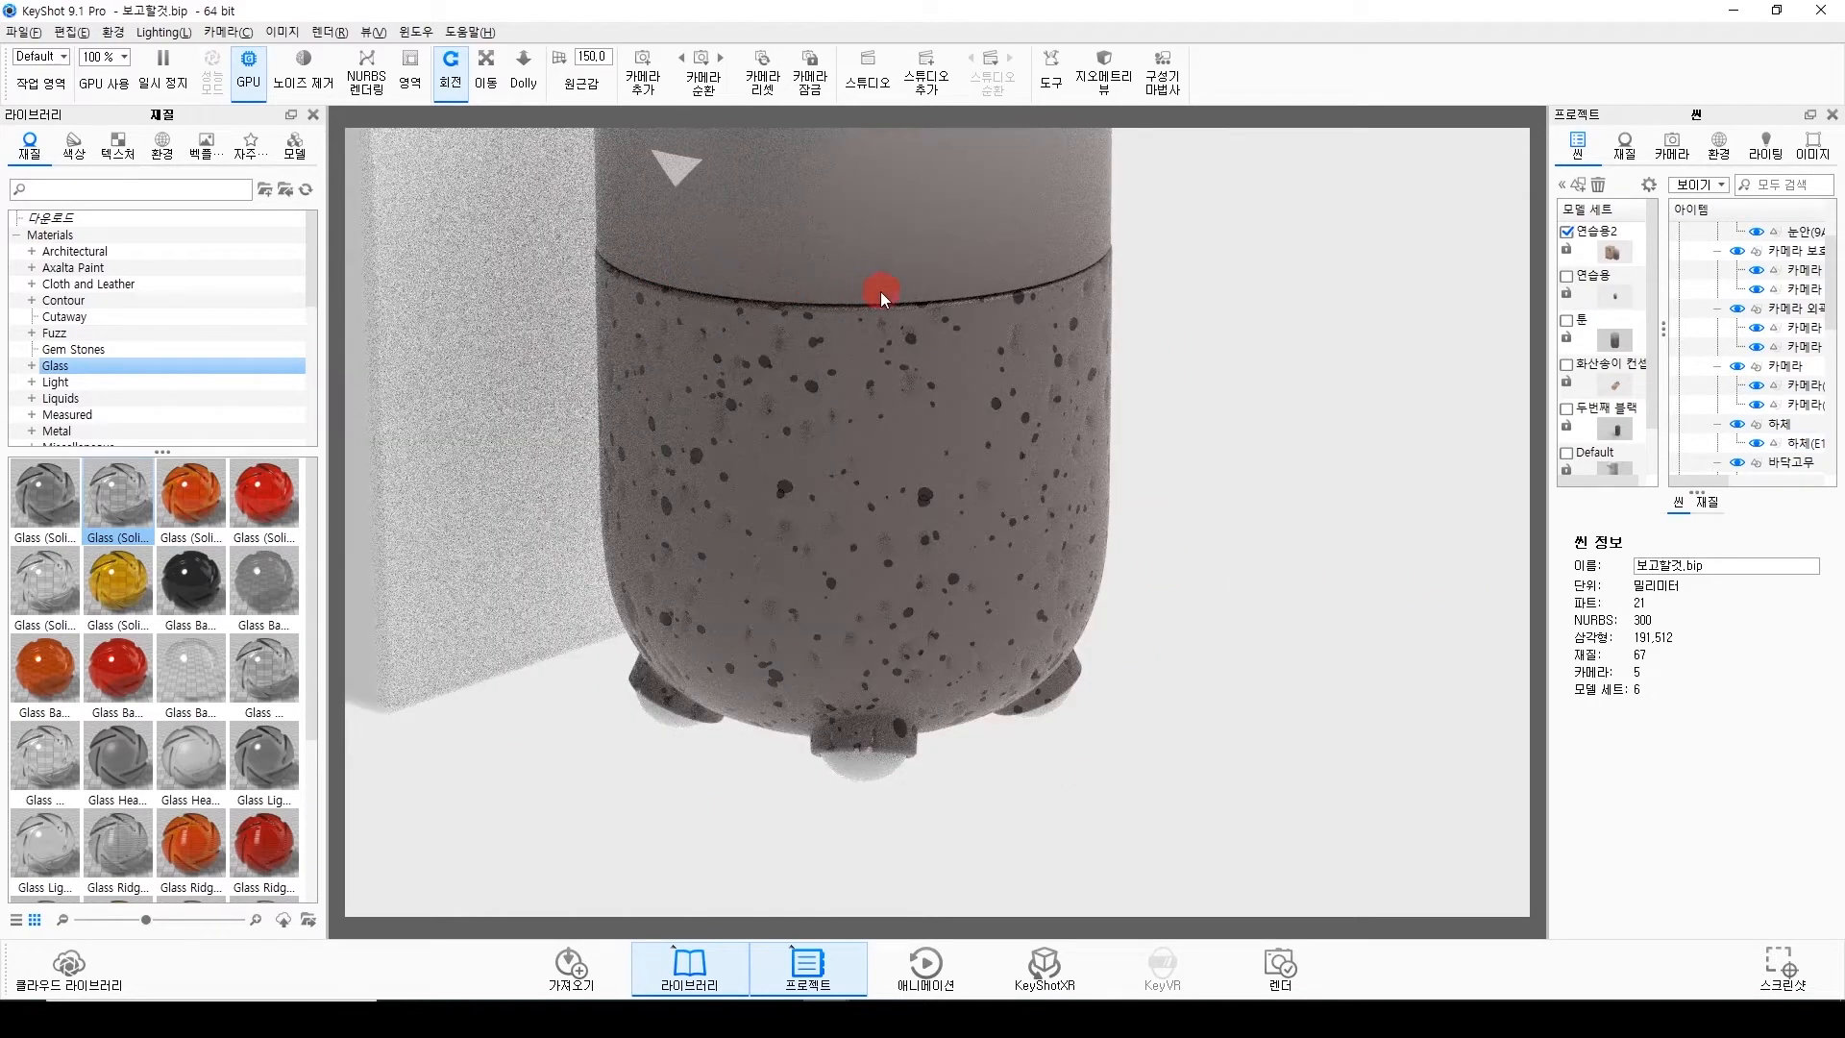
pyautogui.click(1048, 455)
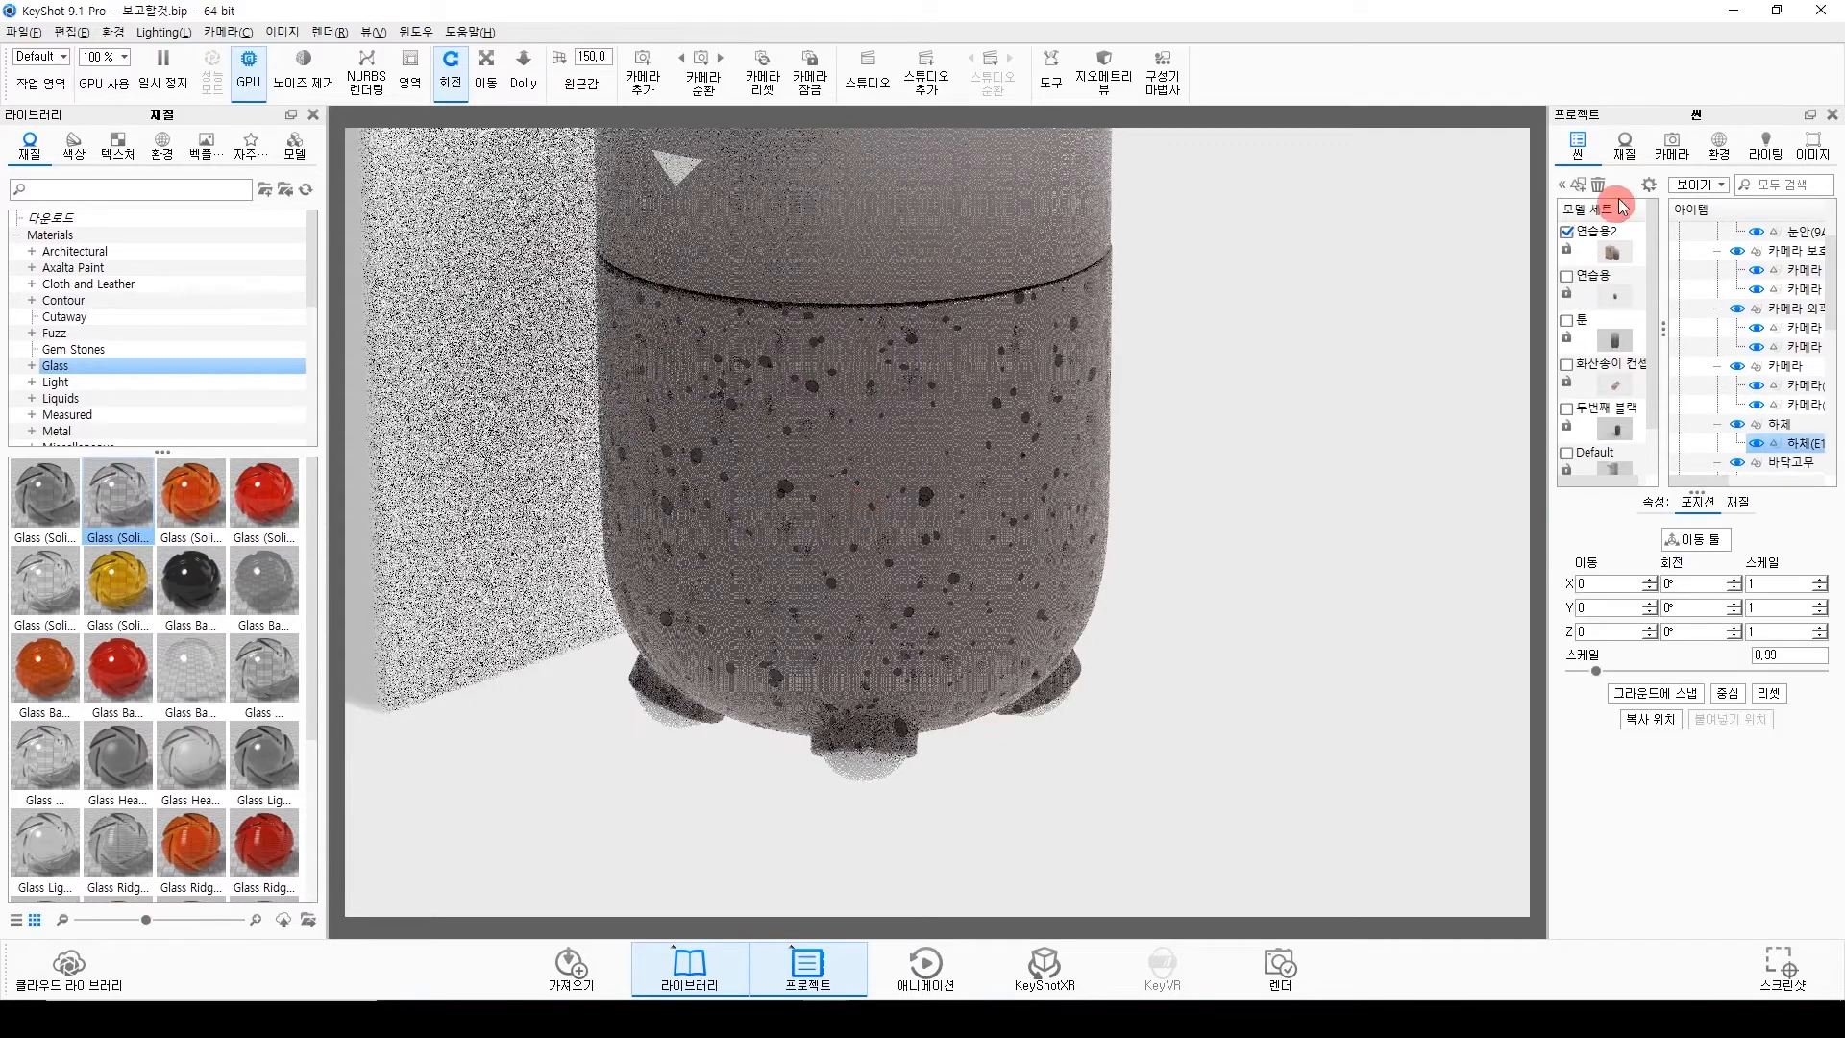
pyautogui.click(1329, 589)
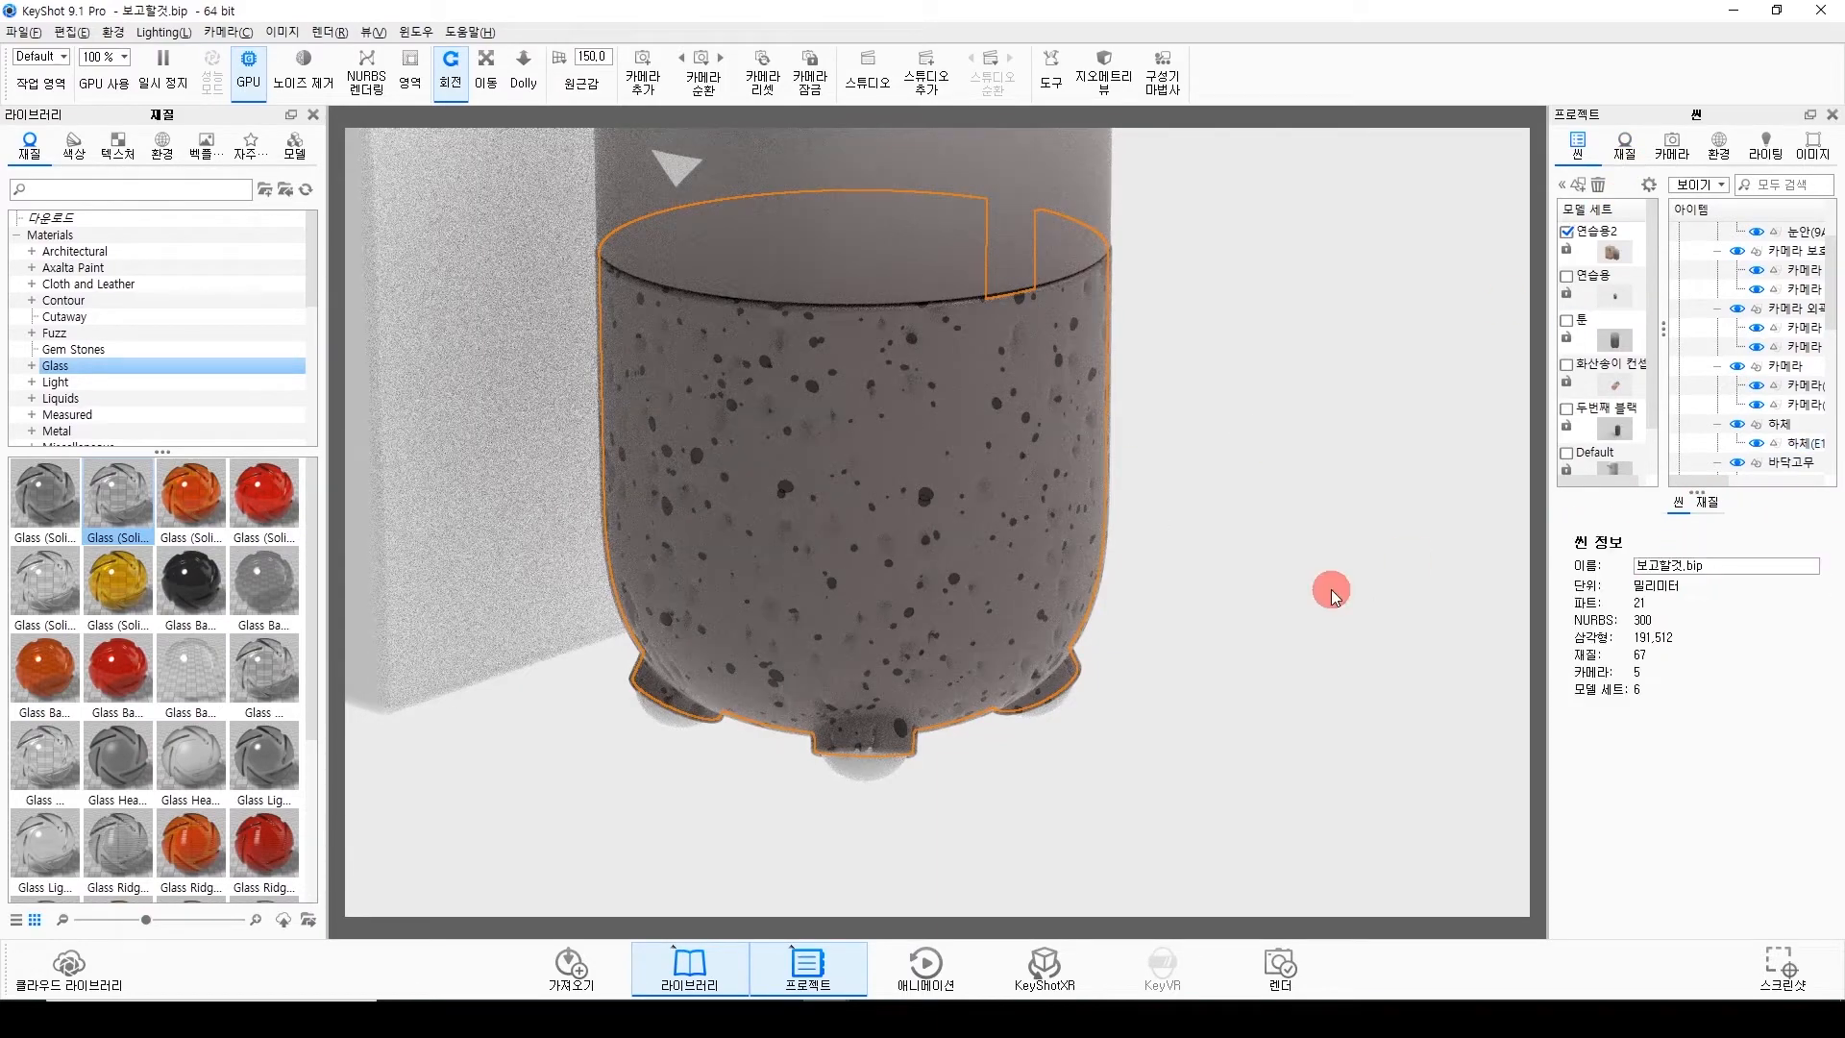
# Set the diffuse colour of the round feet's plastic material to dark grey #2E2C2C.
pyautogui.moveTo(1322, 589); pyautogui.dragTo(1062, 693)
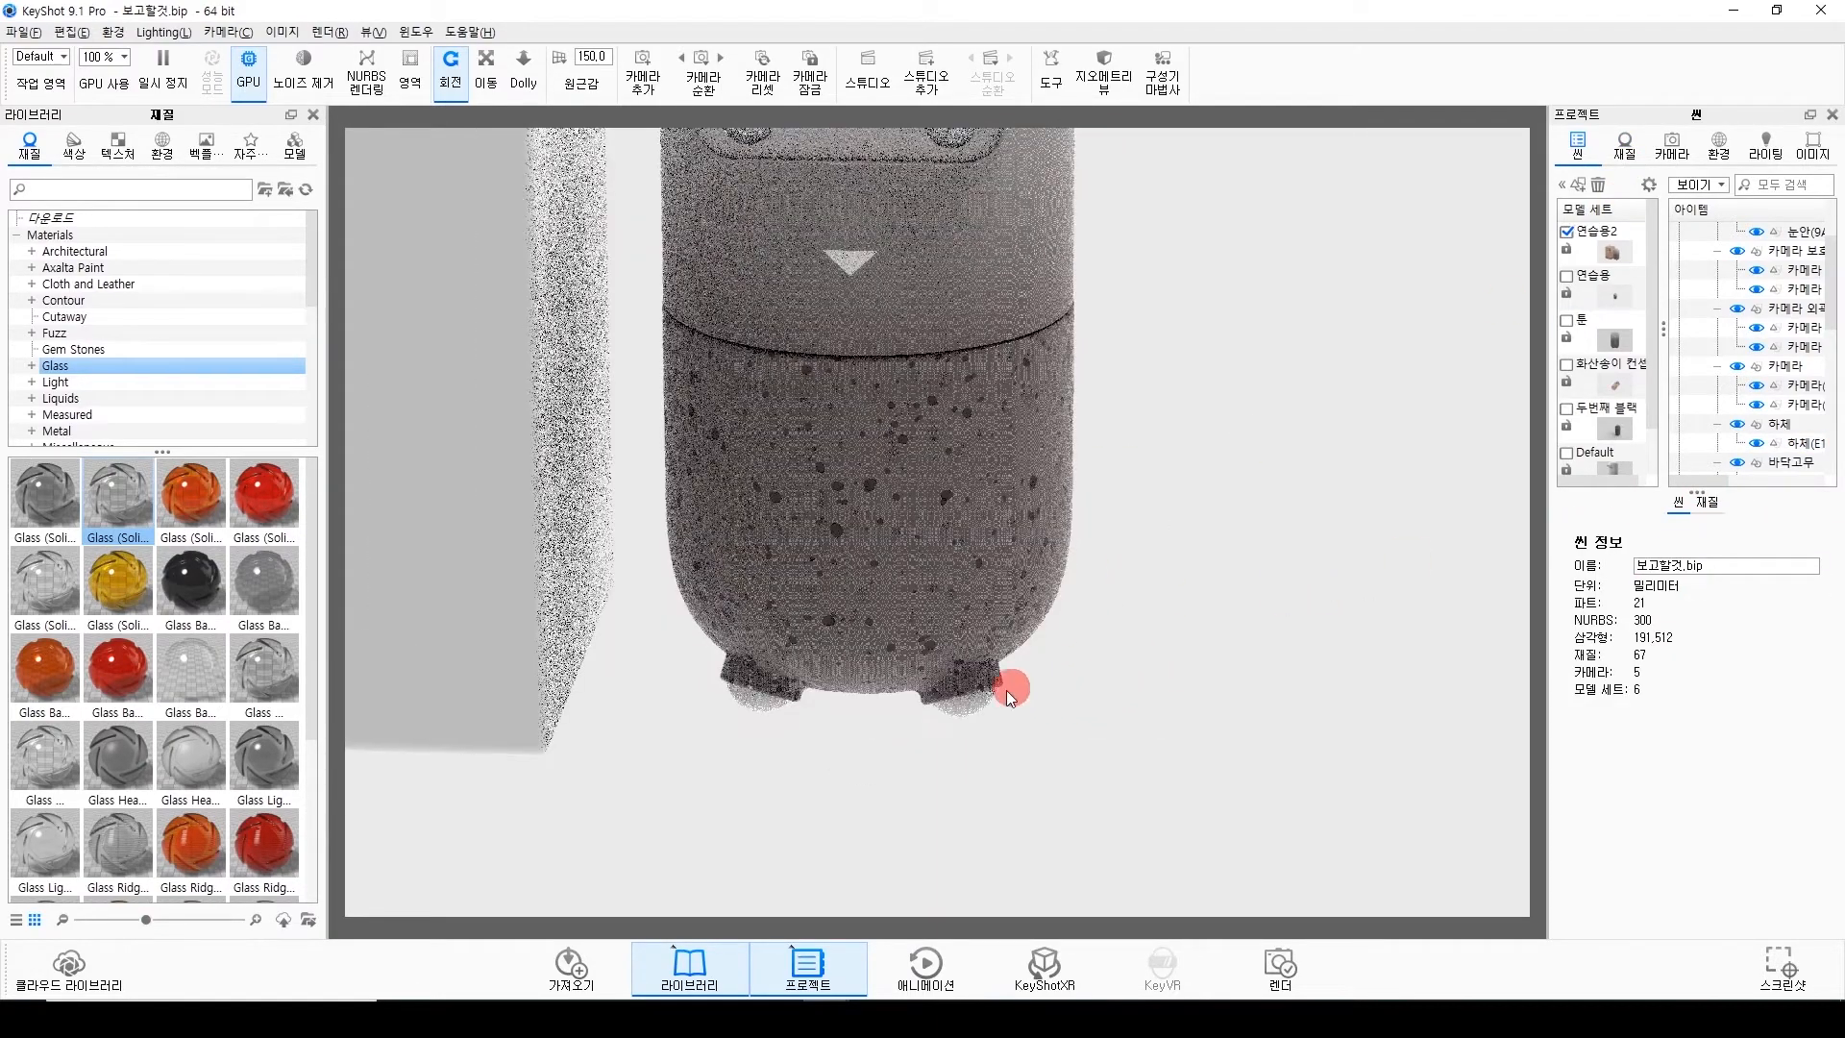
pyautogui.doubleClick(971, 701)
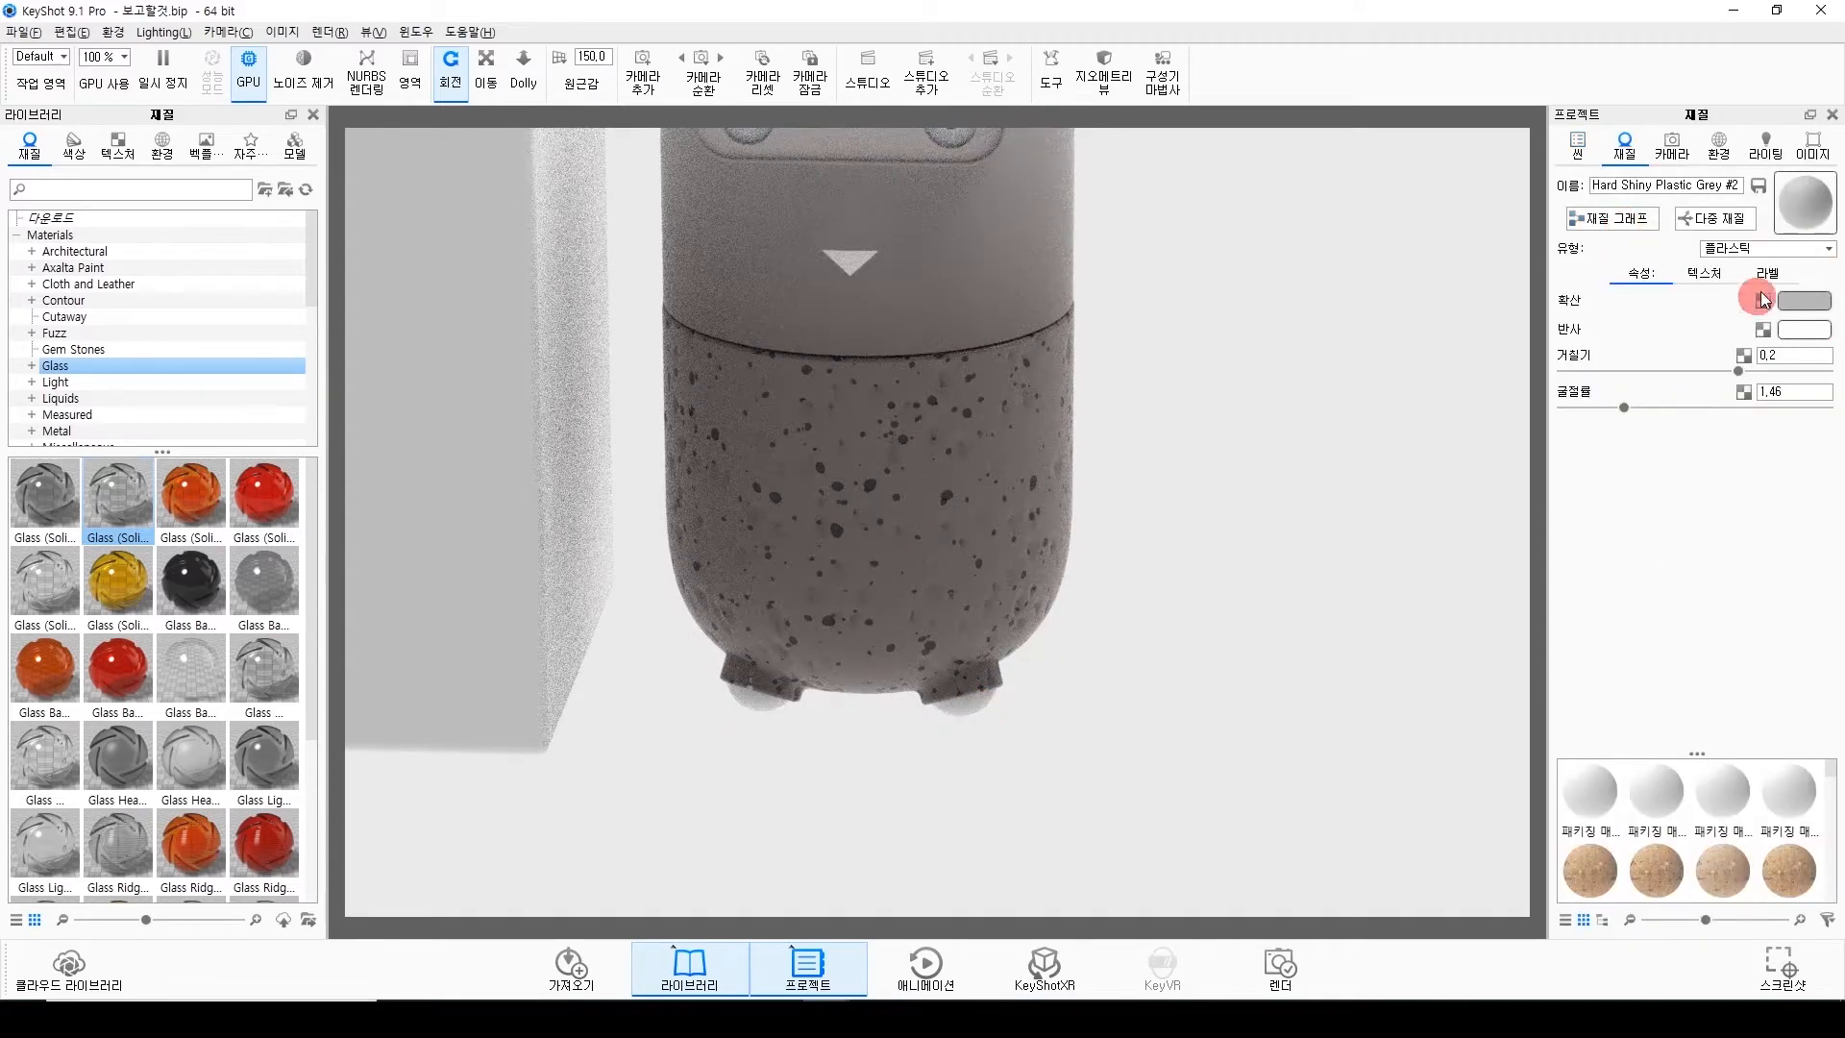
pyautogui.click(1807, 302)
pyautogui.click(1541, 42)
pyautogui.click(982, 411)
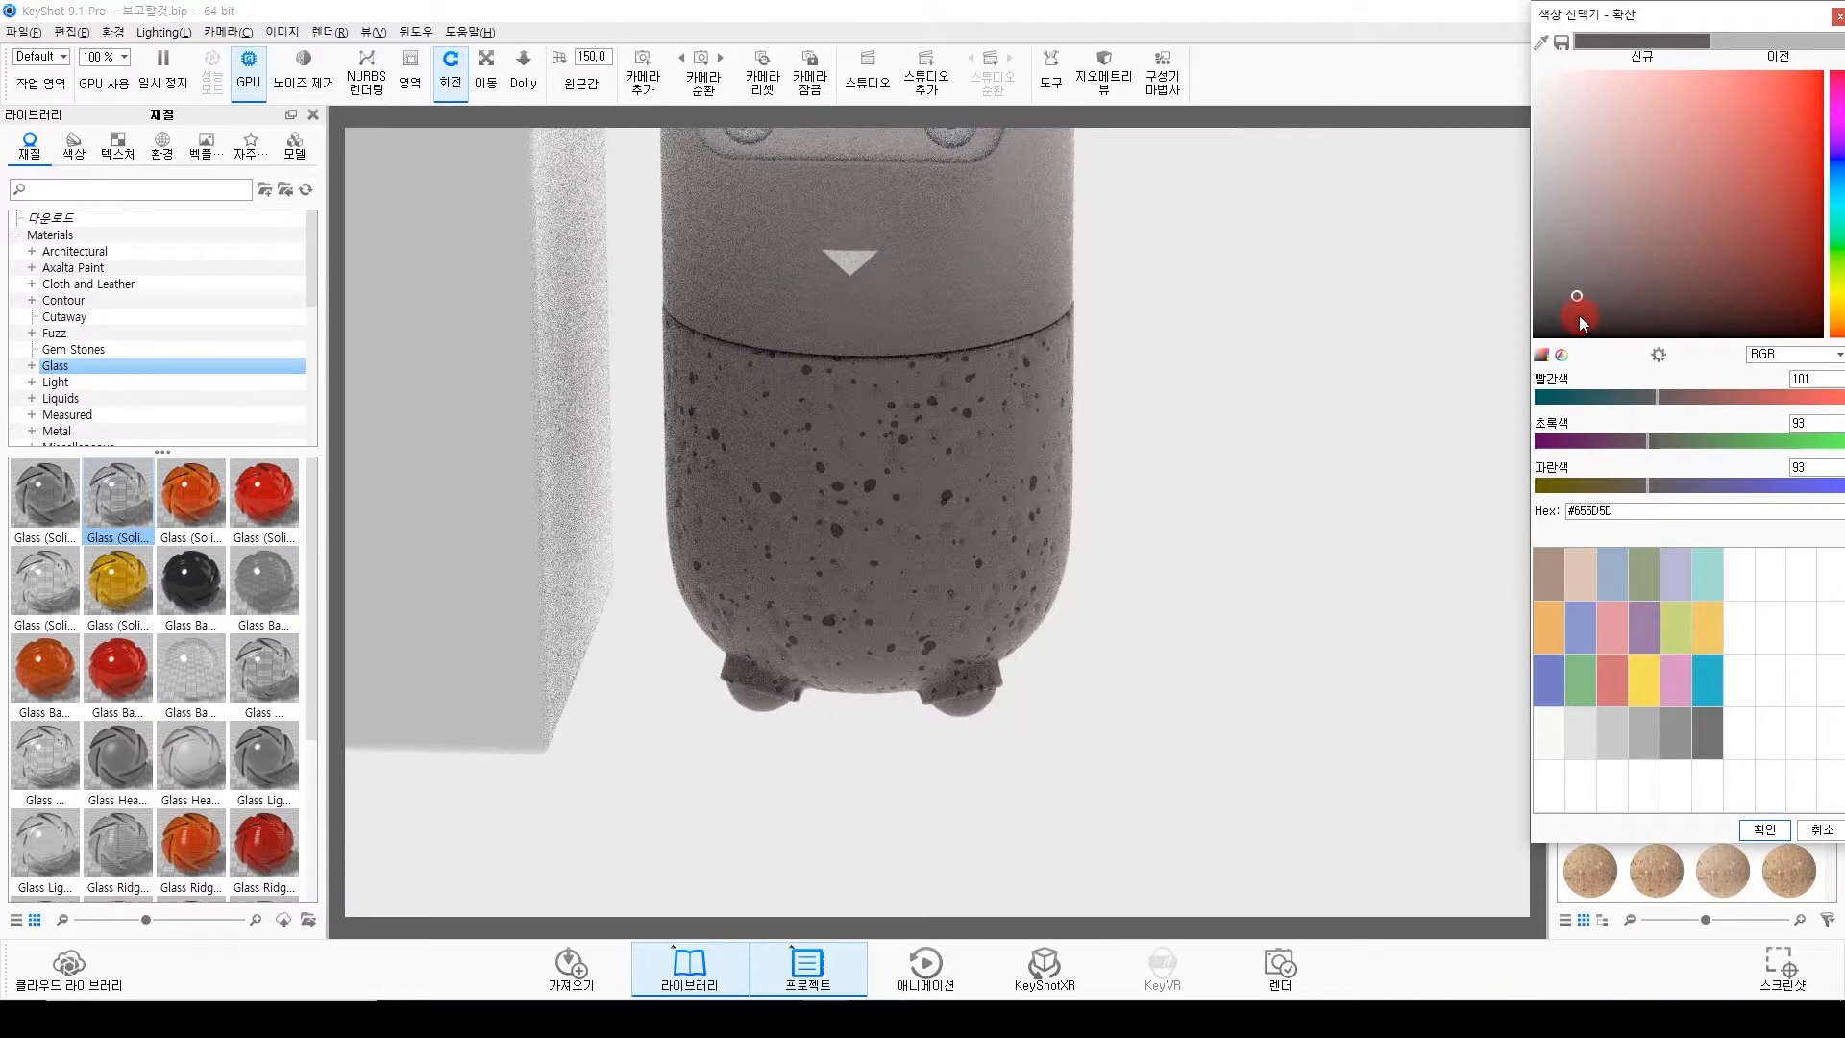
pyautogui.click(1576, 318)
pyautogui.click(1557, 329)
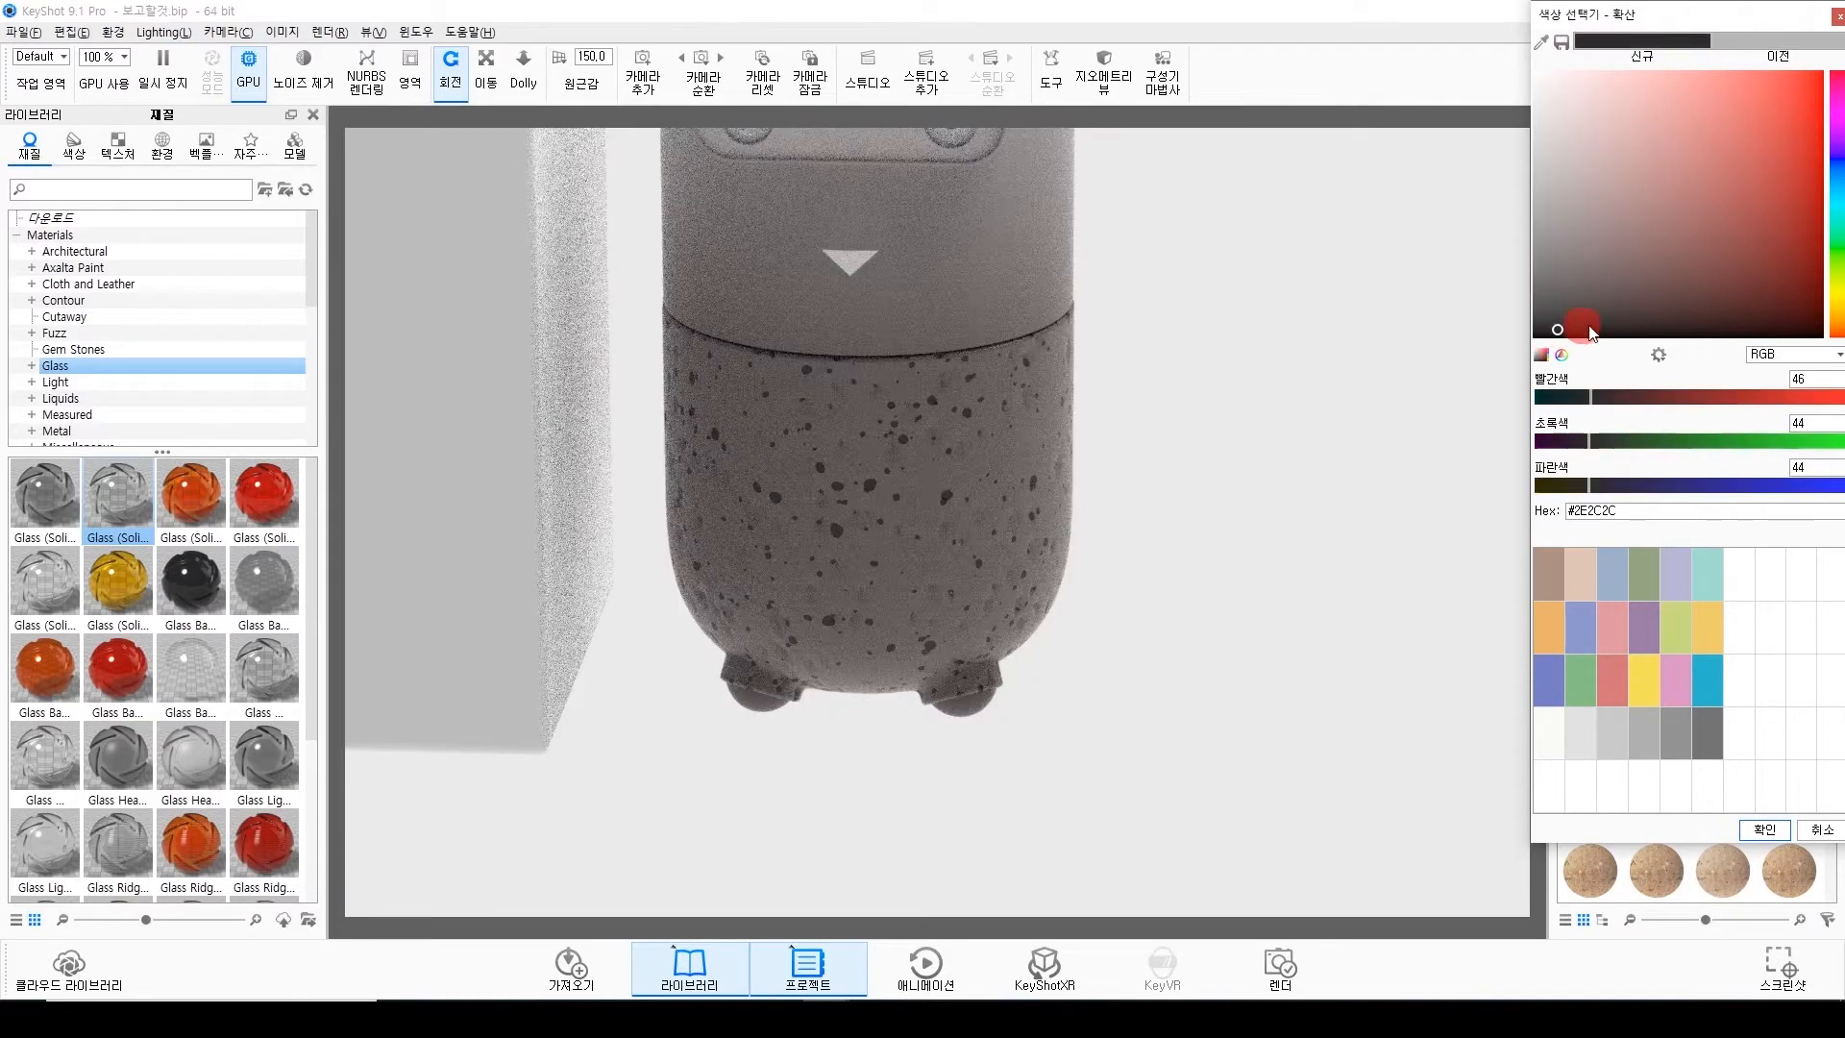
pyautogui.click(1767, 832)
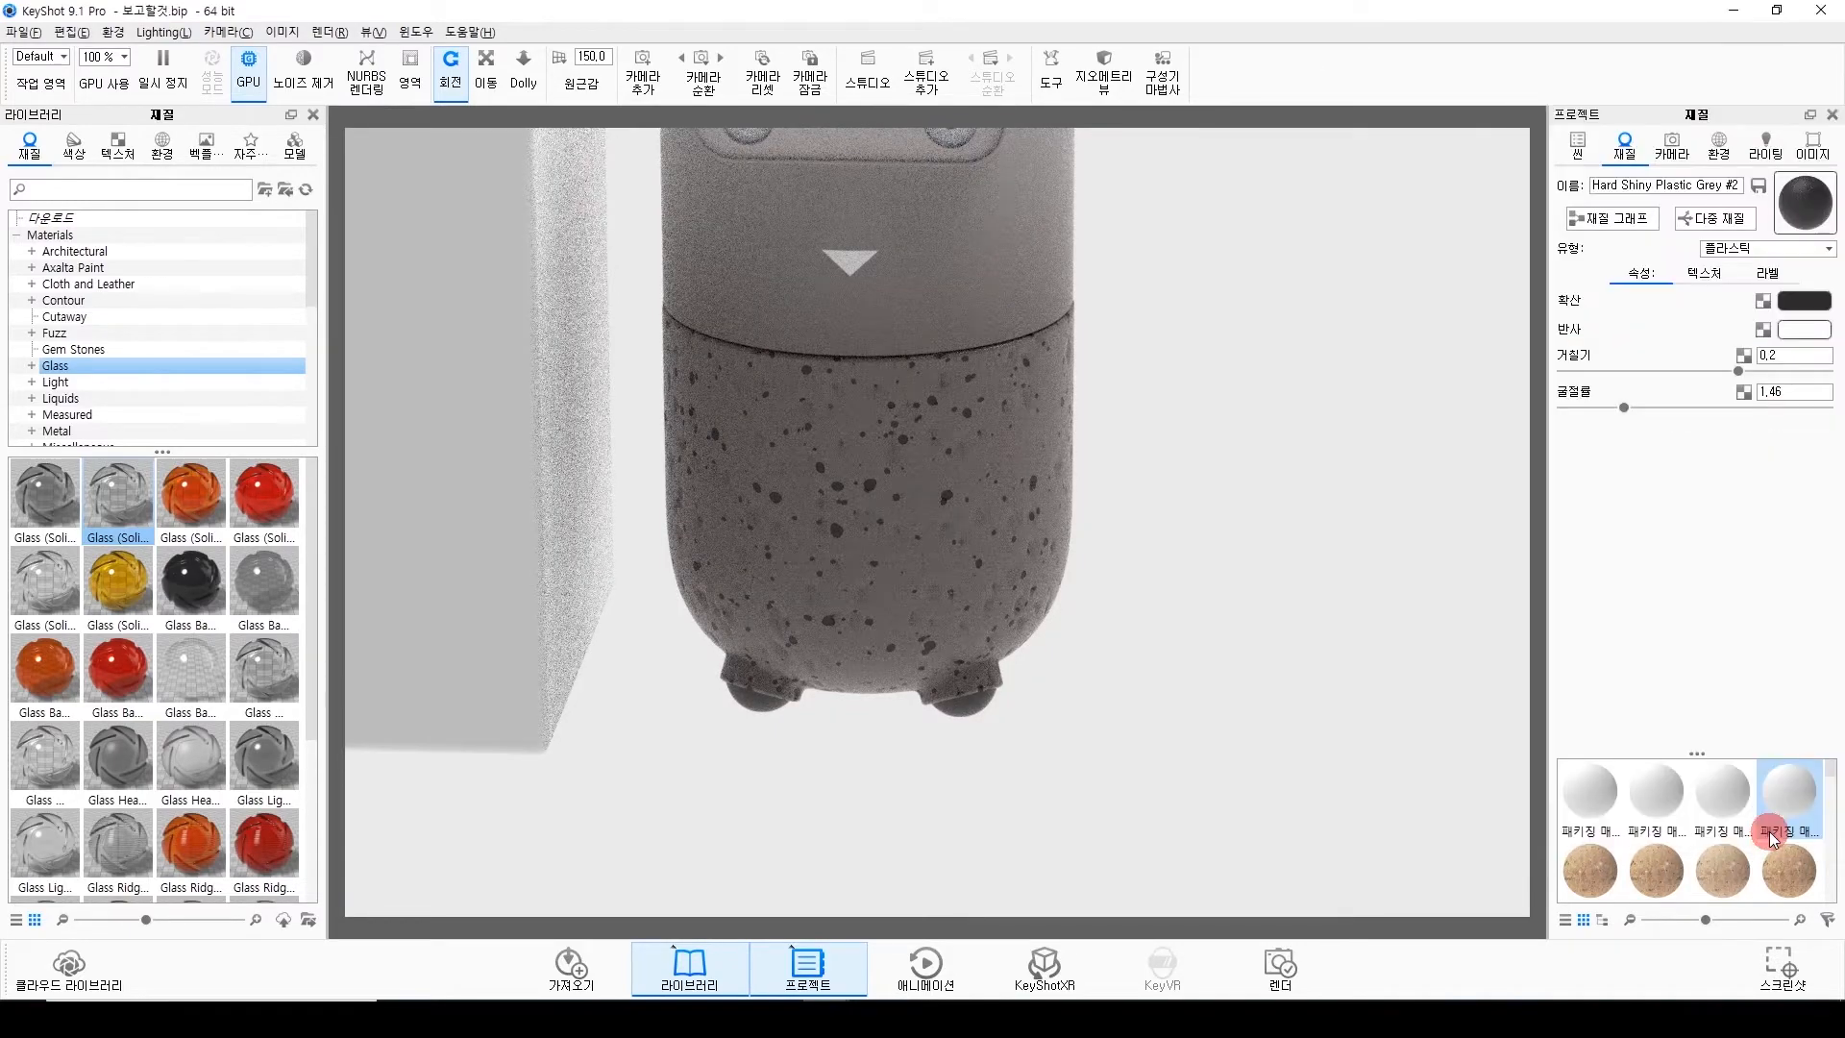
# Set the camera eyes' solid glass to colour #464646, roughness 0.1 and refractive index 1.576.
pyautogui.scroll(-5, 1172, 654)
pyautogui.moveTo(1172, 654); pyautogui.dragTo(1292, 634)
pyautogui.scroll(8, 1037, 301)
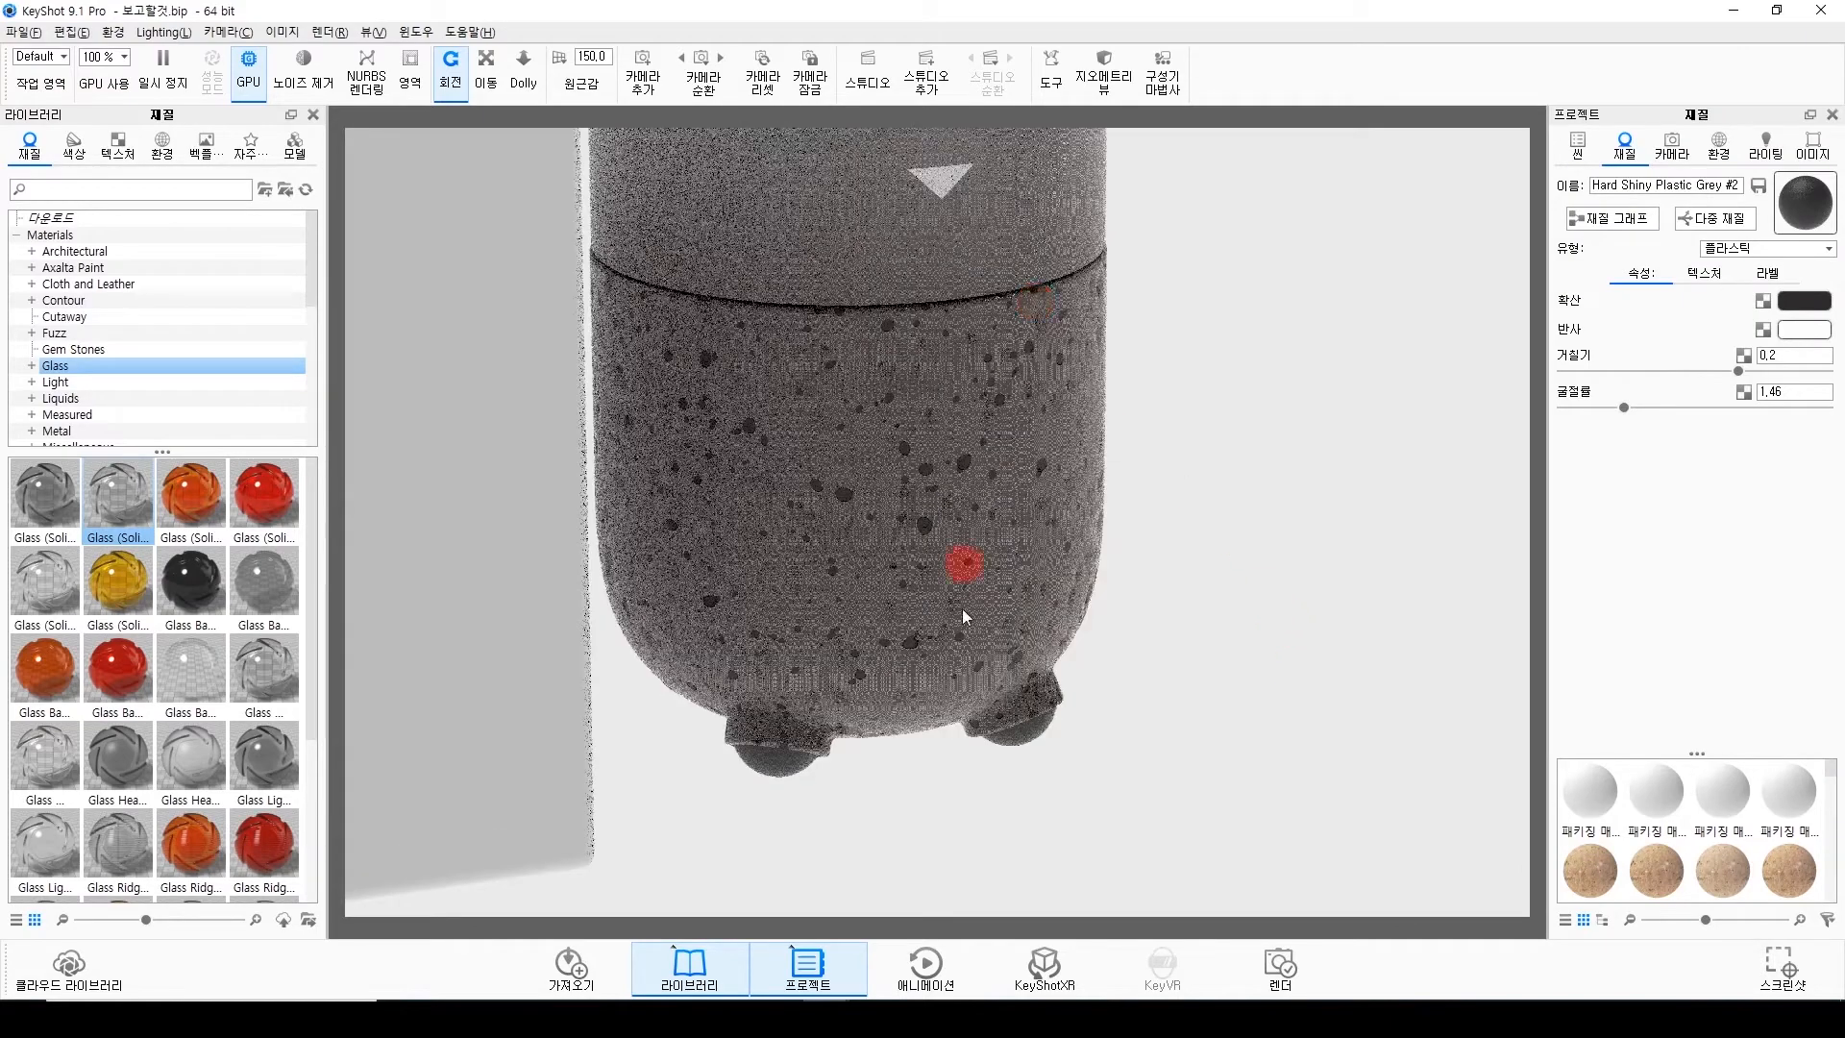
pyautogui.moveTo(961, 616); pyautogui.dragTo(946, 841, button='middle')
pyautogui.doubleClick(998, 417)
pyautogui.click(1754, 251)
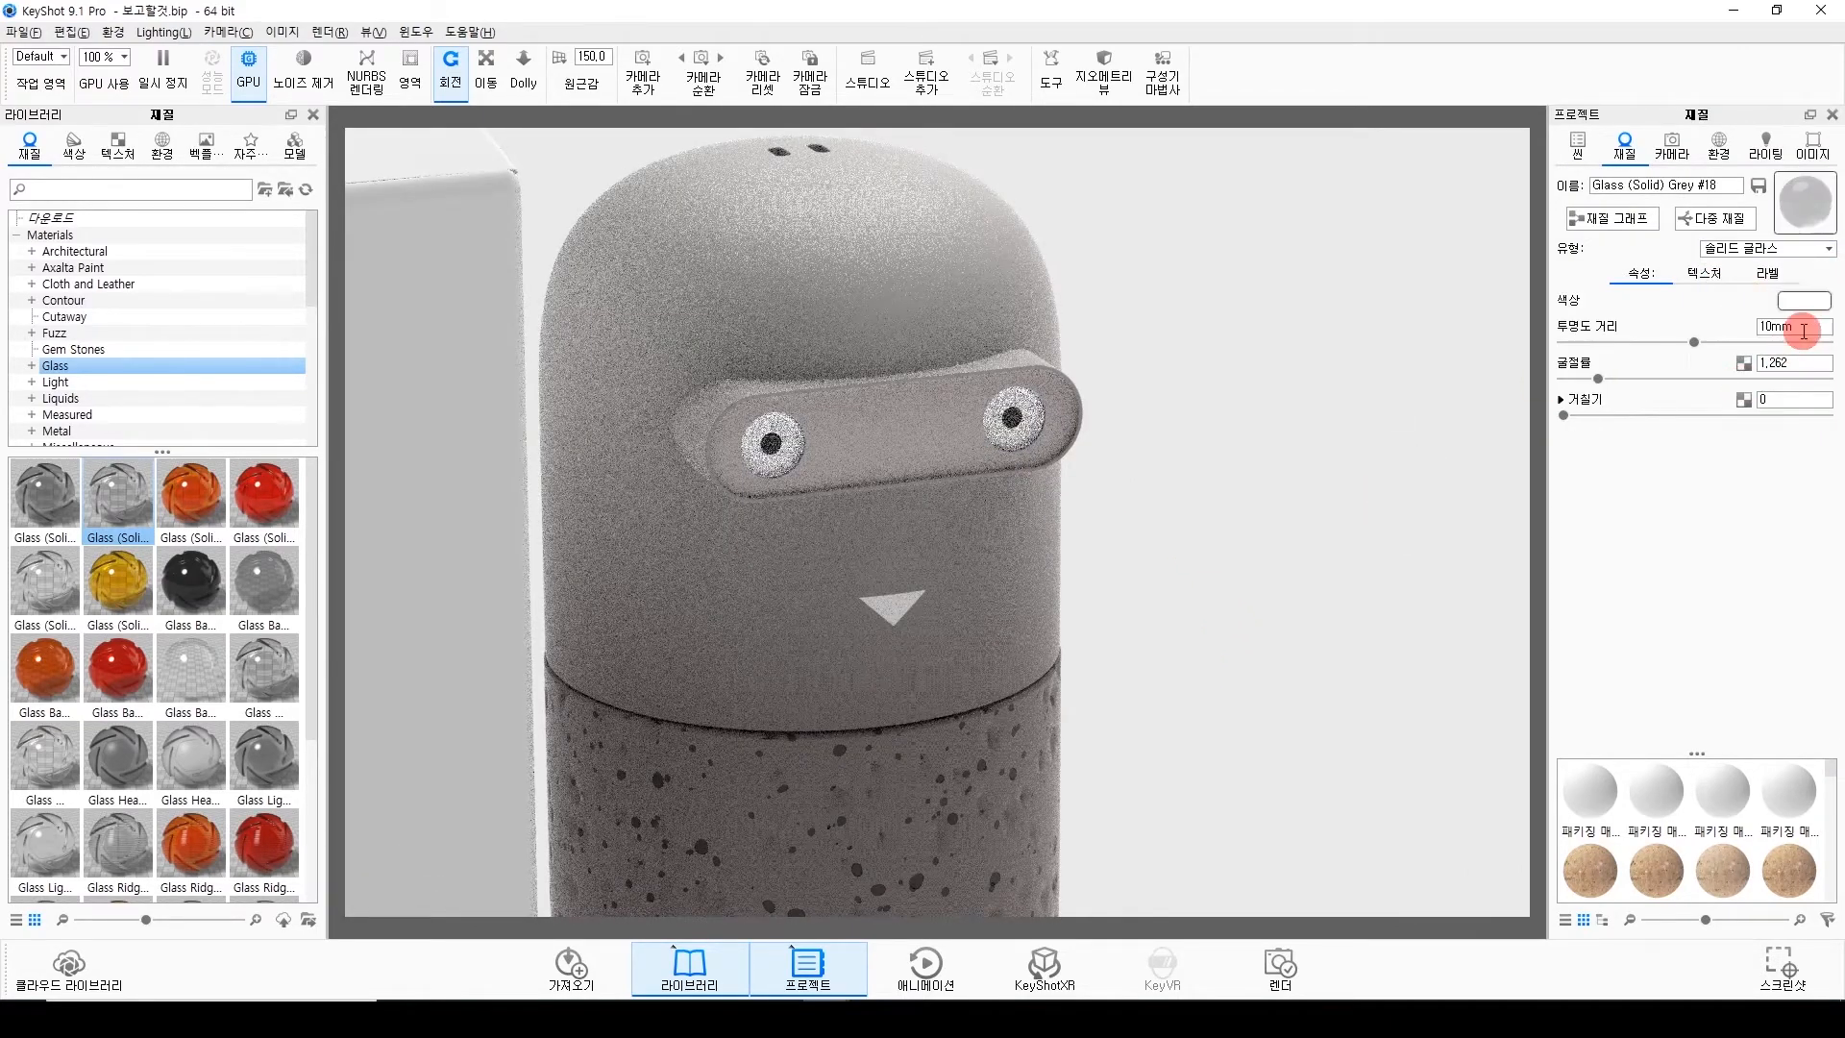
pyautogui.click(1815, 318)
pyautogui.moveTo(1618, 216); pyautogui.dragTo(1479, 317)
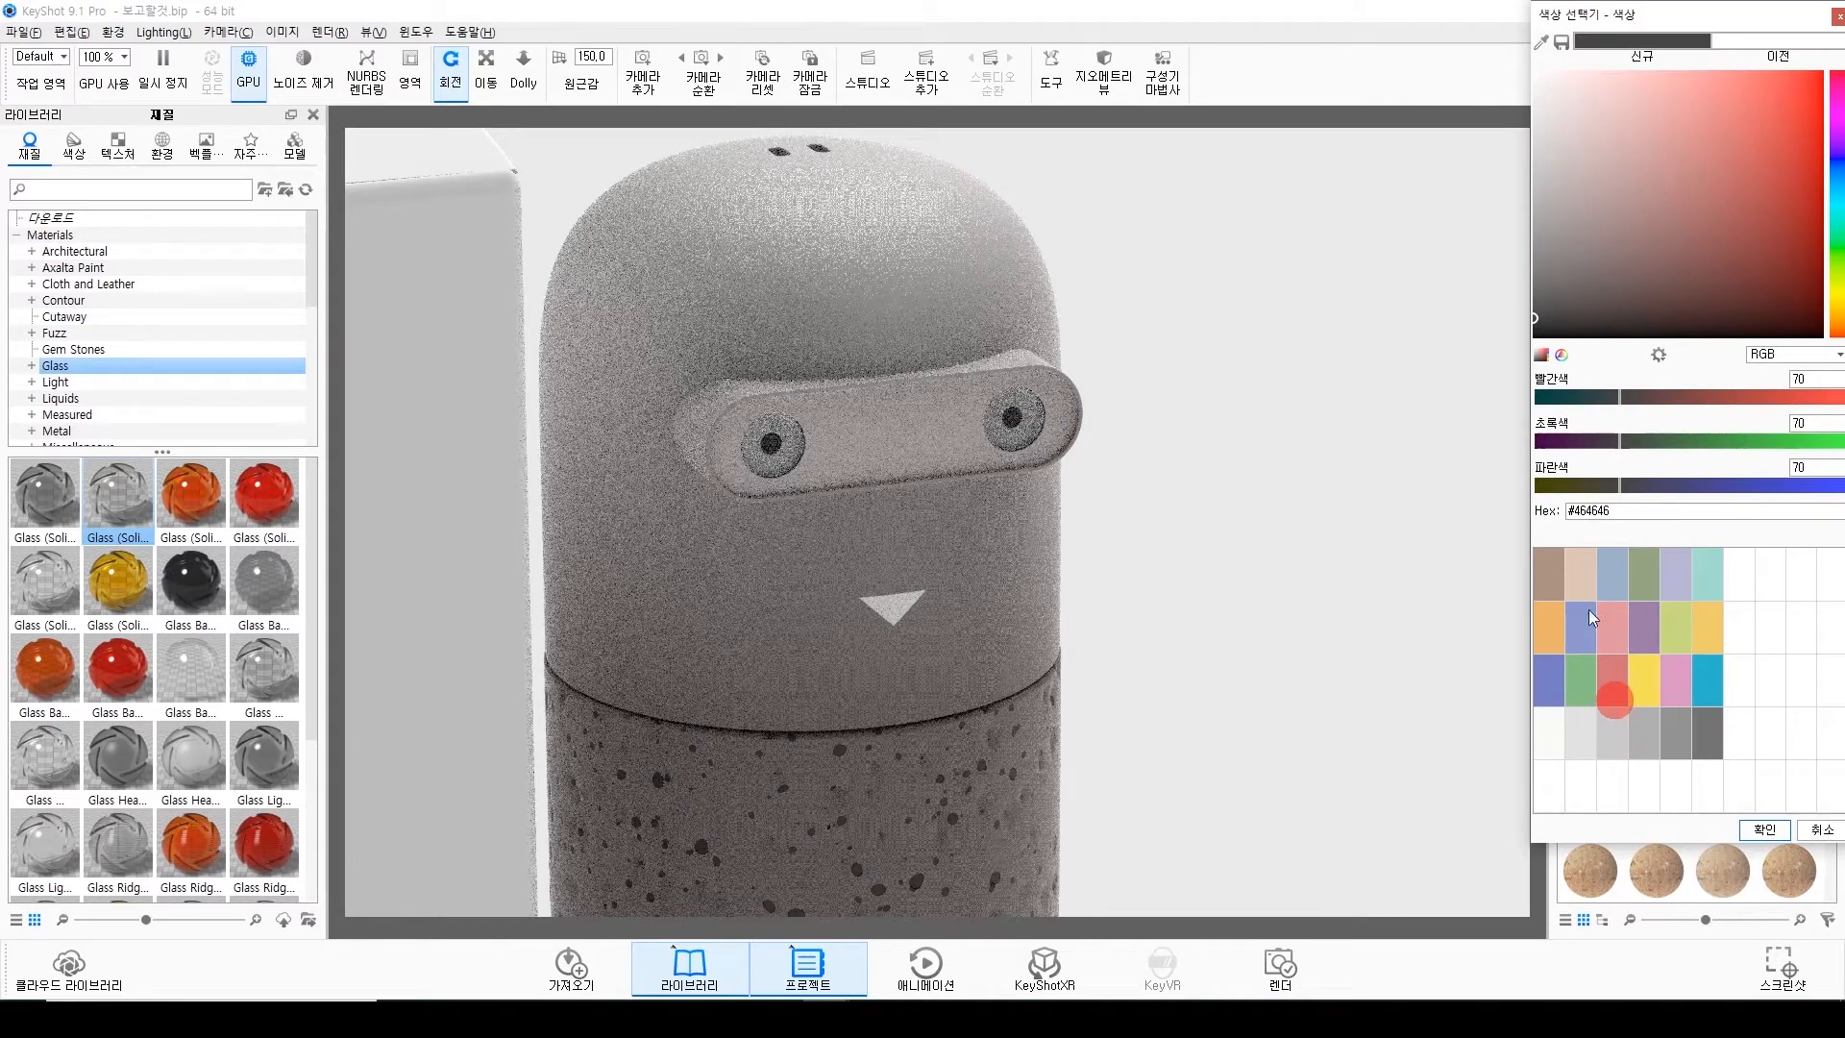
pyautogui.click(1764, 828)
pyautogui.click(1759, 400)
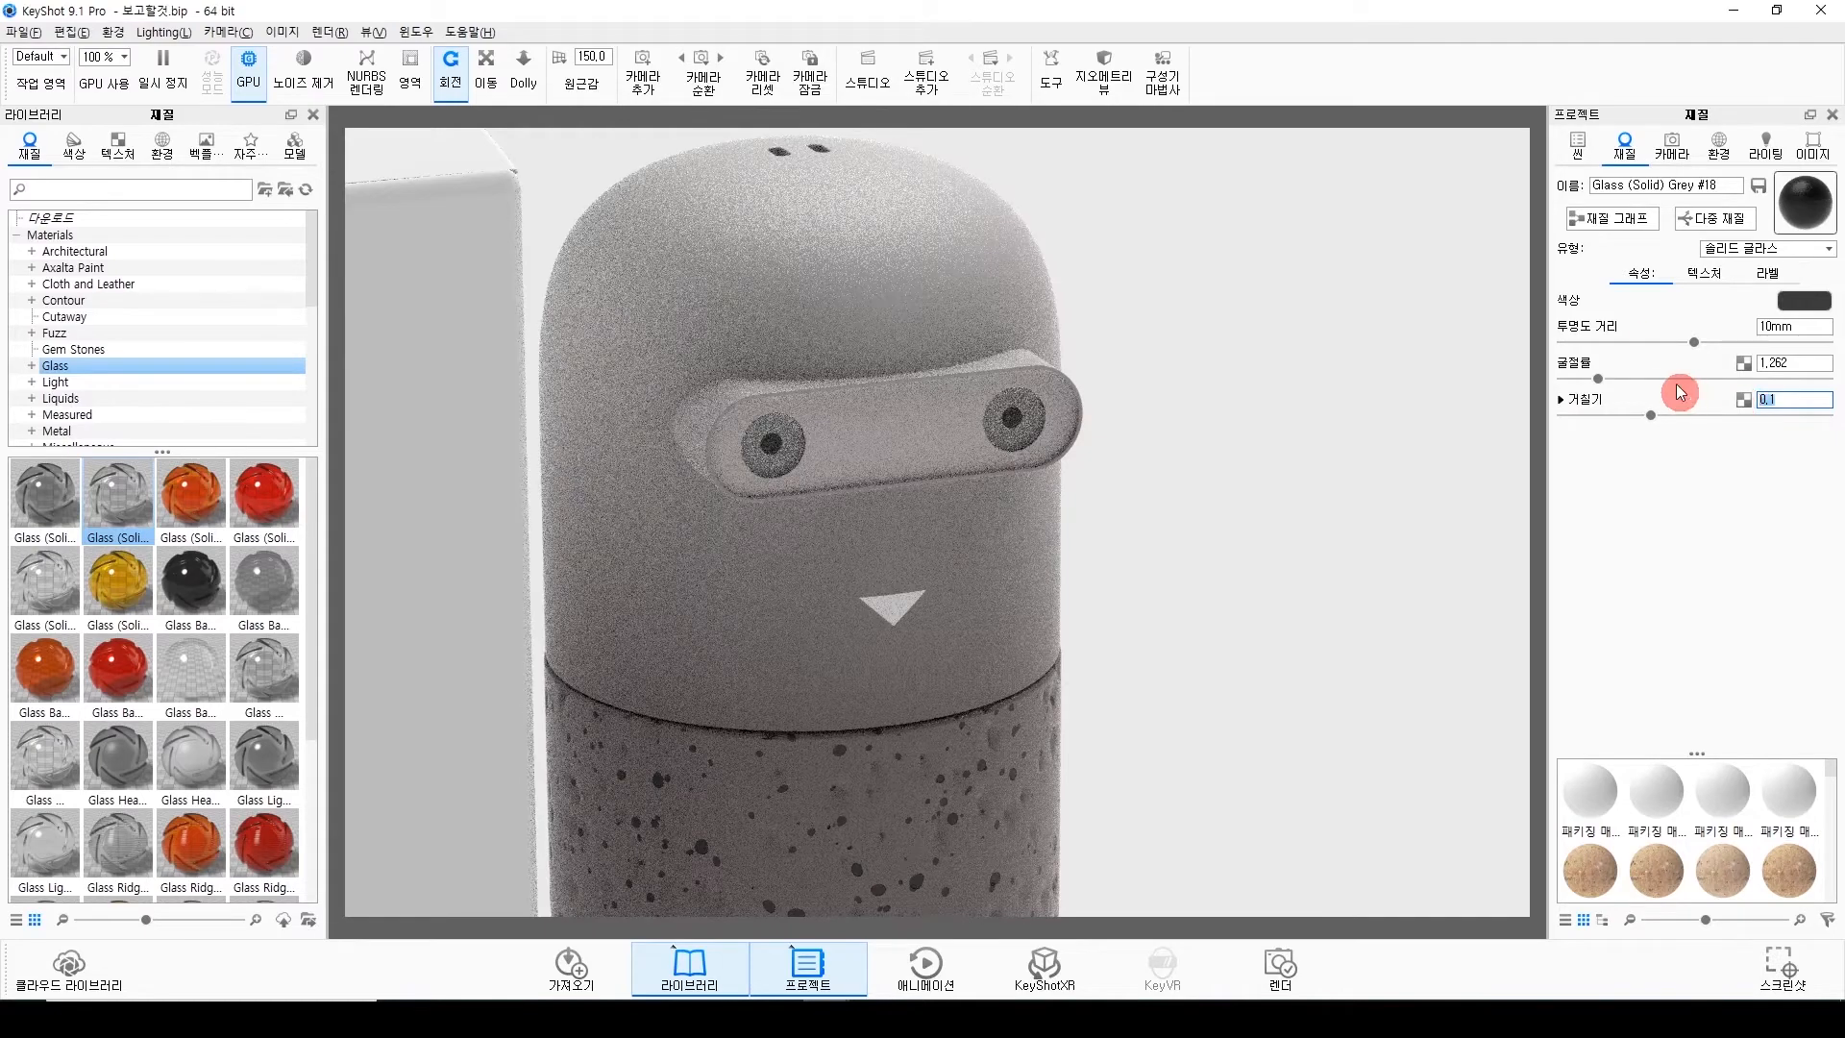
pyautogui.moveTo(1601, 376); pyautogui.dragTo(1646, 376)
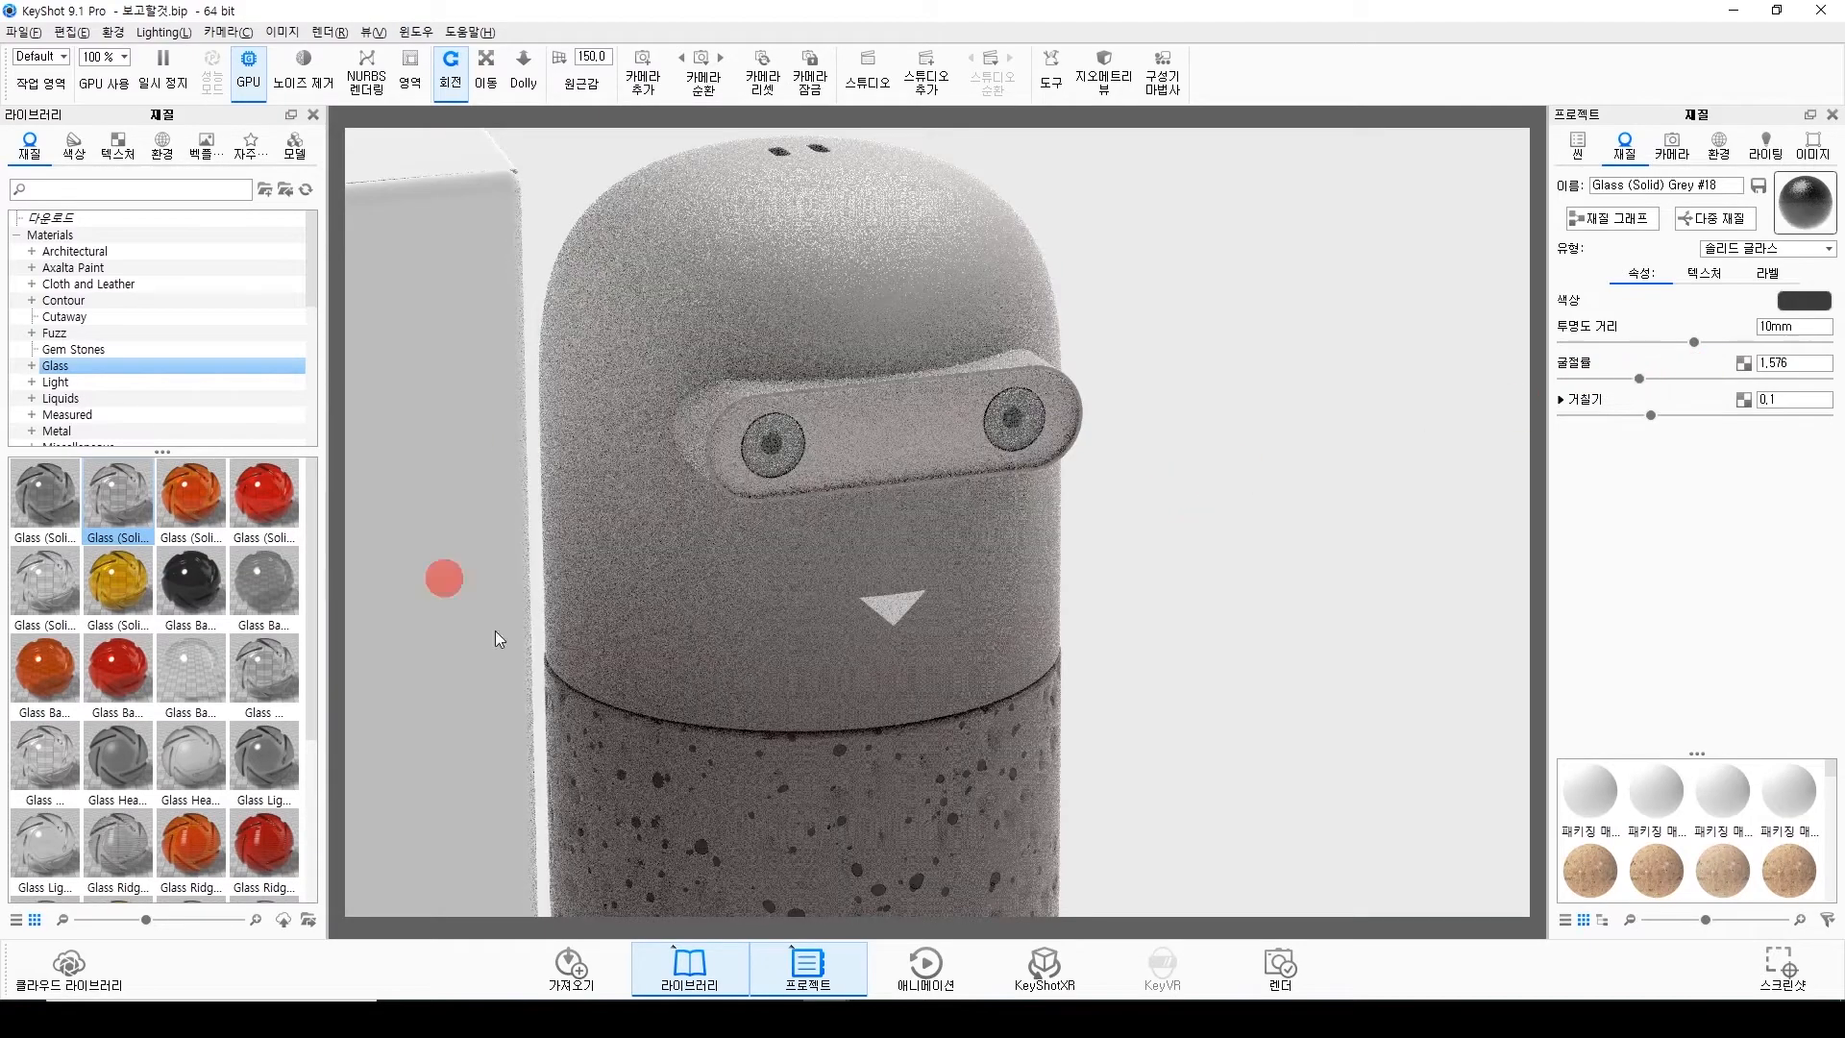
# In the lower body's material graph, set the distortion of the spots texture feeding the diffuse colour to 0.453.
pyautogui.scroll(-5, 943, 535)
pyautogui.scroll(-2, 1058, 554)
pyautogui.moveTo(1058, 553); pyautogui.dragTo(512, 534)
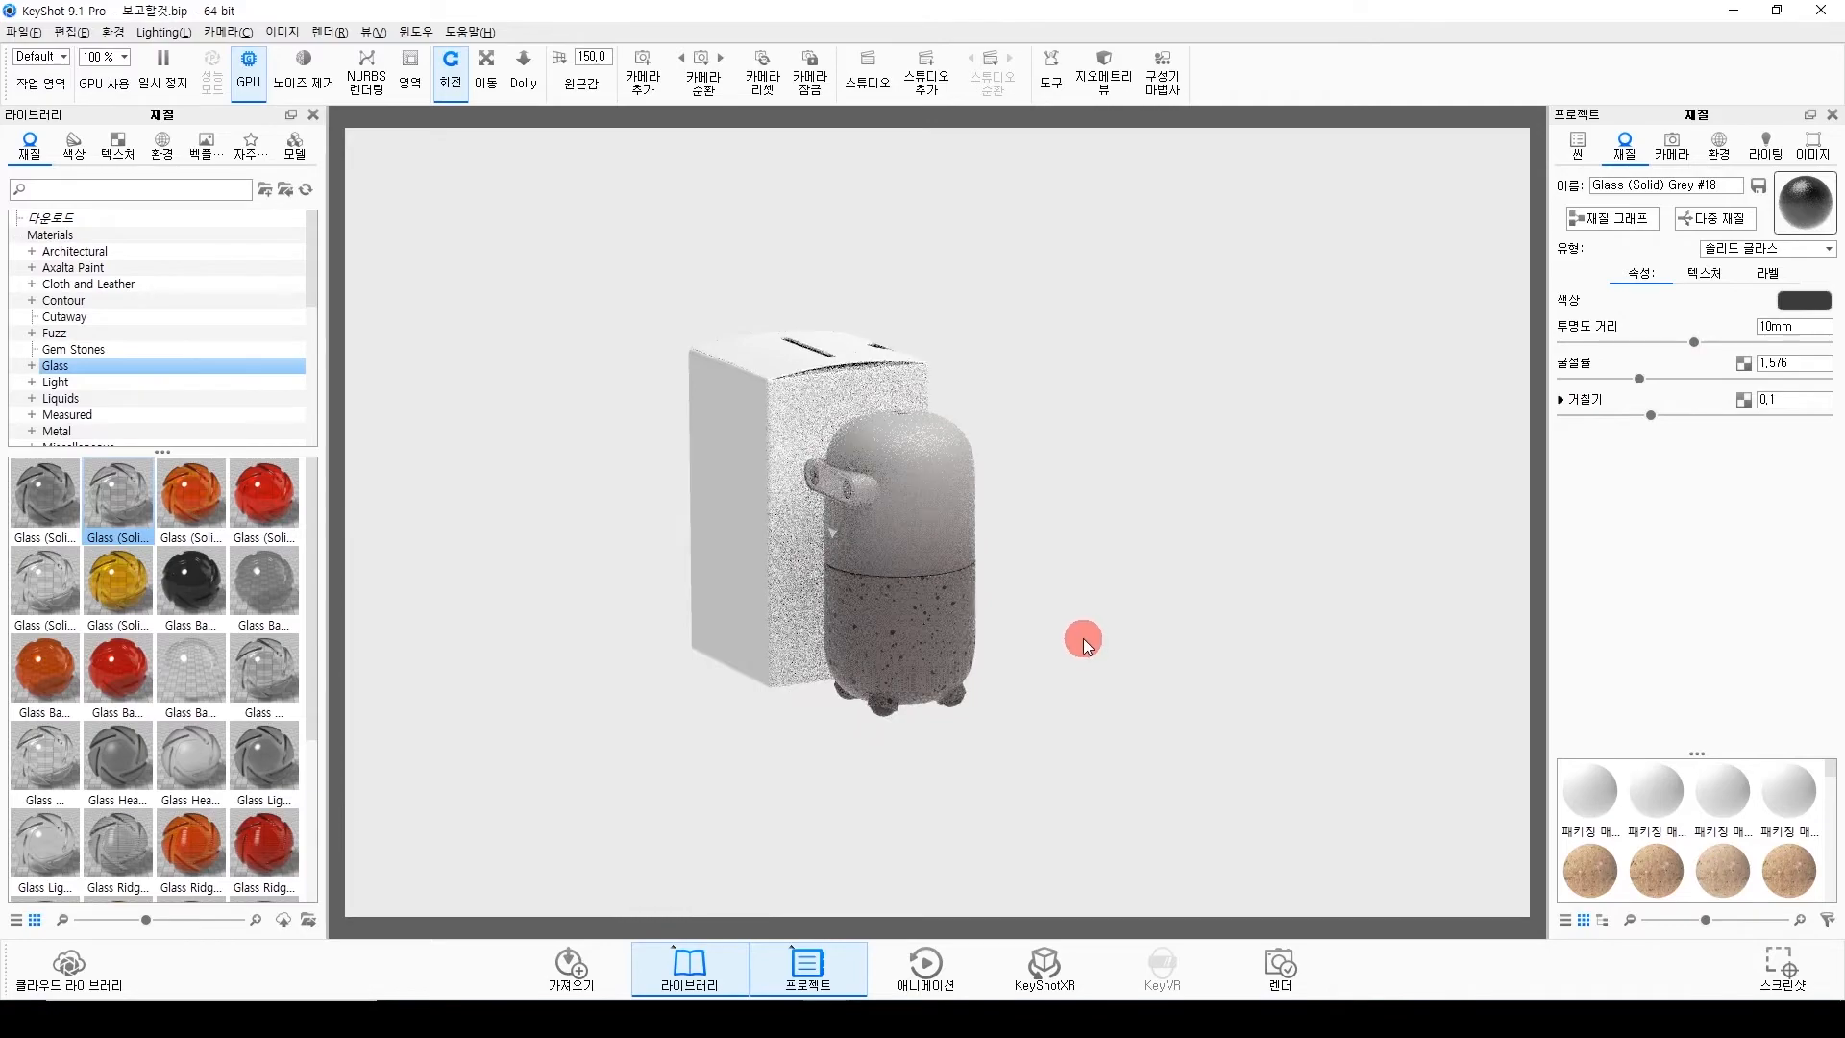
pyautogui.scroll(6, 1074, 644)
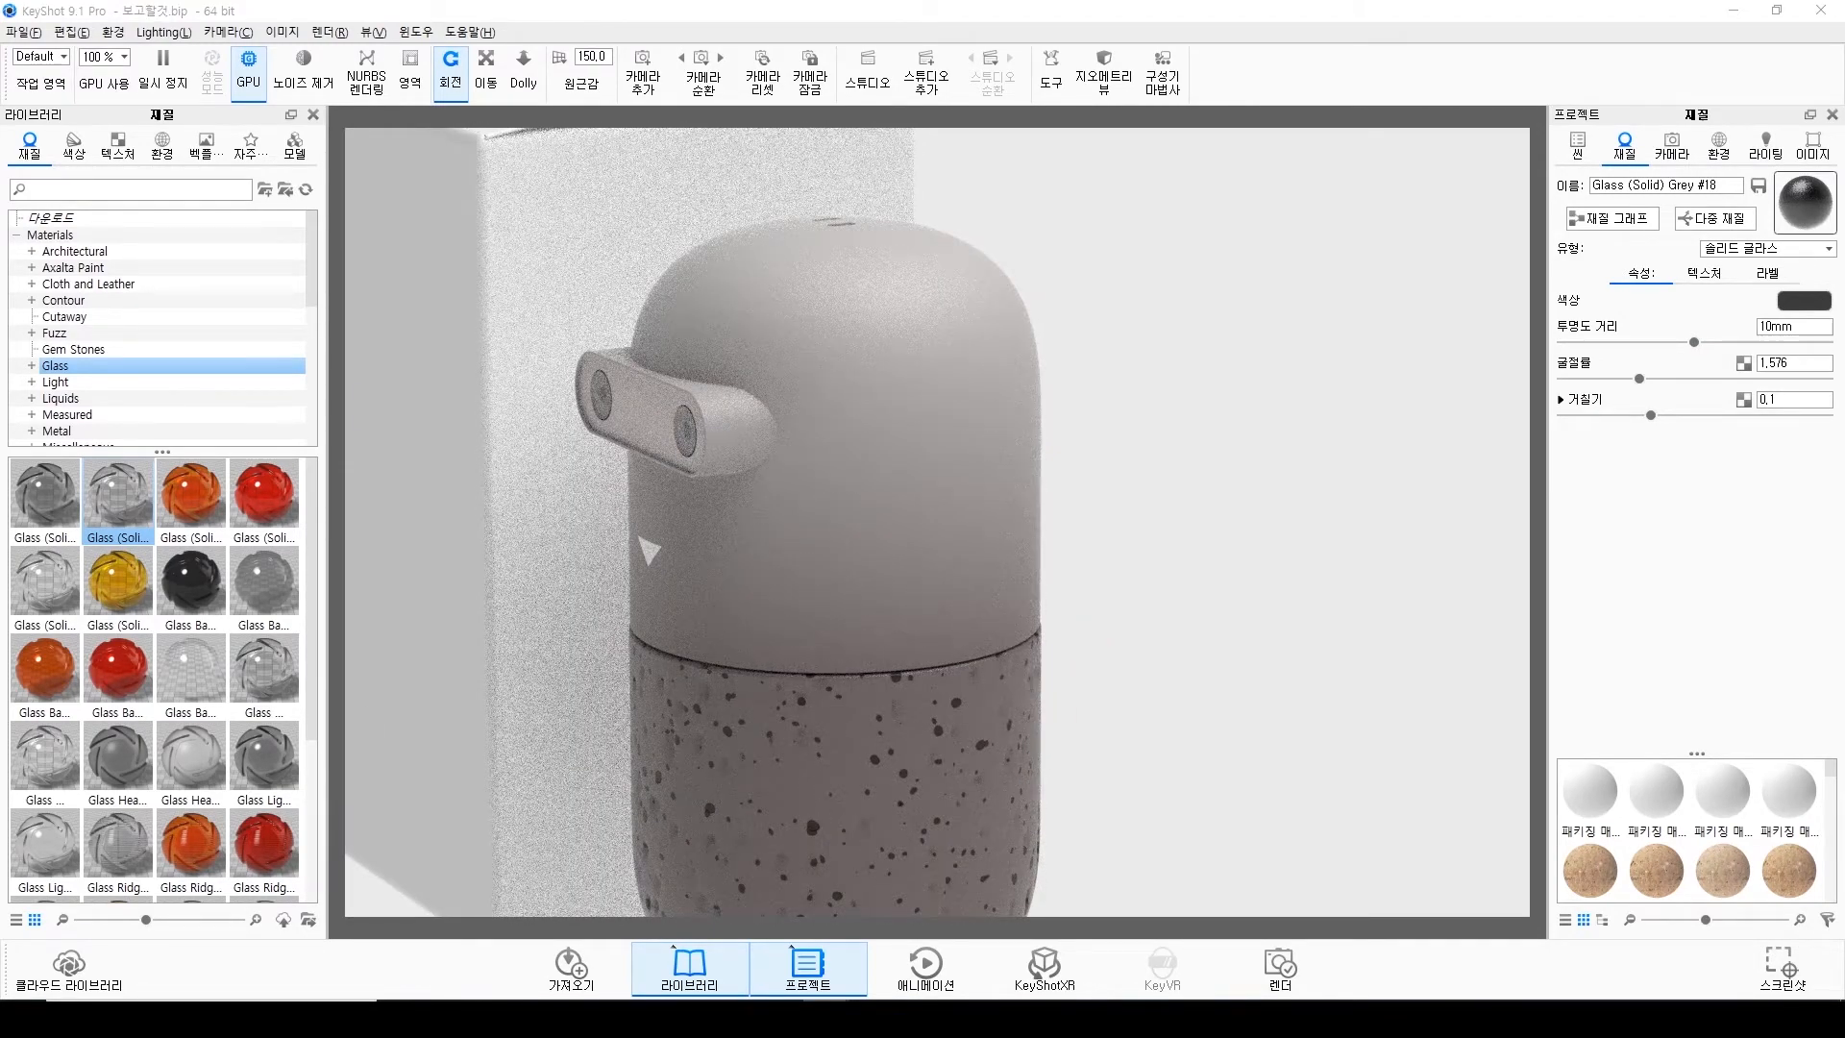
pyautogui.moveTo(907, 723); pyautogui.dragTo(910, 654)
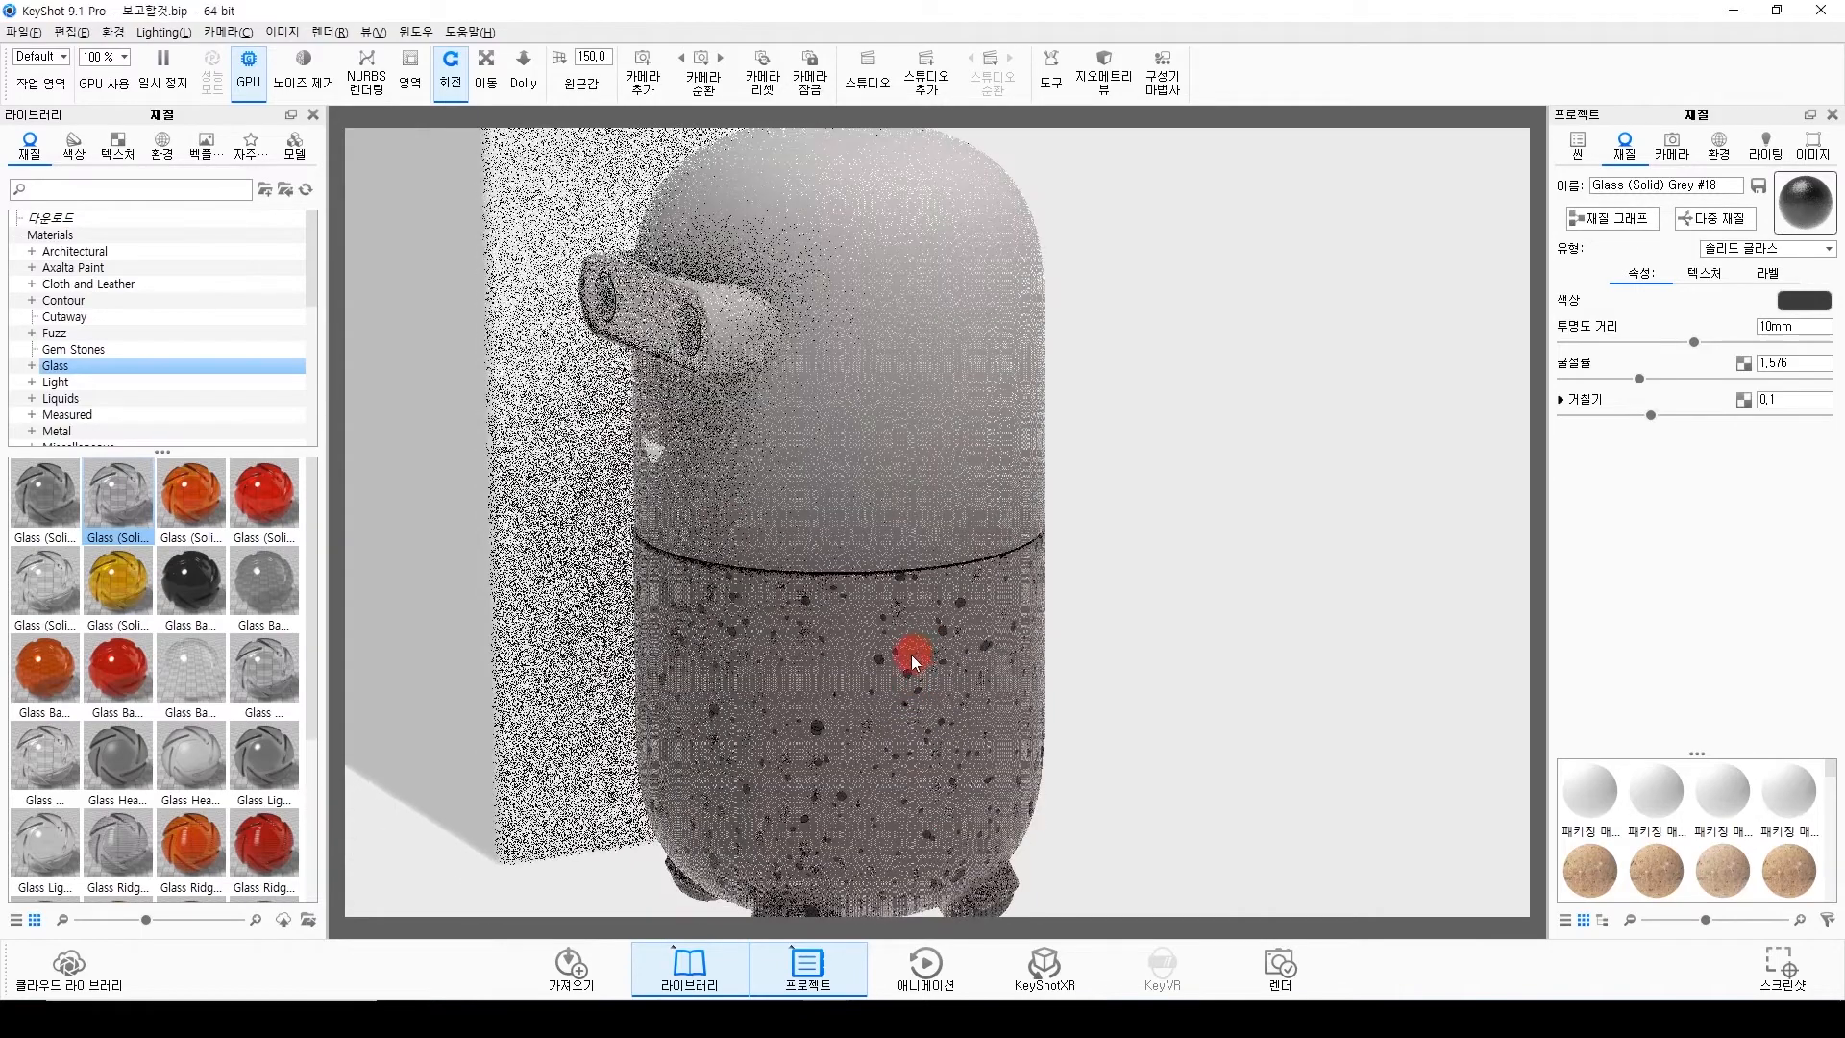
pyautogui.doubleClick(768, 676)
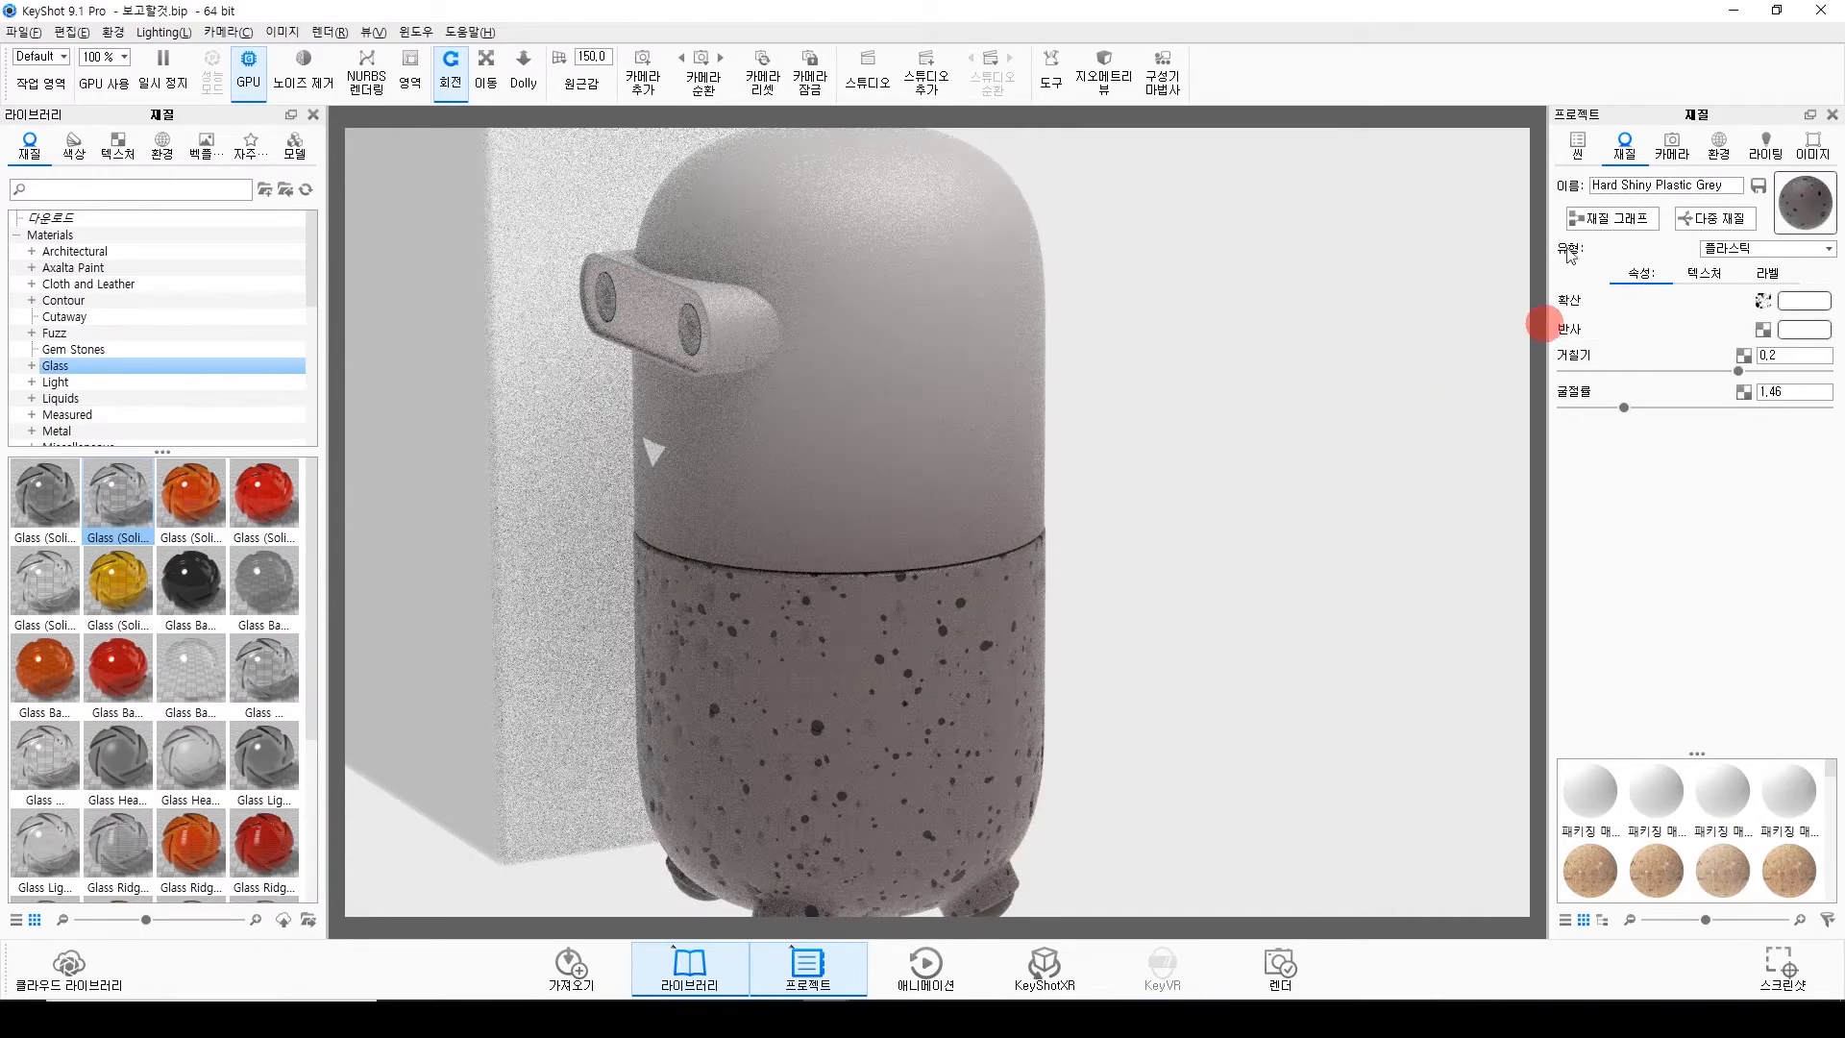
pyautogui.click(1614, 220)
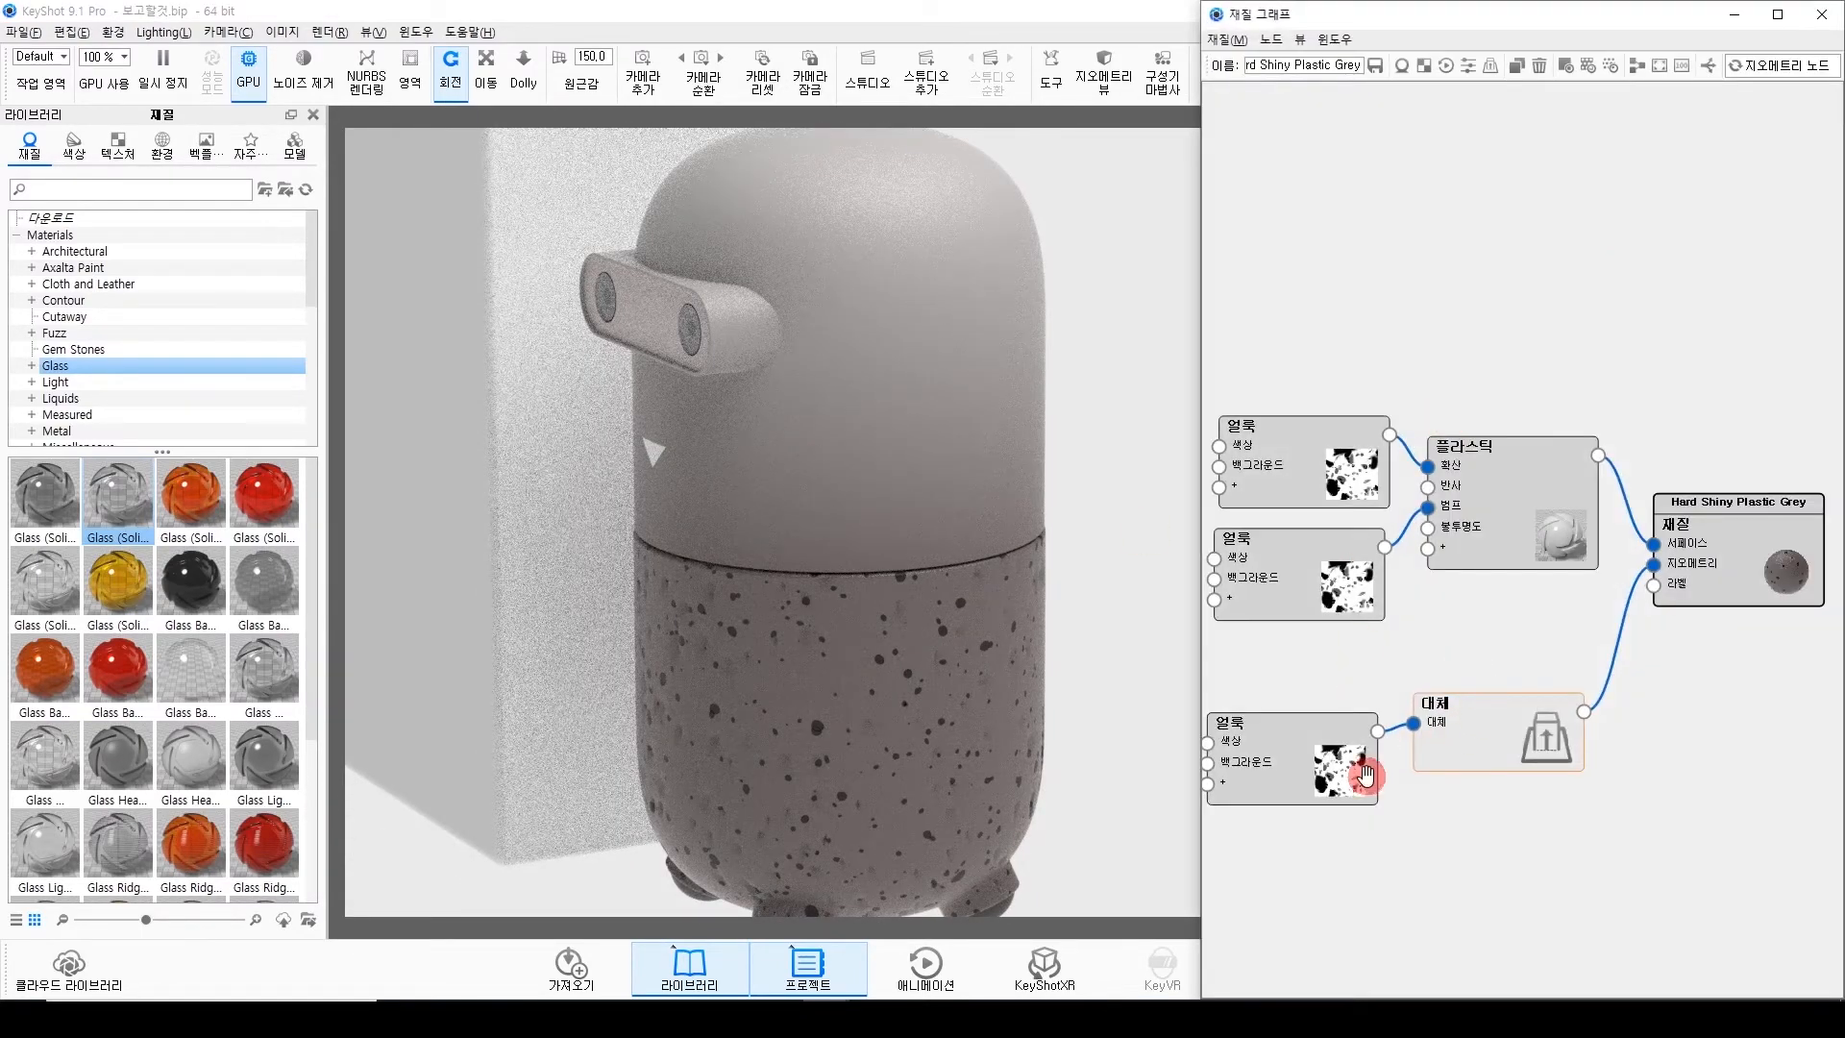
pyautogui.click(1322, 461)
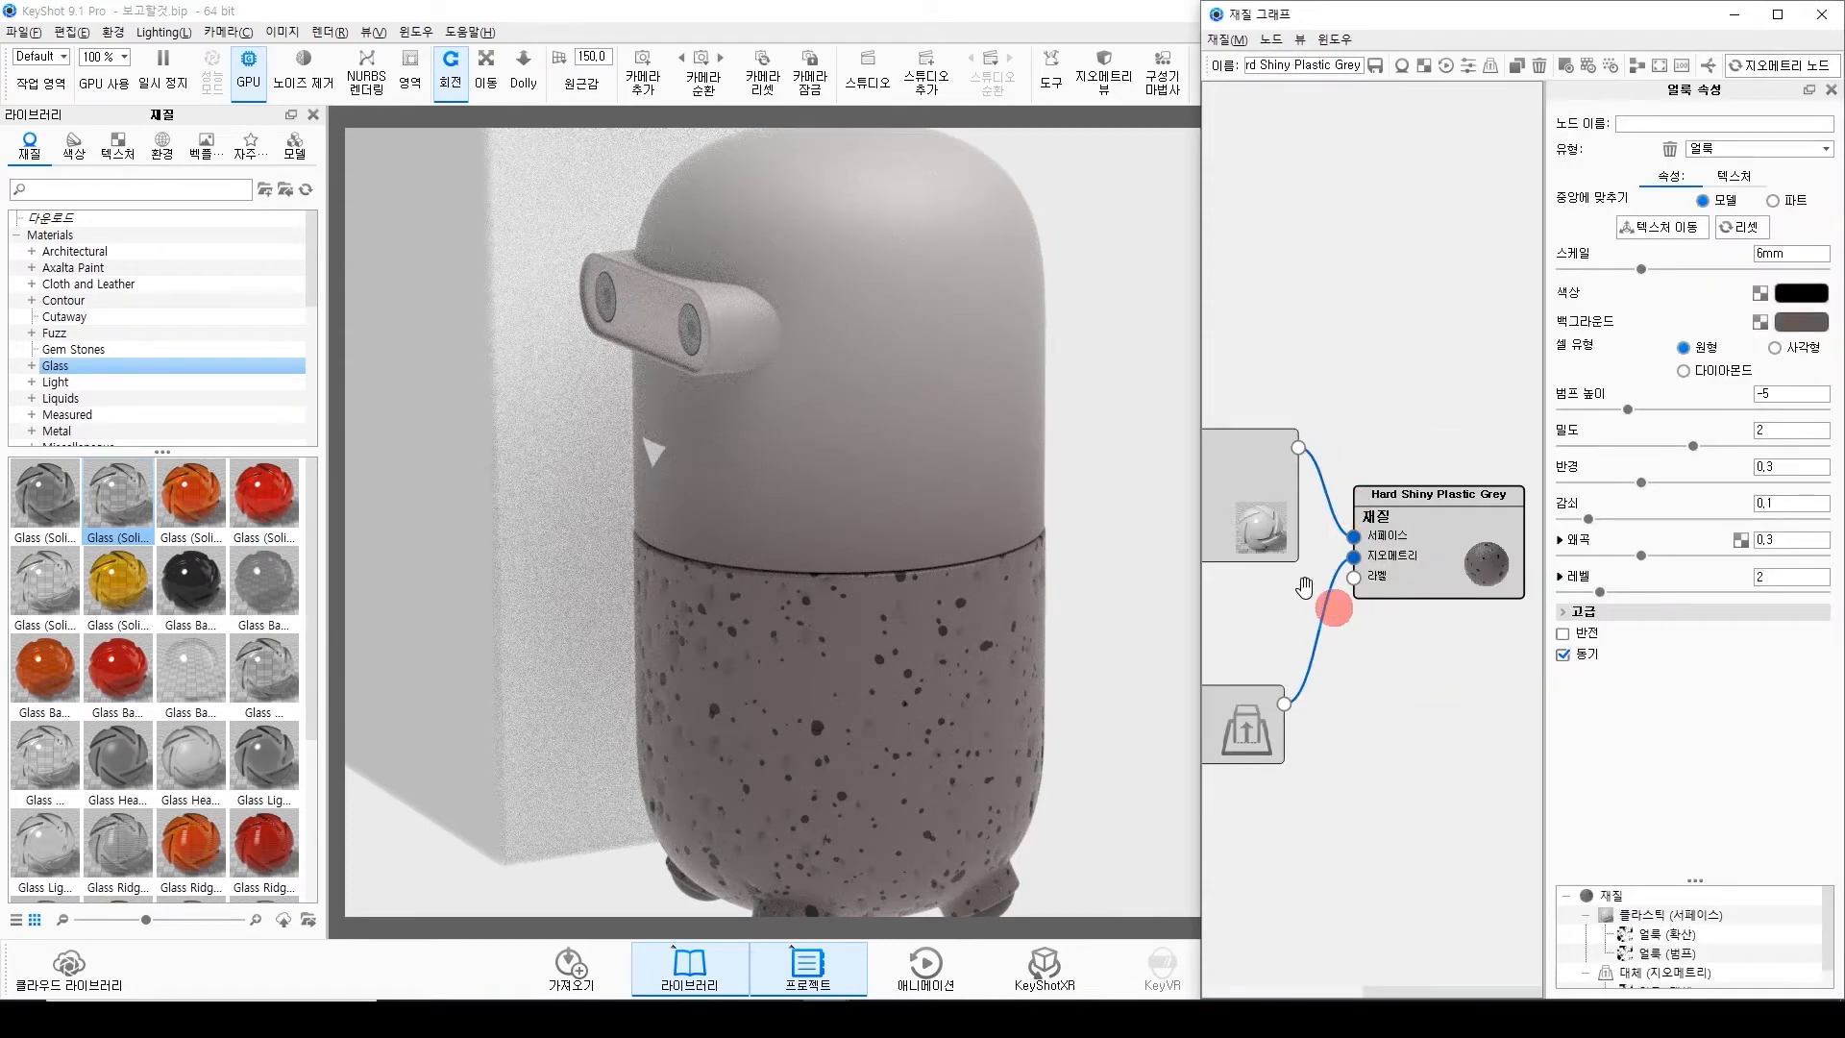
pyautogui.moveTo(1256, 638); pyautogui.dragTo(1544, 625, button='middle')
pyautogui.moveTo(1644, 553); pyautogui.dragTo(1786, 556)
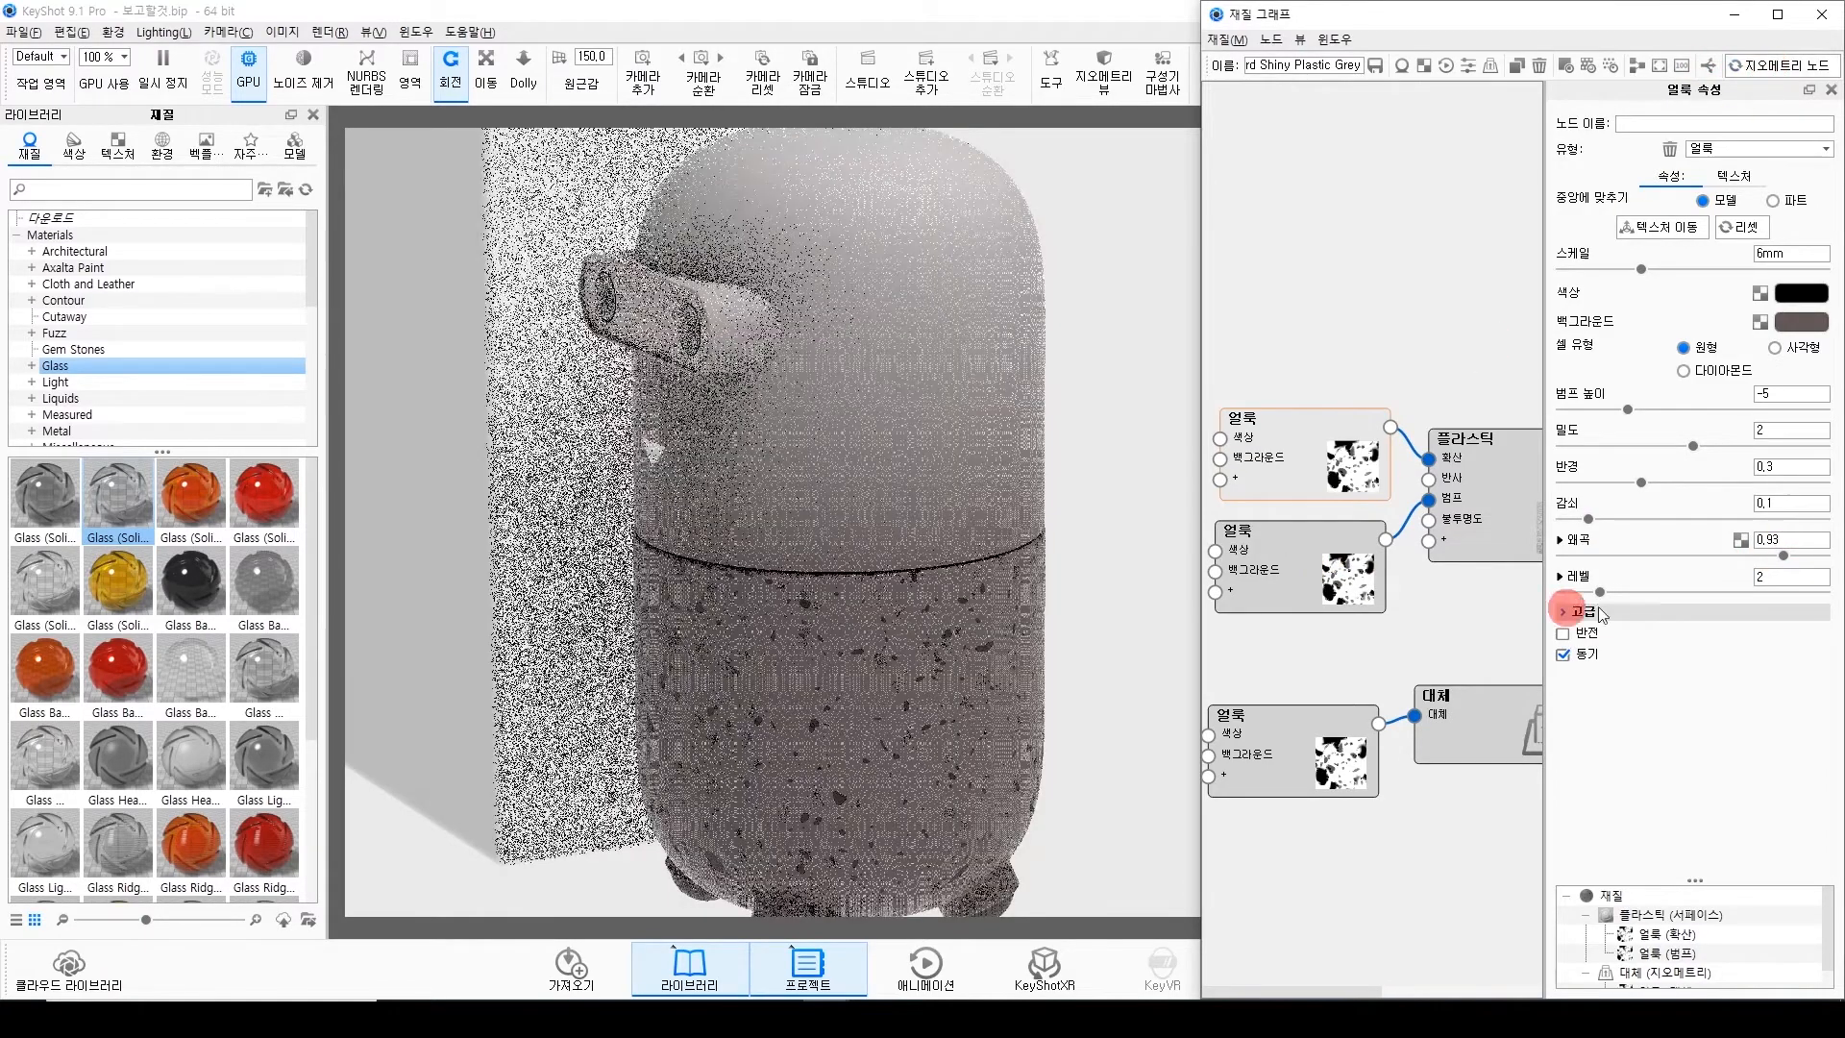
pyautogui.moveTo(1783, 555); pyautogui.dragTo(1727, 562)
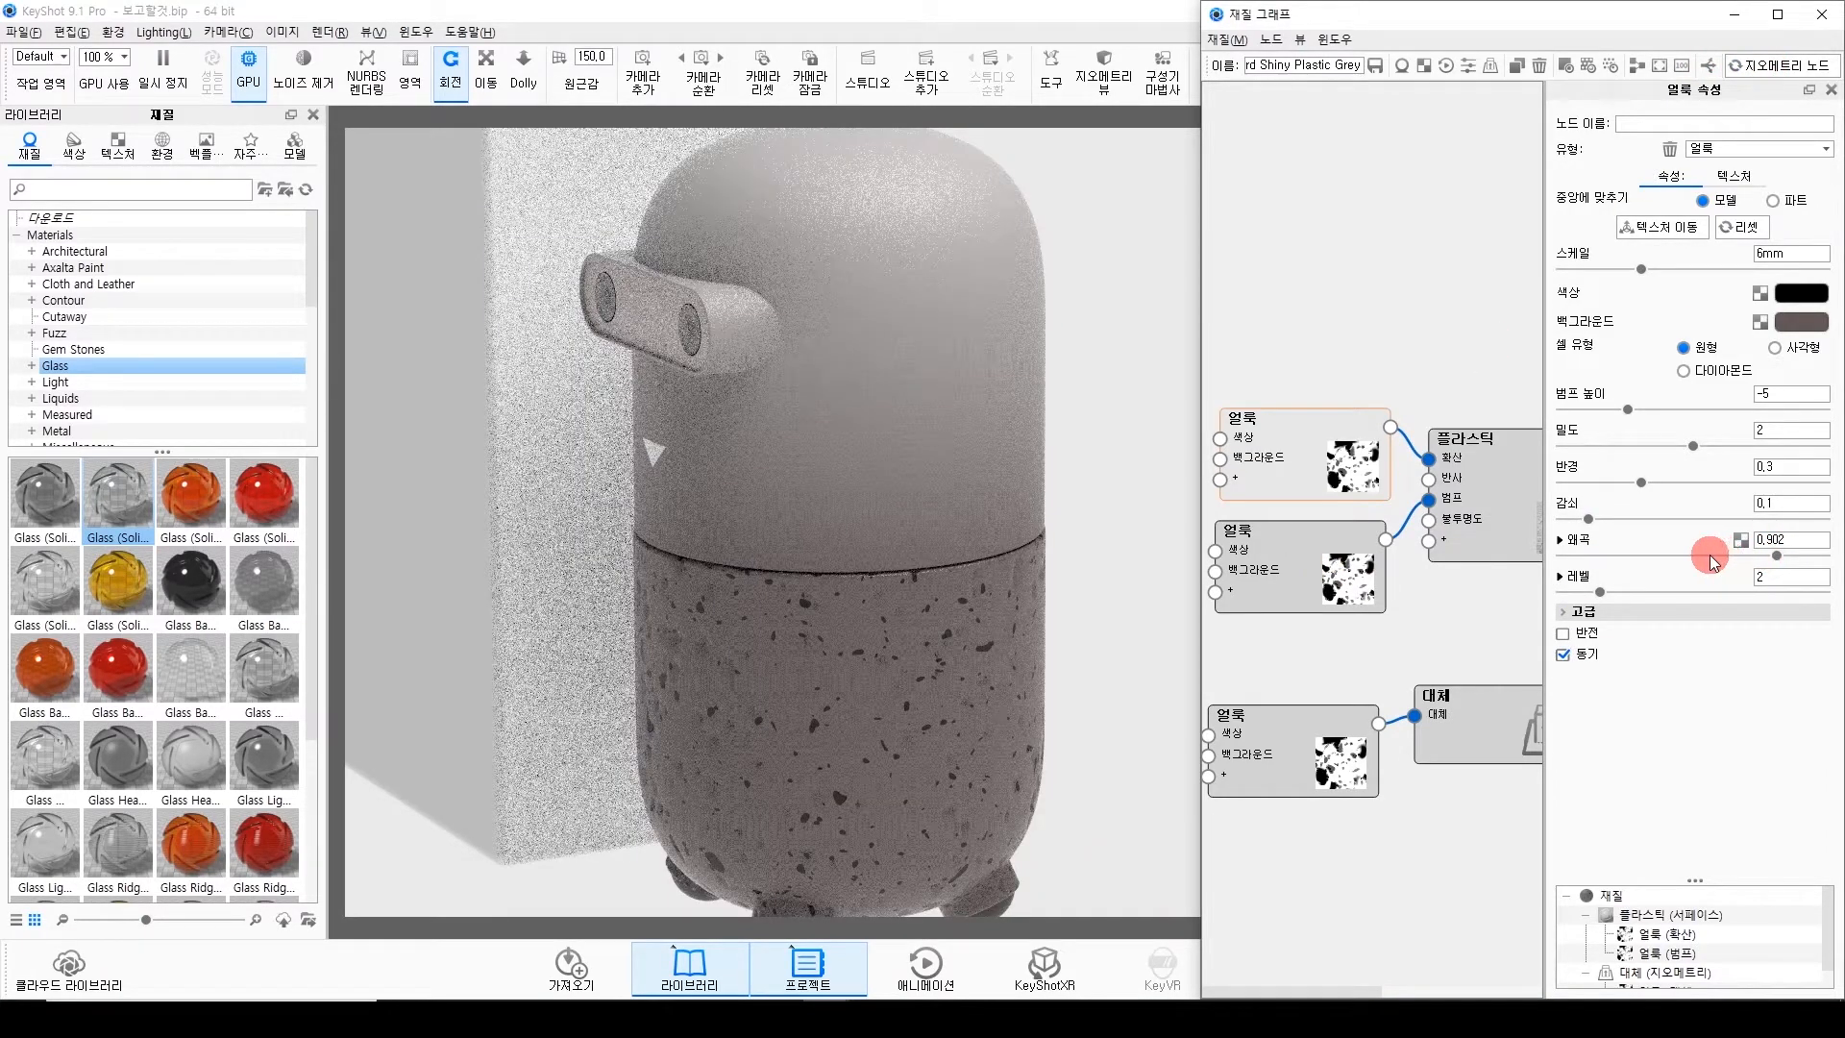
pyautogui.moveTo(1772, 554); pyautogui.dragTo(1670, 553)
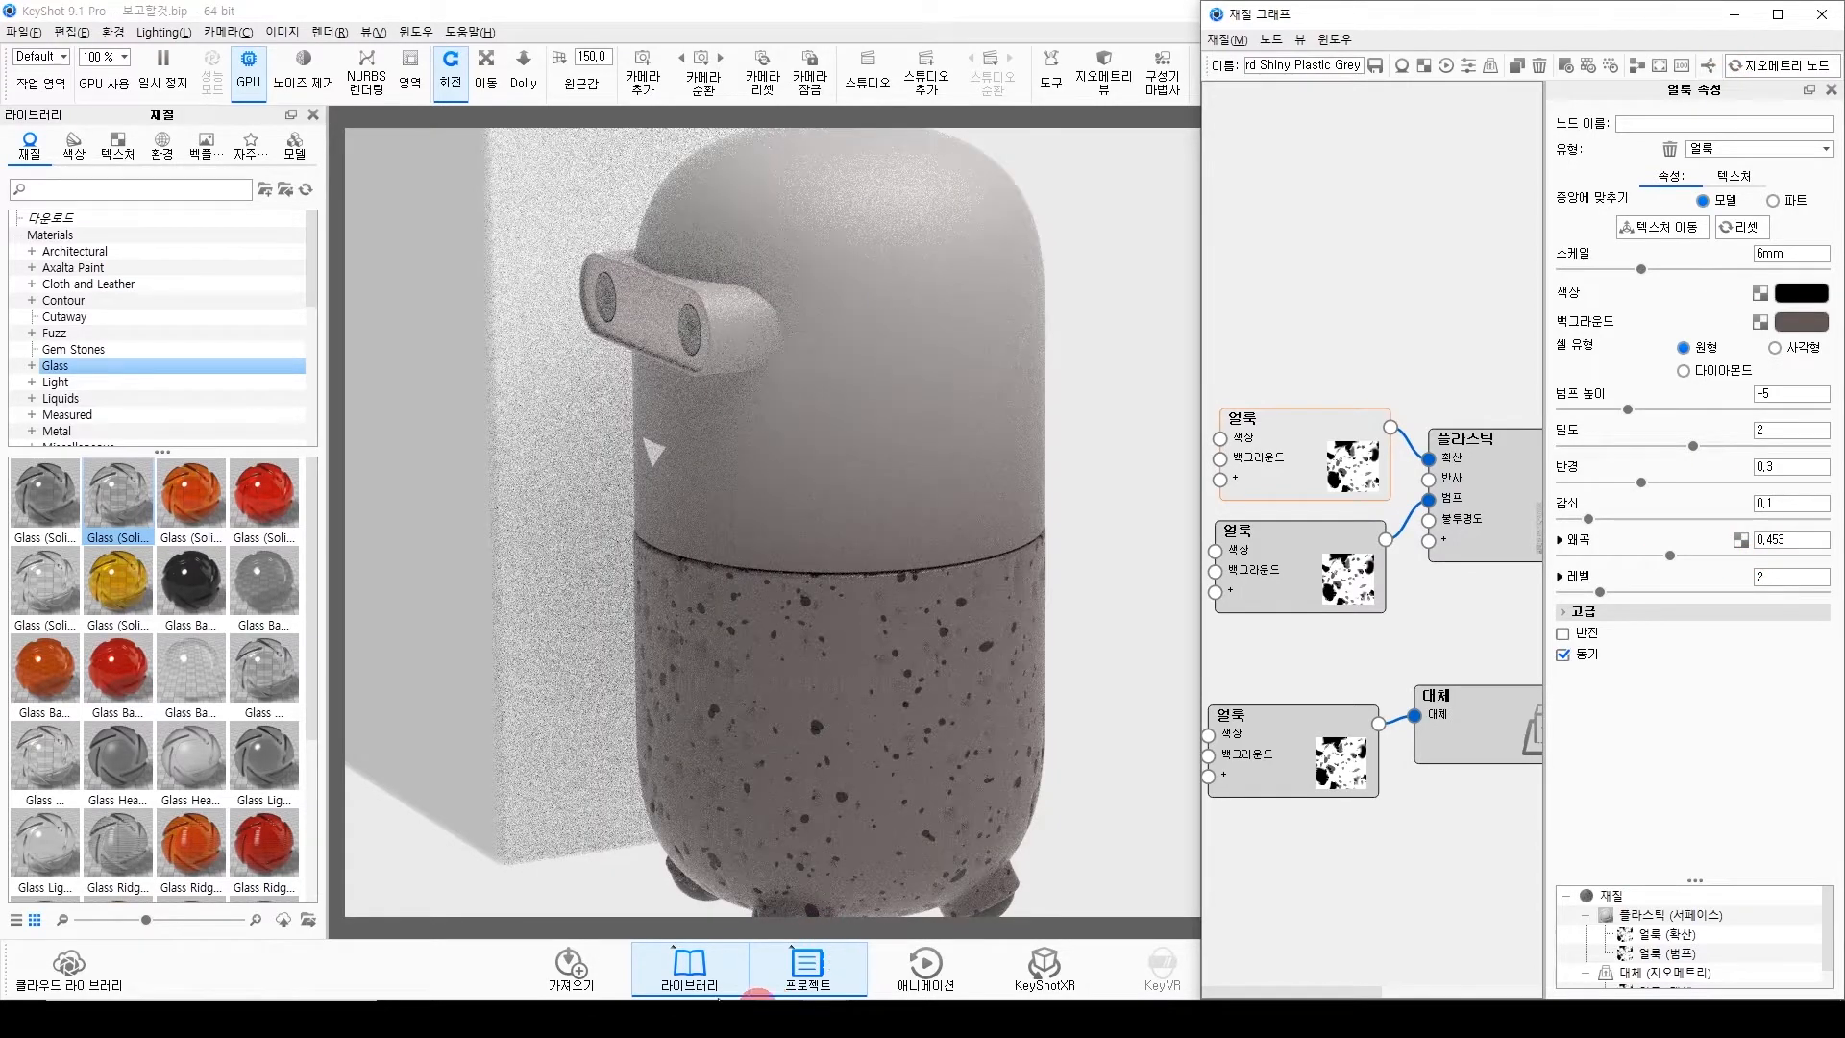
# Switch to Photoshop, examine the speckles on the finished render's lower body, and return to KeyShot.
pyautogui.moveTo(449, 1017)
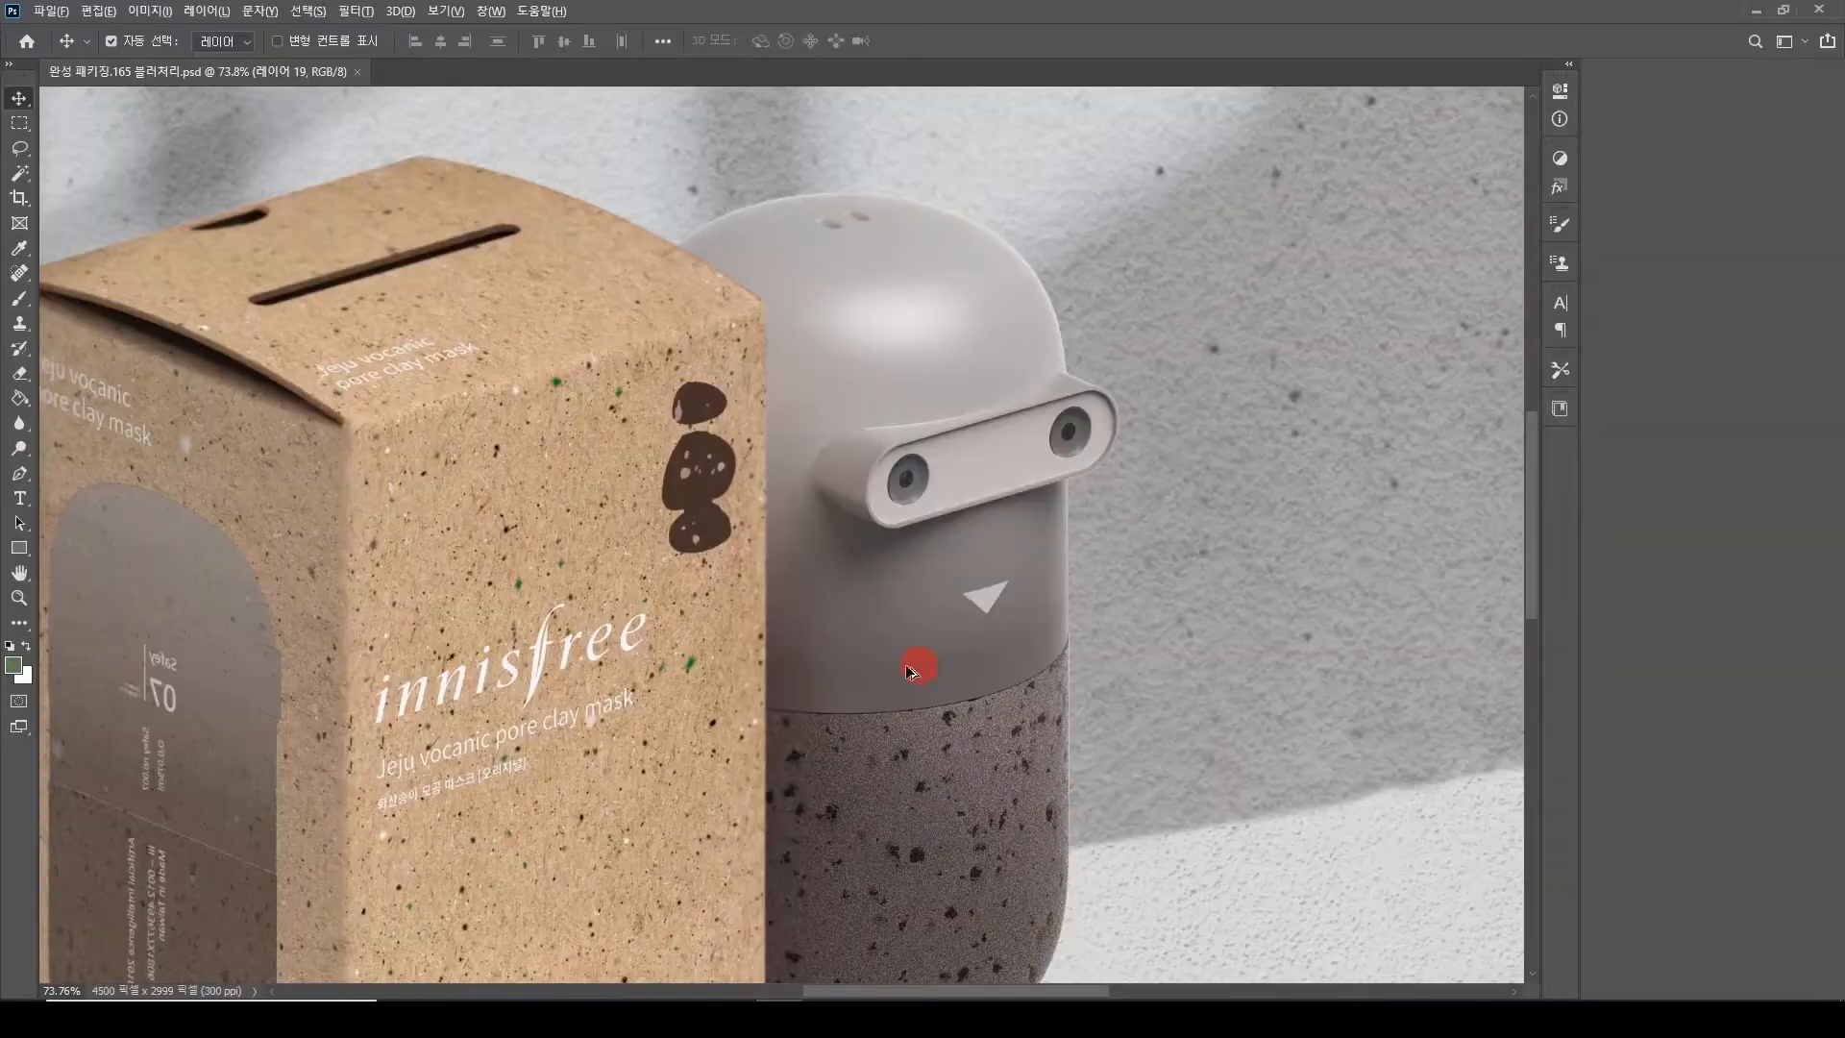
pyautogui.keyDown('alt'); pyautogui.scroll(-4, 1065, 670); pyautogui.keyUp('alt')
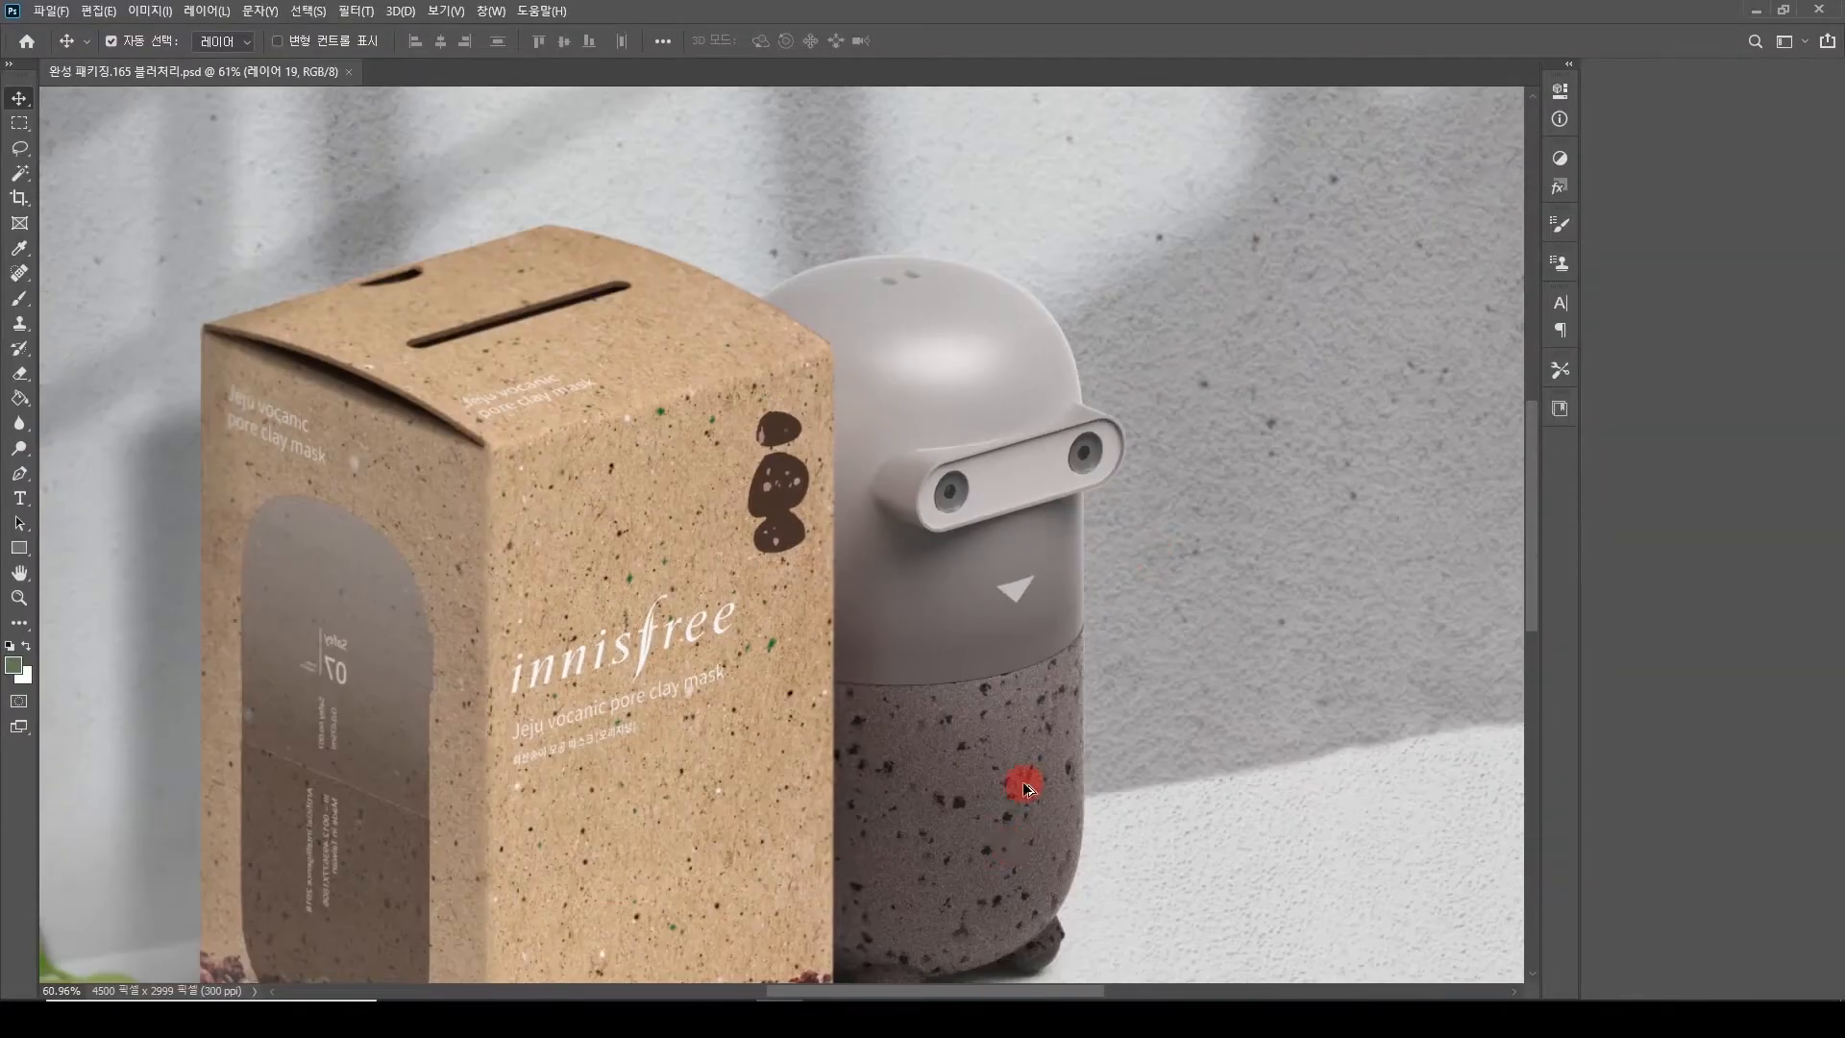
pyautogui.keyDown('alt'); pyautogui.scroll(13, 1020, 755); pyautogui.keyUp('alt')
pyautogui.keyDown('alt'); pyautogui.scroll(-11, 970, 672); pyautogui.keyUp('alt')
pyautogui.keyDown('alt'); pyautogui.scroll(-3, 868, 632); pyautogui.keyUp('alt')
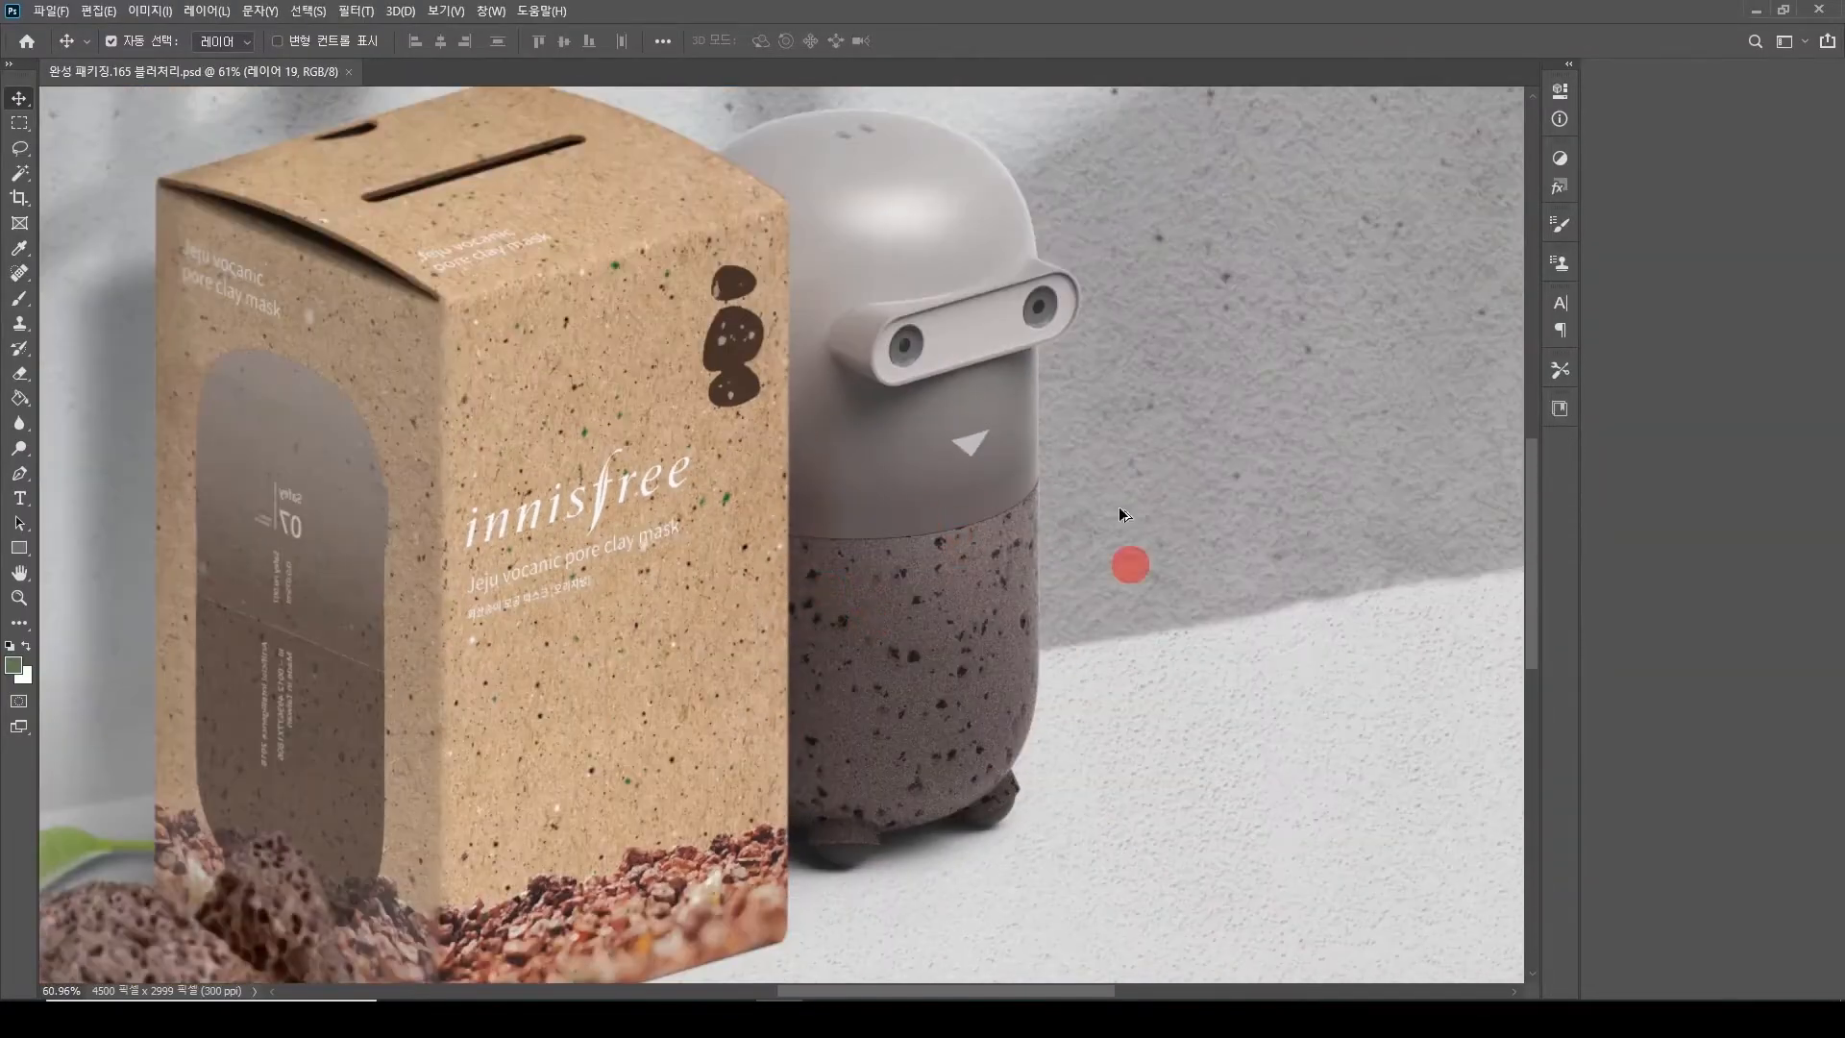
pyautogui.click(896, 928)
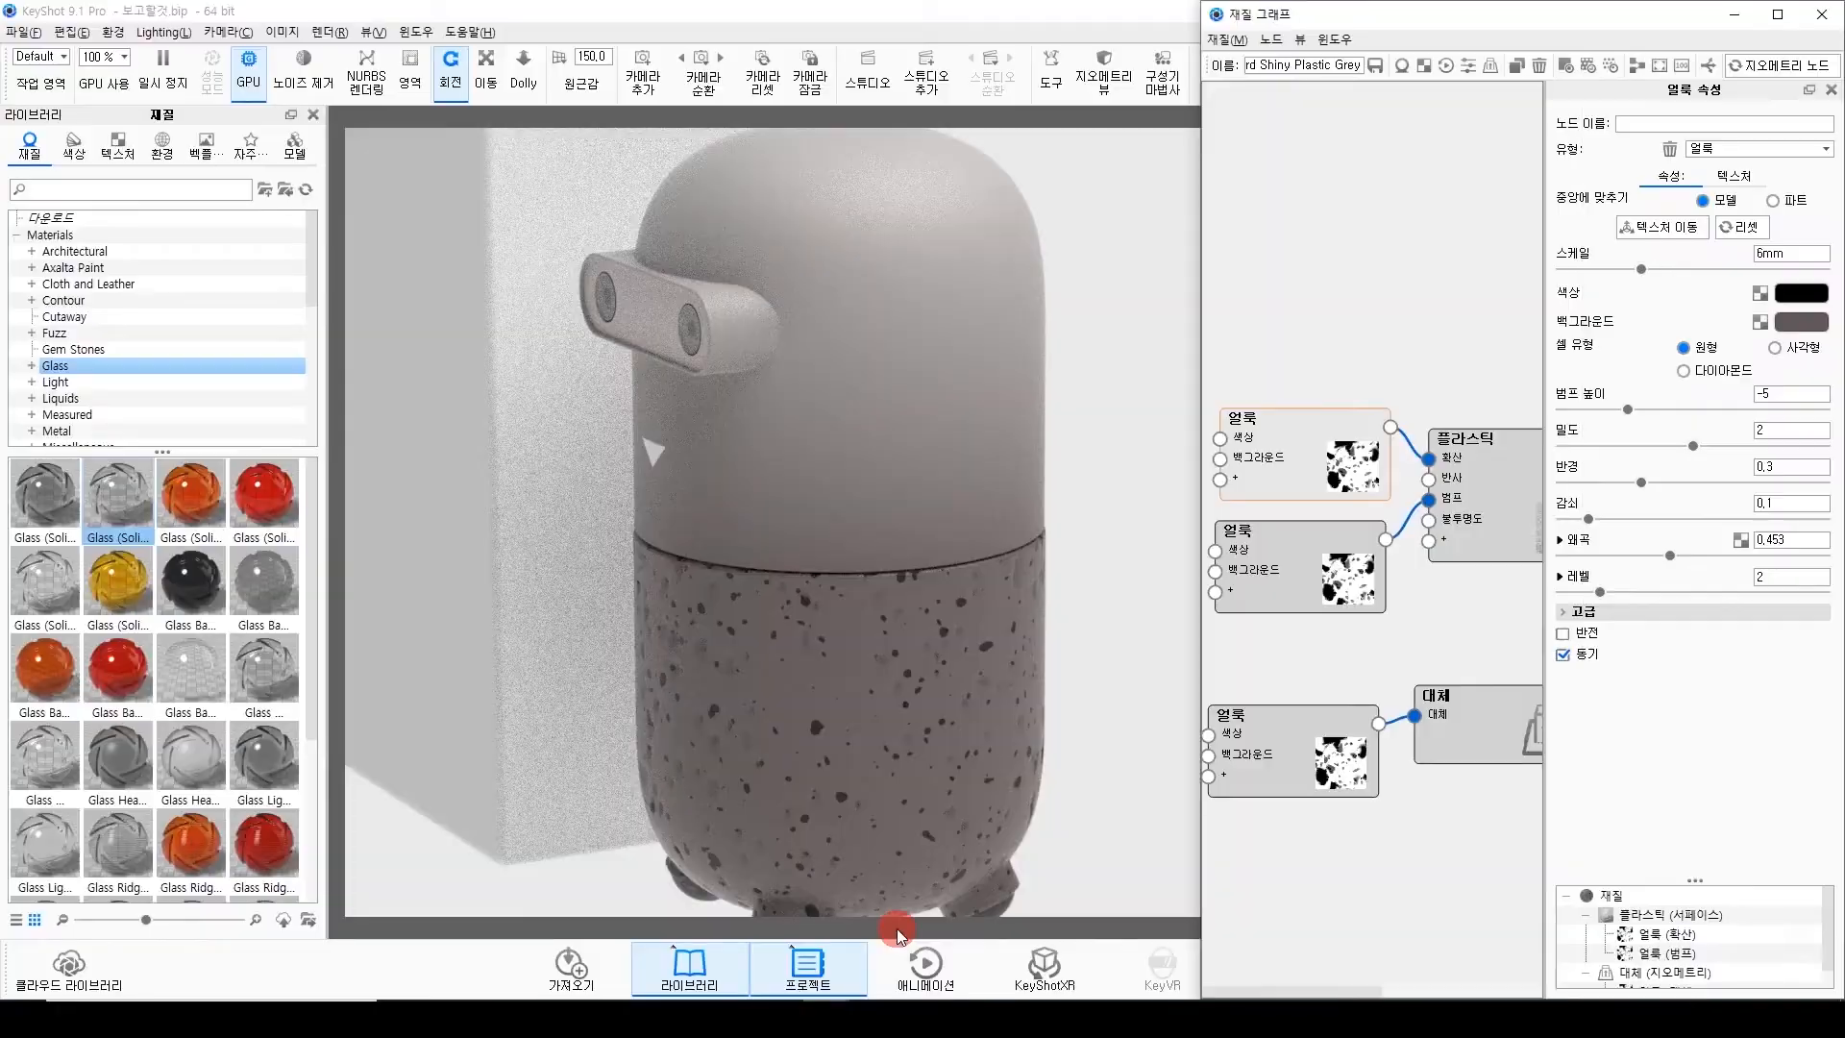
# Close the material graph and view the box and the robot-shaped product together from the front.
pyautogui.click(1821, 13)
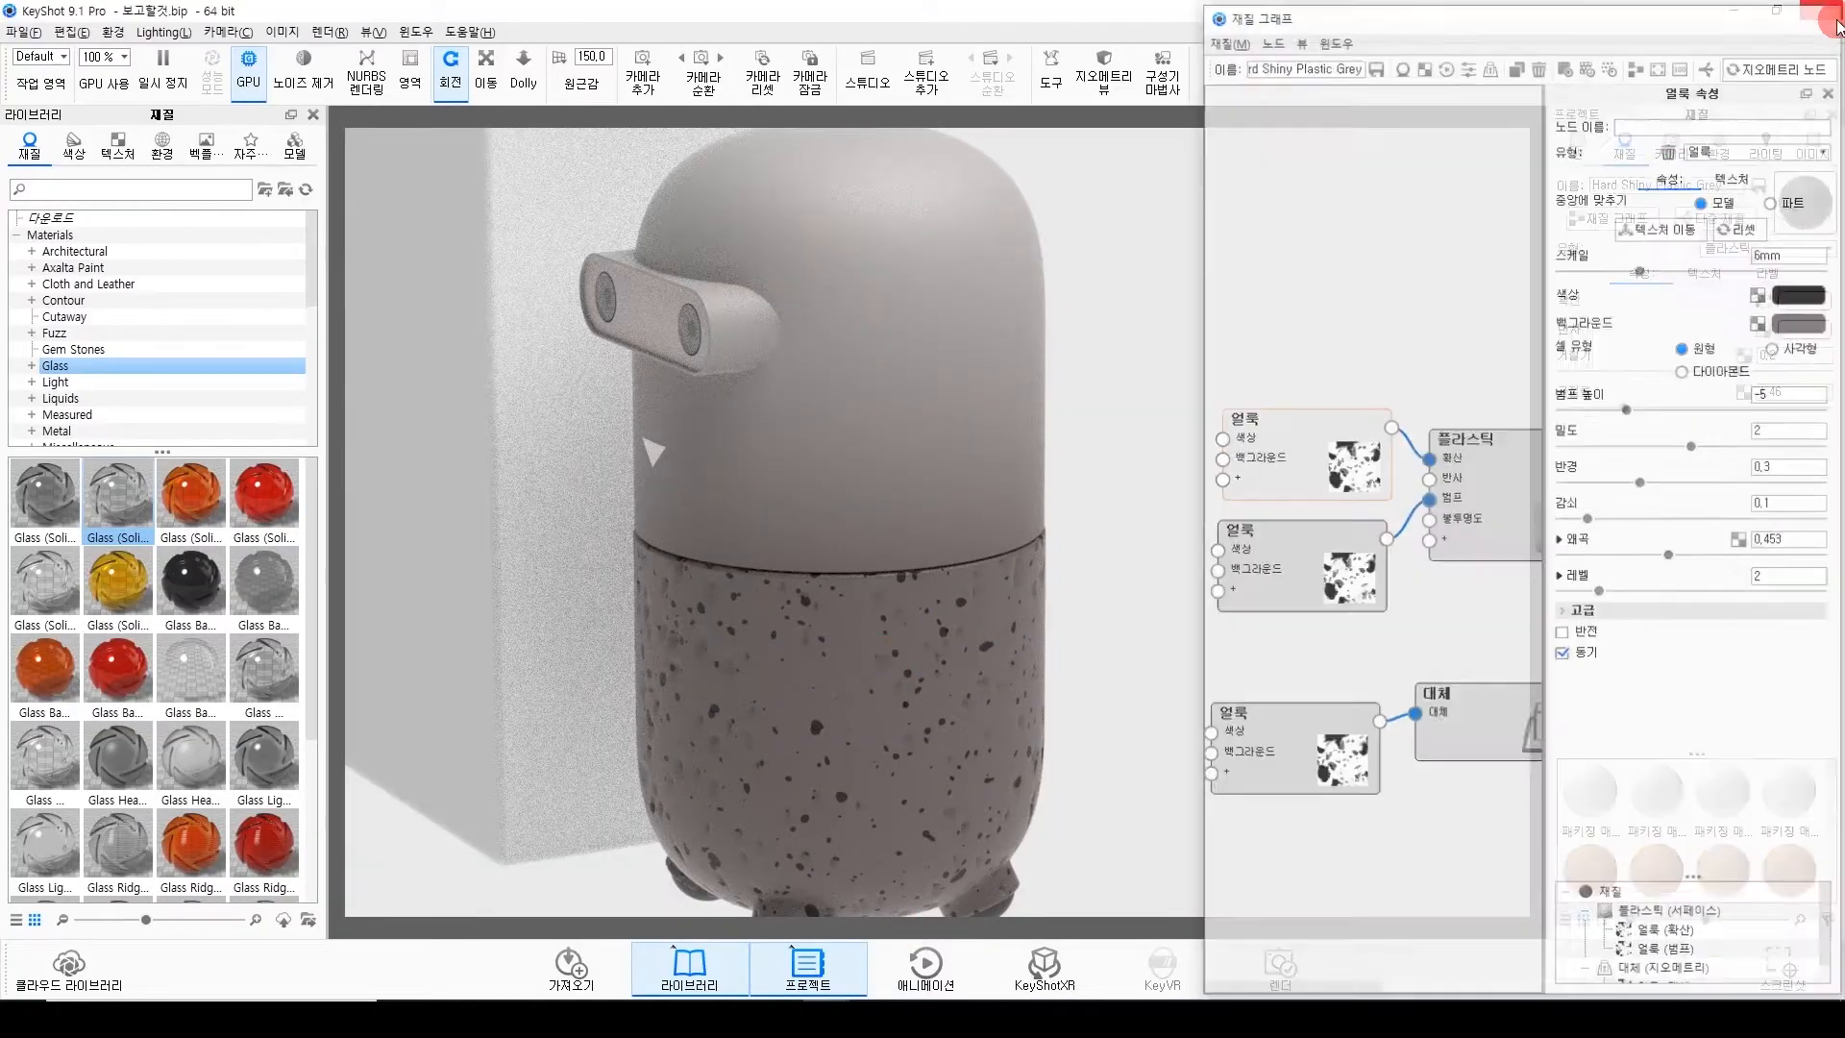
pyautogui.moveTo(735, 759); pyautogui.dragTo(1060, 734)
pyautogui.scroll(-3, 1061, 734)
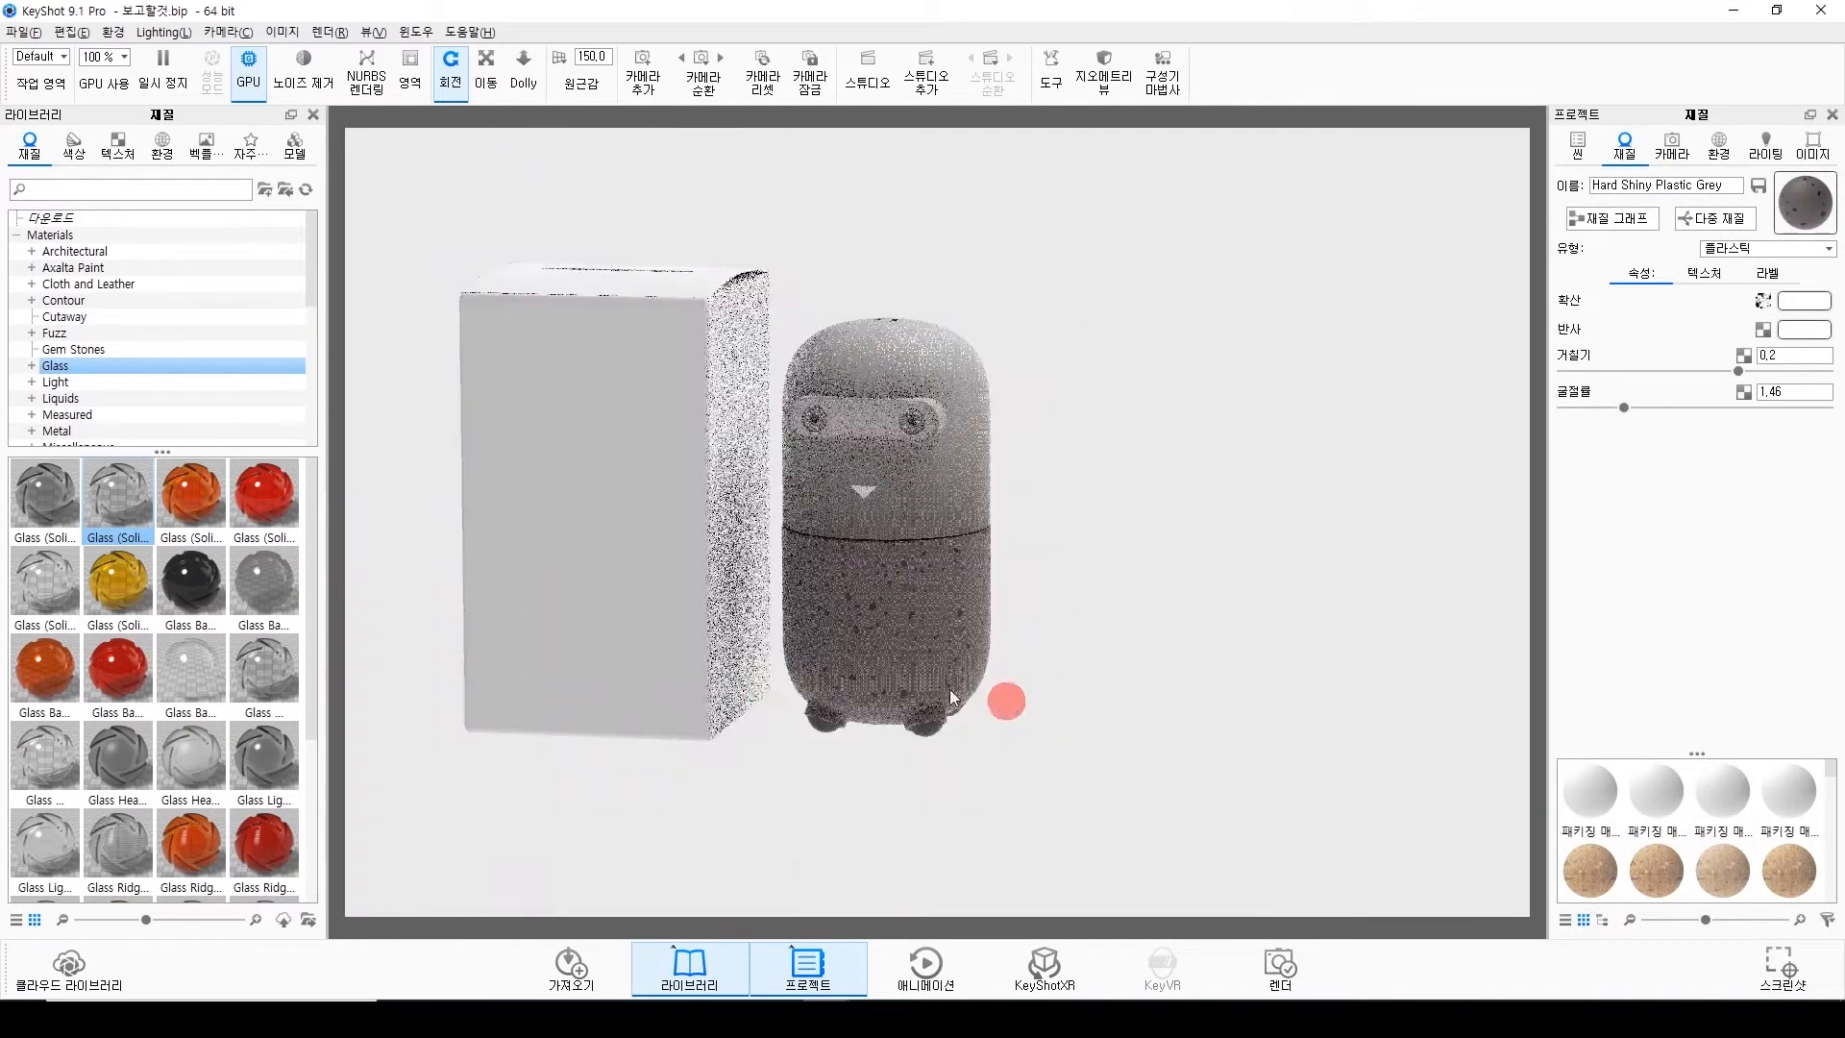
pyautogui.moveTo(949, 689); pyautogui.dragTo(990, 733)
pyautogui.moveTo(880, 624); pyautogui.dragTo(891, 539)
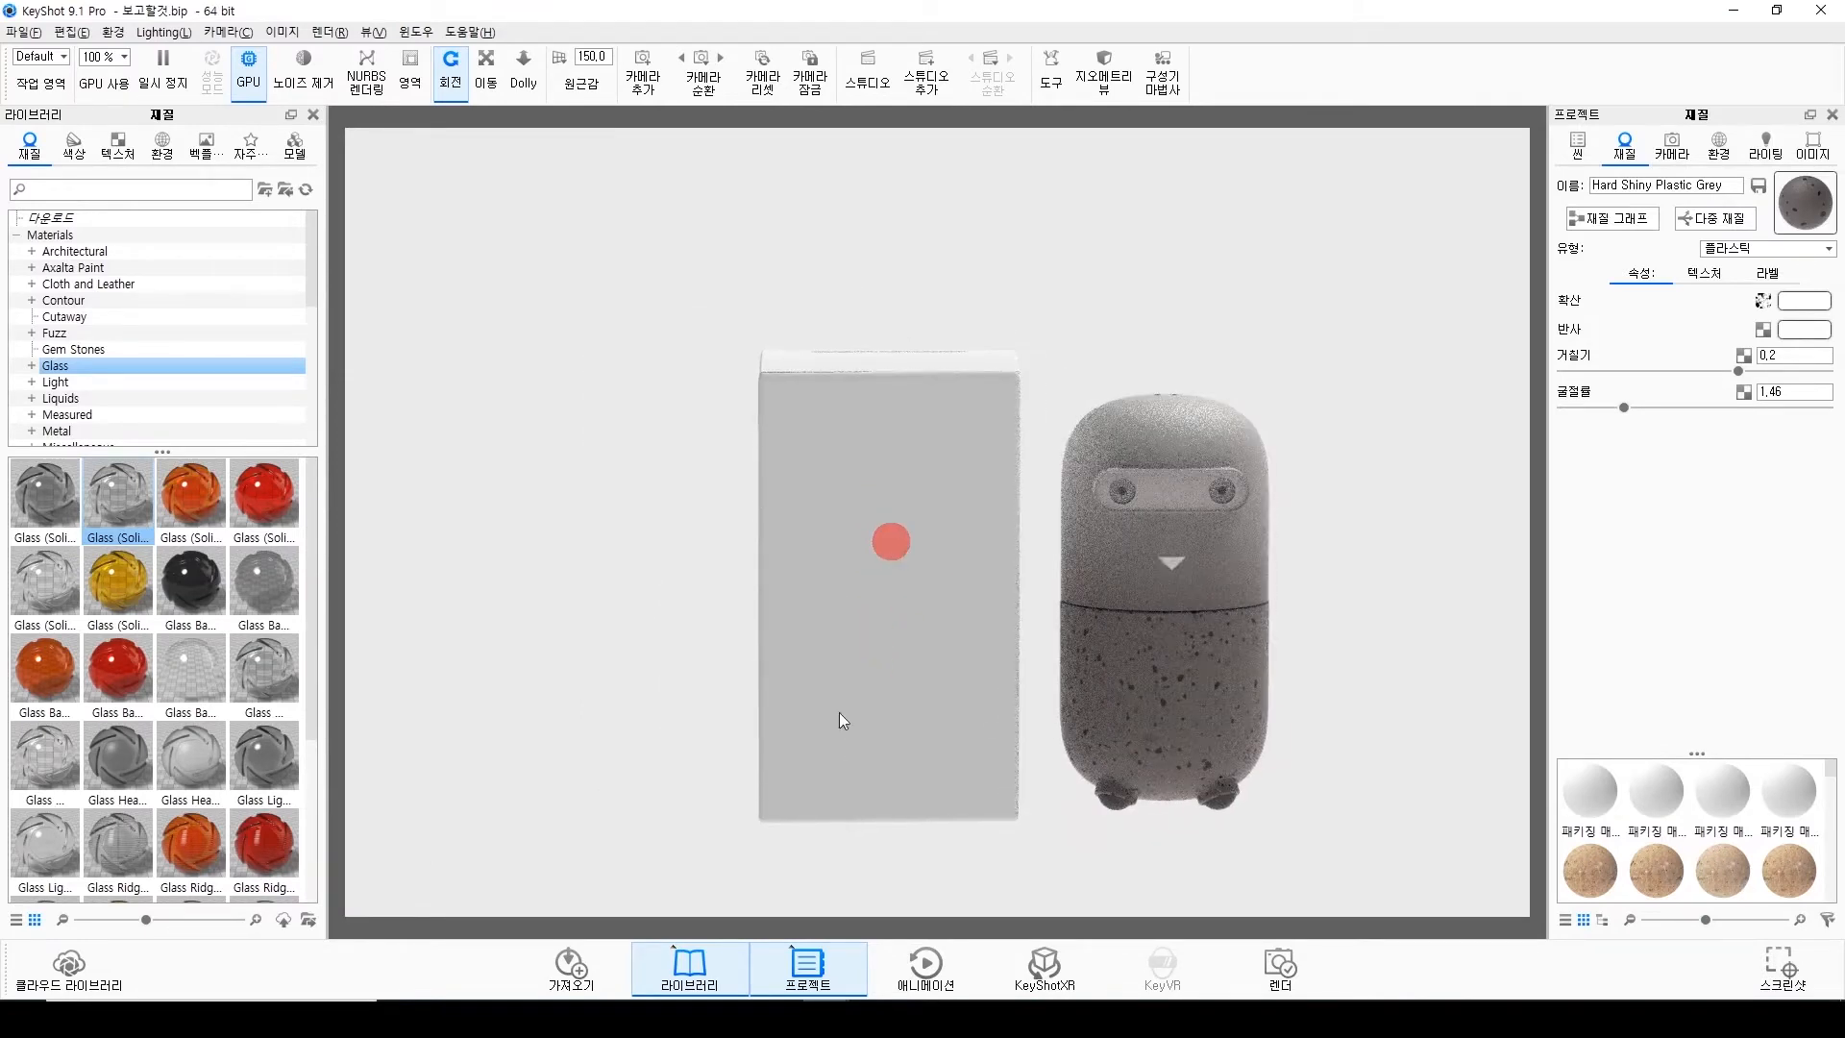
# Switch to the finished KeyShot scene and examine the speckled kraft paper box and the robot-shaped product up close from several angles.
pyautogui.moveTo(800, 990)
pyautogui.click(793, 955)
pyautogui.click(523, 781)
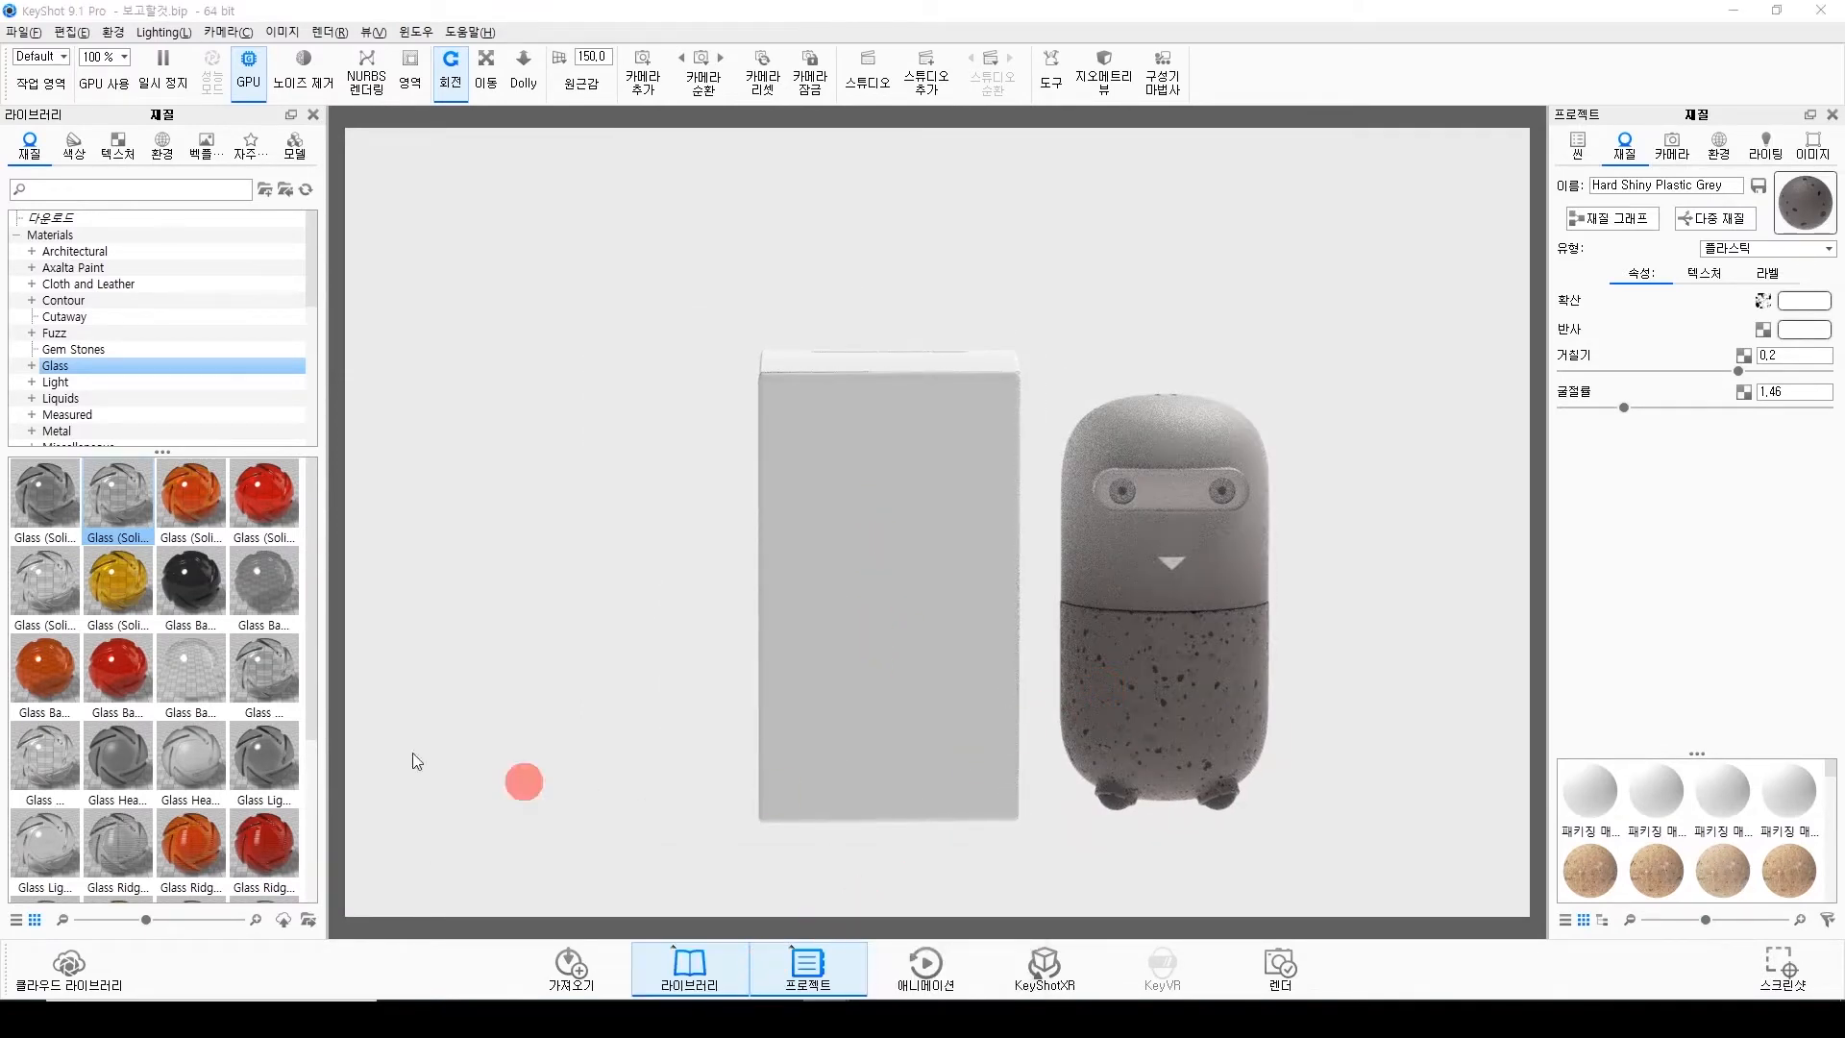
pyautogui.moveTo(0, 86); pyautogui.dragTo(749, 89)
pyautogui.doubleClick(751, 88)
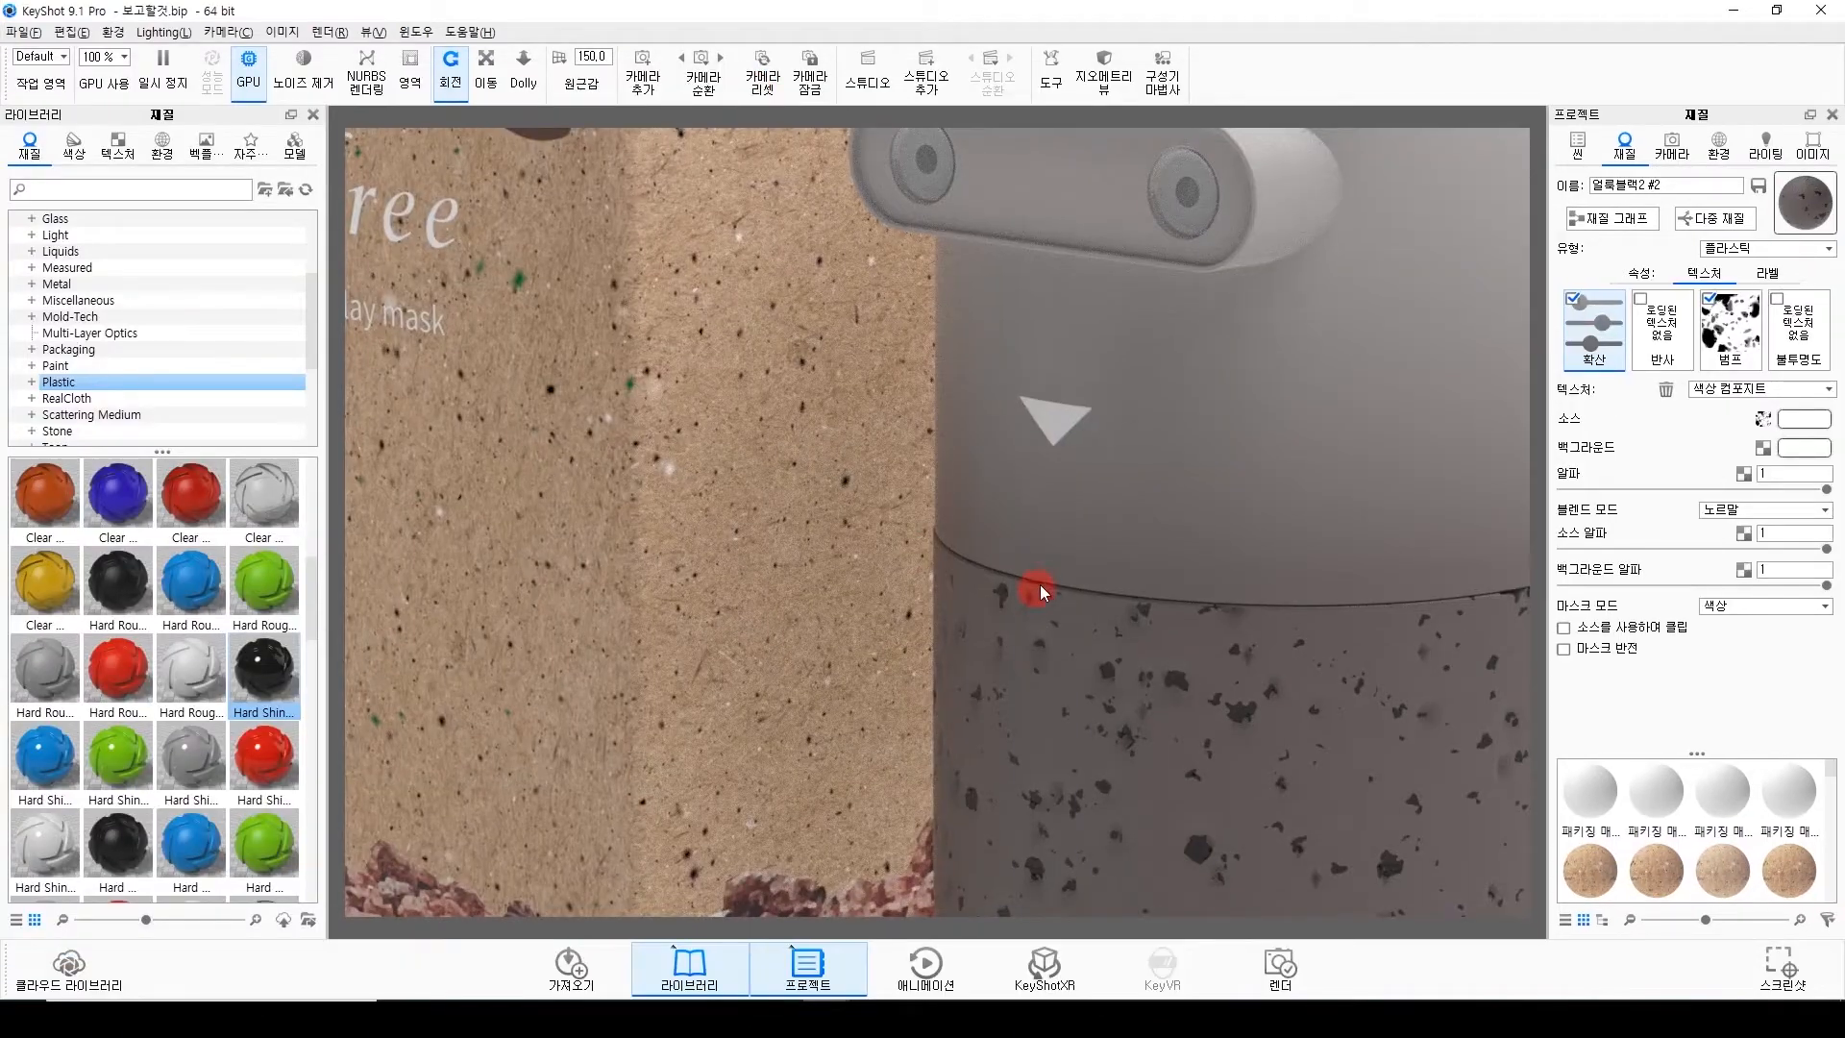
pyautogui.scroll(-5, 1084, 675)
pyautogui.scroll(5, 1150, 684)
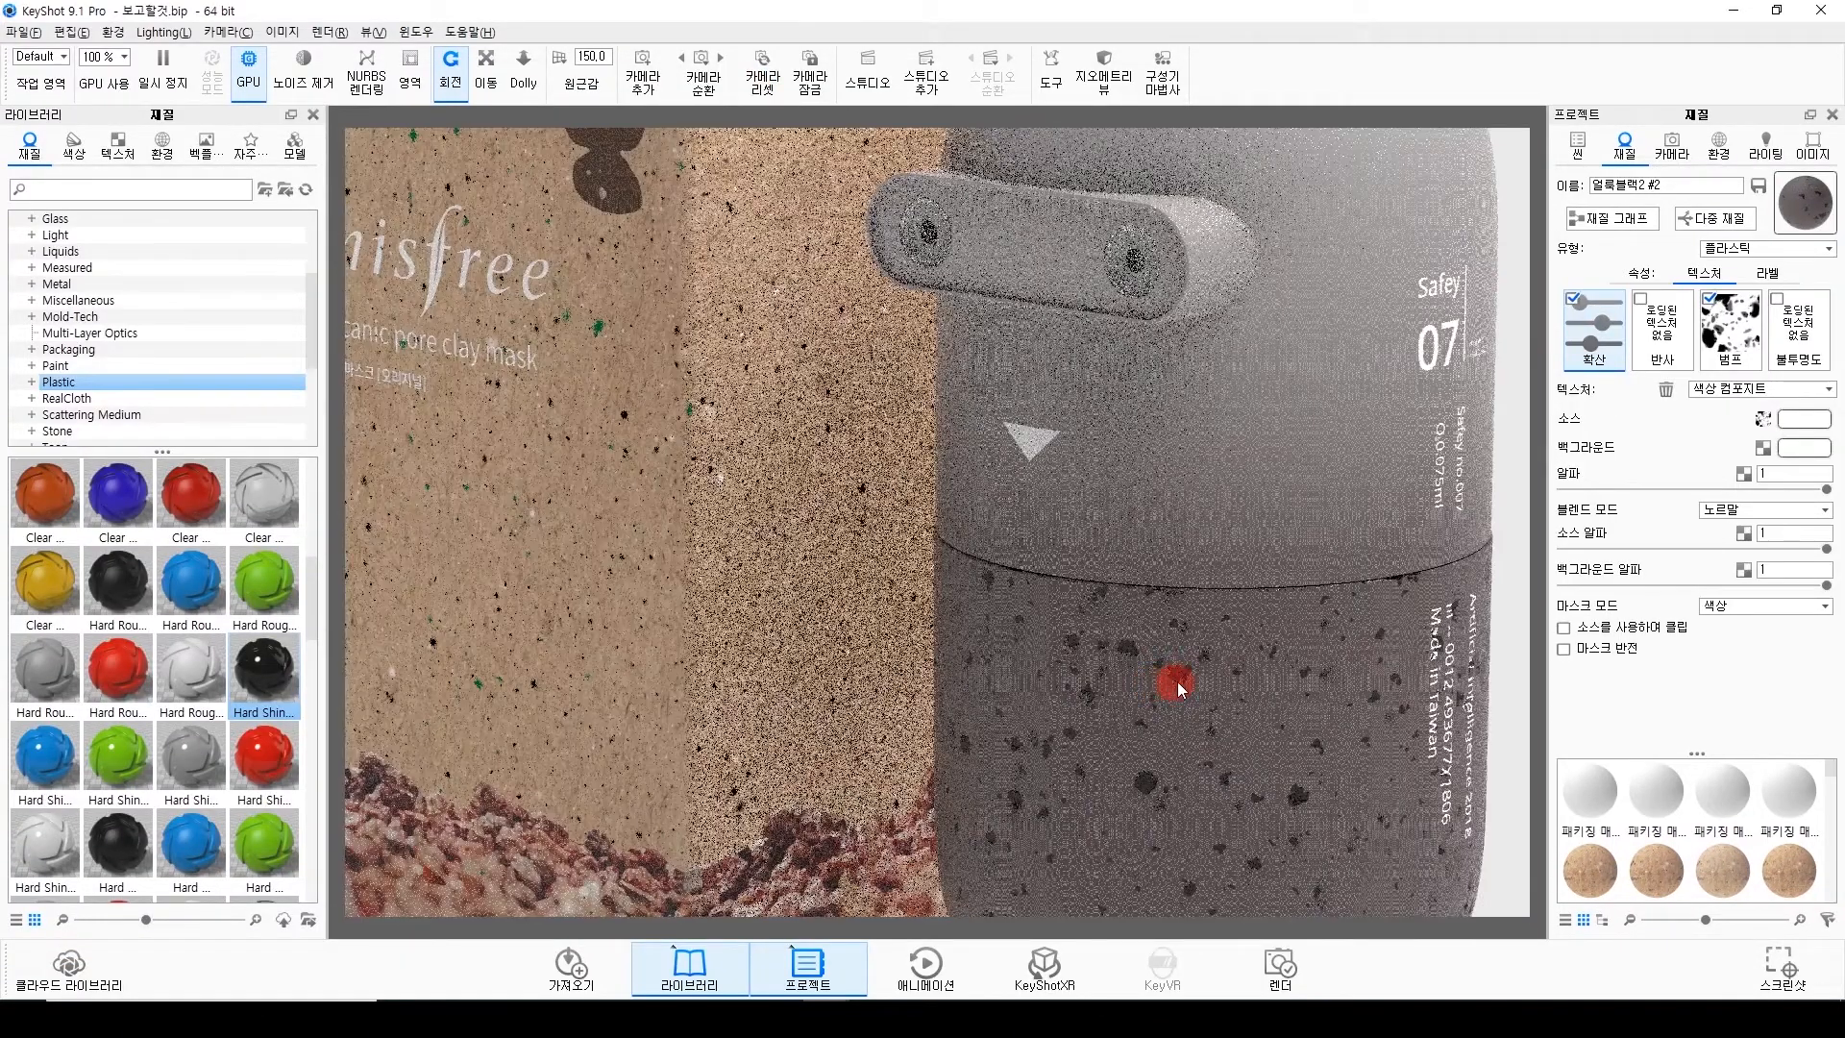
pyautogui.moveTo(845, 677); pyautogui.dragTo(1182, 465)
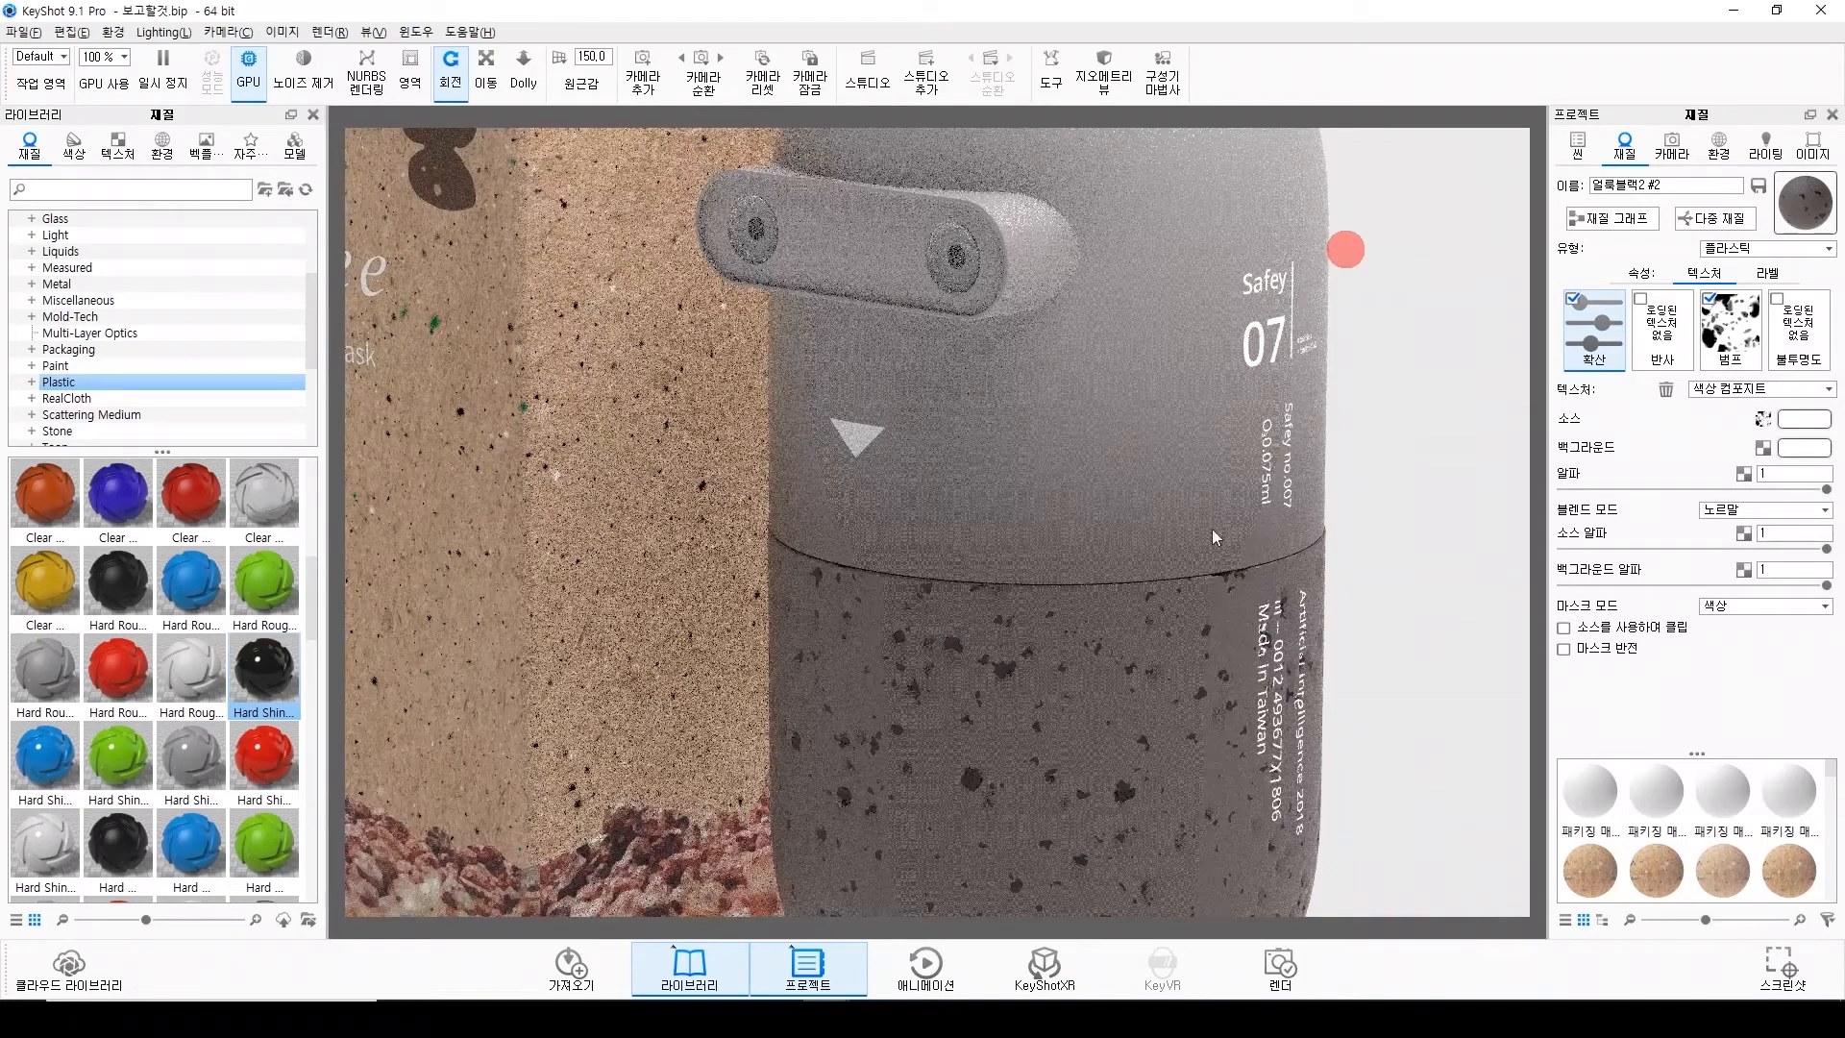
pyautogui.scroll(-5, 1096, 625)
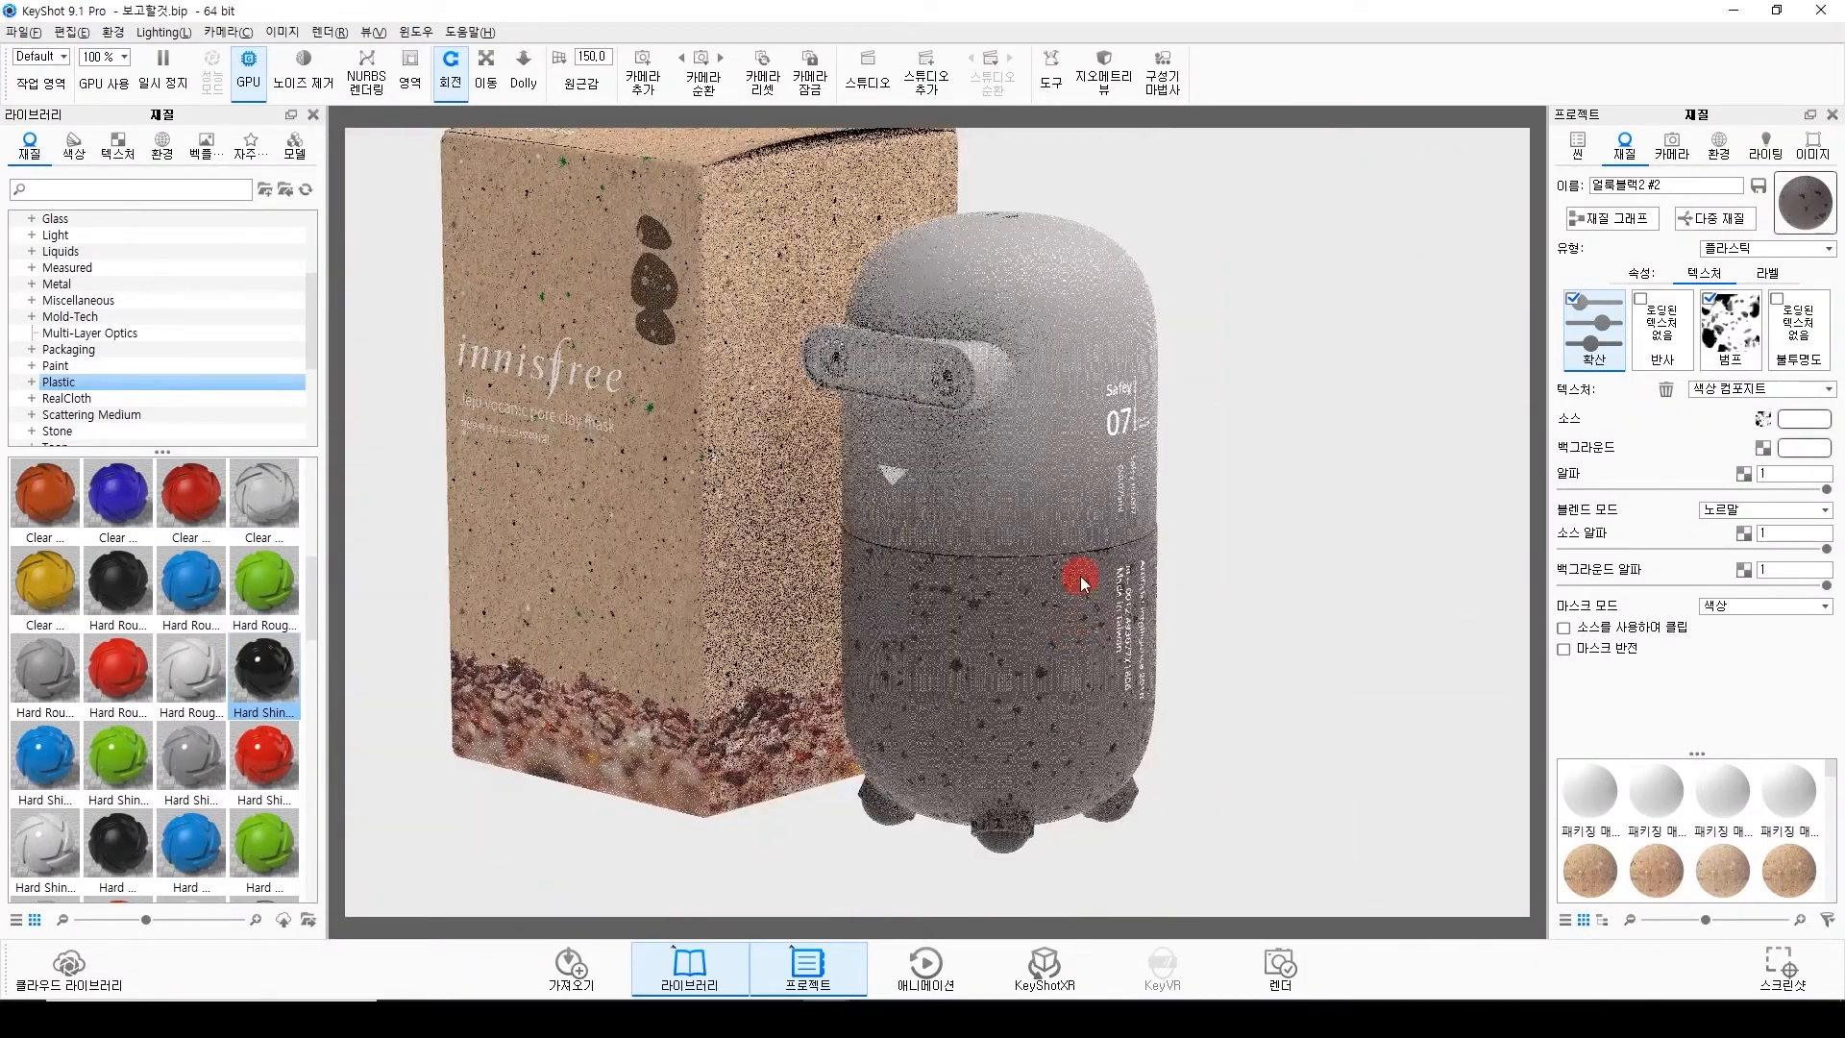
pyautogui.moveTo(957, 586); pyautogui.dragTo(592, 579)
pyautogui.moveTo(663, 560); pyautogui.dragTo(980, 692, button='middle')
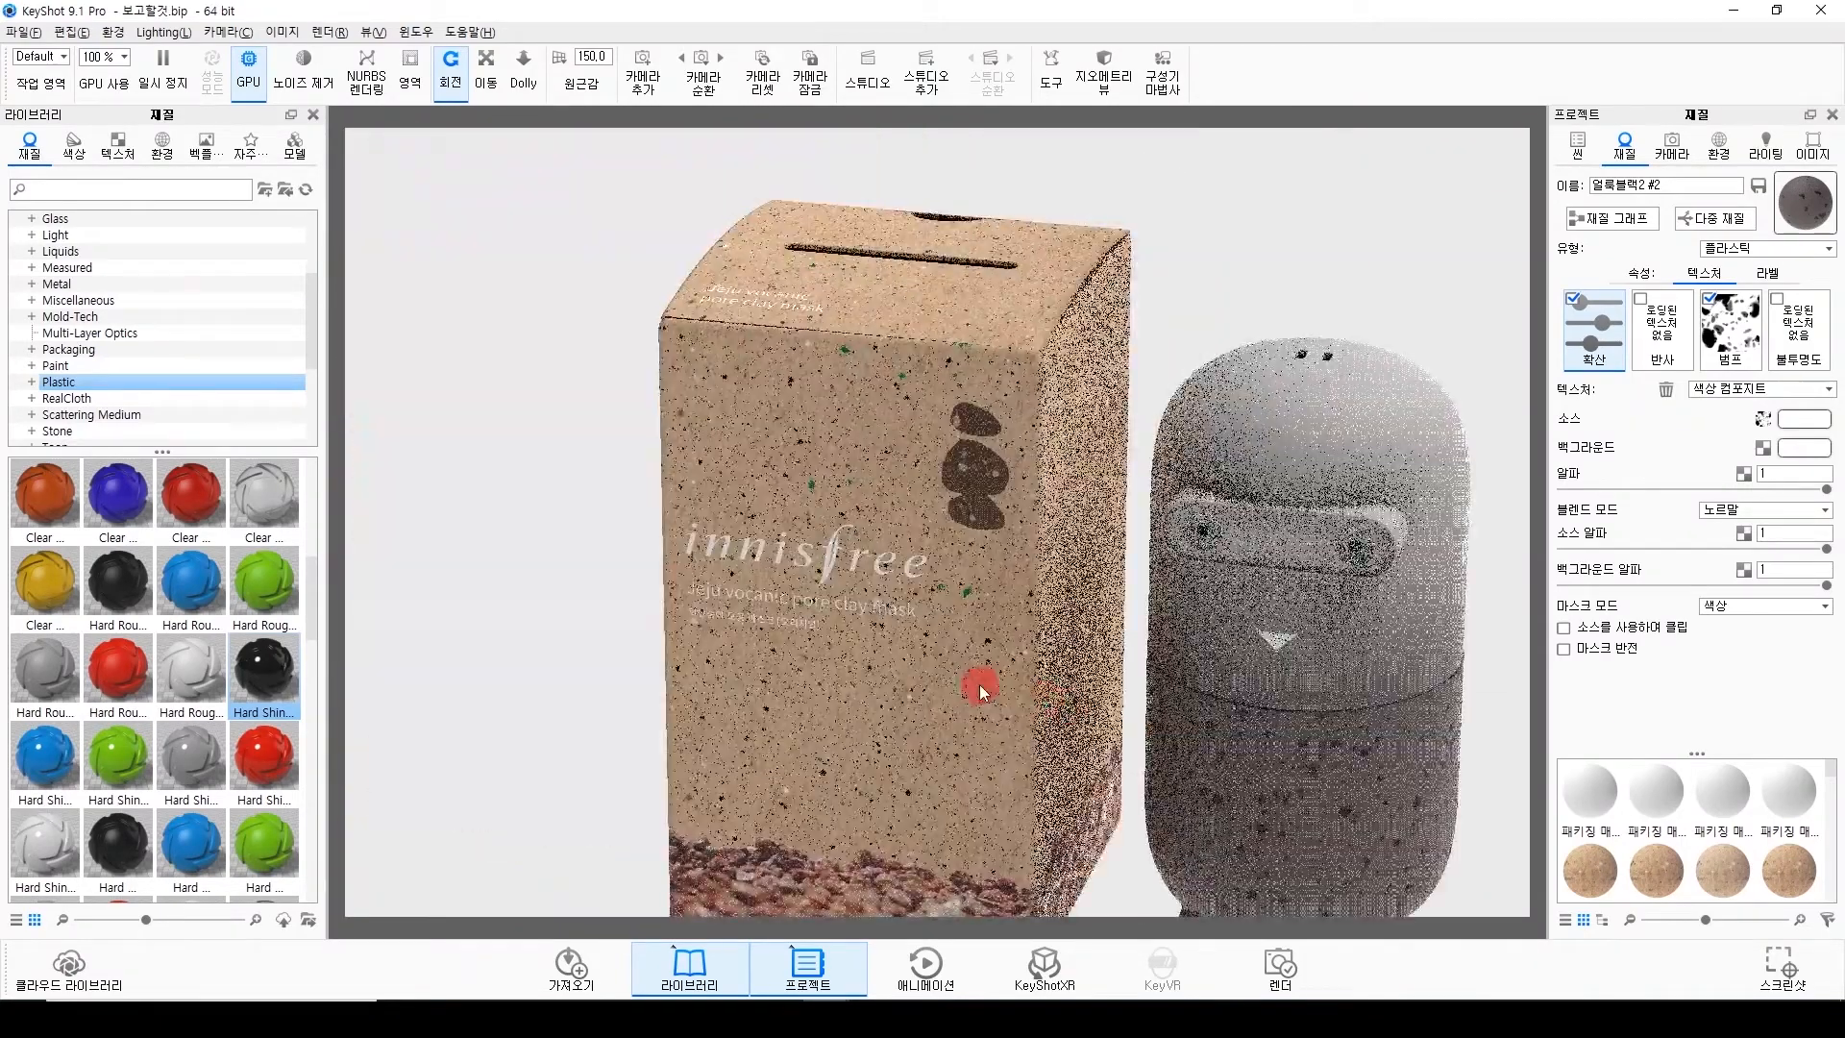
pyautogui.scroll(4, 1047, 686)
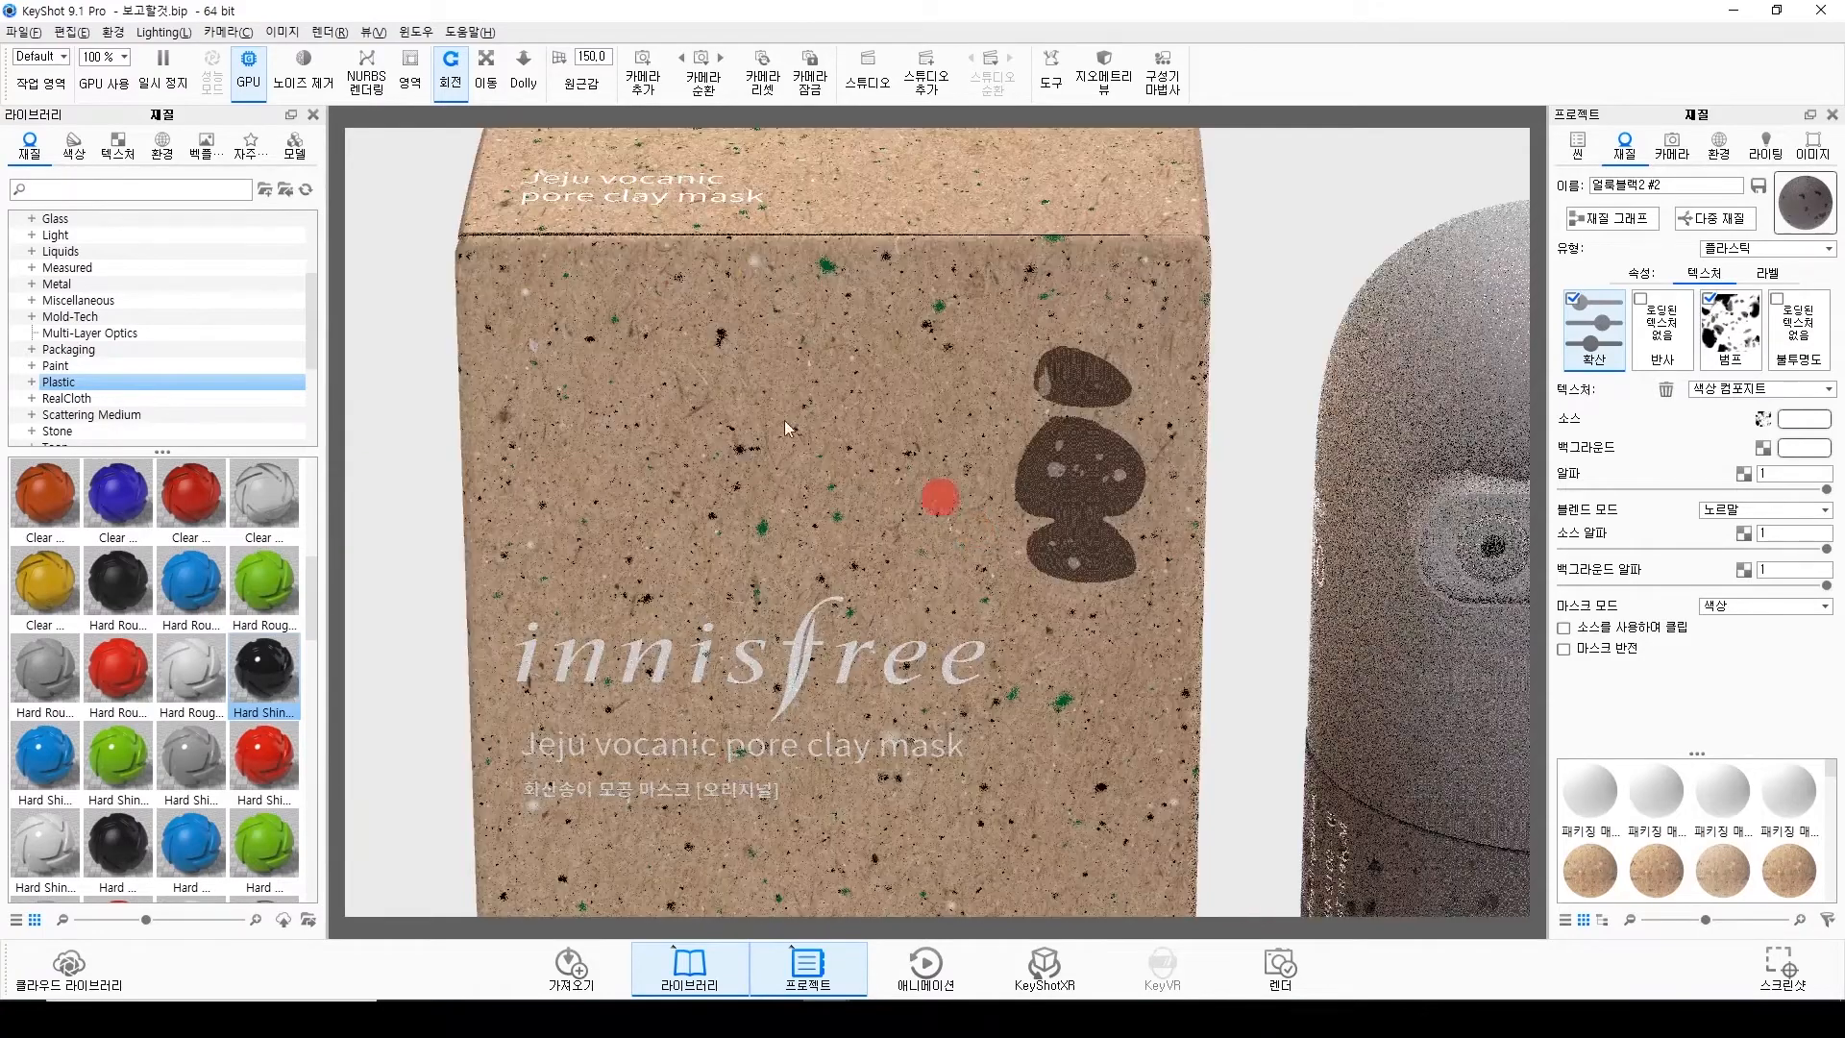
pyautogui.scroll(-3, 865, 455)
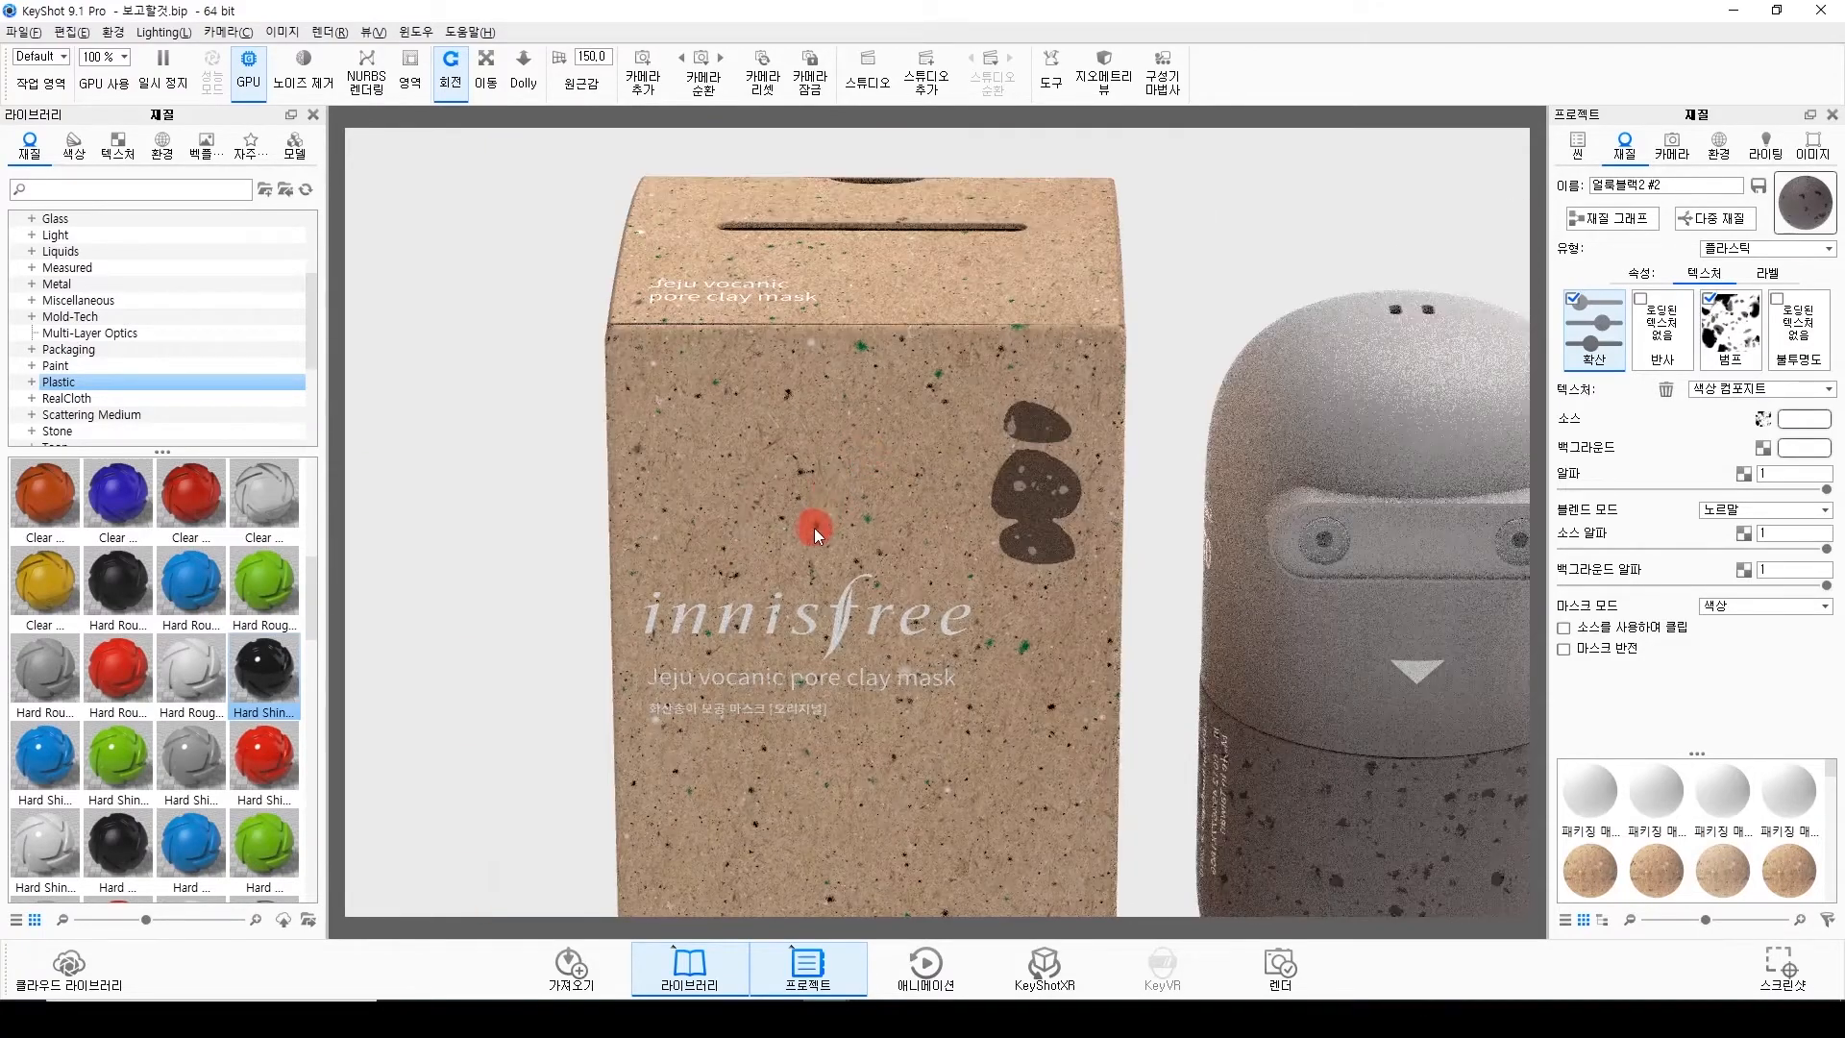
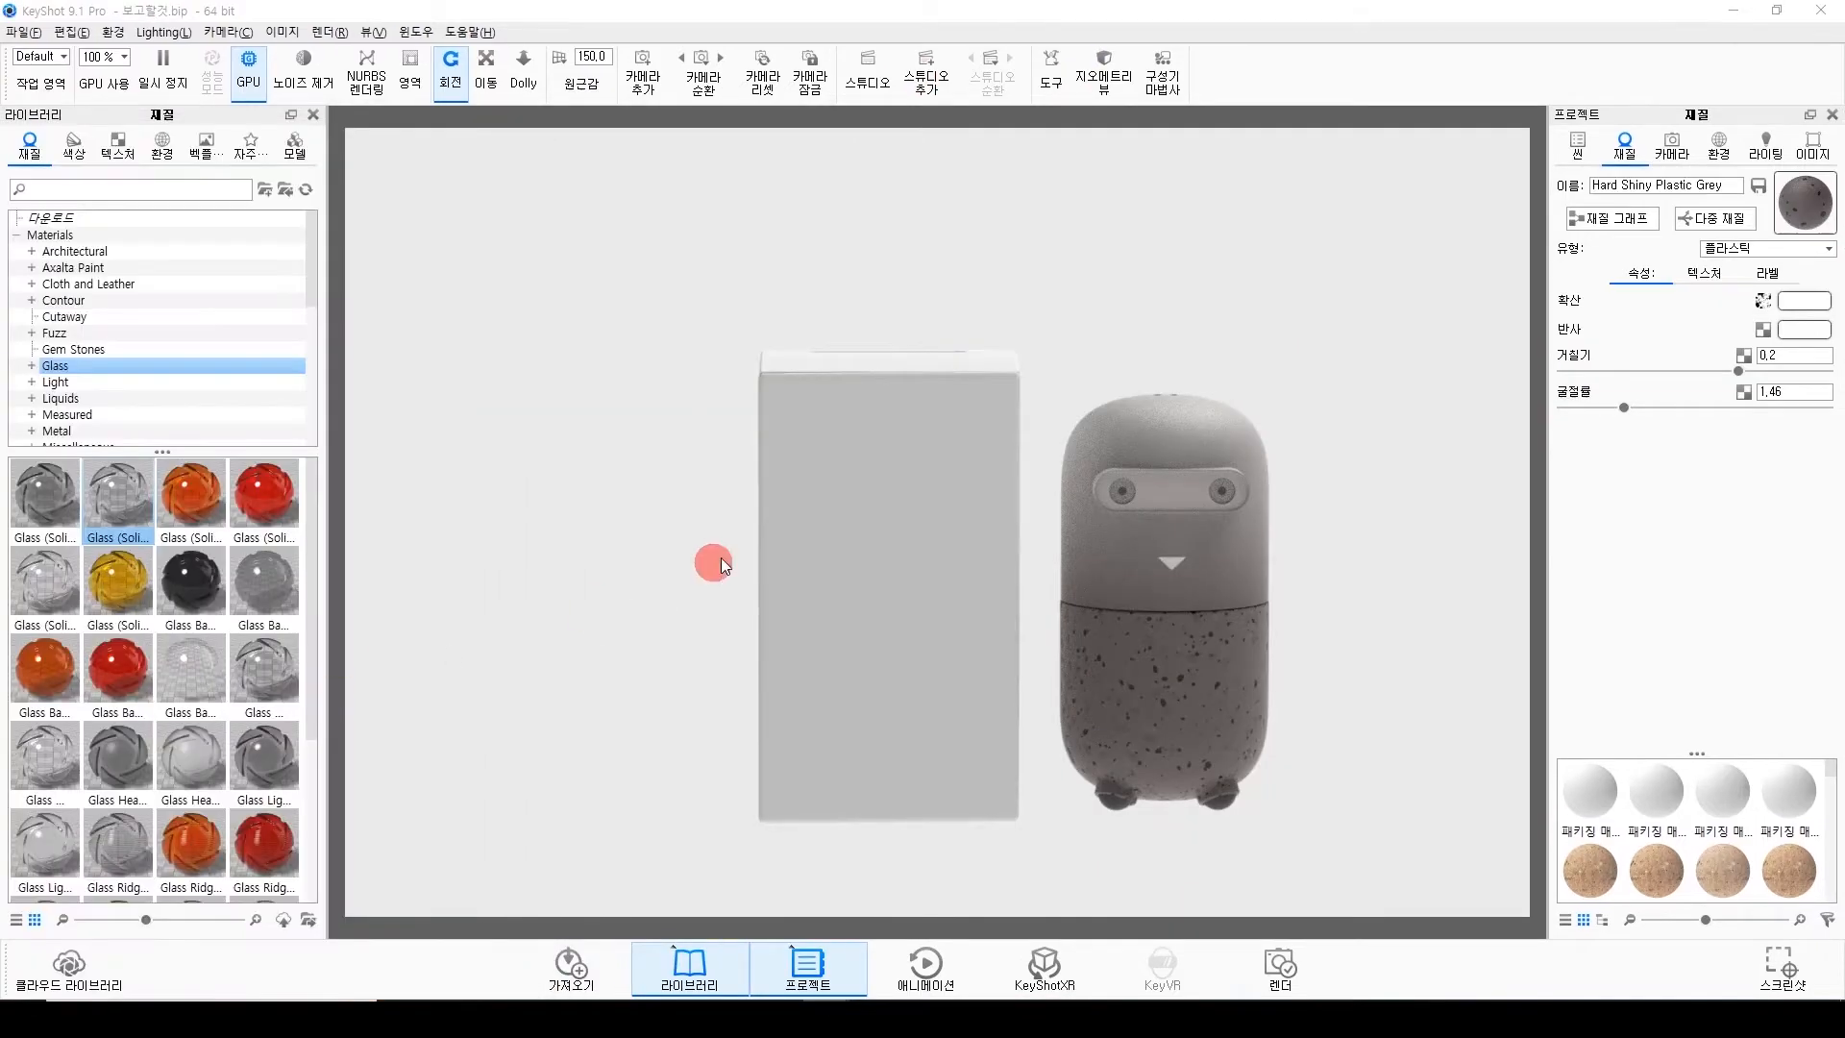
# Open the box front's material, switch to Chrome, and open the cafe post listing free pictogram, 3D, background and KeyShot material sites.
pyautogui.doubleClick(874, 478)
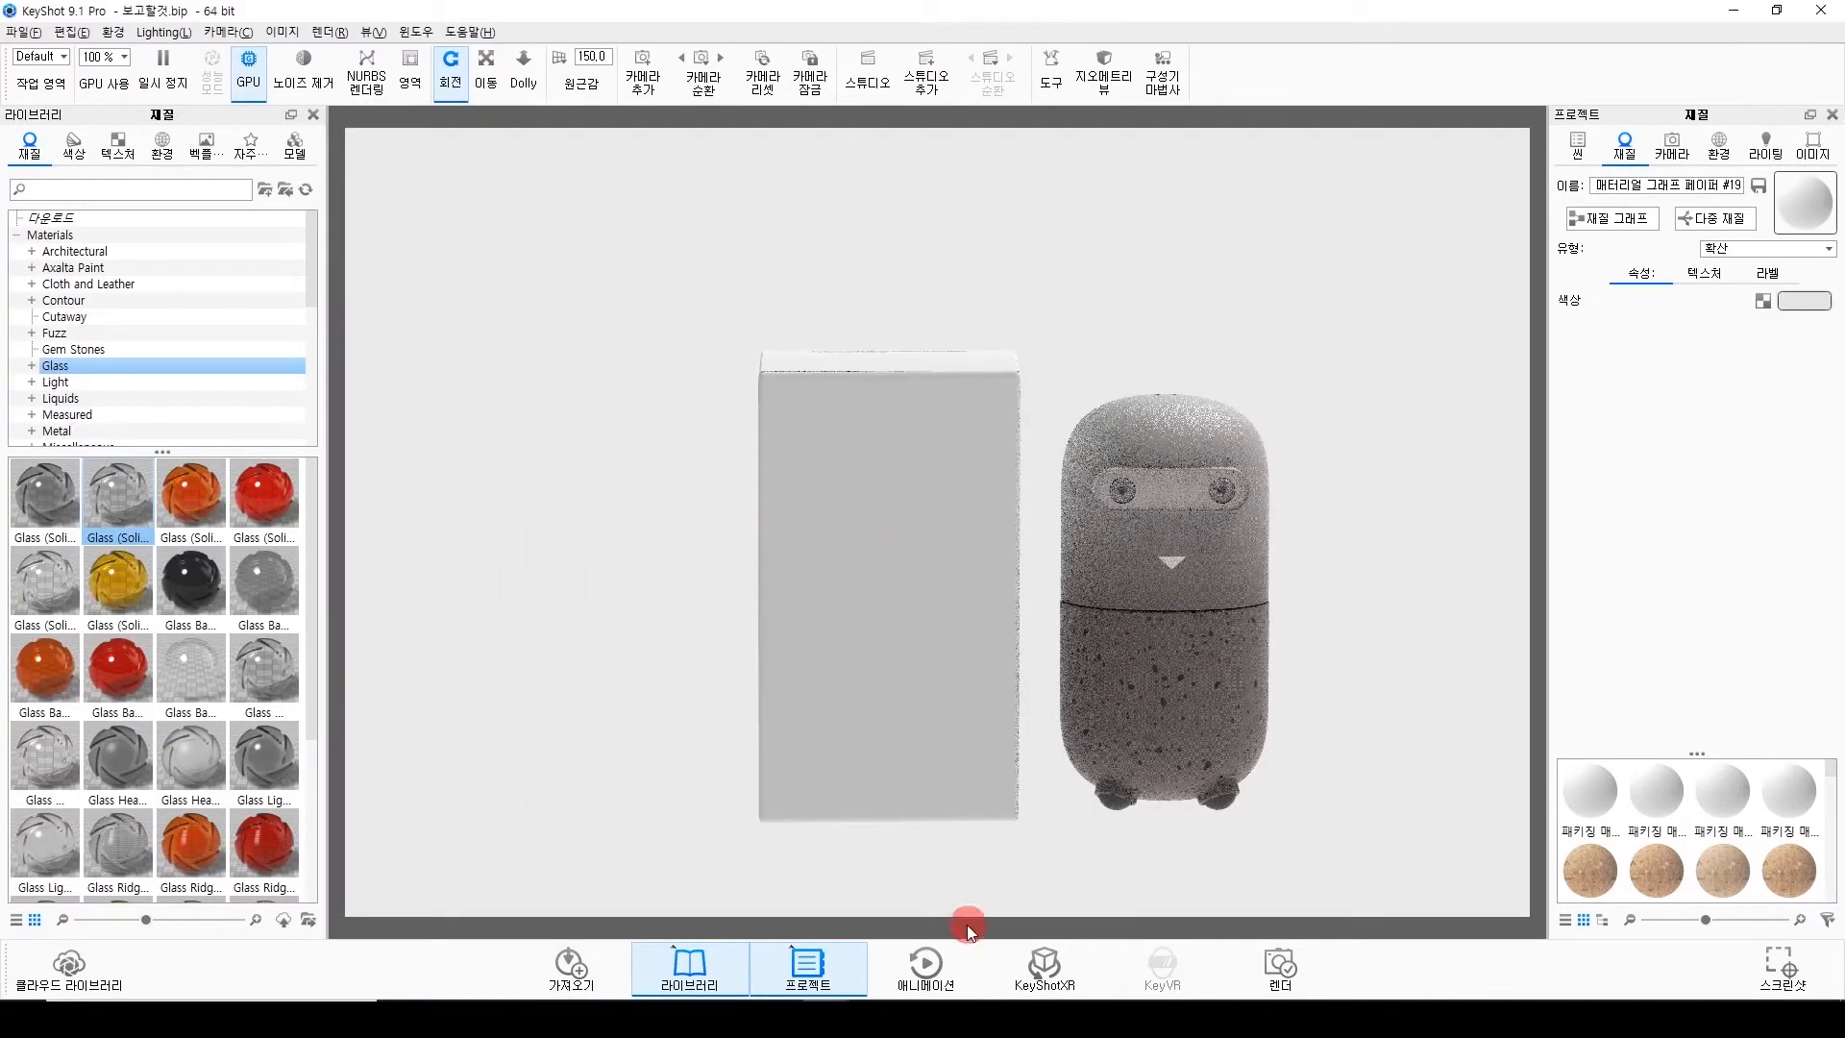
pyautogui.moveTo(496, 1019)
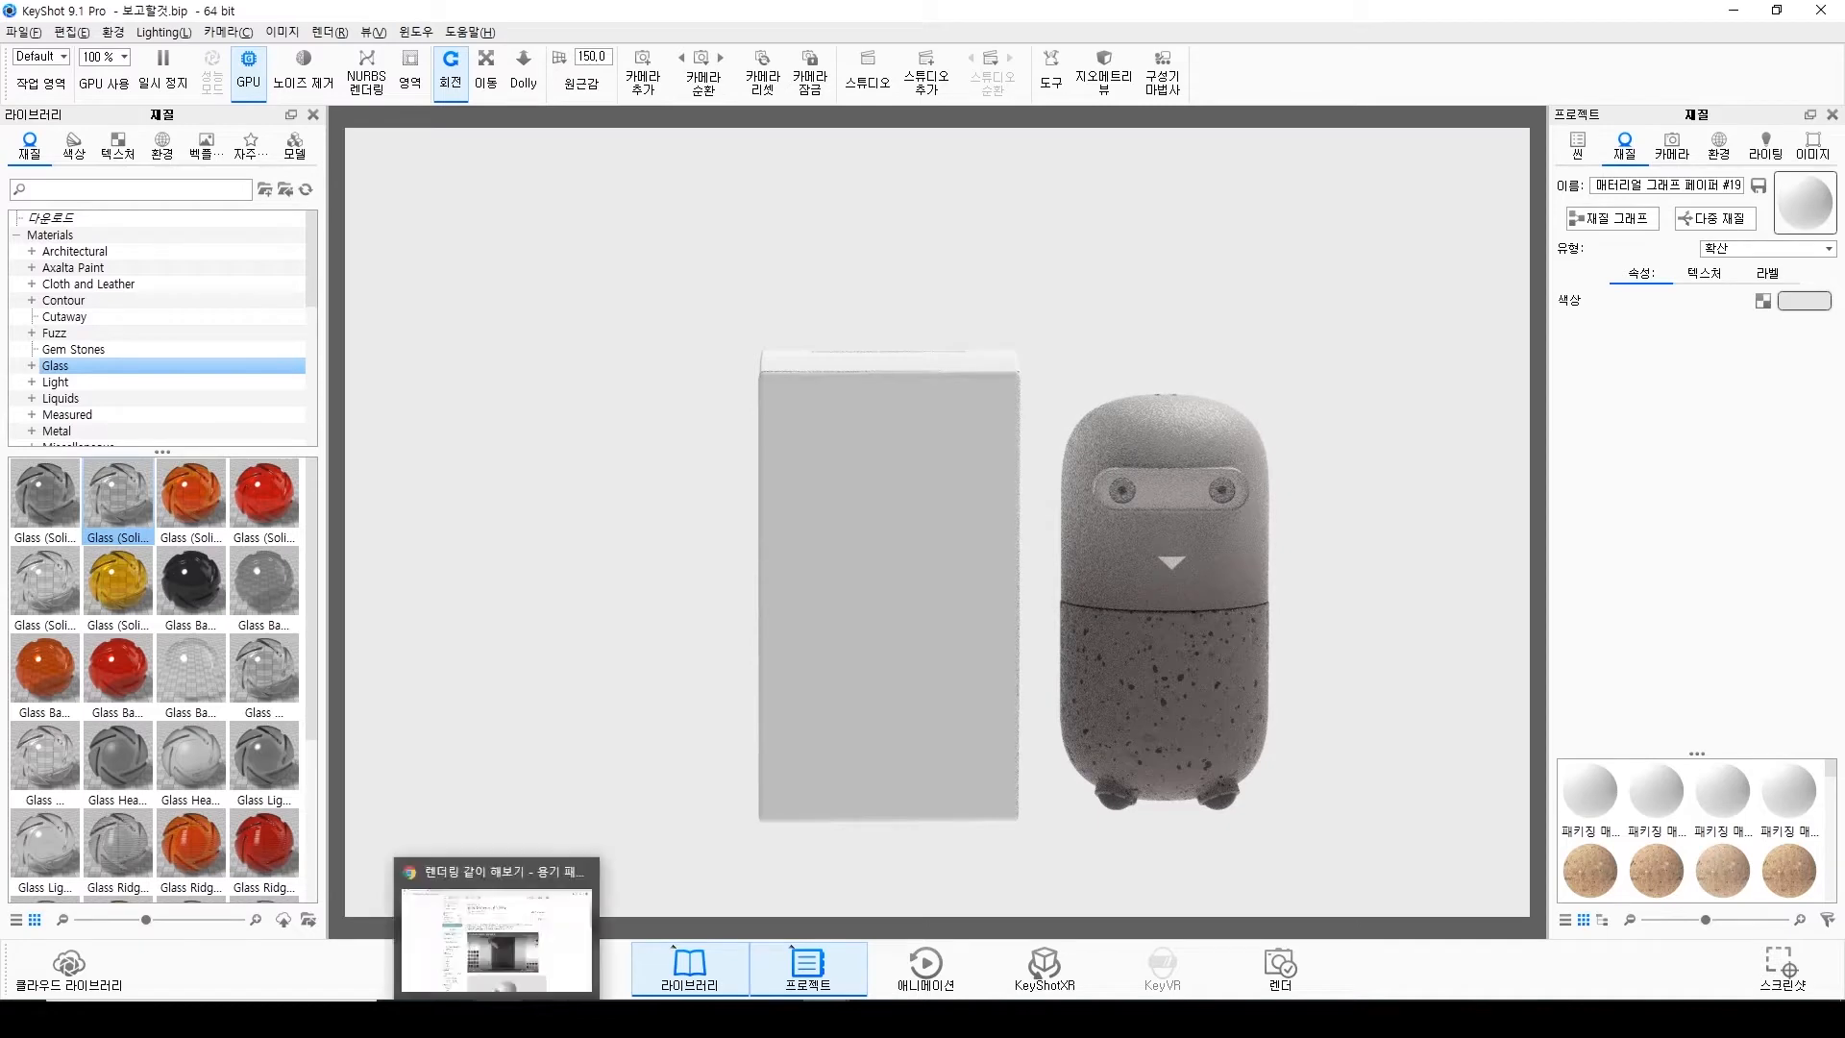
pyautogui.click(511, 974)
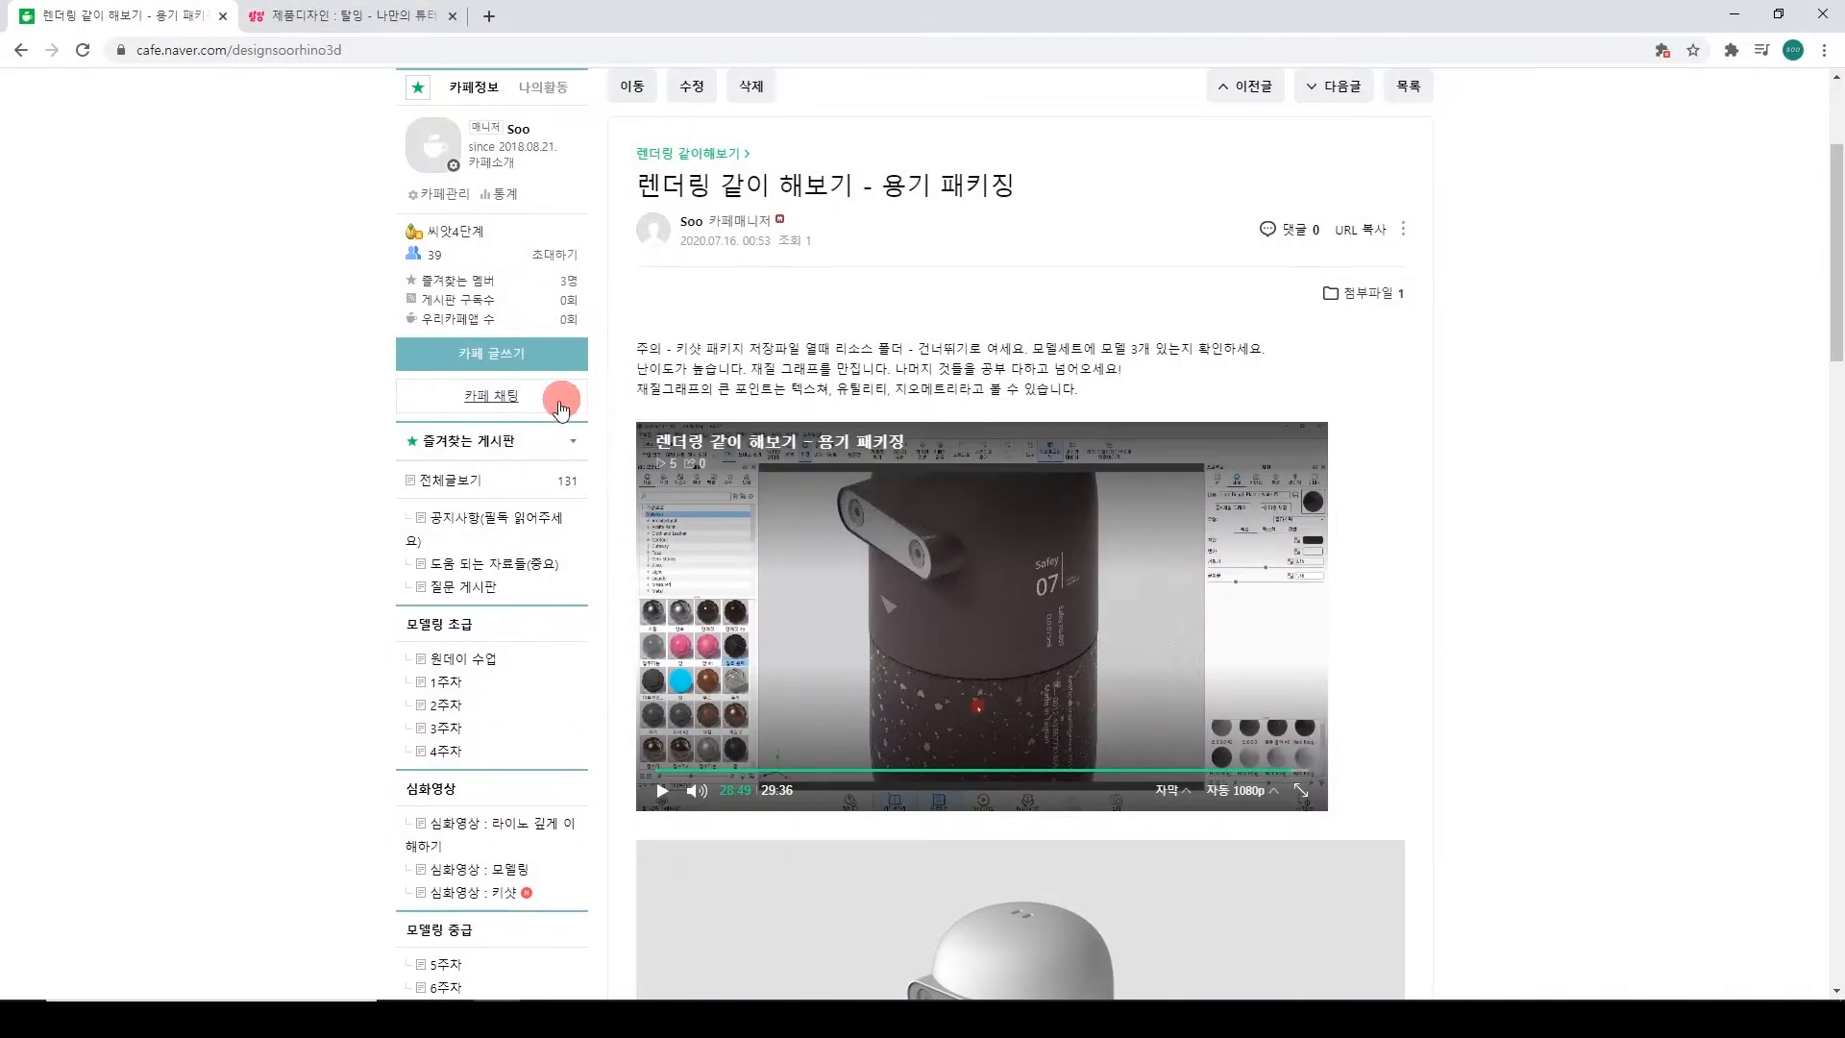
pyautogui.click(477, 564)
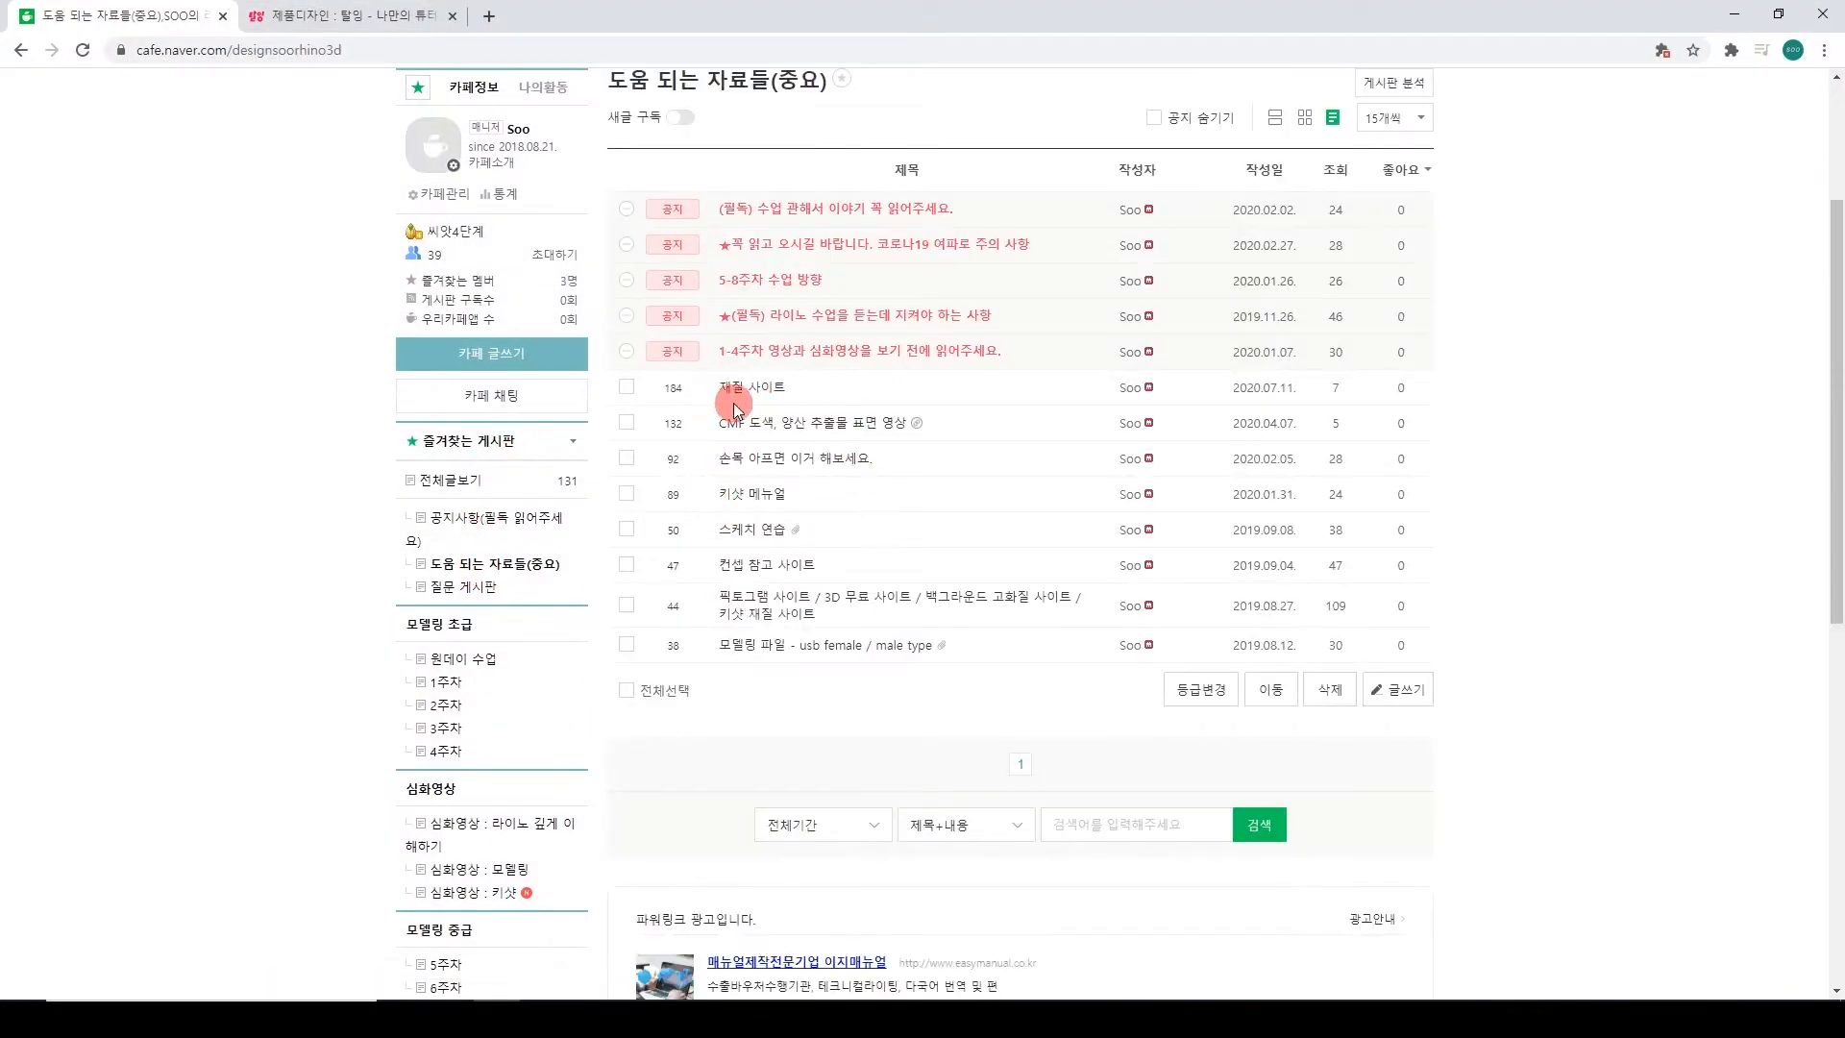
pyautogui.click(761, 605)
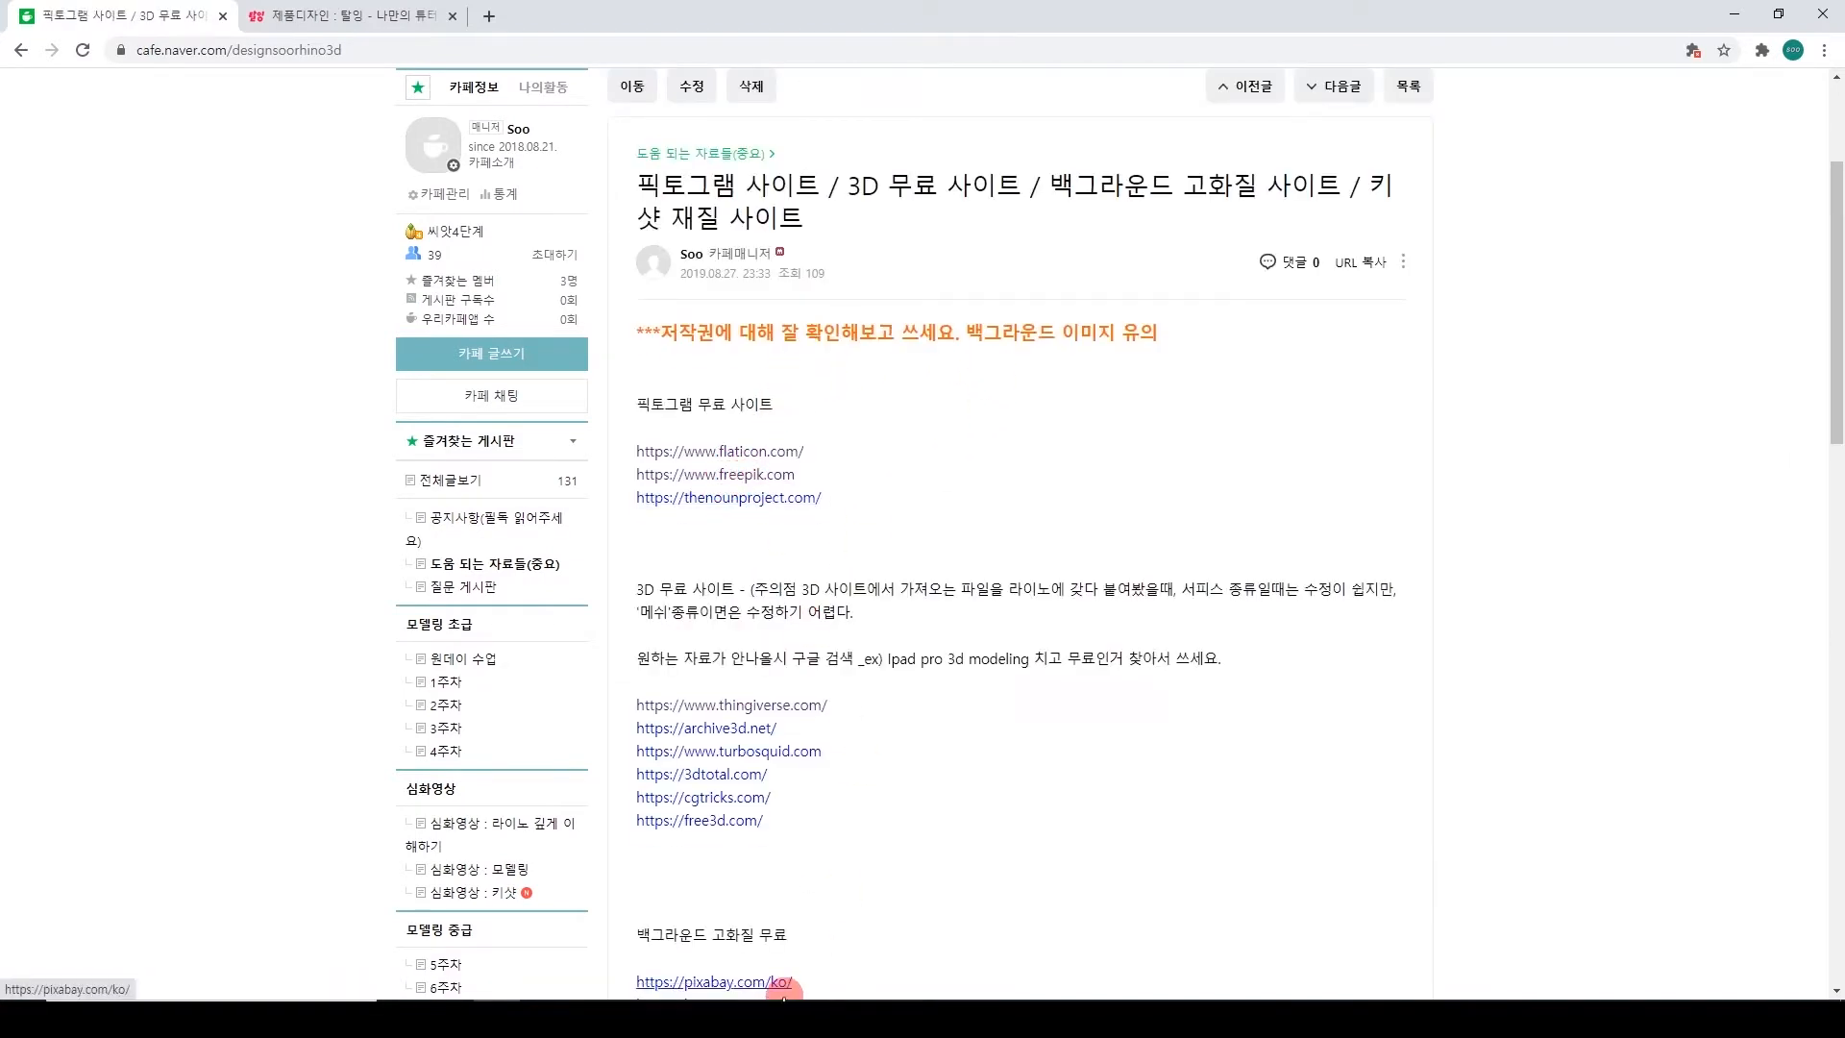
# View the 3815 kraft paper image from the safey folder and close it.
pyautogui.moveTo(534, 997)
pyautogui.click(548, 927)
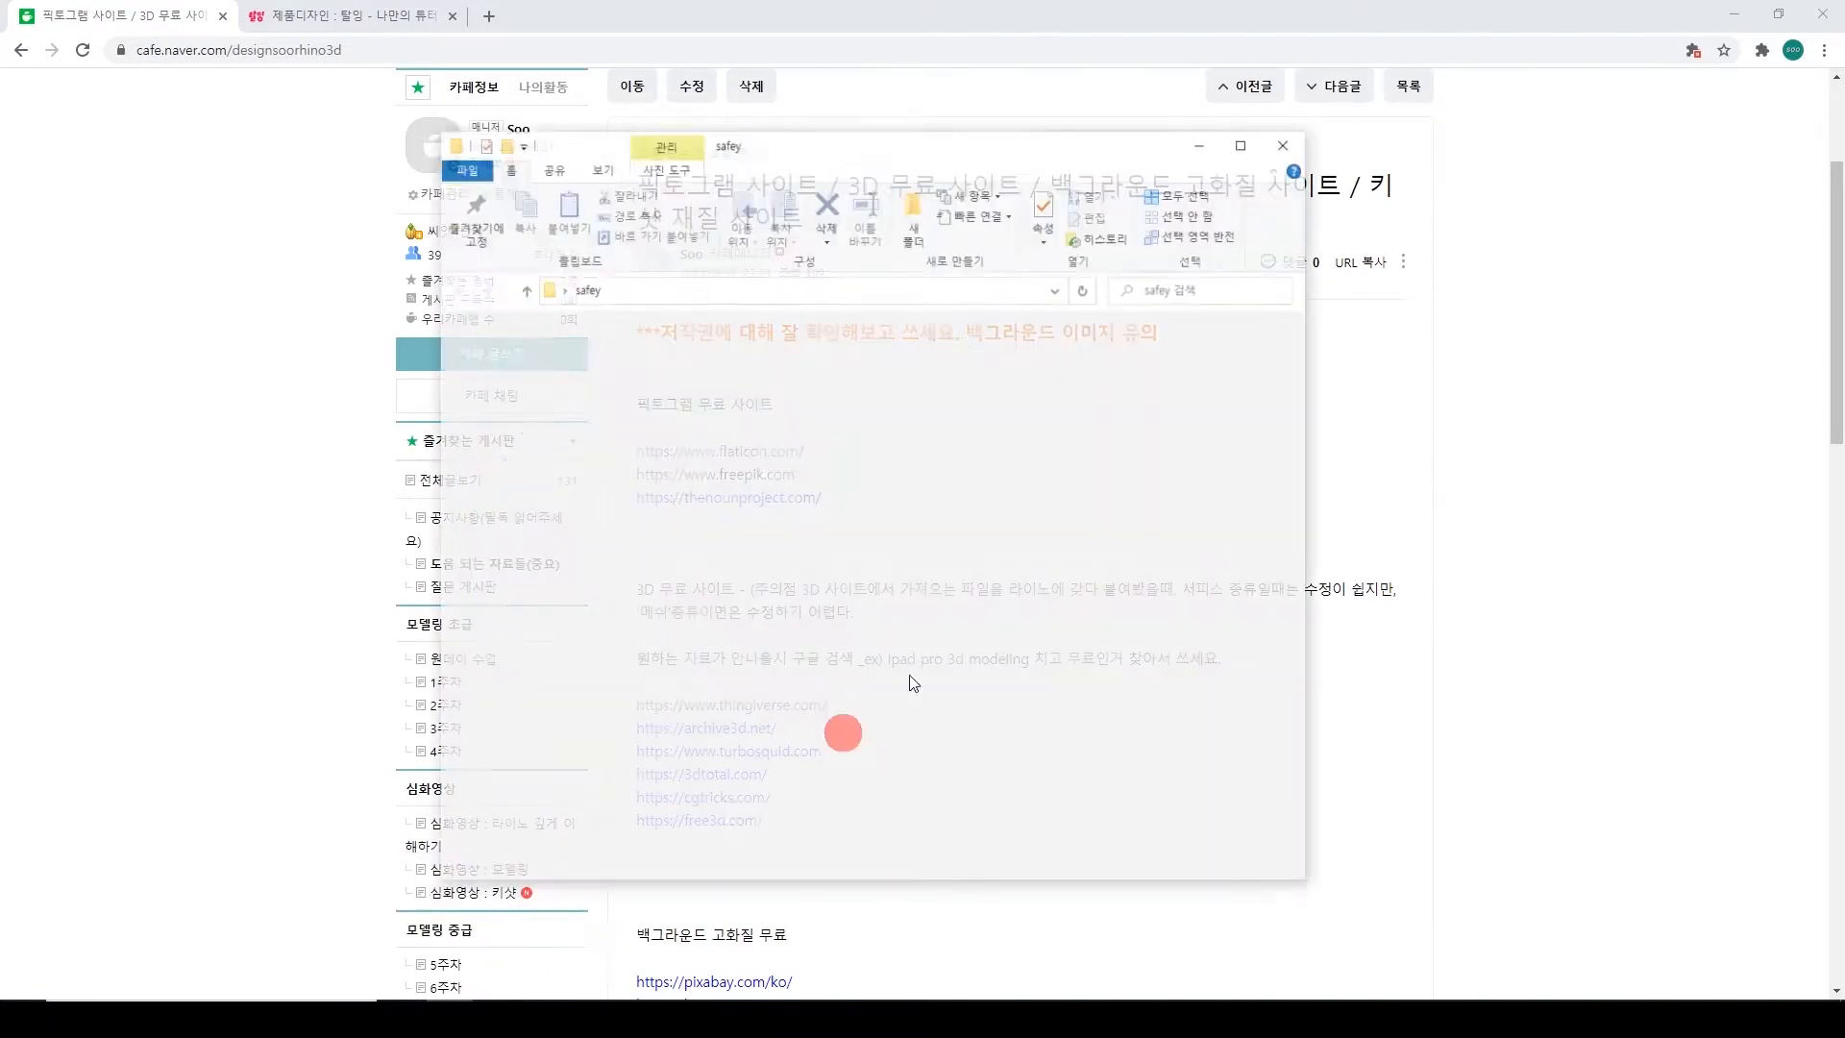
pyautogui.doubleClick(770, 361)
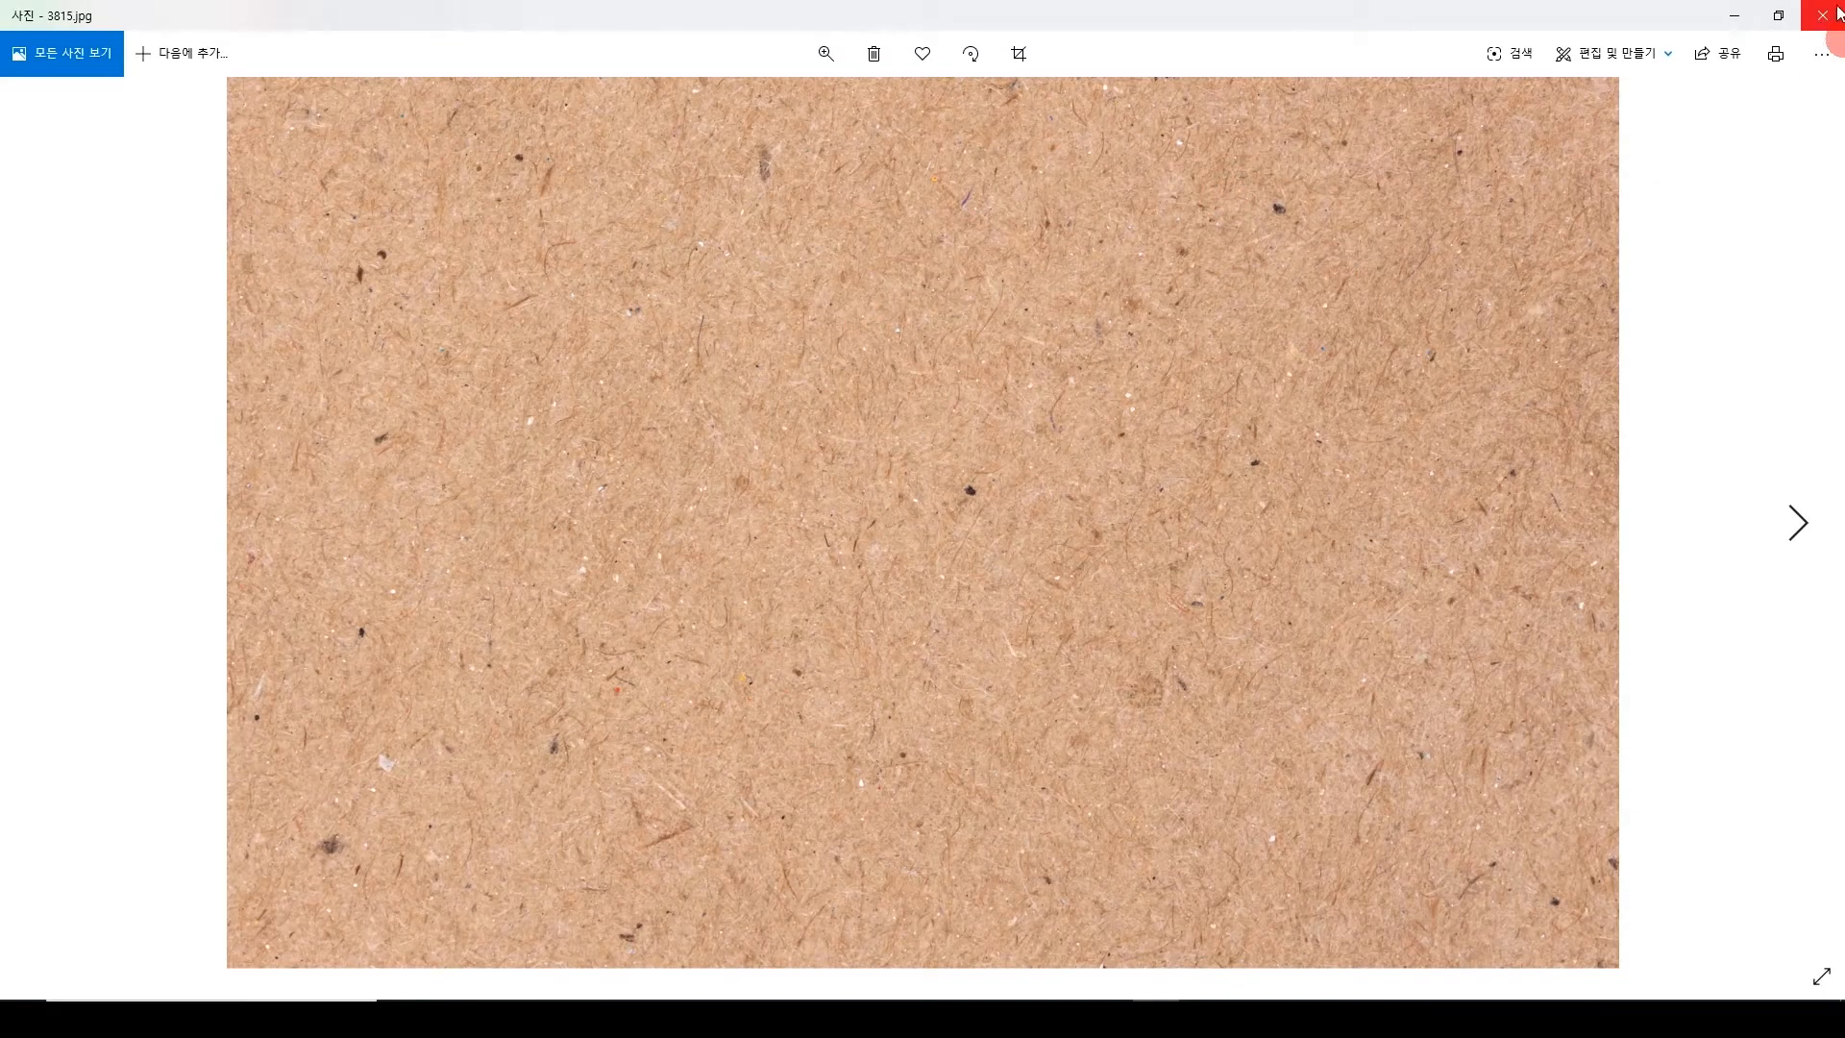
pyautogui.click(1821, 21)
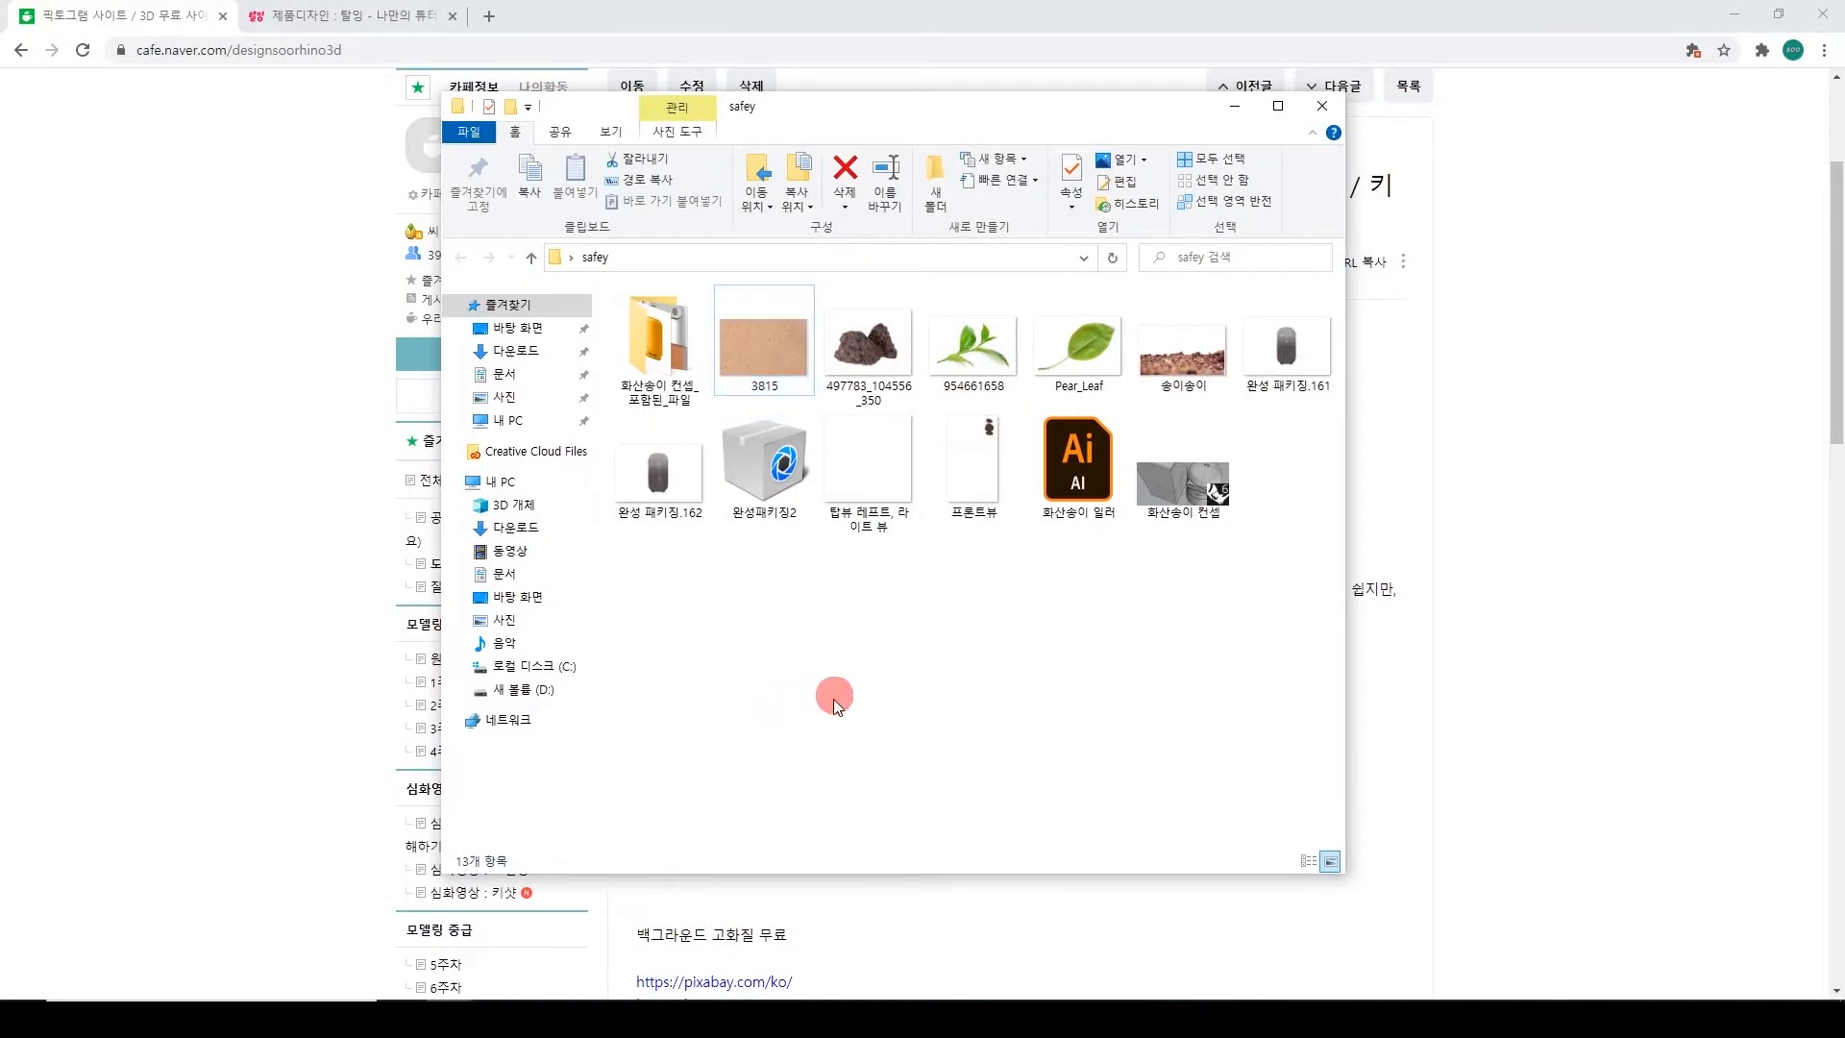
# Return to the KeyShot working scene and place the safey folder window beside the box.
pyautogui.moveTo(853, 1019)
pyautogui.click(920, 972)
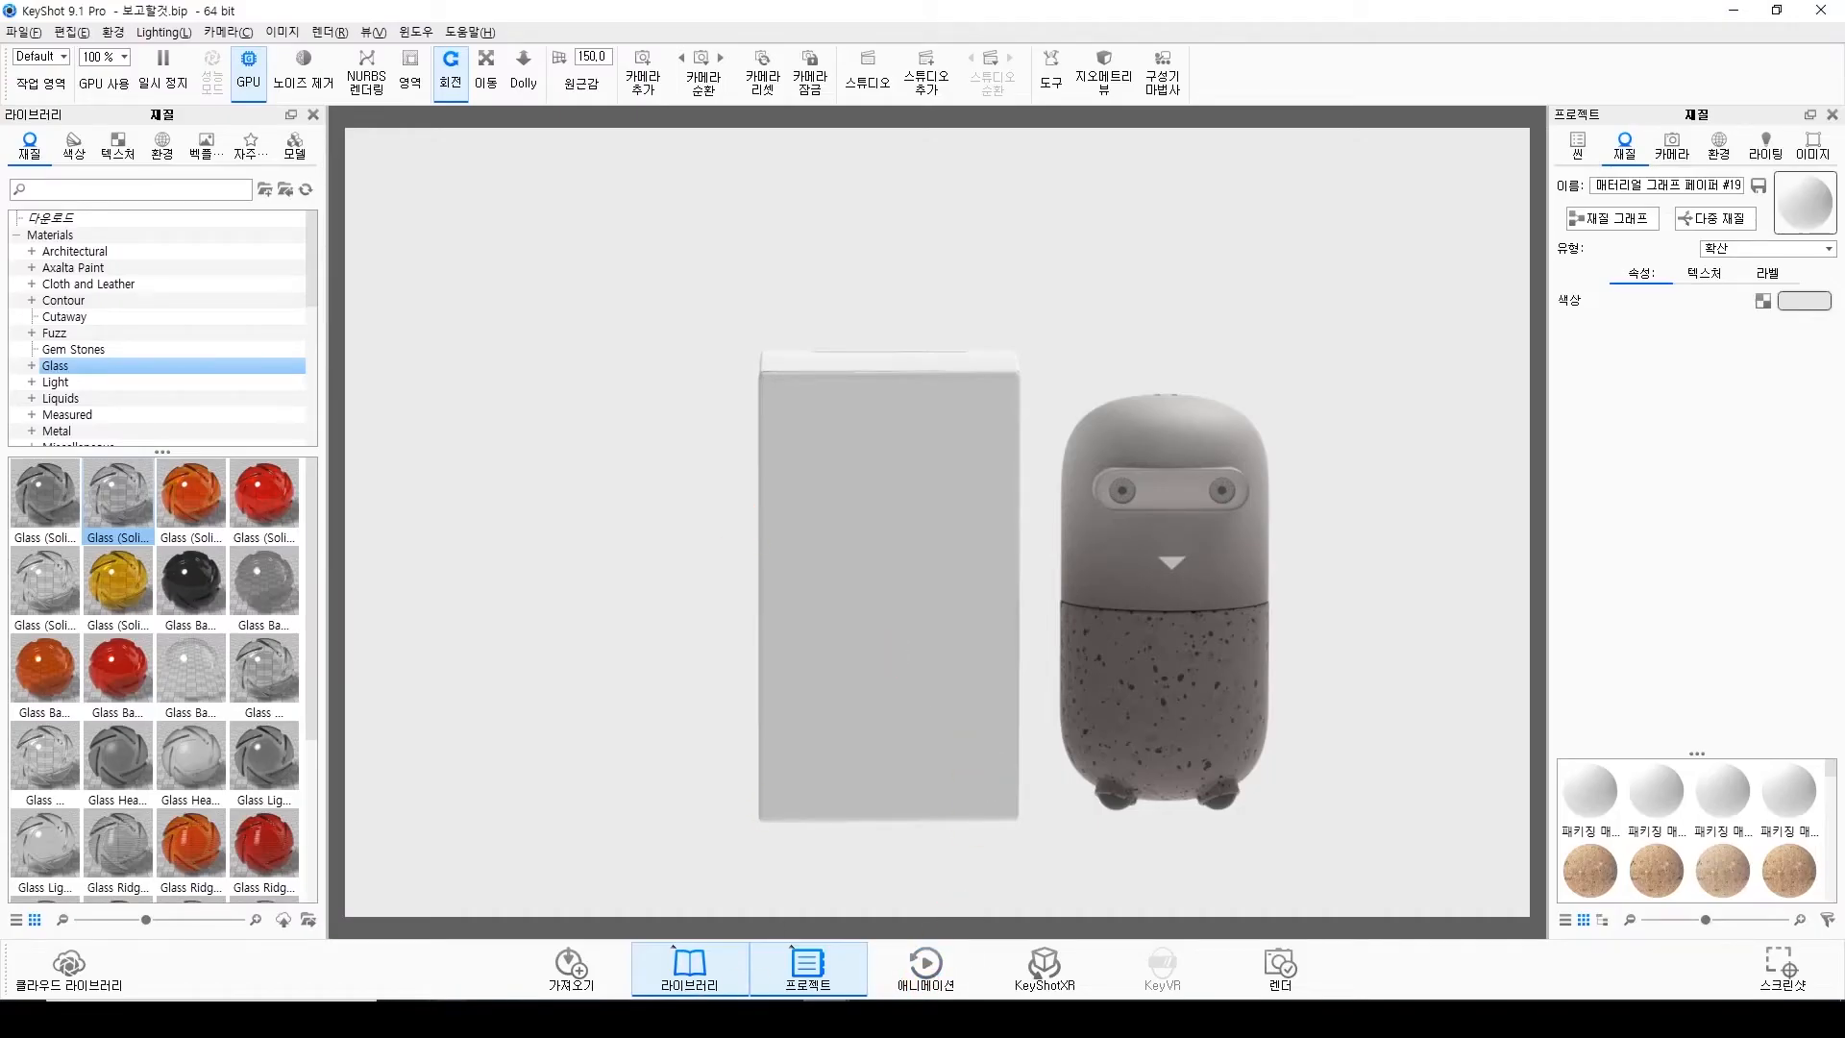
pyautogui.moveTo(451, 1019)
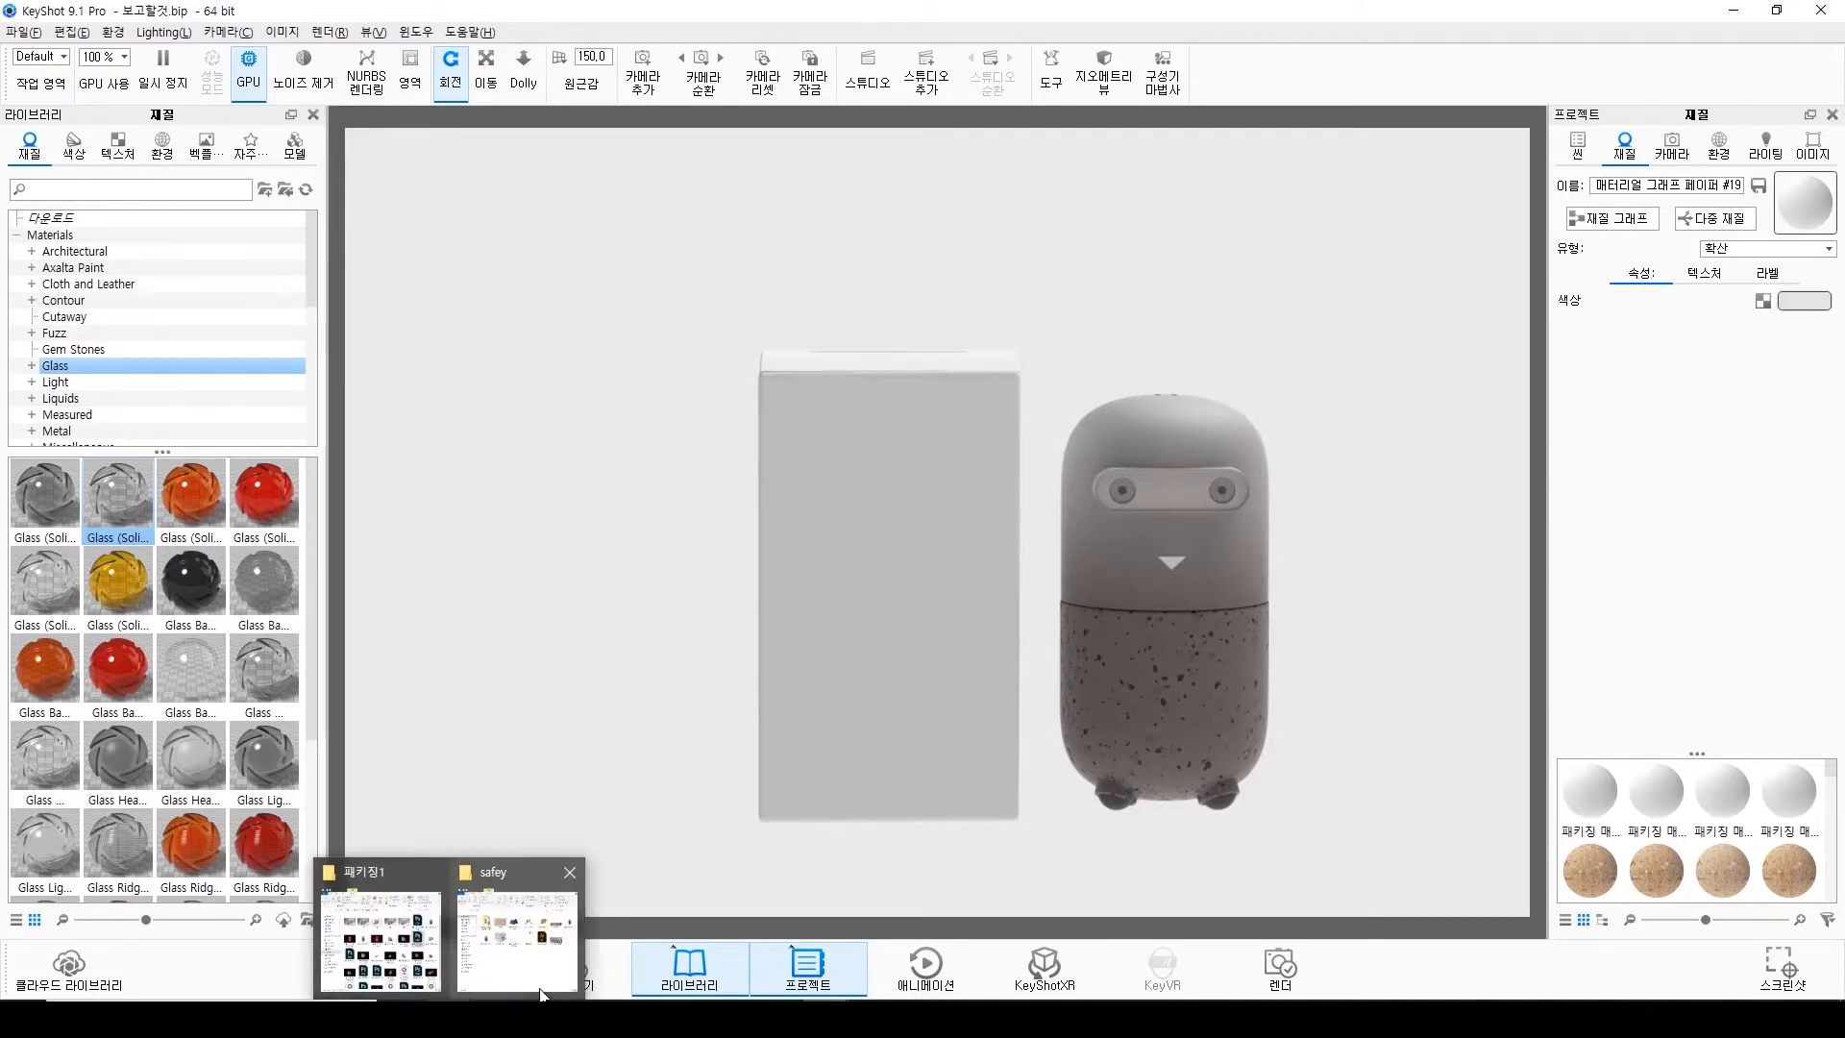
pyautogui.click(528, 947)
pyautogui.moveTo(814, 107); pyautogui.dragTo(1416, 279)
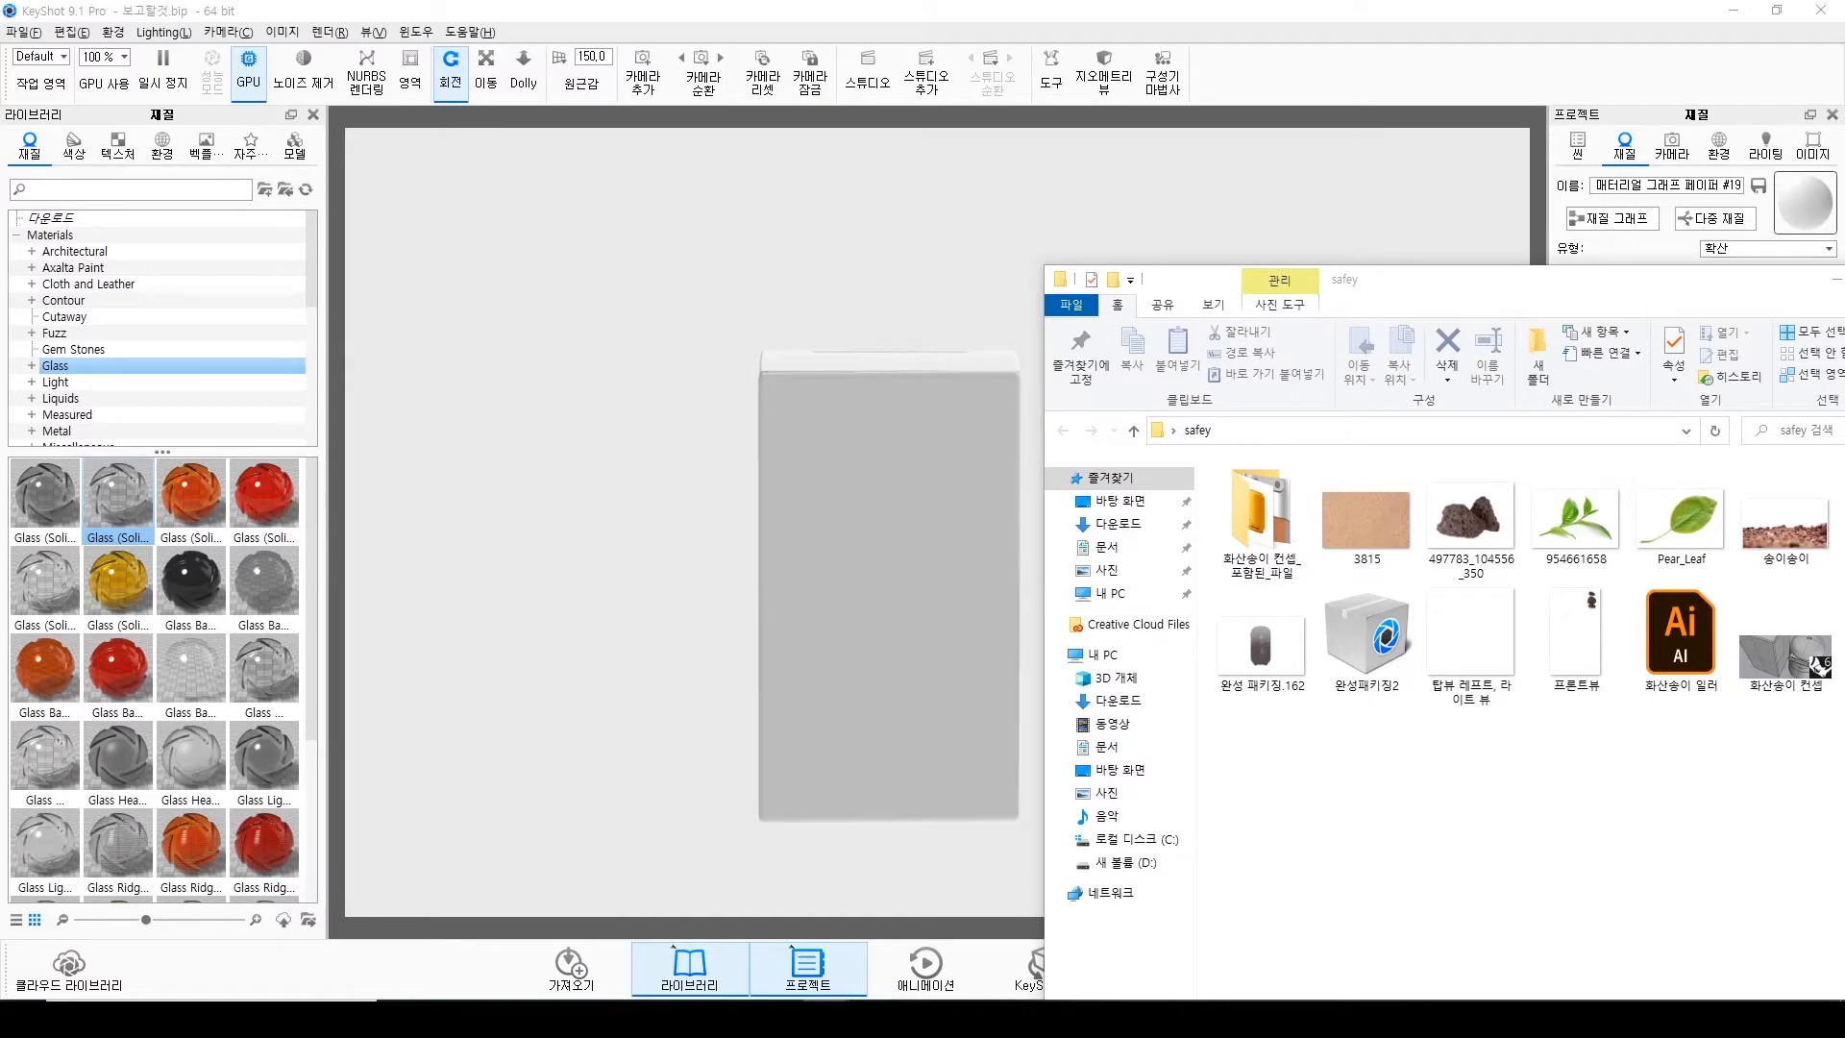
# Examine how the textures are wired in the finished box's paper material graph, and put the graph away.
pyautogui.moveTo(0, 238); pyautogui.dragTo(942, 181)
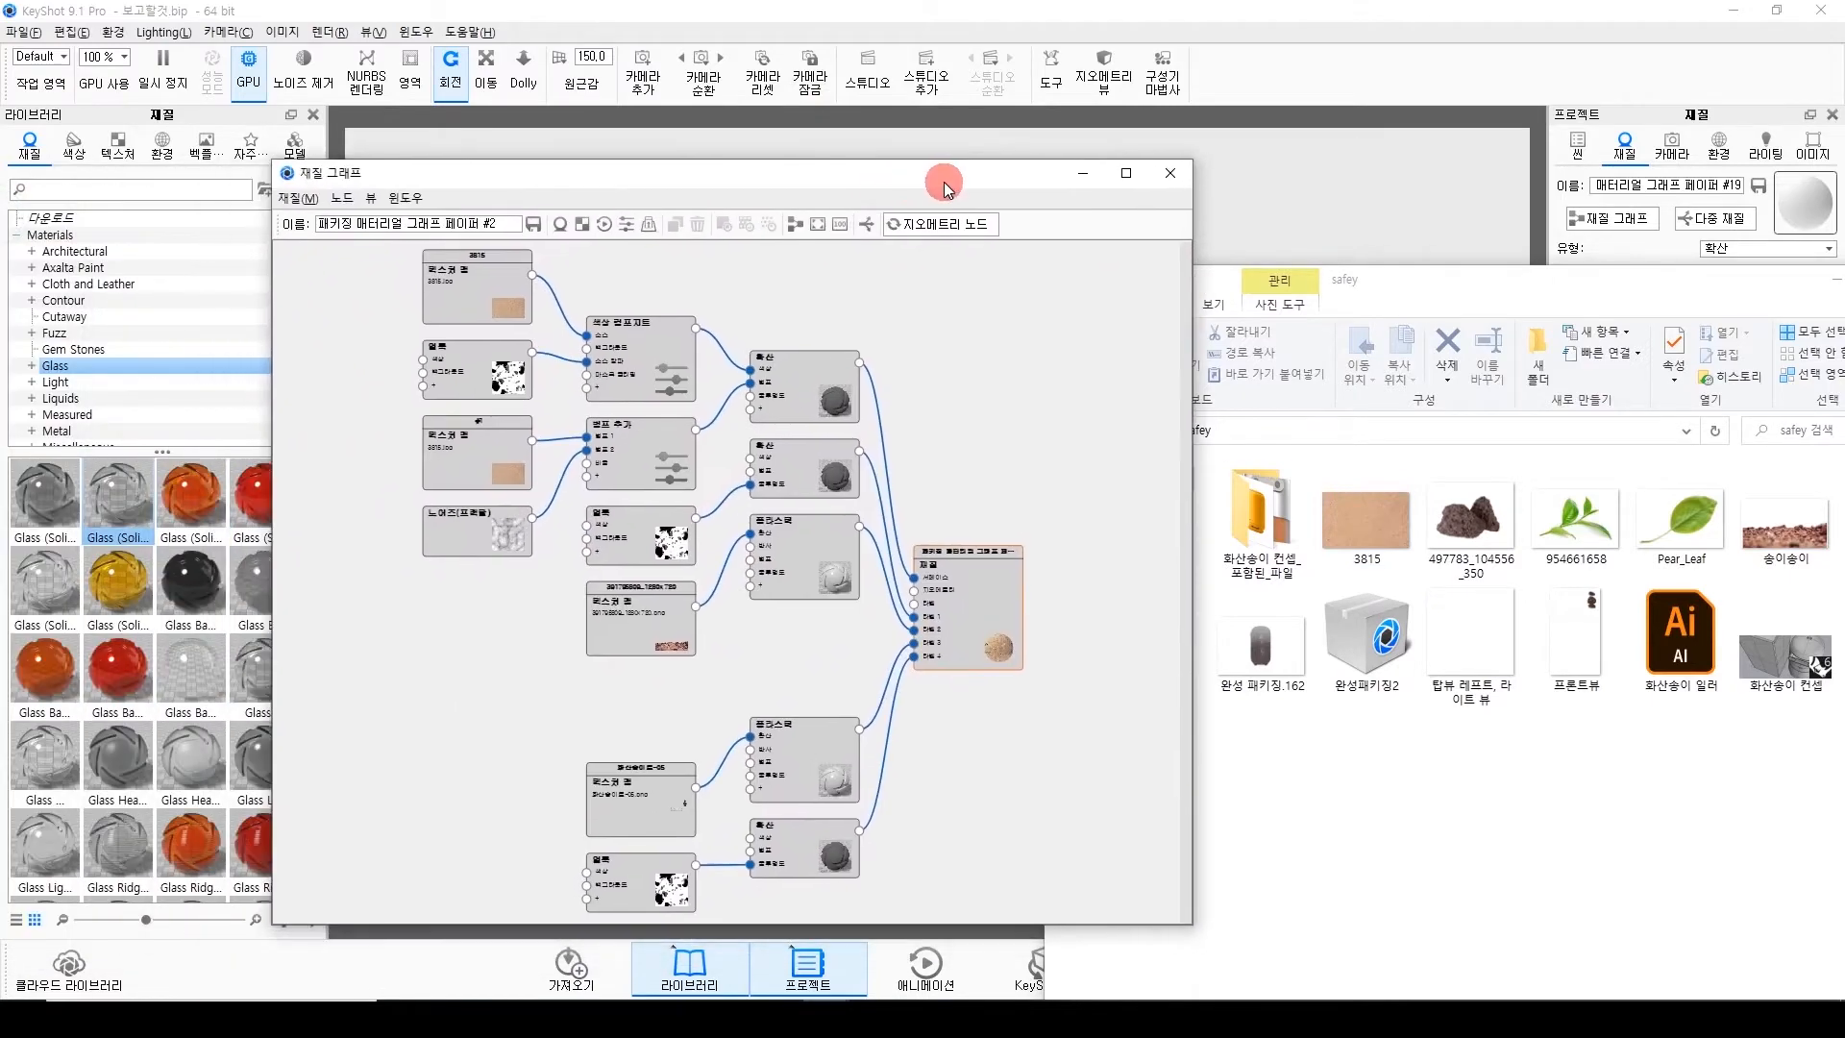
pyautogui.scroll(2, 830, 577)
pyautogui.scroll(-2, 830, 577)
pyautogui.moveTo(619, 750); pyautogui.dragTo(873, 651)
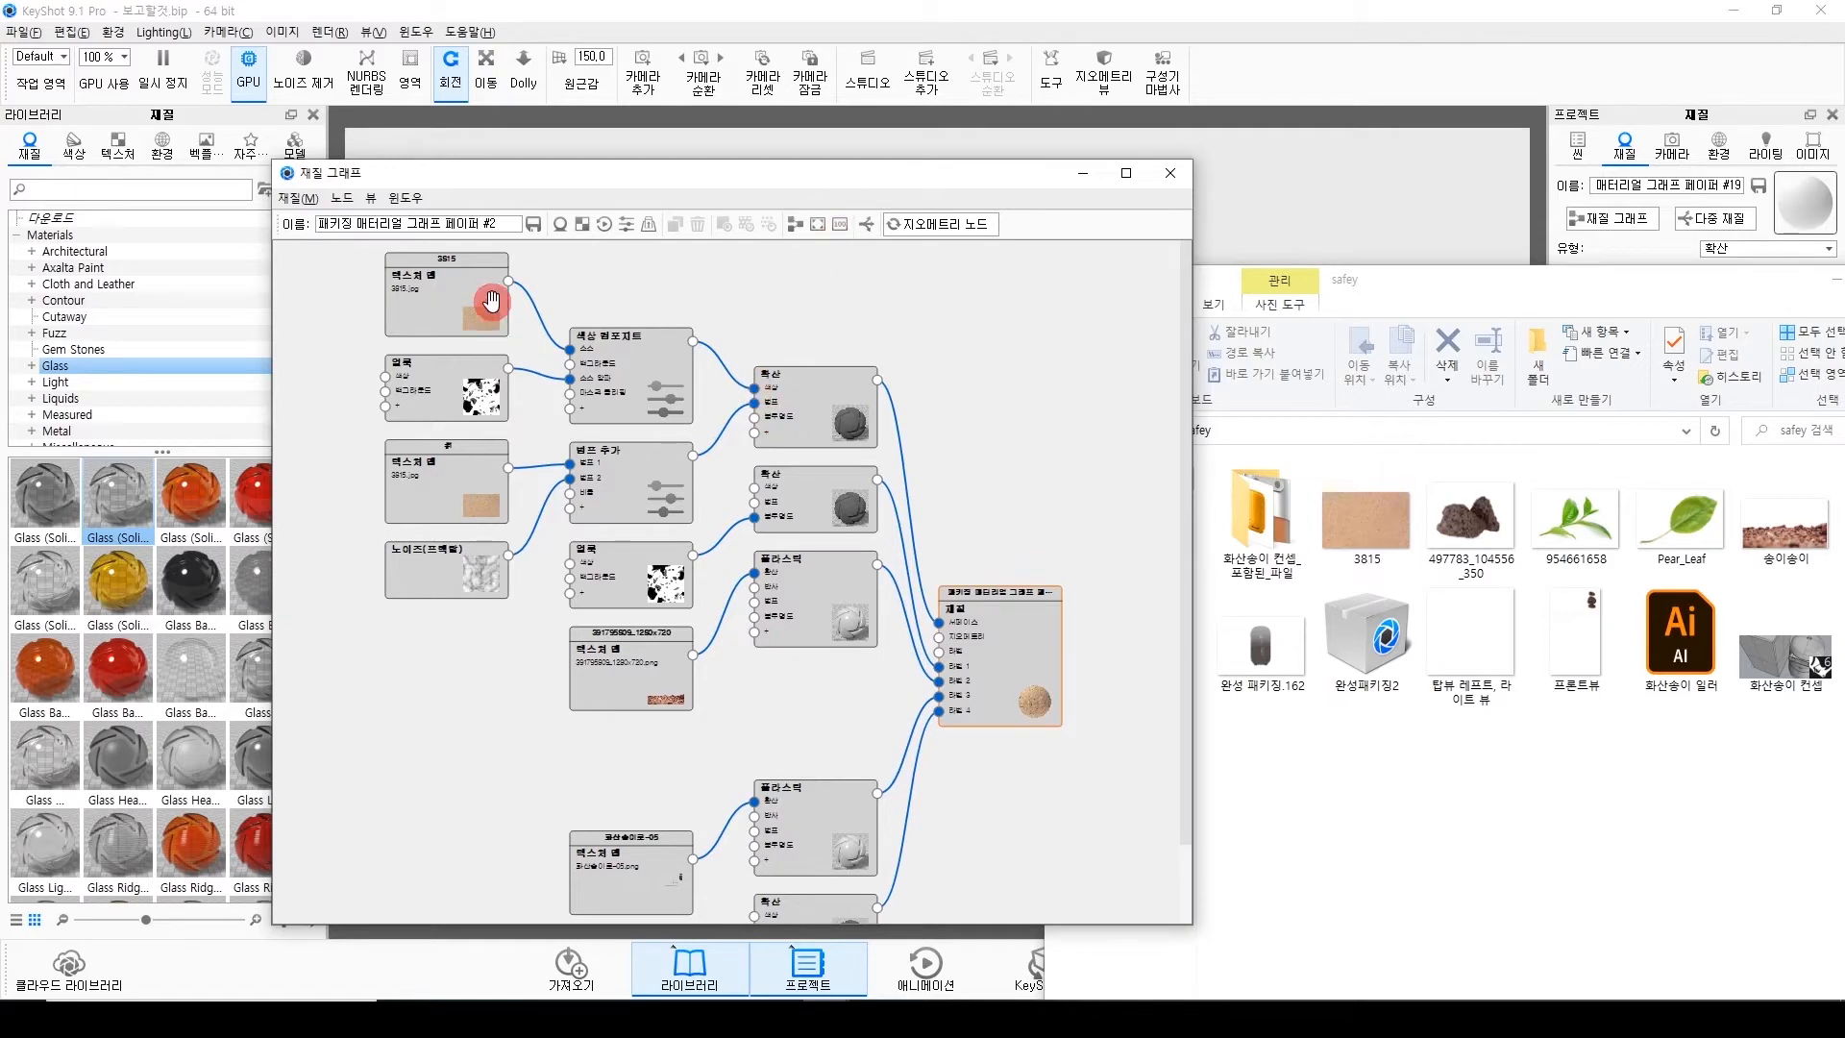
pyautogui.moveTo(934, 181); pyautogui.dragTo(0, 178)
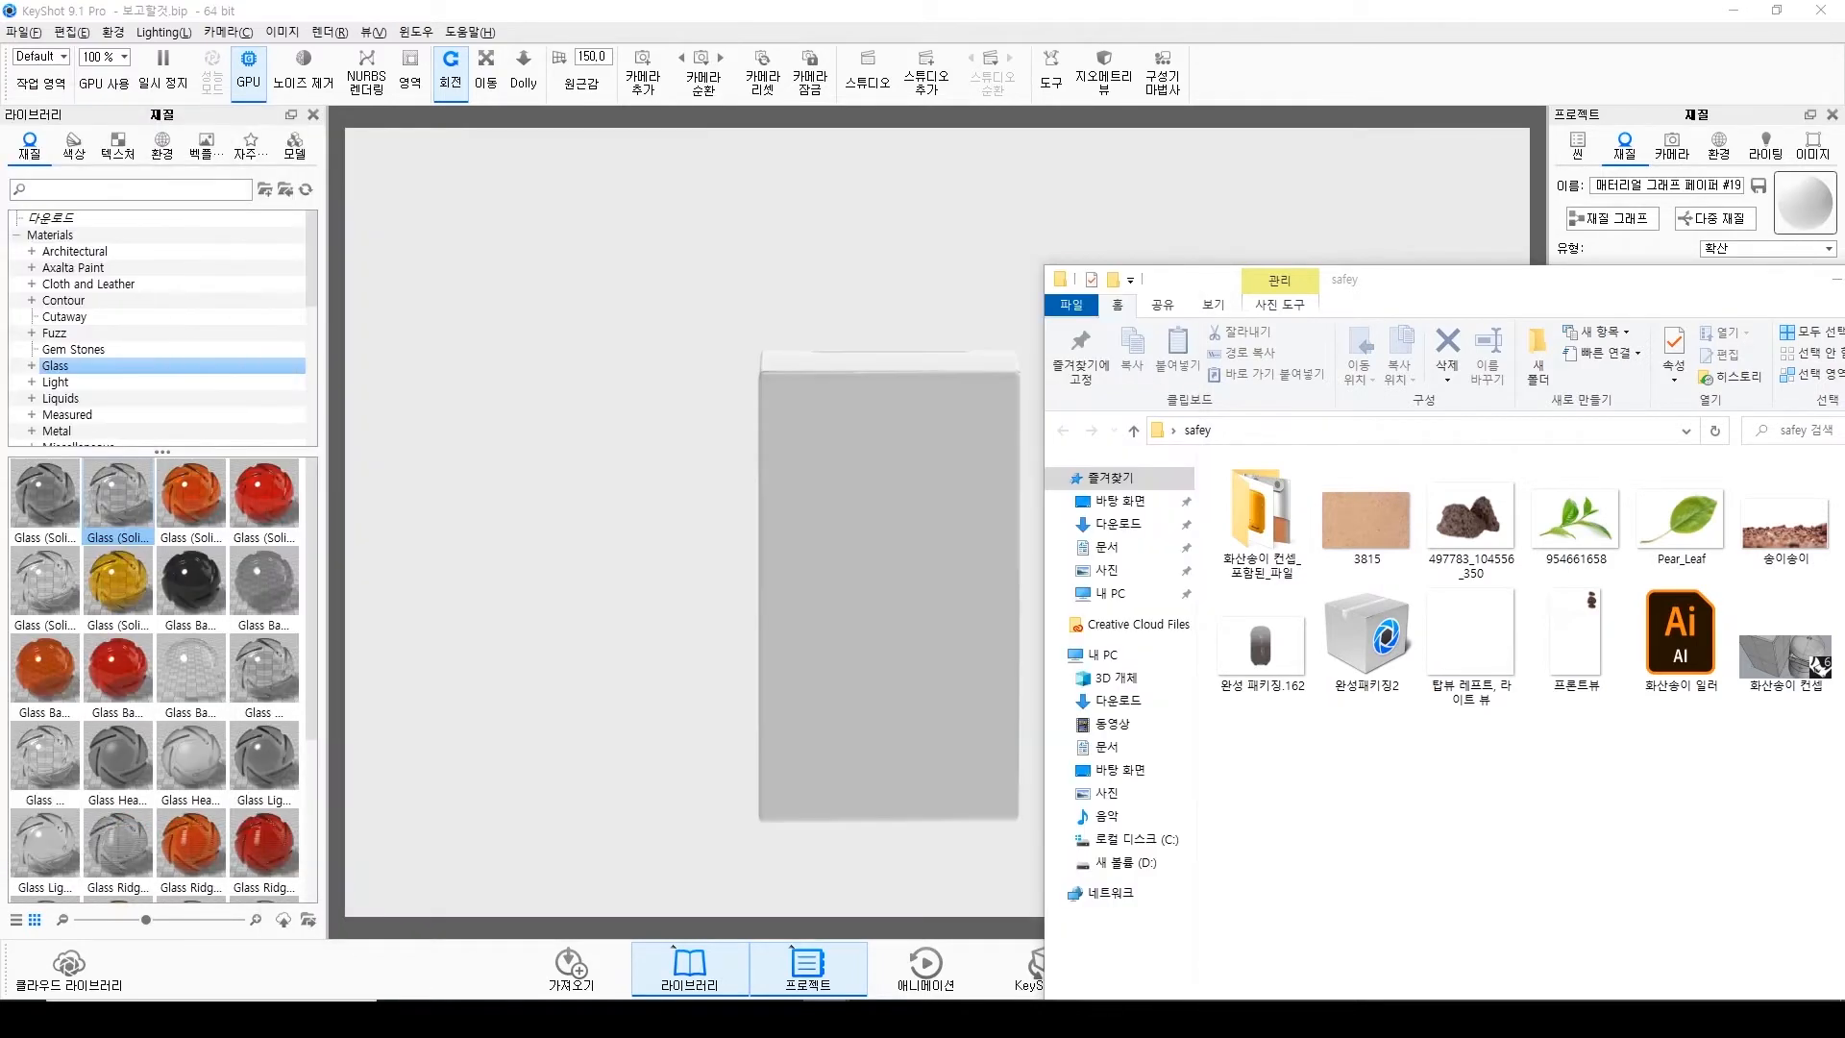
# Apply the 3815 kraft paper image to the box's front face as its colour texture.
pyautogui.moveTo(1365, 519); pyautogui.dragTo(924, 522)
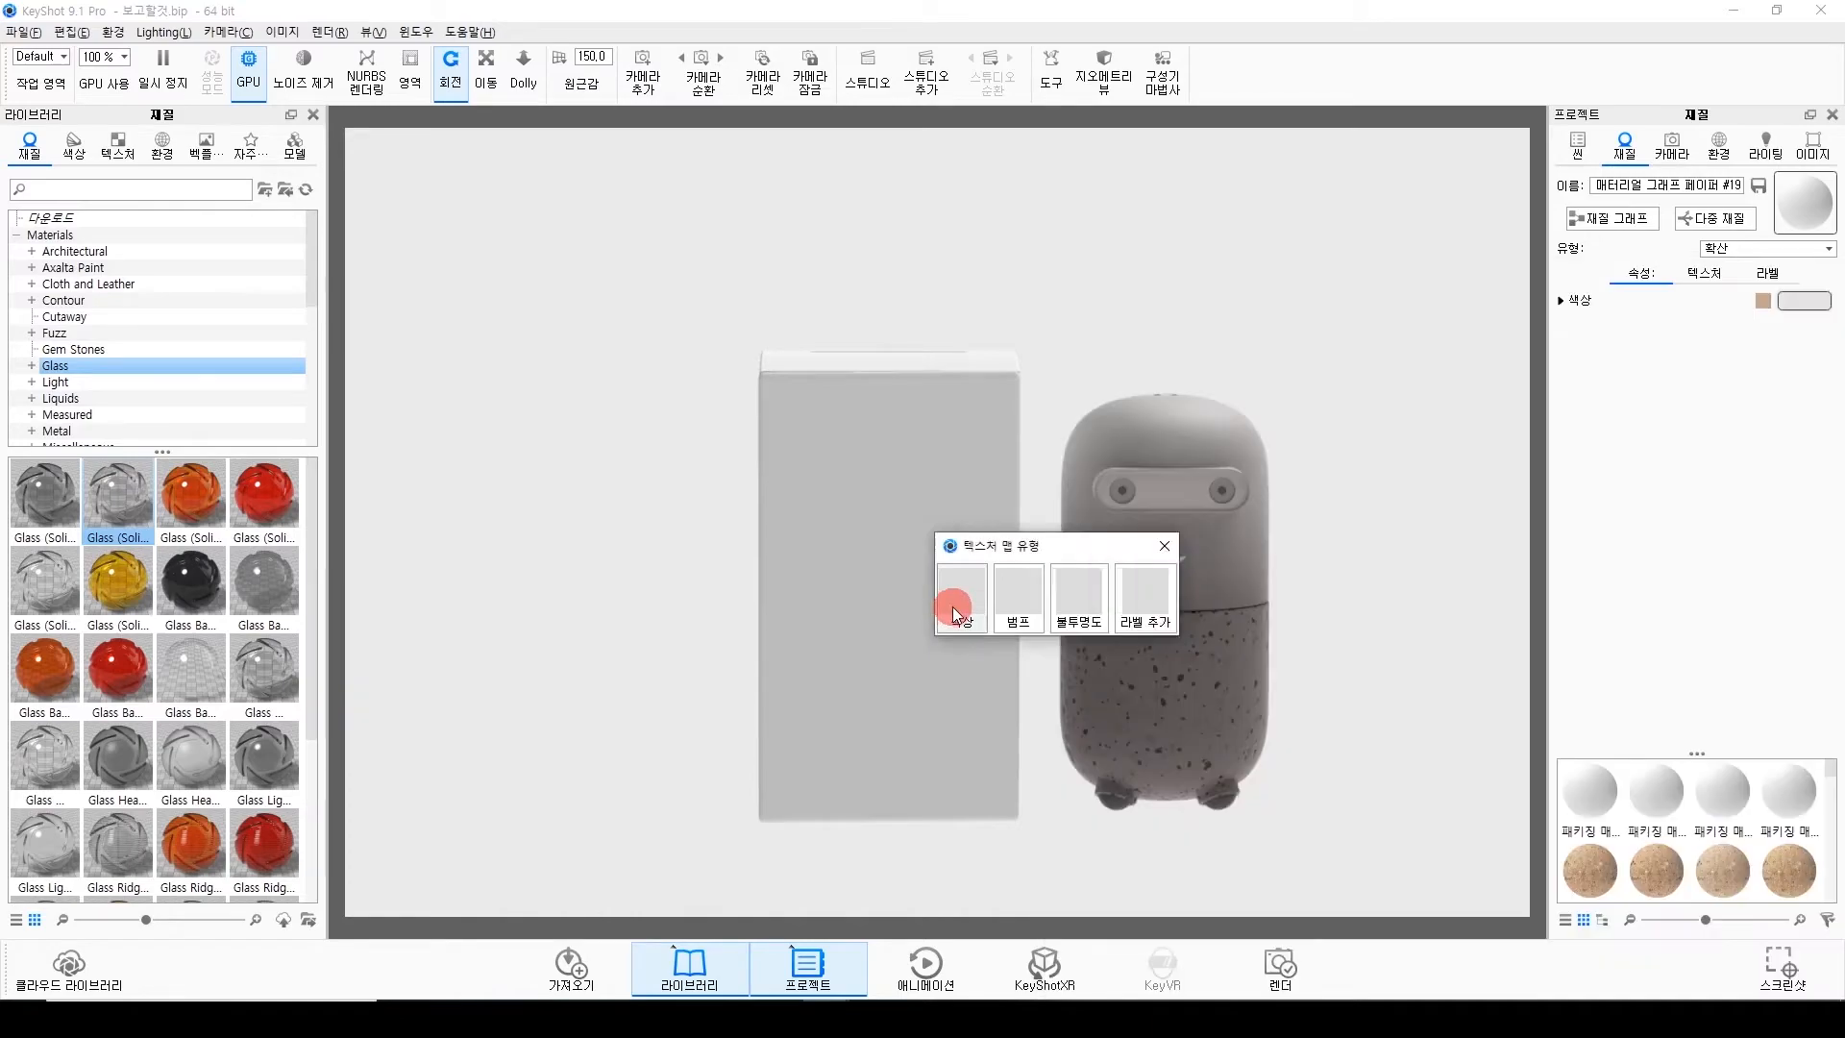
pyautogui.click(953, 607)
pyautogui.moveTo(910, 515)
pyautogui.mouseDown()
pyautogui.moveTo(951, 650)
pyautogui.moveTo(928, 511)
pyautogui.mouseUp()
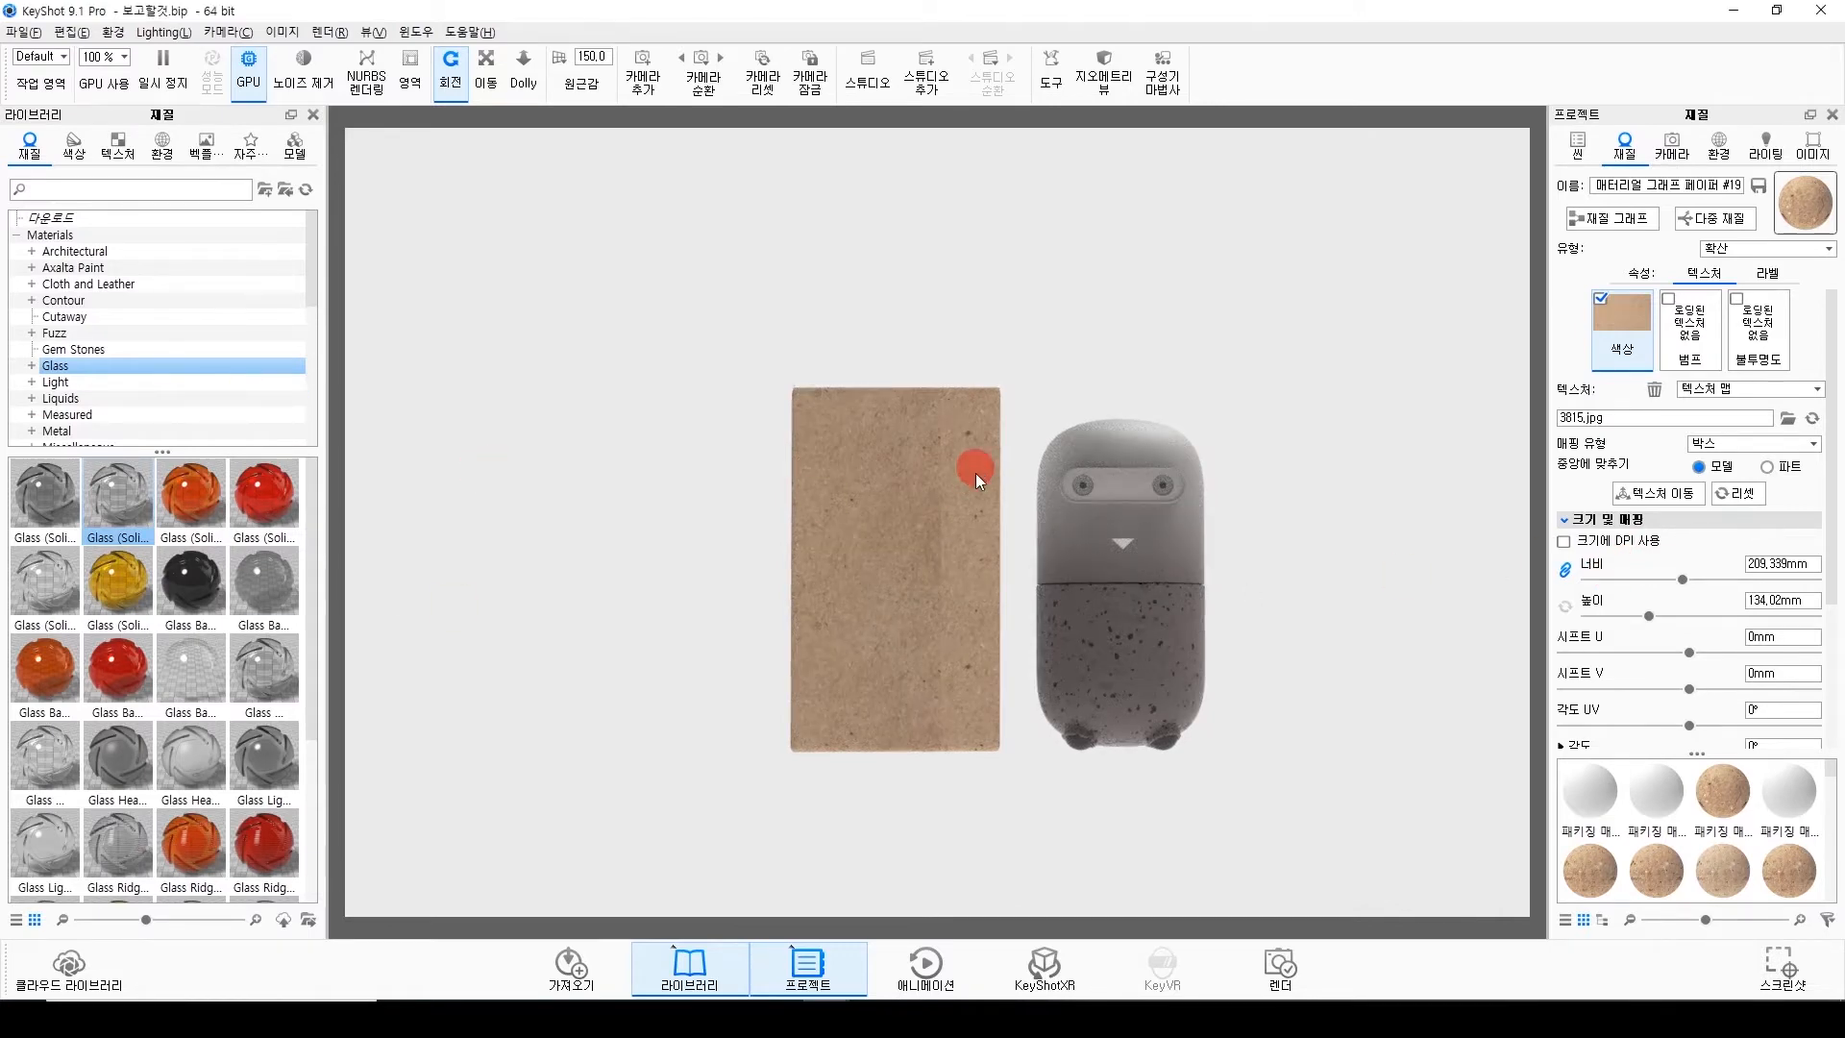
# Apply the 3815 kraft paper image to the box's top face as its colour texture.
pyautogui.moveTo(976, 467); pyautogui.dragTo(999, 606)
pyautogui.hotkey('alt', 'Tab')
pyautogui.hotkey('alt', 'Tab')
pyautogui.moveTo(1340, 506); pyautogui.dragTo(901, 430)
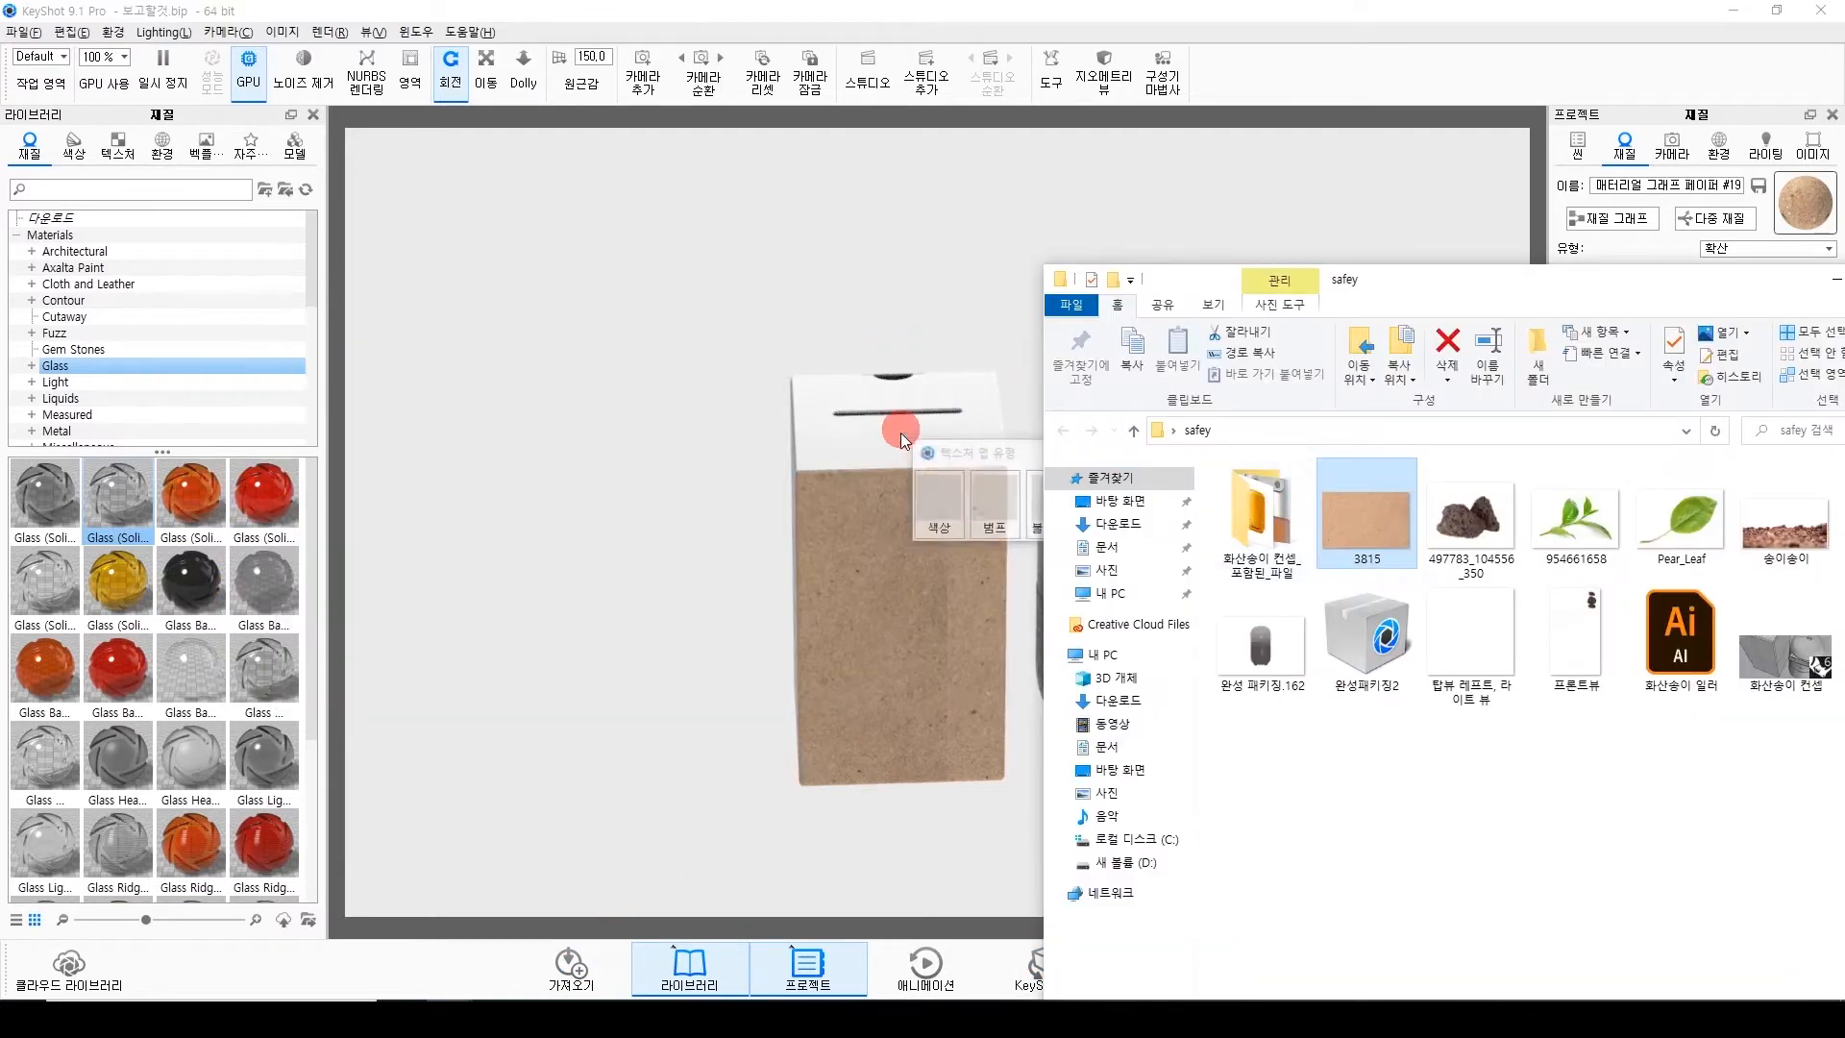
pyautogui.click(939, 495)
# Undo the colour texture on the box's top face.
pyautogui.moveTo(936, 599); pyautogui.dragTo(1066, 591)
pyautogui.hotkey('alt', 'Tab')
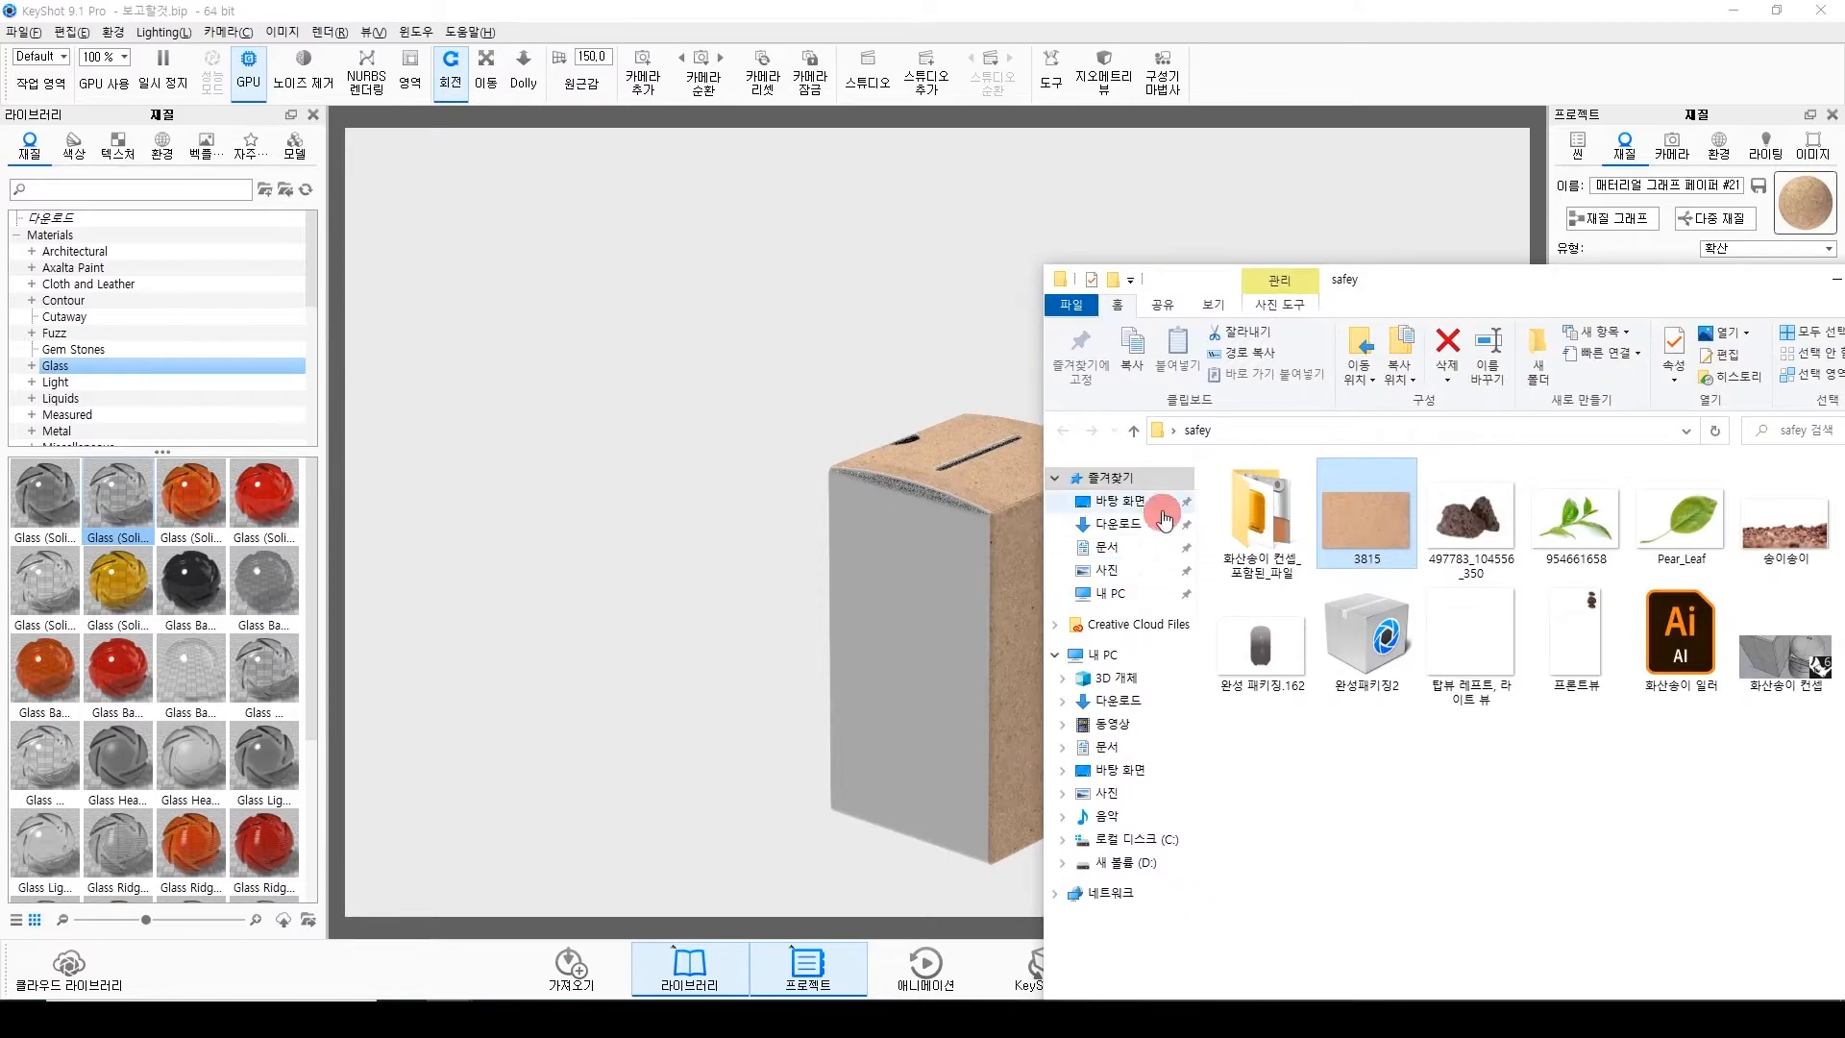
pyautogui.moveTo(955, 515); pyautogui.dragTo(834, 586)
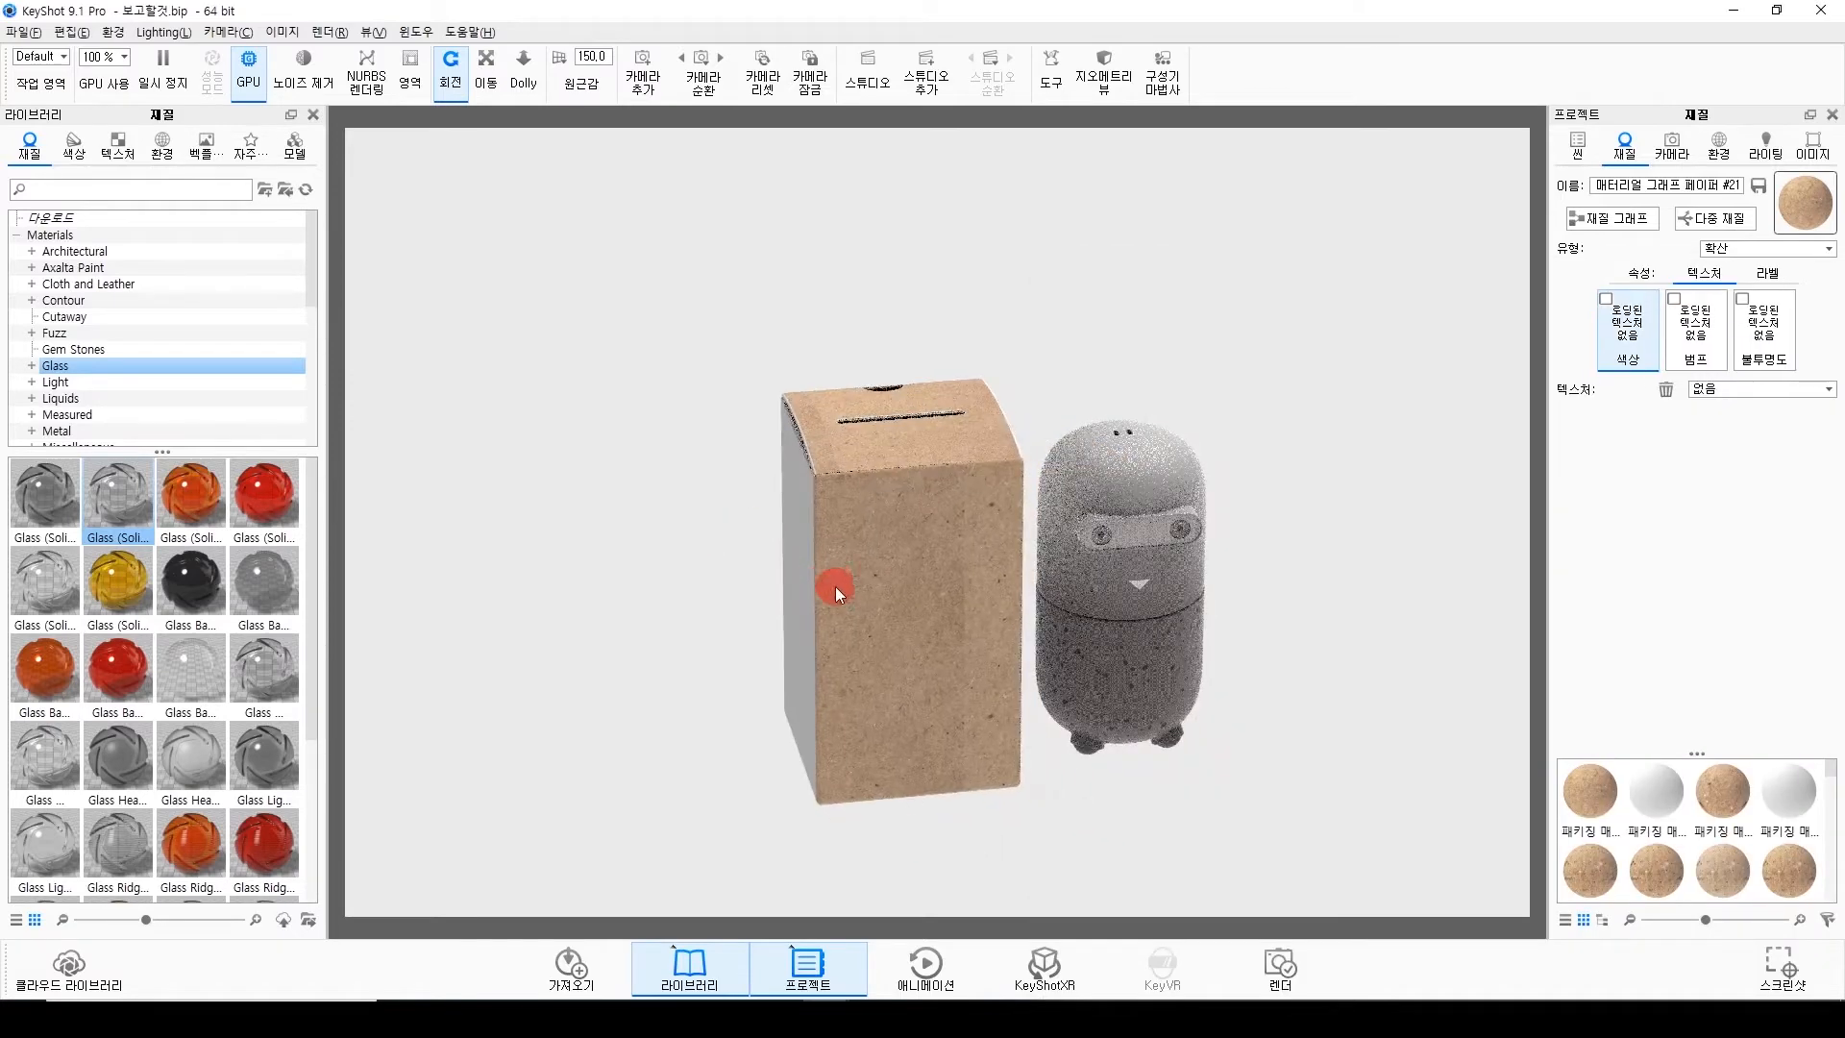
pyautogui.hotkey('ctrl', 'z')
# Apply the 3815 kraft paper colour texture to the box's top and remaining side faces.
pyautogui.scroll(5, 928, 534)
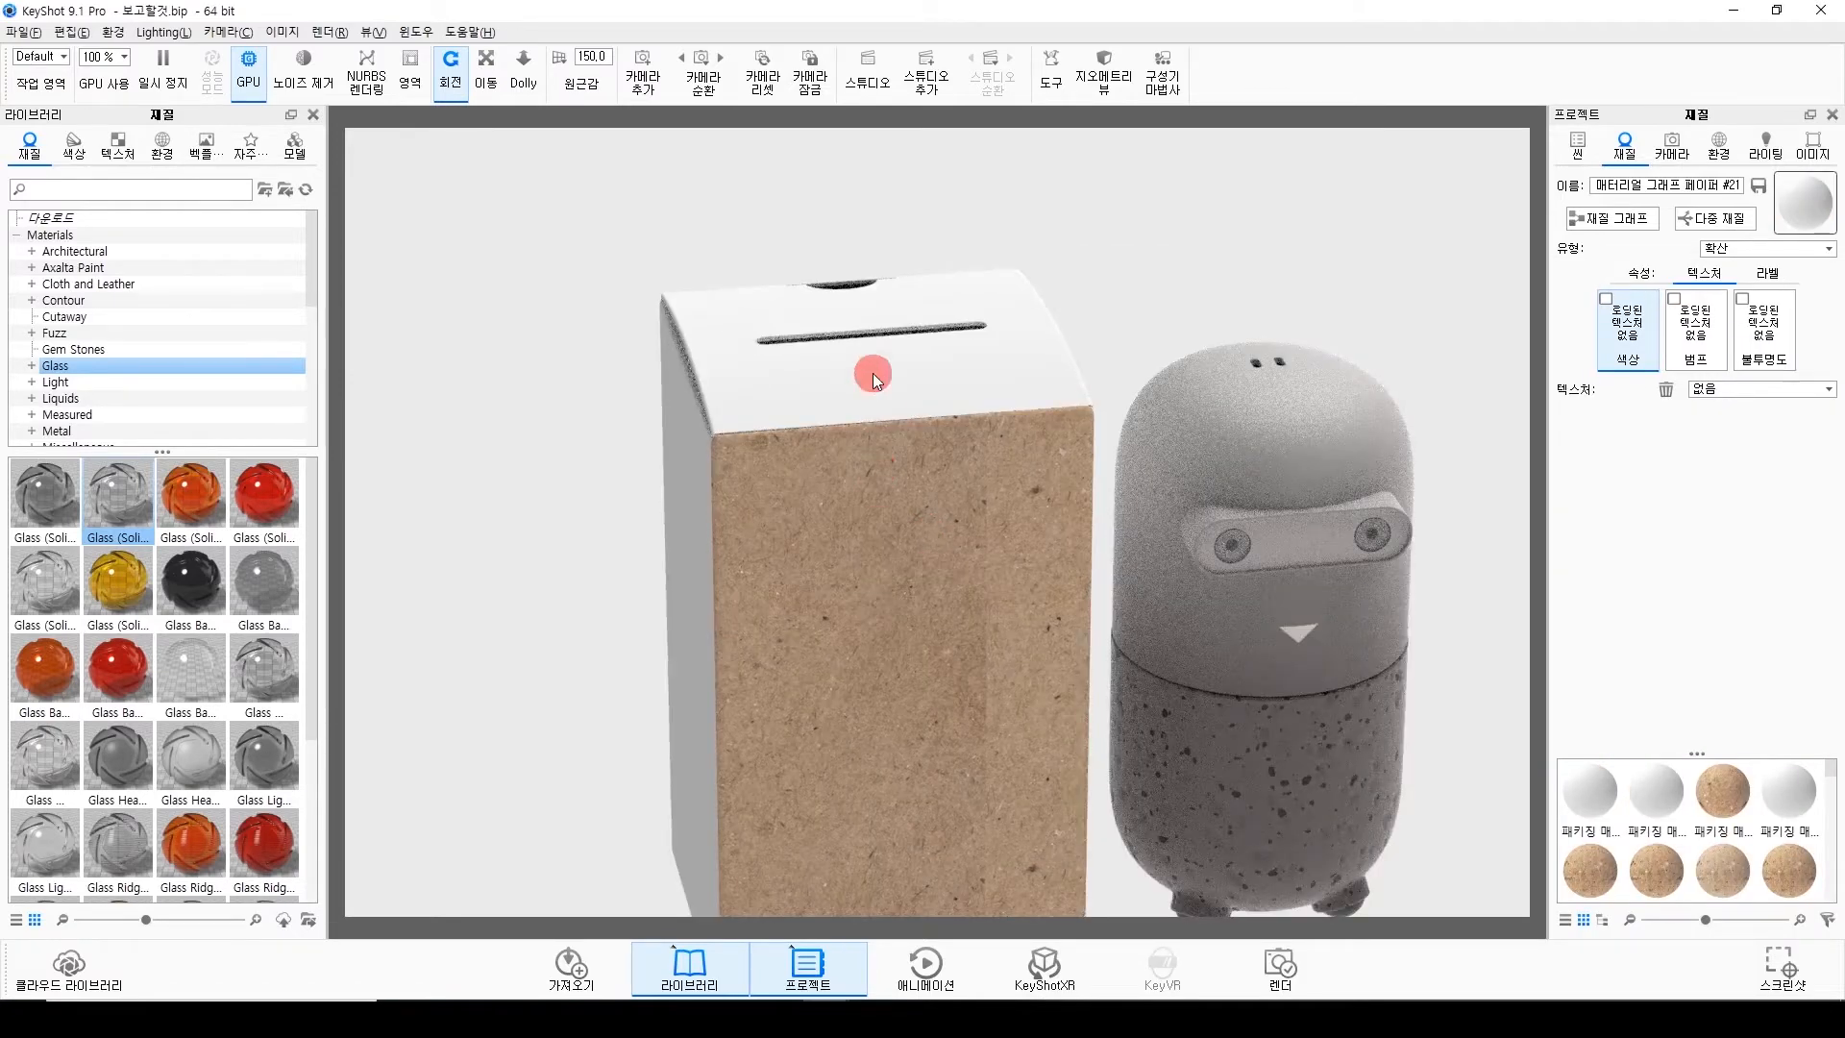
pyautogui.moveTo(1108, 522); pyautogui.dragTo(1392, 665)
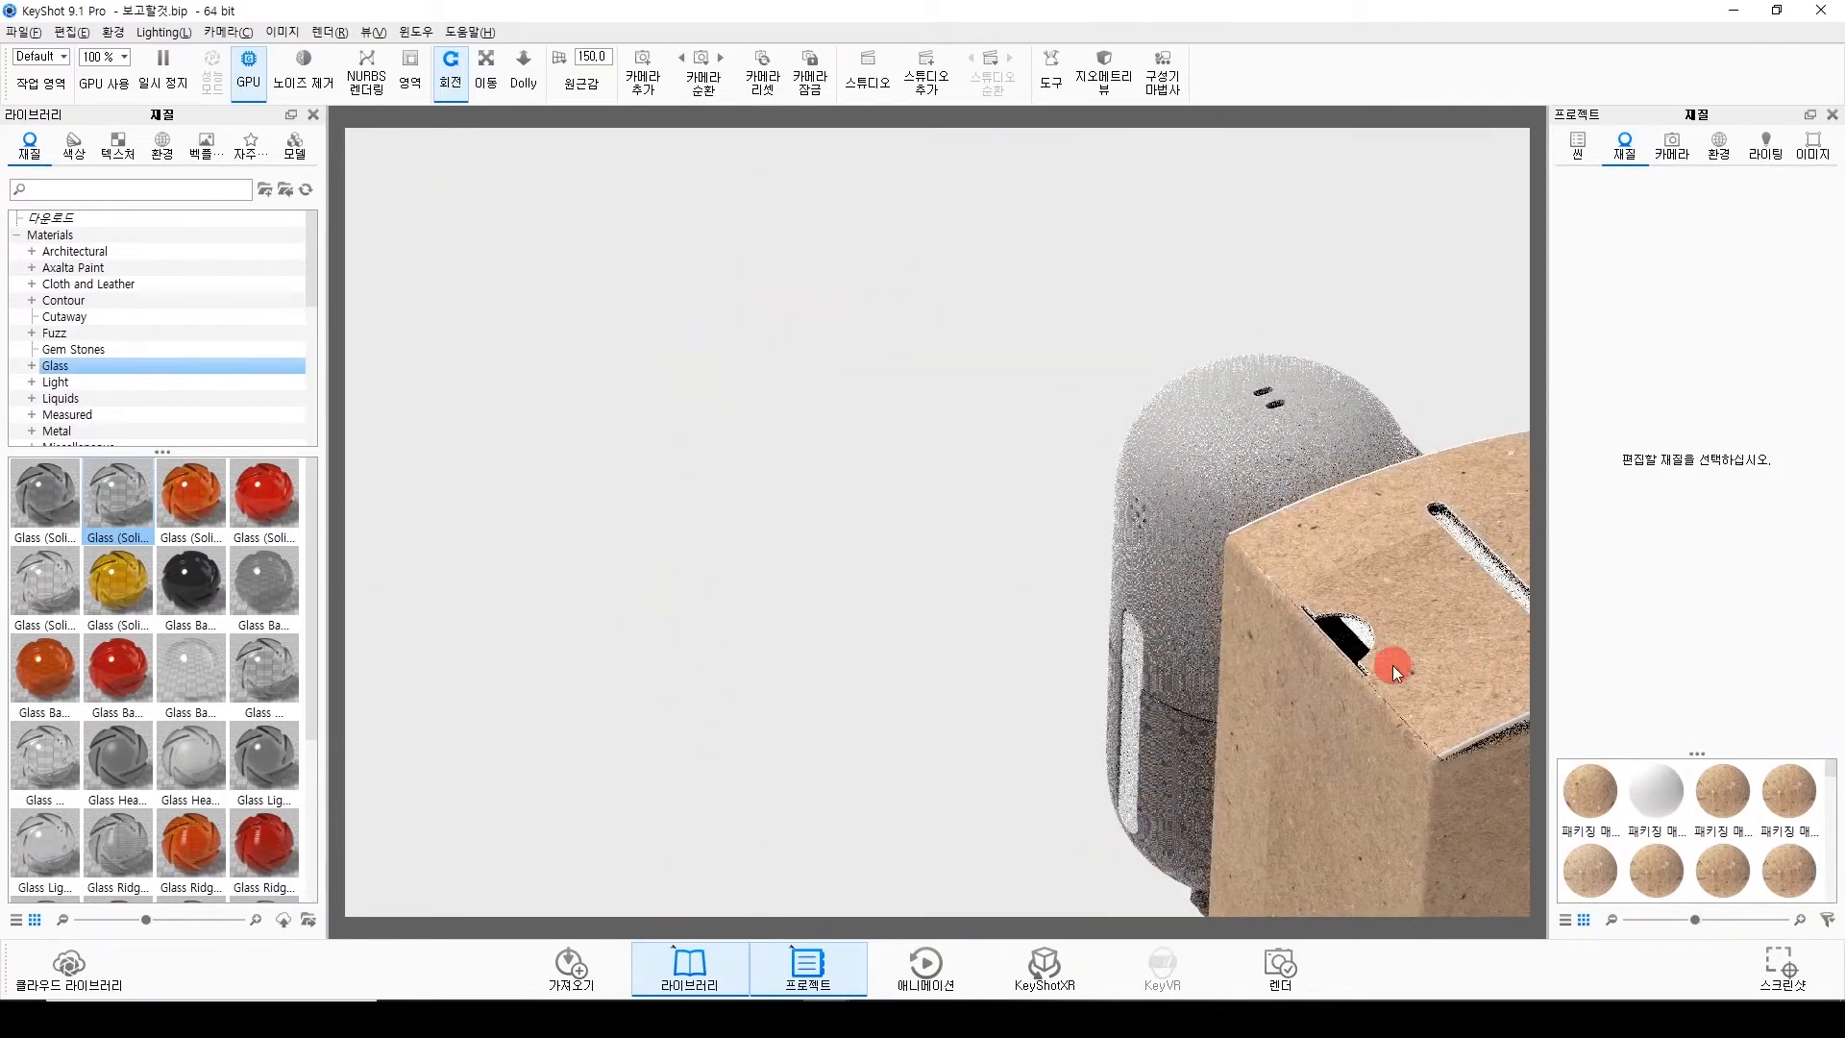
pyautogui.moveTo(1456, 550); pyautogui.dragTo(769, 680)
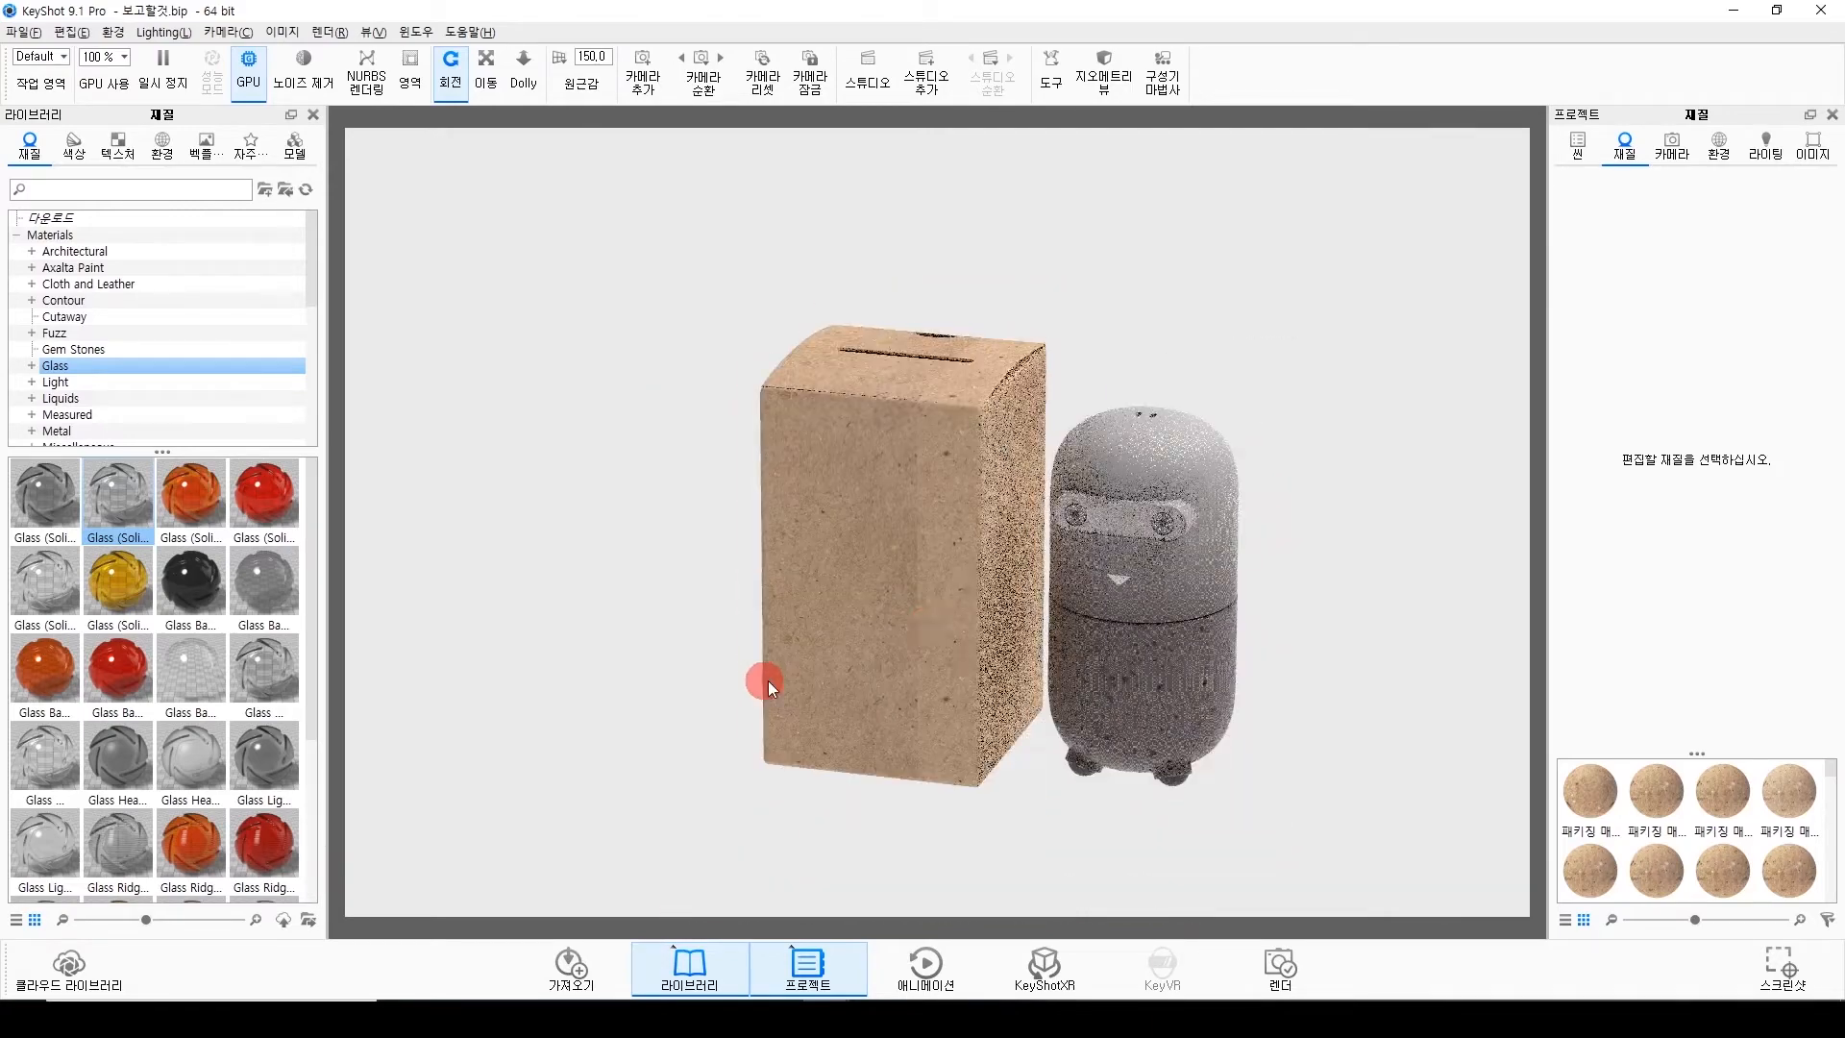
# Set the width of the box front's 3815 colour texture to 143.5 mm and check its scale.
pyautogui.doubleClick(890, 573)
pyautogui.click(1703, 274)
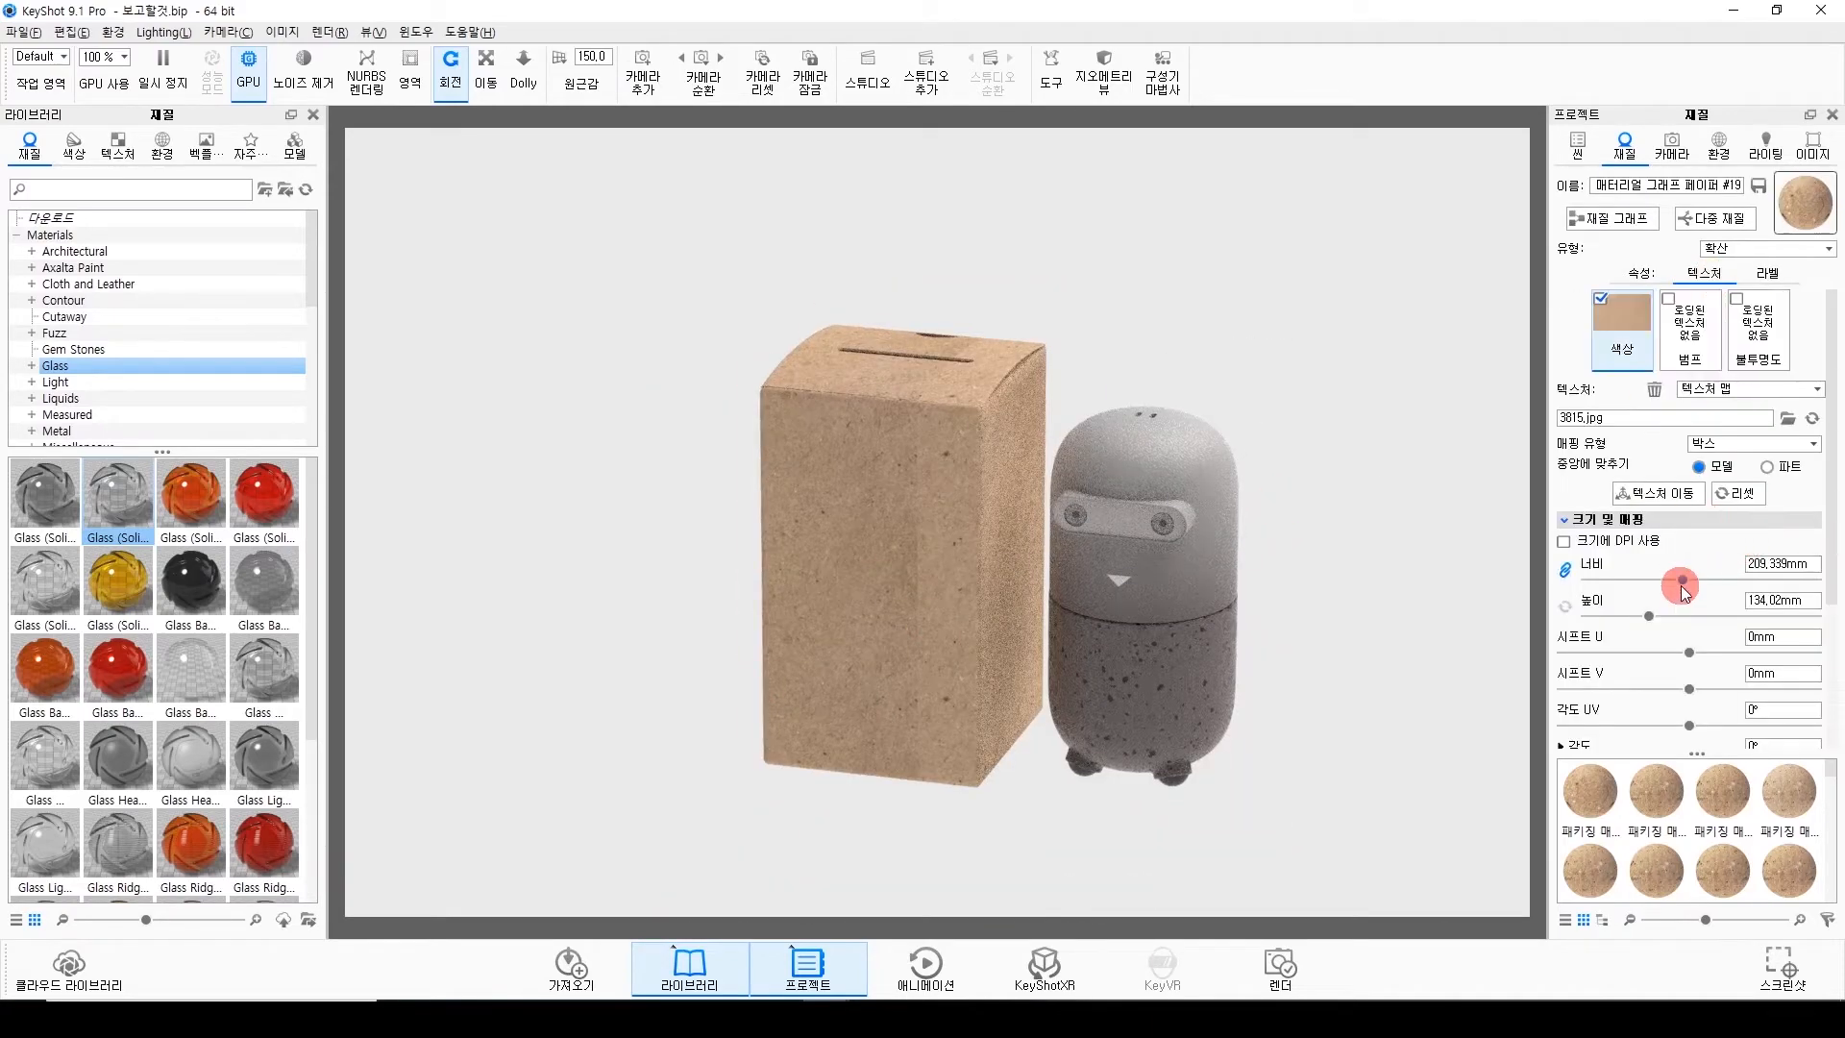
pyautogui.moveTo(1713, 588); pyautogui.dragTo(1654, 586)
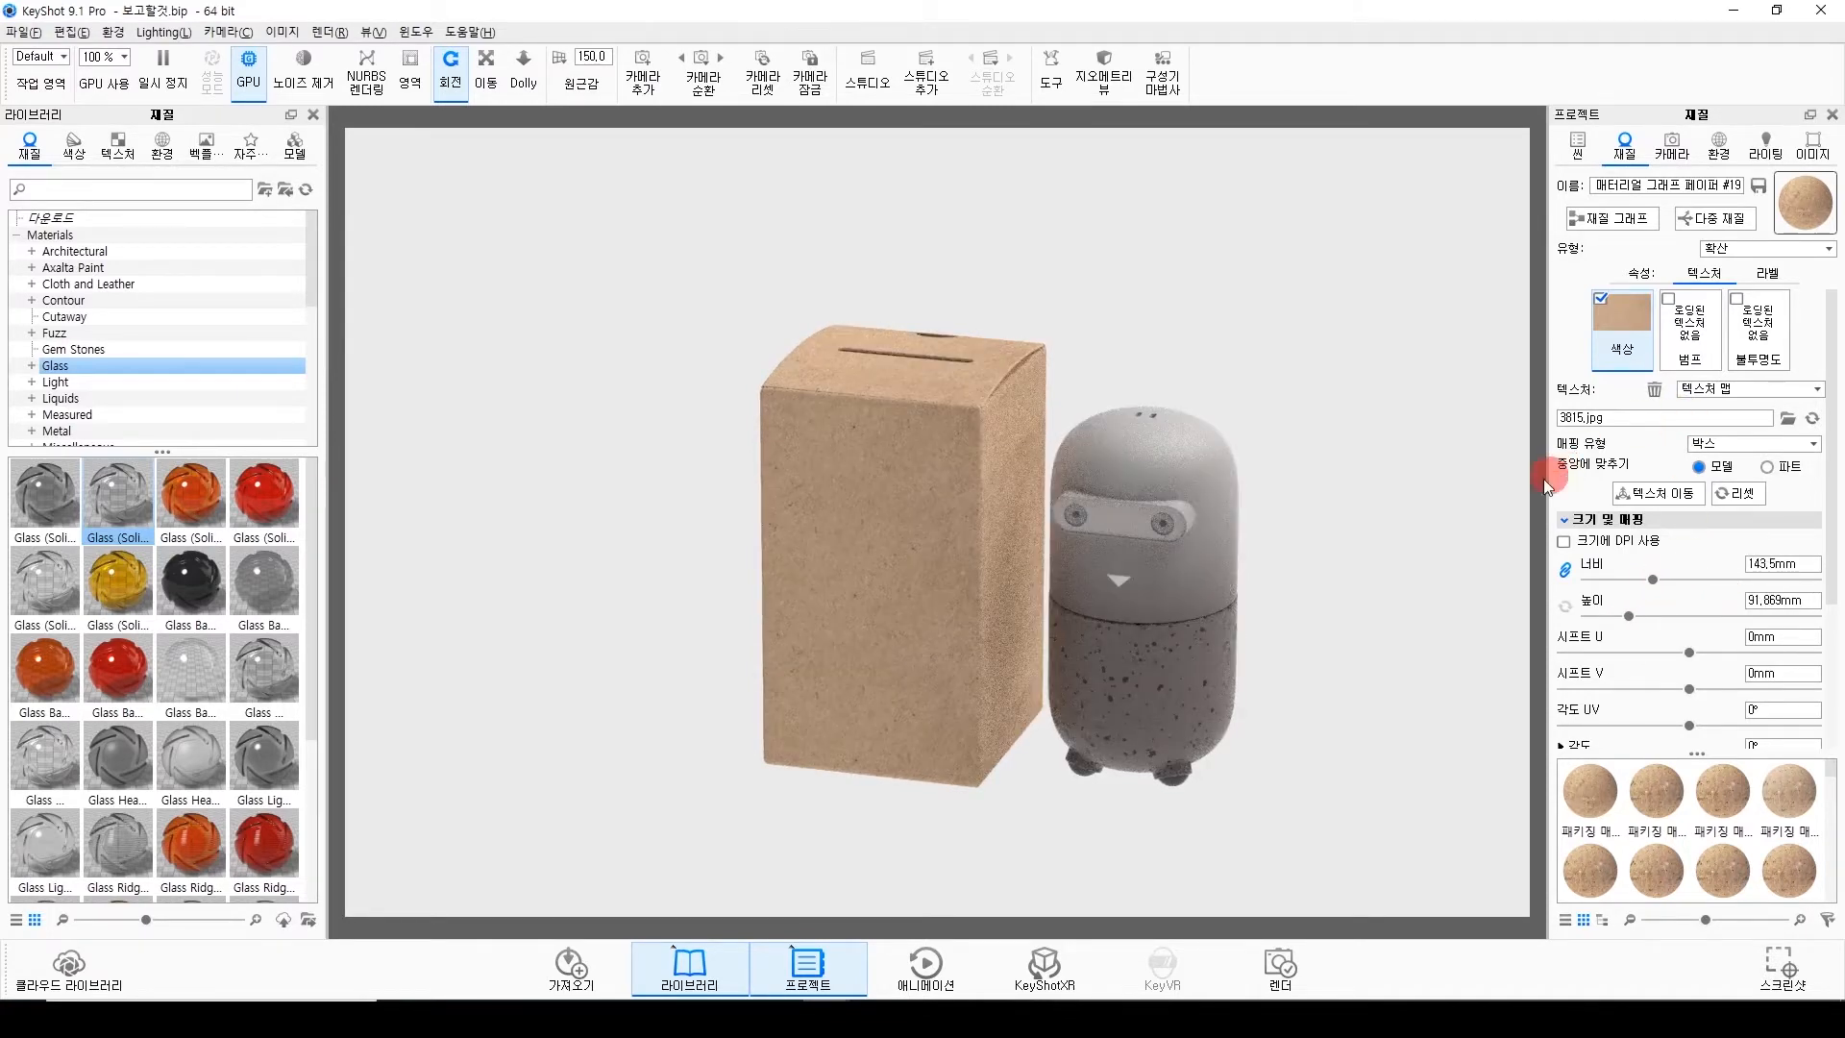
pyautogui.scroll(5, 967, 625)
pyautogui.moveTo(735, 432); pyautogui.dragTo(719, 455)
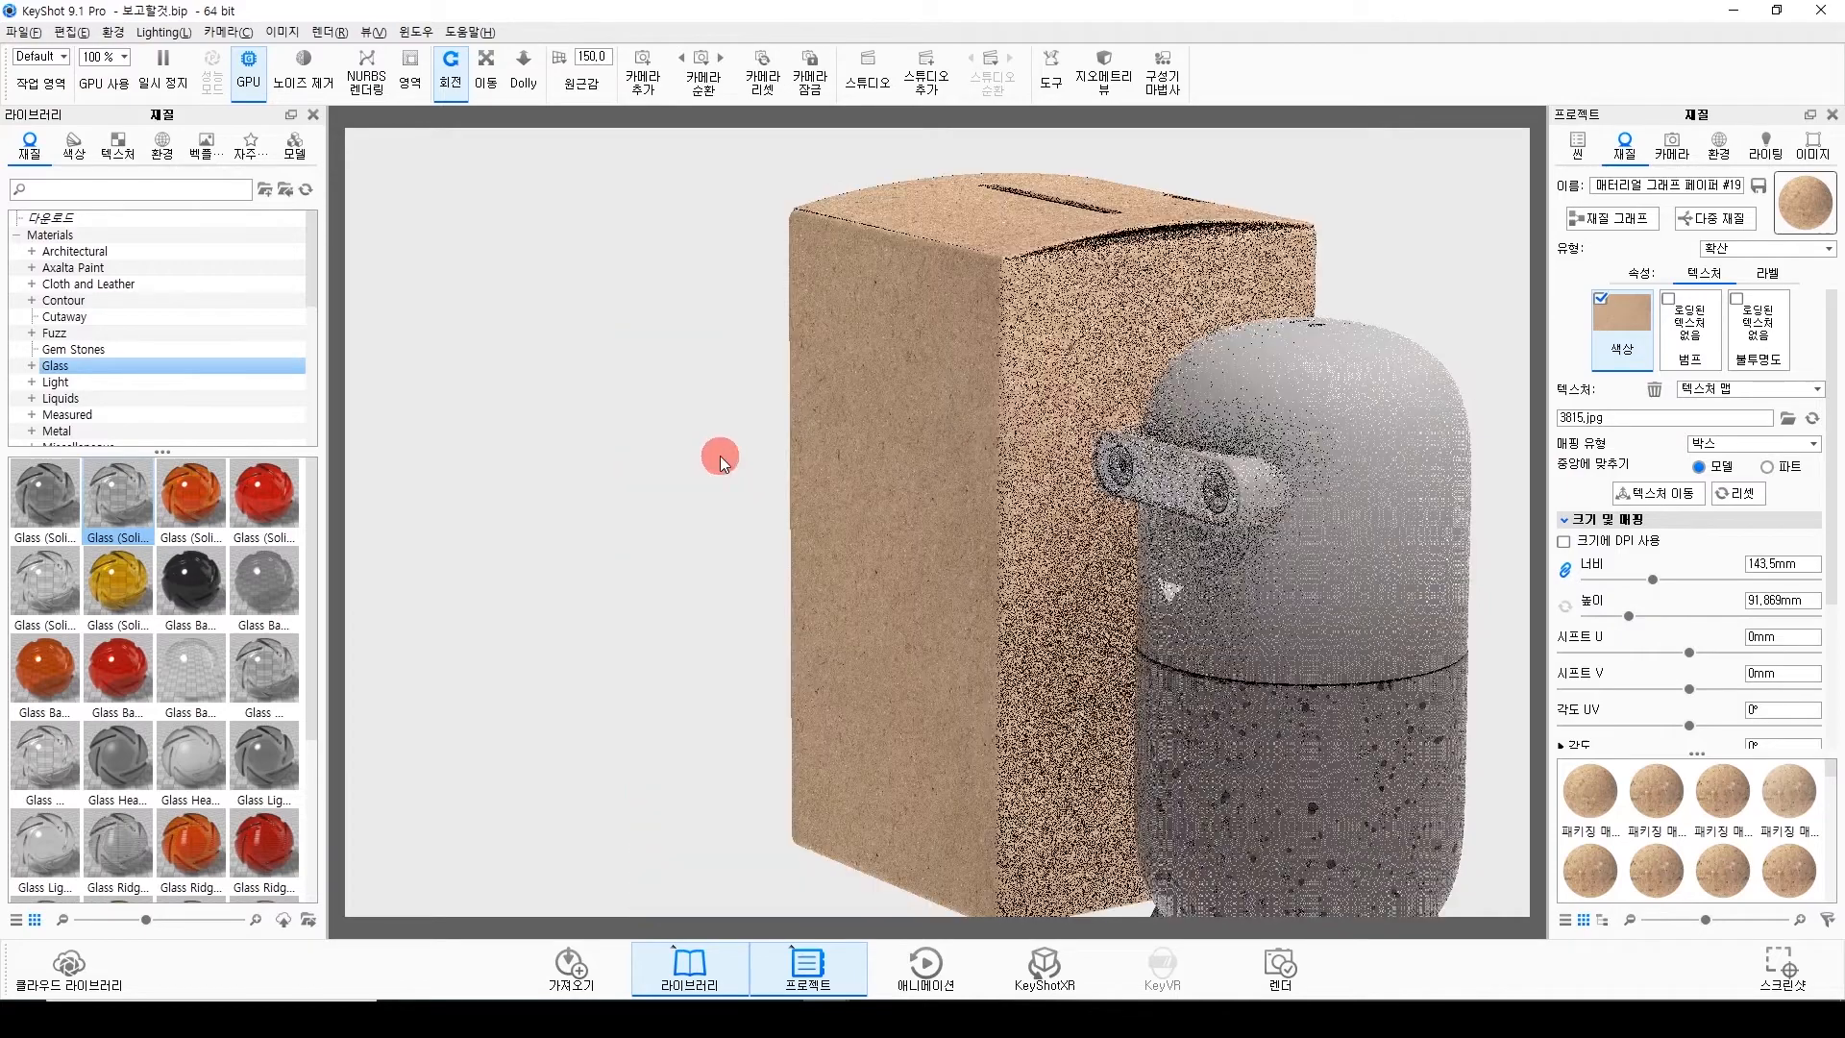
pyautogui.hotkey('ctrl', 'z')
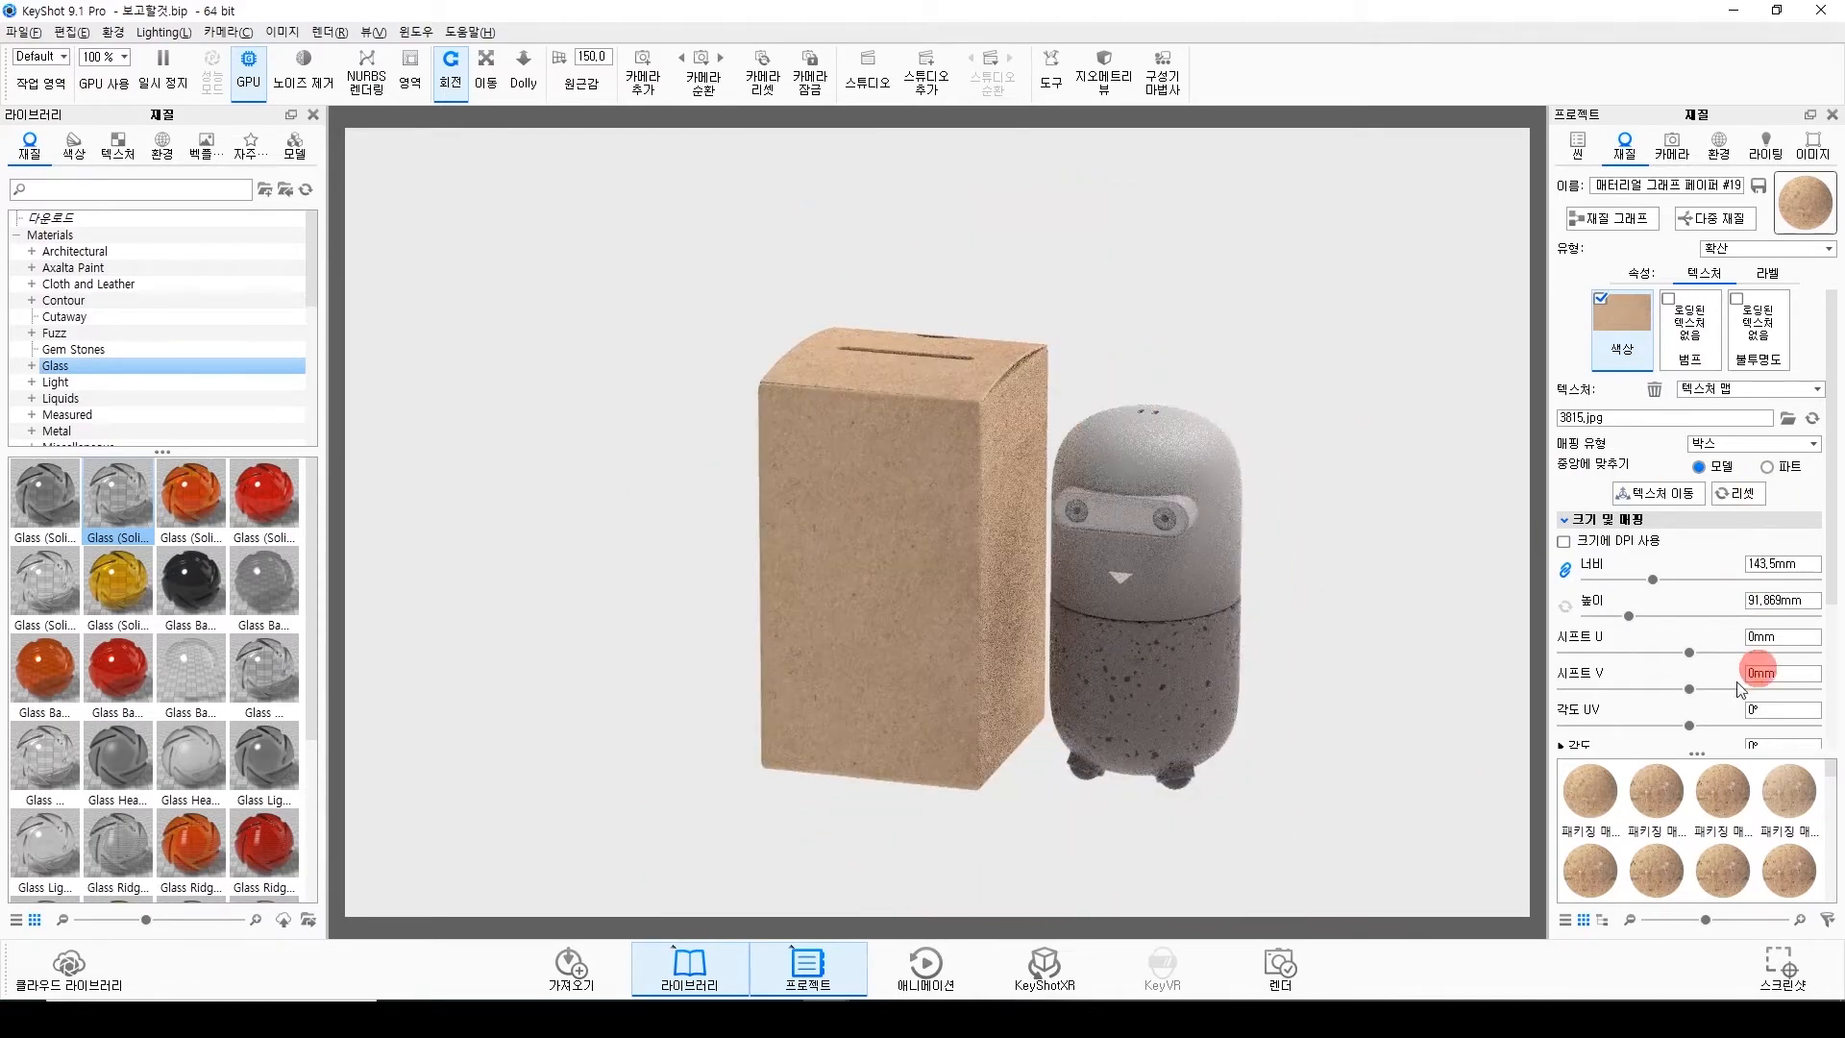
# Unlink the front face's material on the packaging box from the other parts sharing it.
pyautogui.click(924, 515)
pyautogui.rightClick(885, 527)
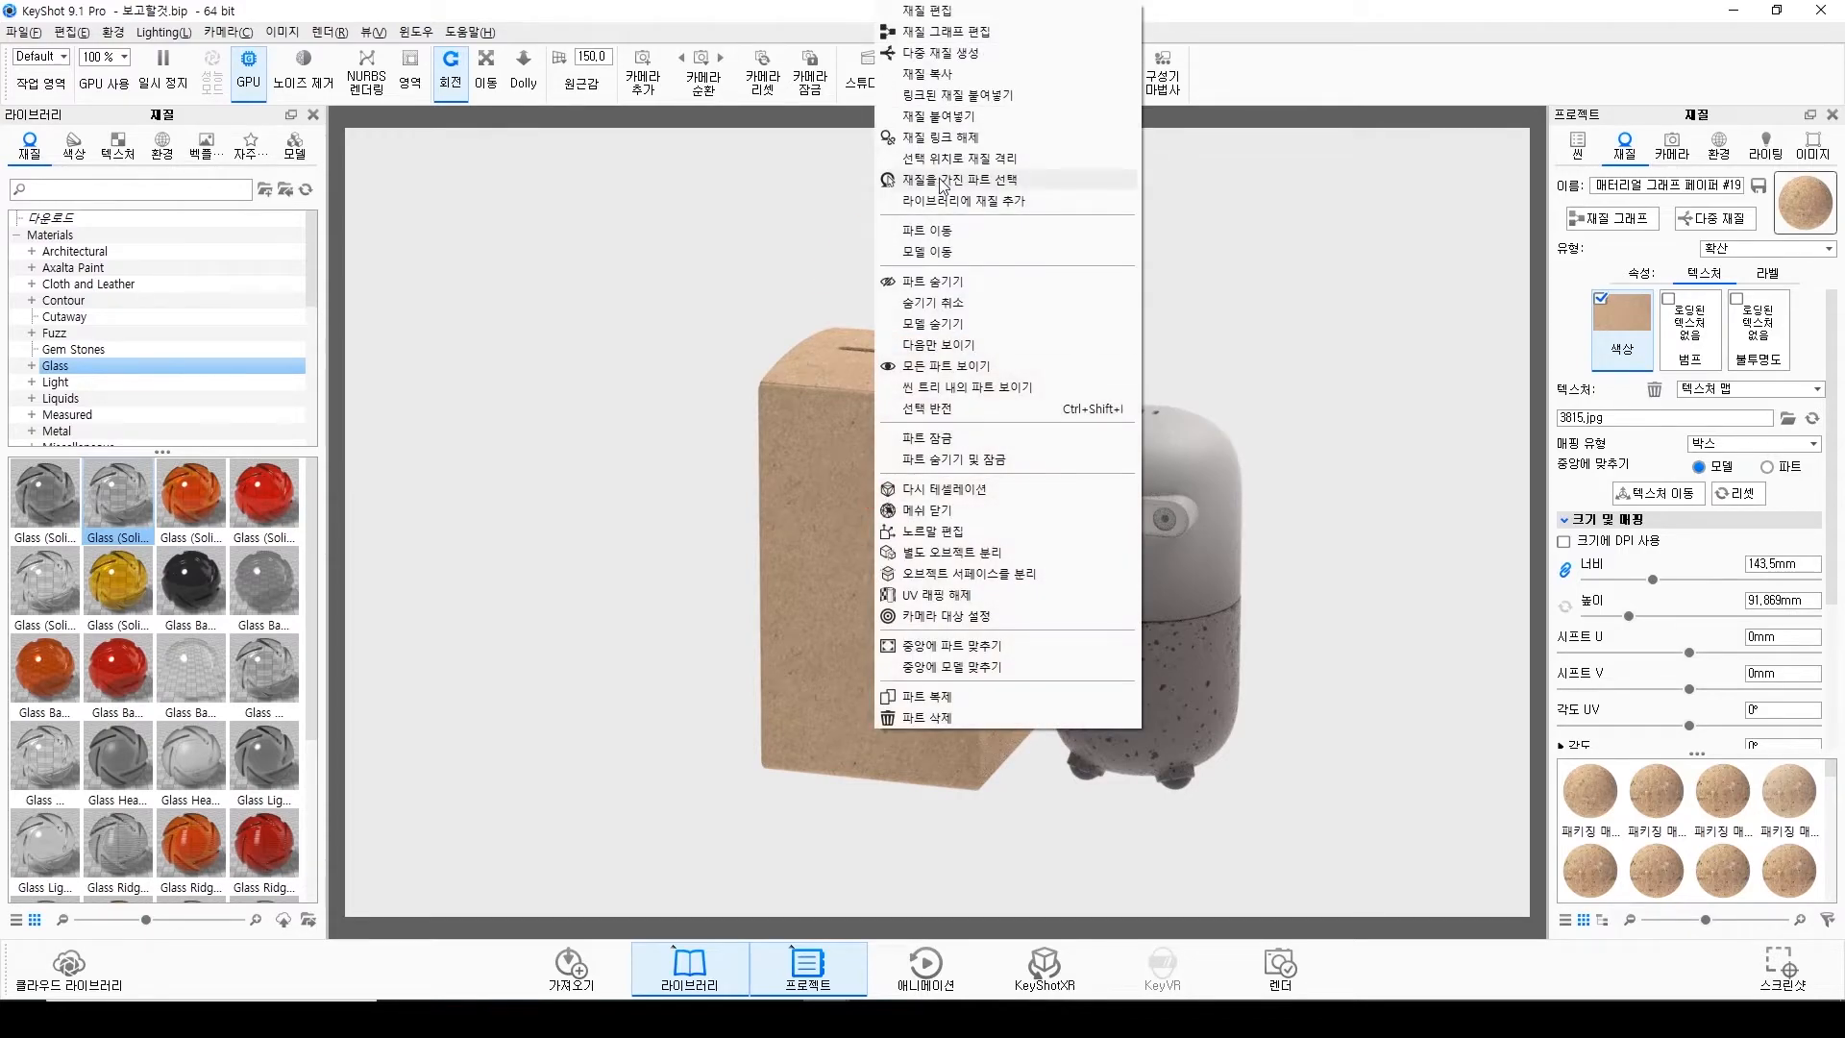
pyautogui.click(958, 136)
pyautogui.moveTo(989, 634); pyautogui.dragTo(928, 556)
pyautogui.moveTo(894, 616); pyautogui.dragTo(870, 510)
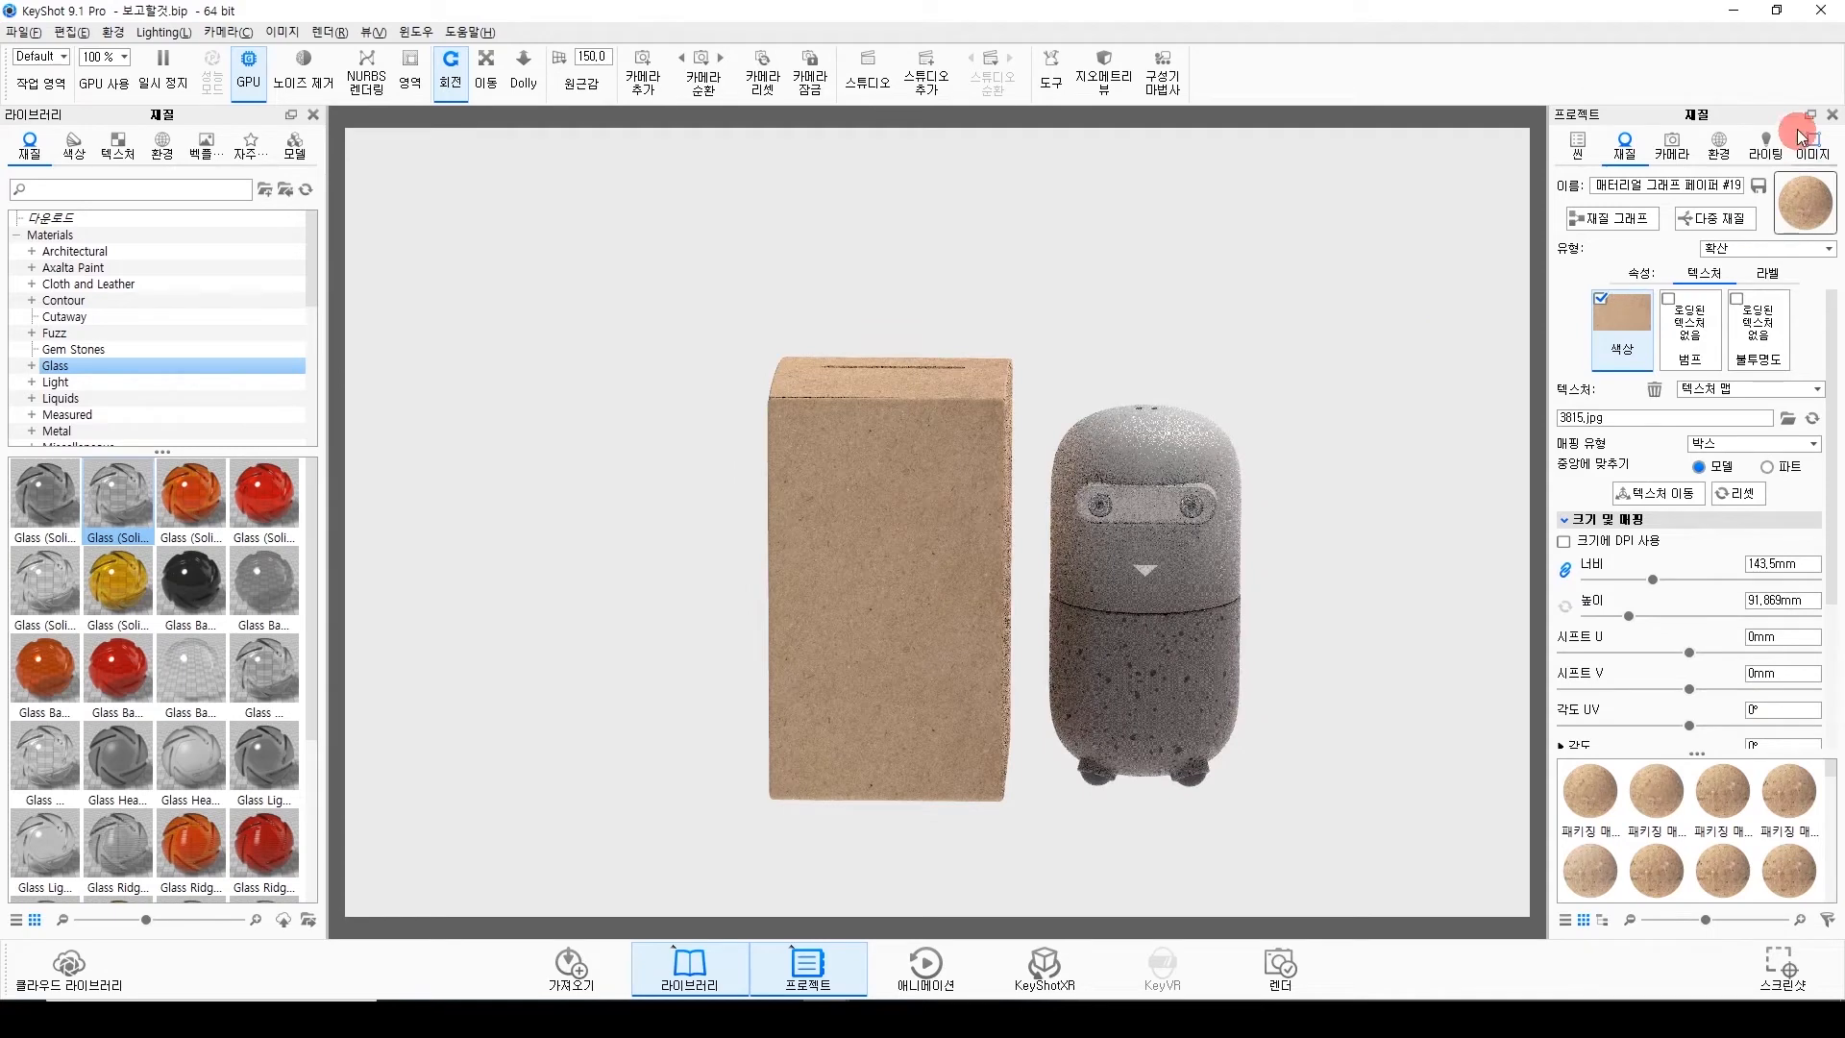
# Set the camera to an orthographic lens with the front (전면) standard view and the quartered (사등분) grid.
pyautogui.click(1766, 144)
pyautogui.click(1719, 146)
pyautogui.click(1672, 146)
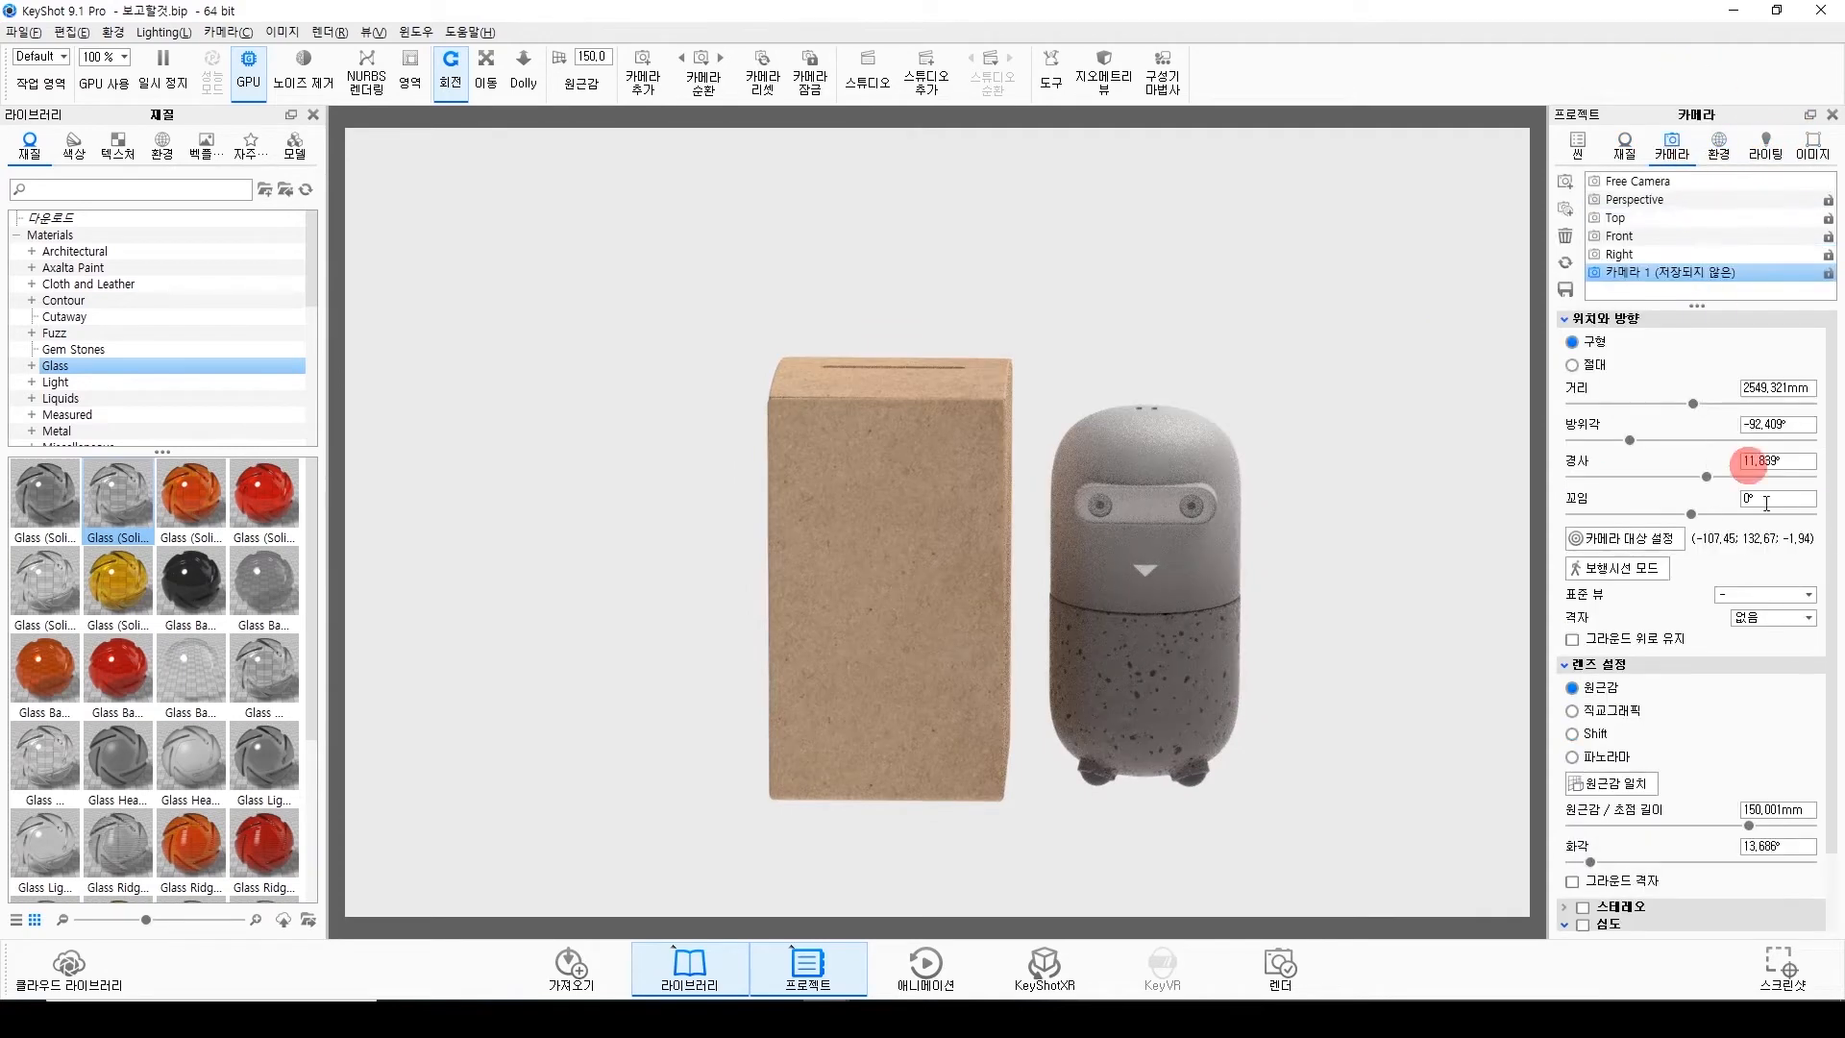
pyautogui.click(1622, 708)
pyautogui.click(1758, 592)
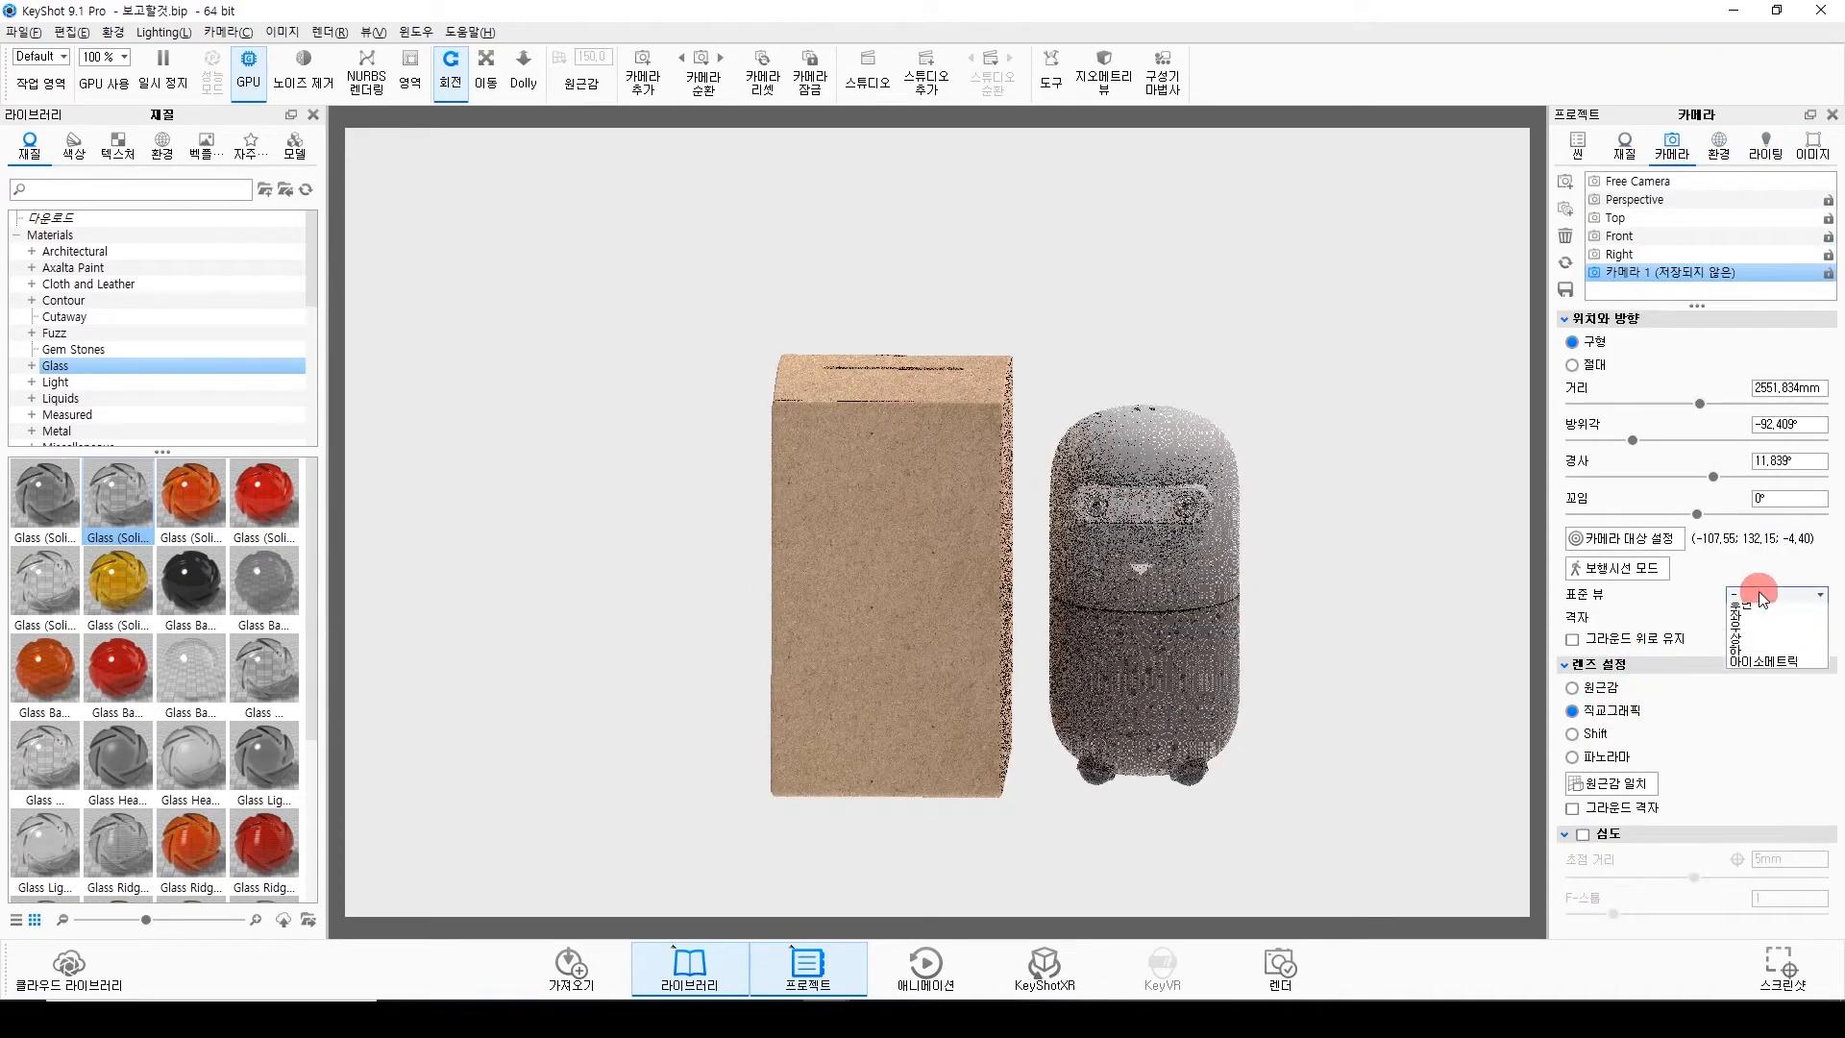
pyautogui.click(1764, 623)
pyautogui.click(1758, 617)
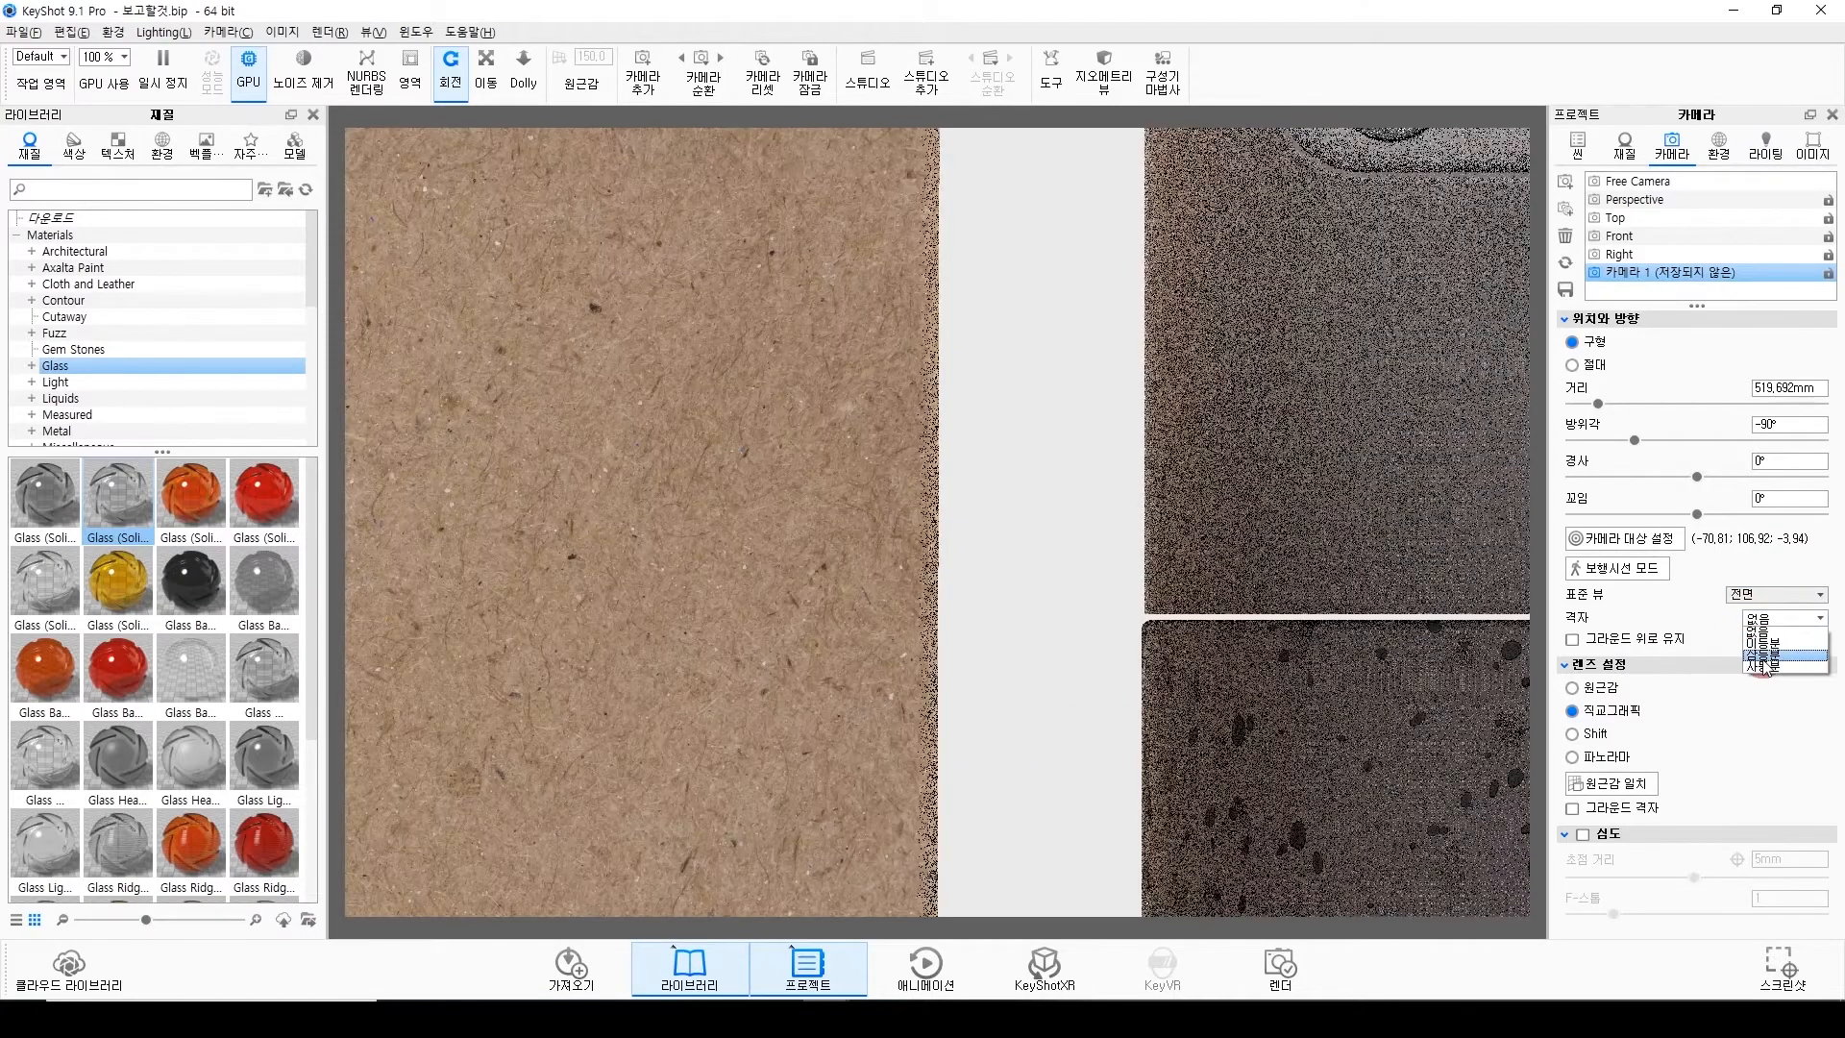
pyautogui.click(1760, 668)
# Select the box's front face in the front view, unlink its material and open that material for editing.
pyautogui.scroll(-5, 971, 712)
pyautogui.rightClick(764, 549)
pyautogui.click(1558, 154)
pyautogui.click(1577, 144)
pyautogui.click(898, 458)
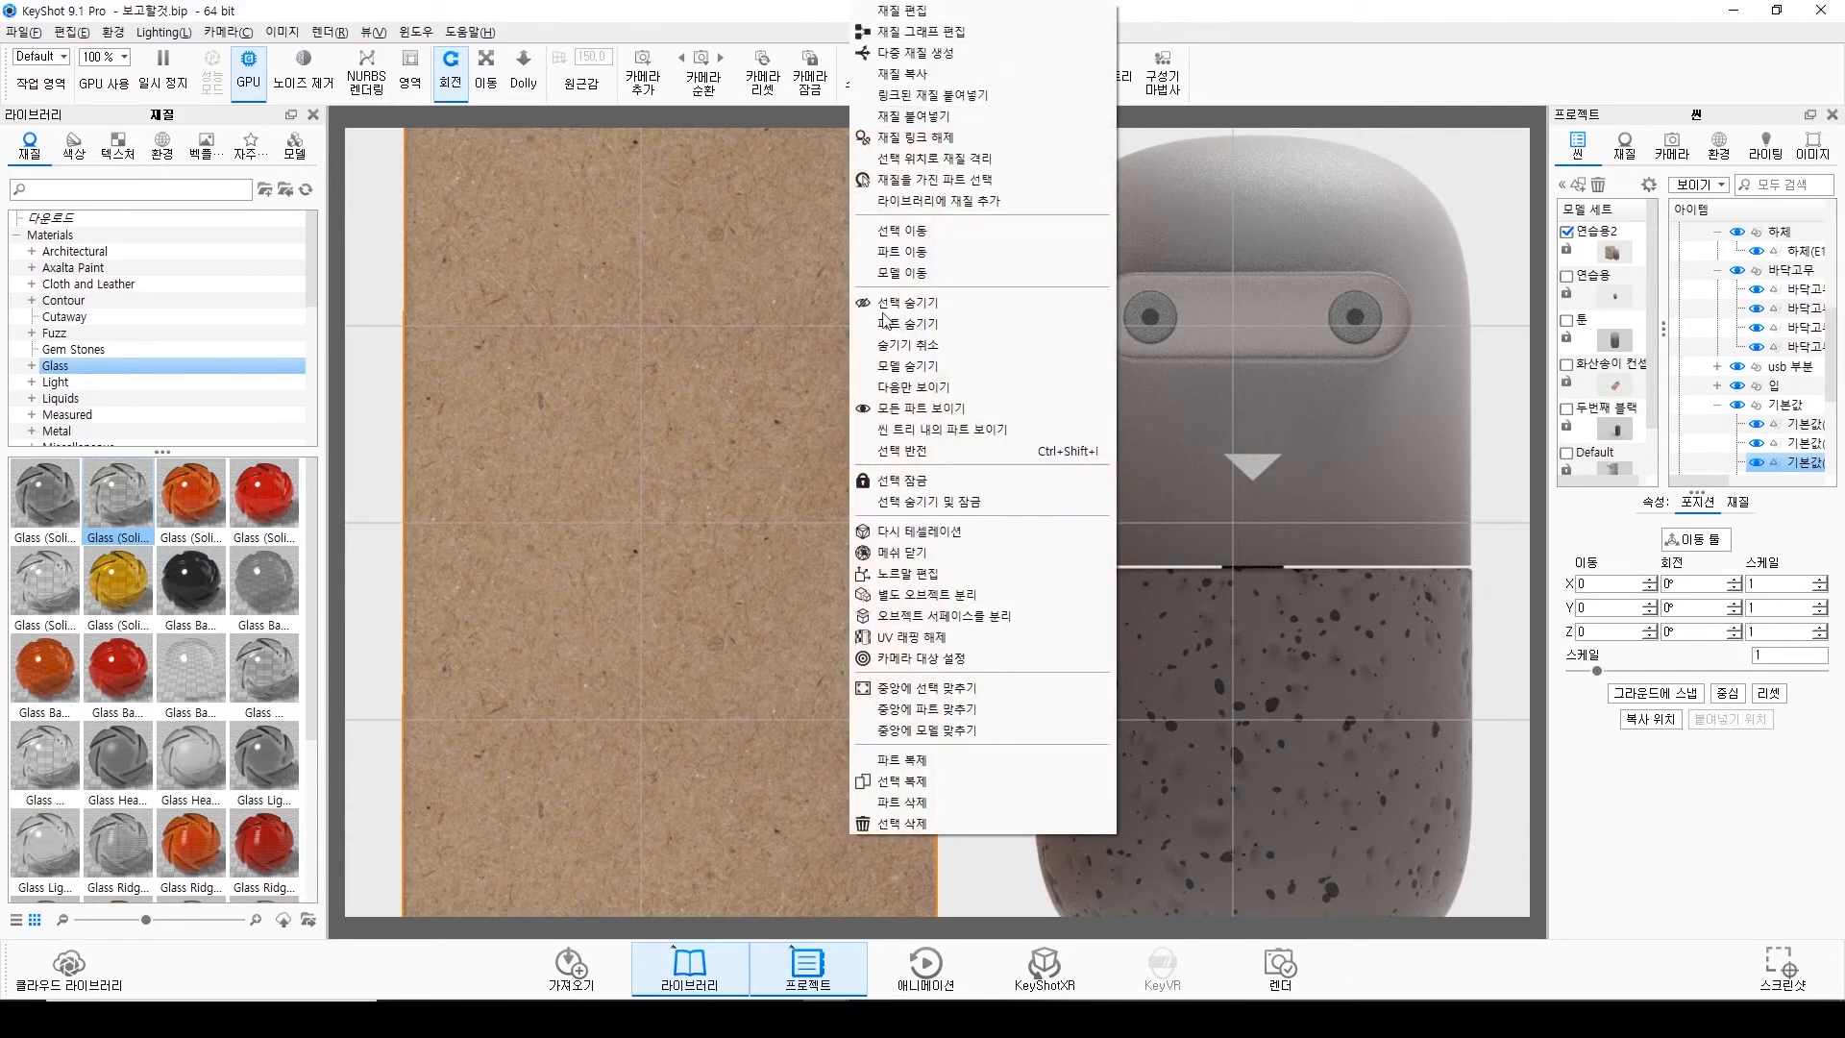
pyautogui.click(914, 139)
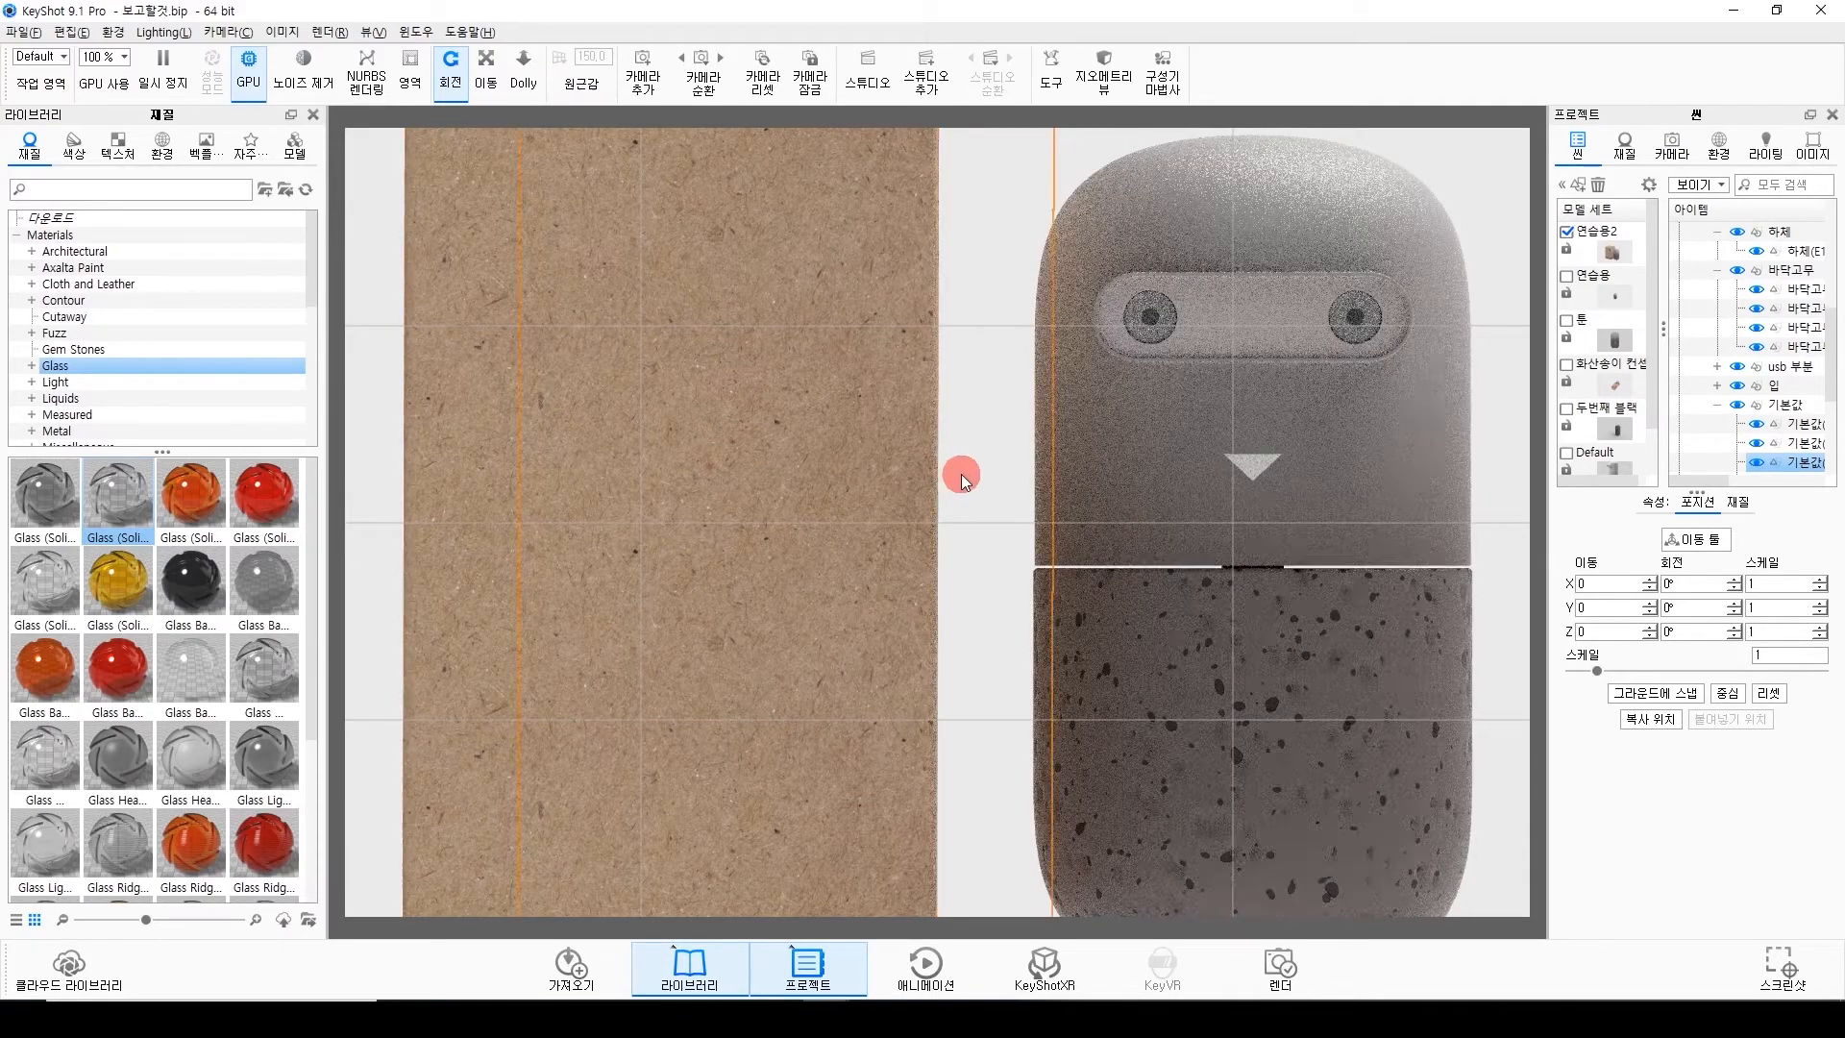
pyautogui.scroll(-3, 968, 471)
pyautogui.doubleClick(977, 509)
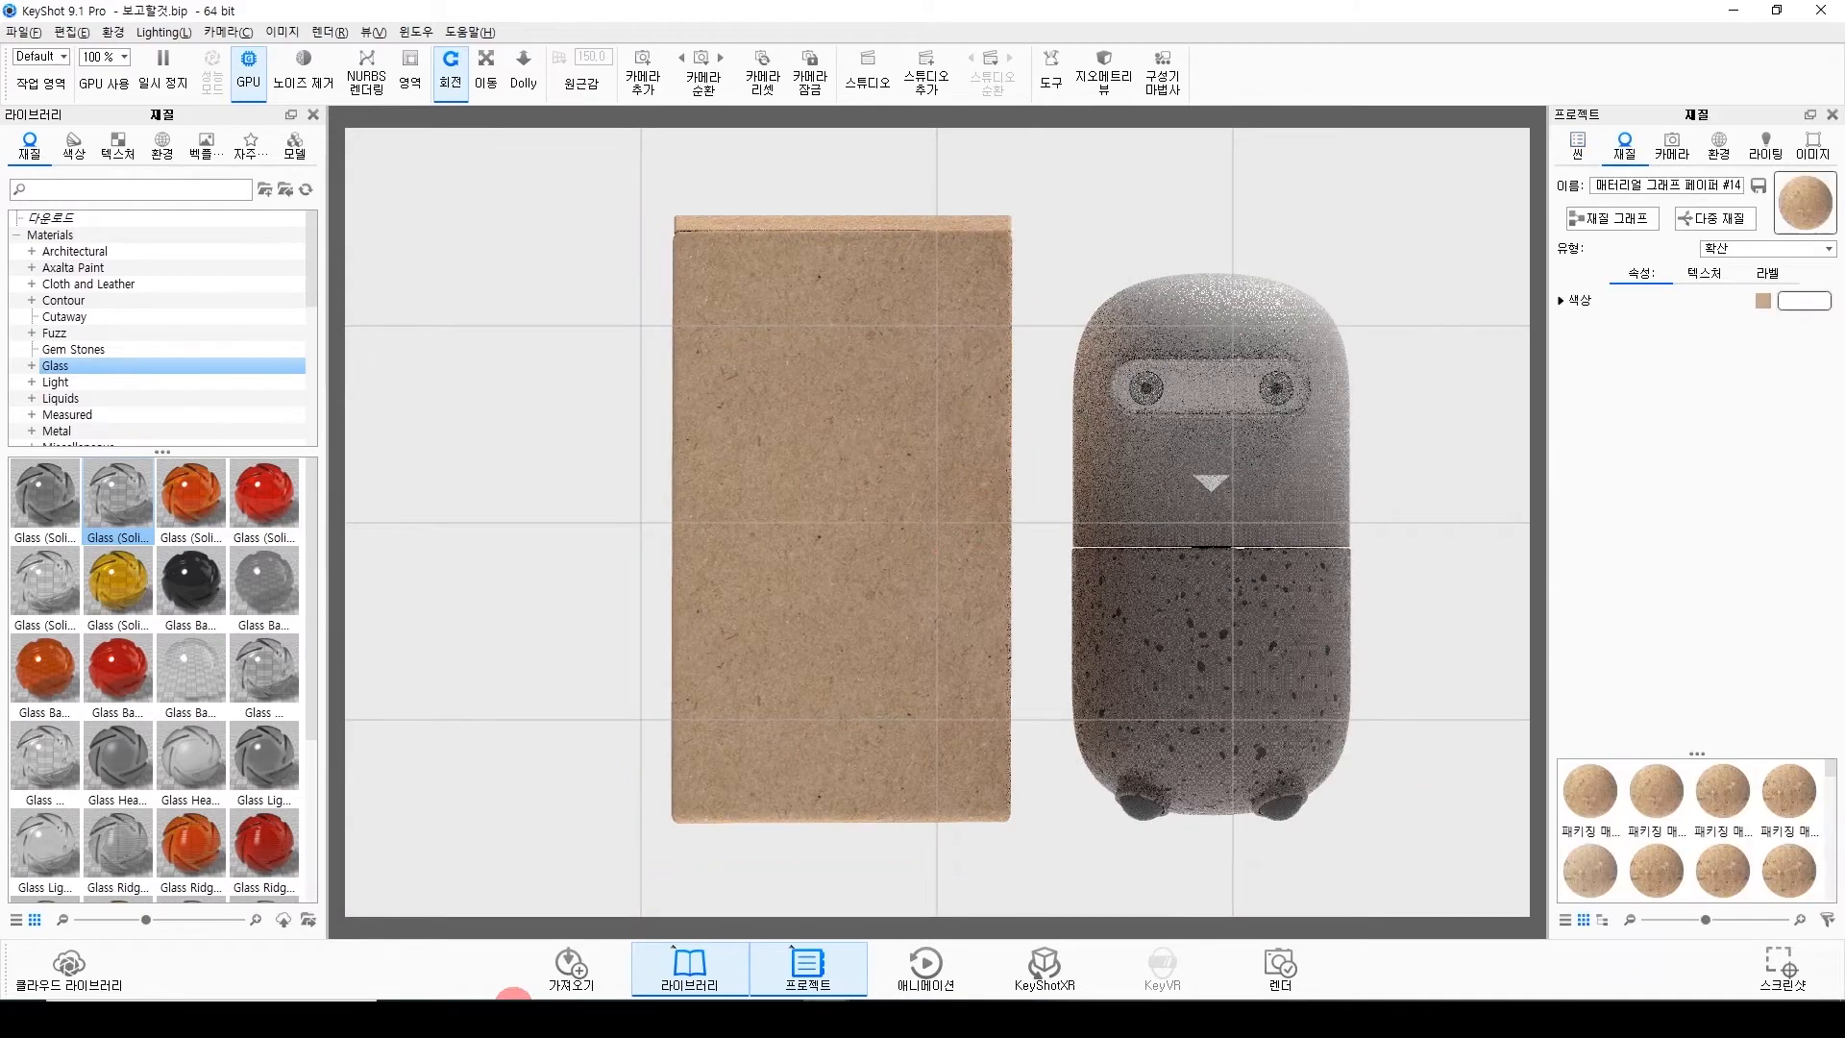
# Add the 프론트뷰 image from the safey folder to the box's front face as a label.
pyautogui.moveTo(449, 1018)
pyautogui.click(530, 975)
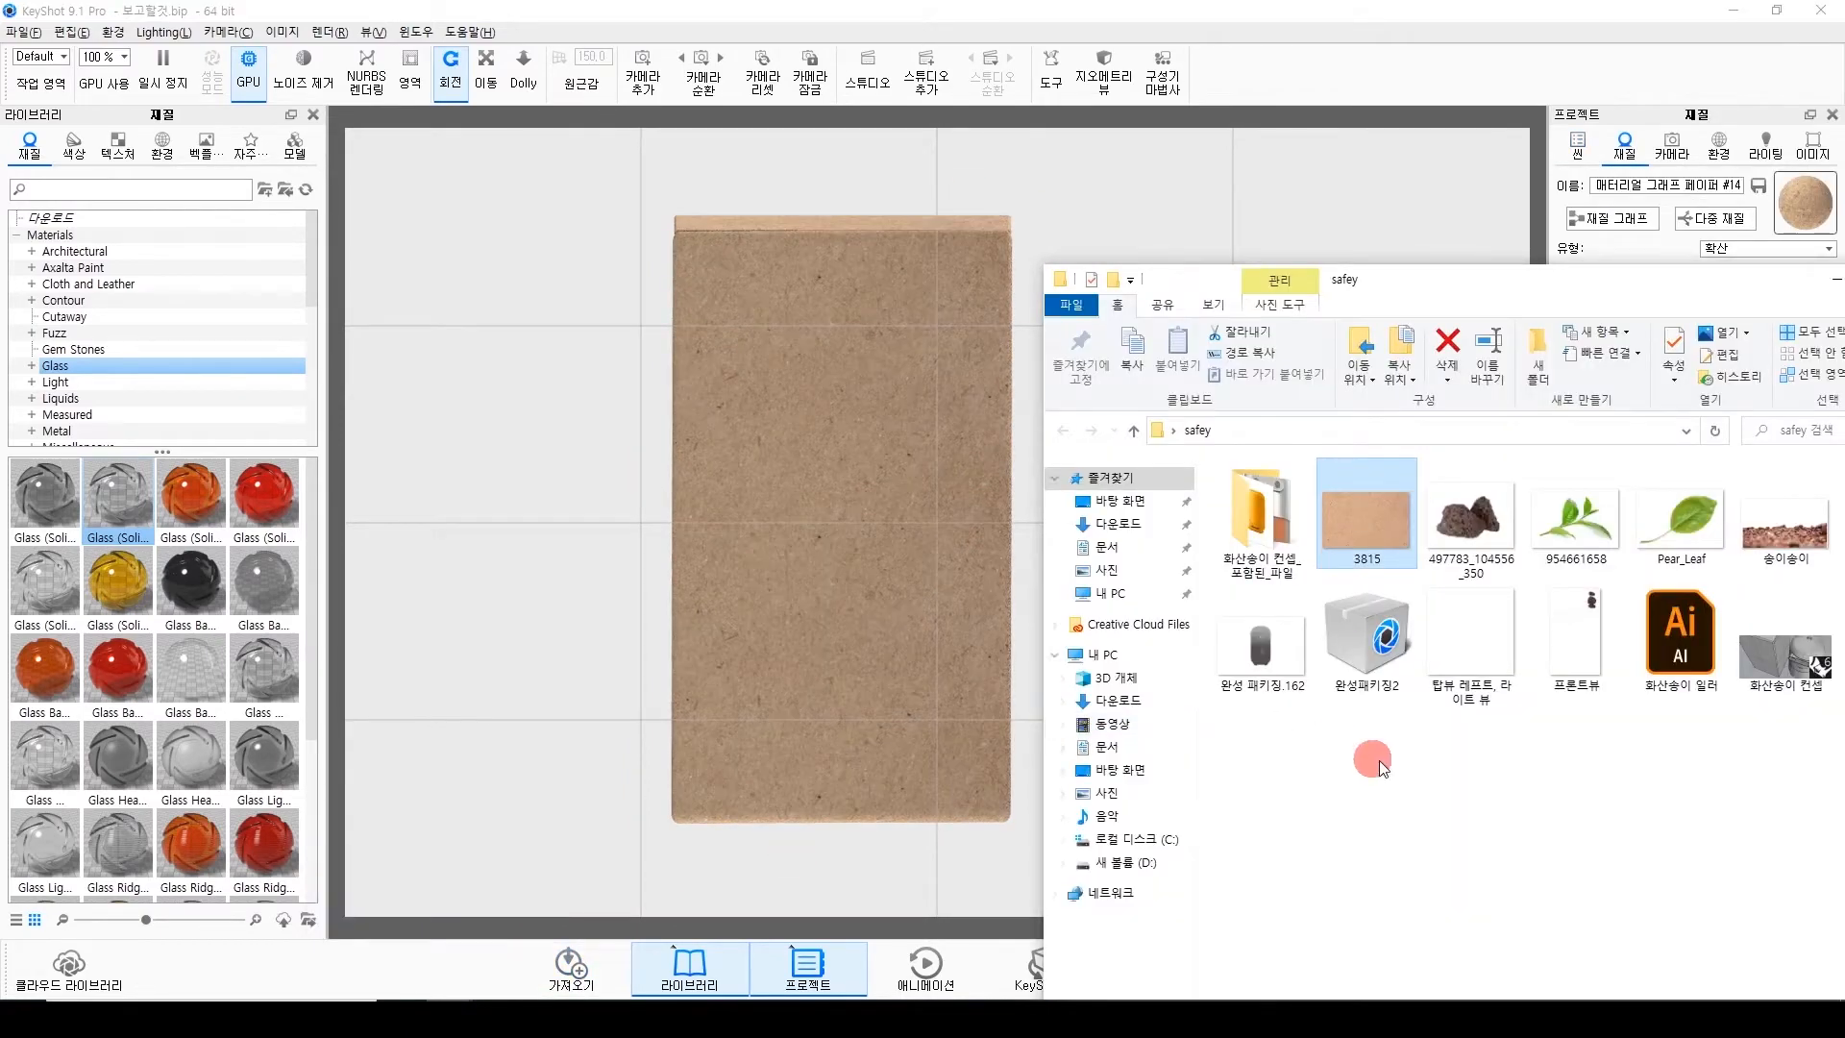
pyautogui.moveTo(1560, 643); pyautogui.dragTo(850, 536)
pyautogui.click(942, 575)
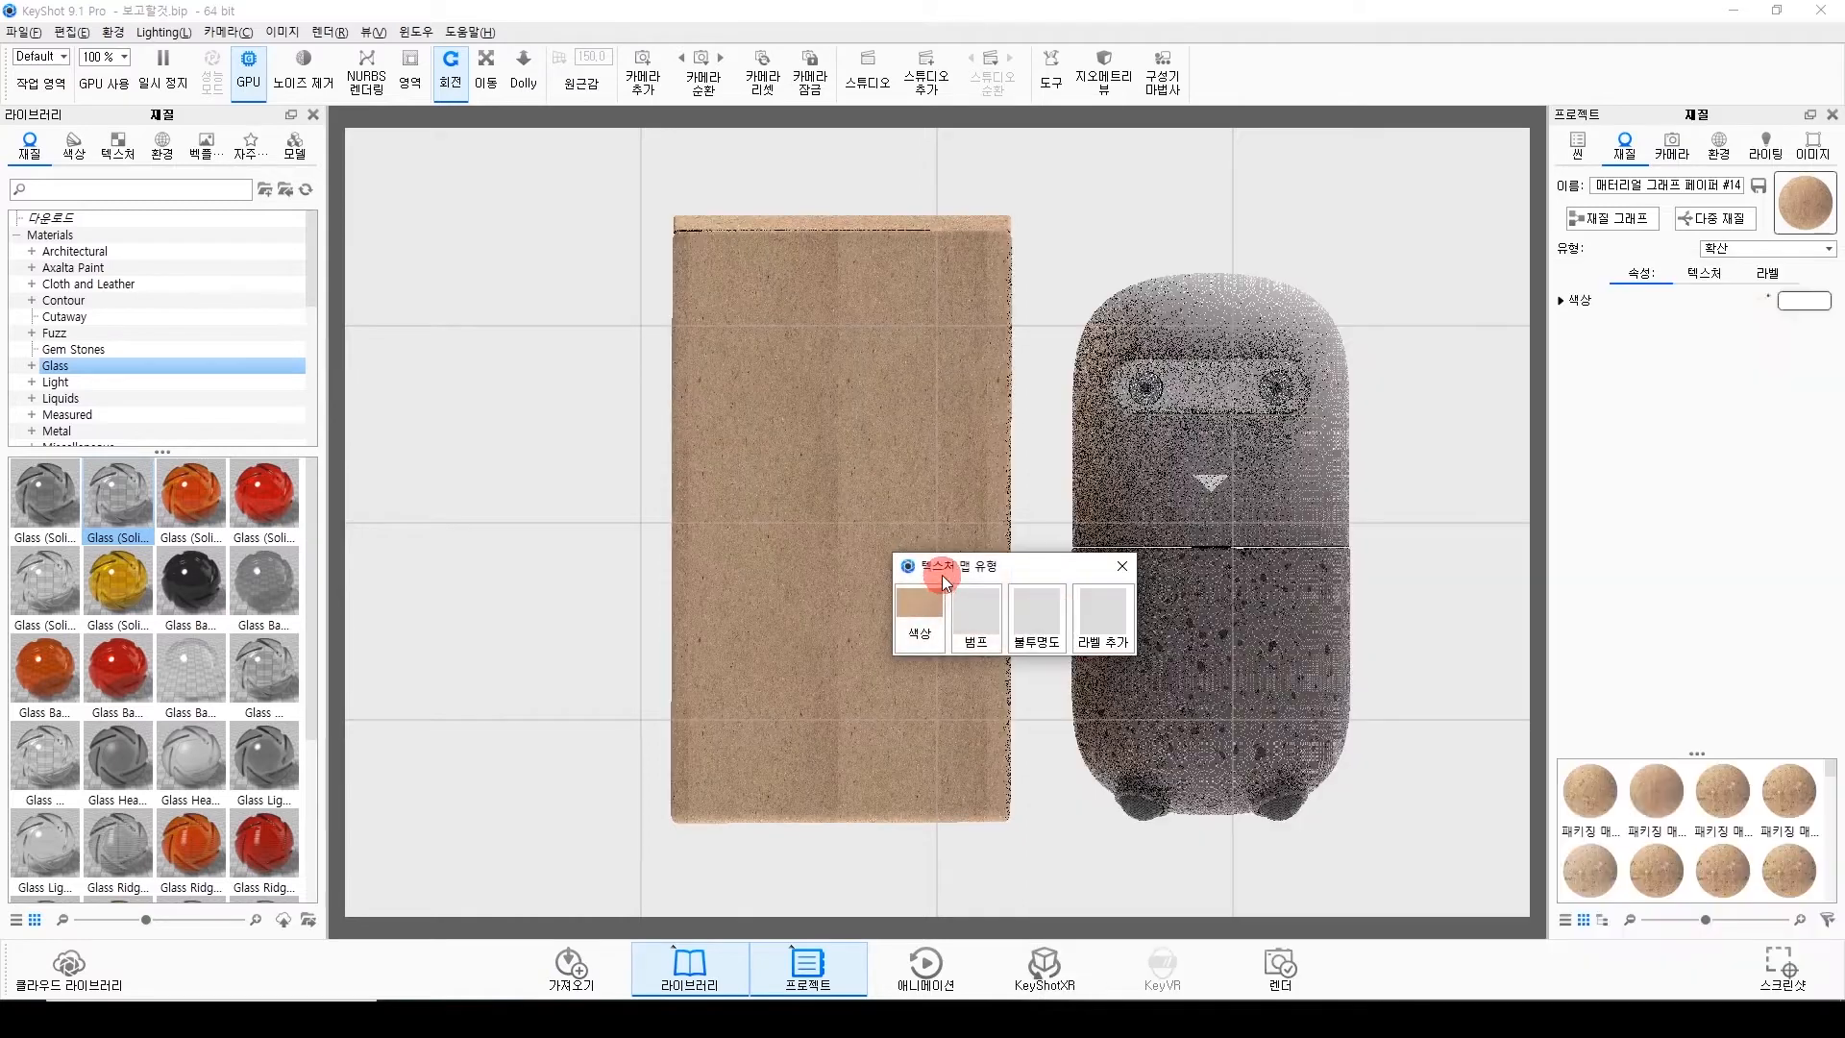
pyautogui.click(1105, 617)
# Move the front label so it lines up with the edges of the box's front face, and accept the placement.
pyautogui.click(865, 894)
pyautogui.moveTo(1026, 548); pyautogui.dragTo(980, 540)
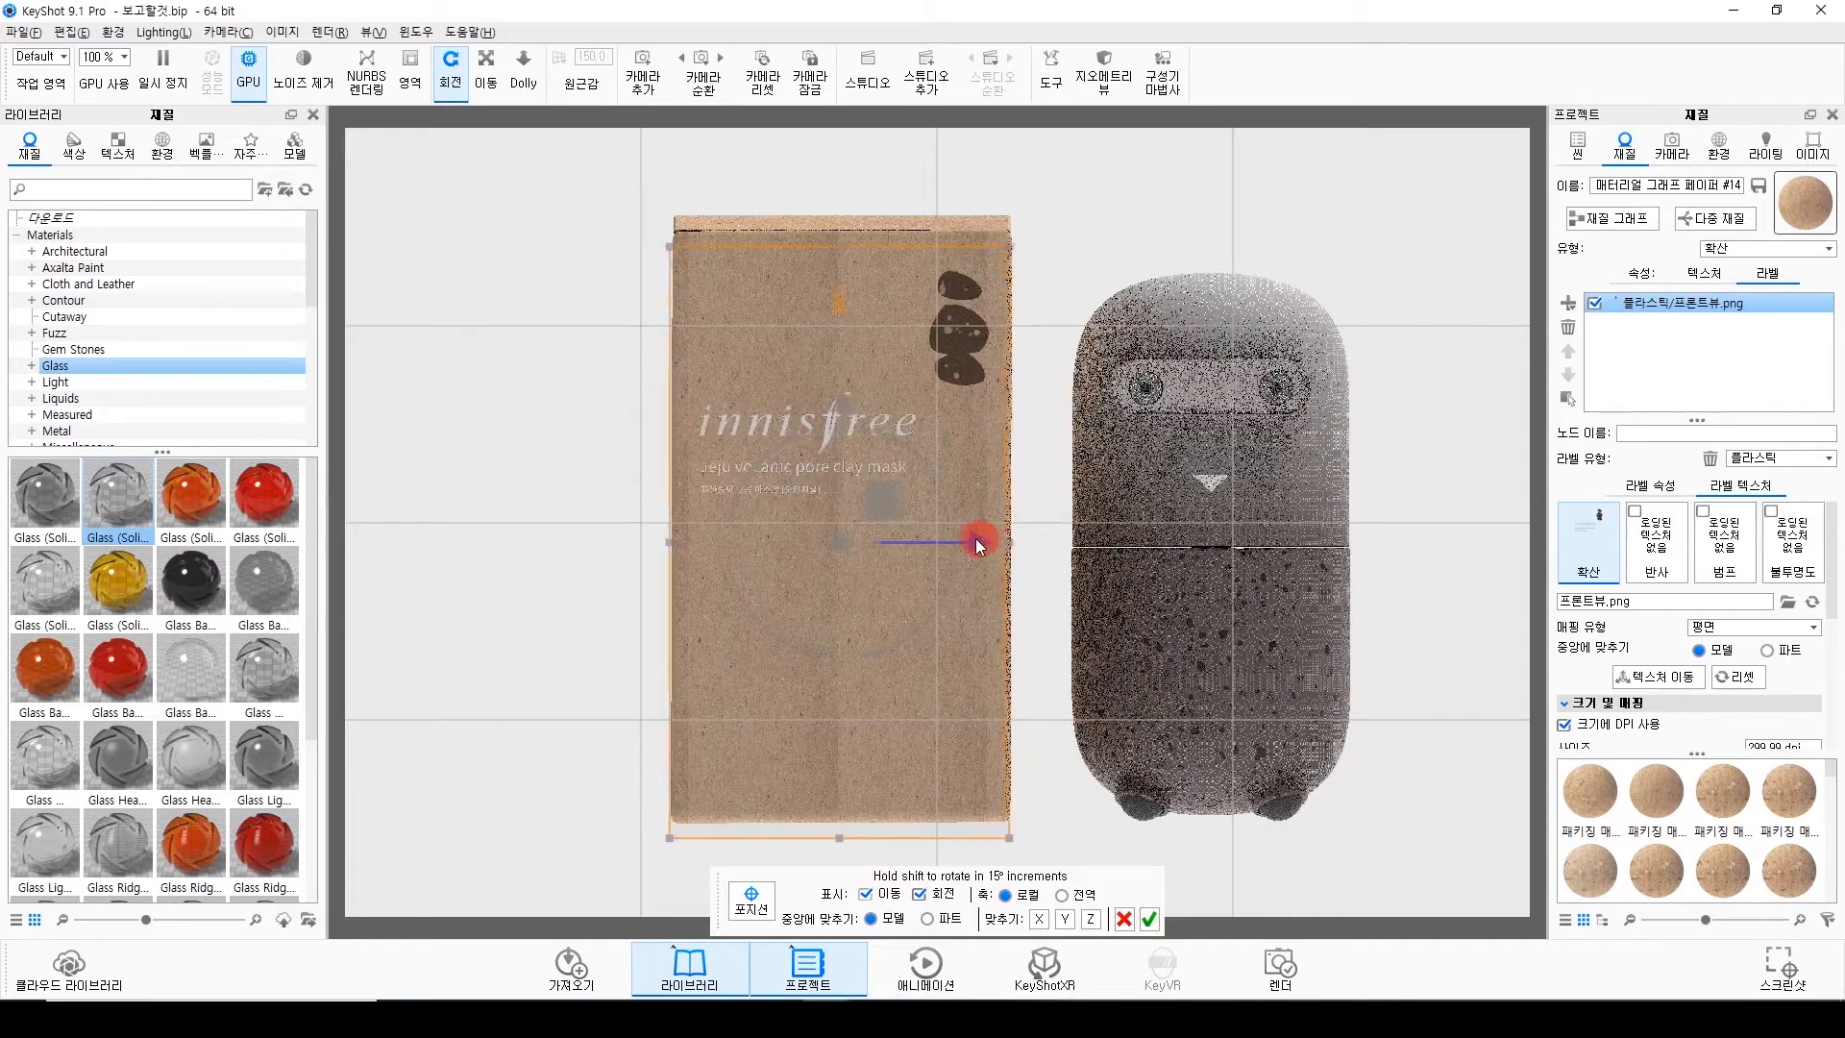
pyautogui.moveTo(840, 400); pyautogui.dragTo(840, 394)
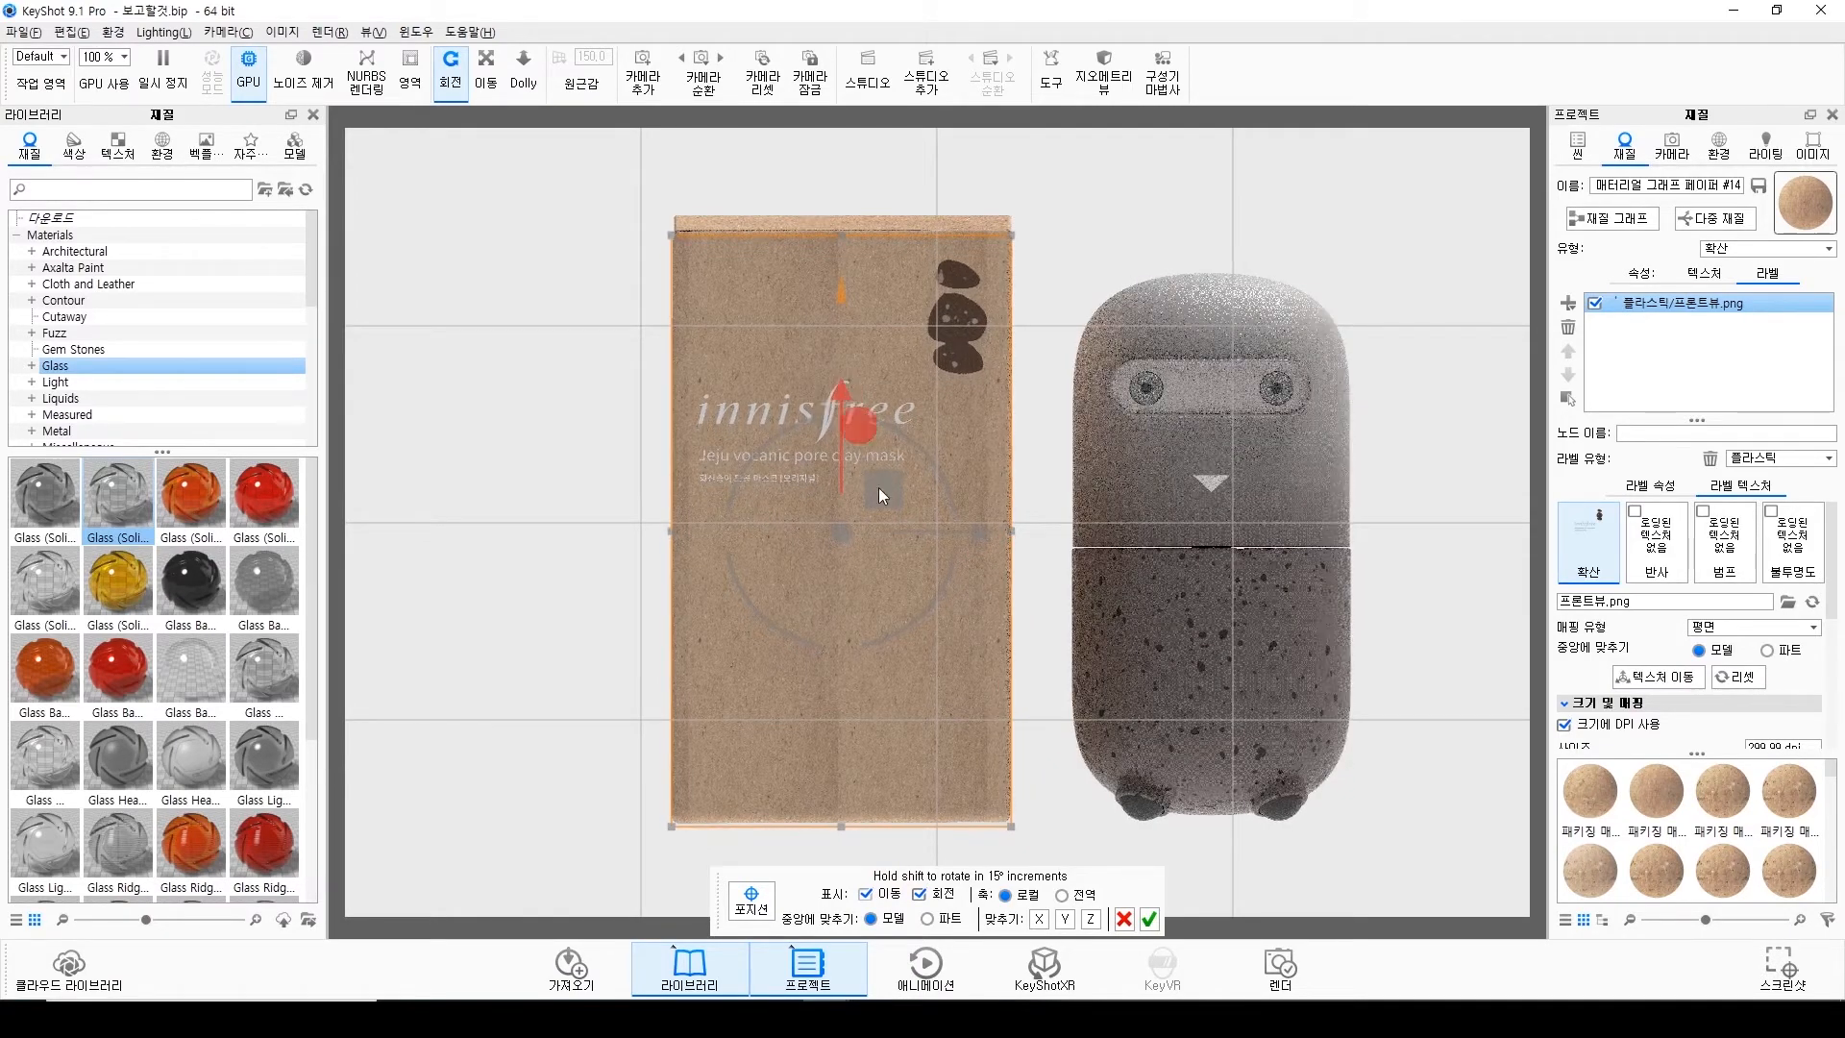
pyautogui.click(1150, 920)
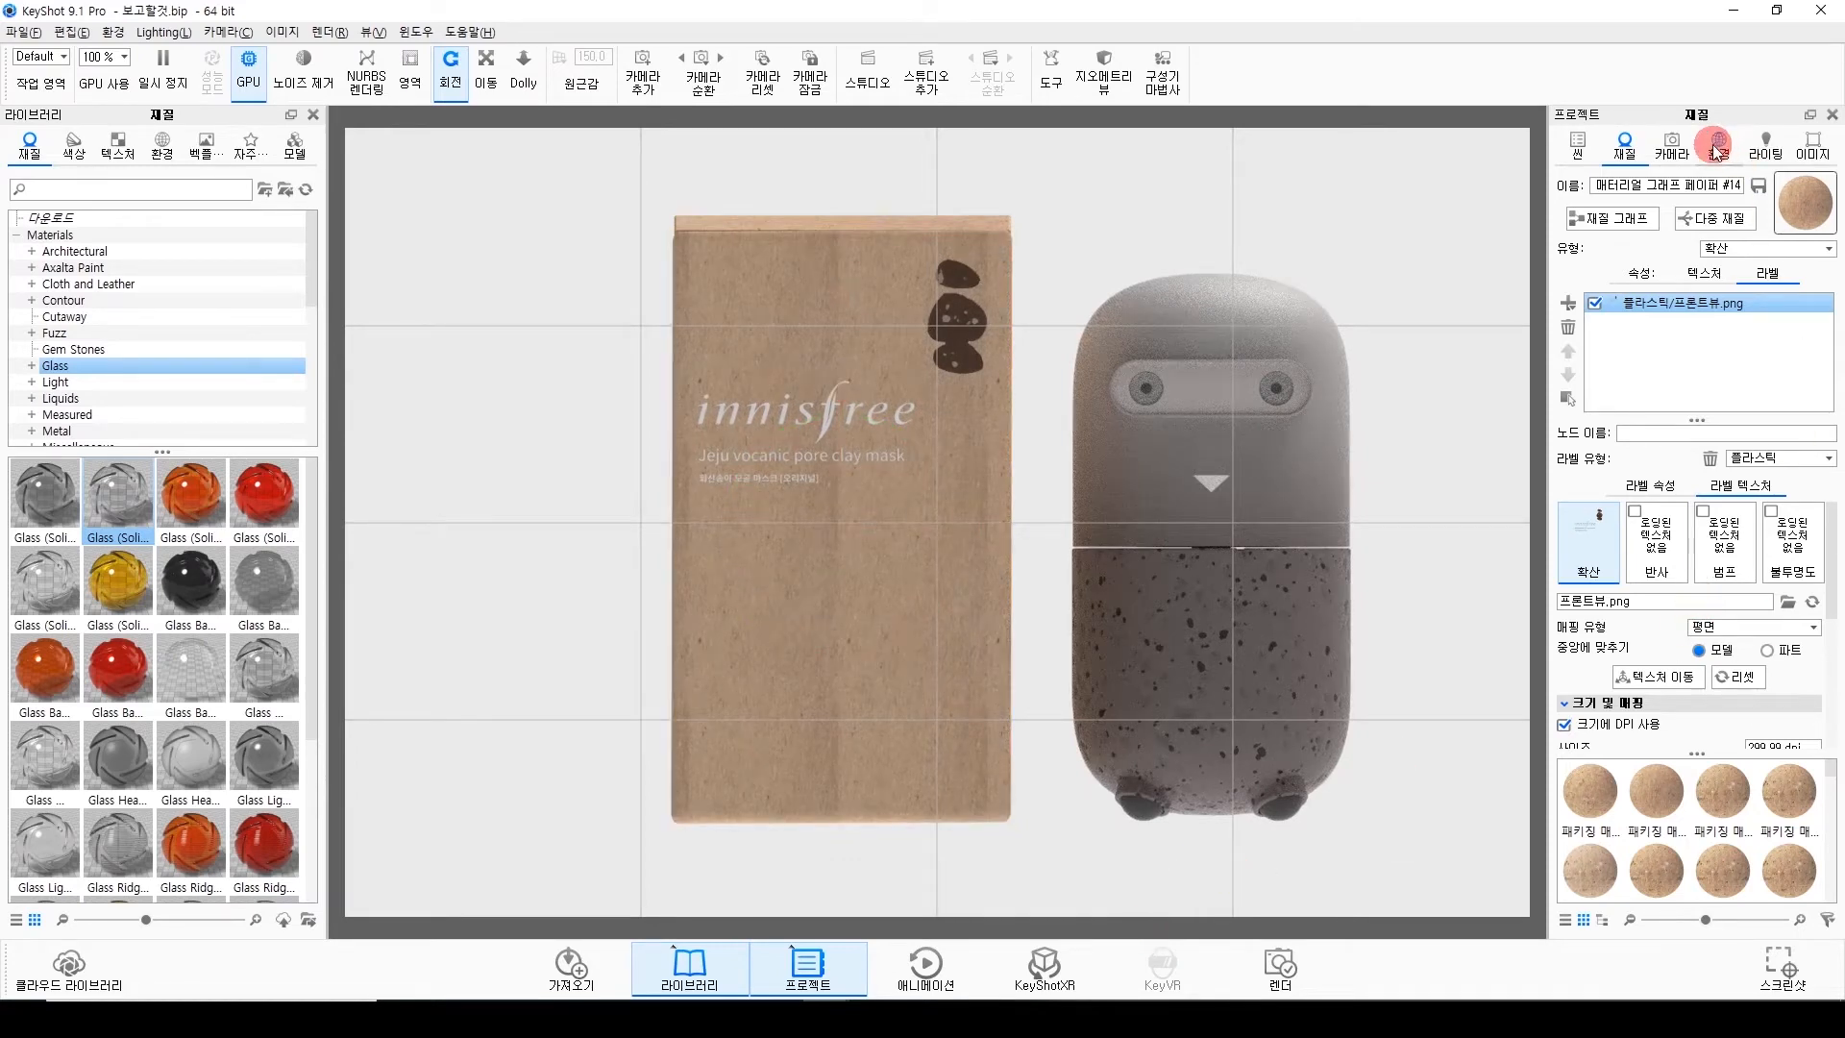
# In the top (상) standard view, unlink the material of the box's top face and open it for editing.
pyautogui.click(1669, 149)
pyautogui.click(1747, 594)
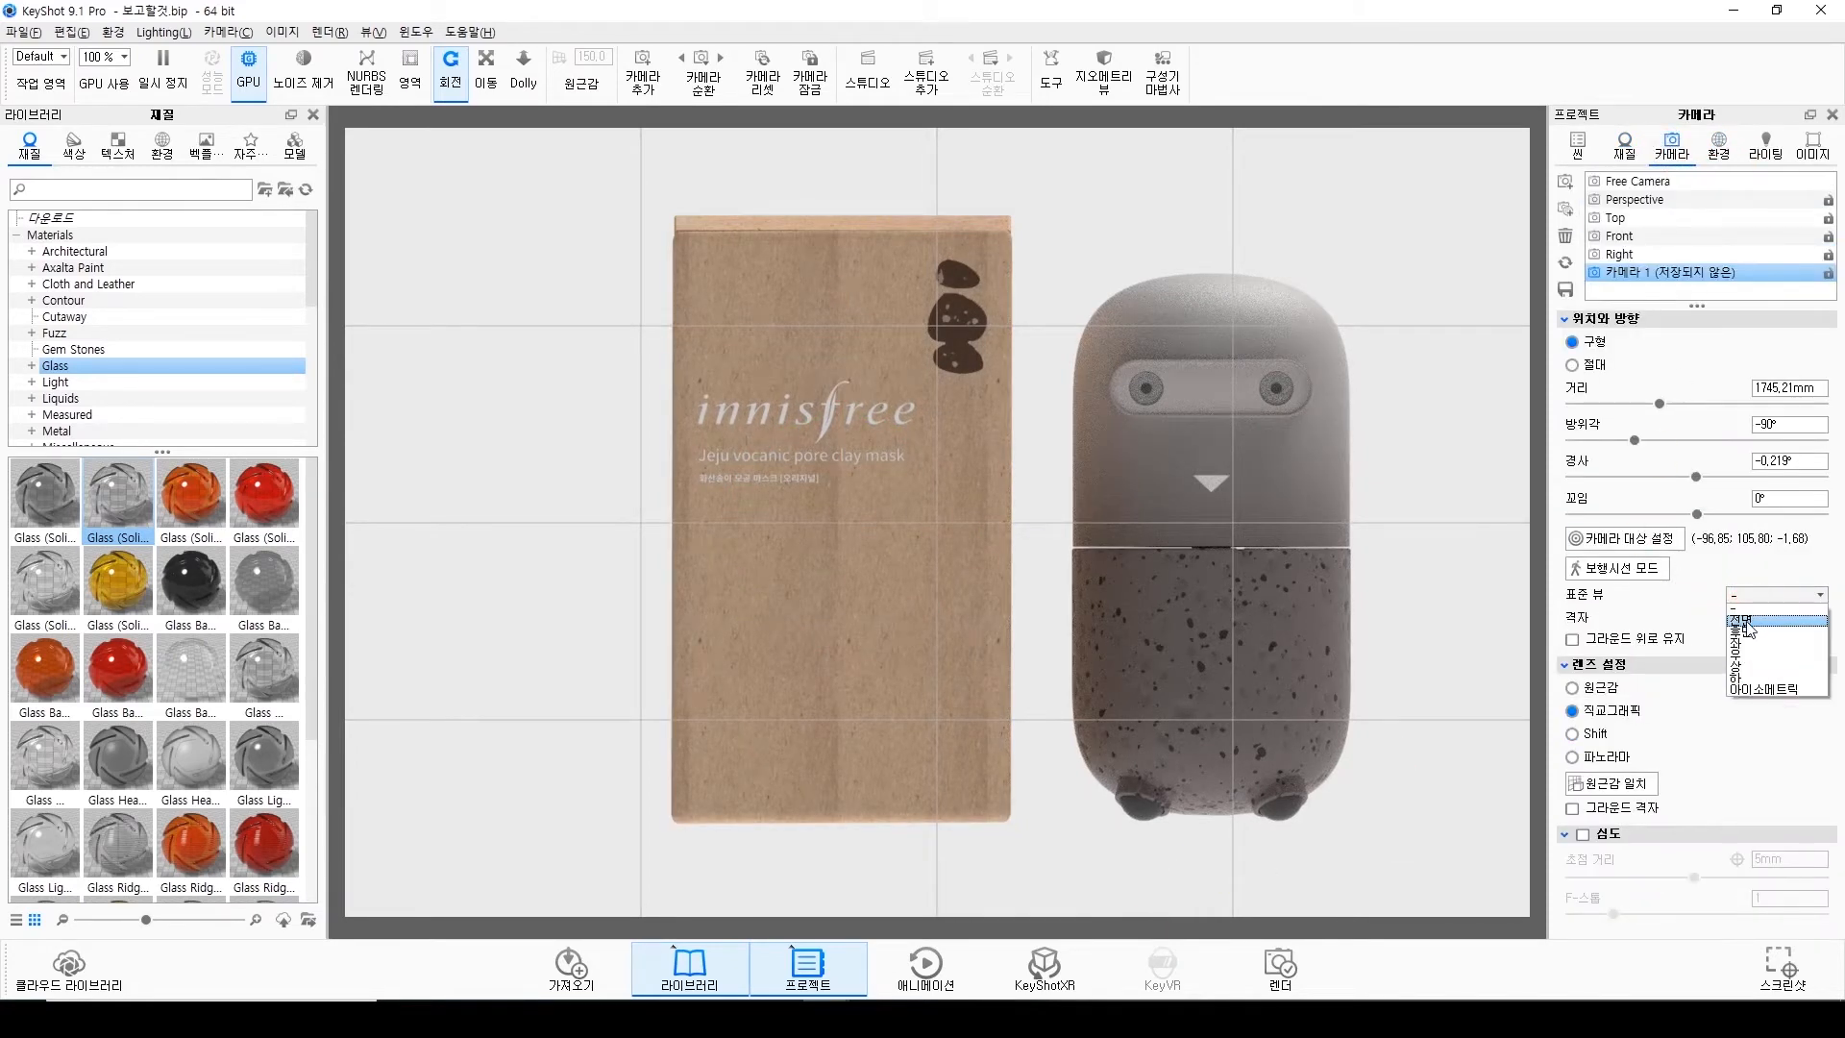
pyautogui.click(1746, 668)
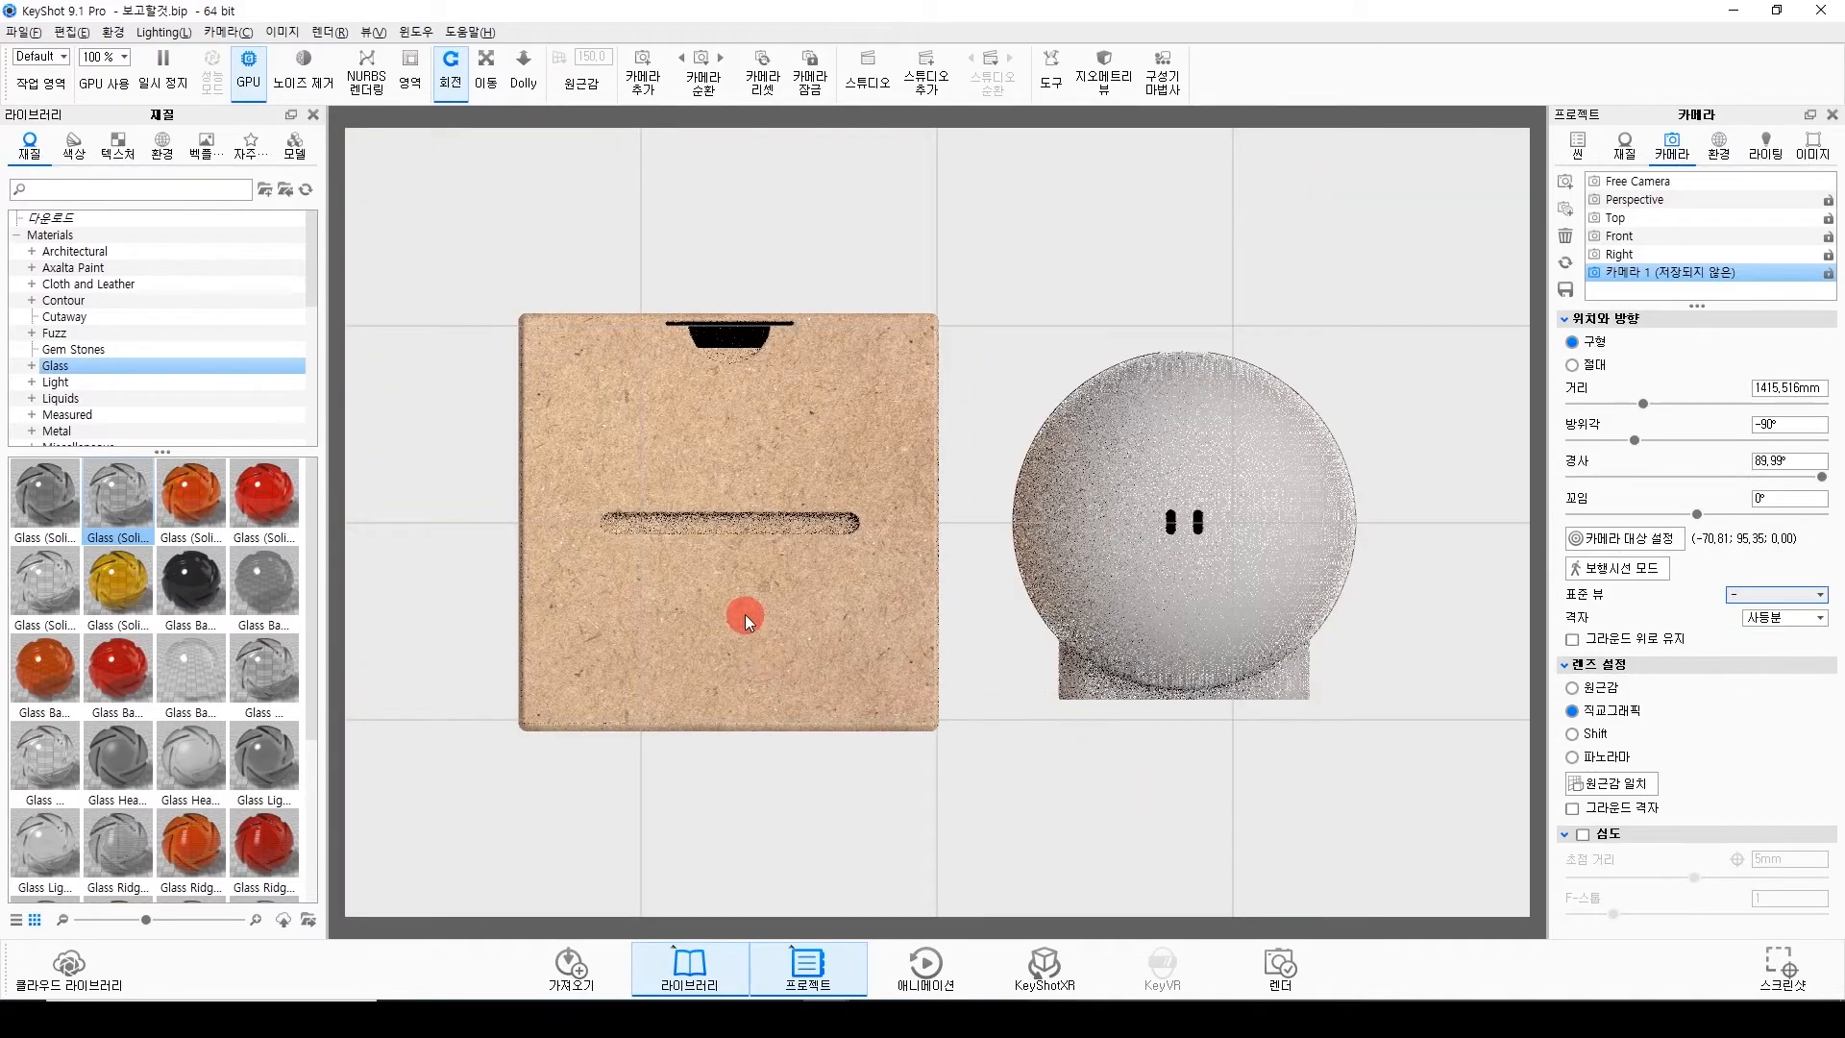
pyautogui.rightClick(746, 615)
pyautogui.click(802, 122)
pyautogui.doubleClick(766, 627)
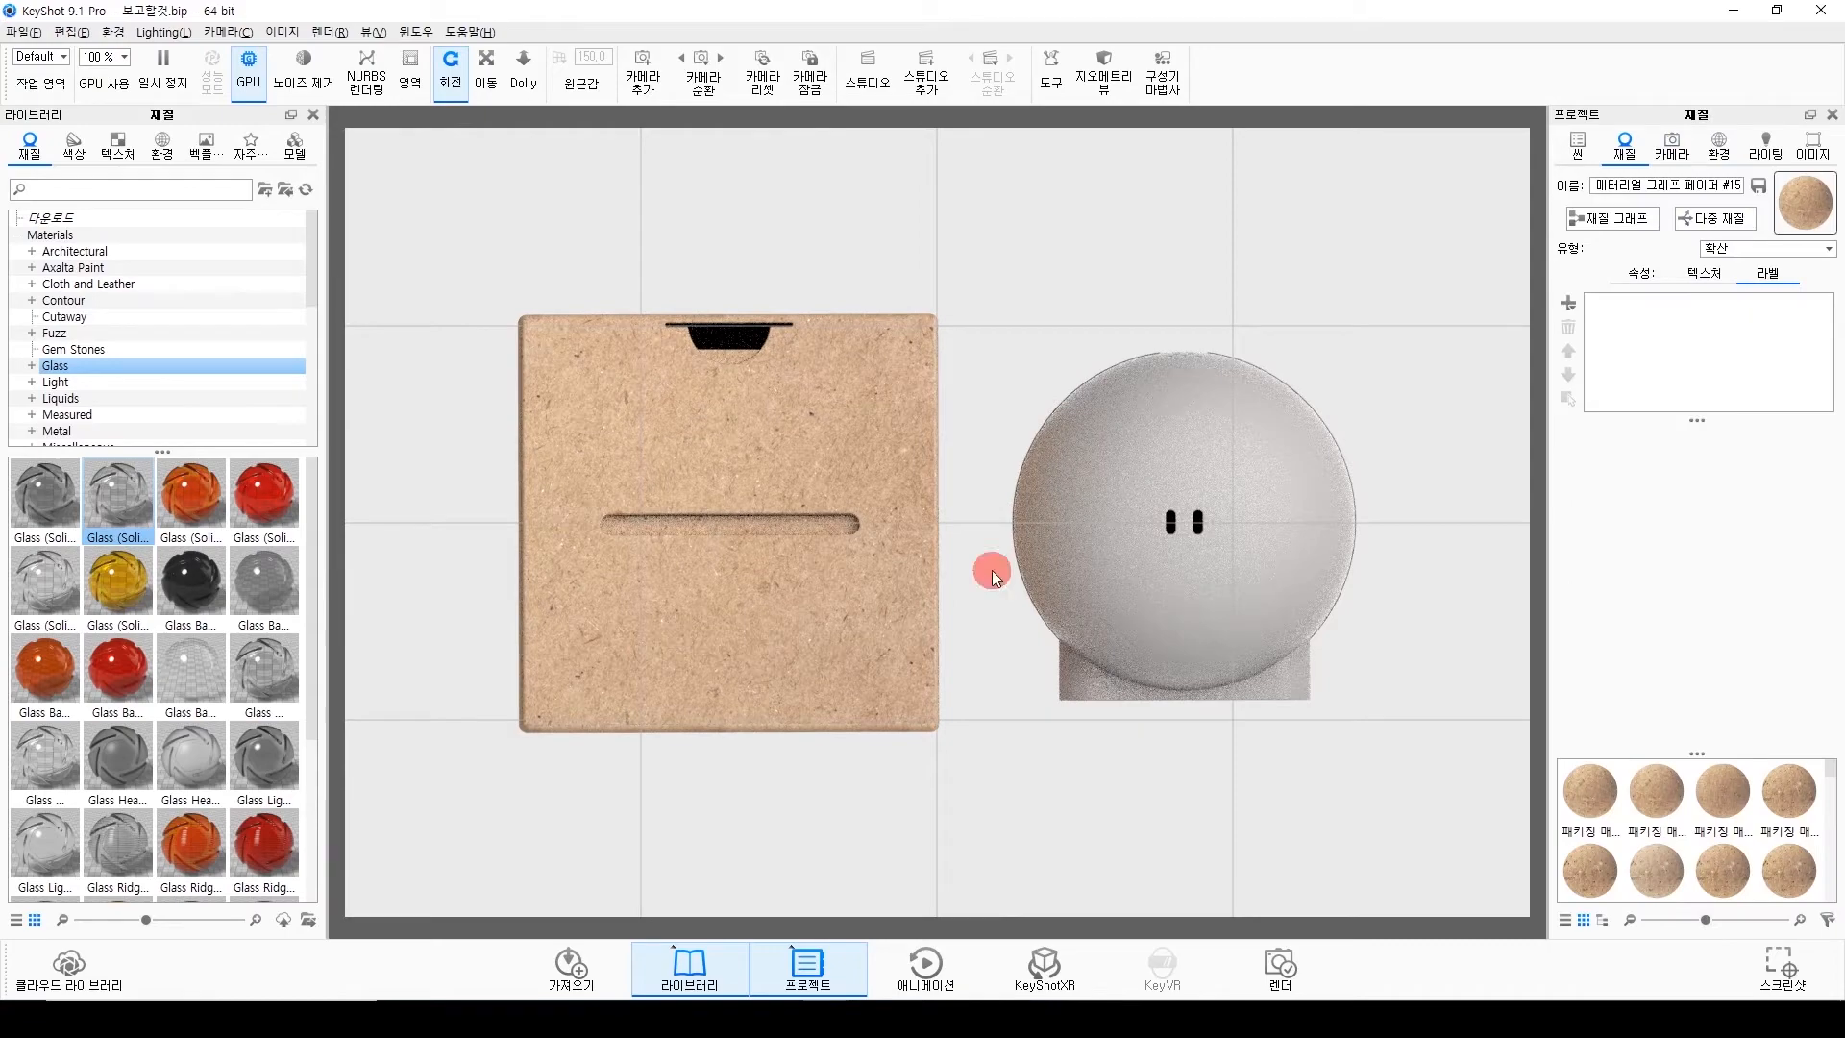
# Add the 탑뷰 레프트, 라이트 뷰 image from the safey folder as a label on the top face's material.
pyautogui.hotkey('alt', 'Tab')
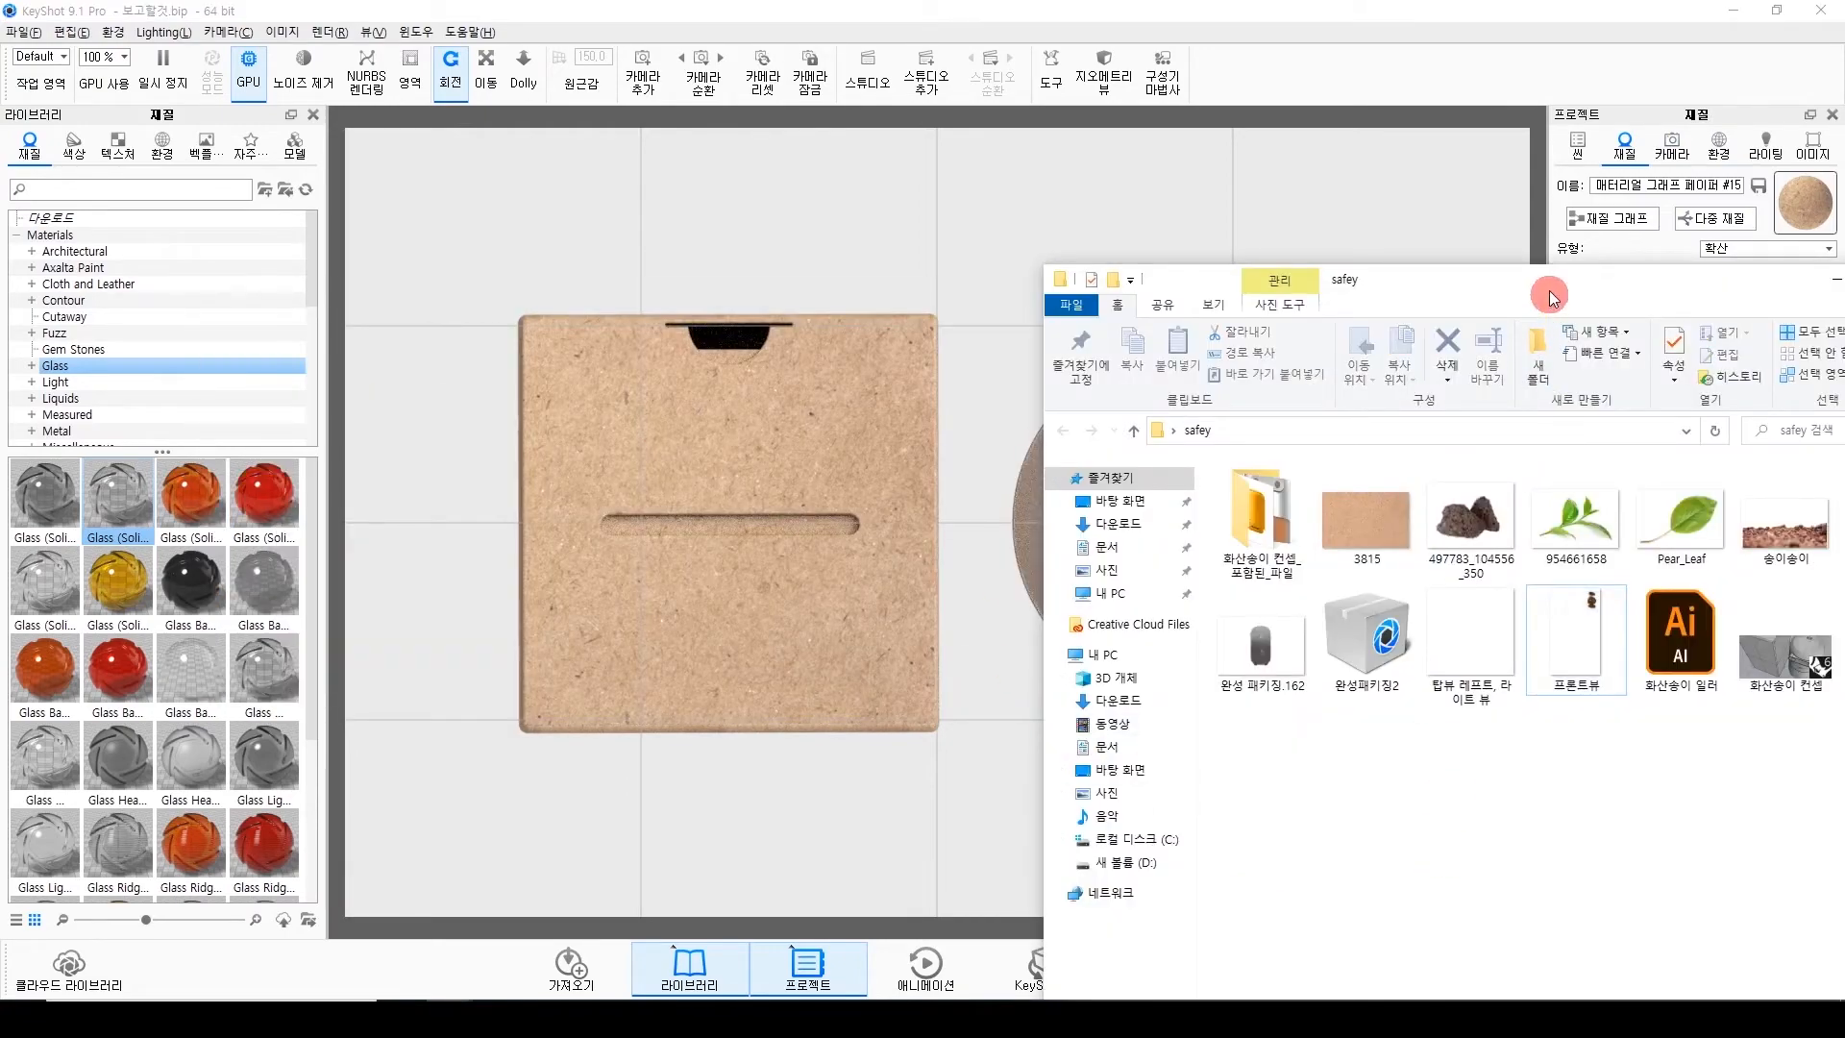
pyautogui.moveTo(1549, 296); pyautogui.dragTo(1190, 331)
pyautogui.moveTo(1105, 663); pyautogui.dragTo(1631, 370)
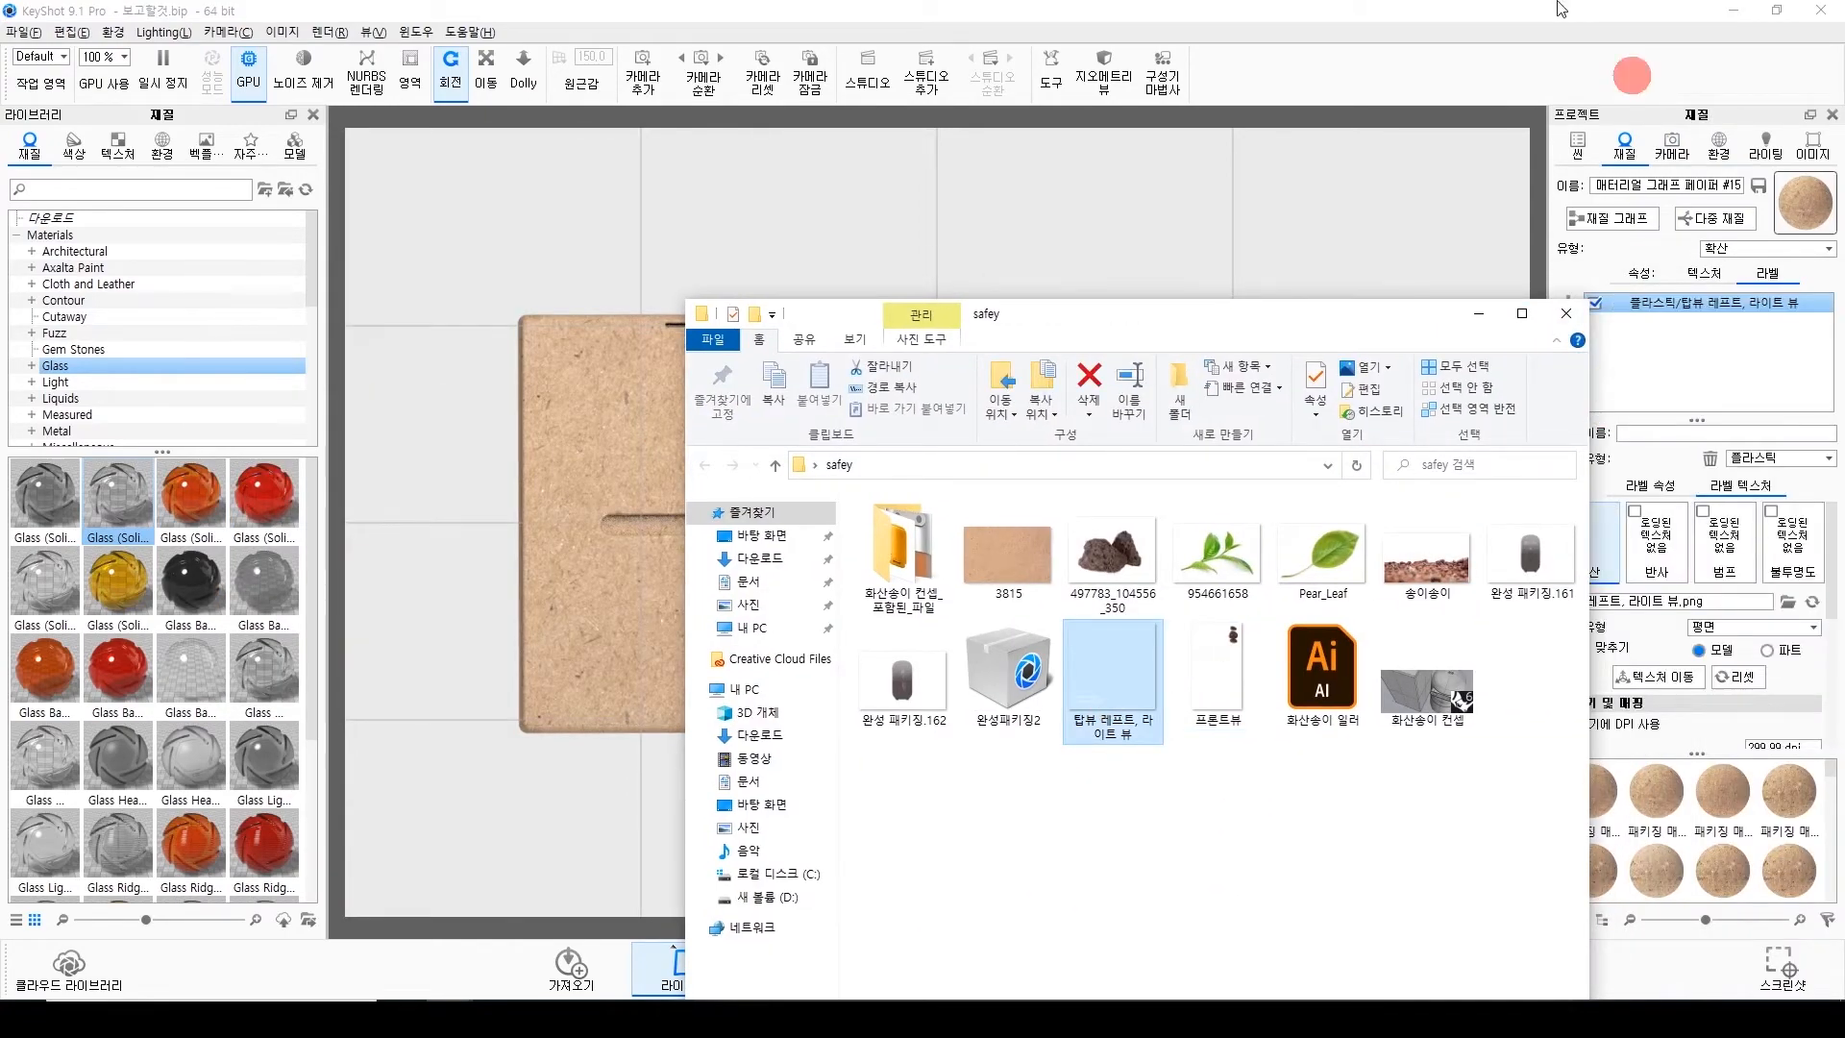
pyautogui.click(1559, 9)
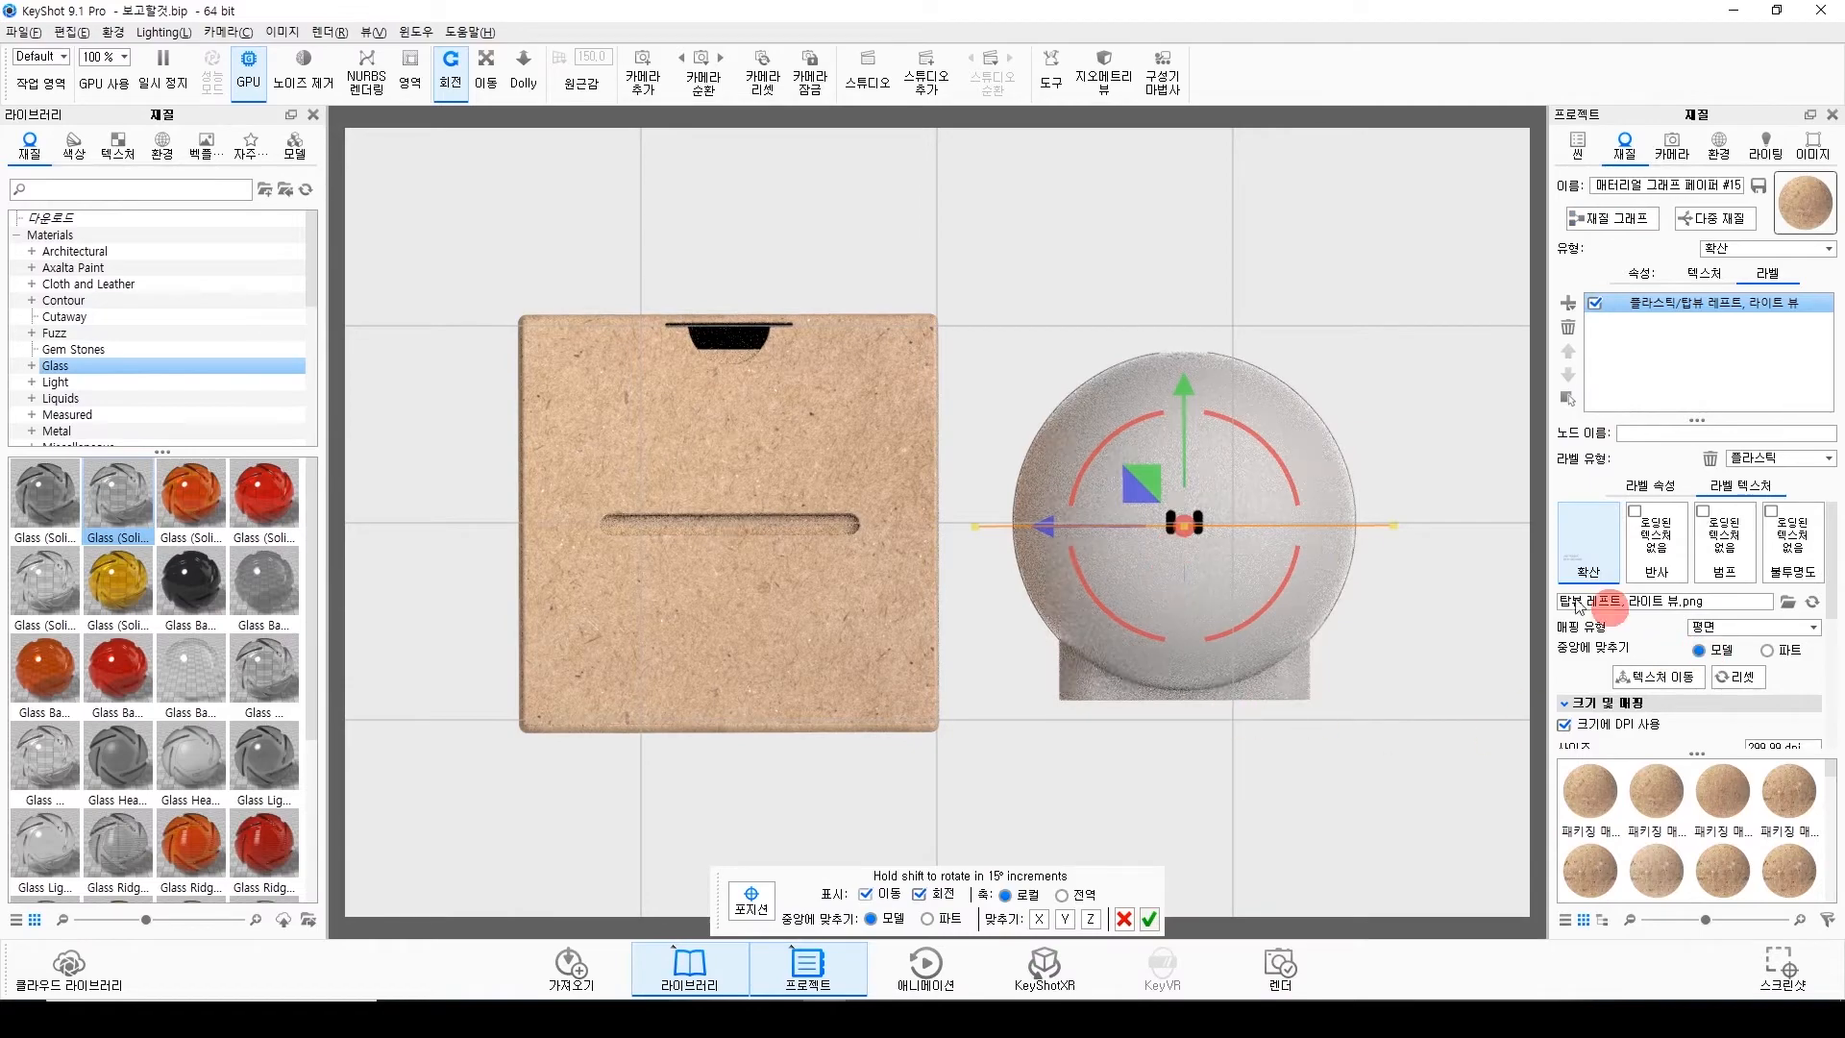
# Try to place the top label on the box, testing the Y and Z alignments and moving it over the top face.
pyautogui.moveTo(1280, 561); pyautogui.dragTo(589, 523)
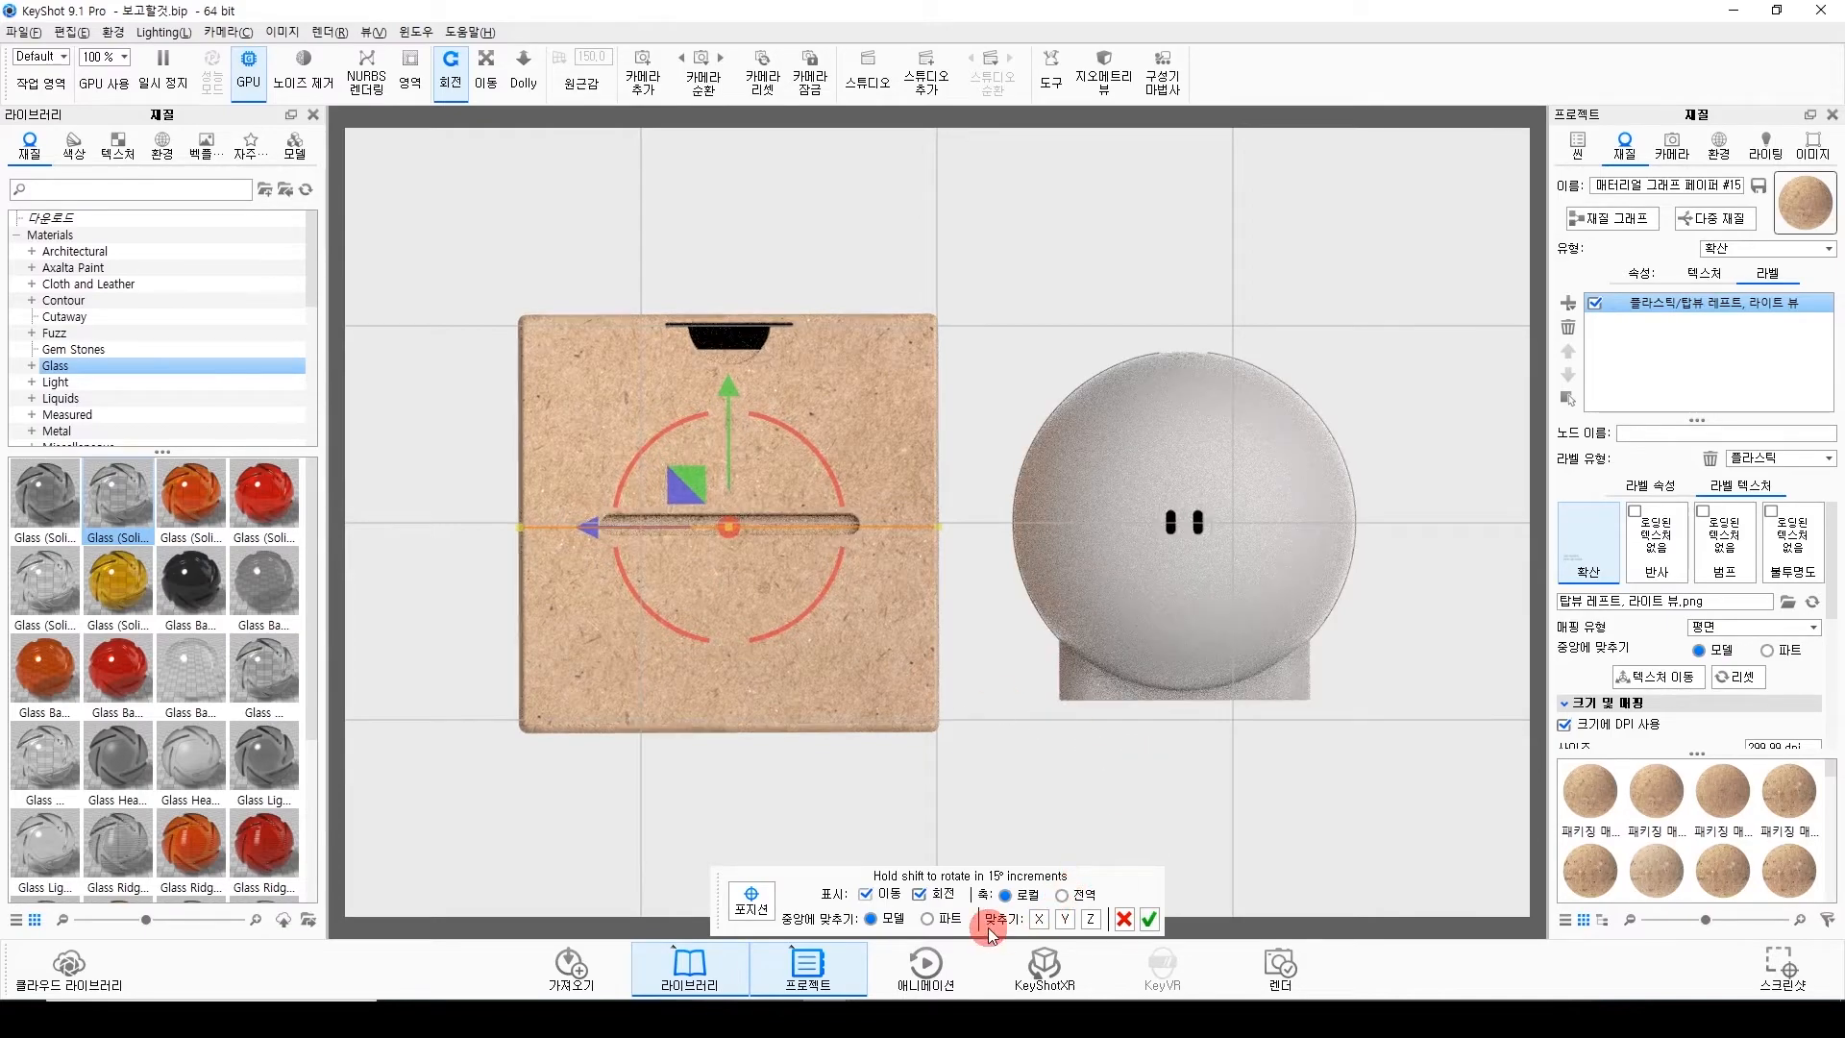
pyautogui.moveTo(1111, 688); pyautogui.dragTo(905, 420)
pyautogui.click(1070, 919)
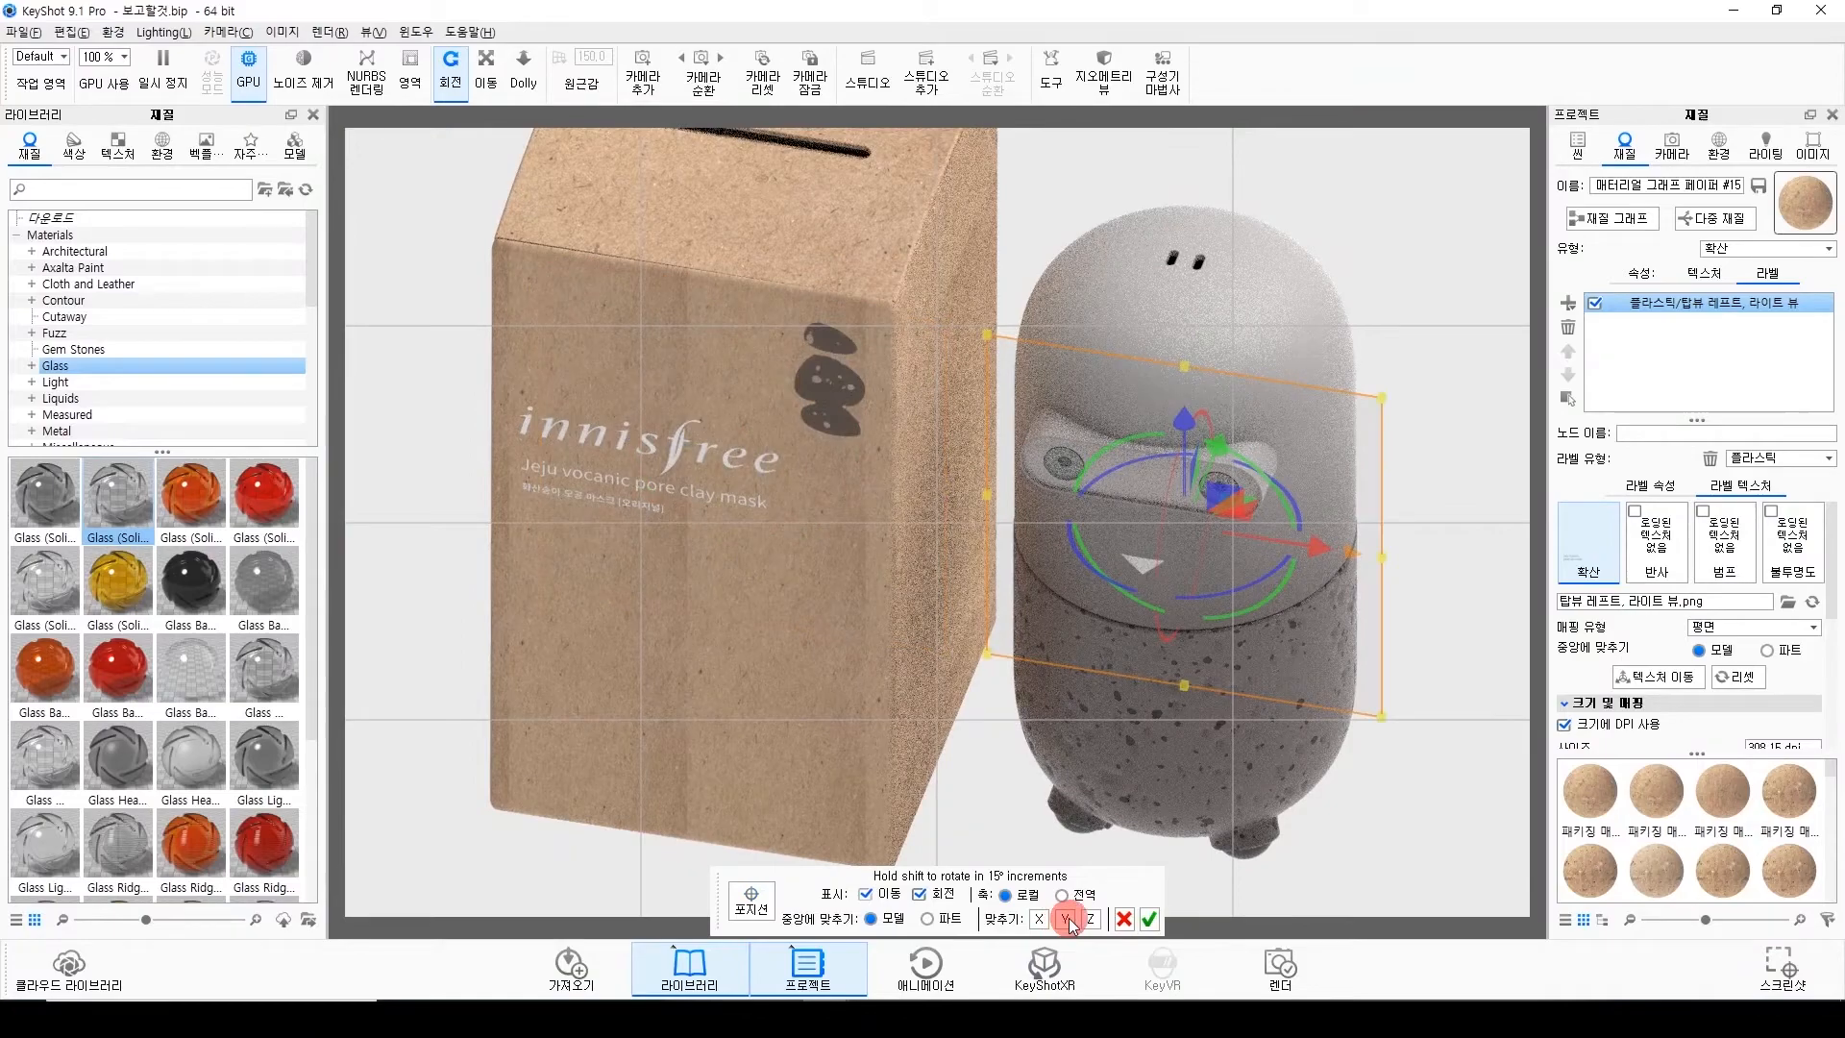
pyautogui.click(1082, 918)
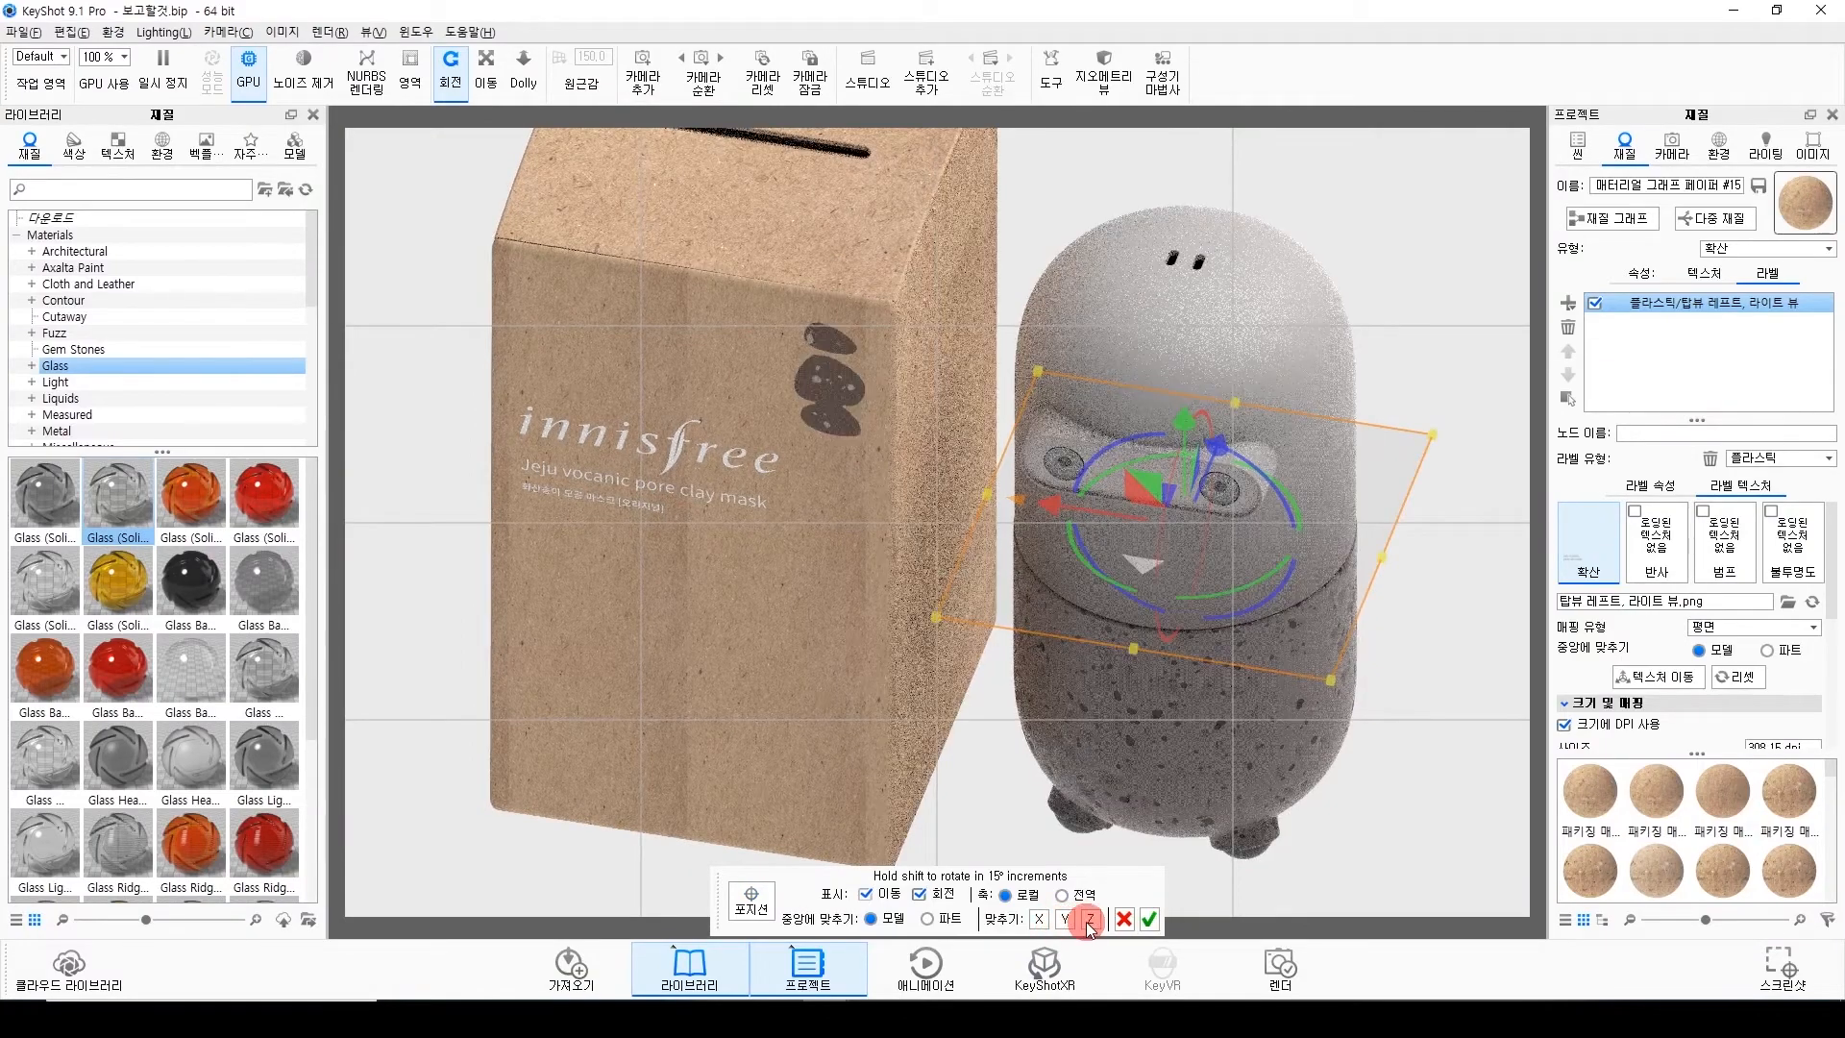
pyautogui.moveTo(965, 536); pyautogui.dragTo(588, 471)
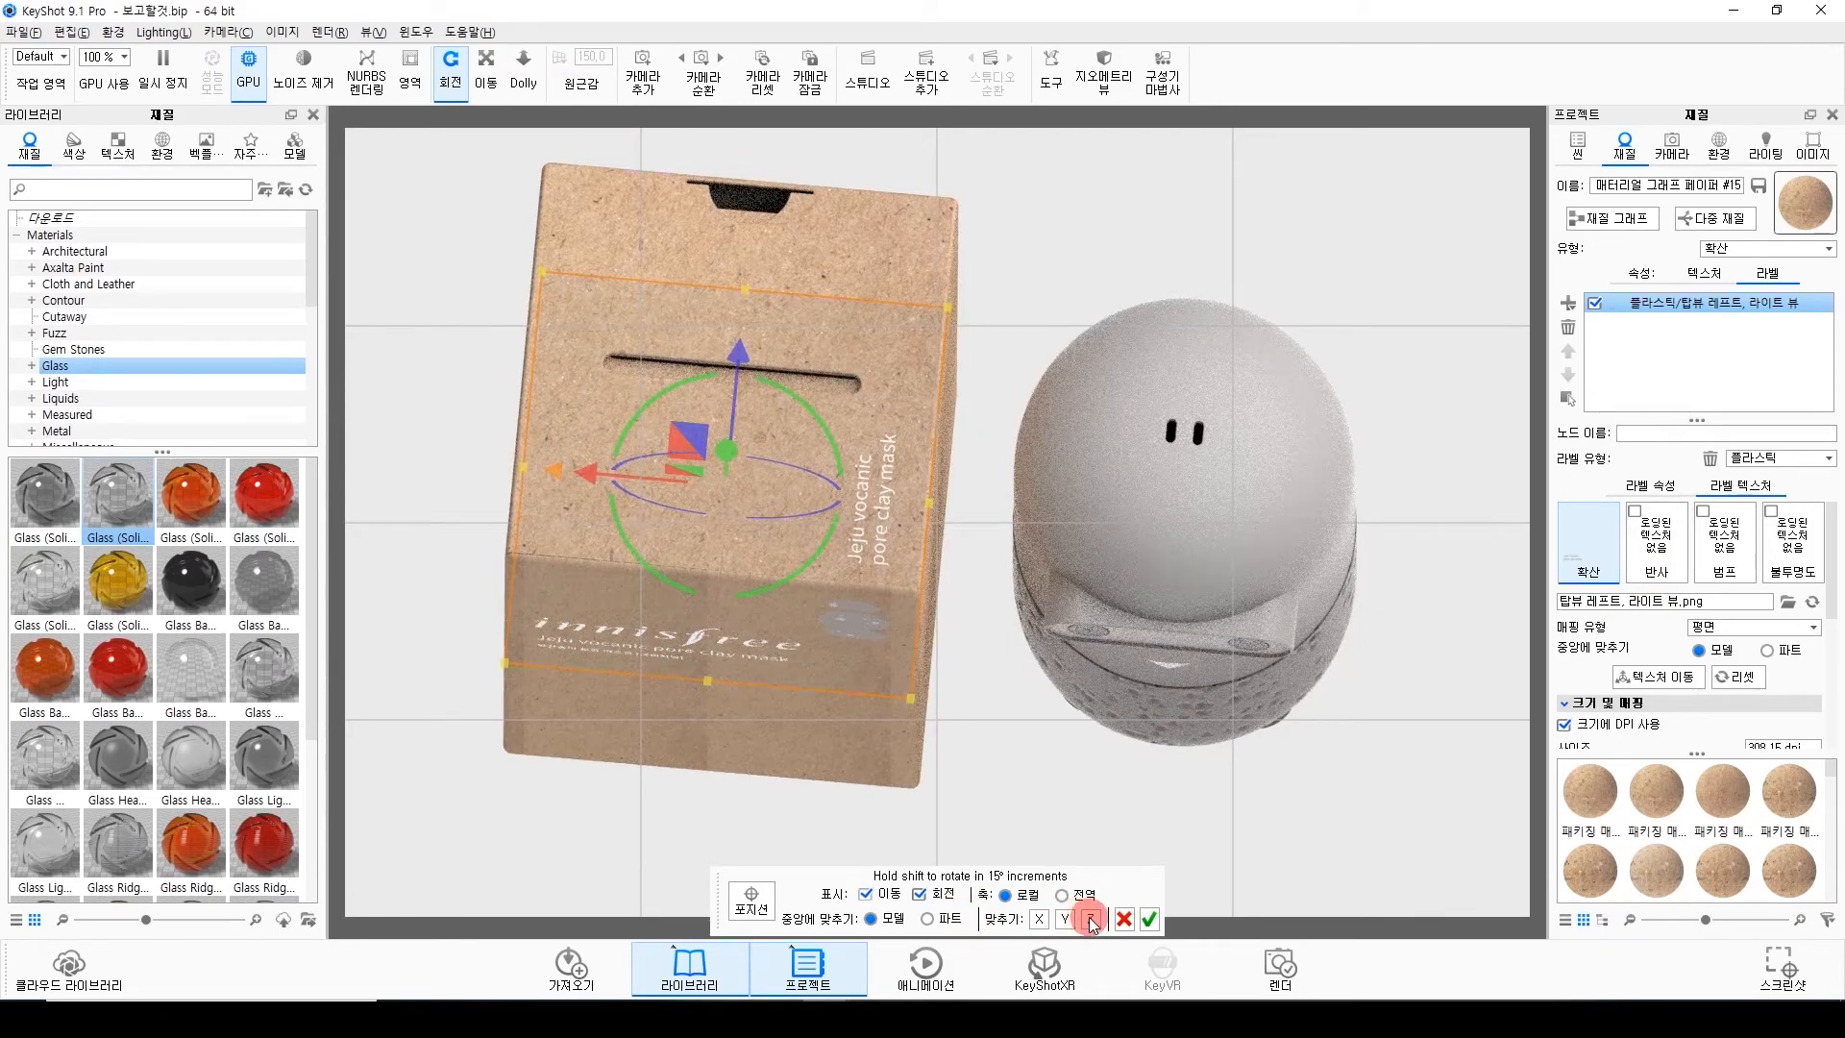
# Align the top label to the Y axis and set the camera back to the top (상) standard view.
pyautogui.click(1040, 920)
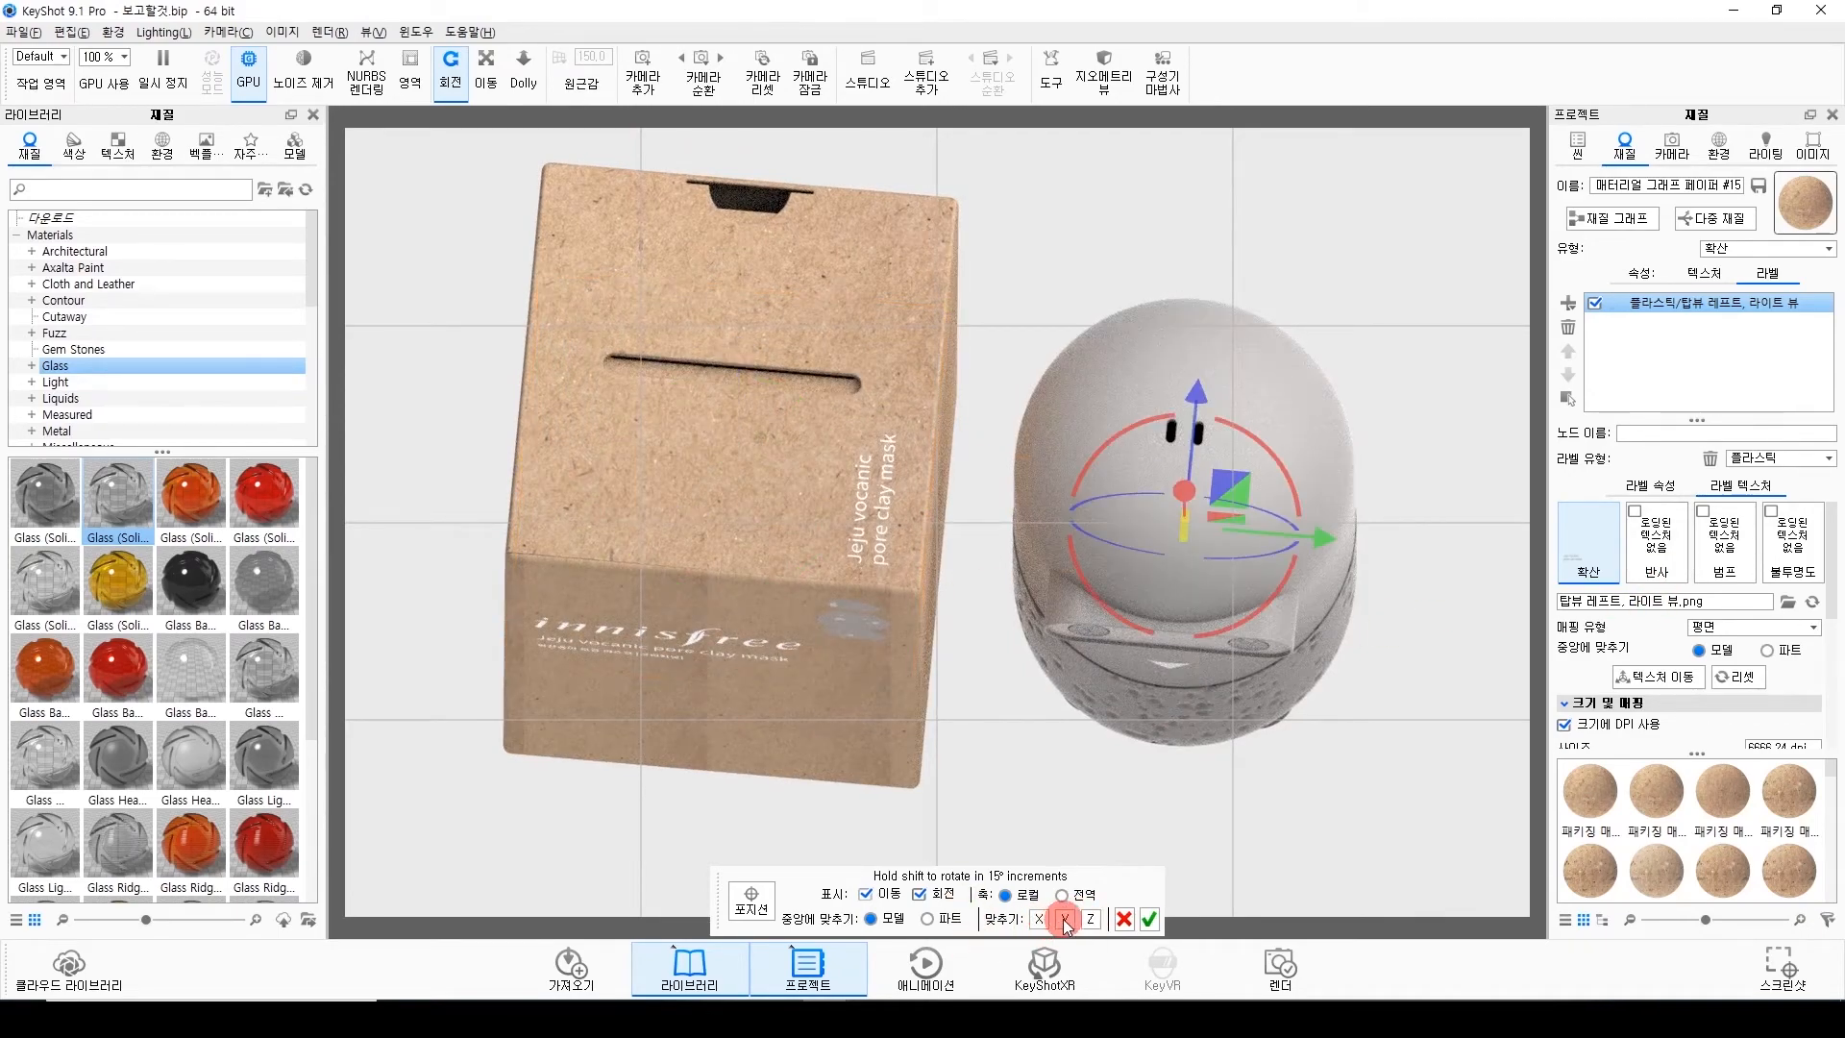
pyautogui.click(1769, 154)
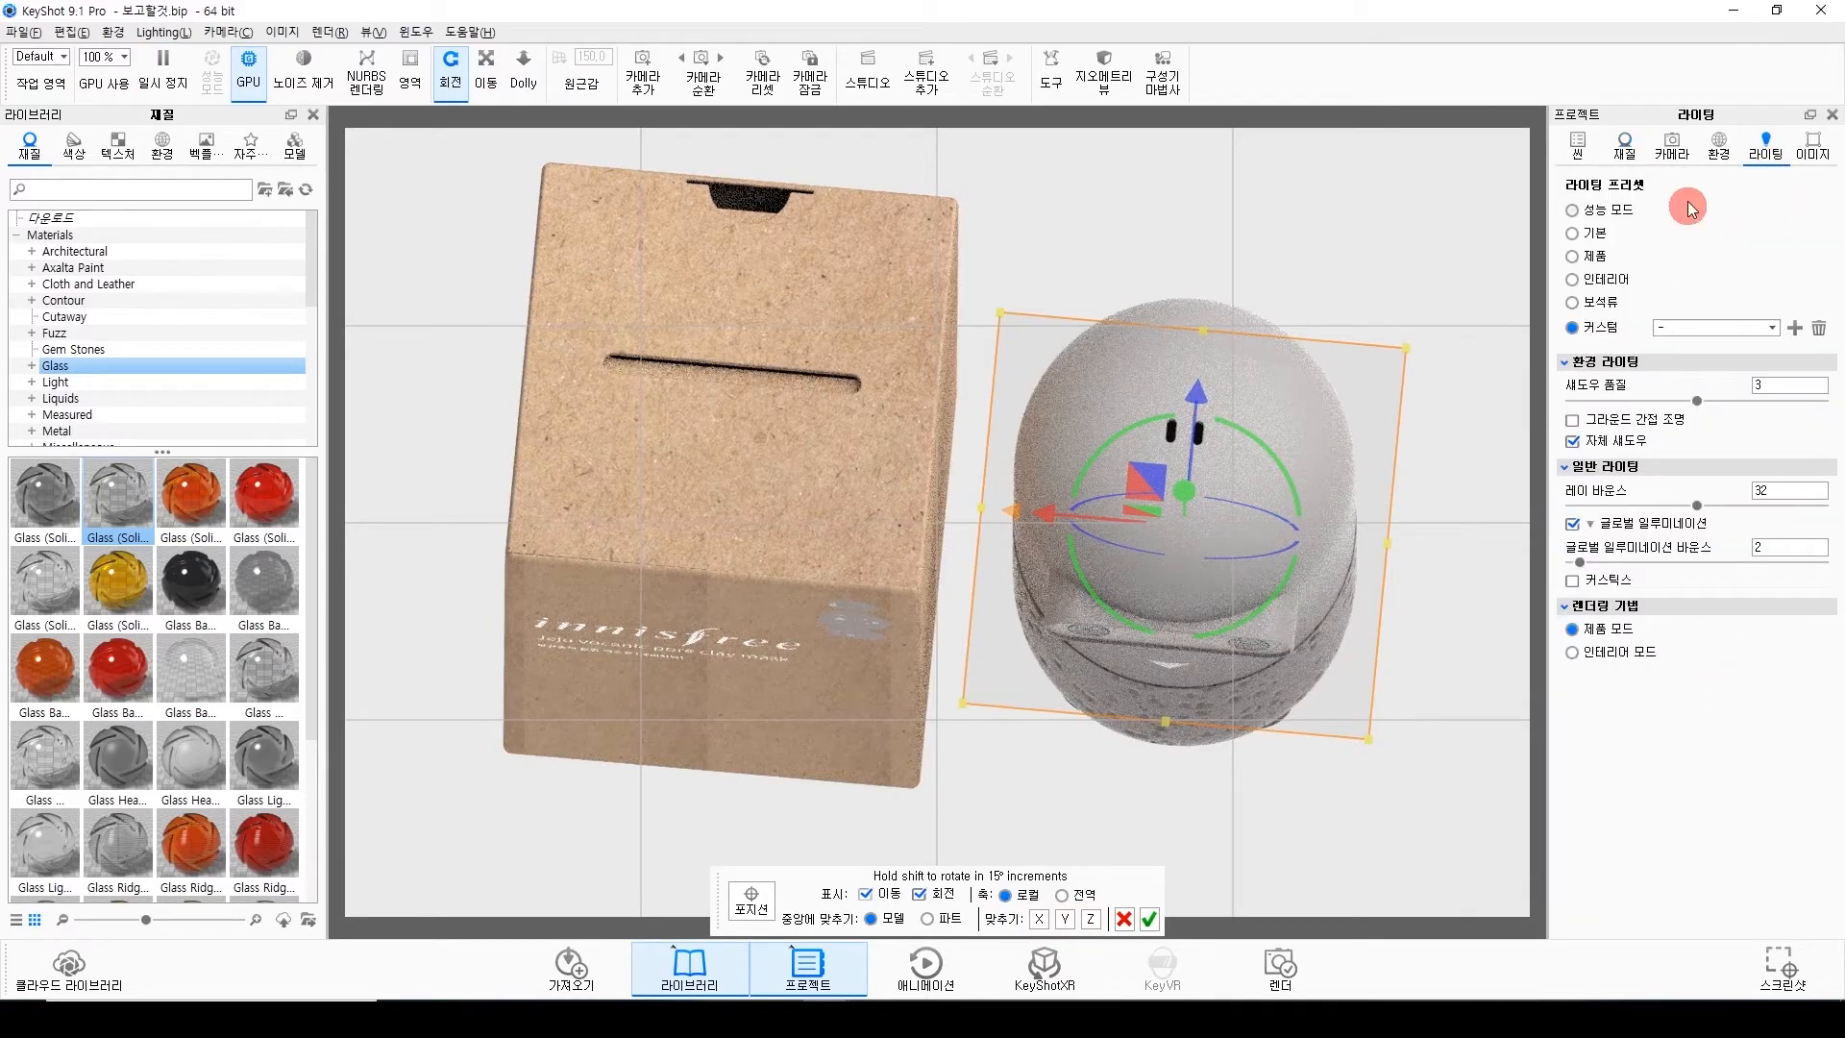
pyautogui.click(1671, 146)
pyautogui.click(1776, 595)
pyautogui.click(1771, 621)
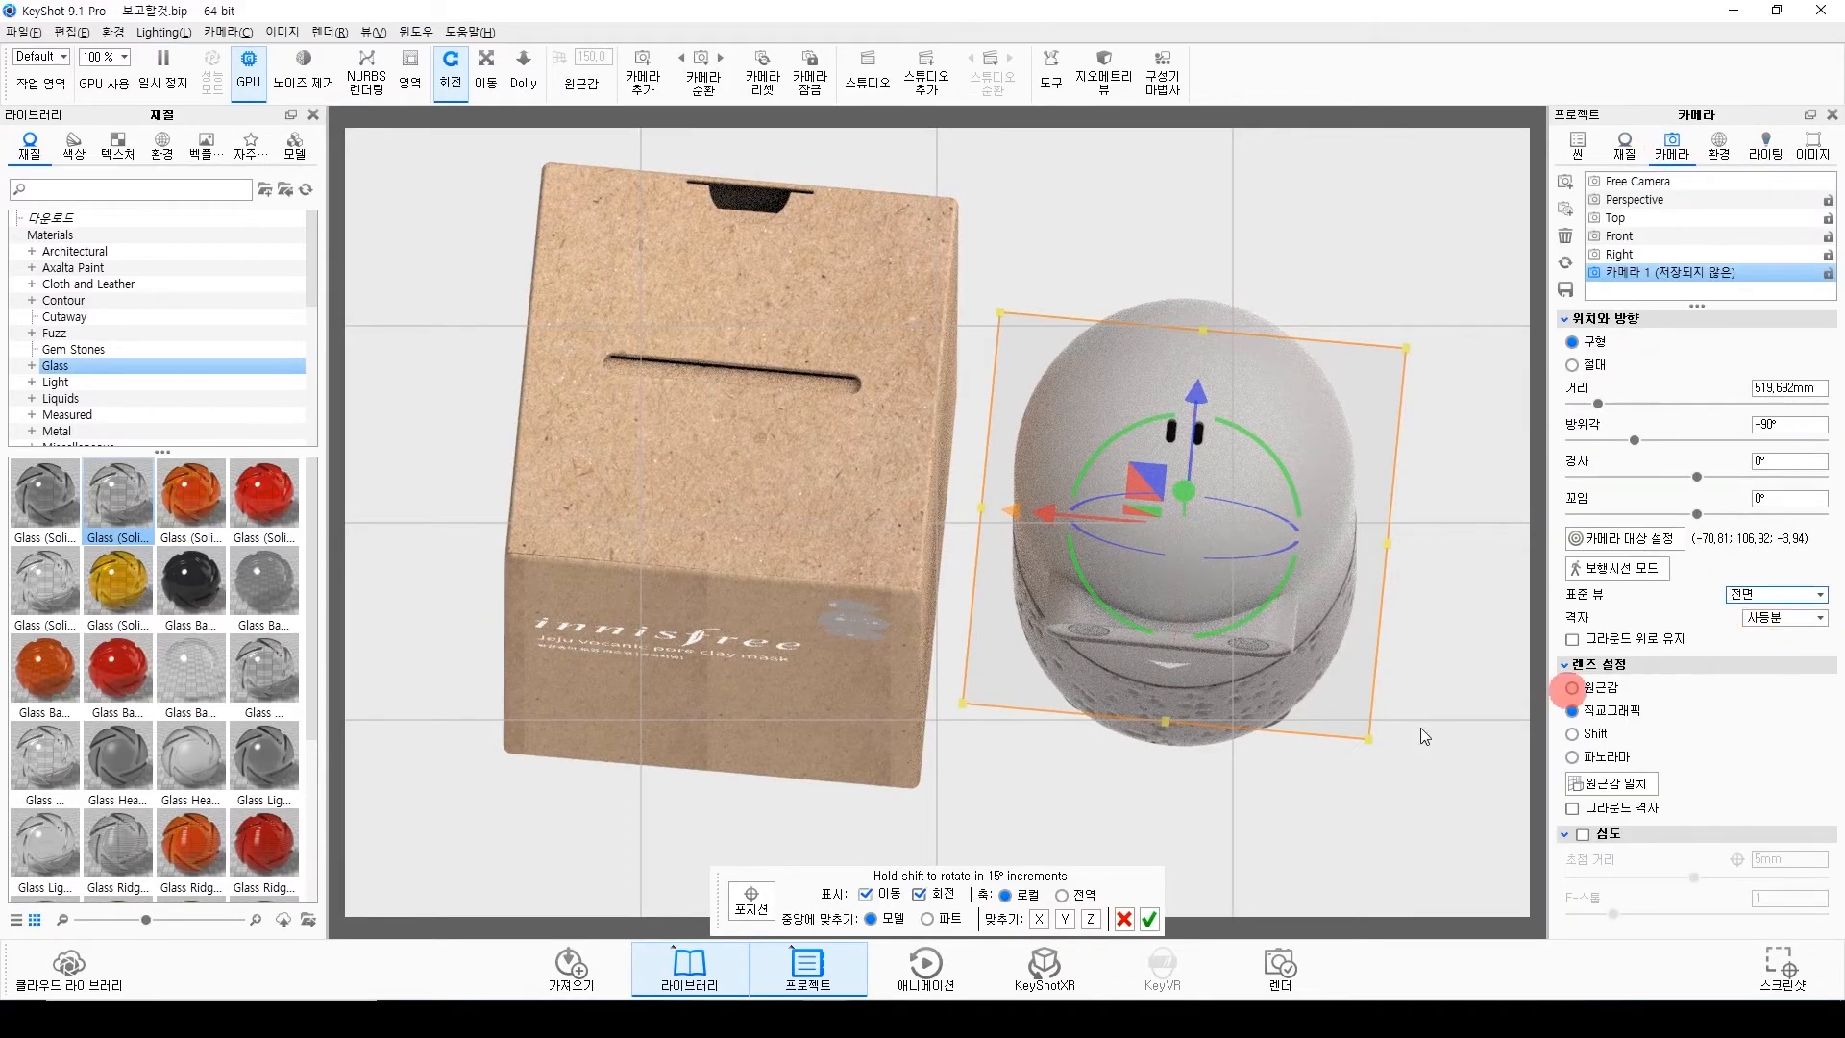
pyautogui.click(1775, 595)
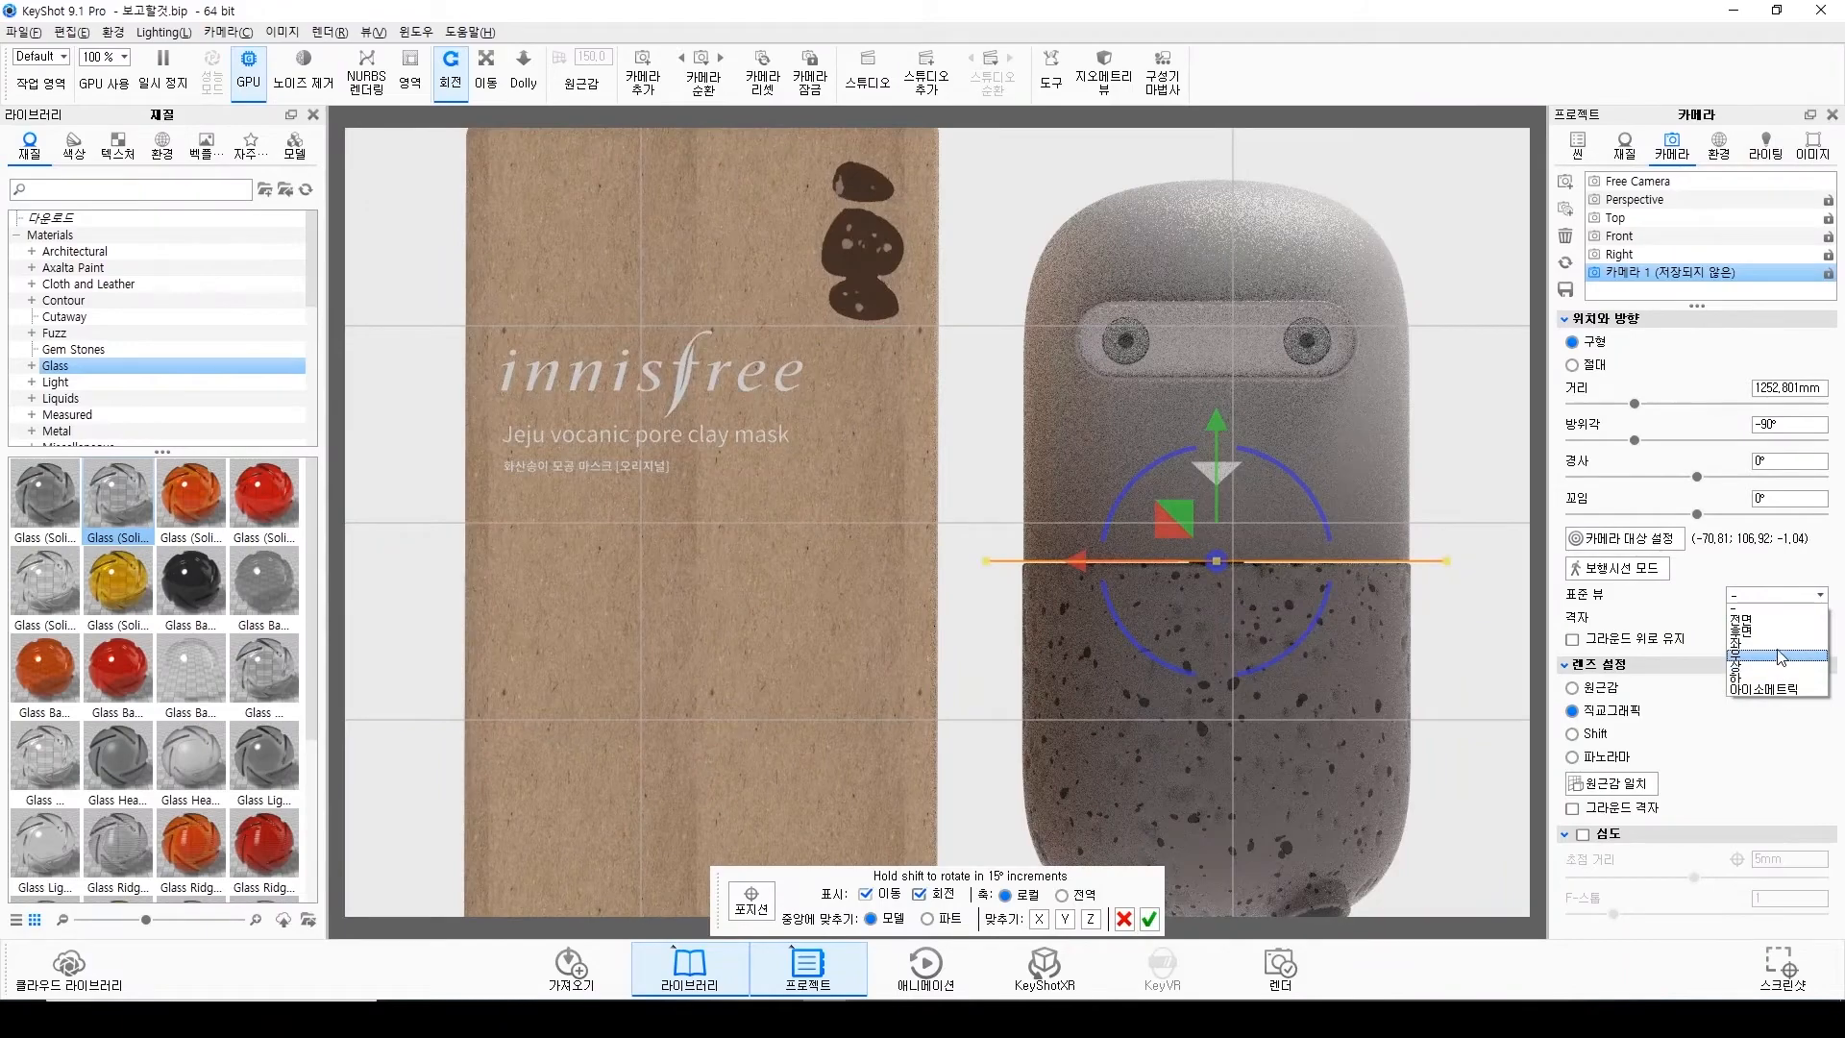
pyautogui.click(1774, 666)
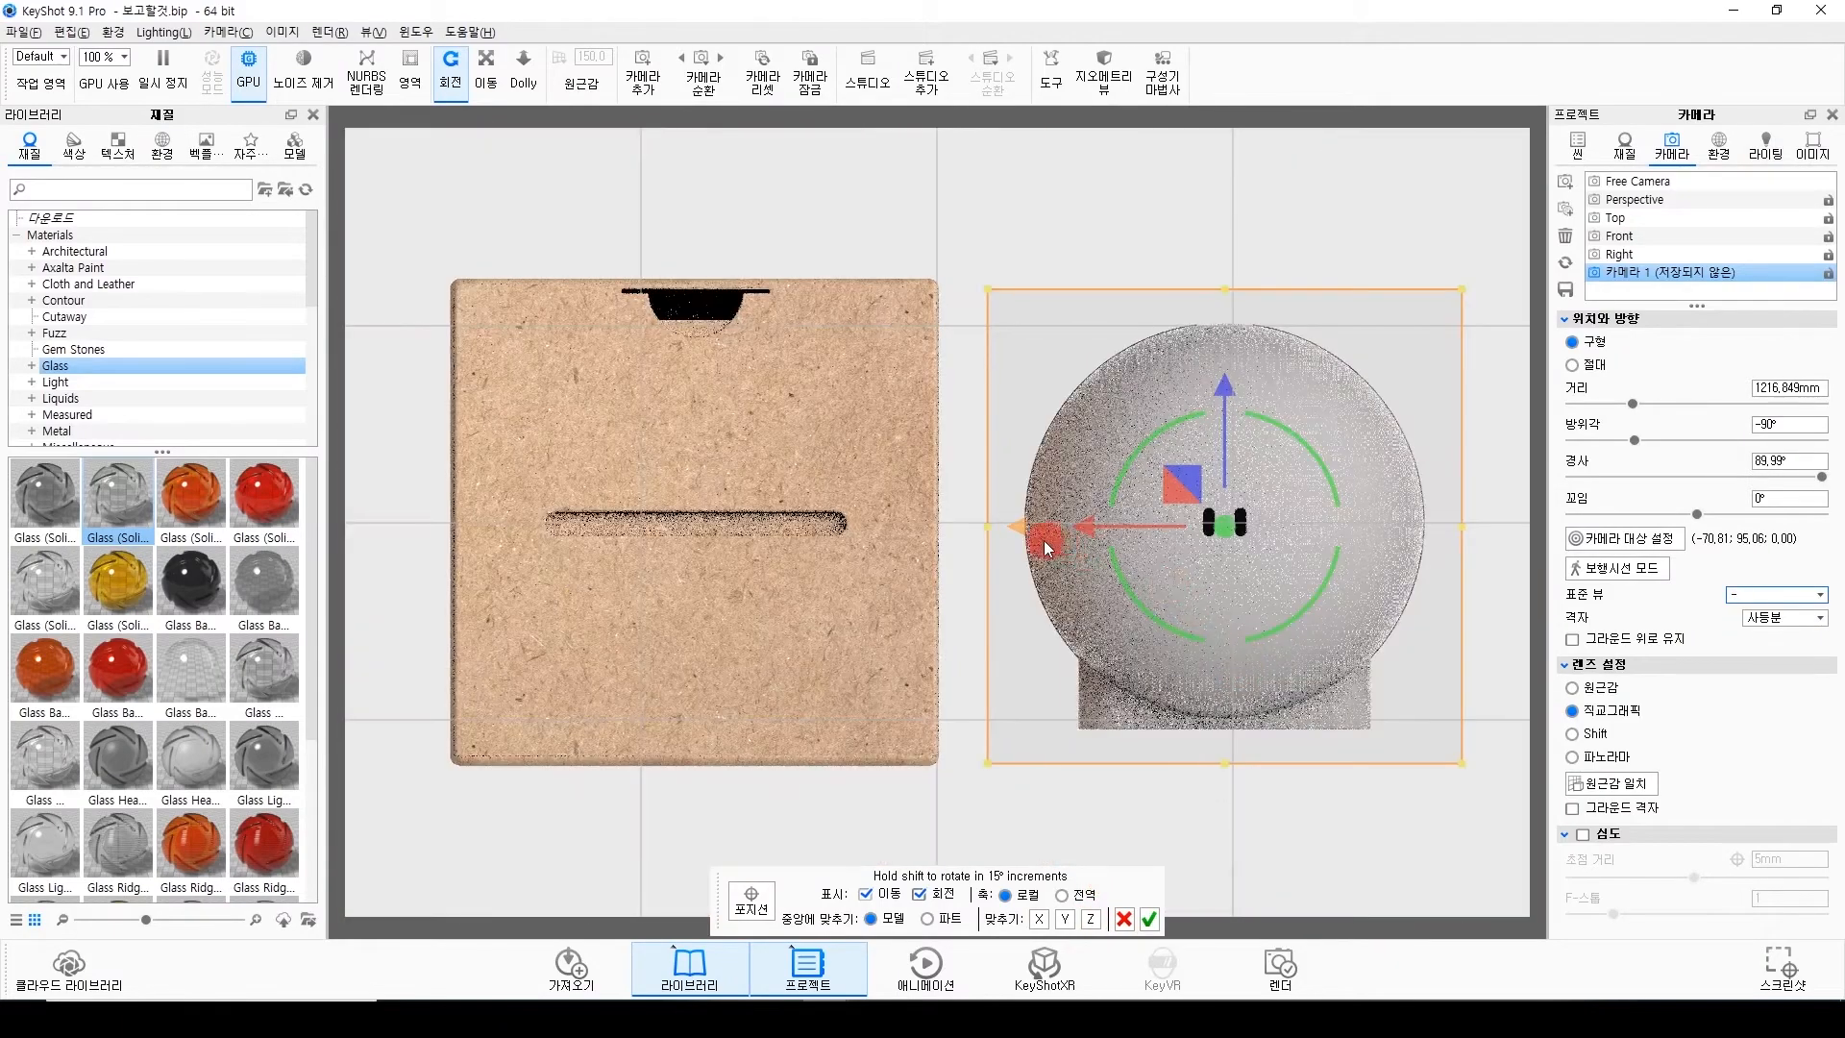
# Restore the top view and shift the label sideways from the product onto the box's top face.
pyautogui.moveTo(1043, 540); pyautogui.dragTo(1624, 646)
pyautogui.click(1778, 594)
pyautogui.click(1774, 666)
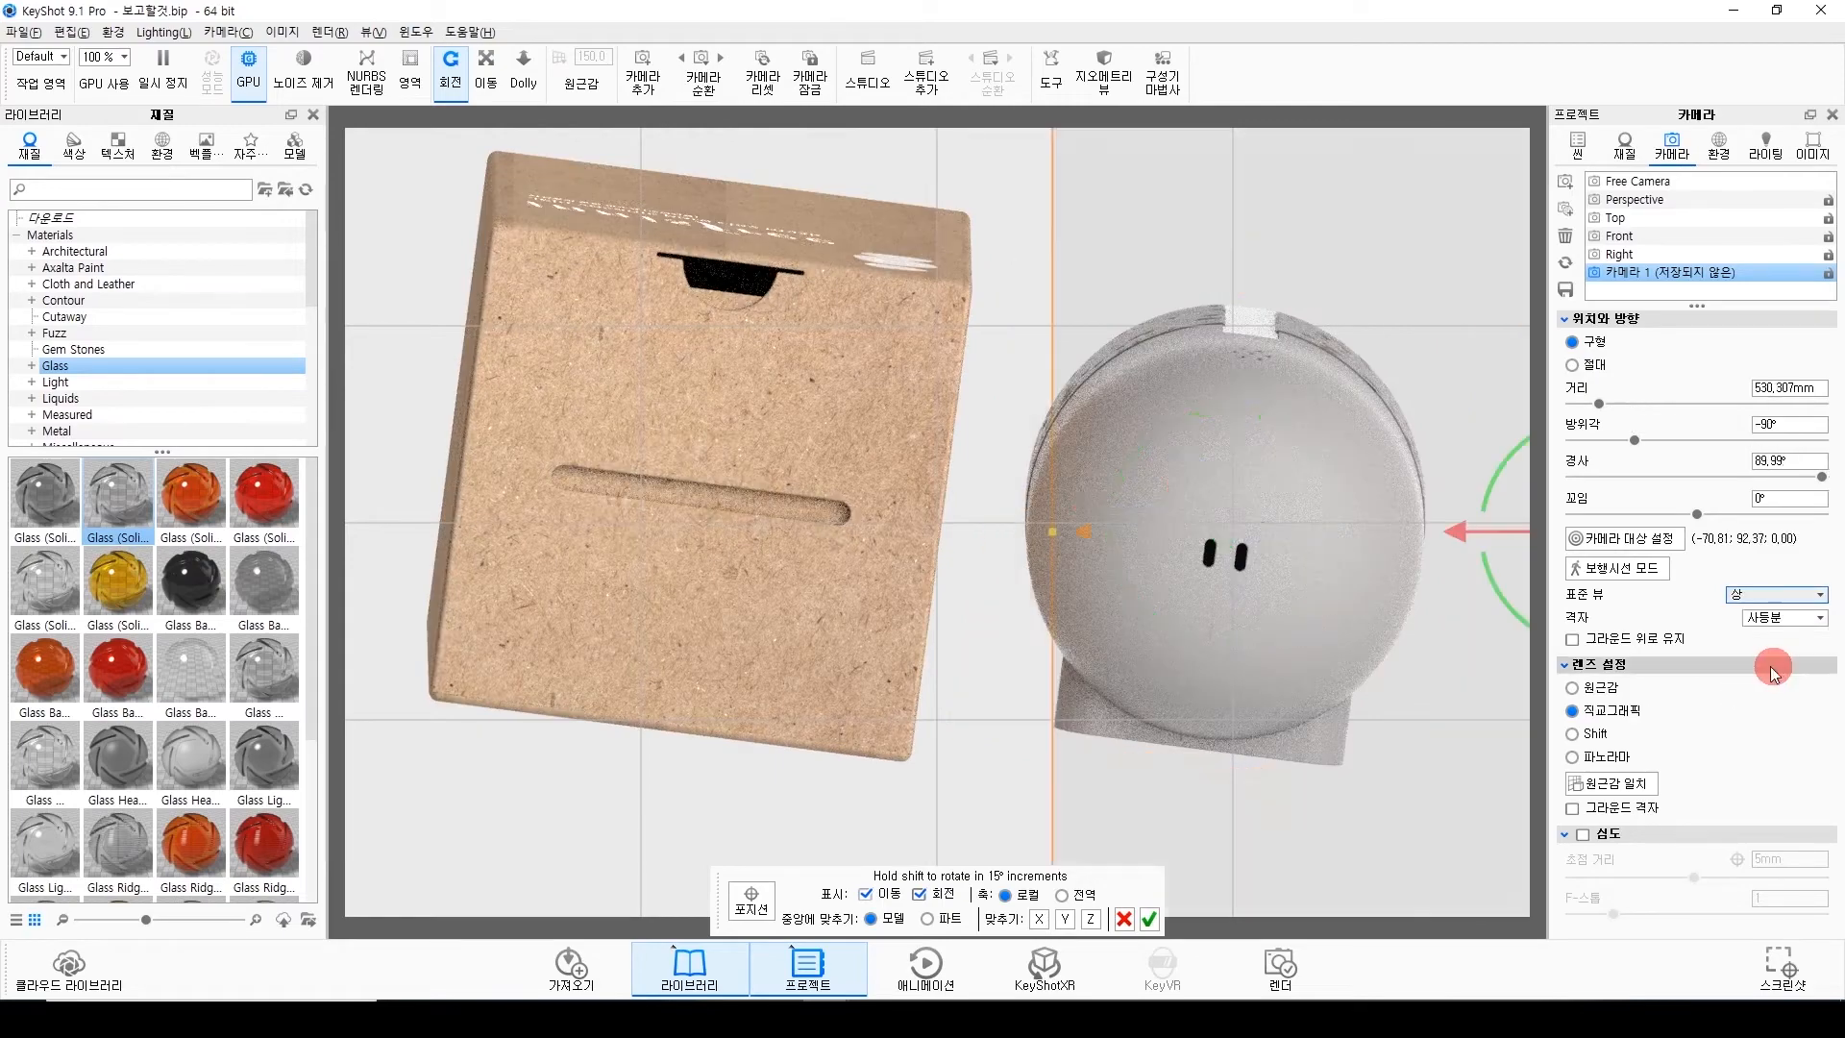
pyautogui.scroll(-5, 1105, 615)
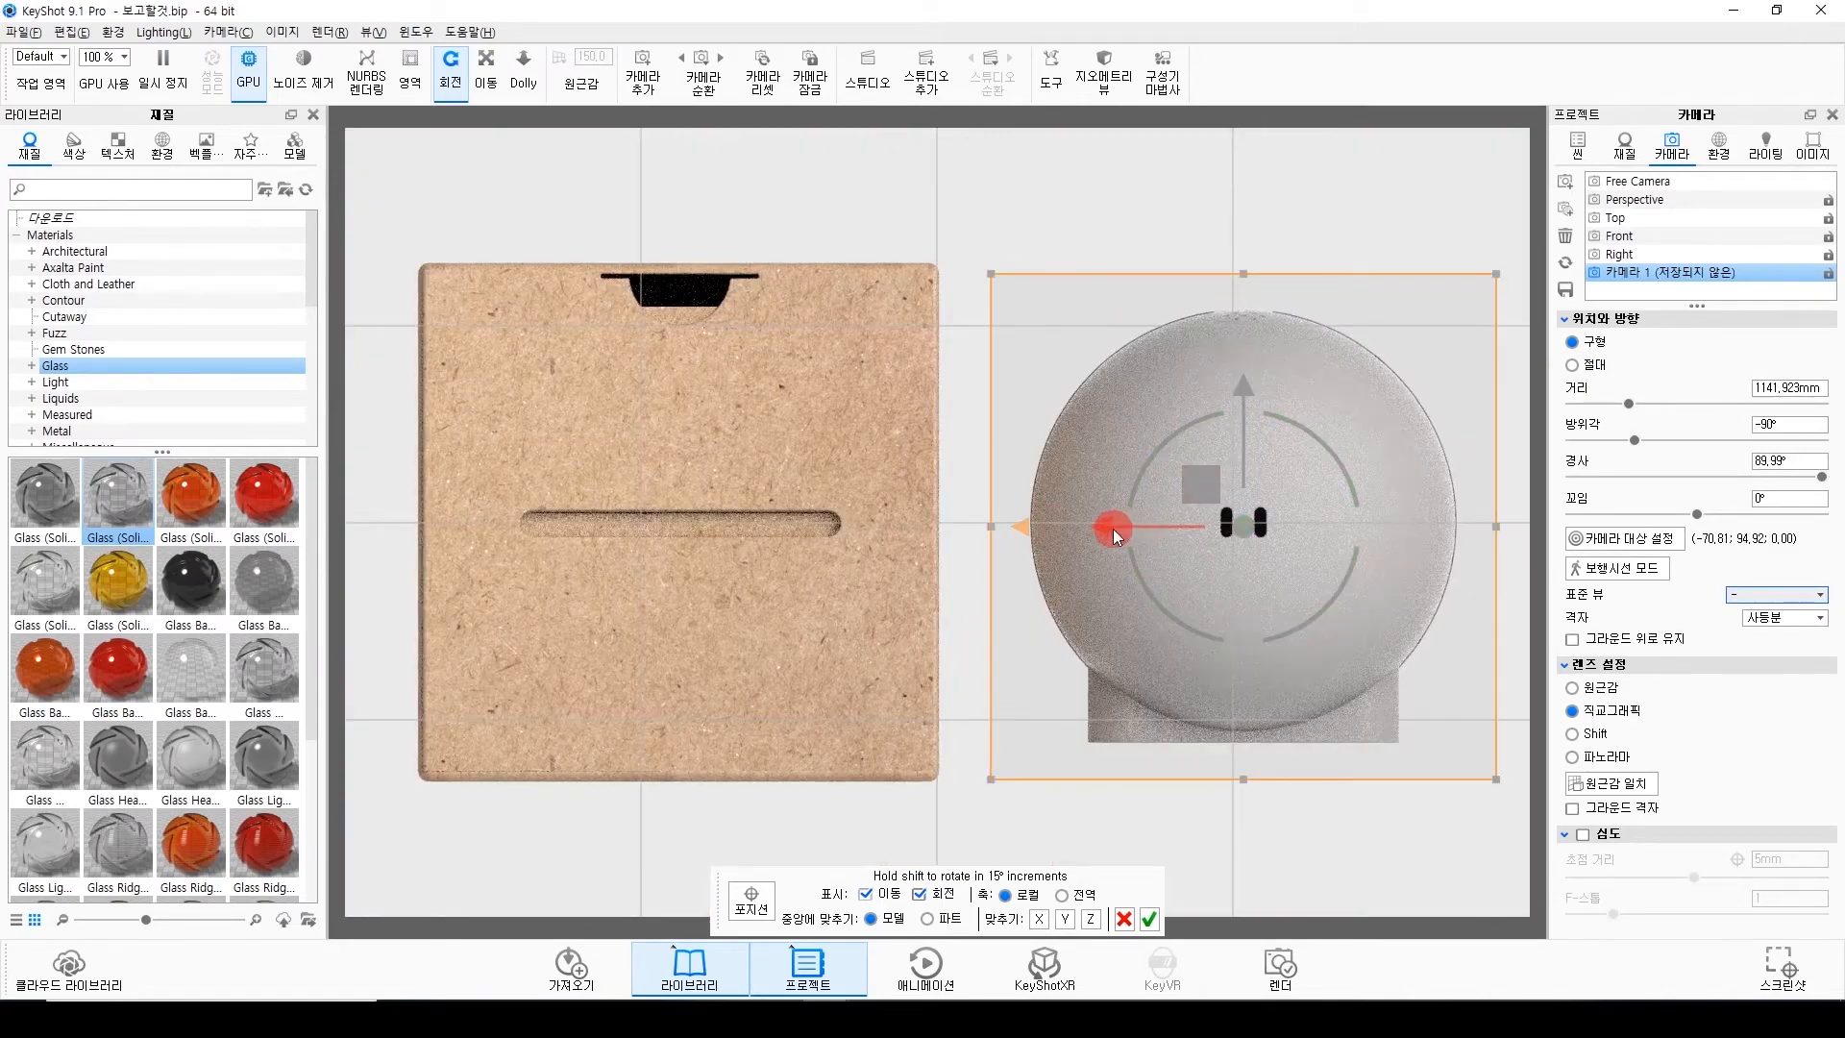
pyautogui.moveTo(1089, 529); pyautogui.dragTo(540, 535)
# Set the top label's texture angle to 90° and accept its placement.
pyautogui.click(1645, 538)
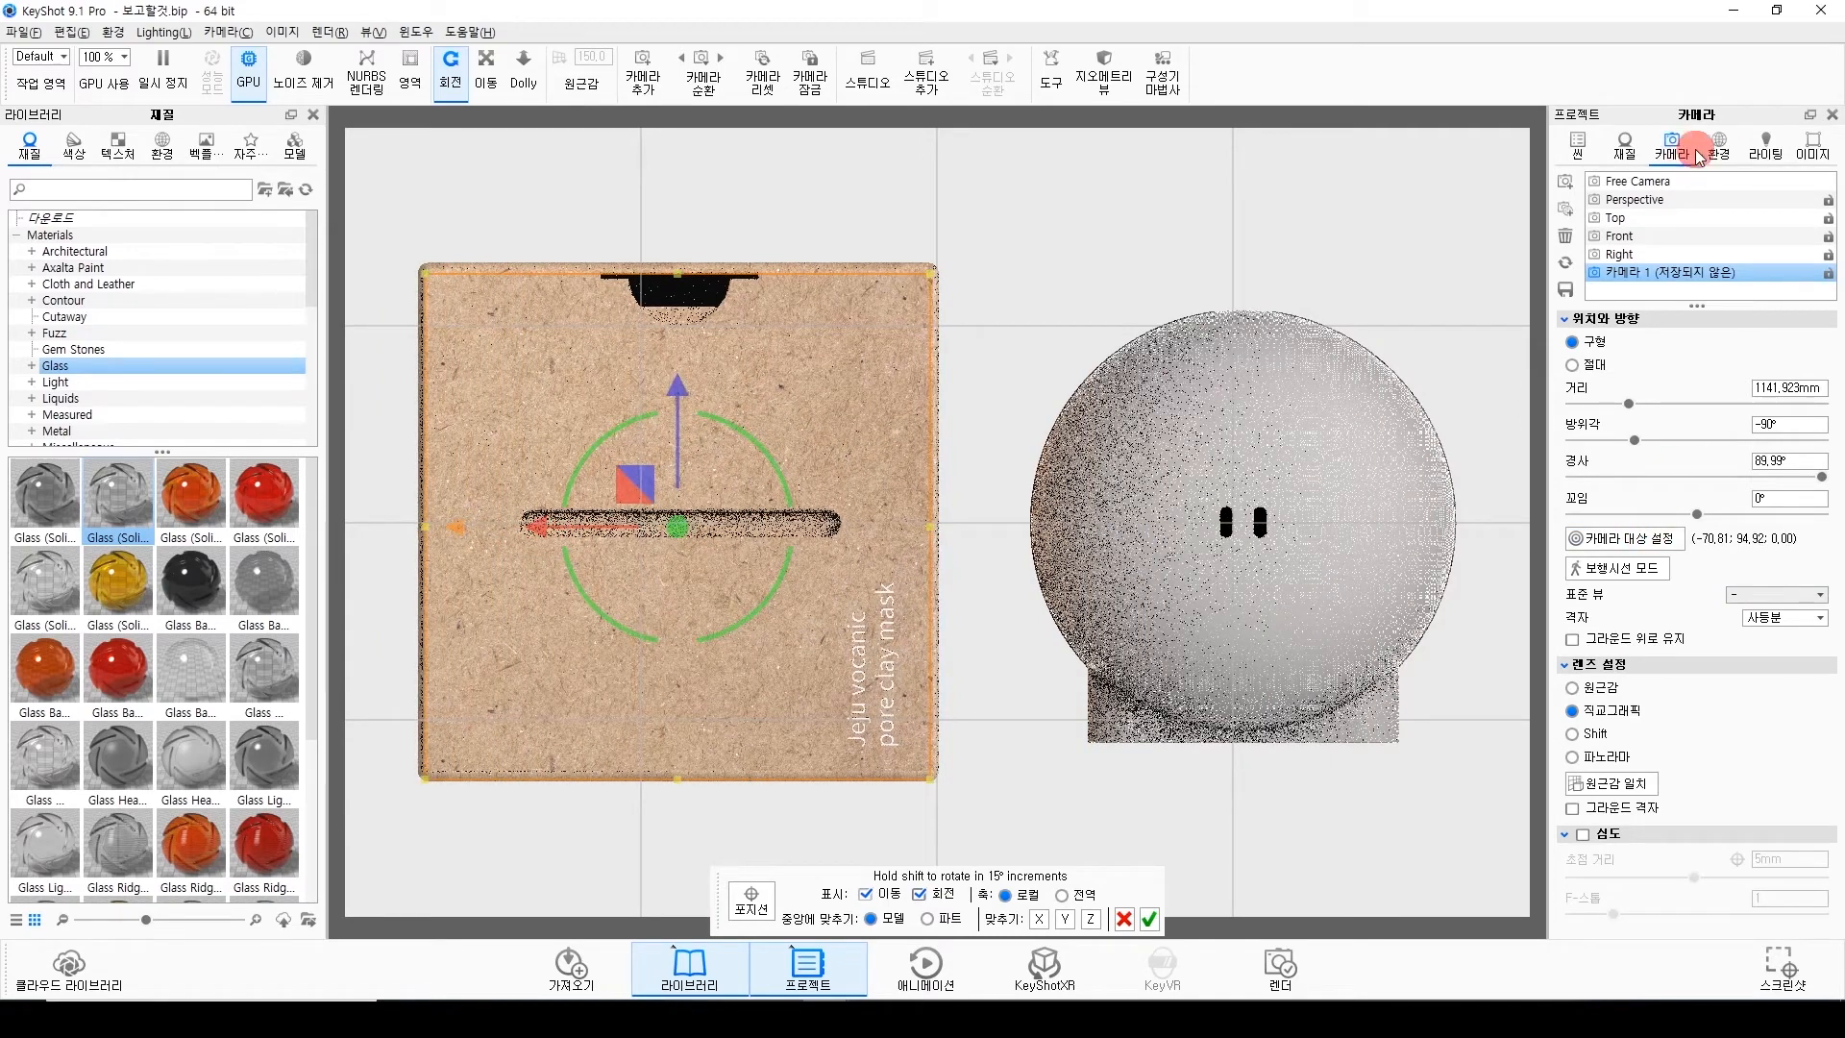
pyautogui.click(1625, 153)
pyautogui.click(1673, 146)
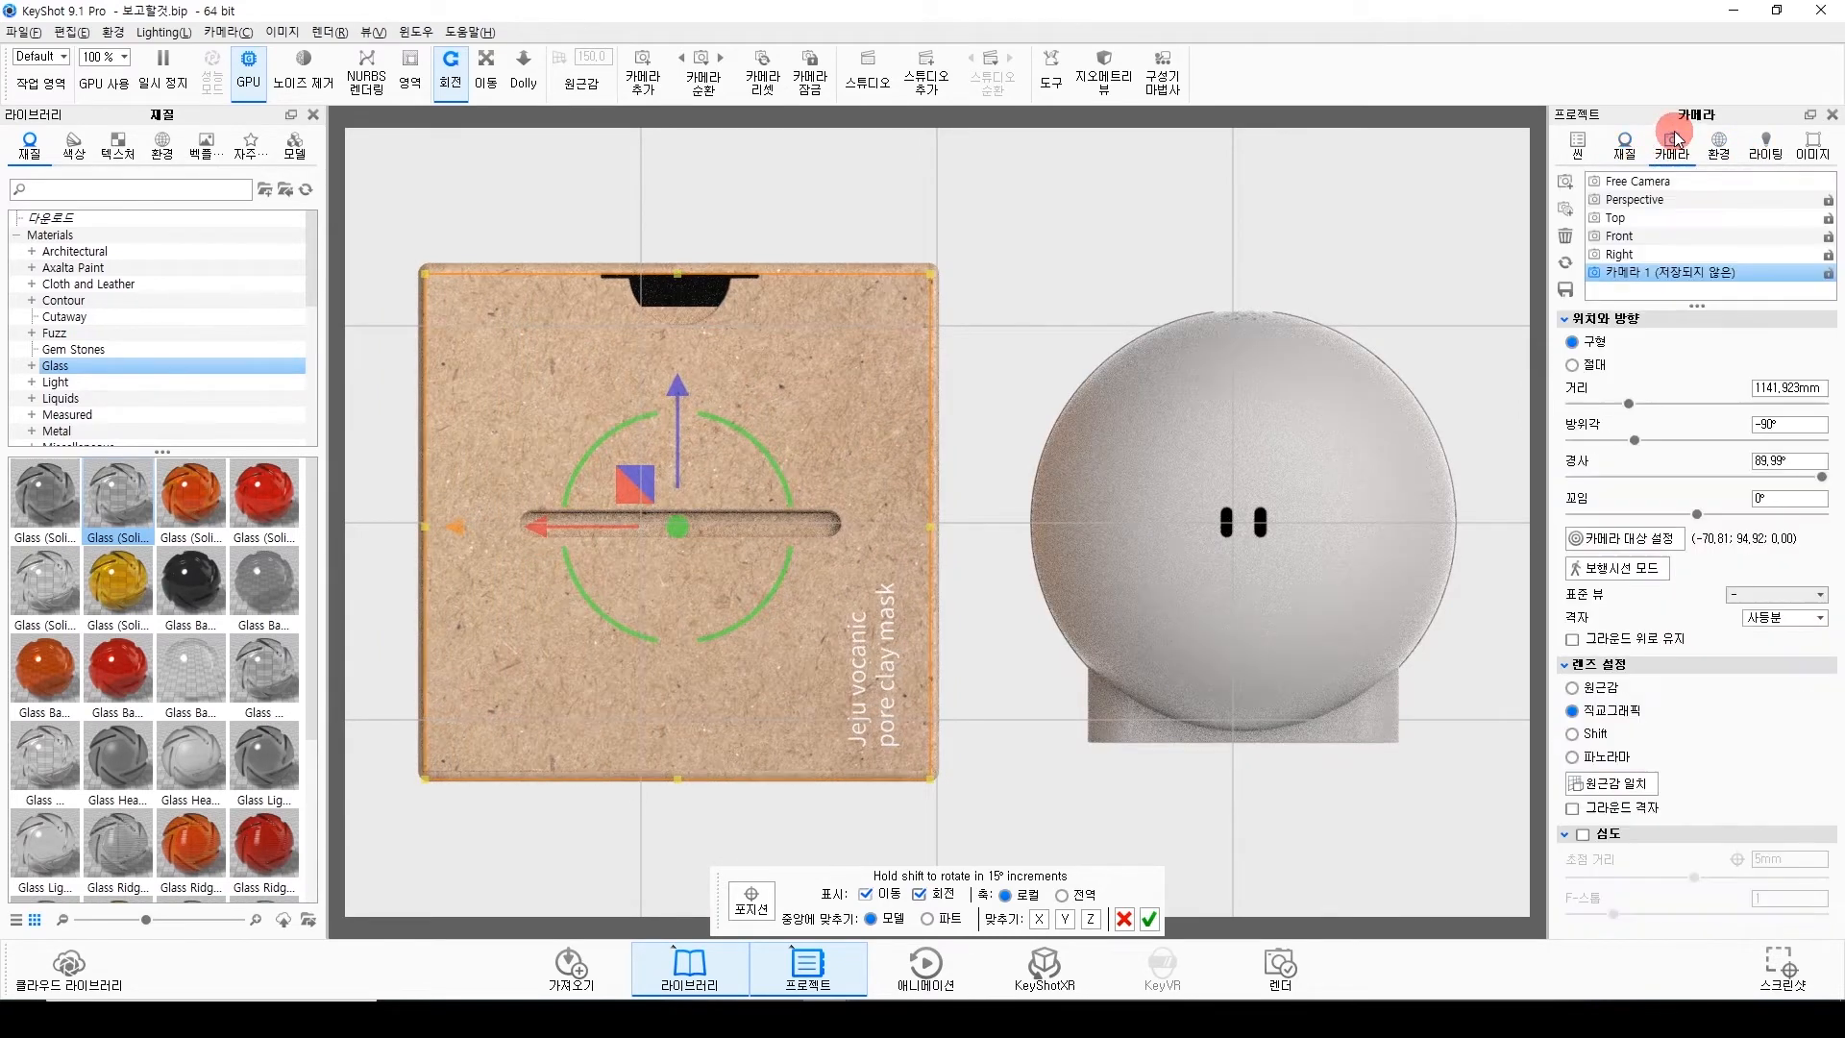
pyautogui.click(1626, 146)
pyautogui.scroll(-5, 1762, 625)
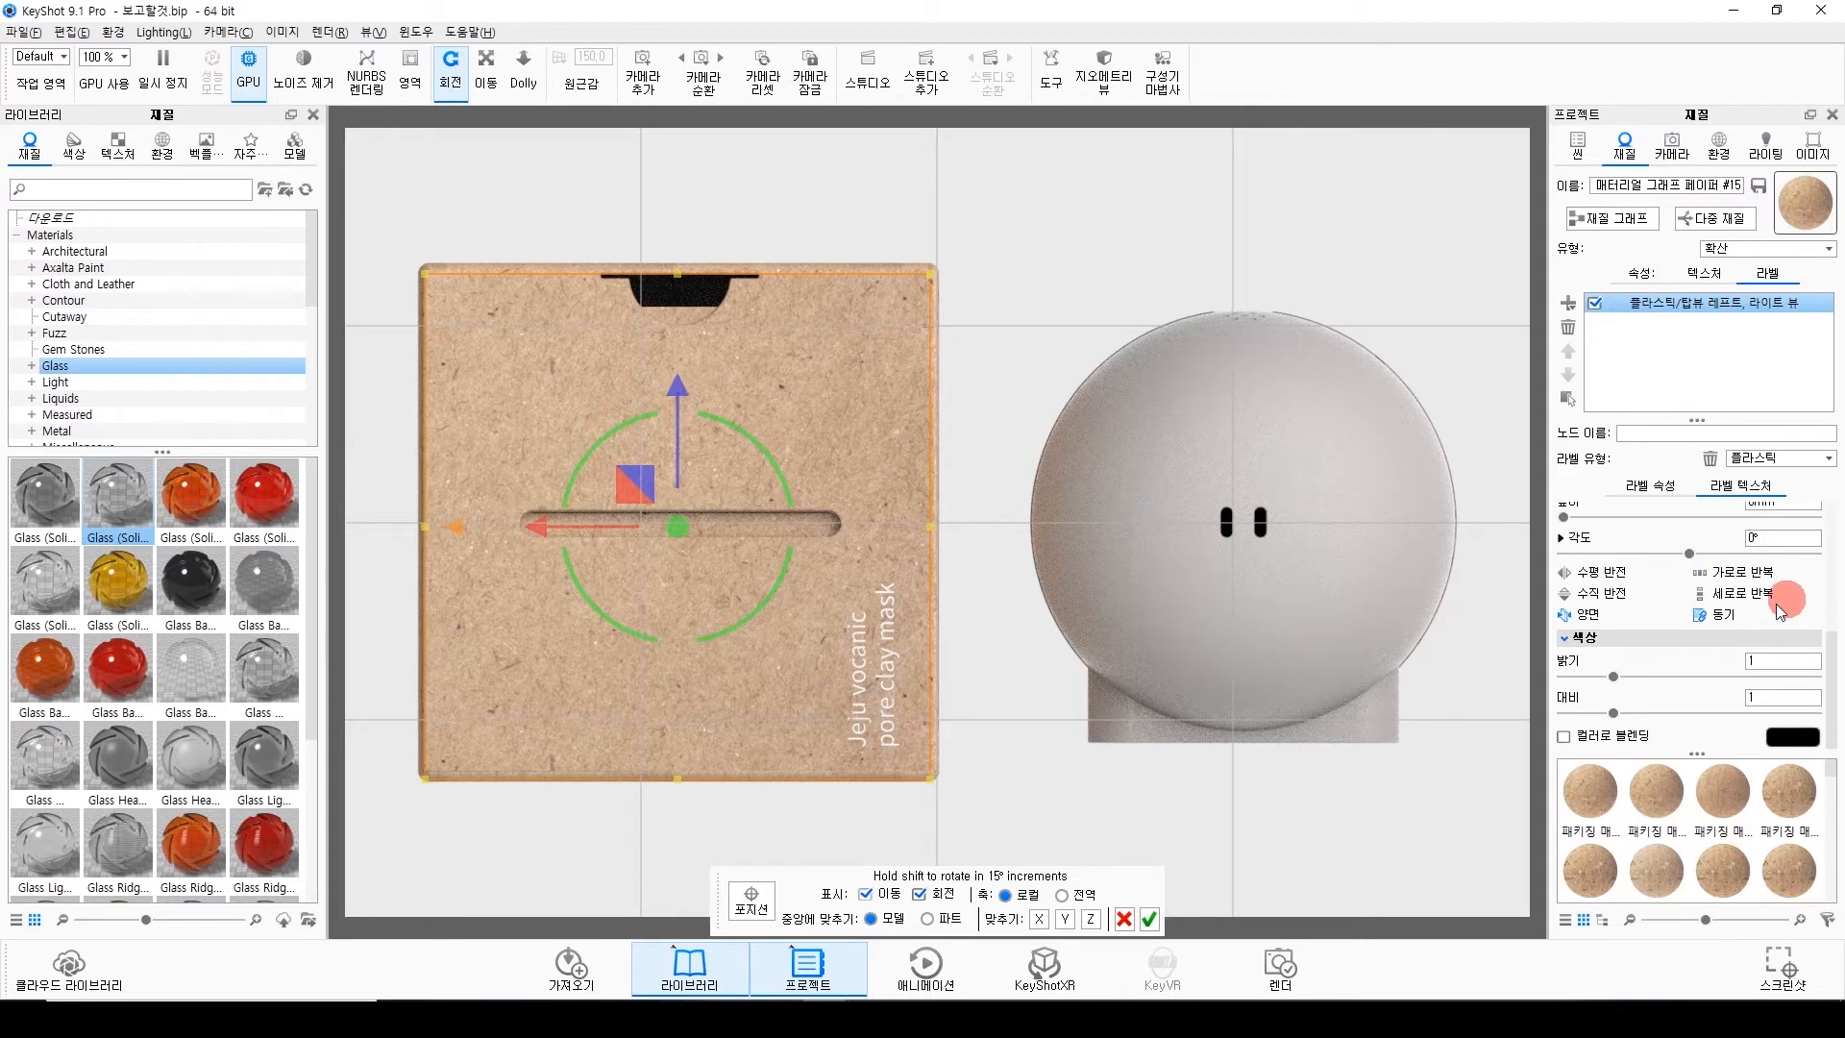
pyautogui.write('90')
pyautogui.press('Return')
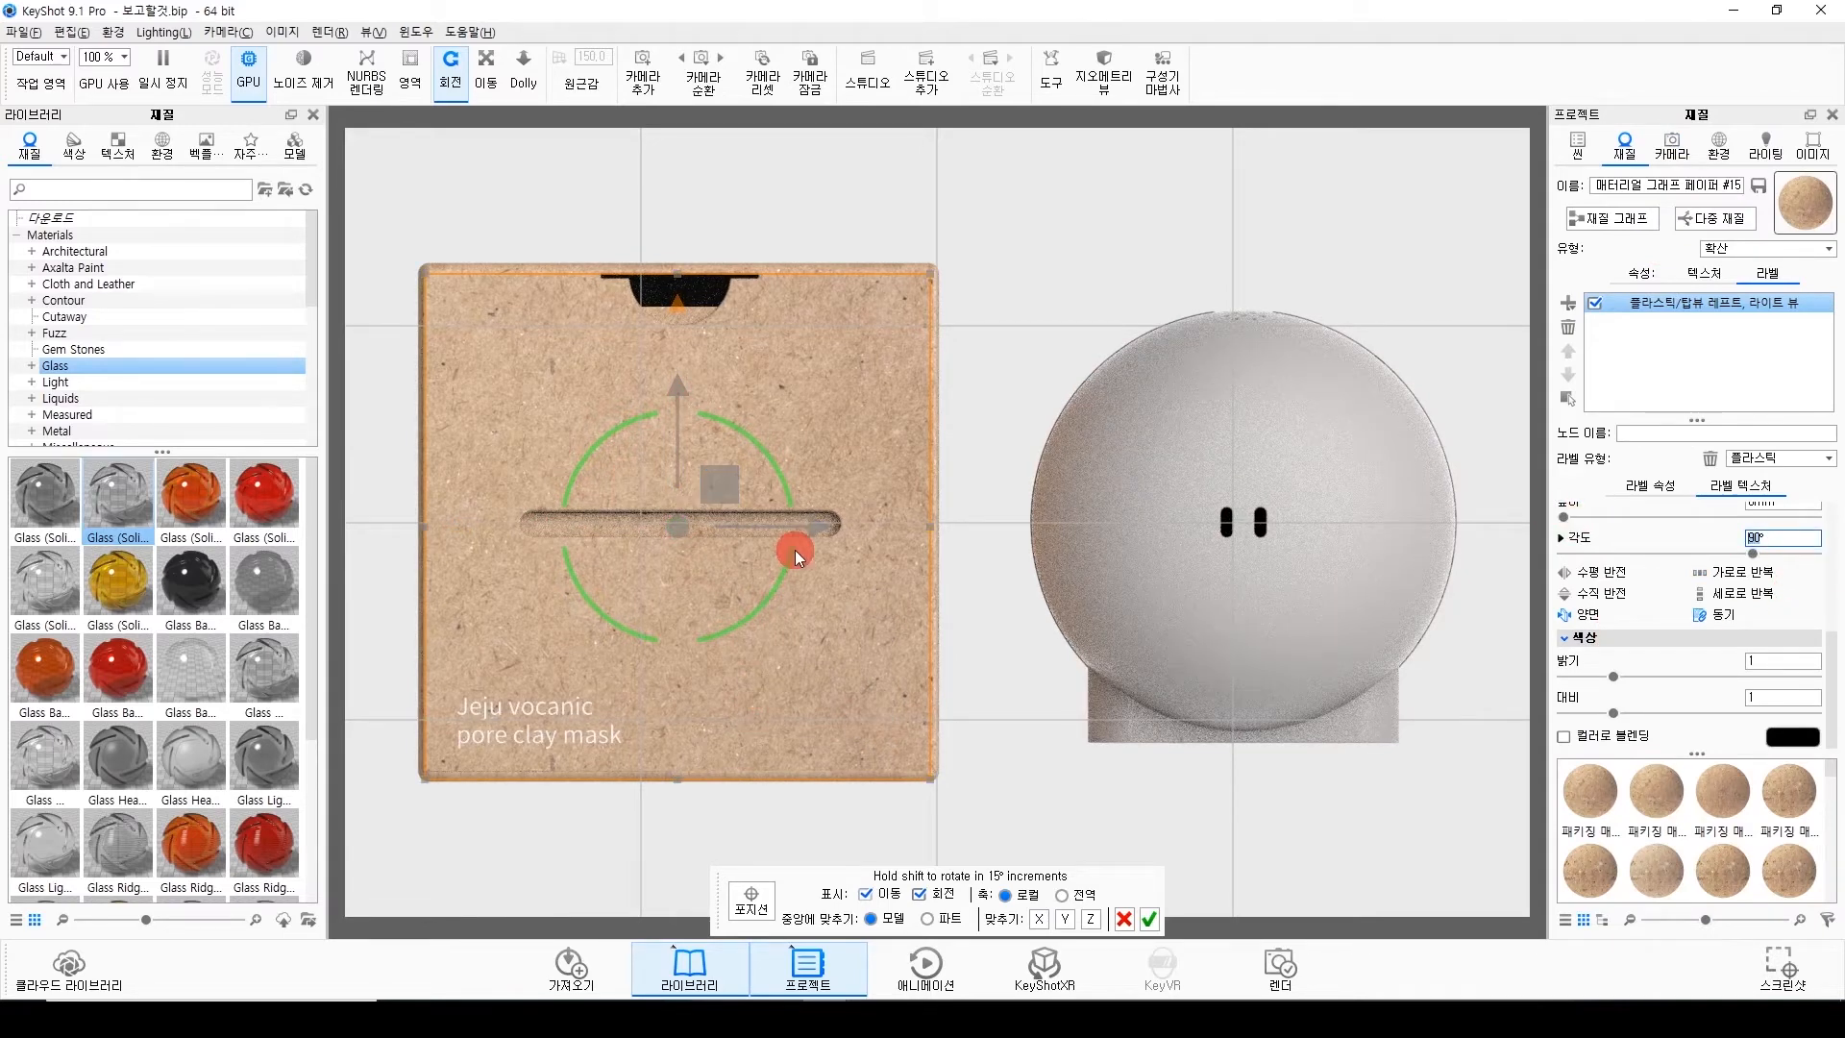
pyautogui.click(1151, 921)
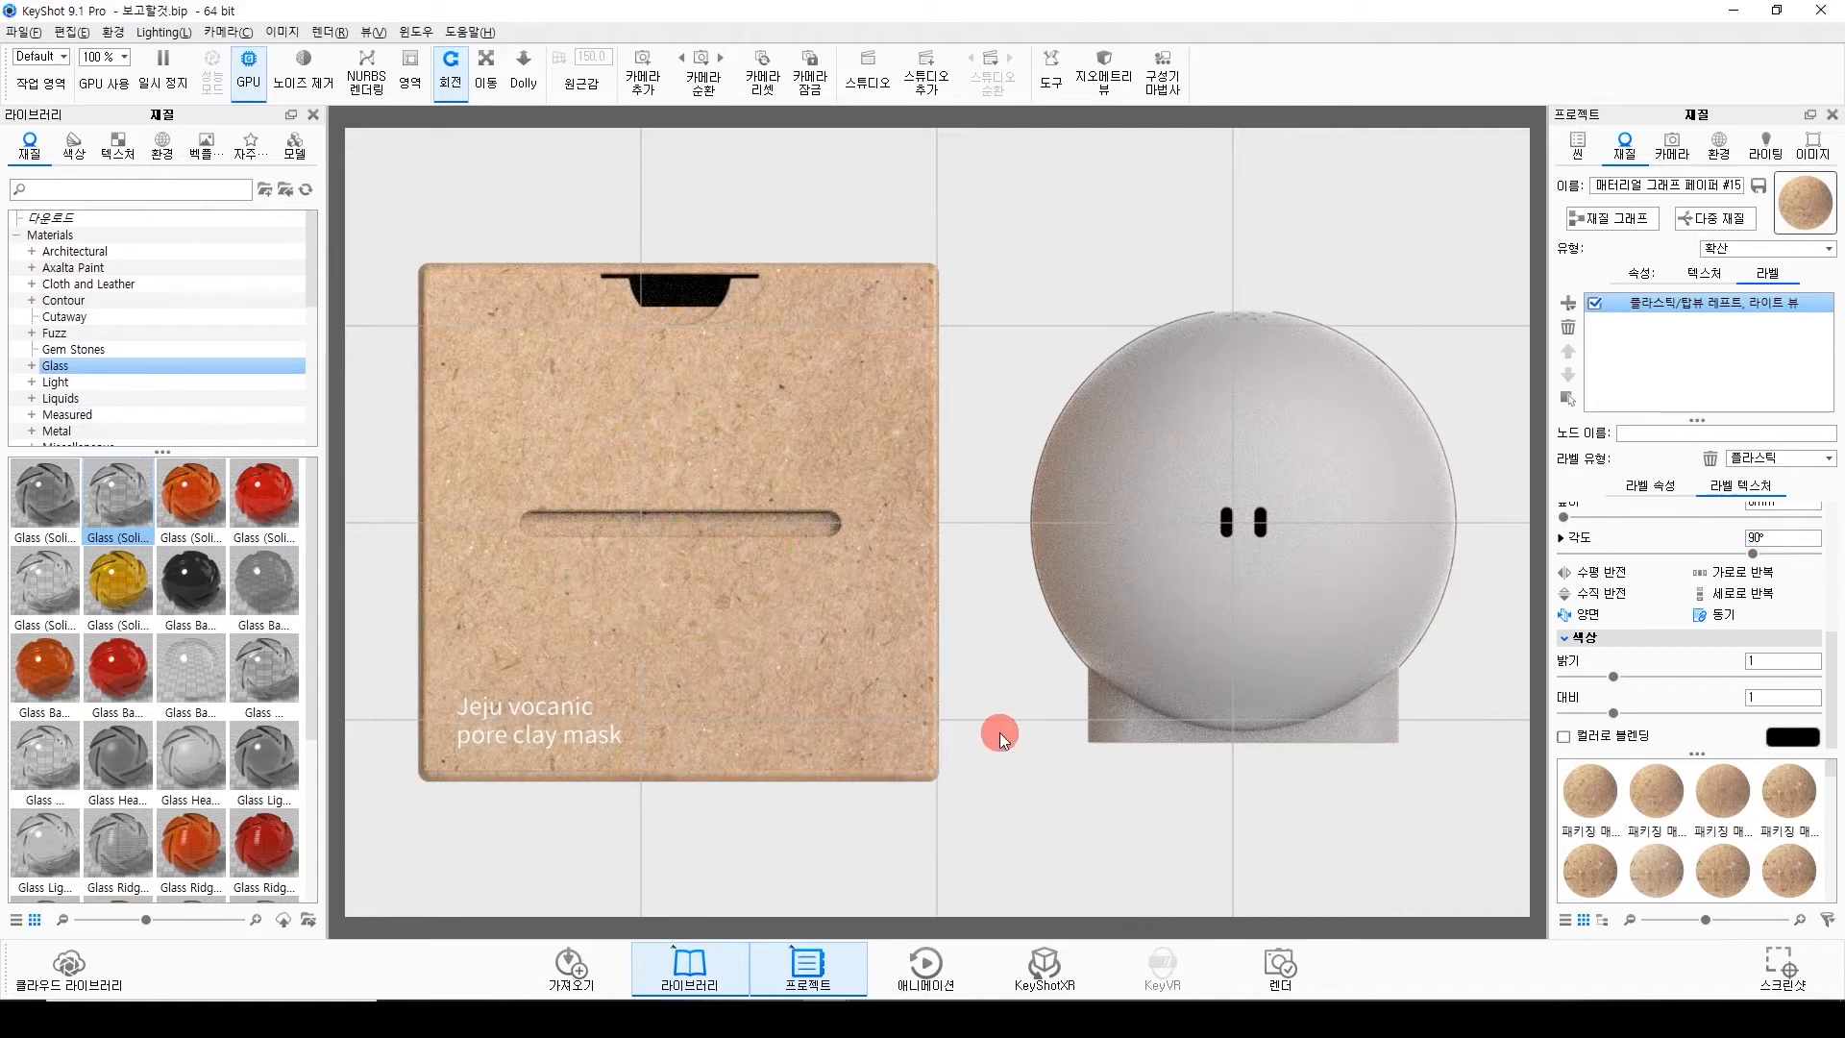
# Set the camera to the standard side view with a 180° azimuth, showing the box side behind the product.
pyautogui.scroll(-5, 996, 732)
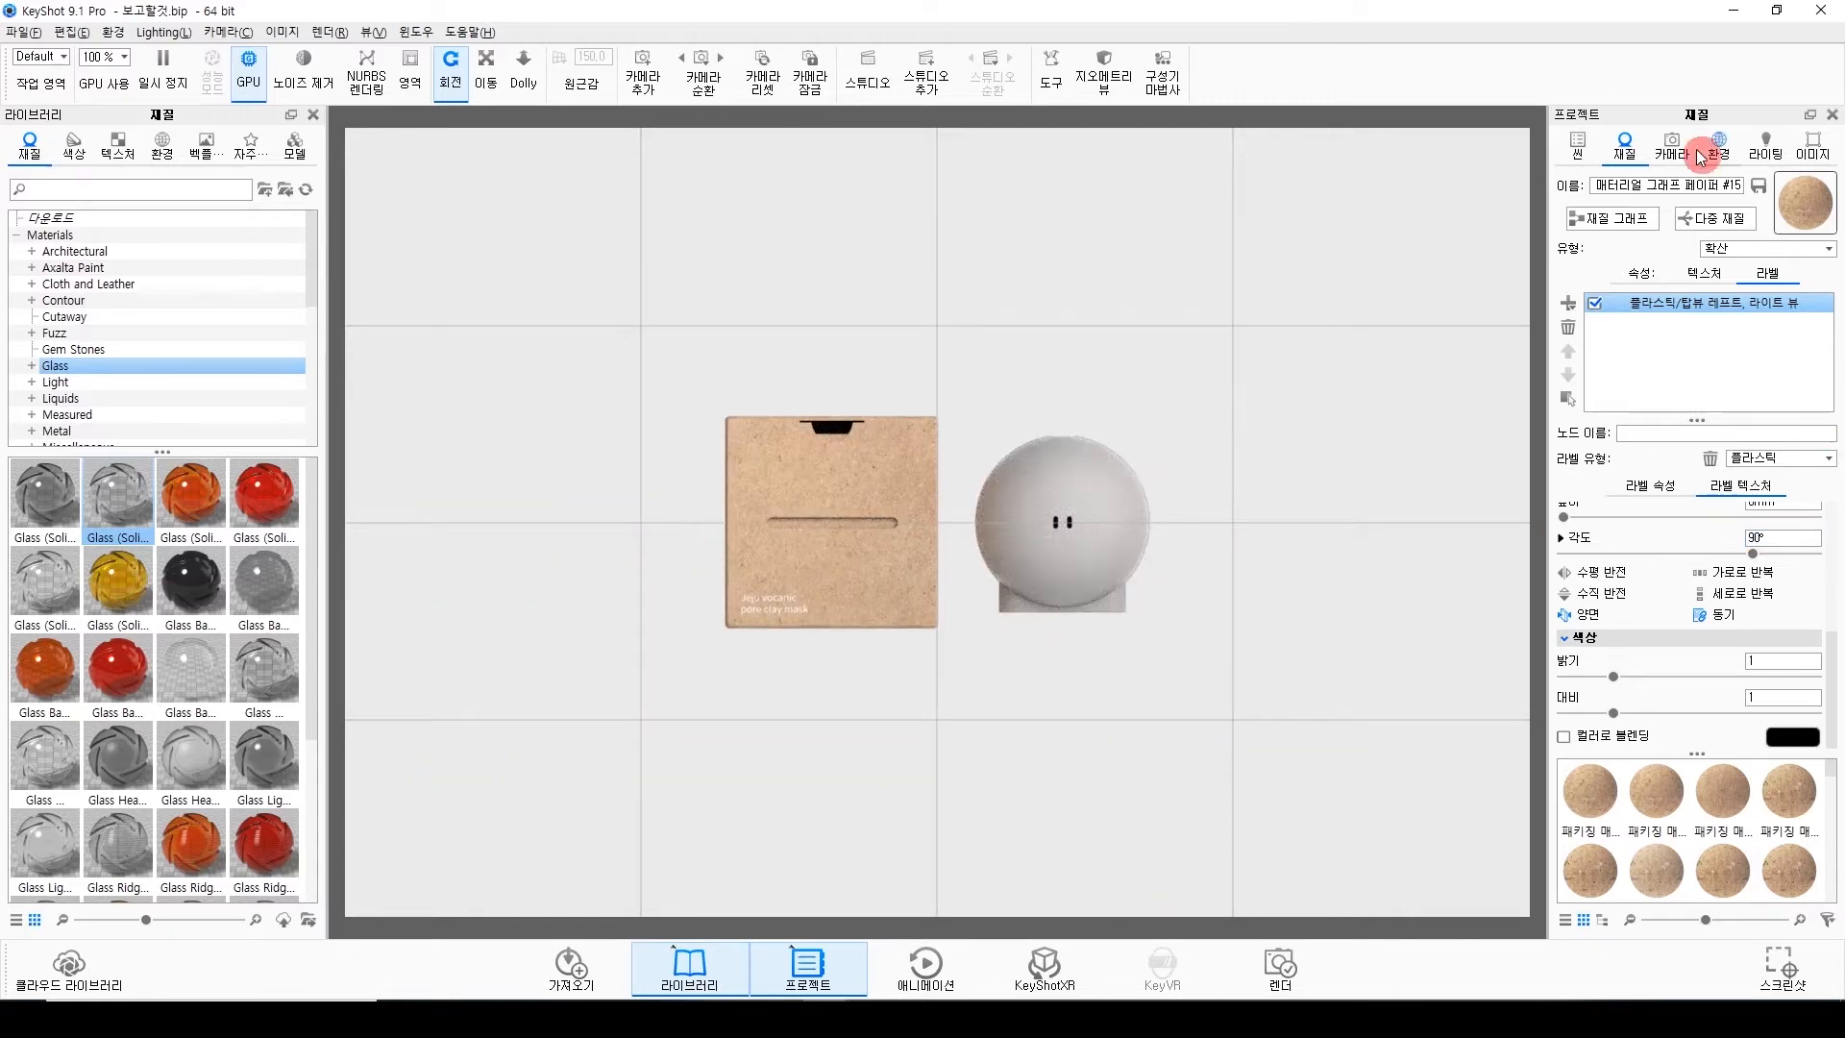
pyautogui.click(1764, 149)
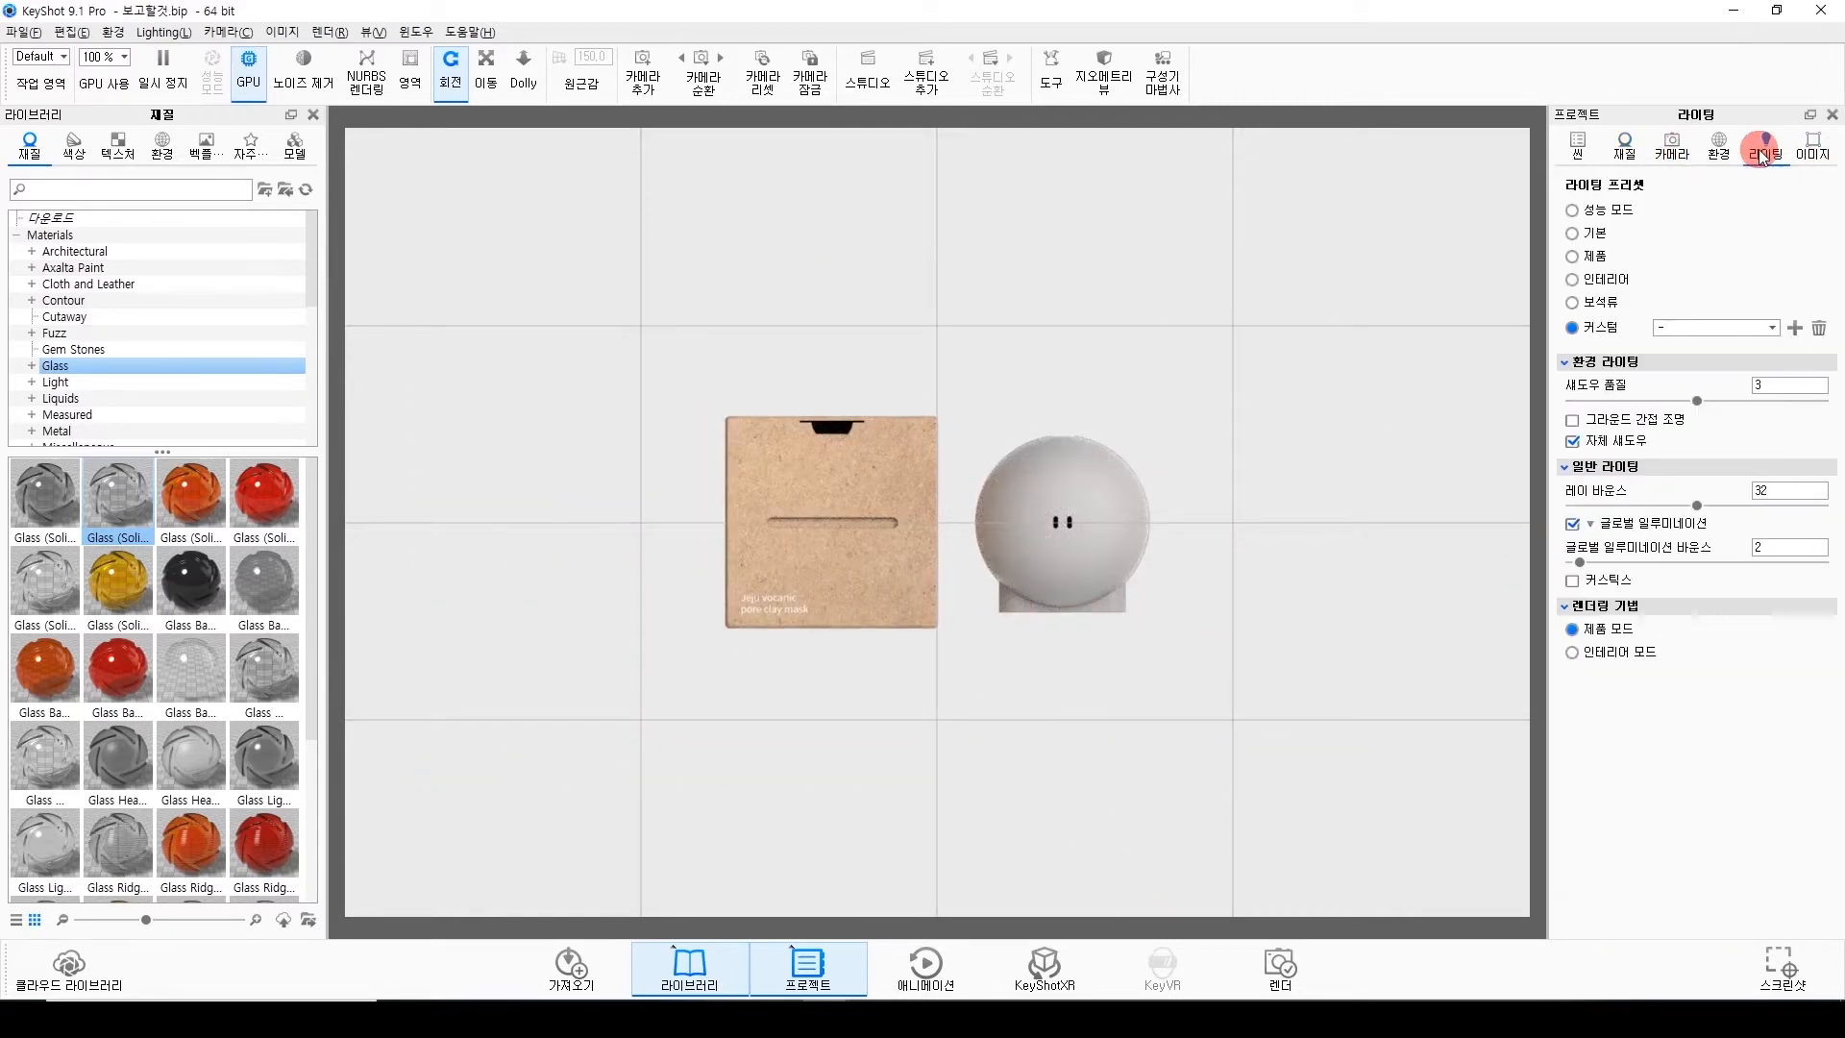
pyautogui.click(1670, 150)
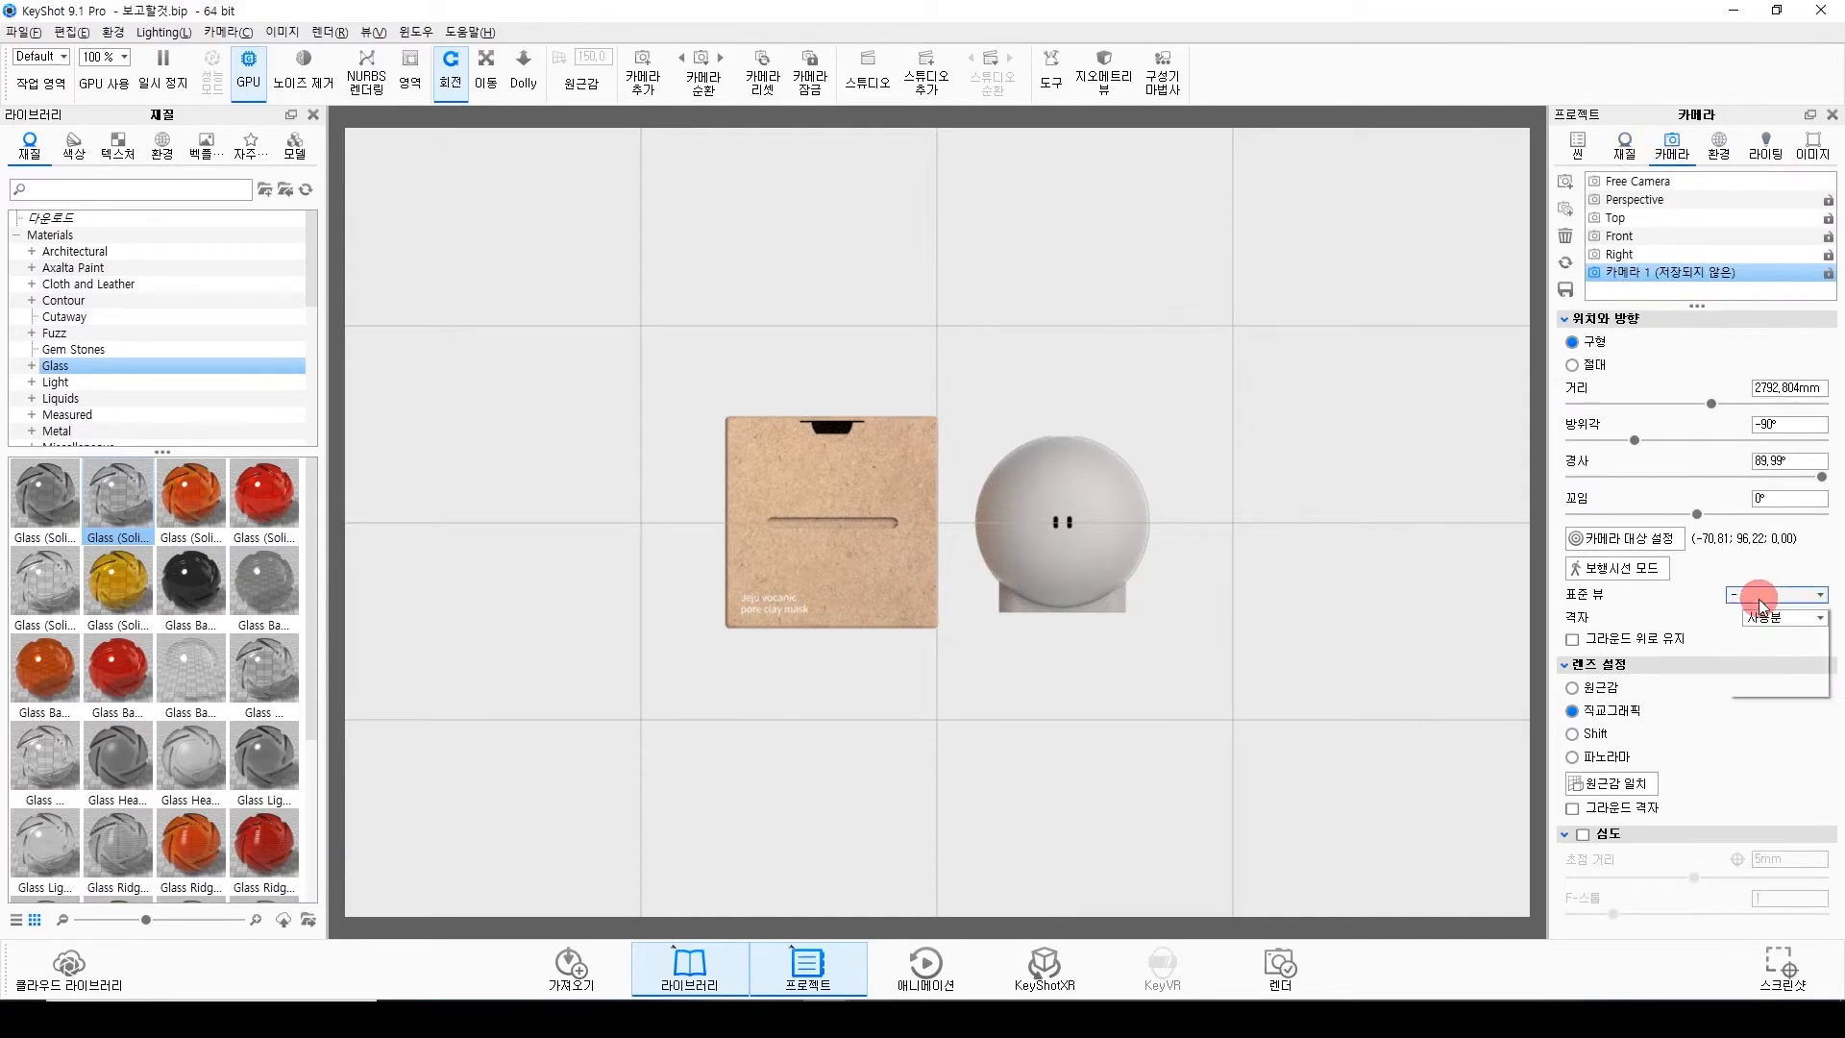
pyautogui.click(1755, 652)
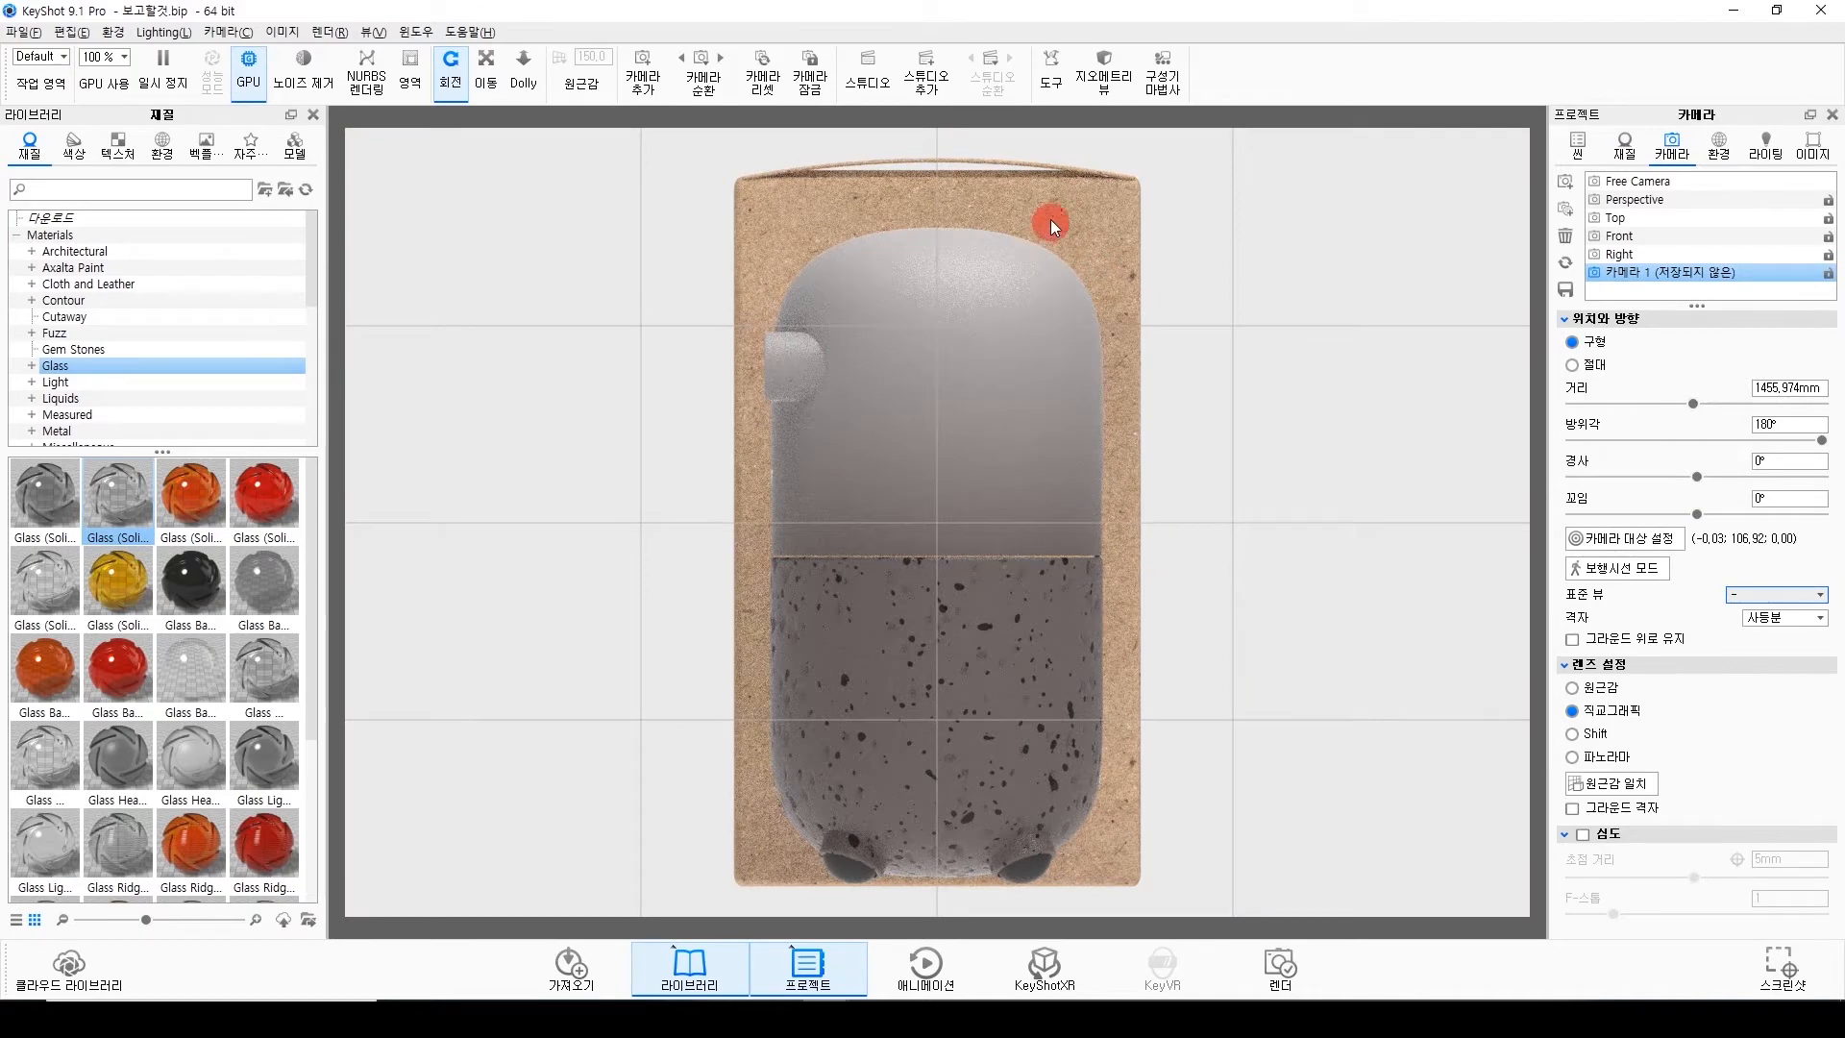
pyautogui.rightClick(1059, 213)
pyautogui.click(1114, 244)
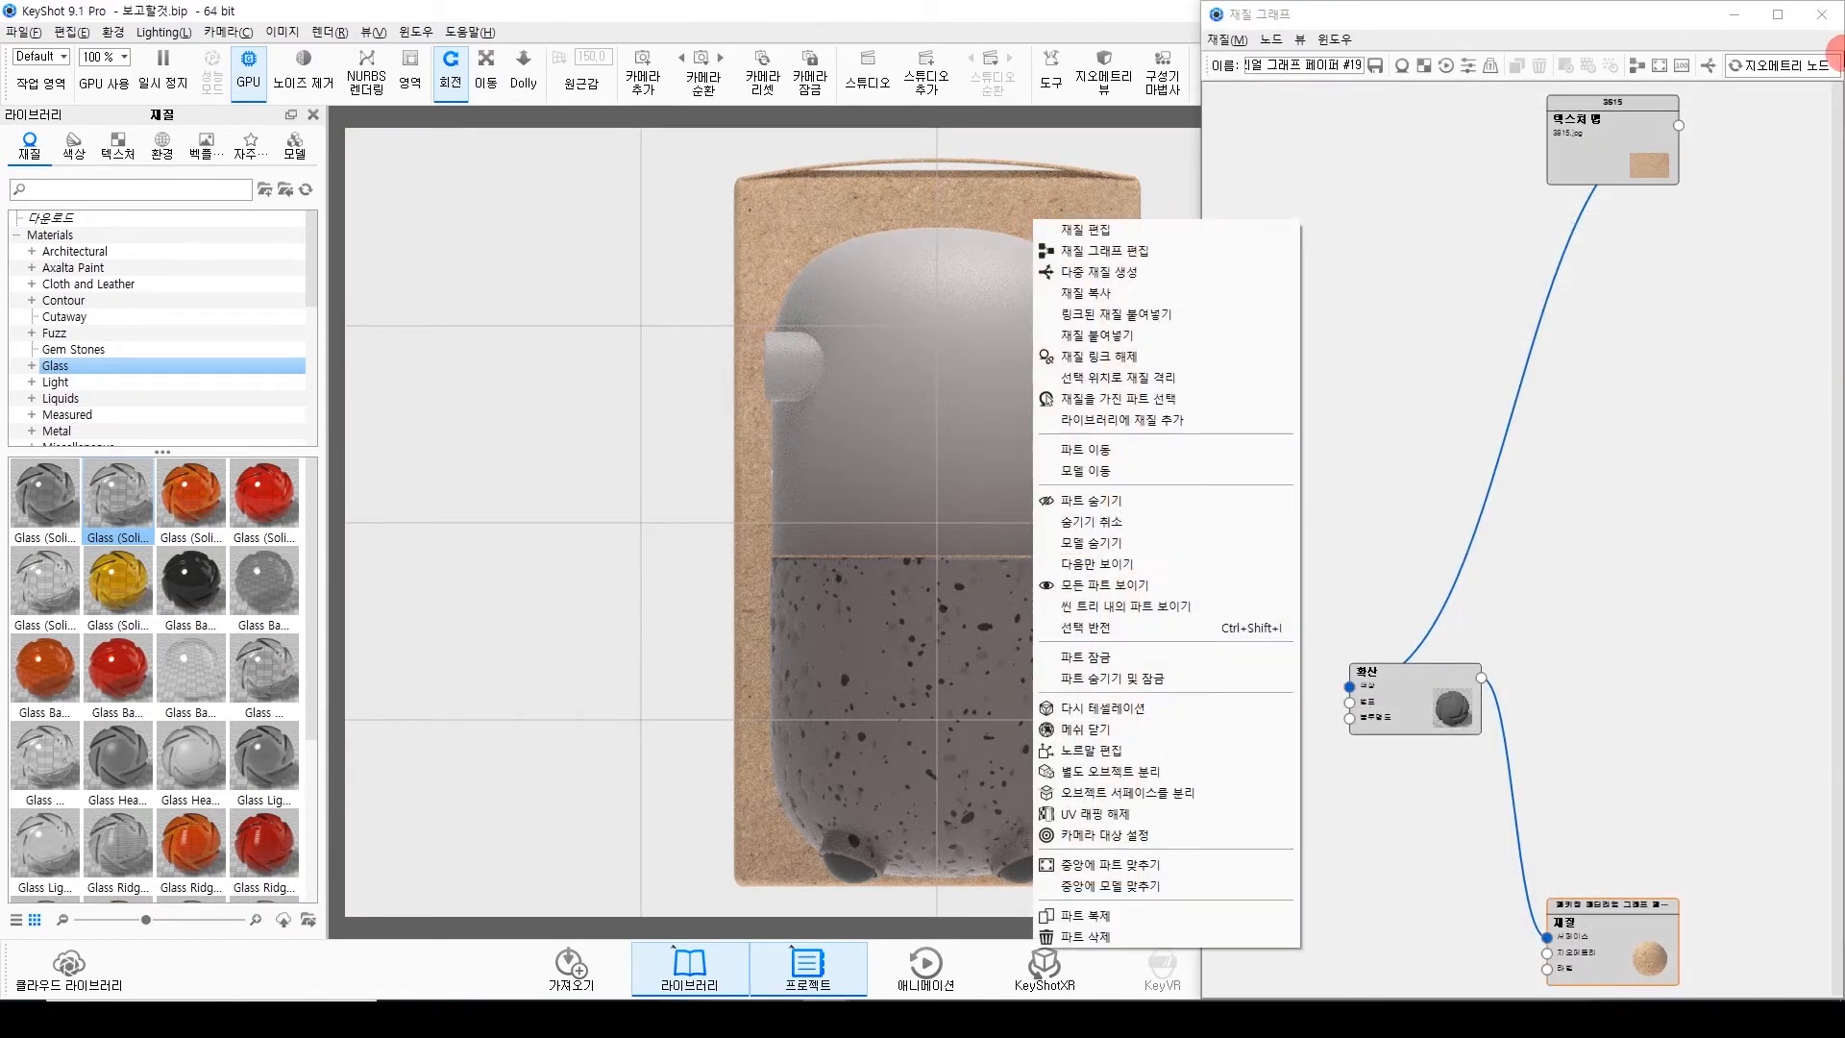
pyautogui.click(1818, 15)
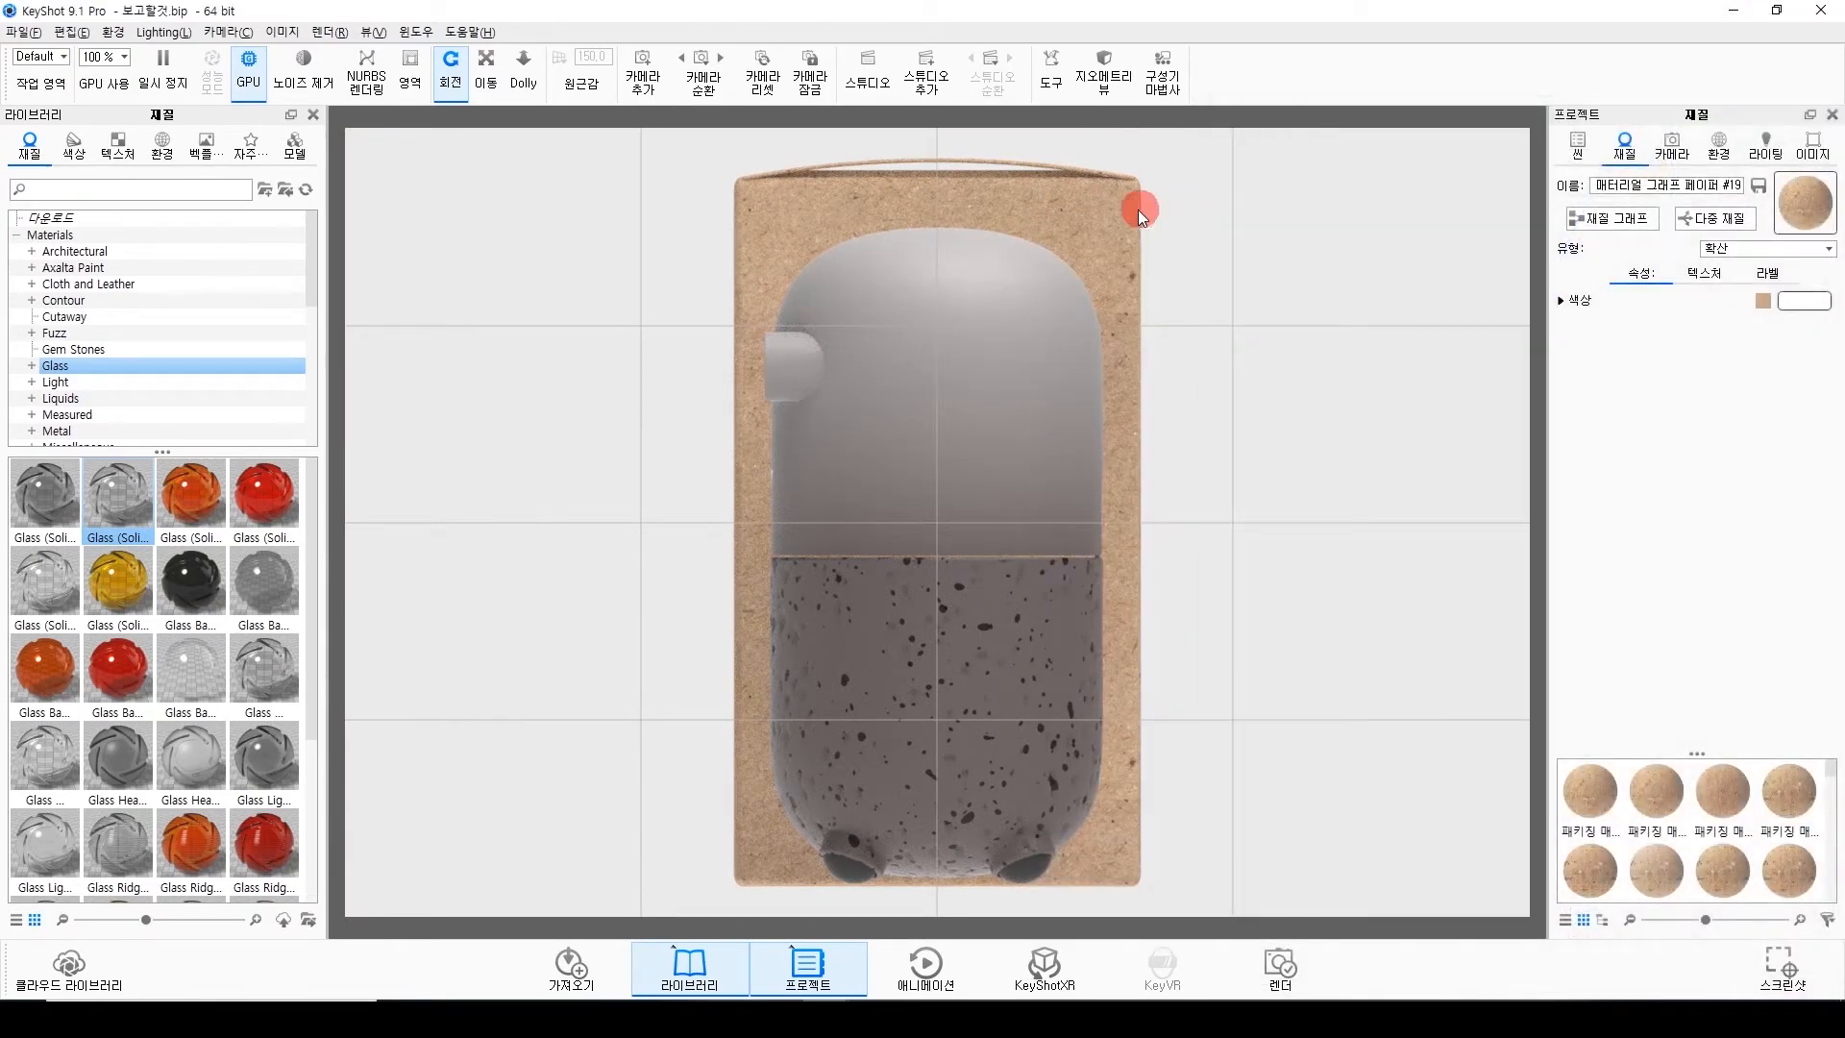
# Open the material of the box side behind the product and add the image 탑뷰 레프트, 라이트 뷰.png to it as a label.
pyautogui.rightClick(1084, 229)
pyautogui.press('Escape')
pyautogui.doubleClick(1086, 232)
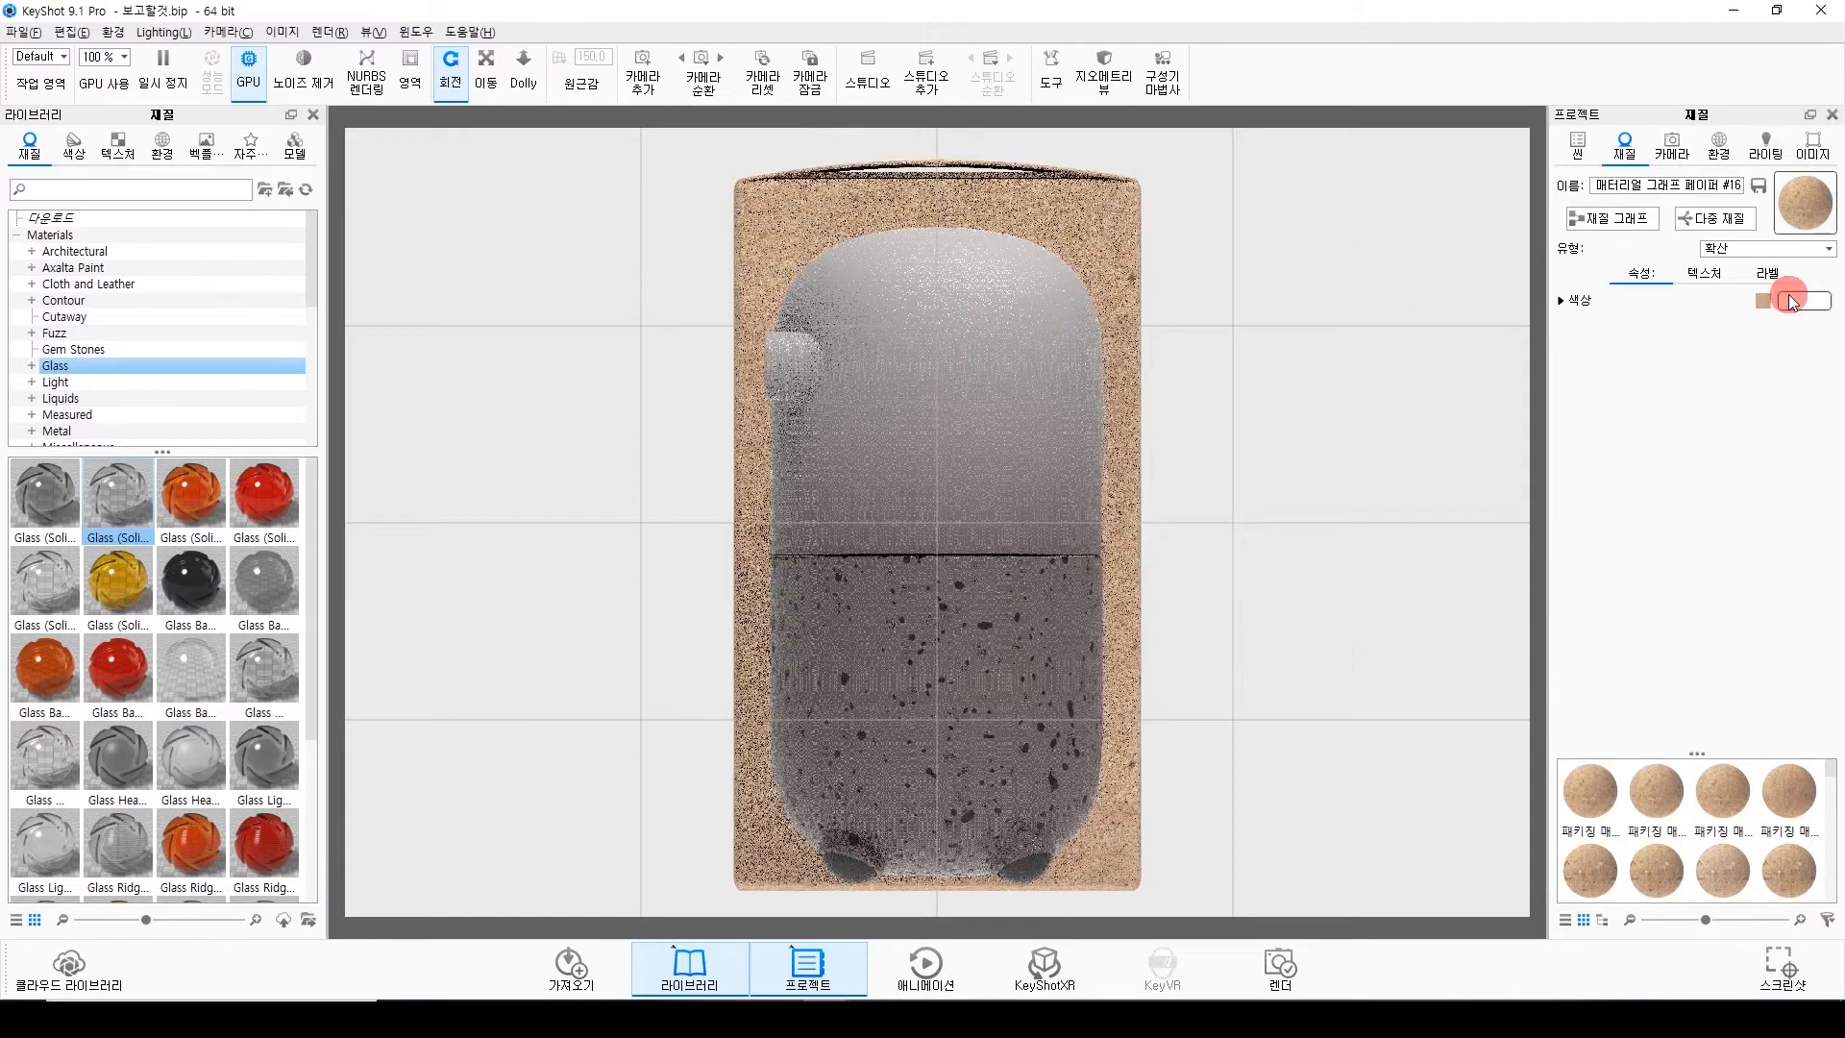
pyautogui.click(1767, 273)
pyautogui.hotkey('alt', 'Tab')
pyautogui.moveTo(1124, 658); pyautogui.dragTo(1103, 230)
pyautogui.click(1321, 302)
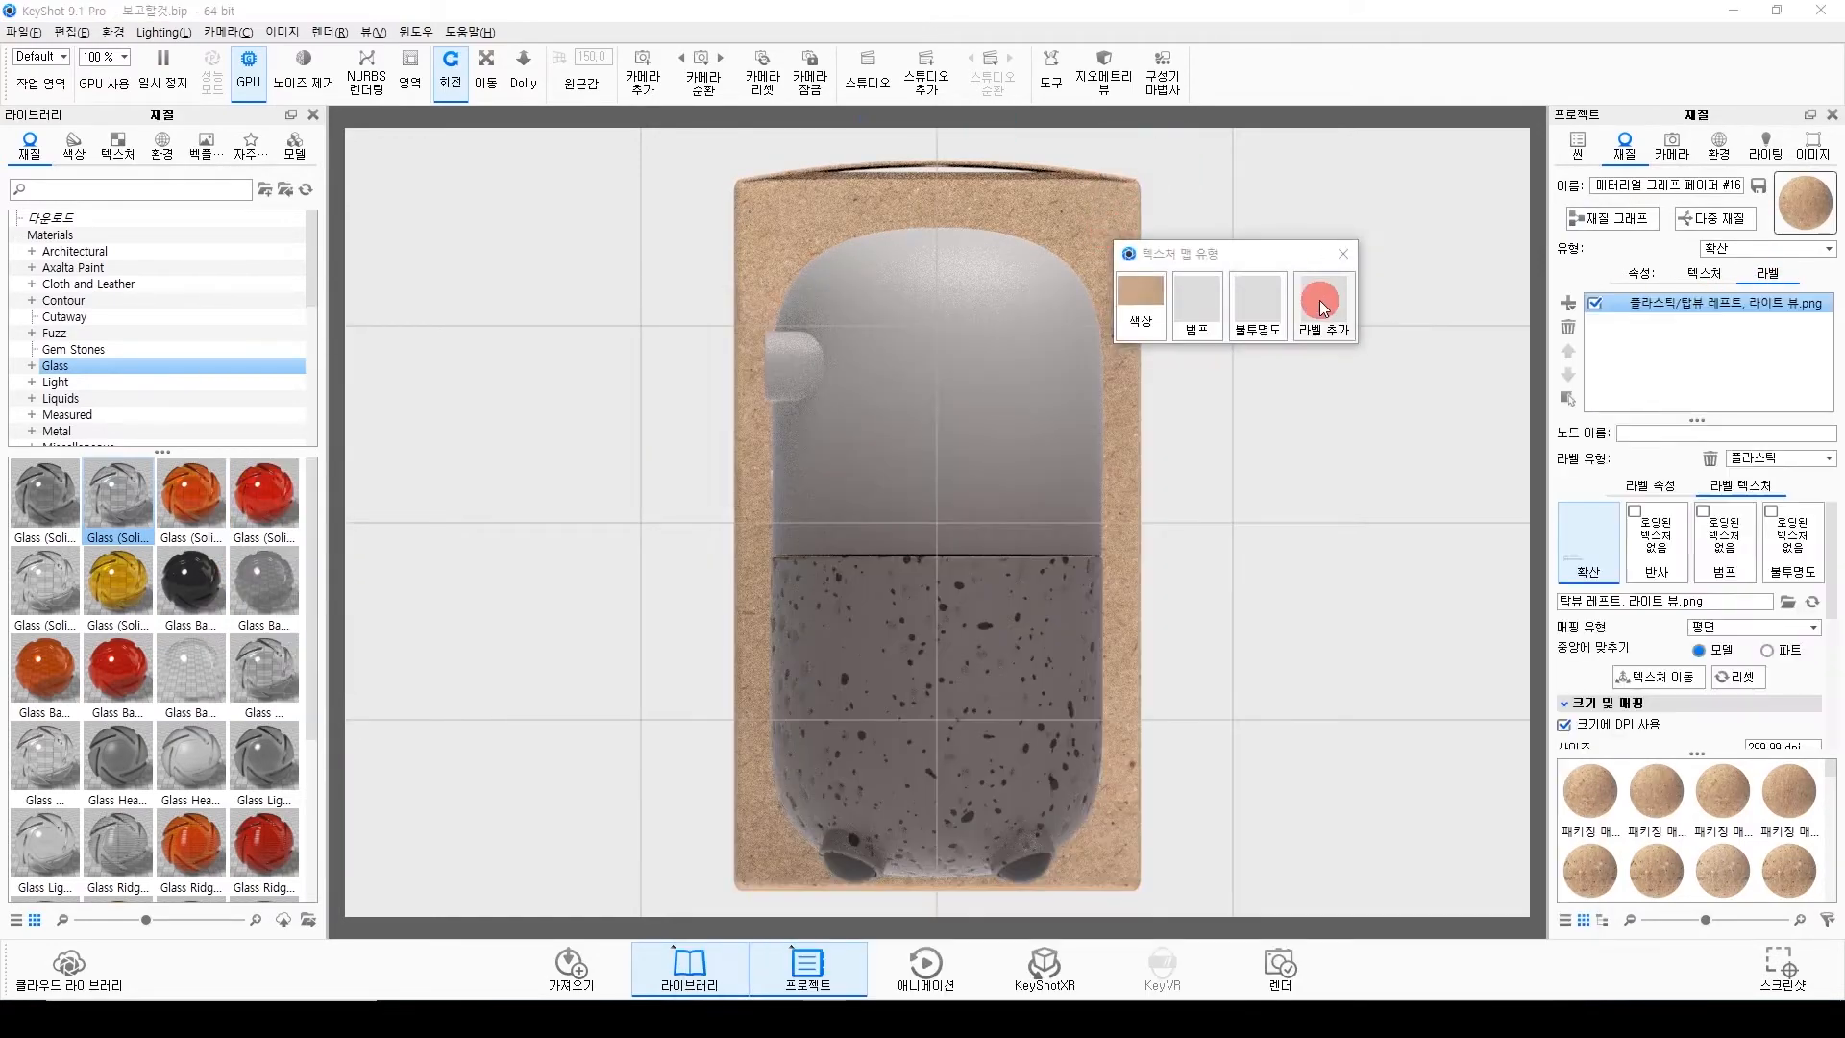
# Rotate the label a quarter turn, move it to the upper part of the box side and accept its placement.
pyautogui.scroll(-2, 1058, 371)
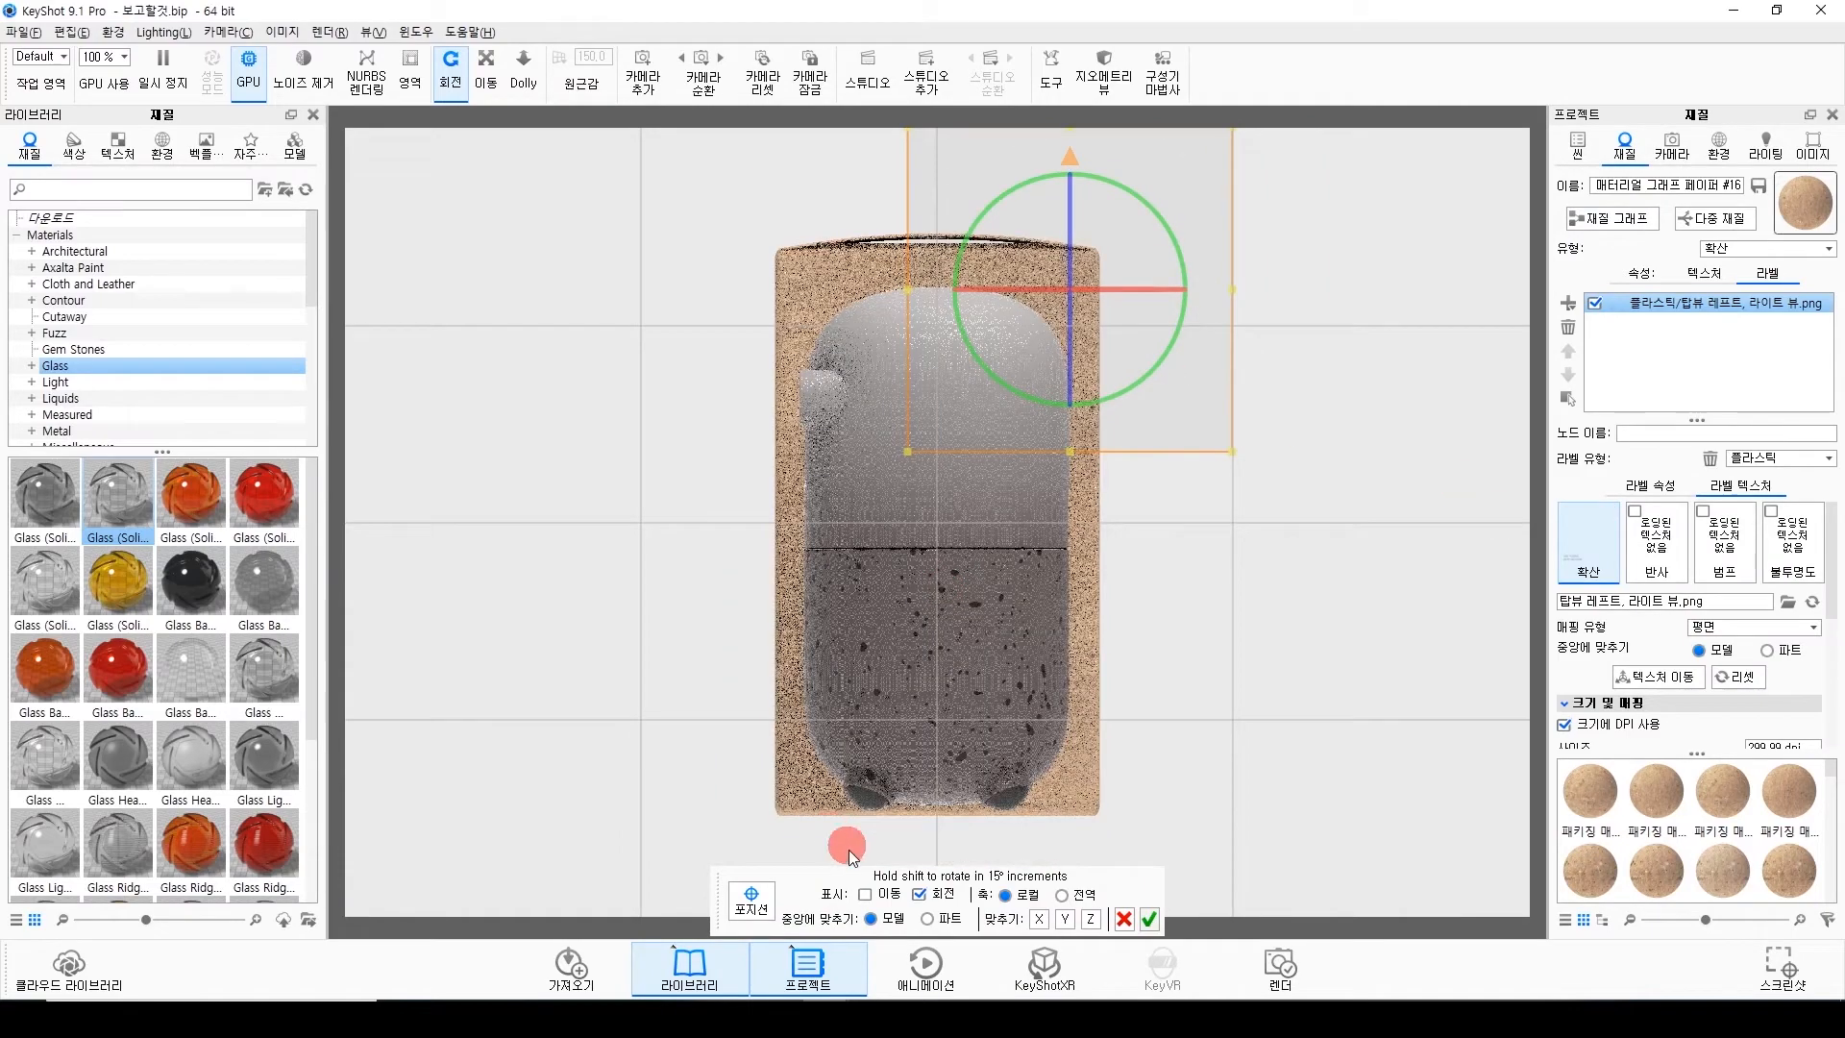
pyautogui.click(865, 893)
pyautogui.moveTo(1068, 196); pyautogui.dragTo(1191, 296)
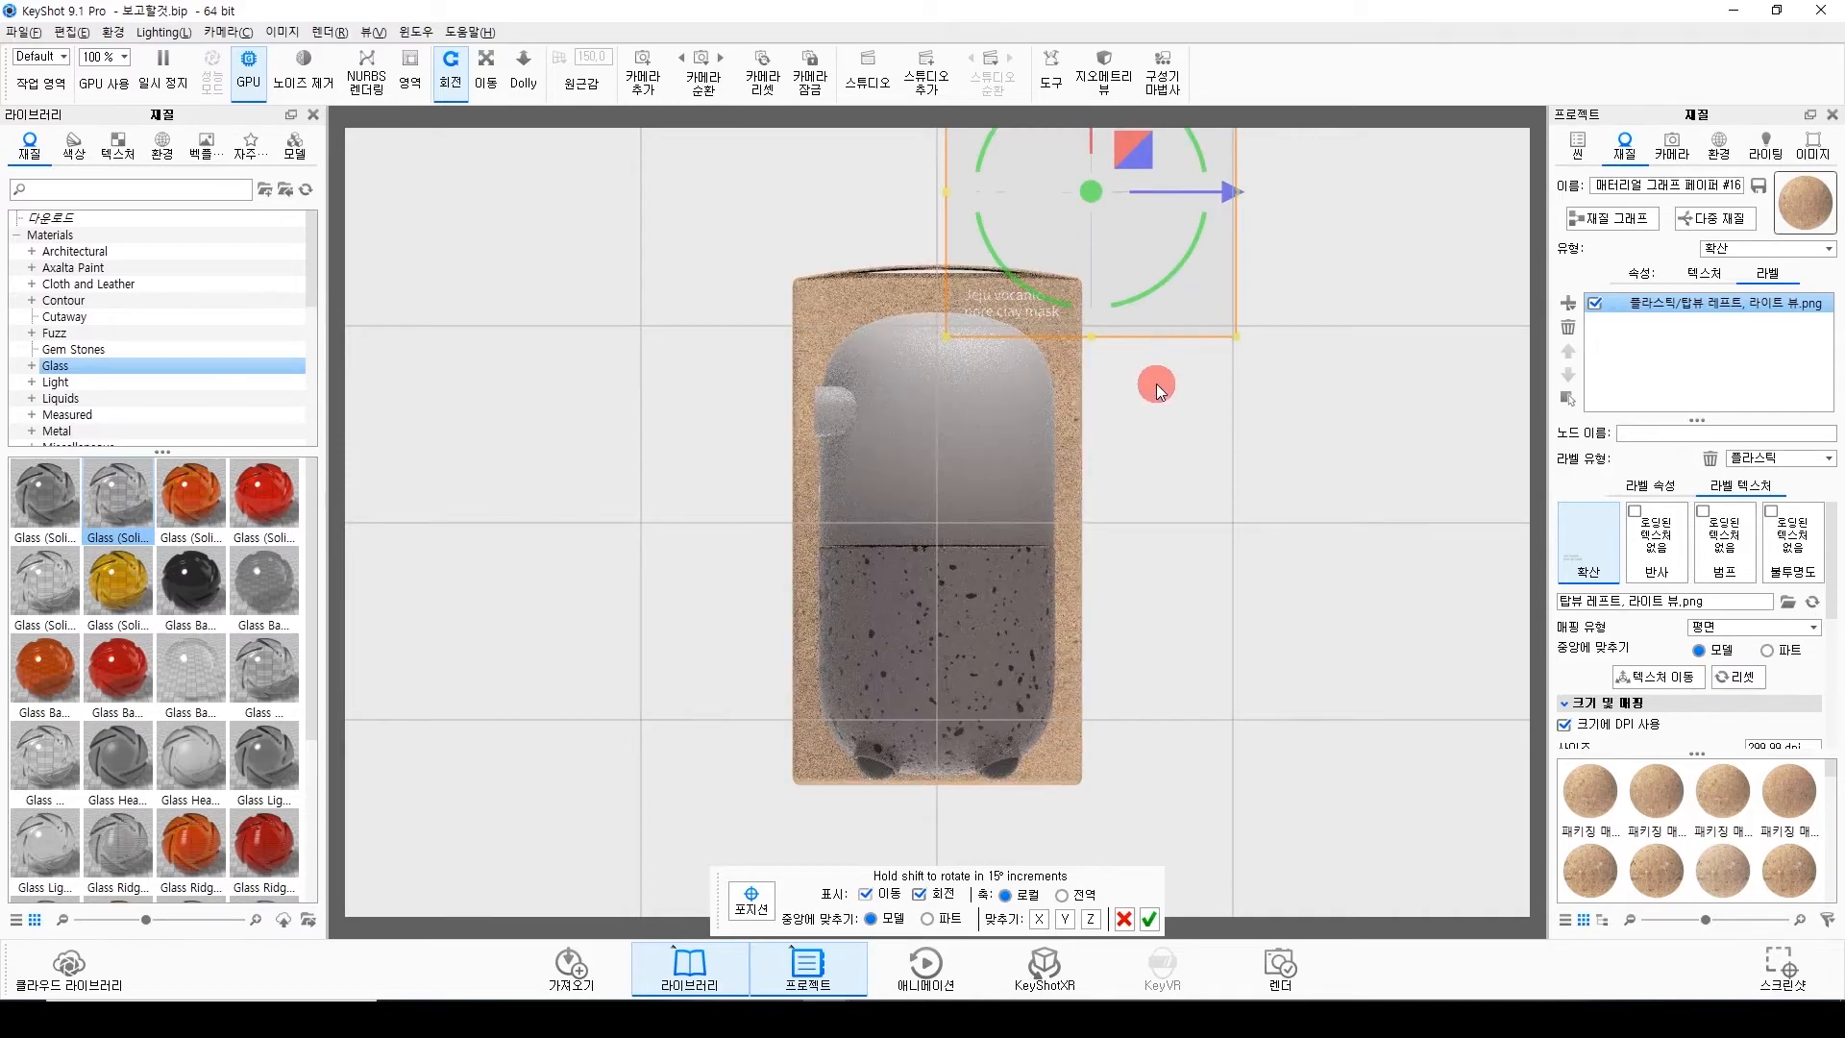
pyautogui.moveTo(1145, 442); pyautogui.dragTo(1077, 175)
pyautogui.click(1149, 919)
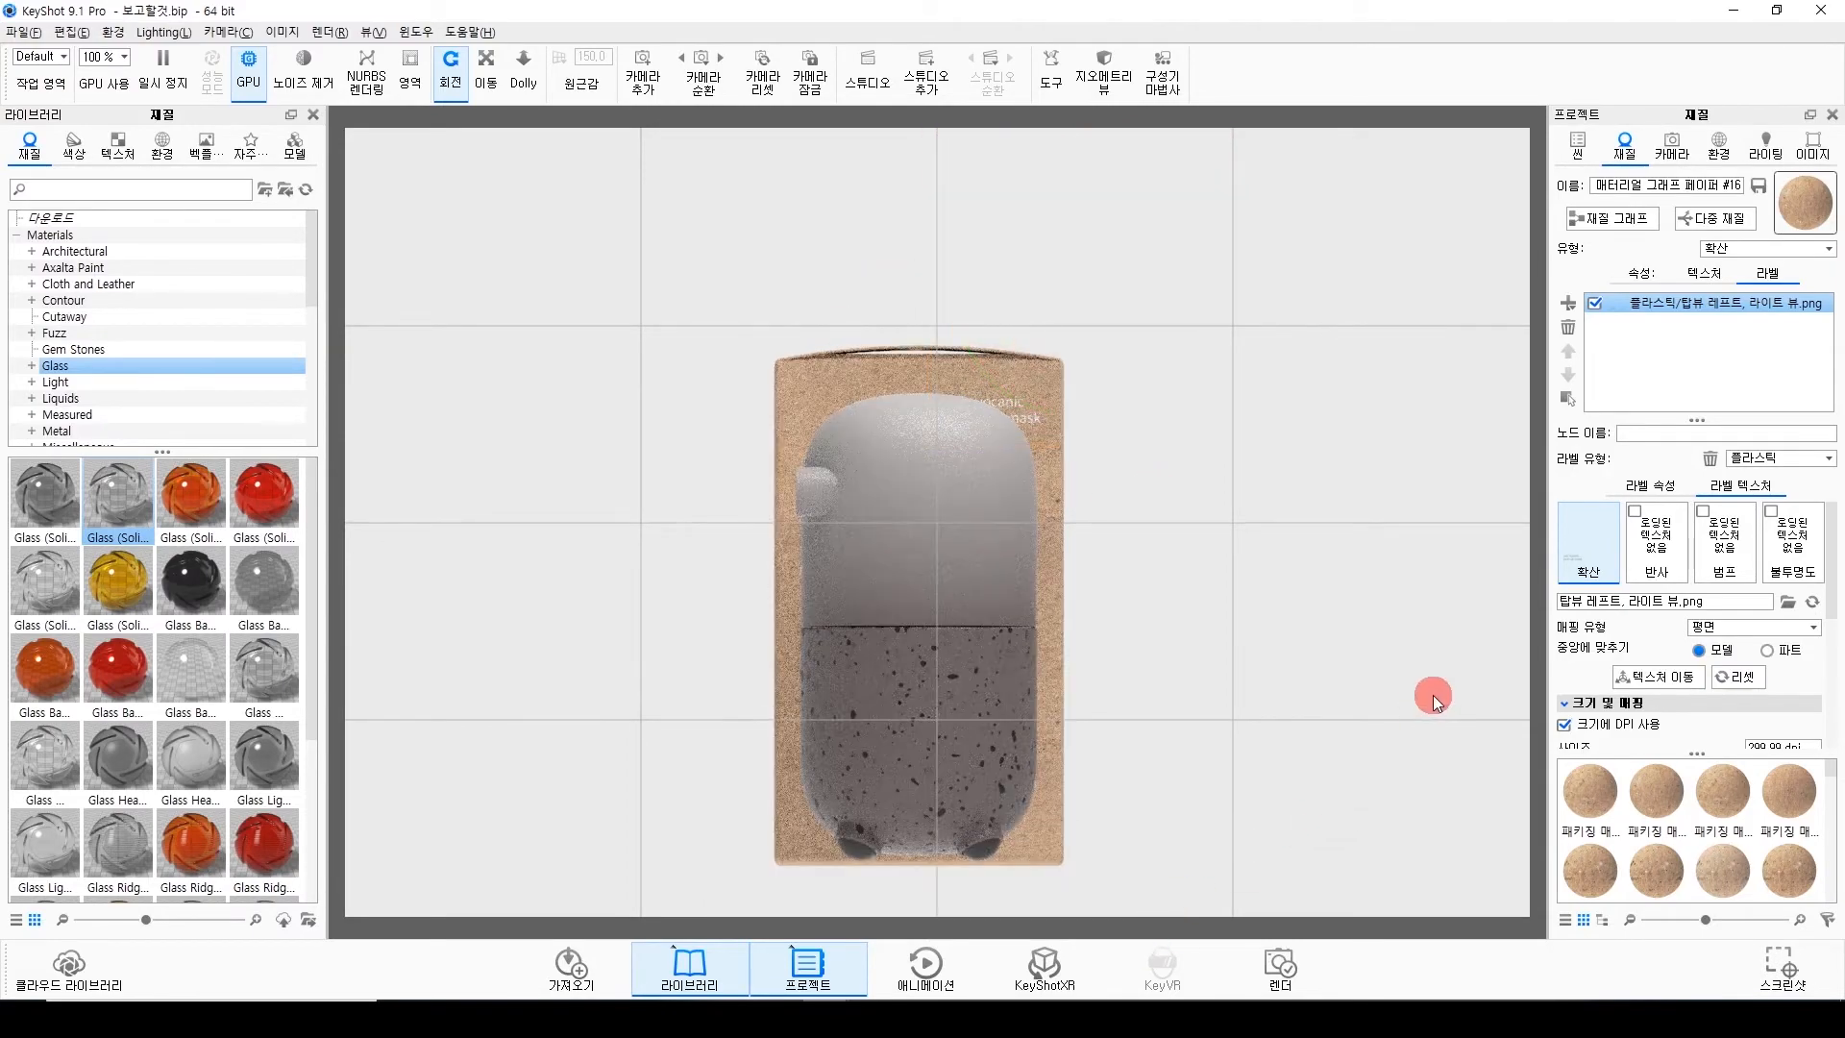
# Set the camera to the opposite standard side view with a 0° azimuth and give that box side its own material.
pyautogui.click(1672, 146)
pyautogui.click(1777, 595)
pyautogui.click(1762, 679)
pyautogui.click(1758, 594)
pyautogui.click(1750, 655)
pyautogui.scroll(-5, 1091, 447)
pyautogui.click(1763, 595)
pyautogui.click(1762, 641)
pyautogui.rightClick(948, 444)
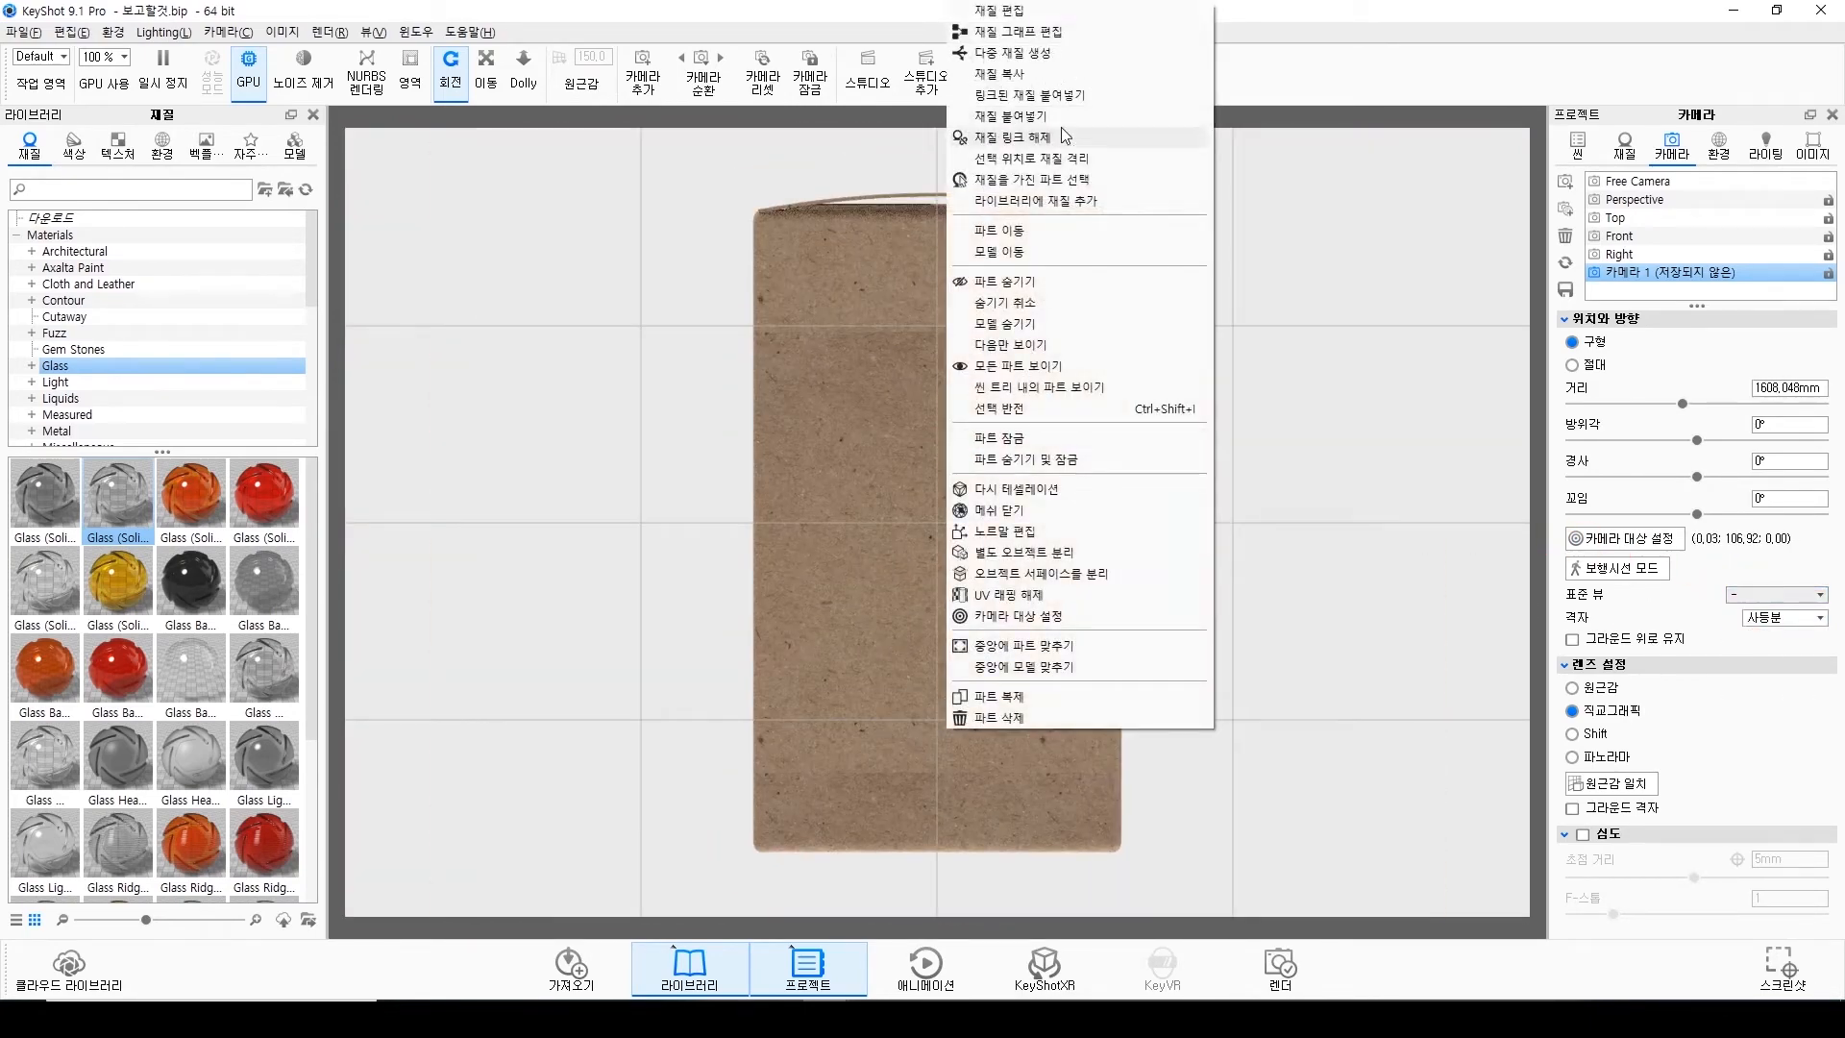
pyautogui.click(1064, 157)
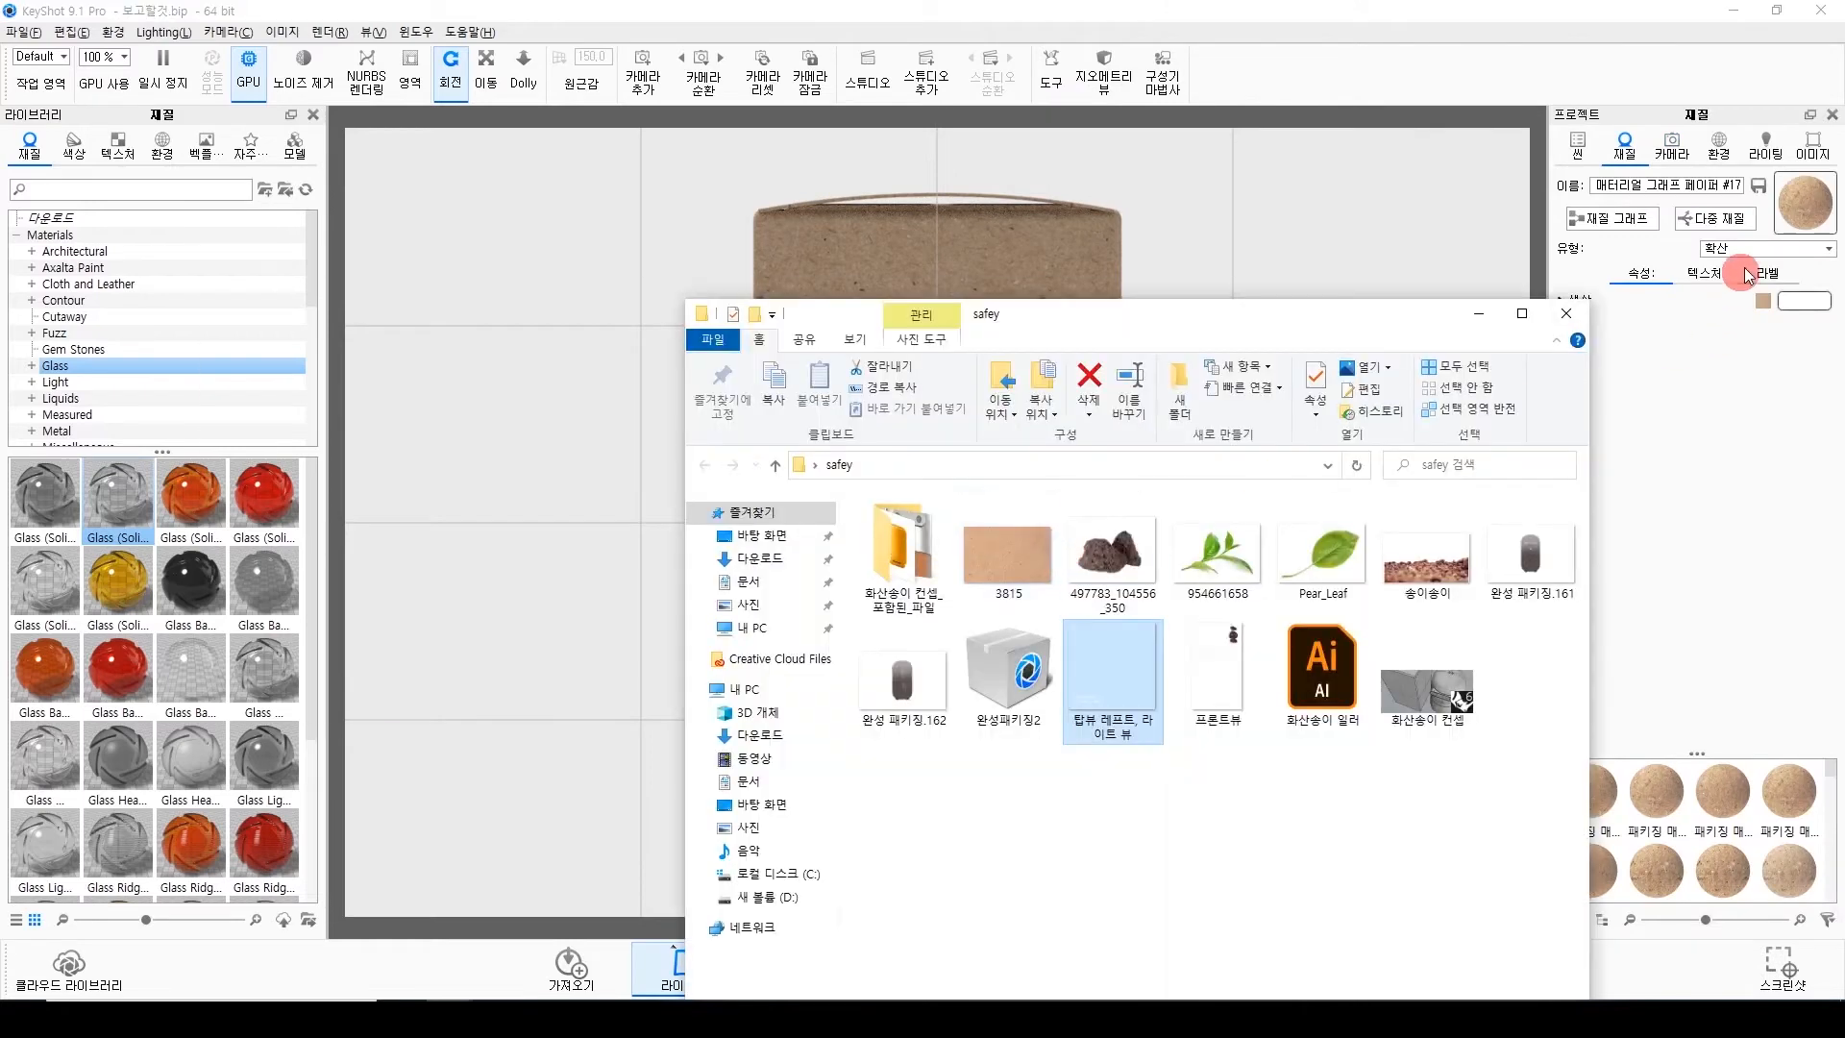
# Add the image 탑뷰 레프트, 라이트 뷰.png as a label on this box side and align it to the Y axis.
pyautogui.click(1768, 274)
pyautogui.hotkey('alt', 'Tab')
pyautogui.moveTo(1120, 688); pyautogui.dragTo(1755, 342)
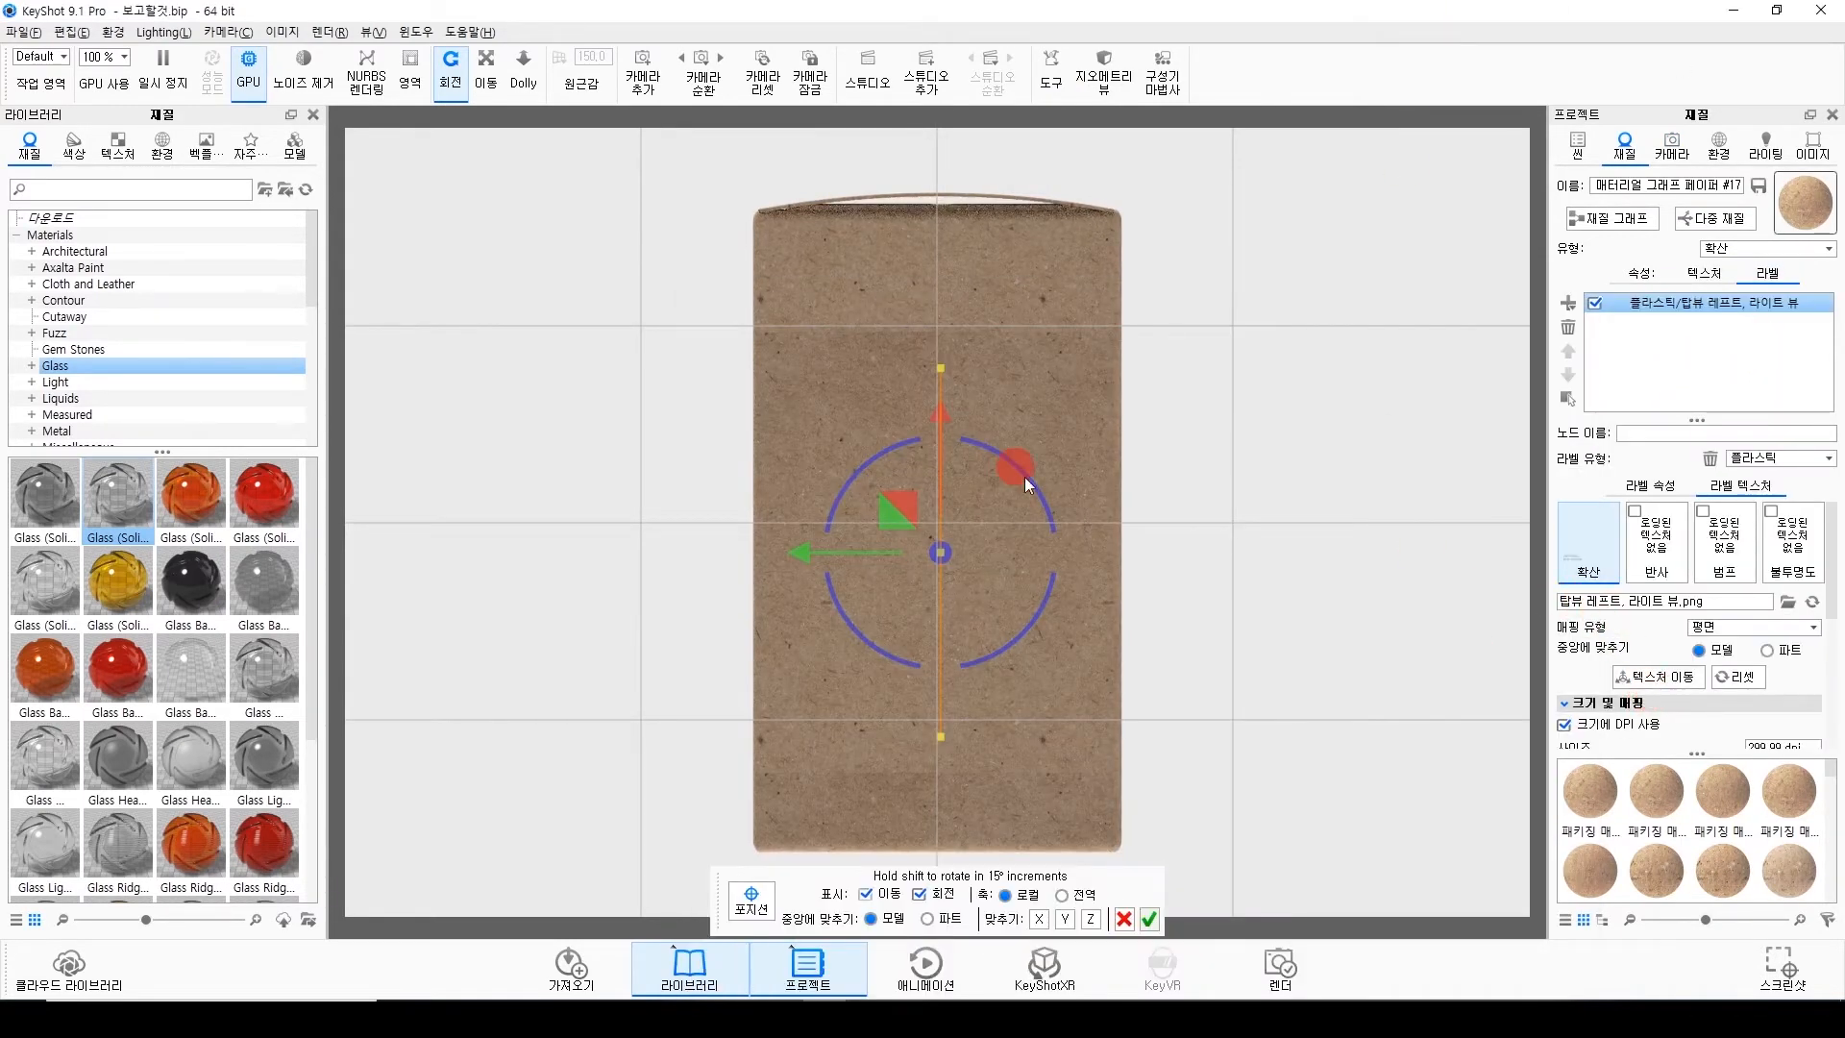
pyautogui.click(1048, 923)
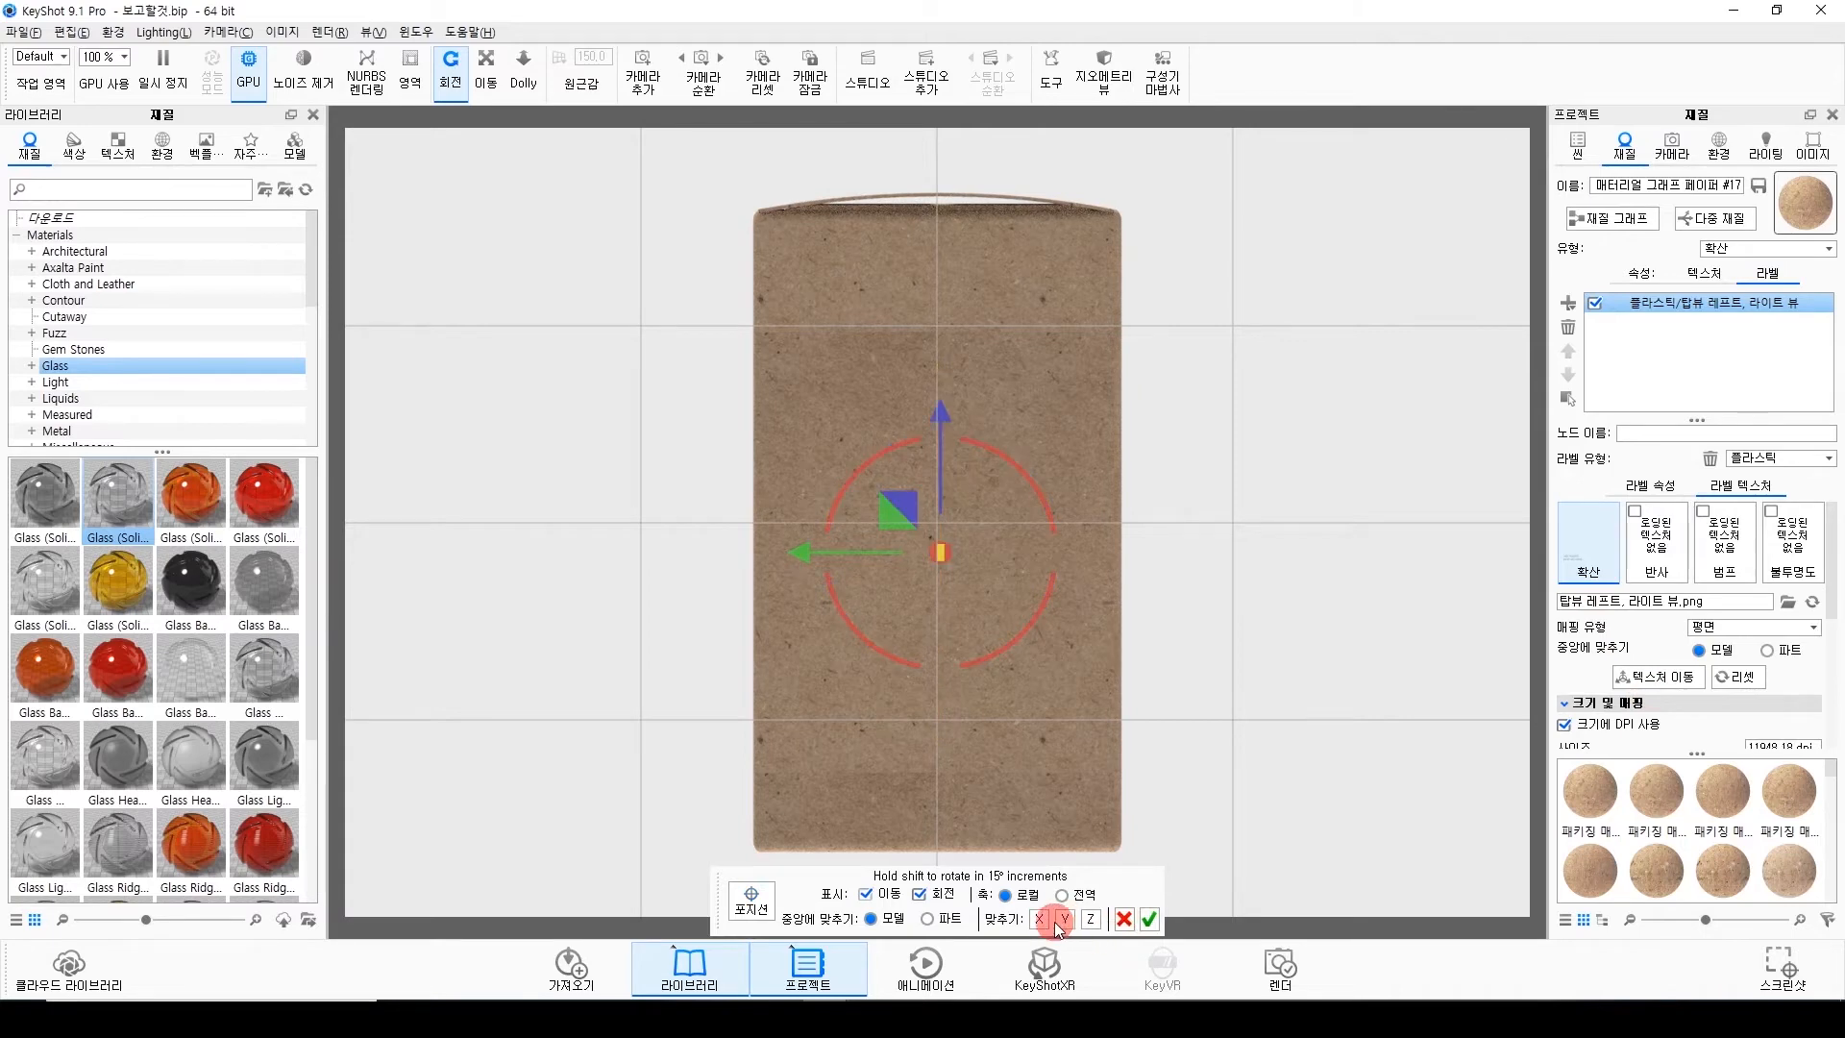
pyautogui.click(1064, 920)
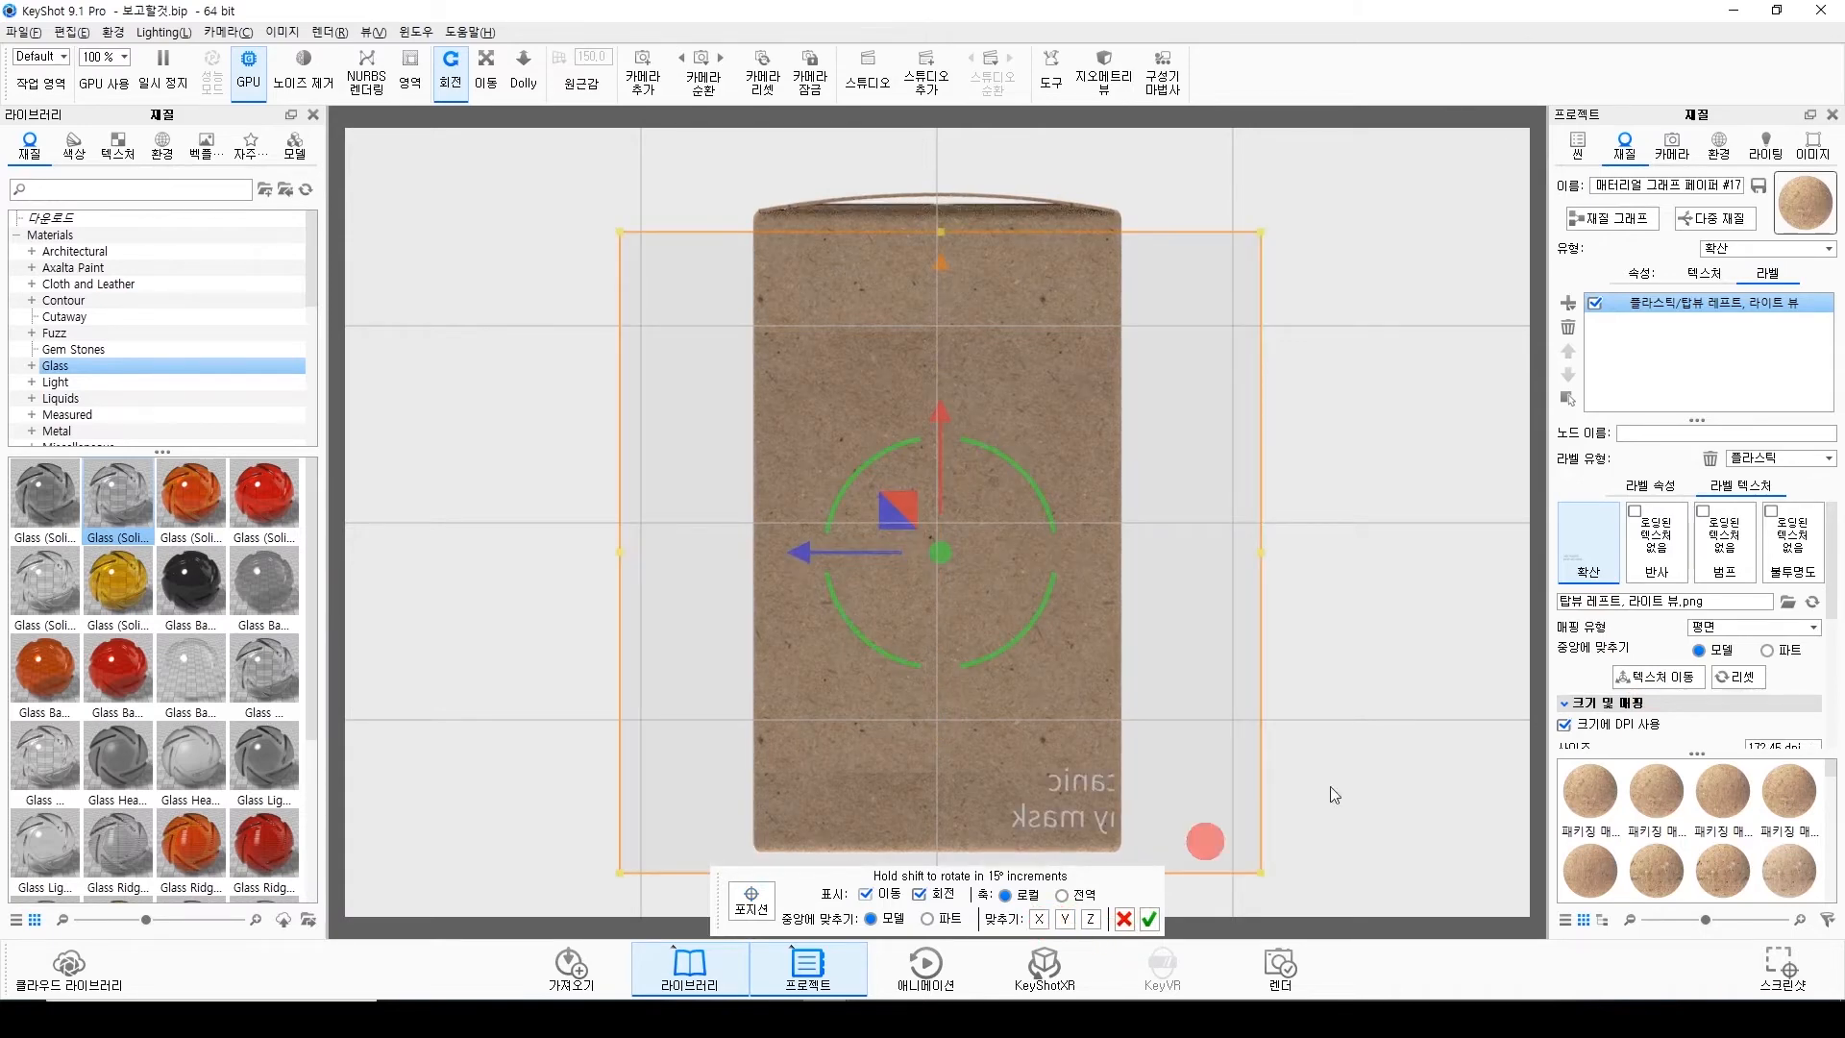
# Try a 180° texture angle on the side label and set it back to 0°.
pyautogui.scroll(-3, 1024, 648)
pyautogui.scroll(-2, 1595, 672)
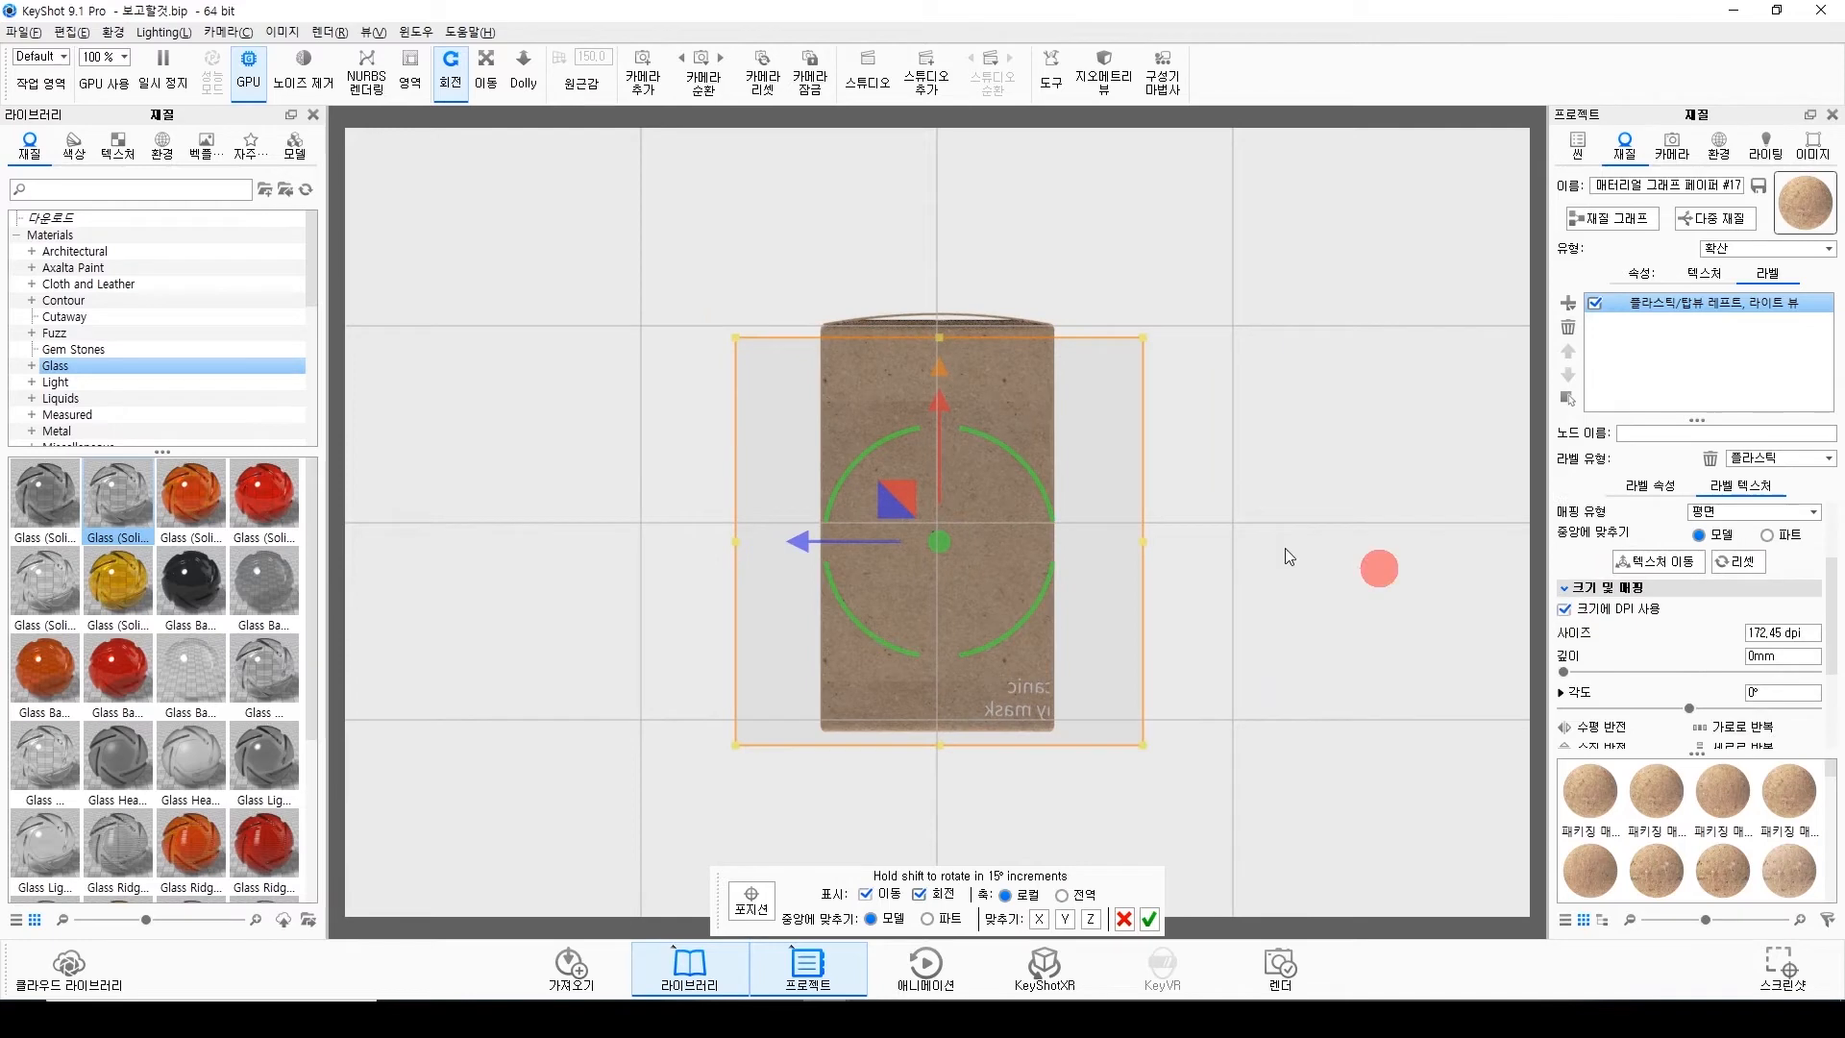
pyautogui.scroll(-2, 1744, 605)
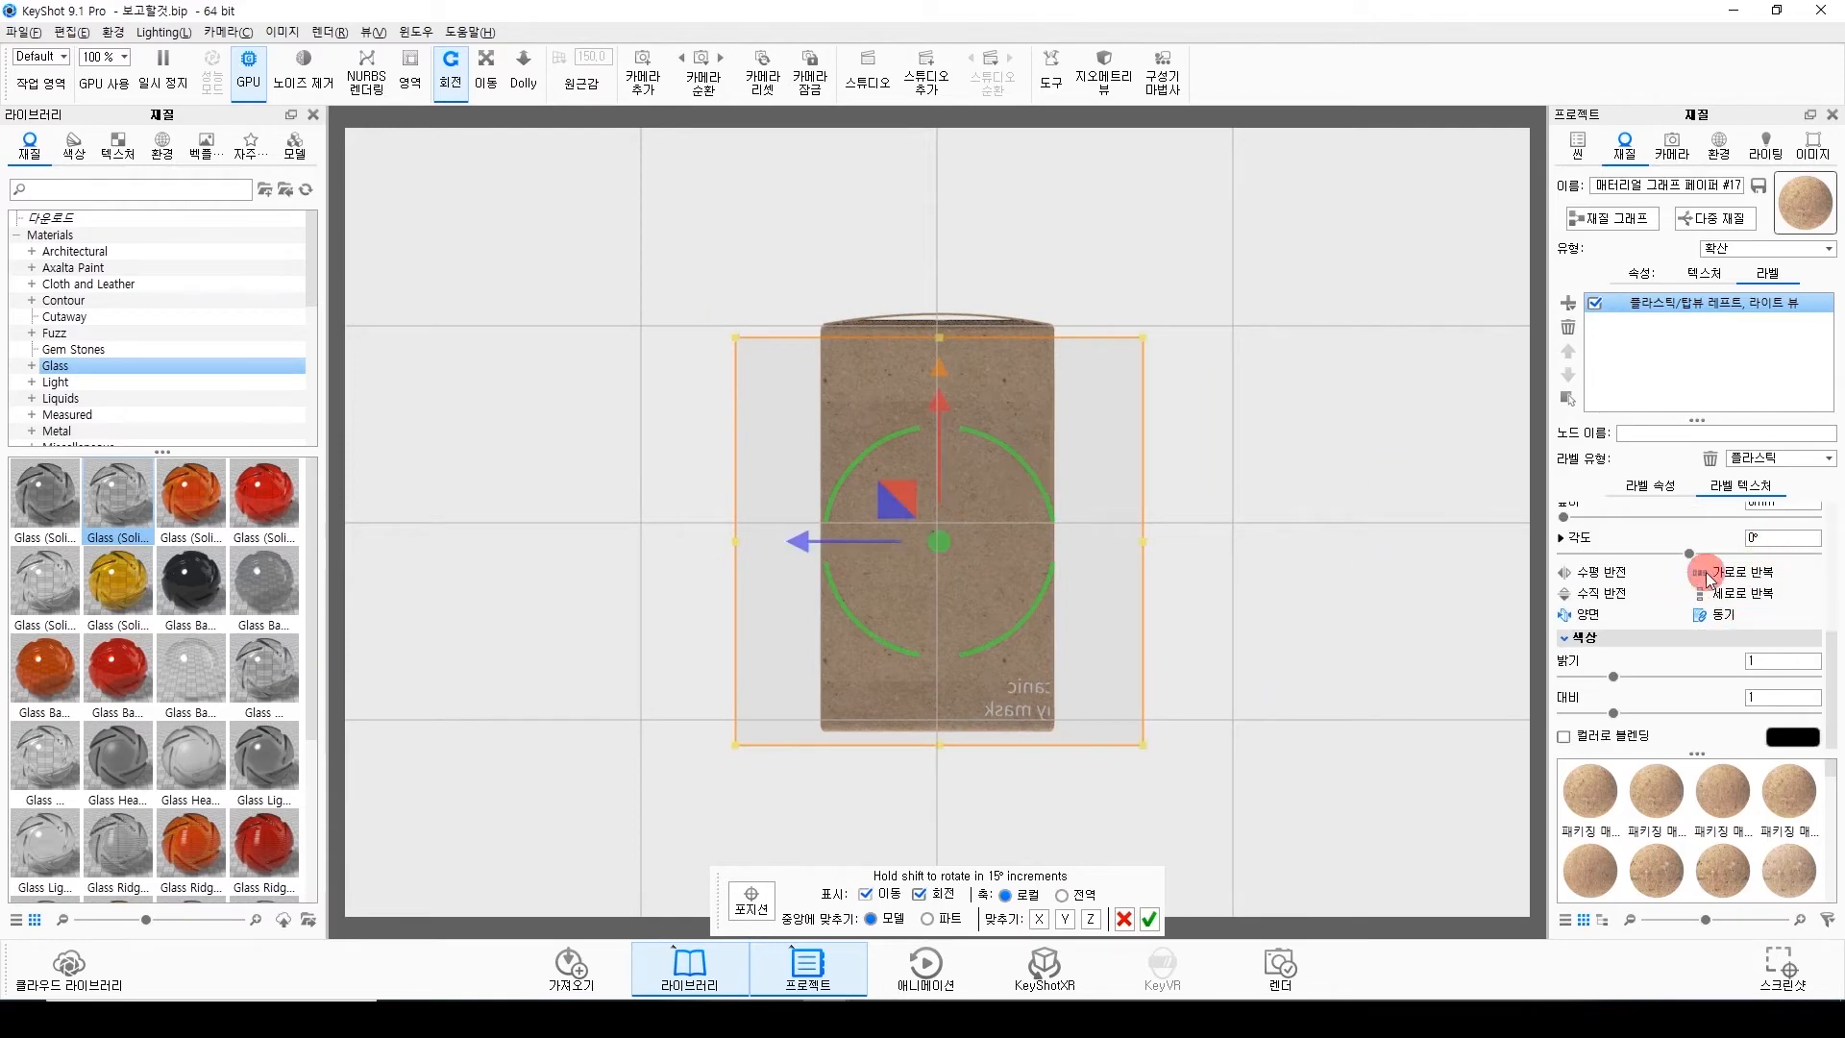
pyautogui.write('180')
pyautogui.press('Return')
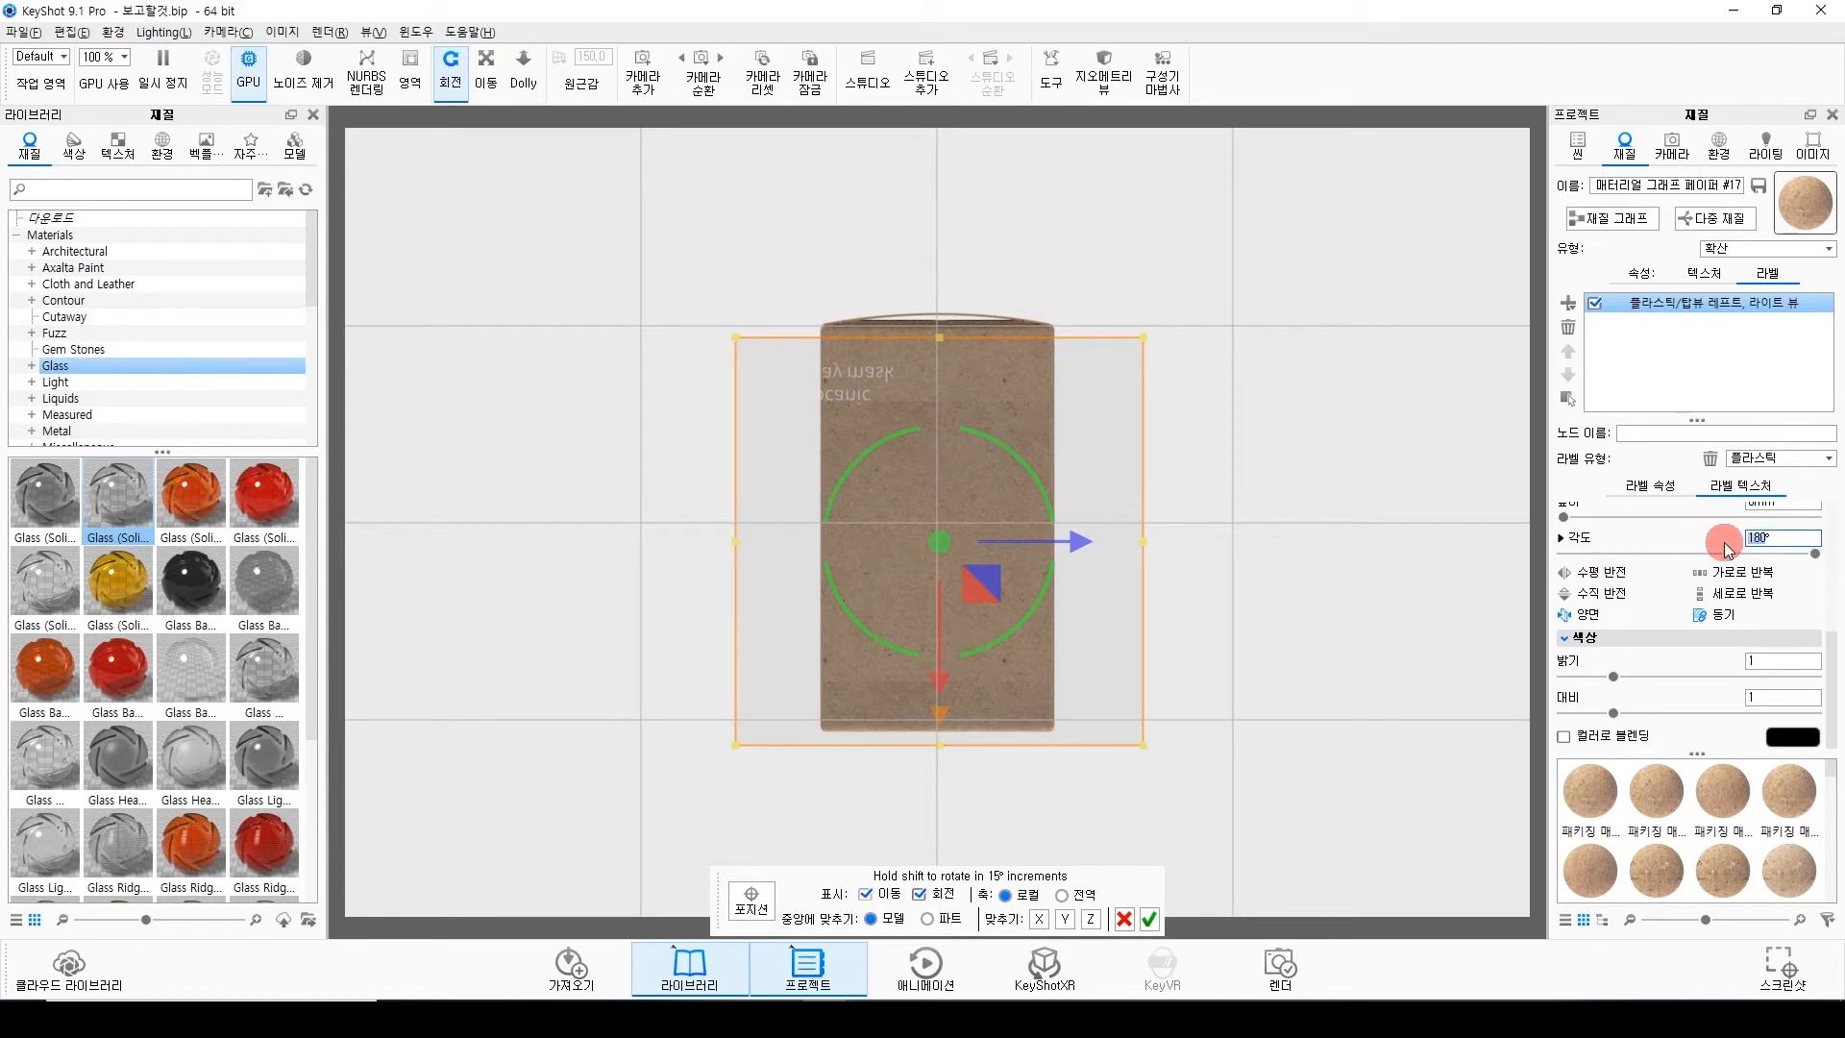
pyautogui.write('0')
pyautogui.press('Return')
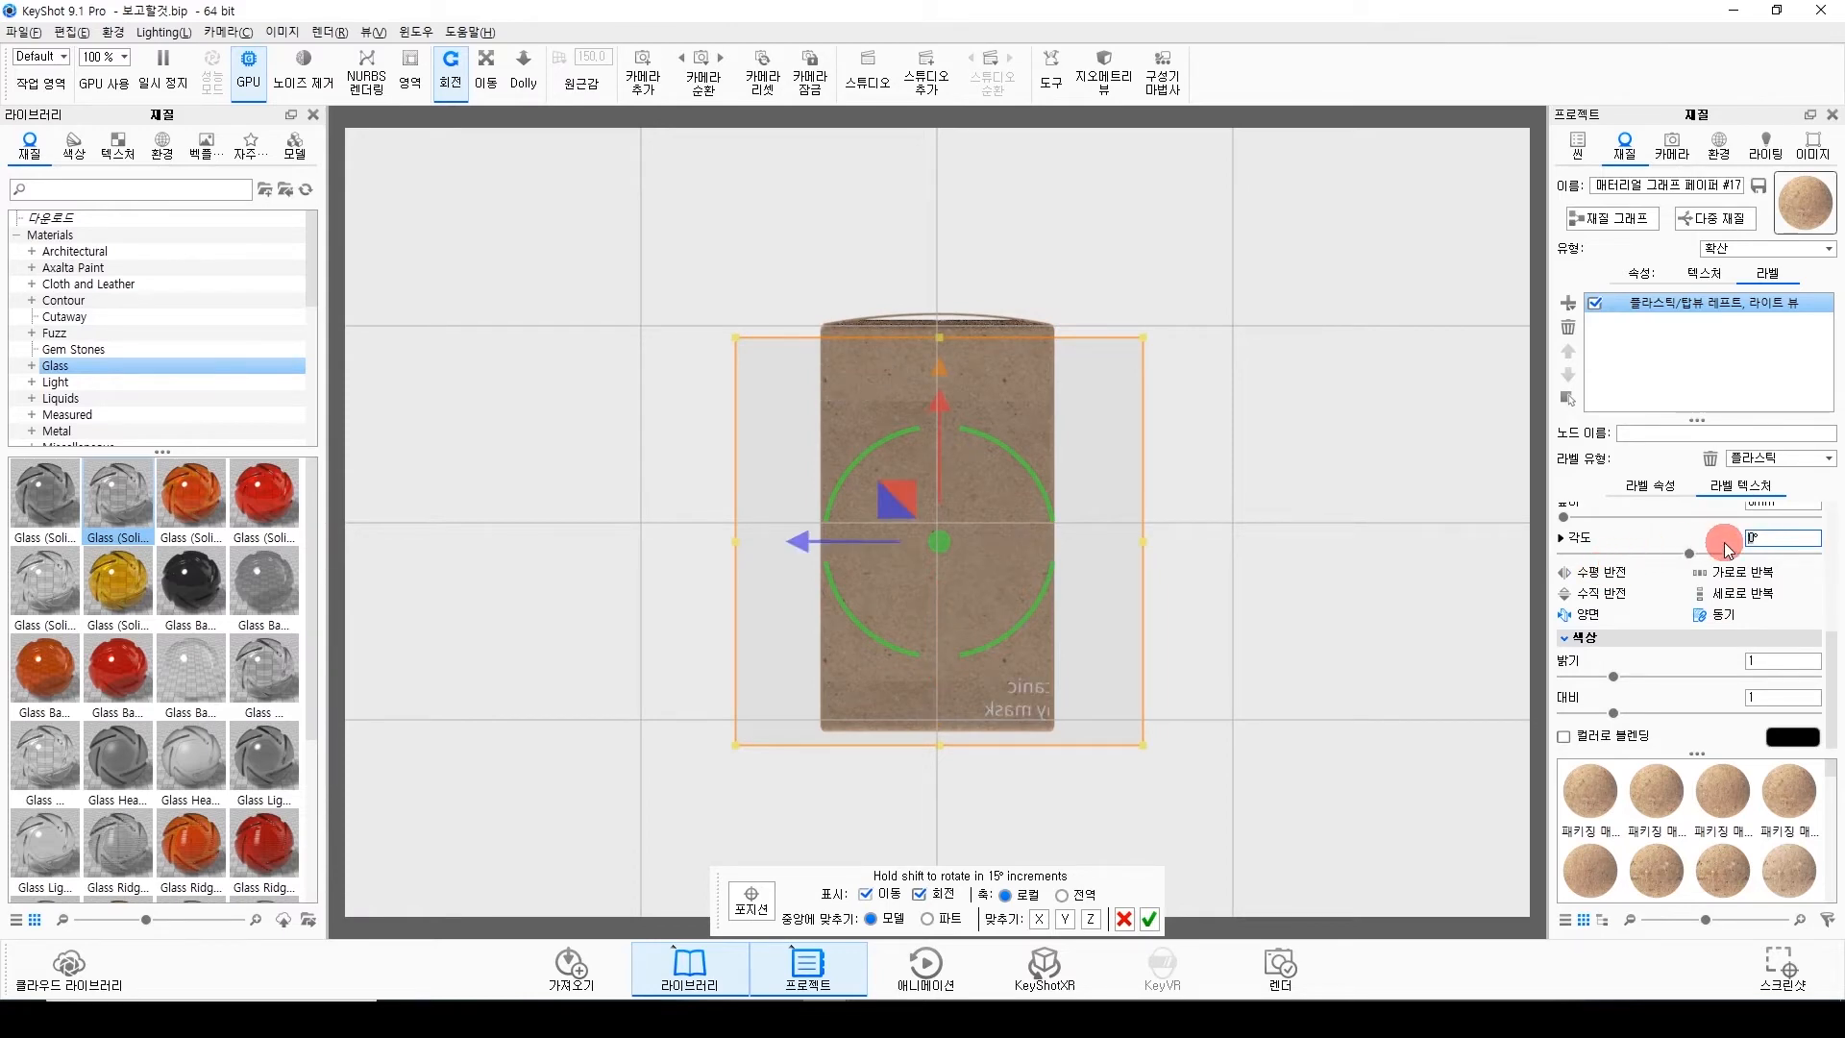
# Flip the side label horizontally, trying a vertical flip as well and shifting the label sideways on the face.
pyautogui.moveTo(815, 544); pyautogui.dragTo(782, 542)
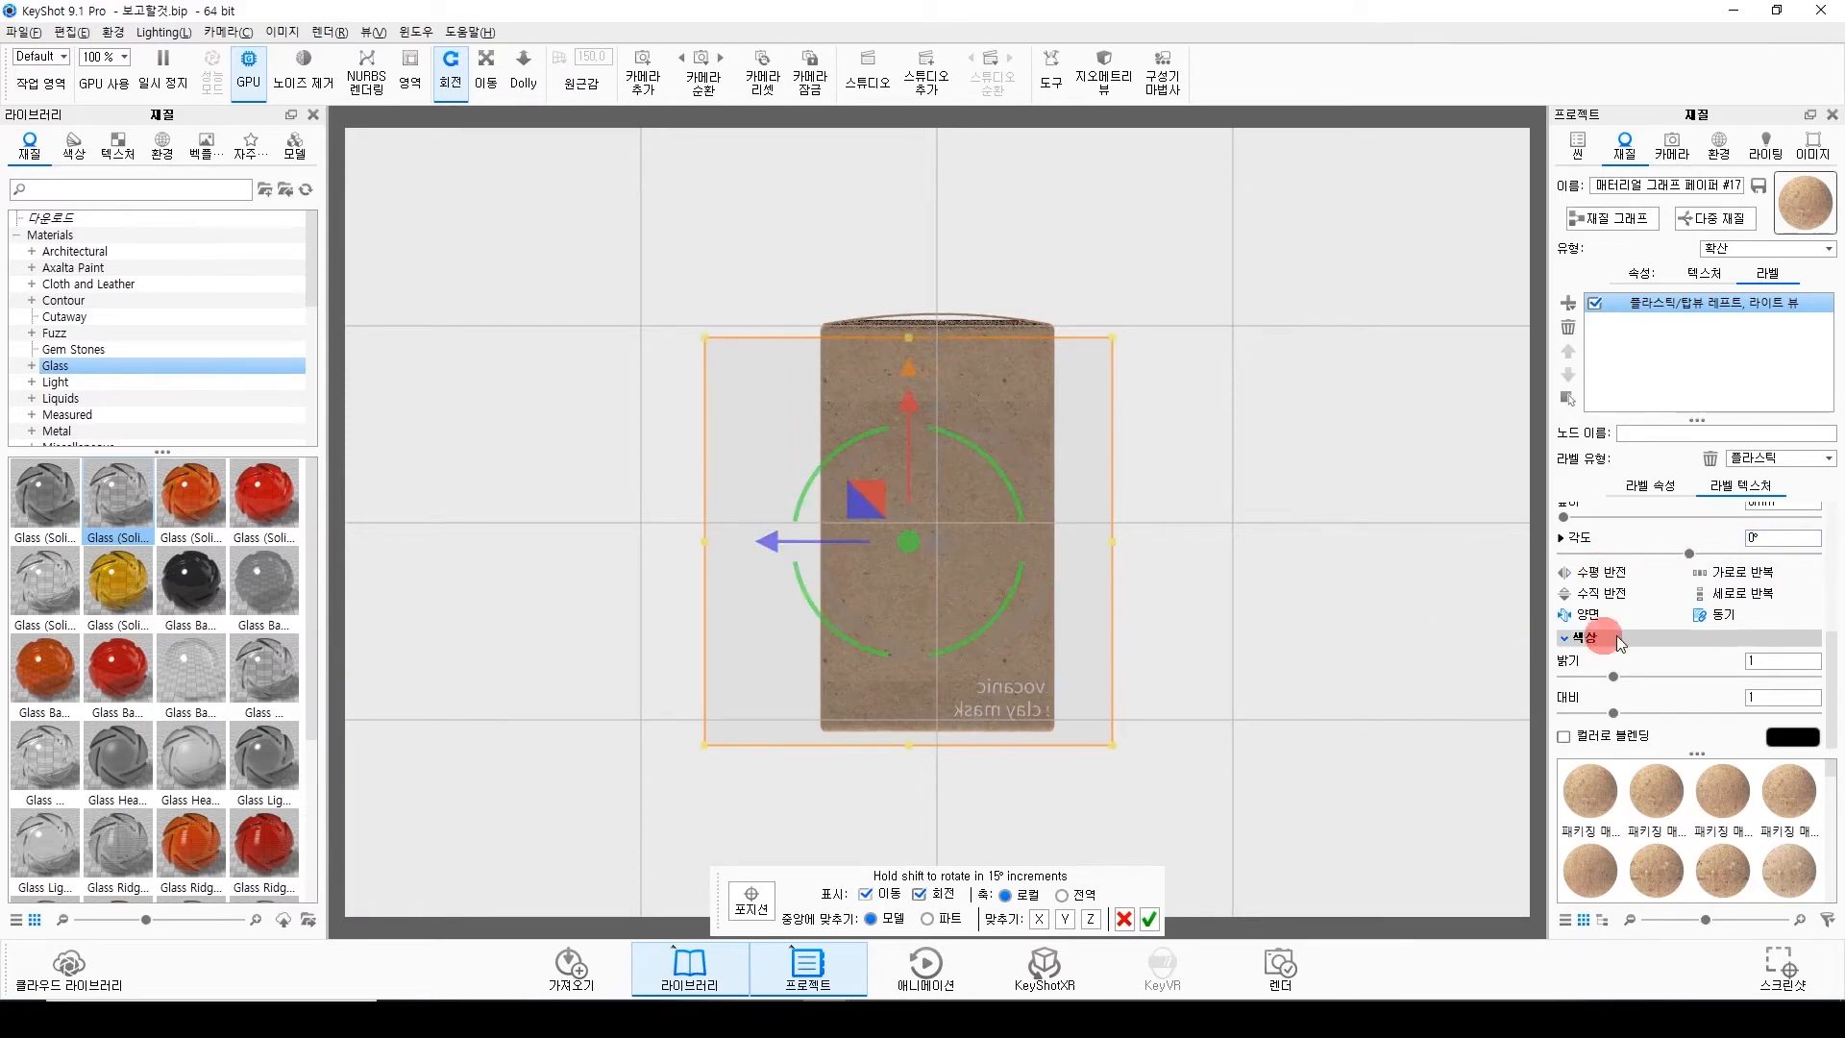
pyautogui.click(1598, 595)
pyautogui.click(1582, 576)
pyautogui.moveTo(750, 533); pyautogui.dragTo(812, 546)
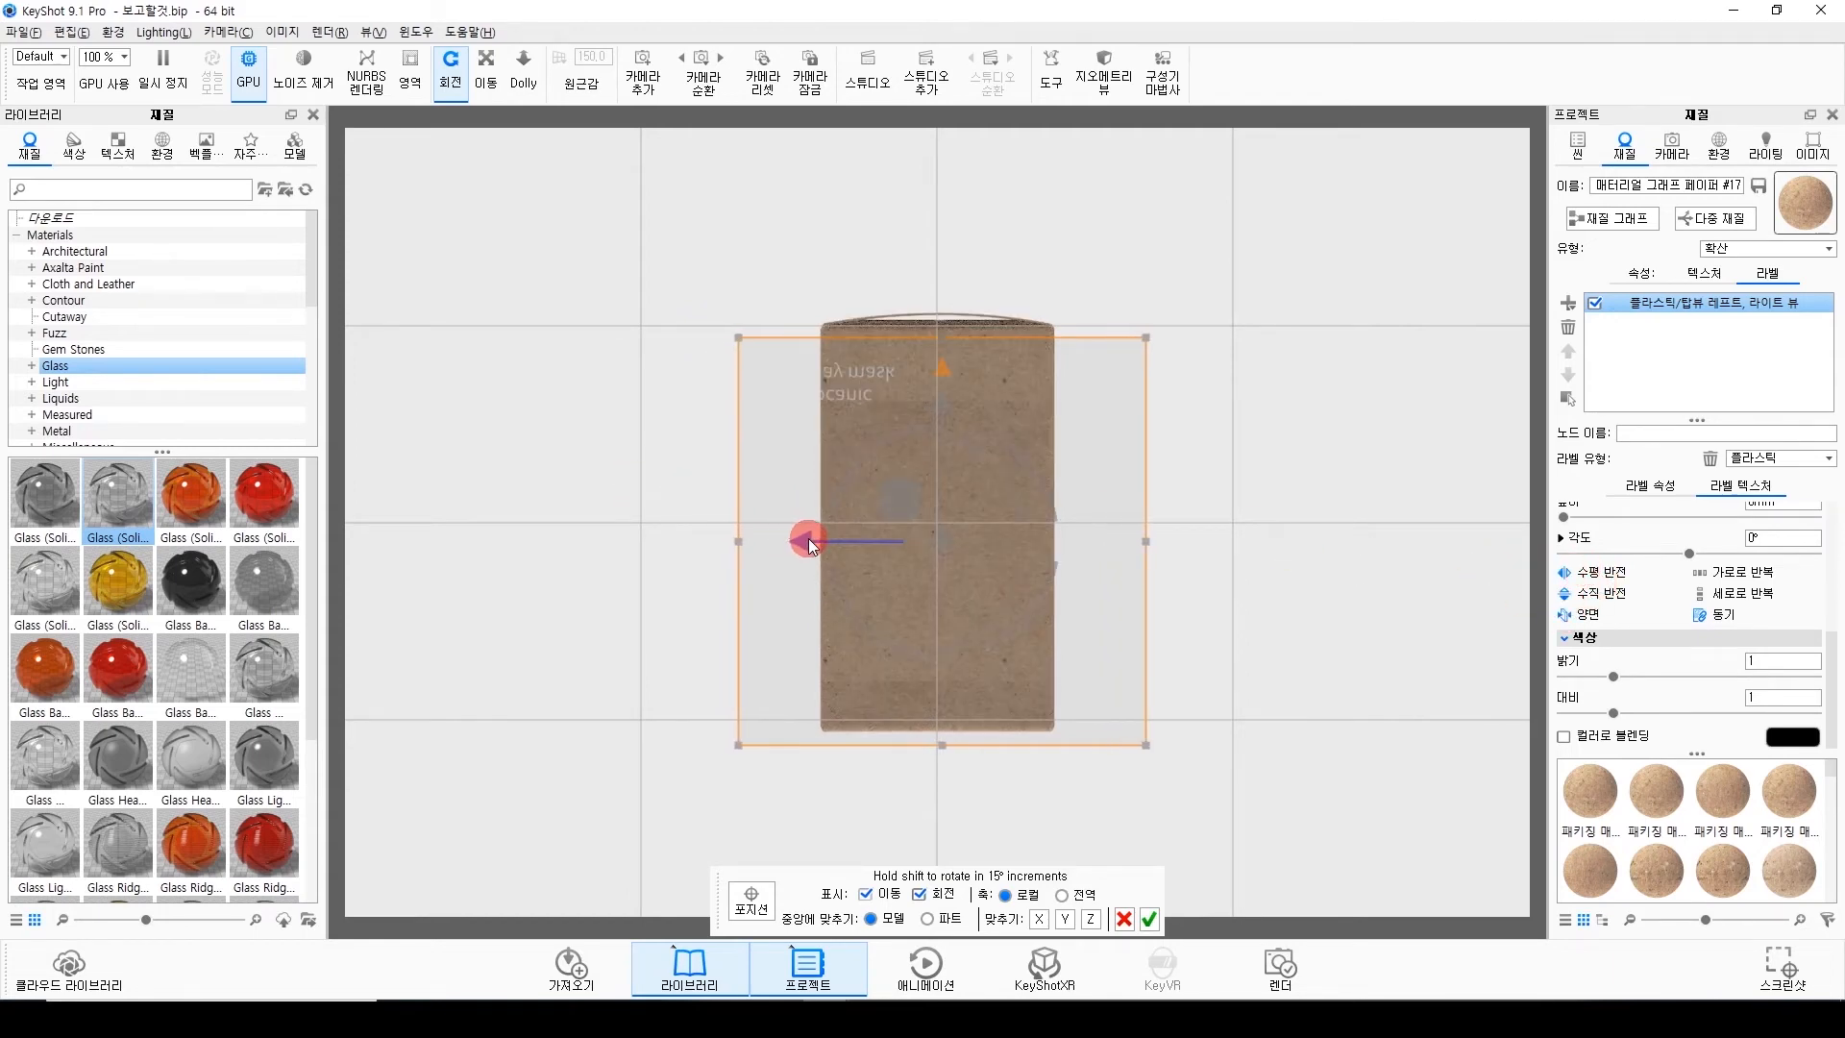
pyautogui.click(1614, 613)
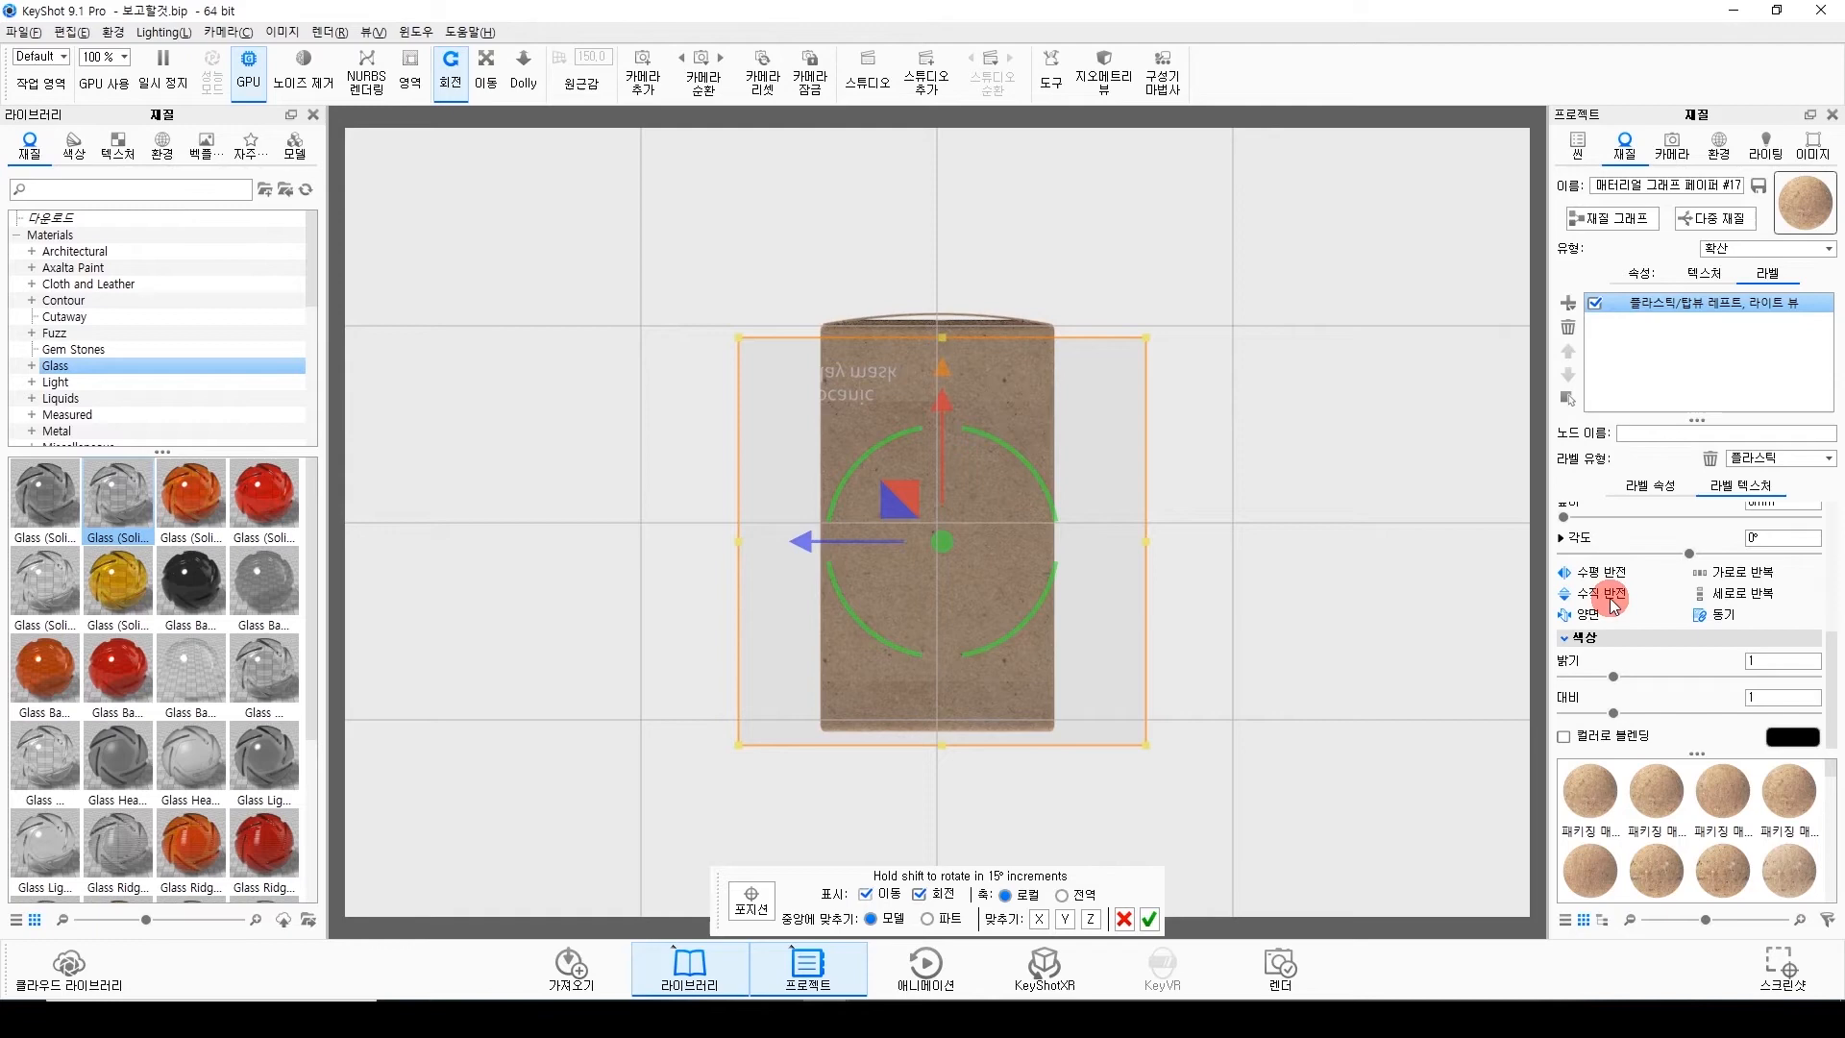
# Move the side label to the upper corner of the box side and accept its placement.
pyautogui.moveTo(938, 391); pyautogui.dragTo(931, 226)
pyautogui.click(804, 371)
pyautogui.moveTo(805, 370); pyautogui.dragTo(866, 381)
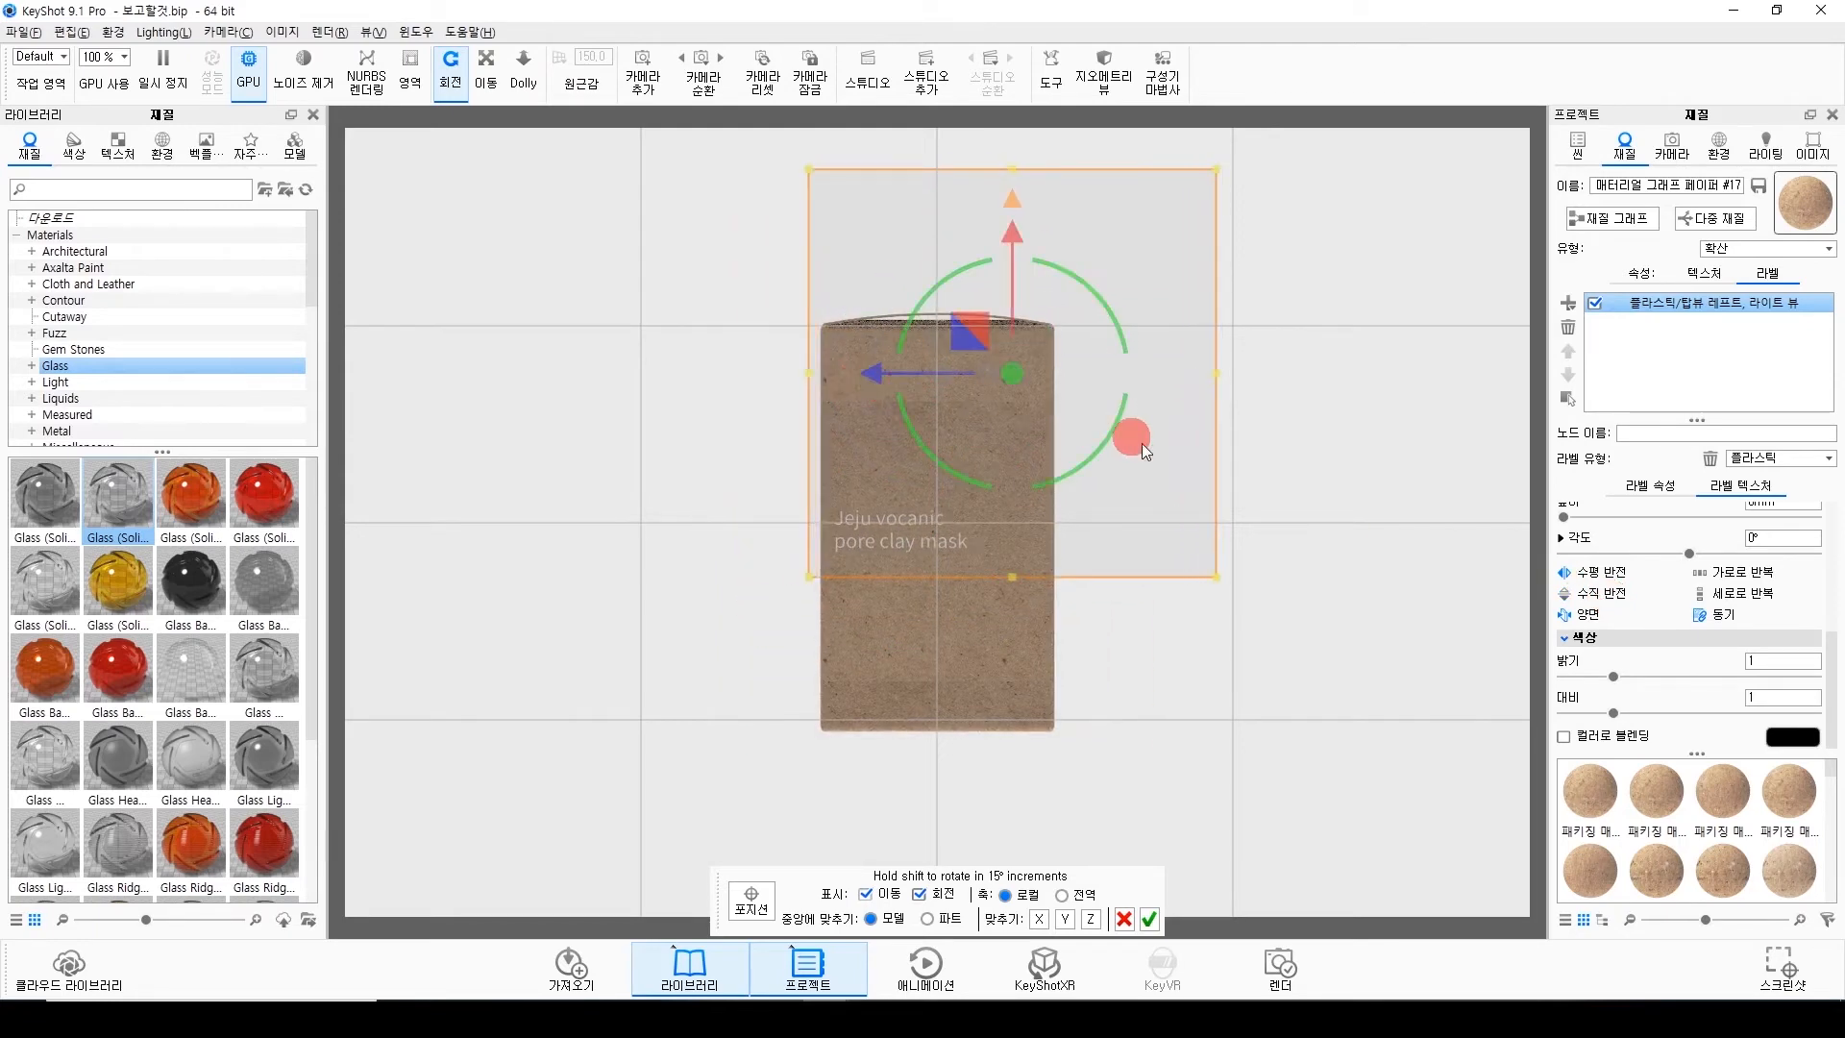
pyautogui.scroll(-3, 1141, 442)
pyautogui.moveTo(1011, 329); pyautogui.dragTo(990, 188)
pyautogui.click(1148, 919)
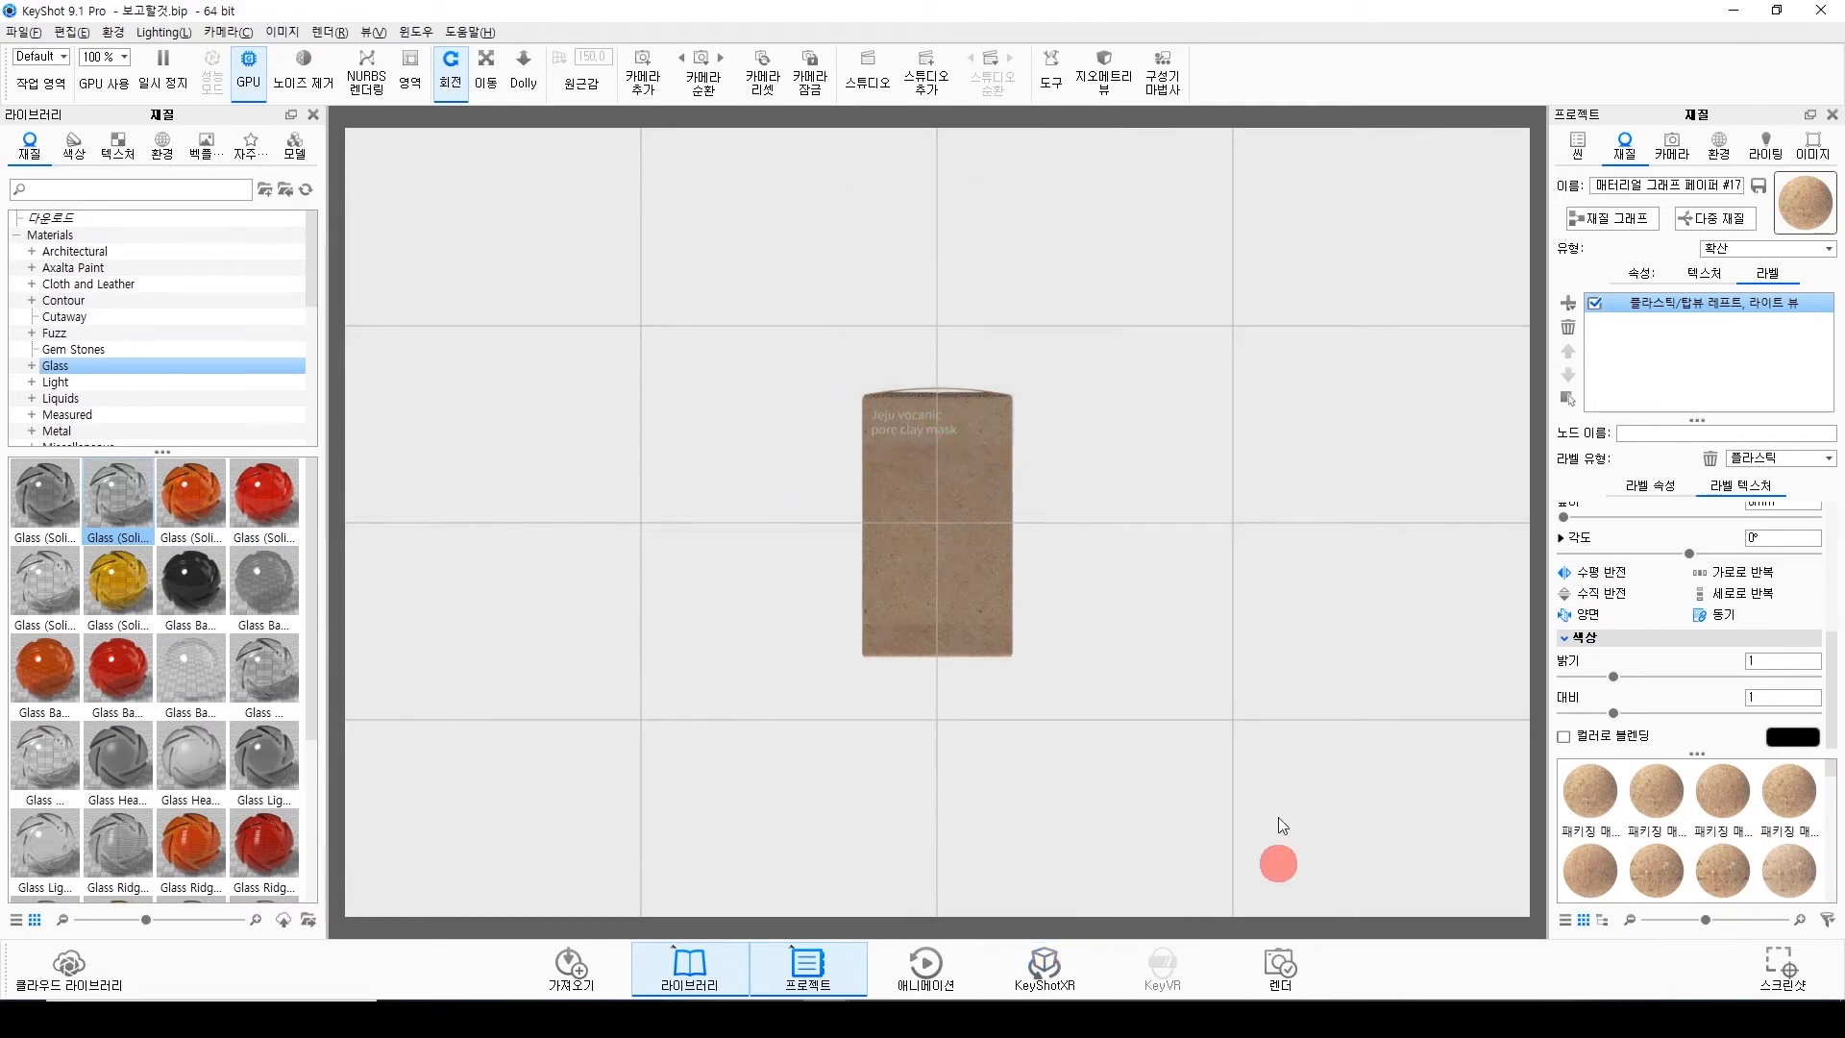
# Turn off the camera's grid (없음) and switch to a perspective (원근감) lens in the isometric standard view.
pyautogui.click(1716, 149)
pyautogui.click(1672, 149)
pyautogui.click(1768, 618)
pyautogui.click(1761, 627)
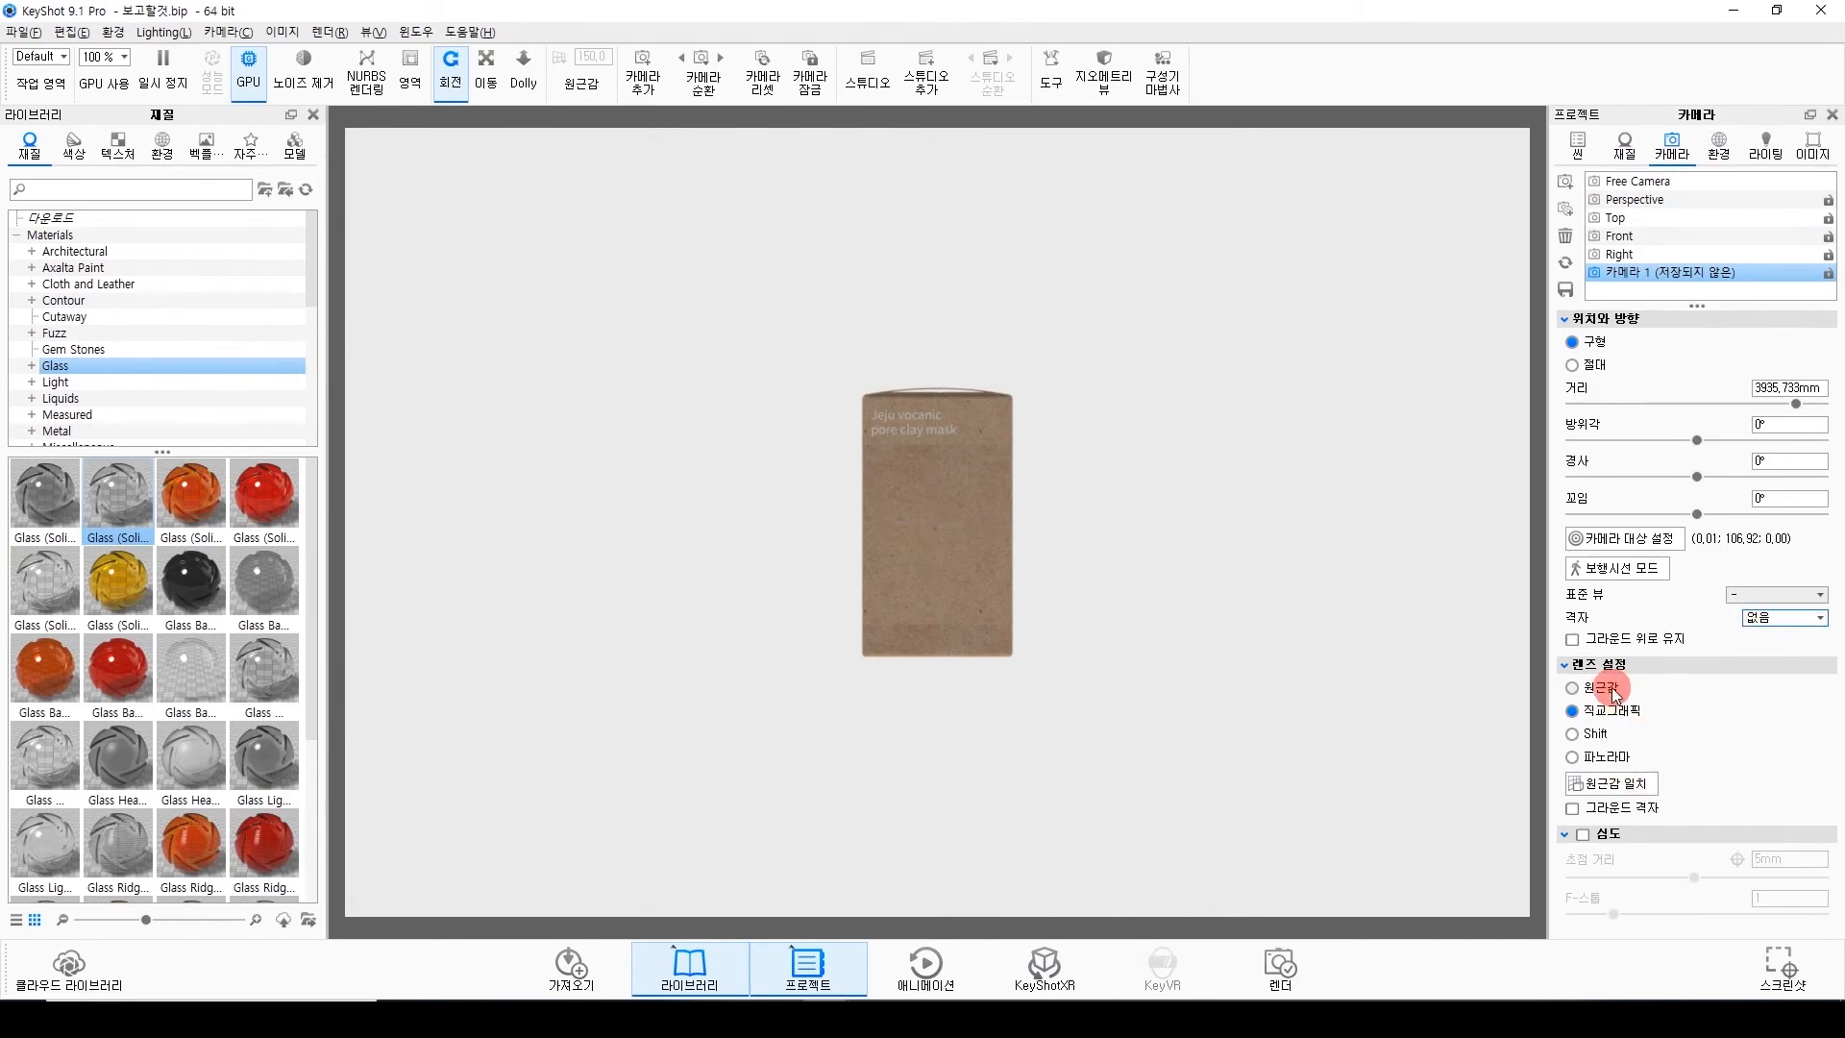
pyautogui.click(1600, 688)
pyautogui.click(1753, 598)
pyautogui.click(1751, 686)
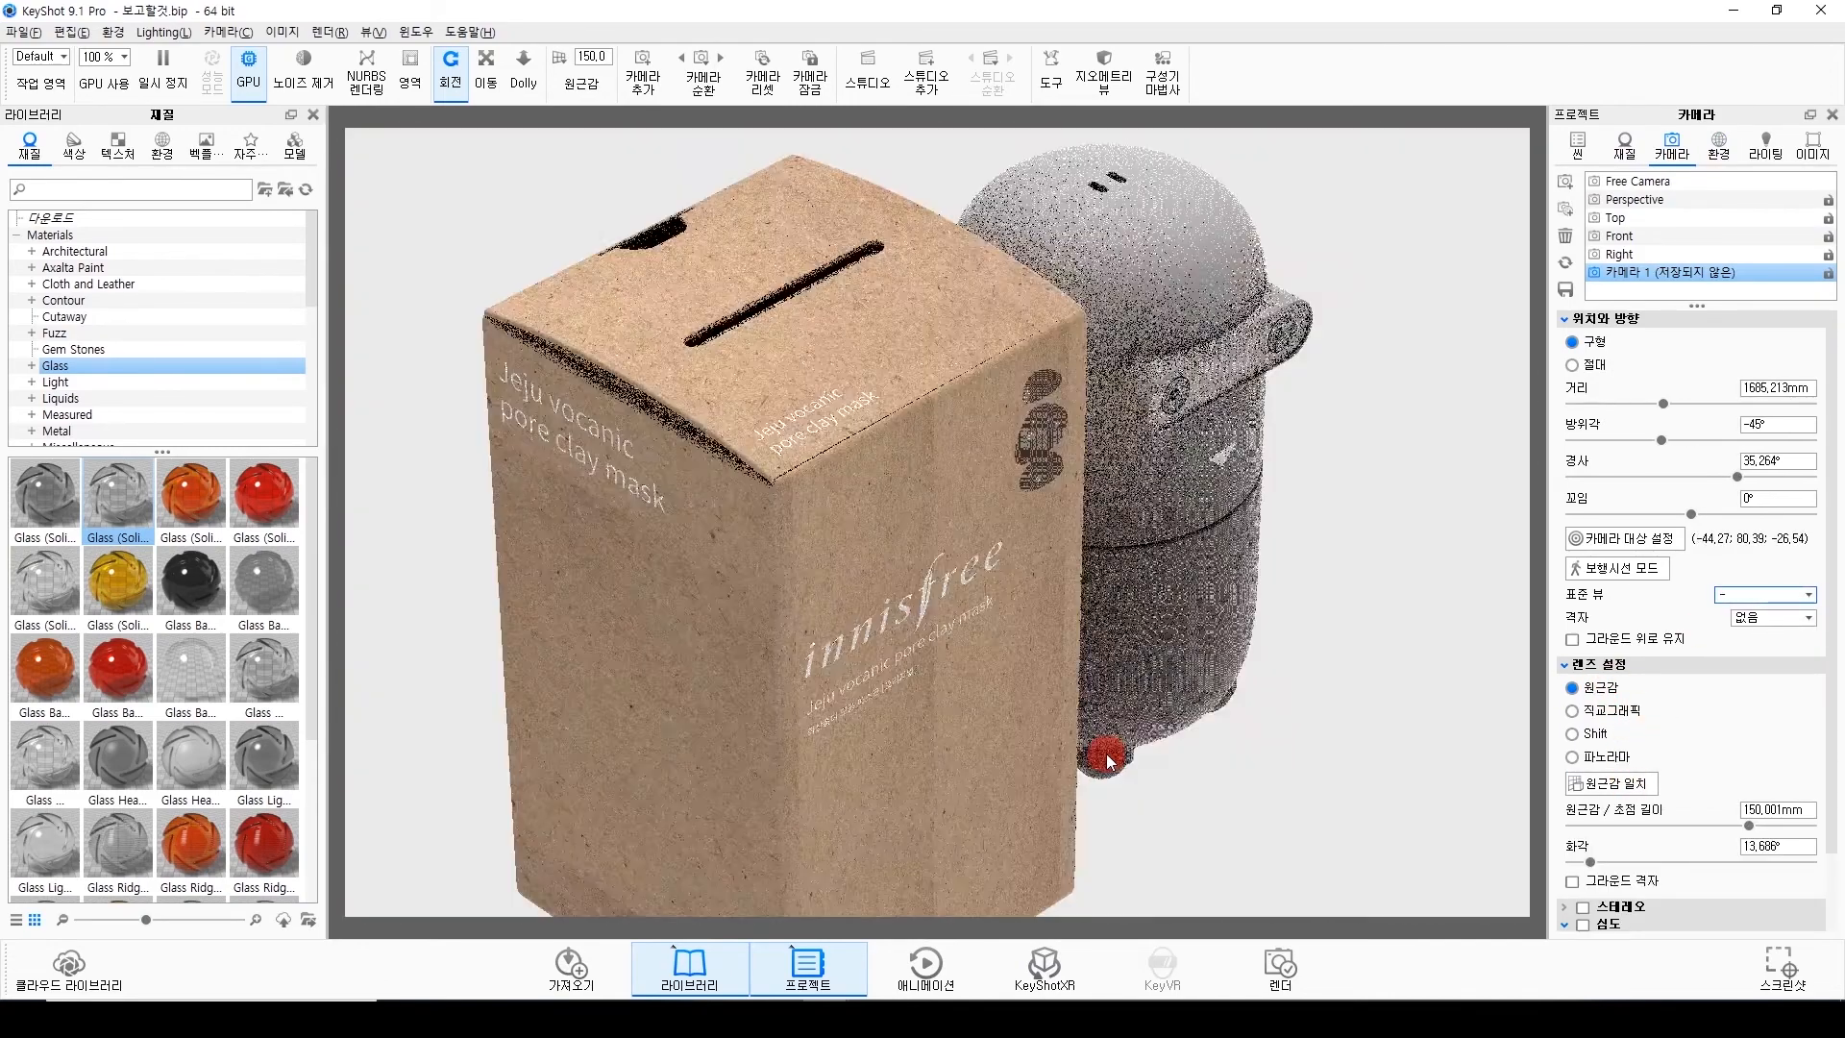
# Examine the labels on the box's top, side and front faces next to the product from several angles.
pyautogui.scroll(-5, 1108, 759)
pyautogui.click(555, 58)
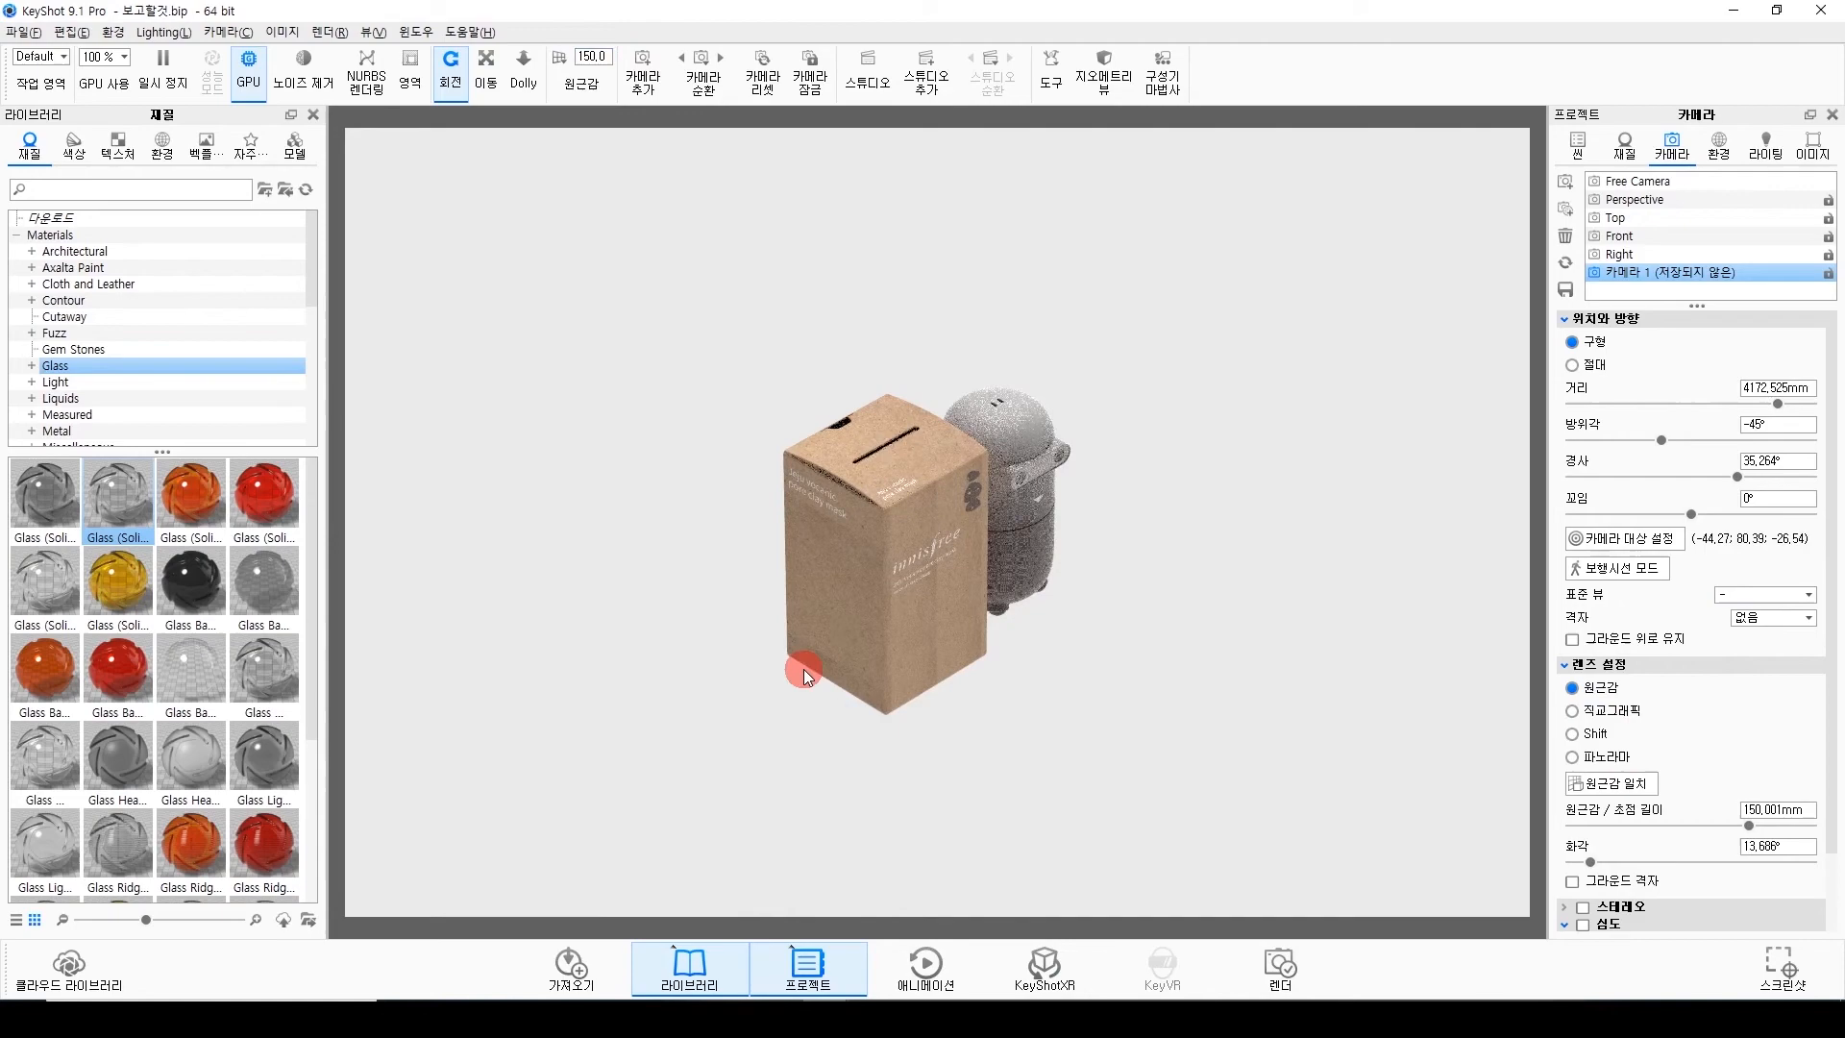
pyautogui.moveTo(803, 668); pyautogui.dragTo(982, 544)
pyautogui.scroll(5, 982, 544)
pyautogui.moveTo(1005, 569); pyautogui.dragTo(1109, 589, button='middle')
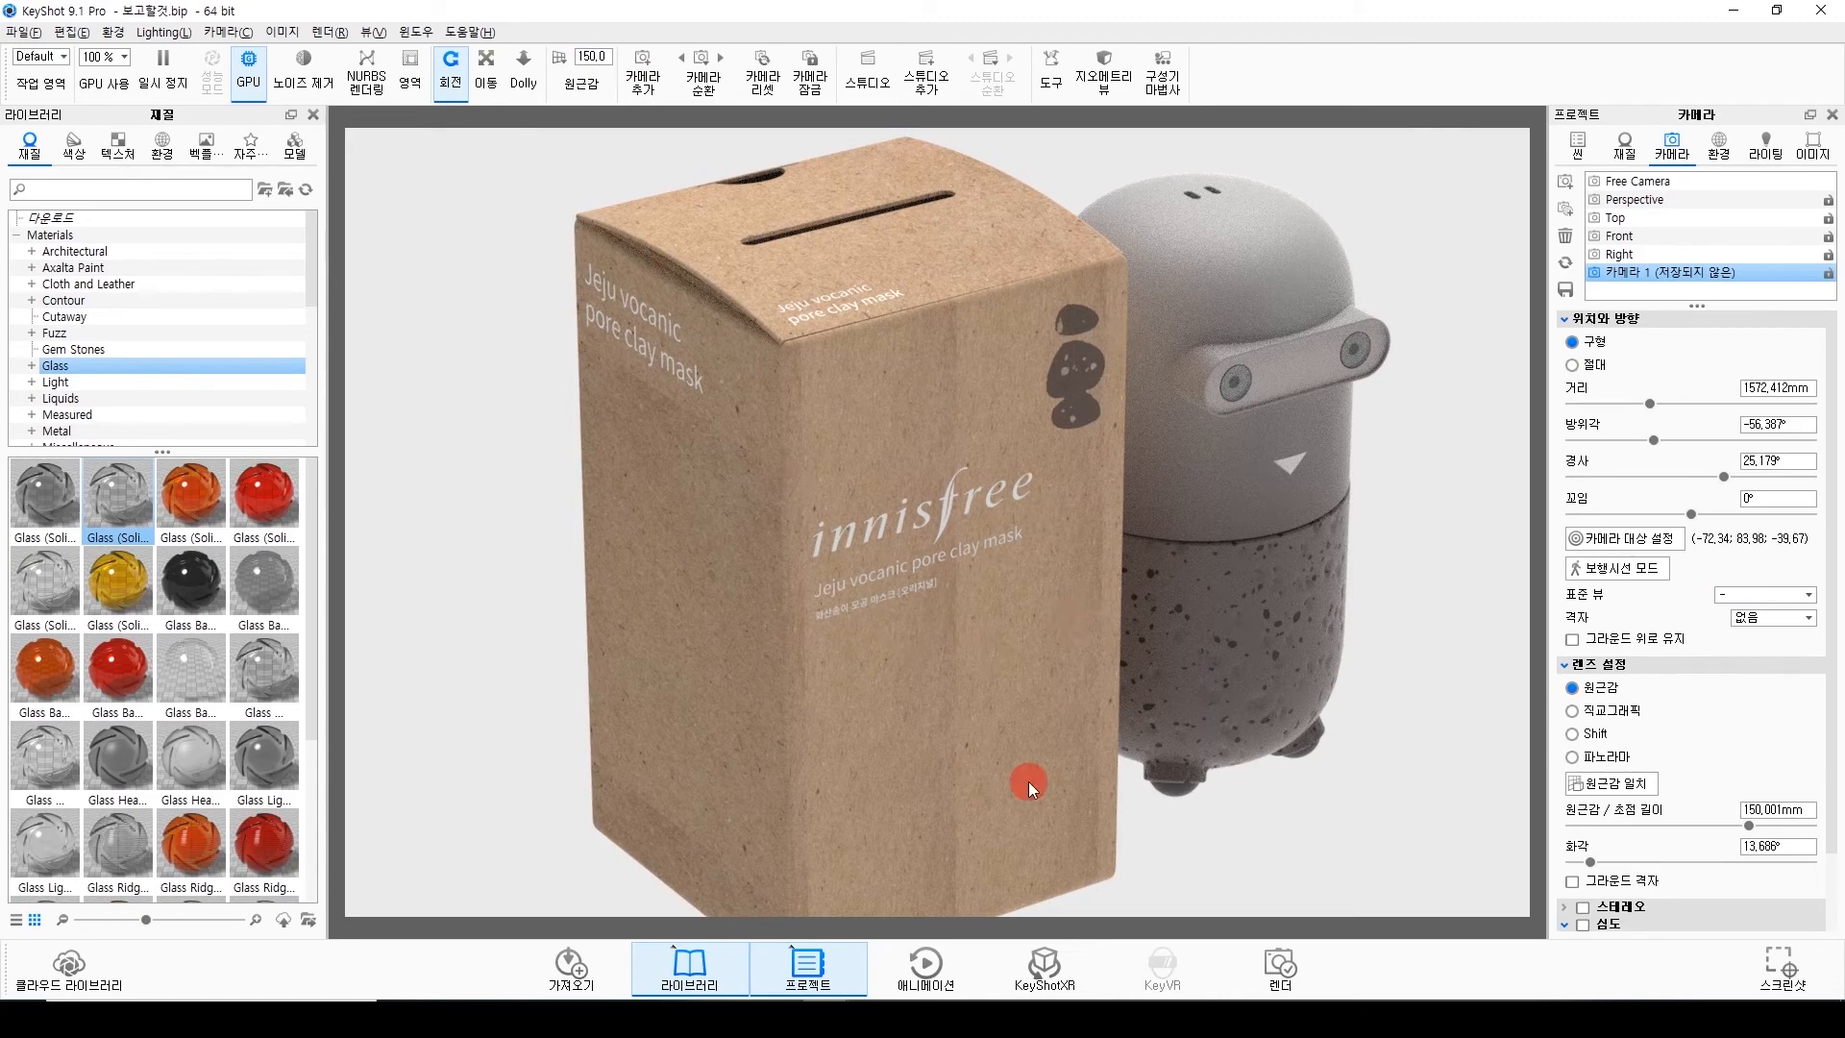
pyautogui.moveTo(971, 611); pyautogui.dragTo(845, 758)
pyautogui.scroll(2, 936, 522)
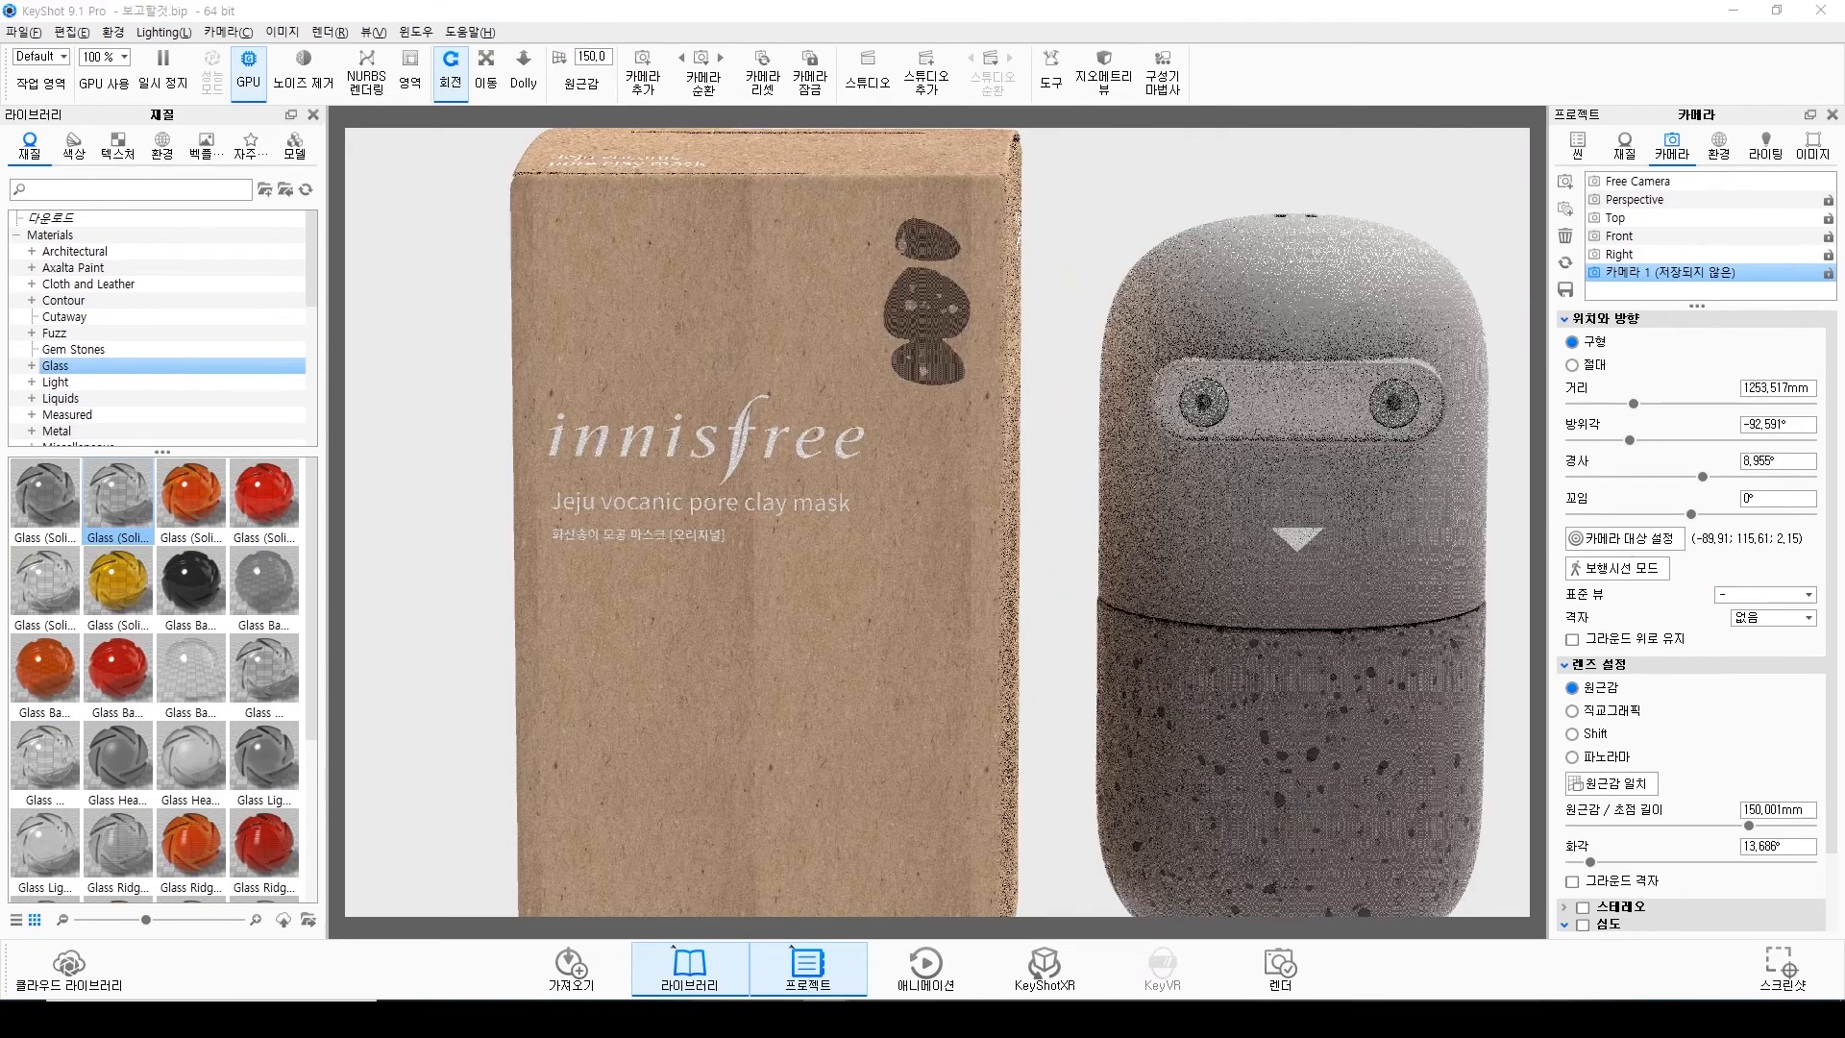
pyautogui.moveTo(0, 248); pyautogui.dragTo(1195, 216)
# Show the 연습용 model set in place of 연습용2 and inspect its box material up close.
pyautogui.click(1605, 145)
pyautogui.click(1585, 146)
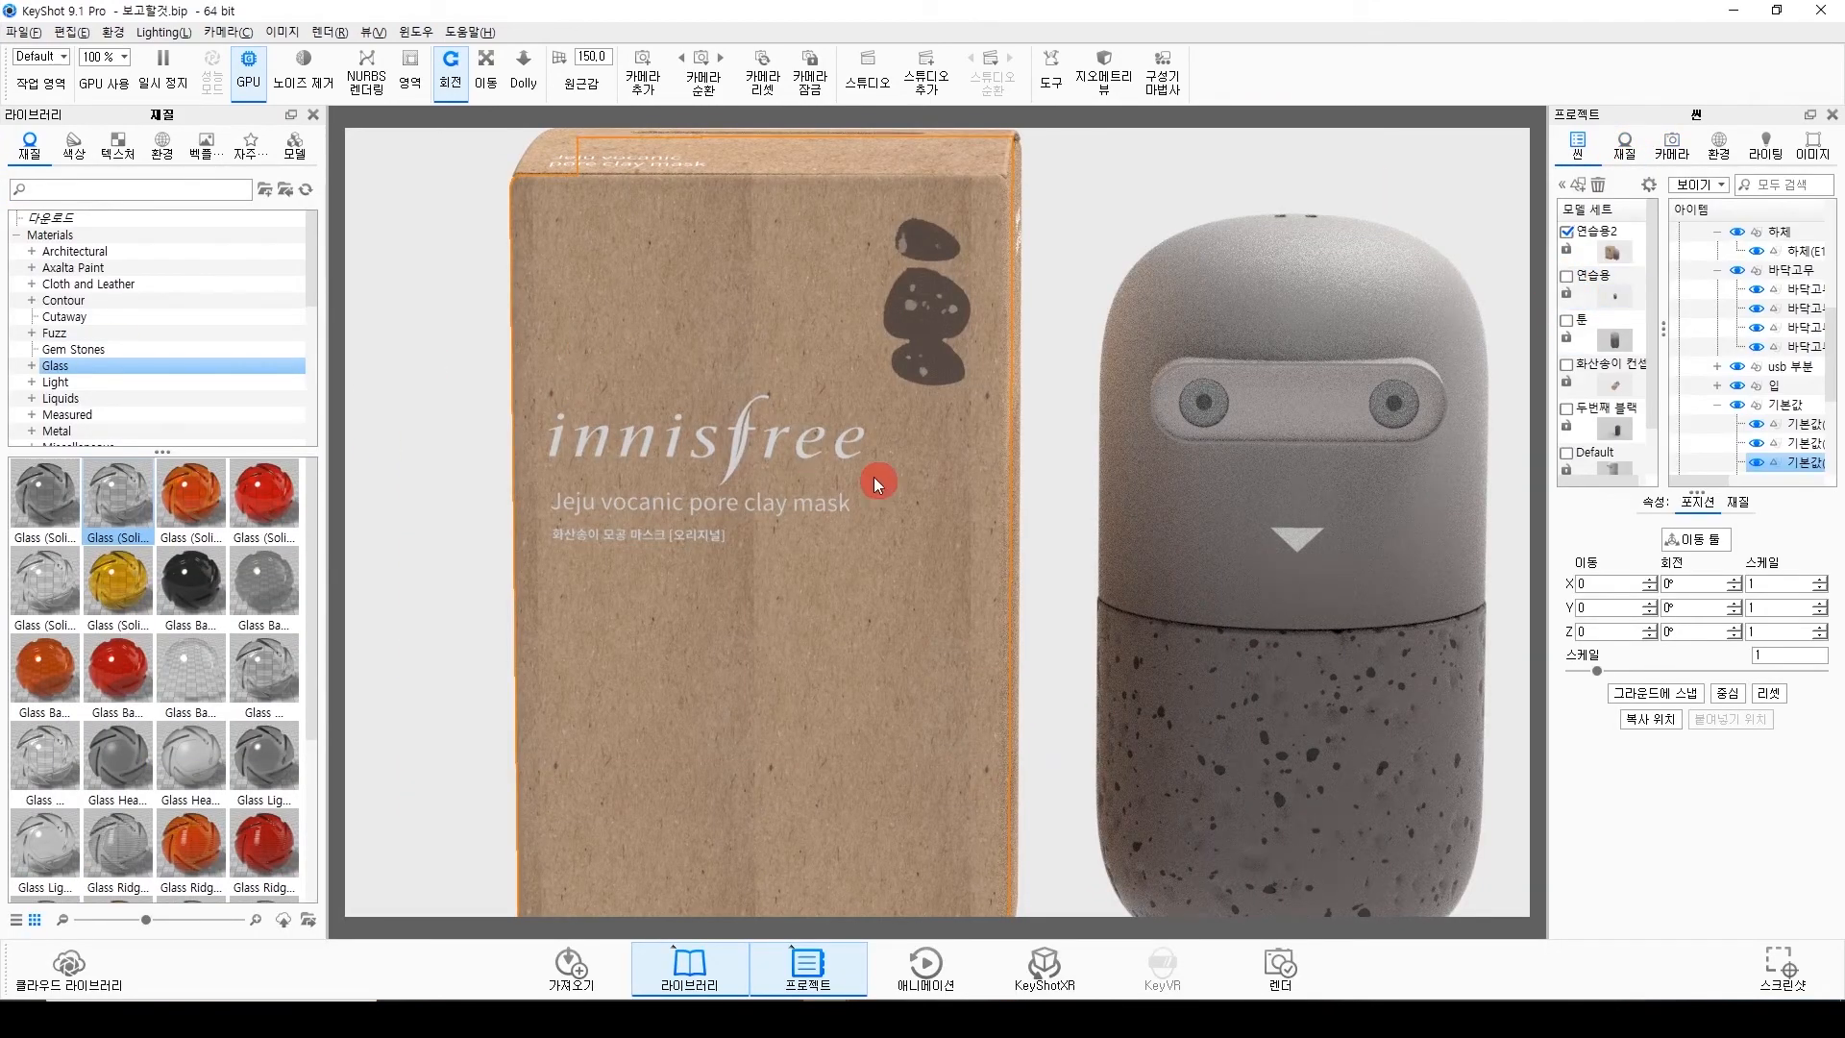
pyautogui.hotkey('alt', 'Tab')
pyautogui.moveTo(793, 196); pyautogui.dragTo(3, 165)
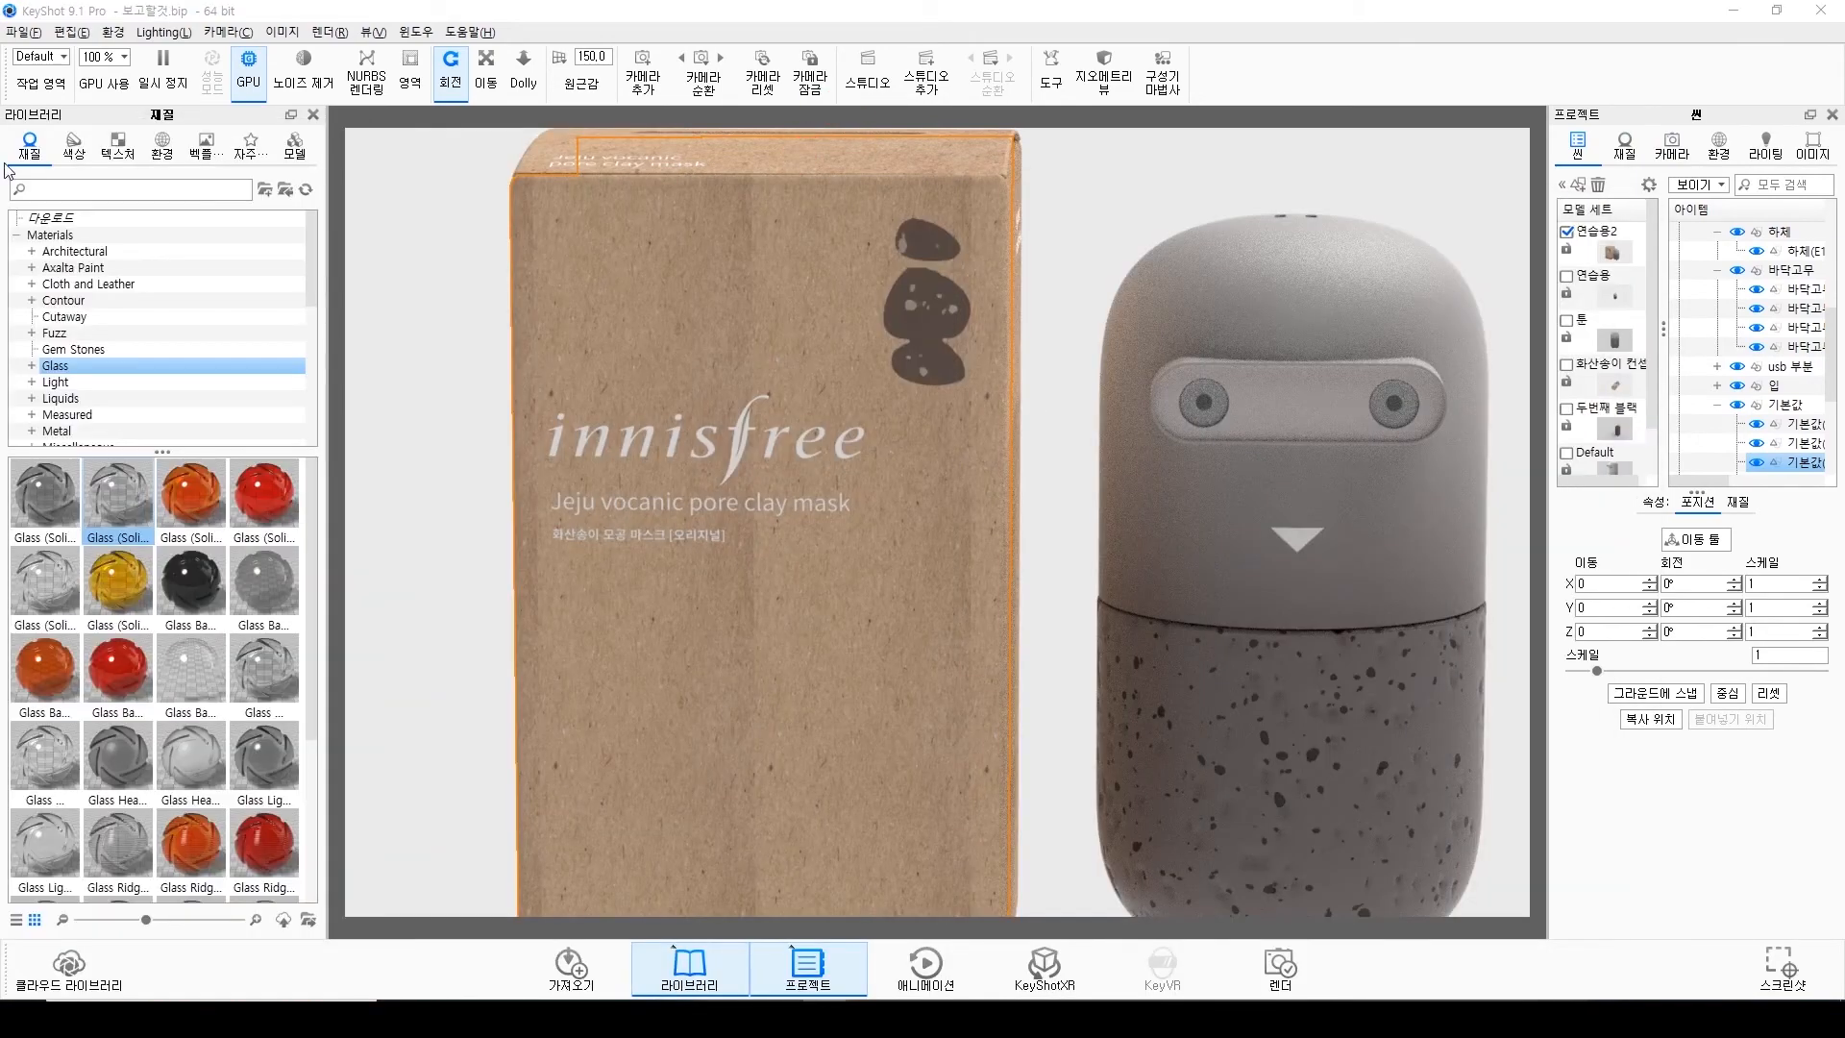
pyautogui.click(1568, 277)
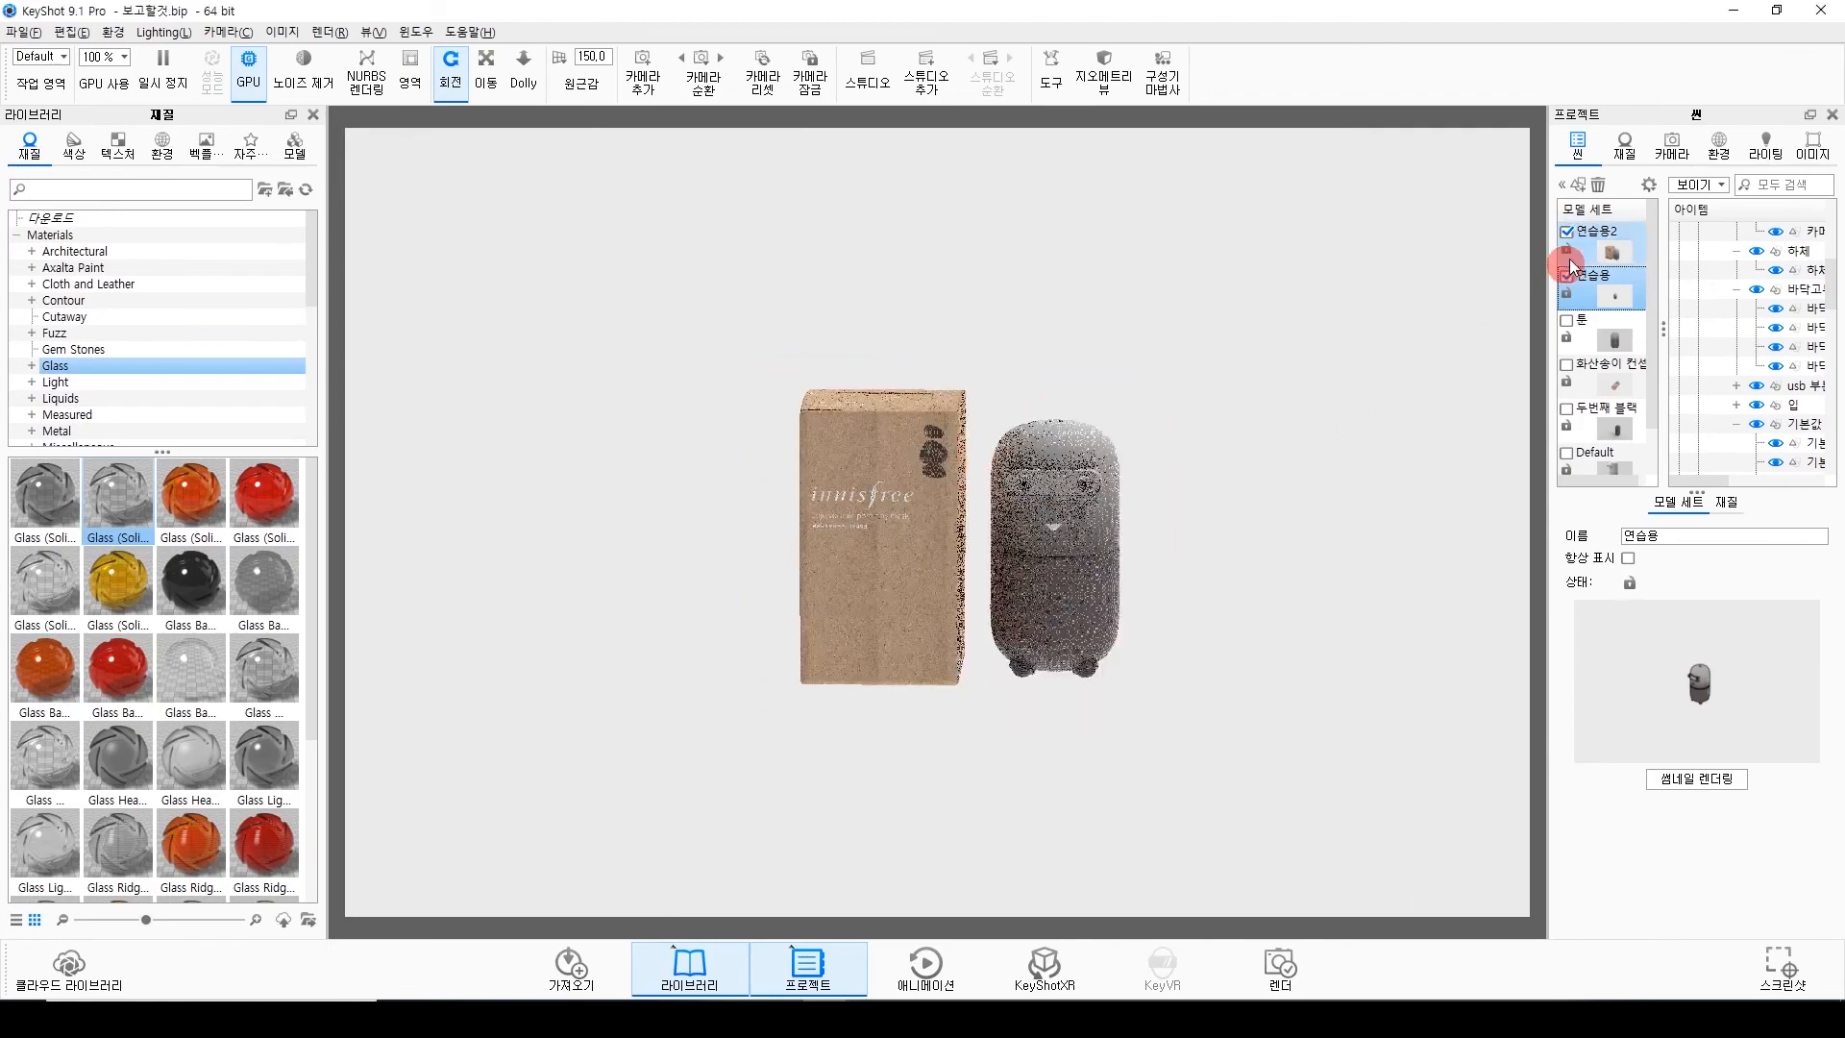
pyautogui.click(1567, 233)
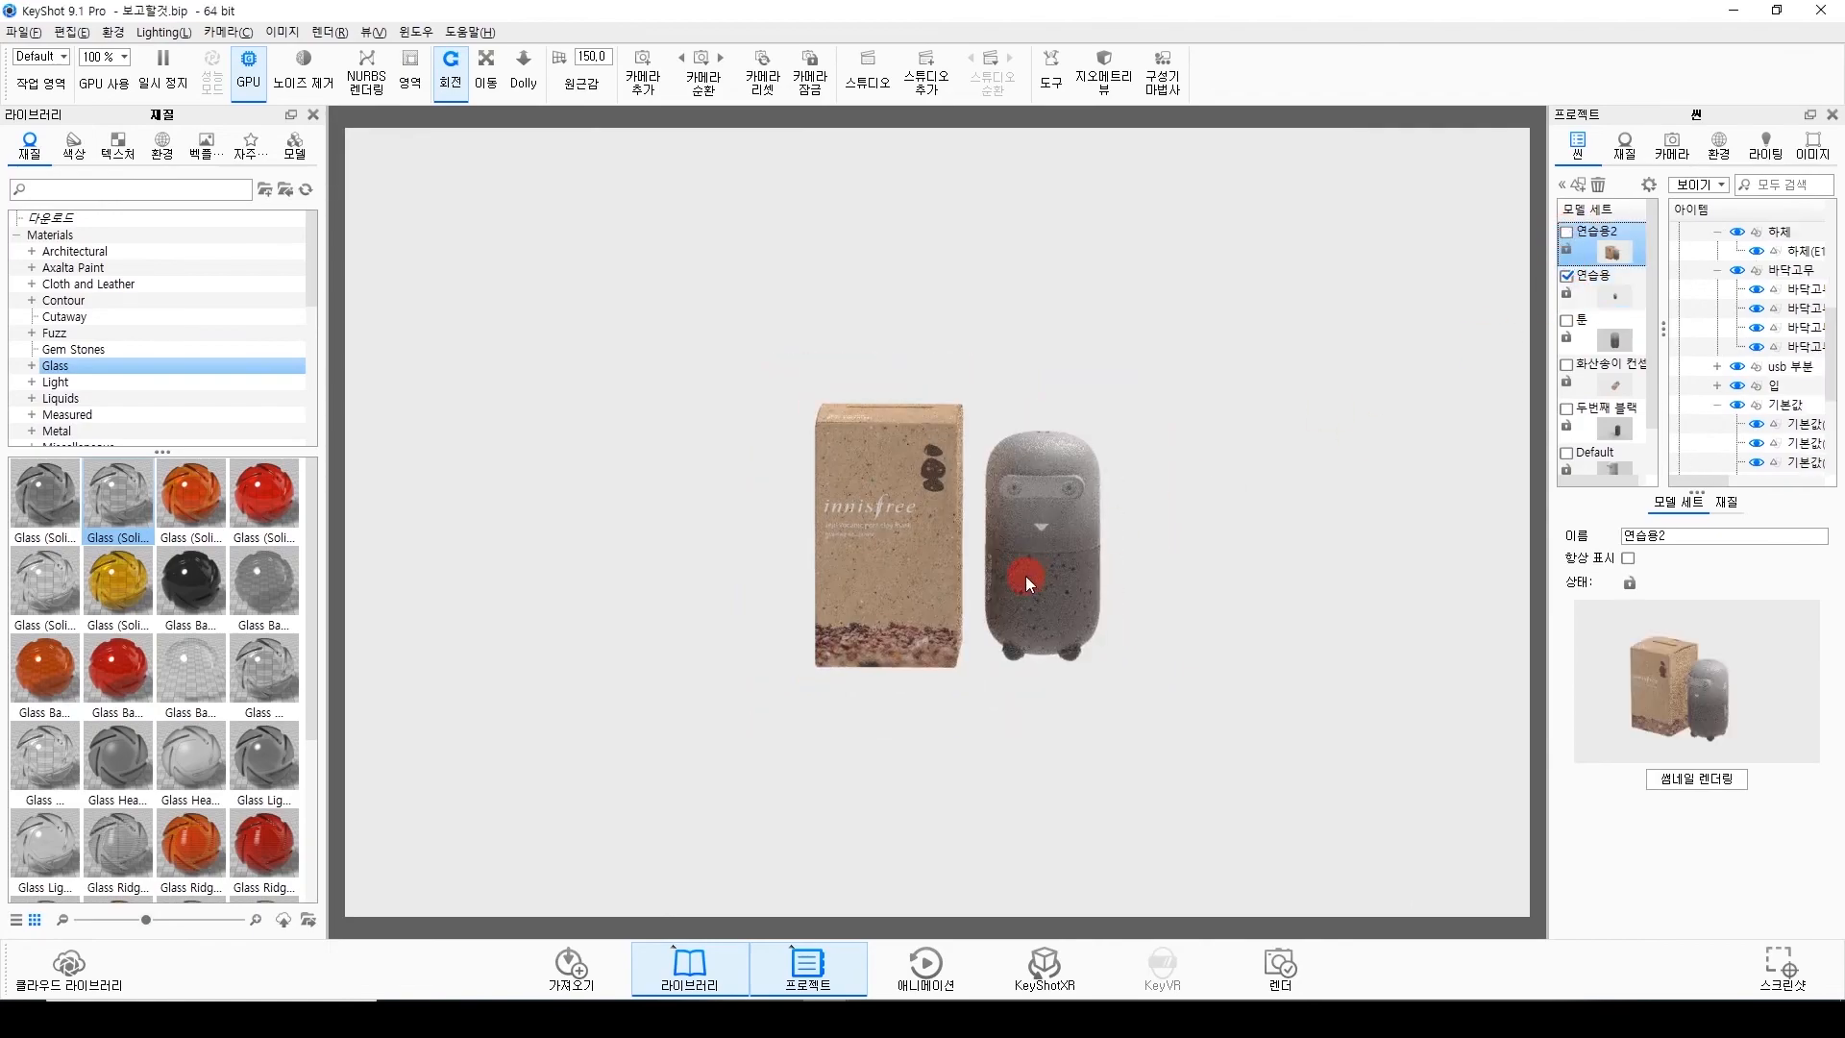
pyautogui.scroll(5, 1025, 579)
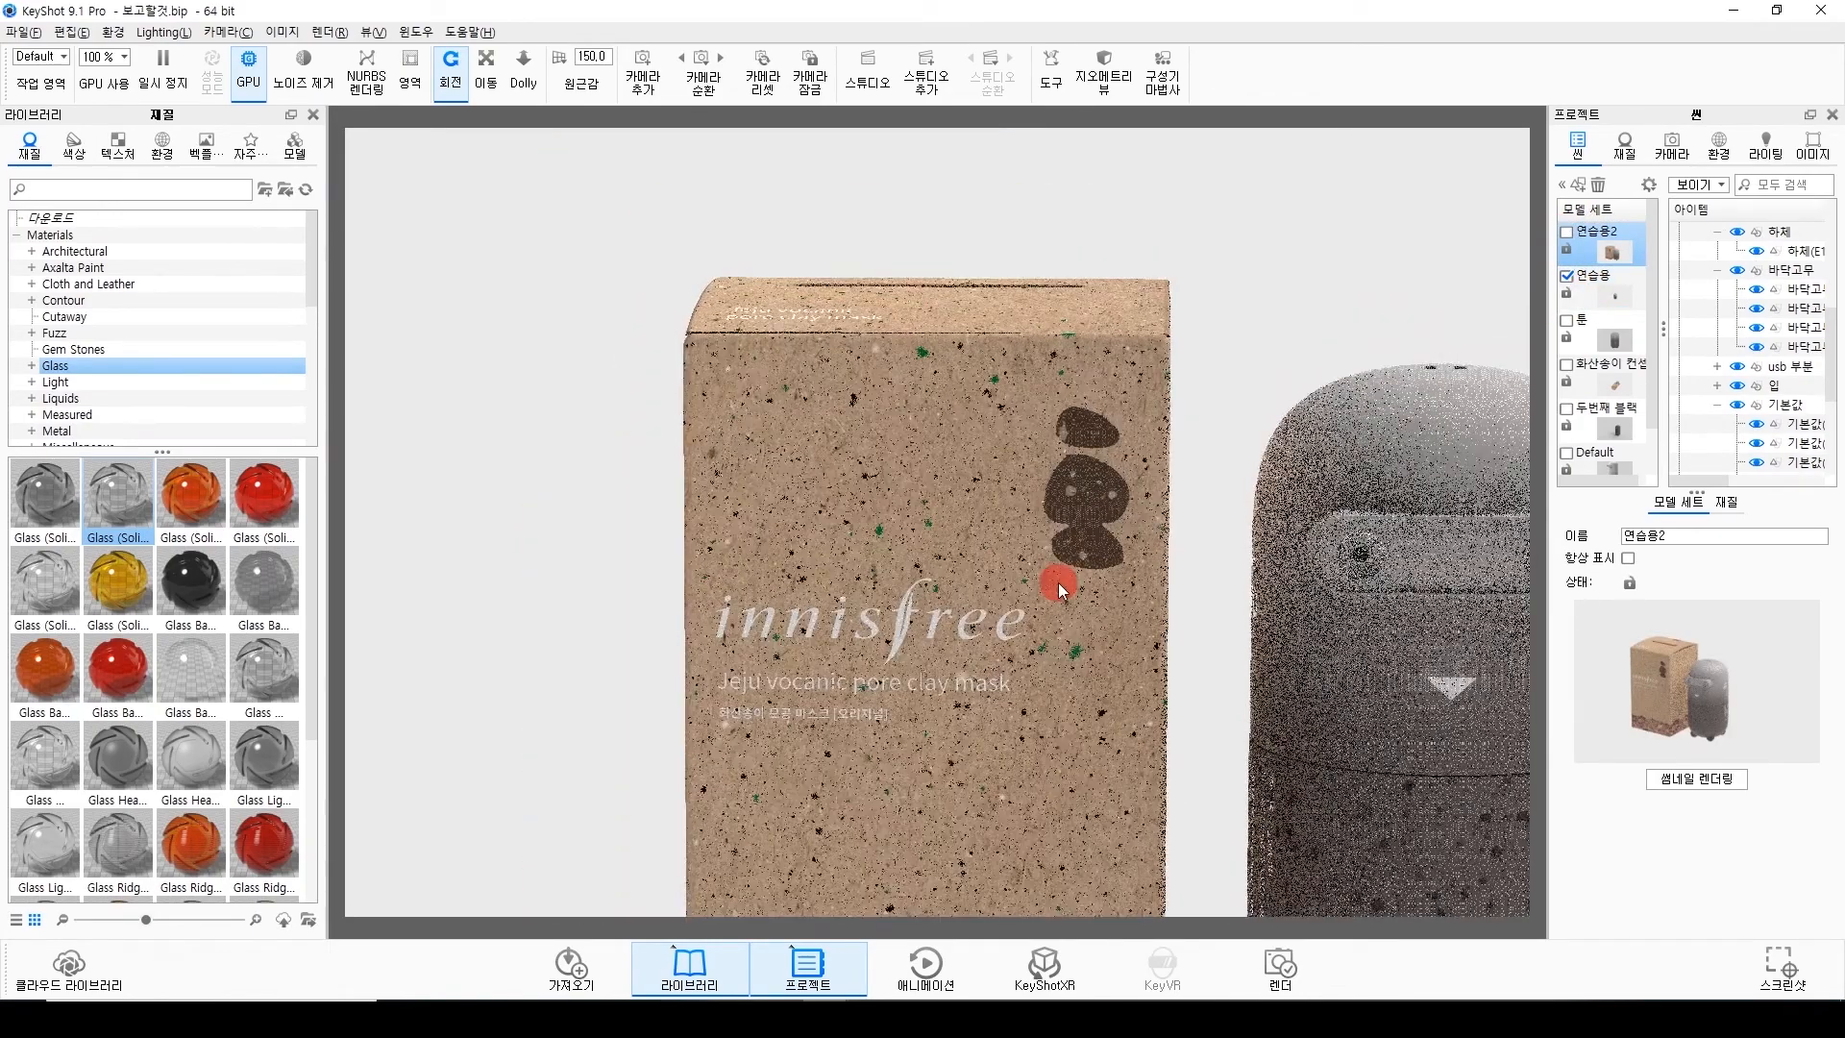
# Compare the box paper textures of the two model sets up close, ending with only 연습용2 shown.
pyautogui.click(1568, 233)
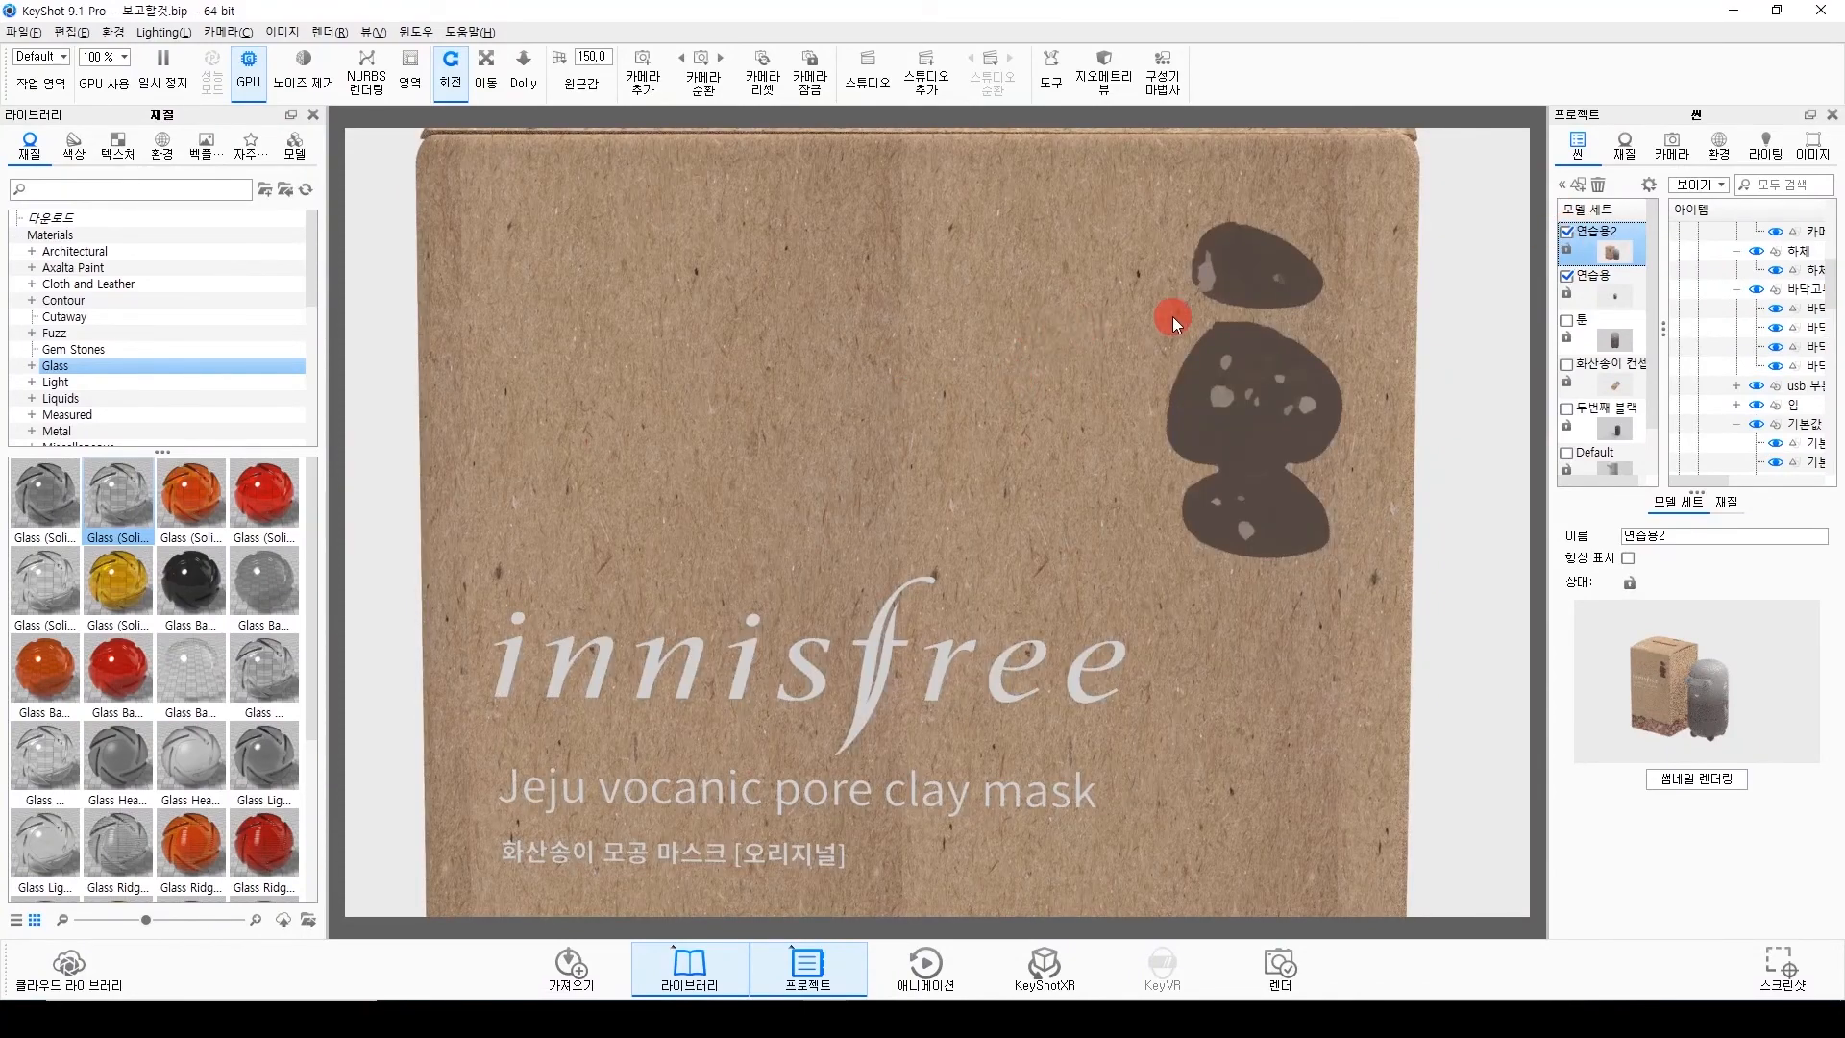
pyautogui.click(1567, 232)
pyautogui.moveTo(915, 425); pyautogui.dragTo(827, 540)
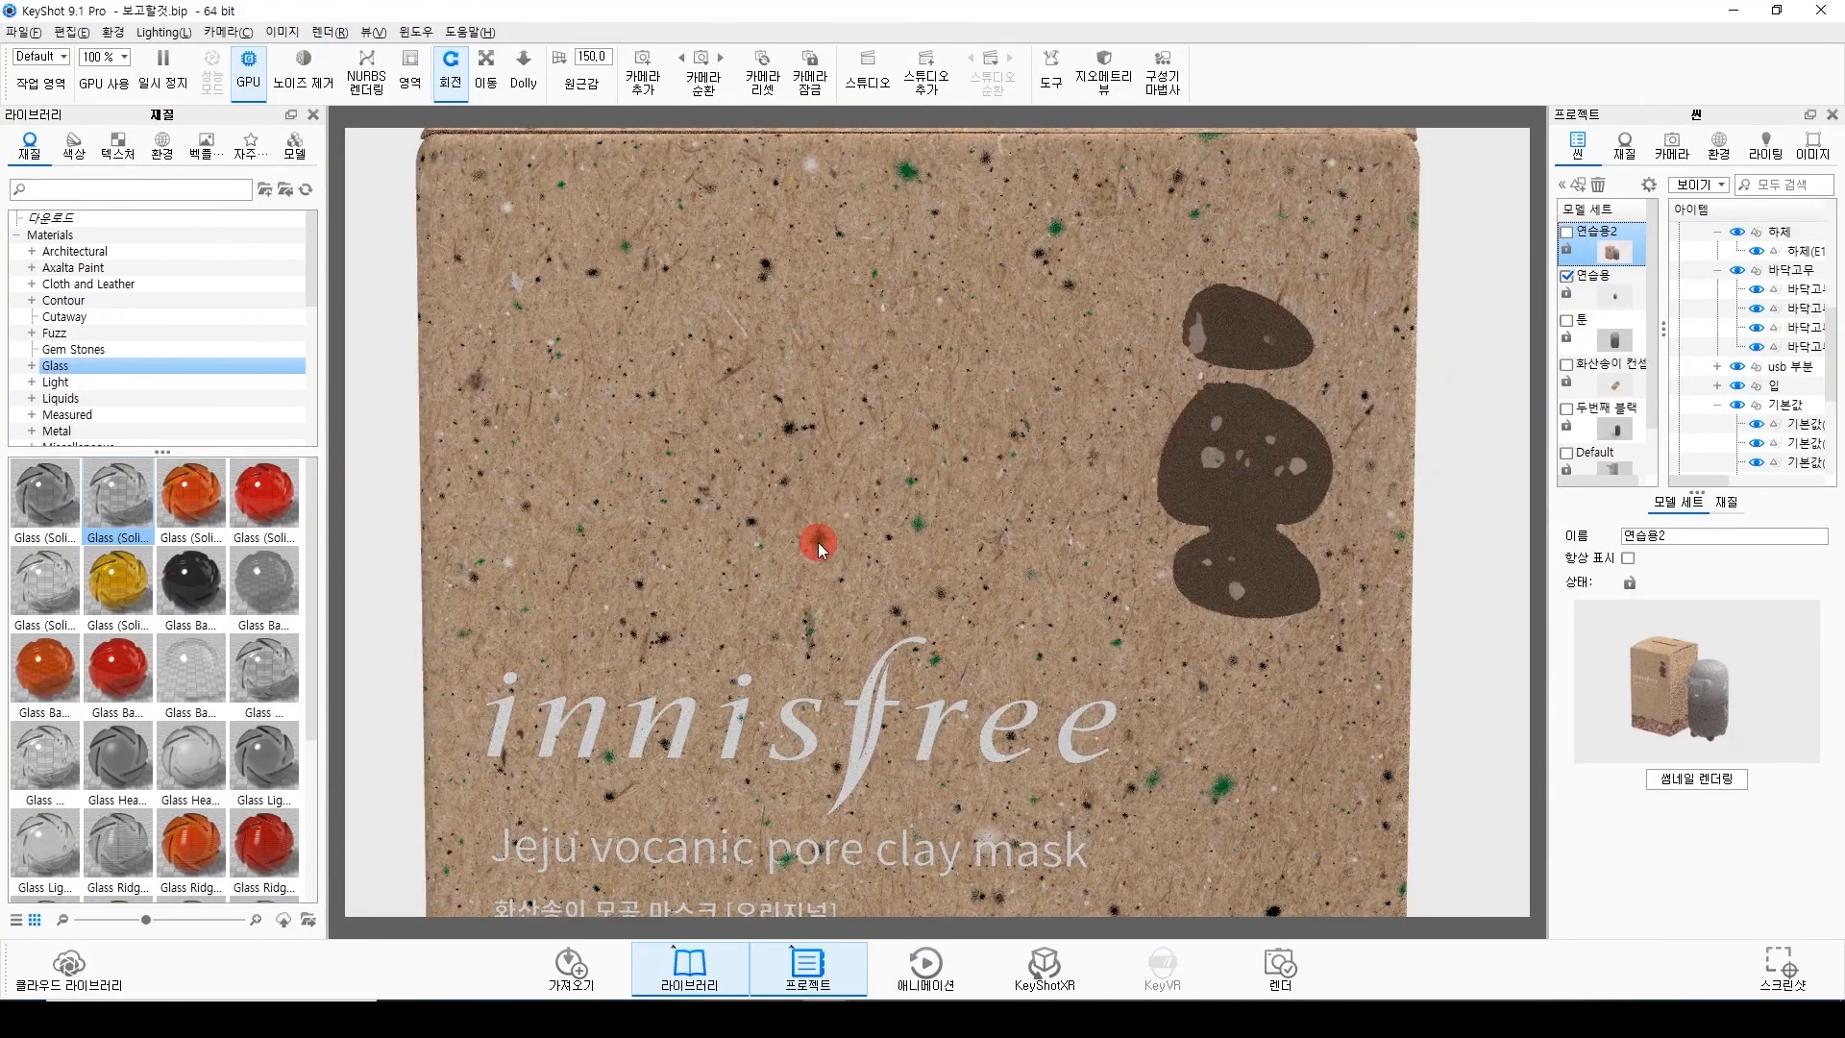
pyautogui.click(1567, 232)
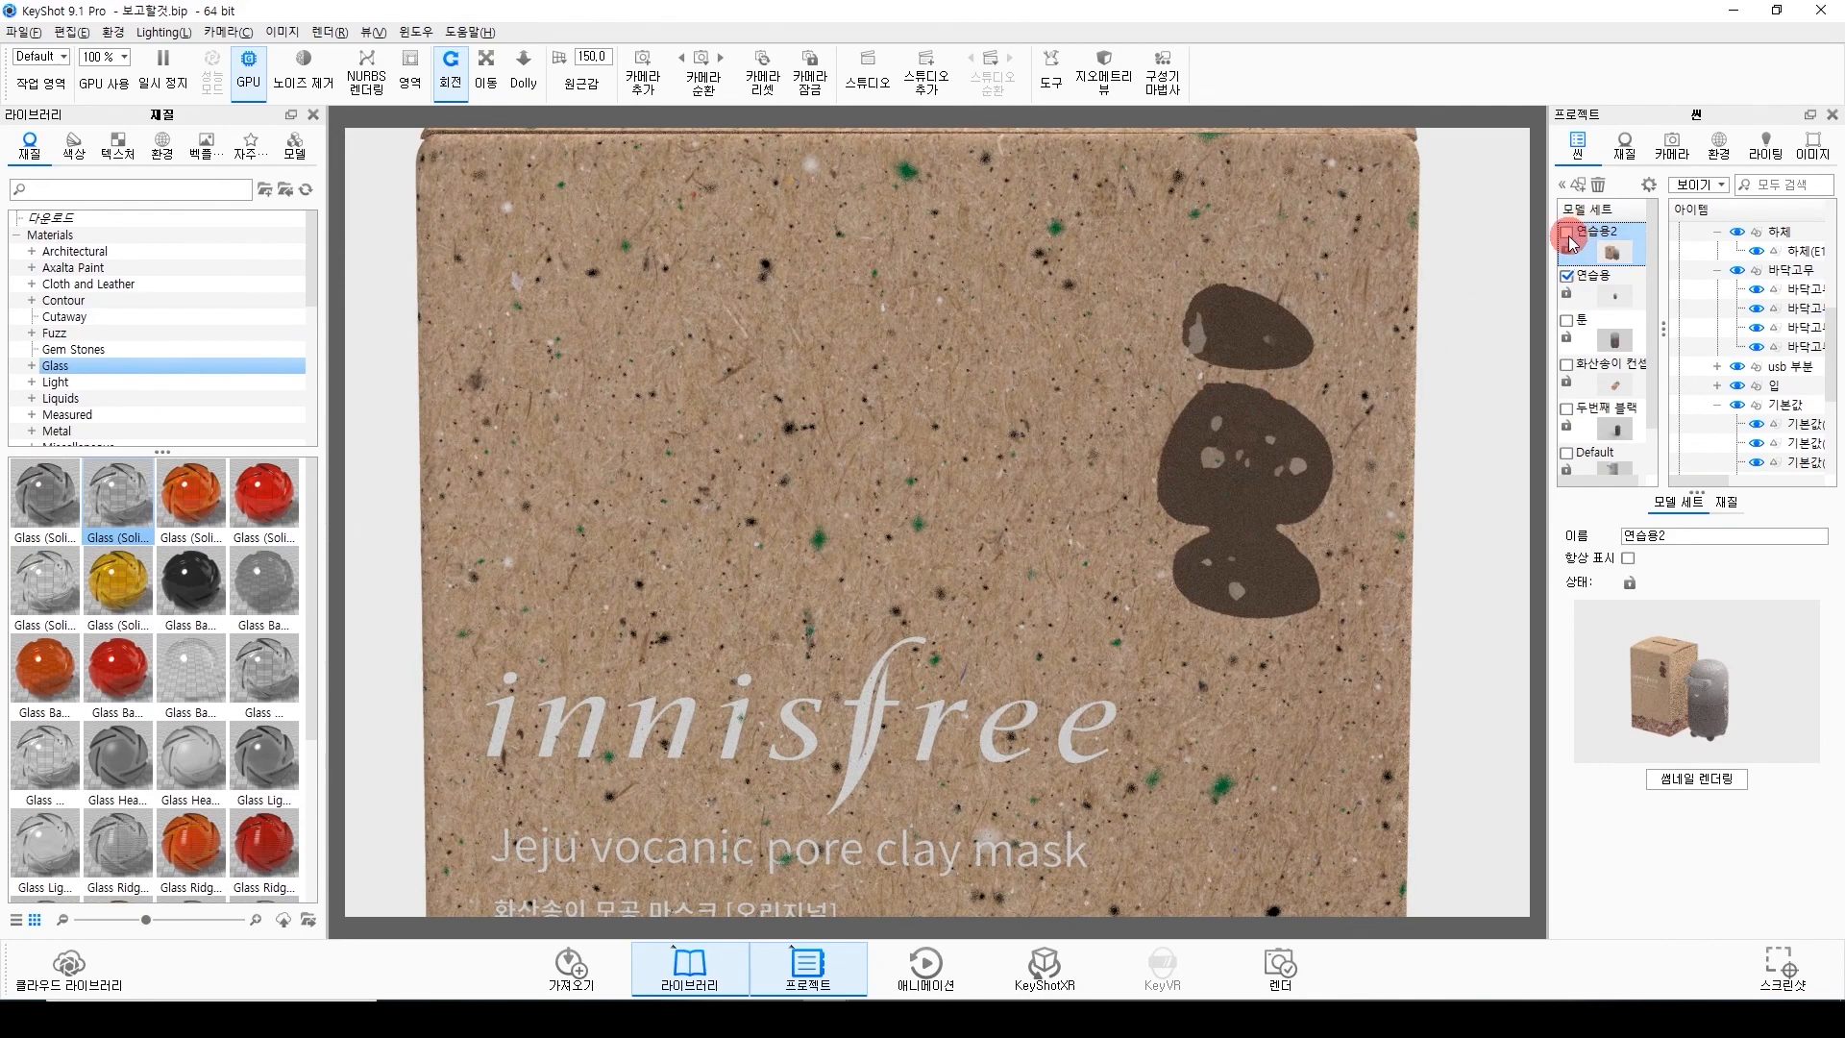
pyautogui.click(1567, 276)
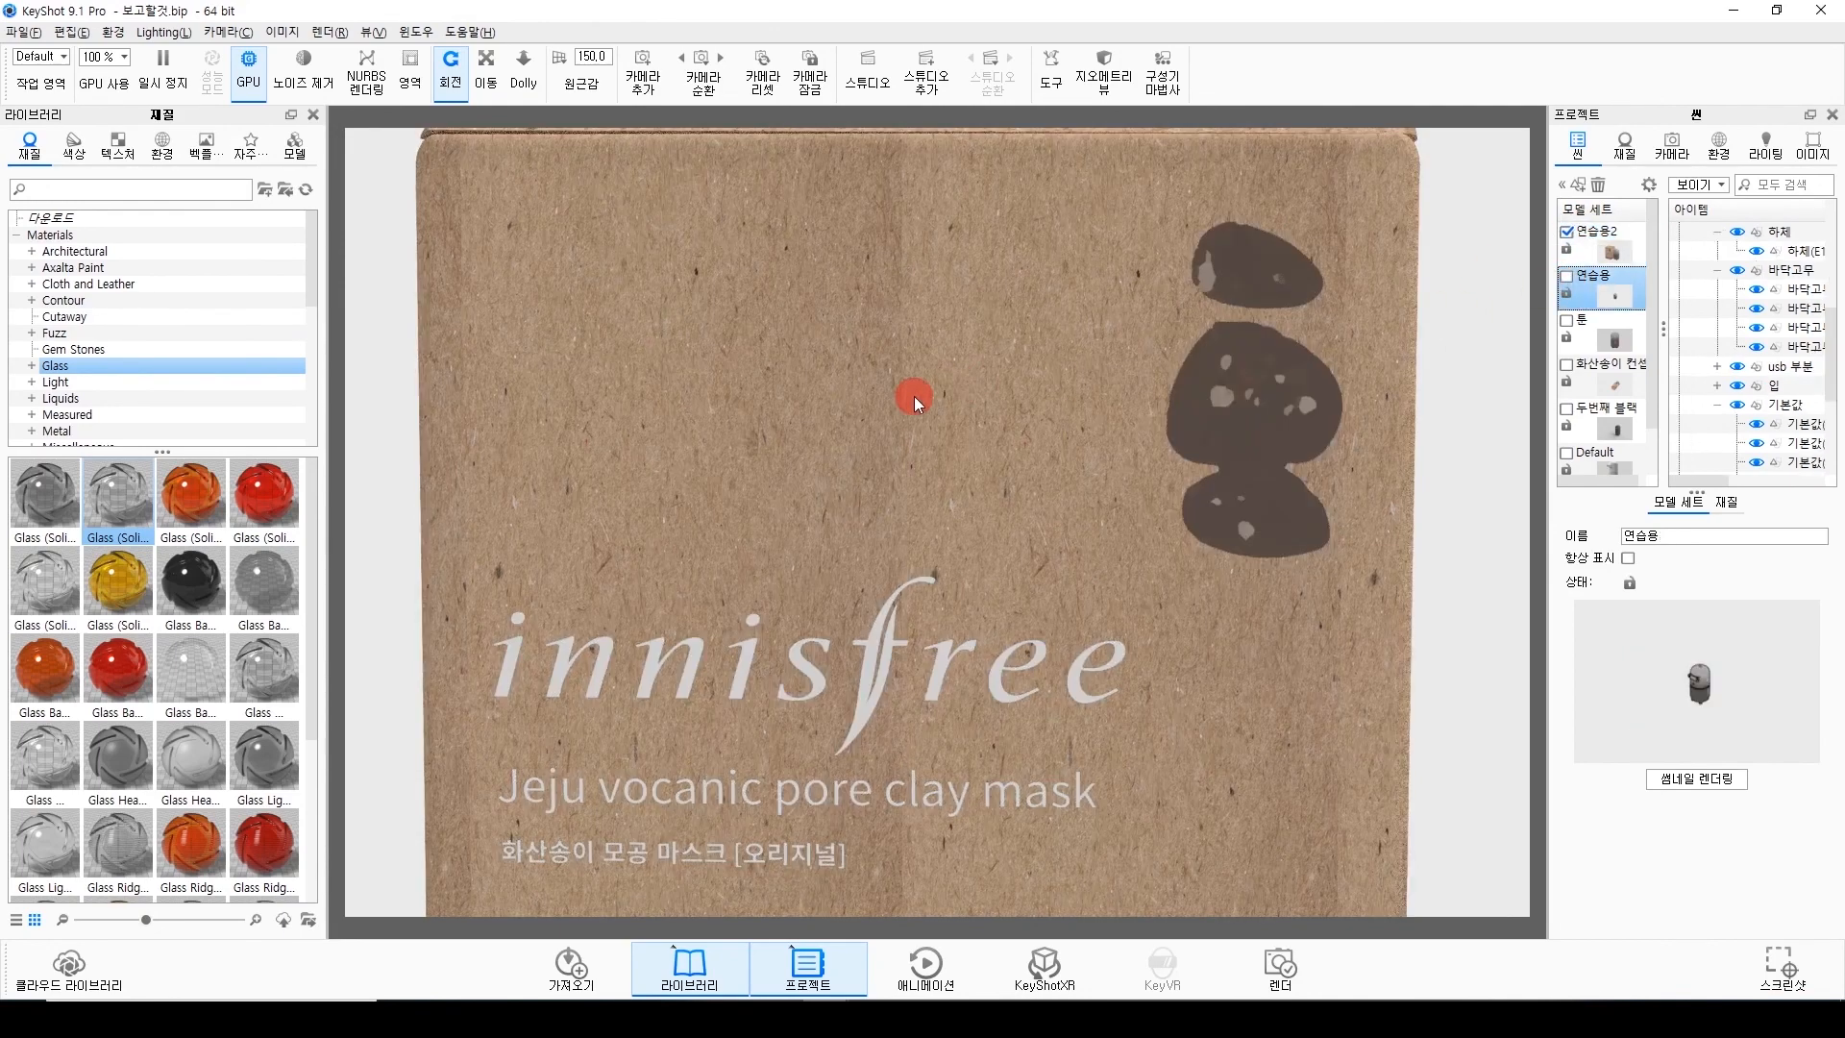